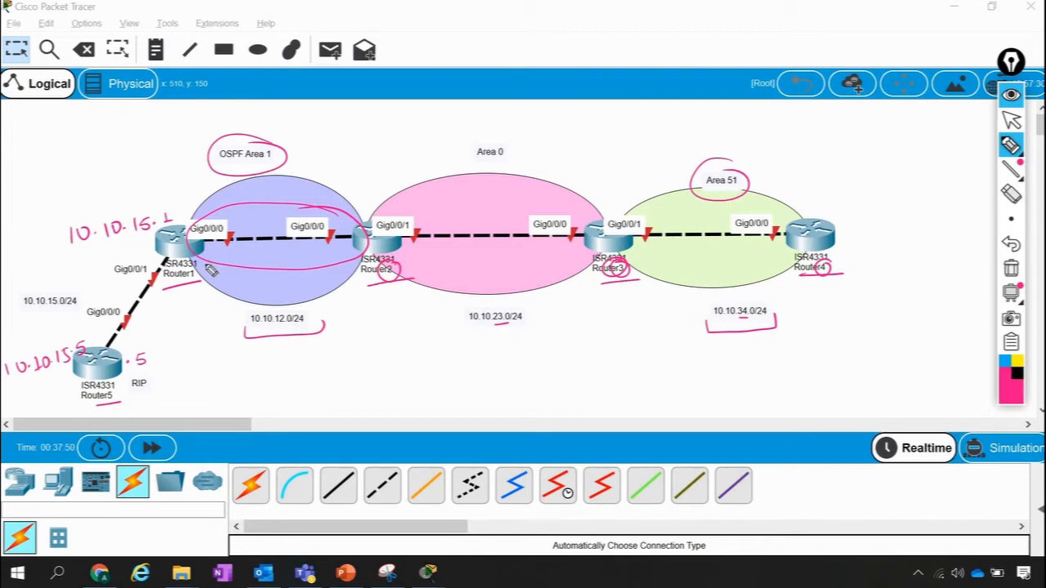
Annotate Router1's Gig0/0/0 interface with an arrow and the handwritten address 10.10.12.1.
mouse_move(214, 258)
mouse_down()
mouse_move(203, 266)
mouse_move(205, 304)
mouse_move(213, 289)
mouse_move(226, 299)
mouse_up()
click(219, 299)
mouse_move(237, 284)
mouse_down()
mouse_move(235, 297)
mouse_move(238, 284)
mouse_move(245, 297)
mouse_up()
click(247, 290)
drag(253, 283, 286, 292)
click(280, 288)
Annotate Router2's Gig0/0/0 interface with an arrow and the handwritten address 10.10.12.2.
drag(337, 228, 351, 196)
mouse_move(316, 161)
mouse_down()
mouse_move(316, 176)
mouse_move(414, 154)
mouse_up()
click(390, 158)
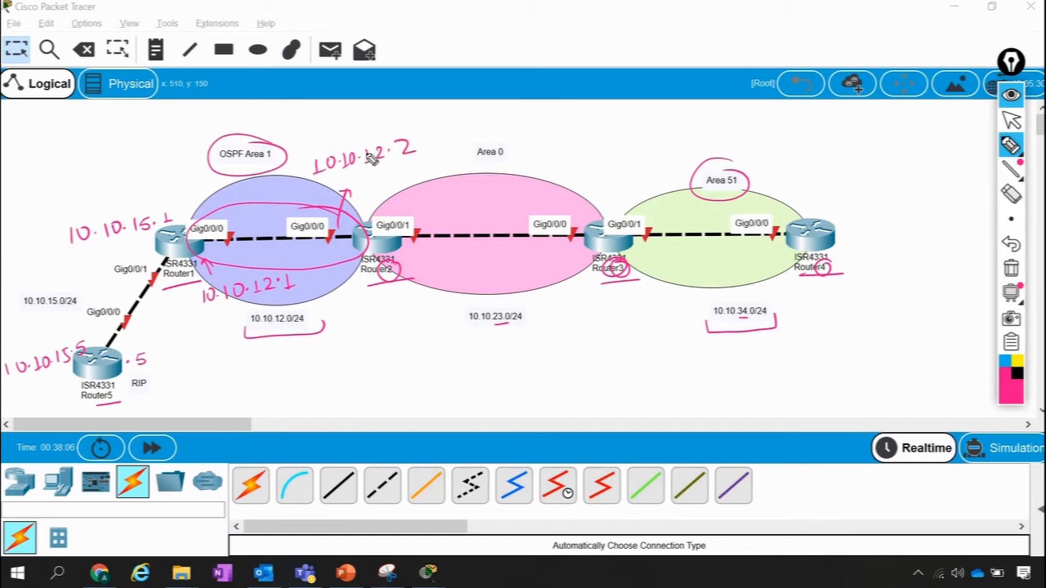
Annotate Router2's Gig0/0/1 interface with an arrow and the handwritten address 10.10.23.2.
mouse_move(415, 255)
mouse_down()
mouse_move(425, 296)
mouse_move(428, 260)
mouse_up()
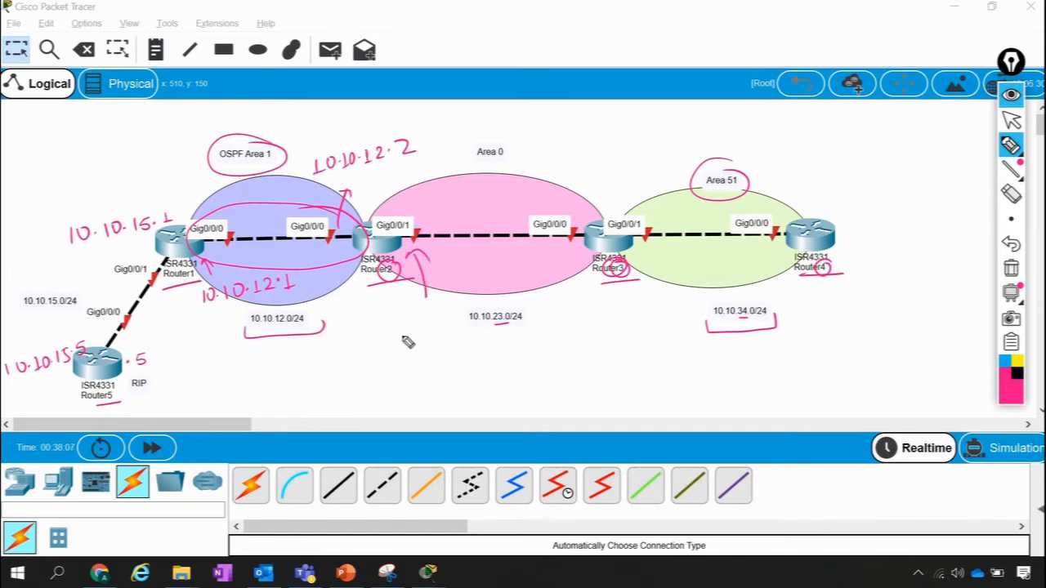
mouse_move(396, 325)
mouse_down()
mouse_move(397, 338)
mouse_move(406, 327)
mouse_move(424, 335)
mouse_move(501, 296)
mouse_up()
click(414, 335)
click(439, 331)
click(472, 300)
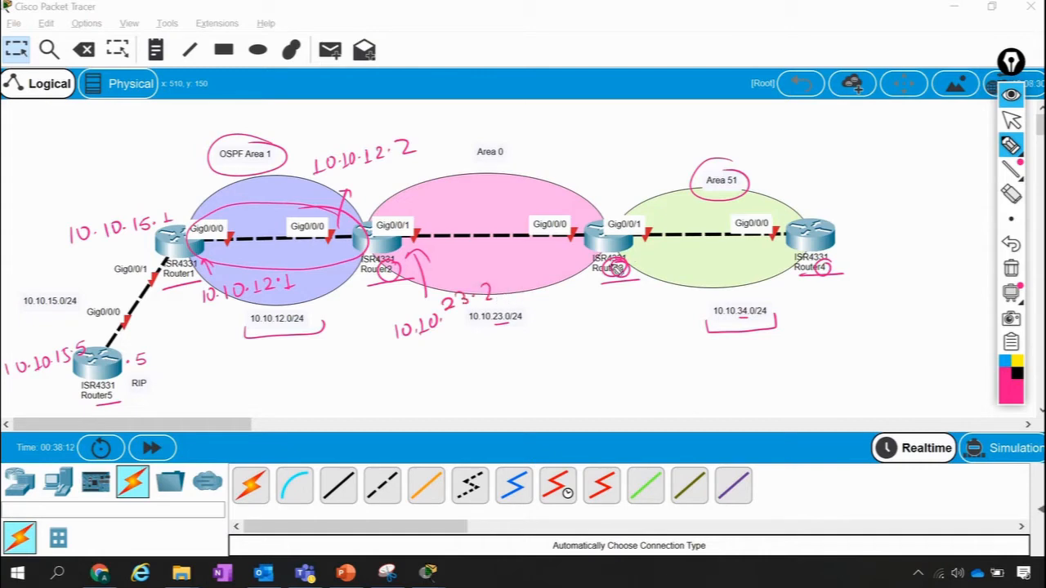
Annotate Router3's Gig0/0/0 interface with an arrow and the address 10.10.23.3, and circle the Router3 label.
mouse_move(600, 284)
mouse_down()
mouse_move(603, 312)
mouse_move(609, 283)
mouse_up()
mouse_move(565, 333)
mouse_down()
mouse_move(566, 347)
mouse_move(577, 337)
mouse_move(594, 346)
mouse_up()
click(587, 345)
drag(606, 334, 605, 336)
drag(615, 333, 635, 343)
drag(642, 343, 666, 341)
drag(608, 255, 605, 256)
Annotate Router3's Gig0/0/1 interface with an arrow and the handwritten address 10.10.34.3.
mouse_move(629, 194)
mouse_down()
mouse_move(640, 170)
mouse_move(650, 177)
mouse_up()
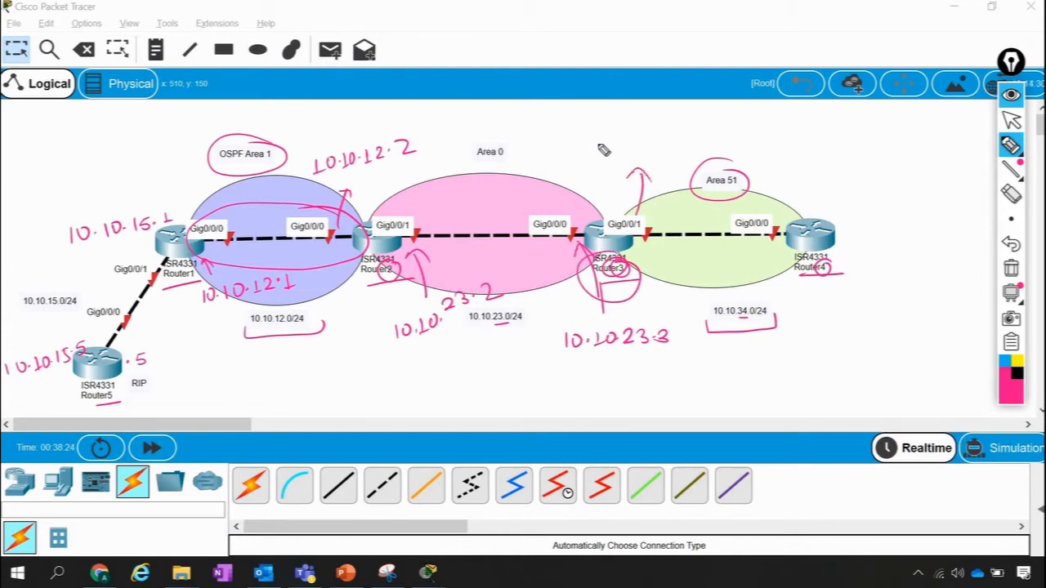
mouse_move(598, 142)
mouse_down()
mouse_move(599, 155)
mouse_move(608, 142)
mouse_up()
mouse_move(622, 147)
mouse_down()
mouse_move(661, 145)
mouse_move(652, 151)
mouse_up()
drag(672, 124, 675, 148)
drag(711, 123, 712, 147)
Annotate Router4's Gig0/0/0 interface with an arrow and the handwritten address 10.10.34.4.
mouse_move(782, 215)
mouse_down()
mouse_move(839, 161)
mouse_move(851, 169)
mouse_up()
mouse_move(857, 157)
mouse_down()
mouse_move(858, 172)
mouse_move(869, 161)
mouse_move(883, 168)
mouse_up()
mouse_move(892, 157)
mouse_down()
mouse_move(895, 169)
mouse_move(922, 162)
mouse_up()
drag(928, 165, 950, 163)
drag(946, 153, 945, 170)
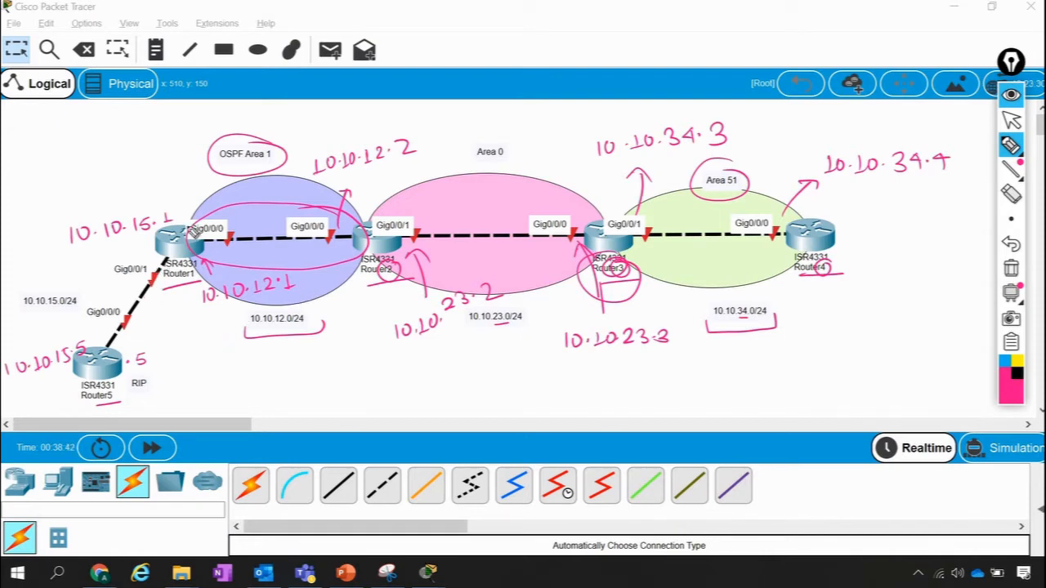
Draw marks at Router1, at the 10.10.12.2 note, and on the Area 0 and Area 51 links.
drag(137, 175, 164, 197)
drag(157, 191, 168, 188)
drag(433, 182, 409, 168)
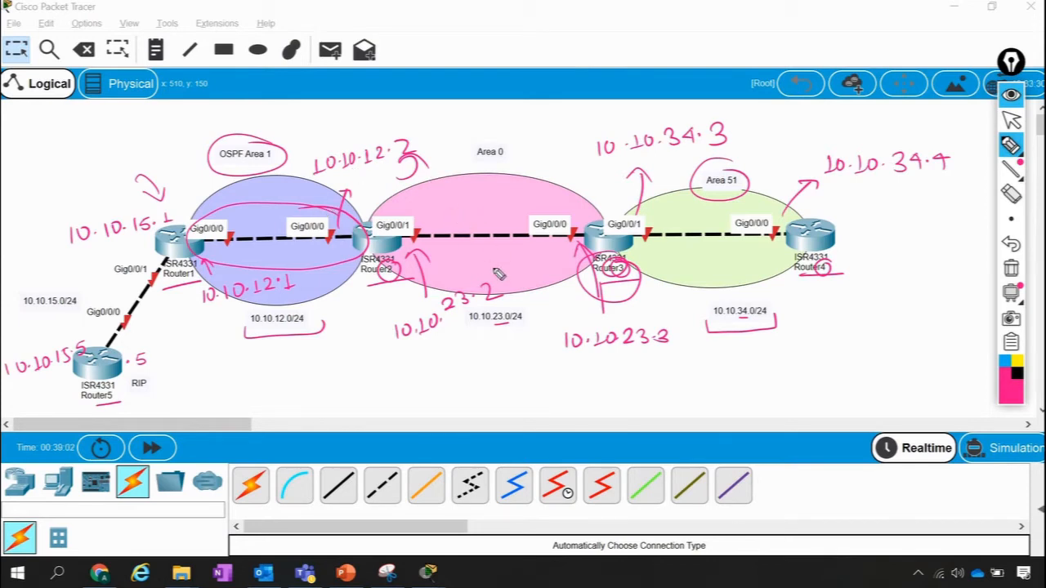
mouse_move(490, 271)
mouse_down()
mouse_move(506, 249)
mouse_move(490, 237)
mouse_up()
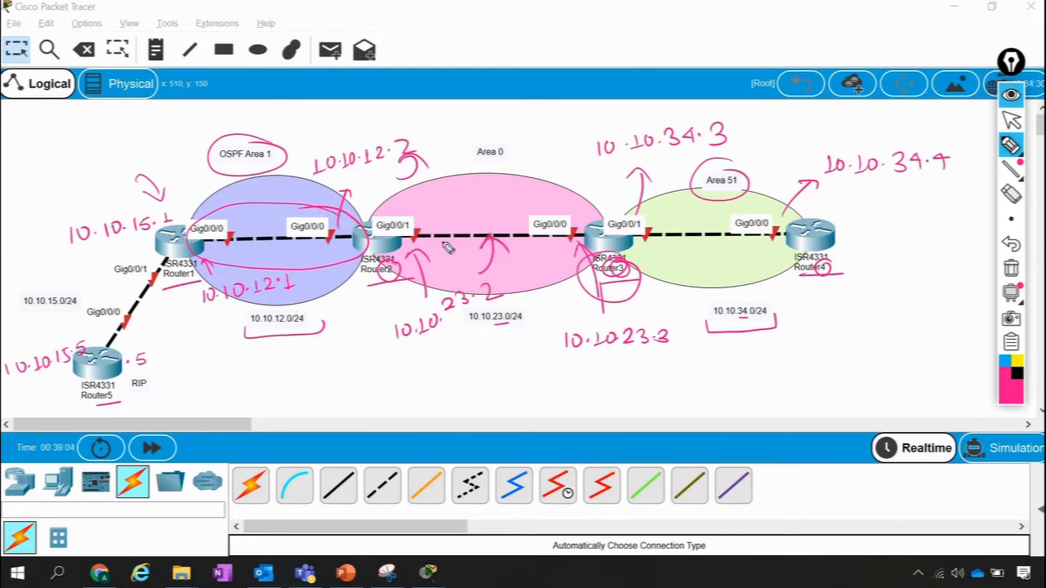
mouse_move(665, 295)
mouse_down()
mouse_move(680, 253)
mouse_move(670, 266)
mouse_up()
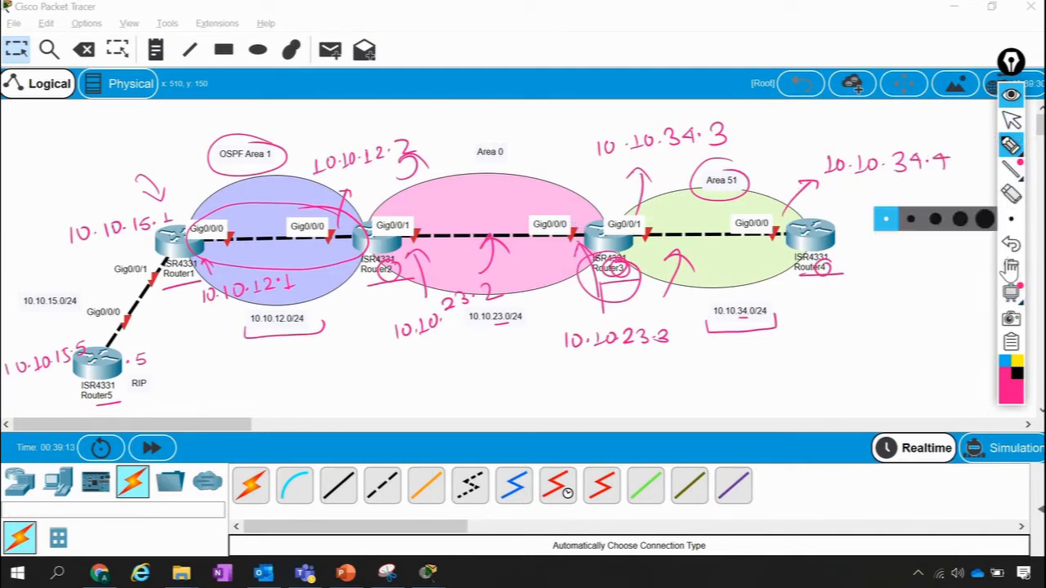
Clear all handwritten annotations from the topology and return to the normal pointer.
click(1012, 270)
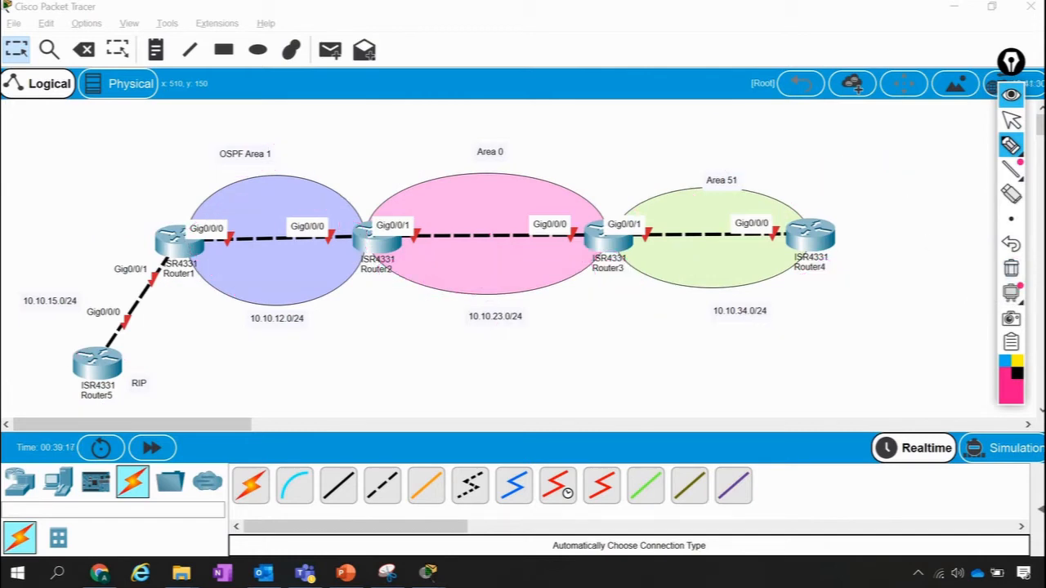
click(1011, 120)
Open Router4's command line interface and answer no to the initial configuration dialog.
click(810, 237)
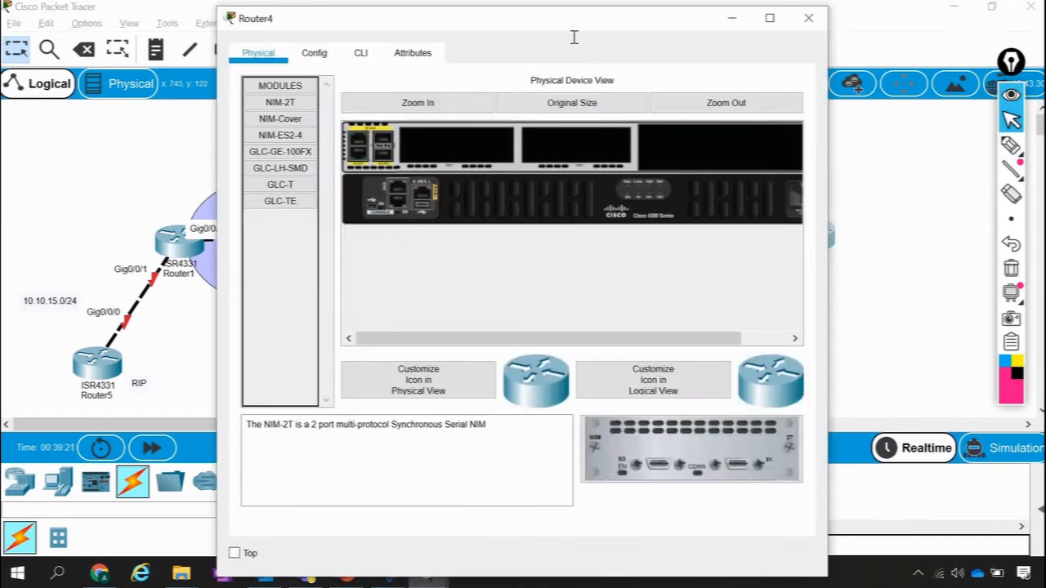
drag(617, 30, 308, 34)
click(147, 65)
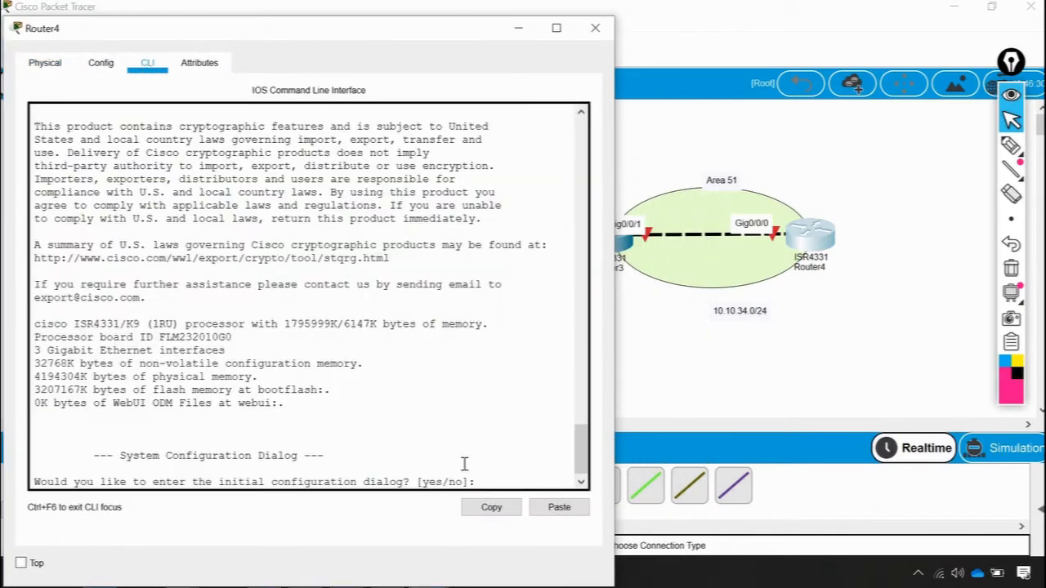
text(no)
key(Return)
key(Return)
Enter privileged mode and global configuration mode on Router4 with en and config t.
text(en)
key(Return)
text(config t)
key(Return)
Try to assign the address 10.10.34.4 255.255.255.0 directly from Router4's global configuration mode.
text(ip )
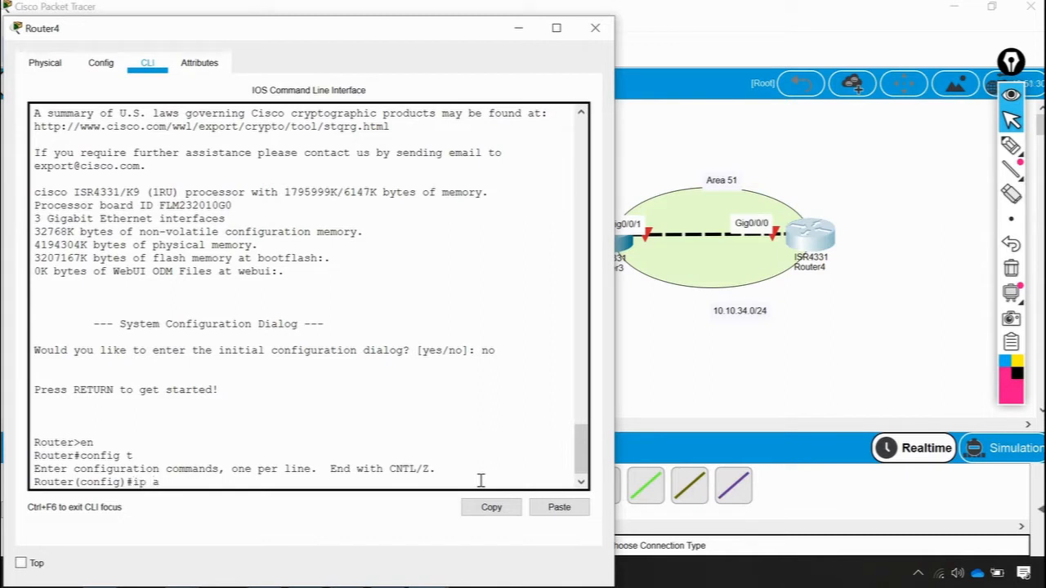
text(add)
key(Tab)
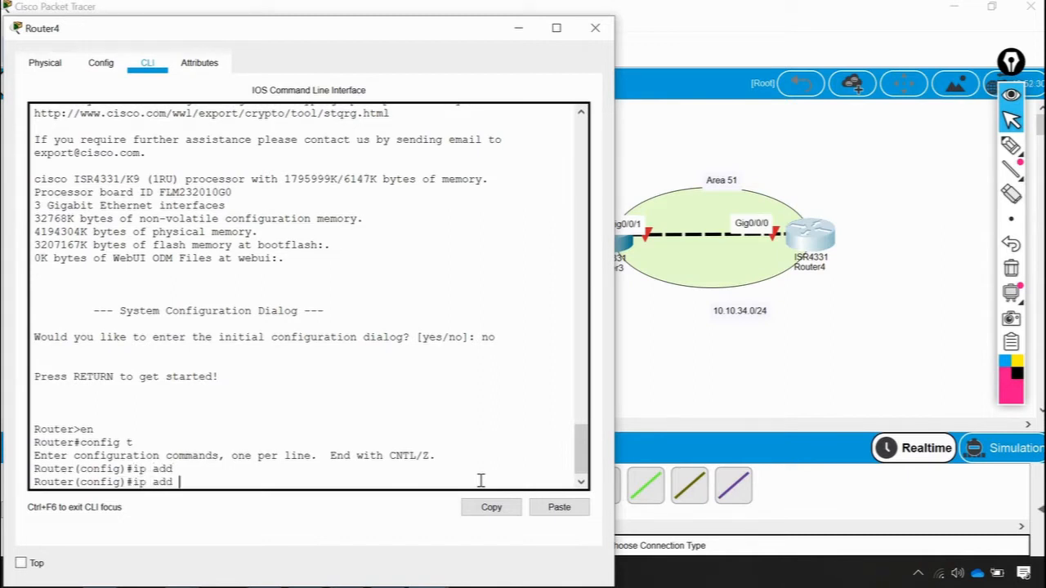
text(10.10.34.4 255.255.255.255.0)
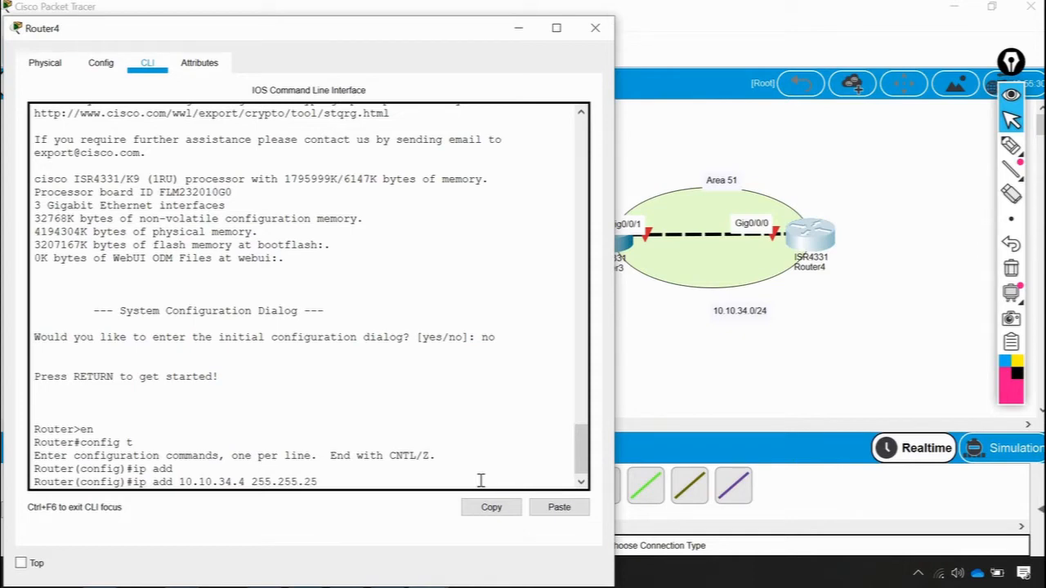
key(Return)
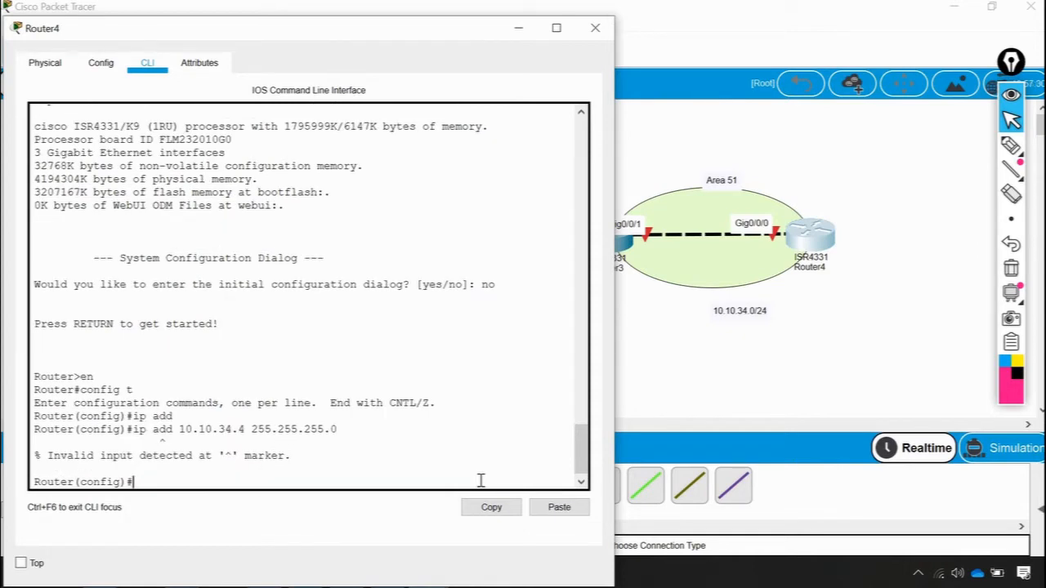
key(Up)
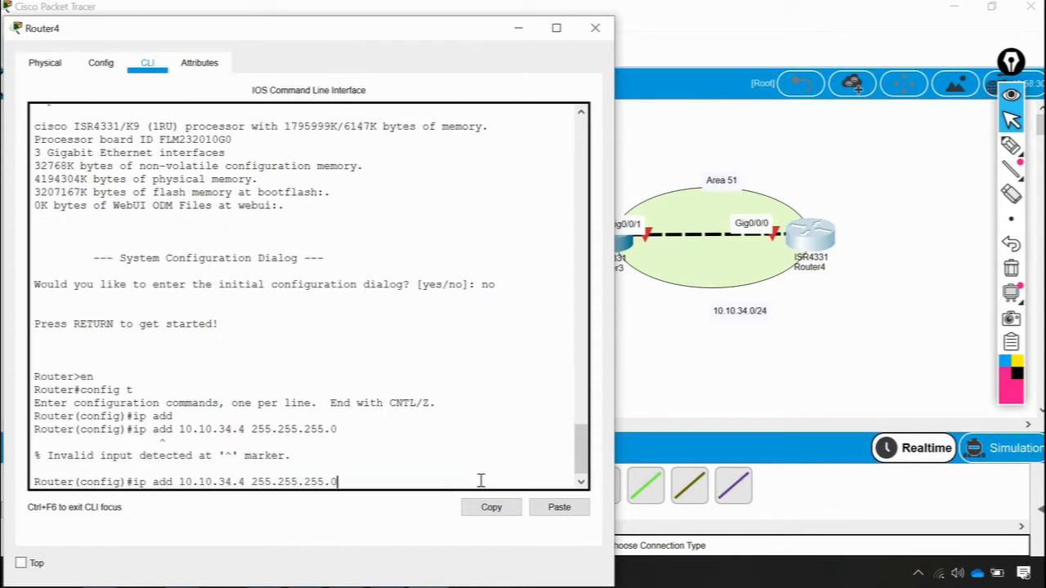
key(BackSpace)
key(BackSpace)
key(BackSpace)
key(BackSpace)
key(BackSpace)
key(BackSpace)
key(BackSpace)
key(BackSpace)
key(BackSpace)
key(BackSpace)
key(BackSpace)
key(BackSpace)
key(BackSpace)
key(BackSpace)
key(BackSpace)
key(BackSpace)
key(BackSpace)
key(BackSpace)
key(BackSpace)
key(BackSpace)
Enter interface g0/0/0 on Router4 and assign it the IP address 10.10.34.4 with mask 255.255.255.0.
text(int)
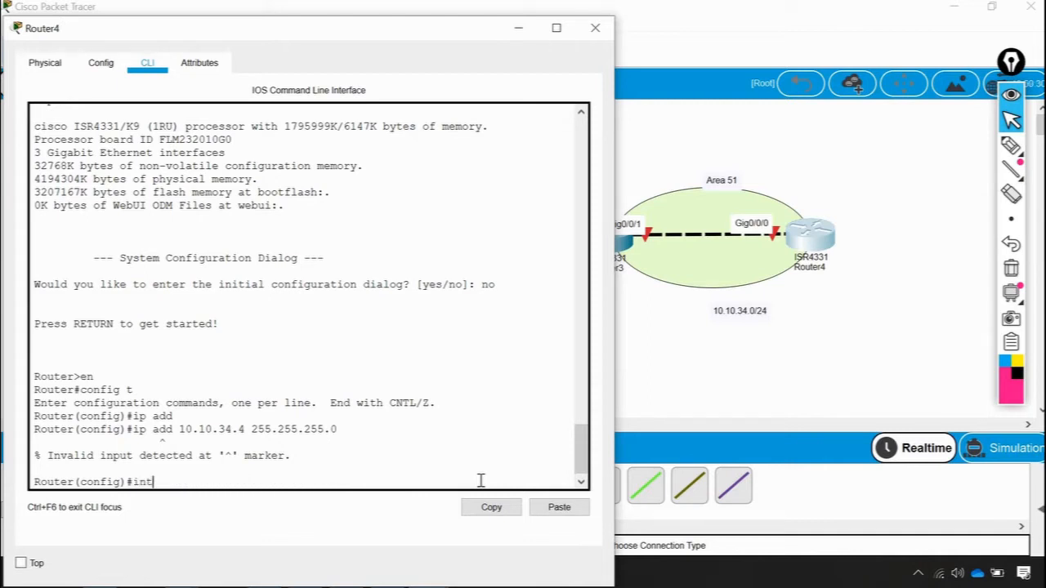
text( g0/0/0/)
key(Return)
text(ip add)
key(Tab)
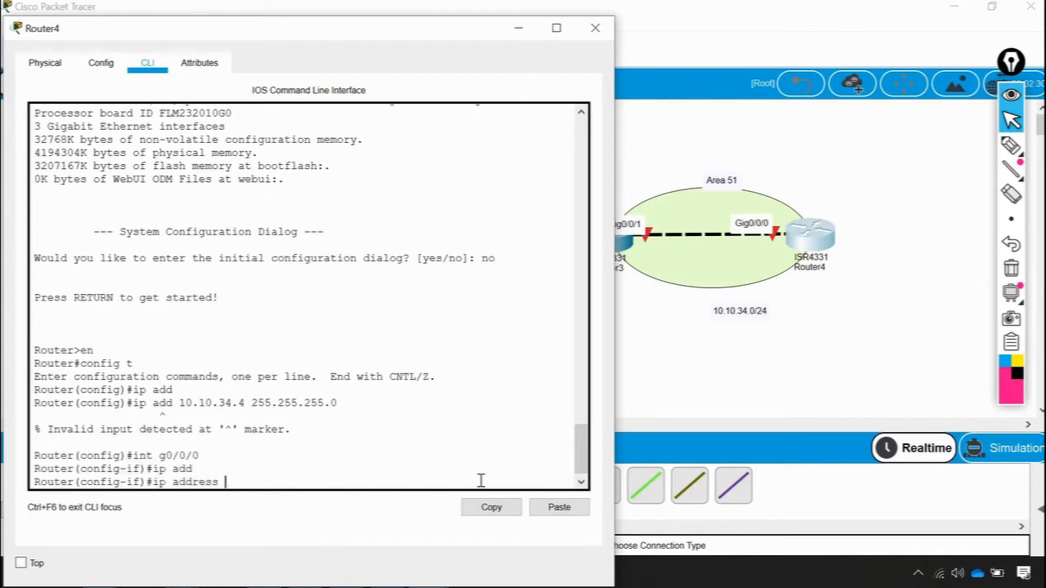
text(10.10.)
text(34.)
text(4 255.255.)
text(255.0)
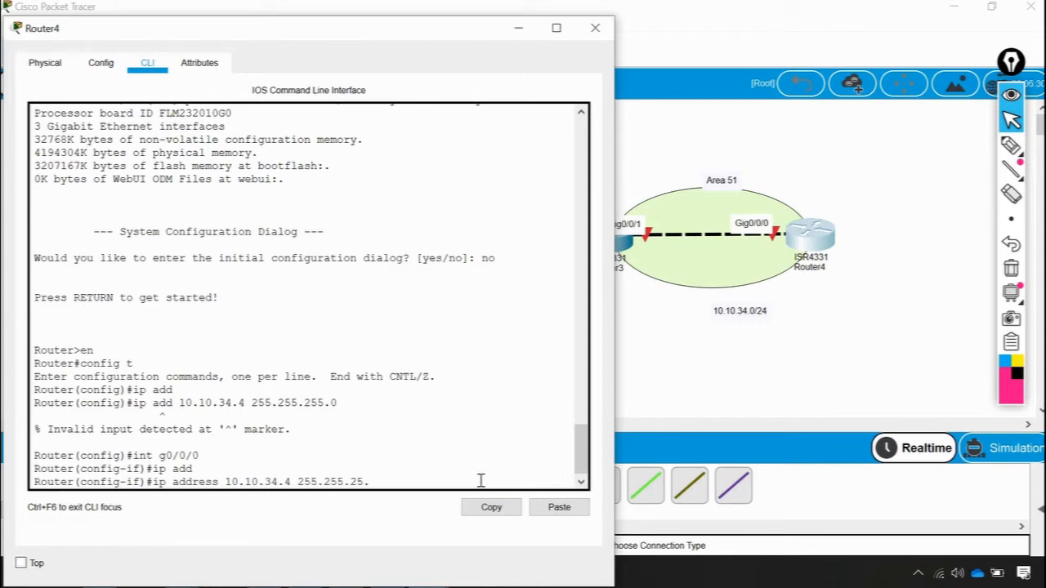
key(BackSpace)
key(BackSpace)
key(BackSpace)
text(5.0)
key(Return)
Enable Router4's g0/0/0 interface with no shut.
text(no )
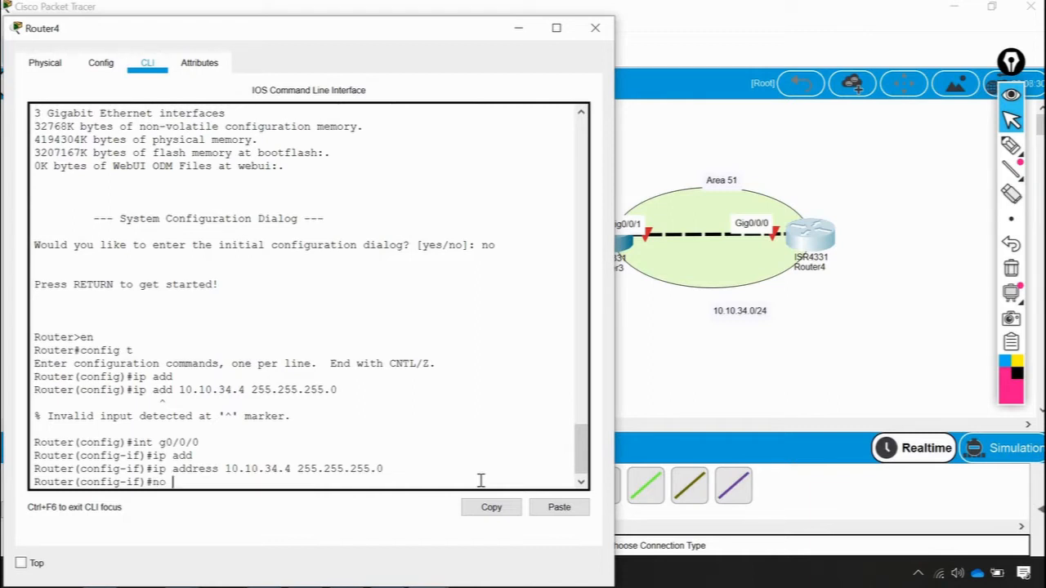
text(shut)
key(Return)
key(Return)
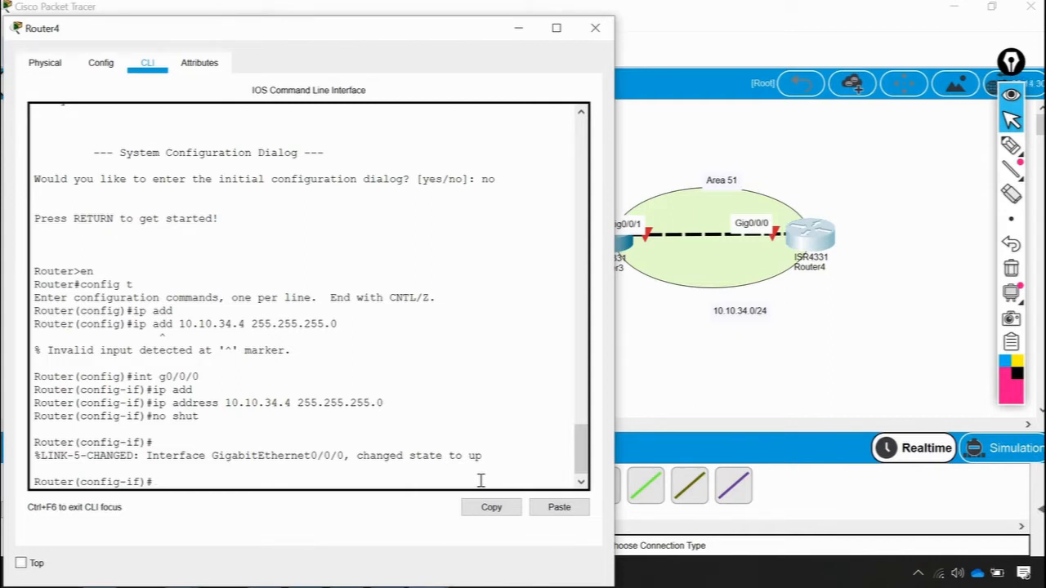
text(i)
text(p ospf)
text( 1 area)
text( 51)
key(BackSpace)
key(BackSpace)
key(BackSpace)
key(BackSpace)
key(BackSpace)
key(BackSpace)
key(BackSpace)
key(BackSpace)
key(BackSpace)
key(BackSpace)
key(BackSpace)
key(BackSpace)
key(BackSpace)
key(BackSpace)
key(BackSpace)
key(BackSpace)
key(BackSpace)
Exit interface configuration, start OSPF process 1 on Router4, and begin a network statement for 10.10.34.0 with wildcard 0.0.0.255.
text(exit)
key(Return)
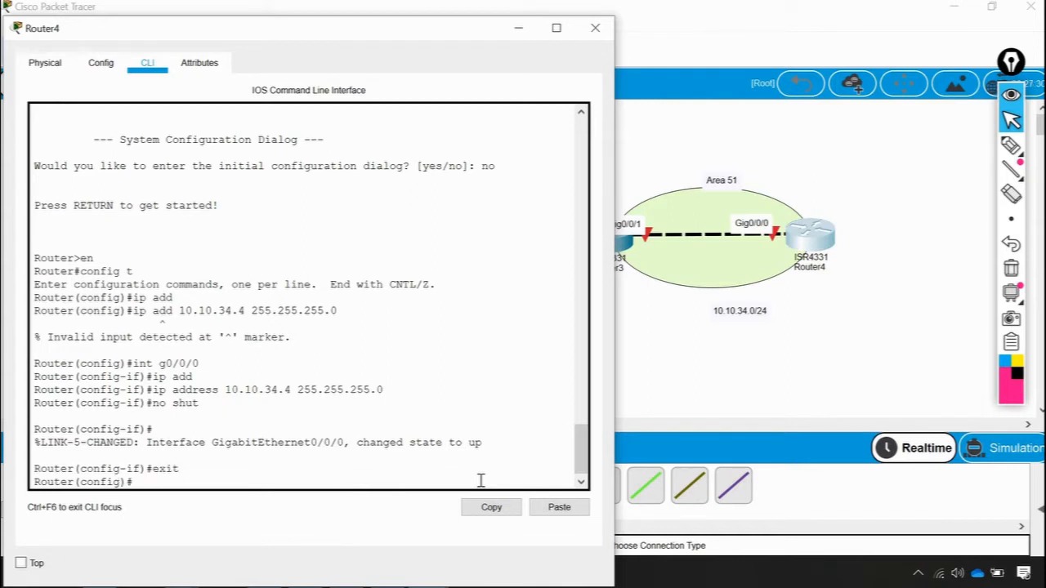
text(router ospf 1)
key(Return)
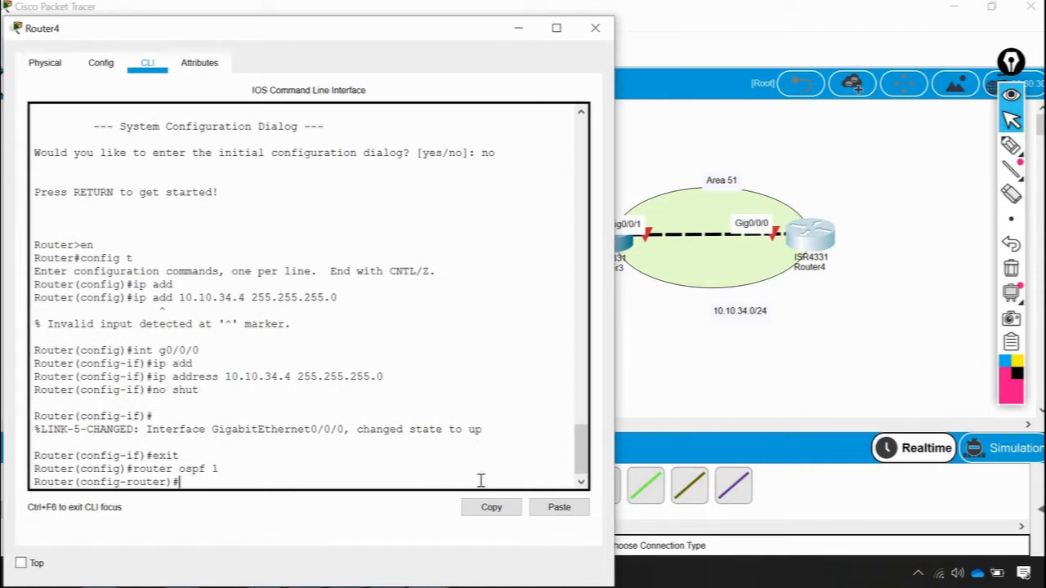
text(net)
key(Tab)
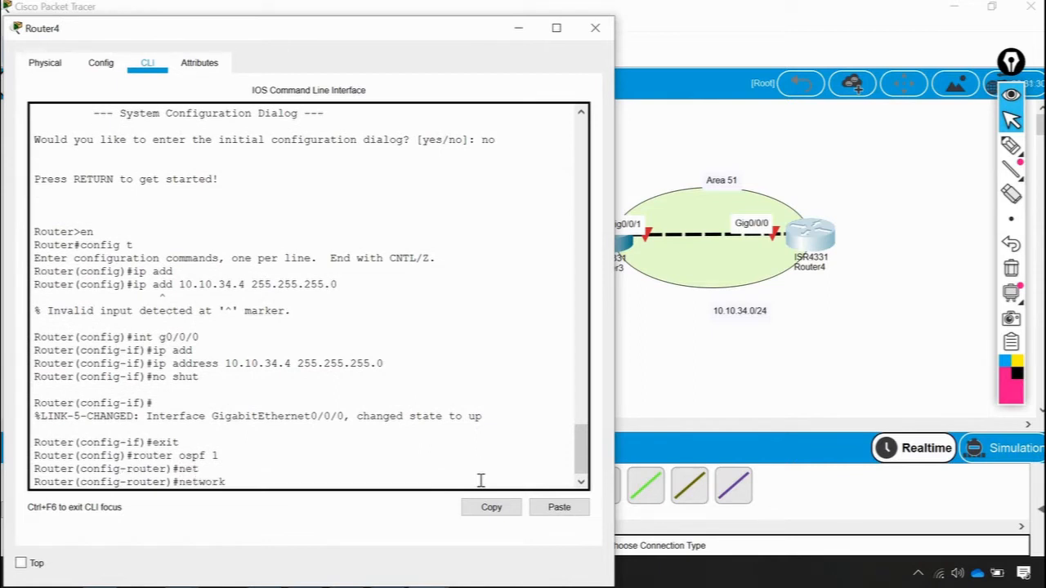
text(10.10.34.0 0.0.0.255)
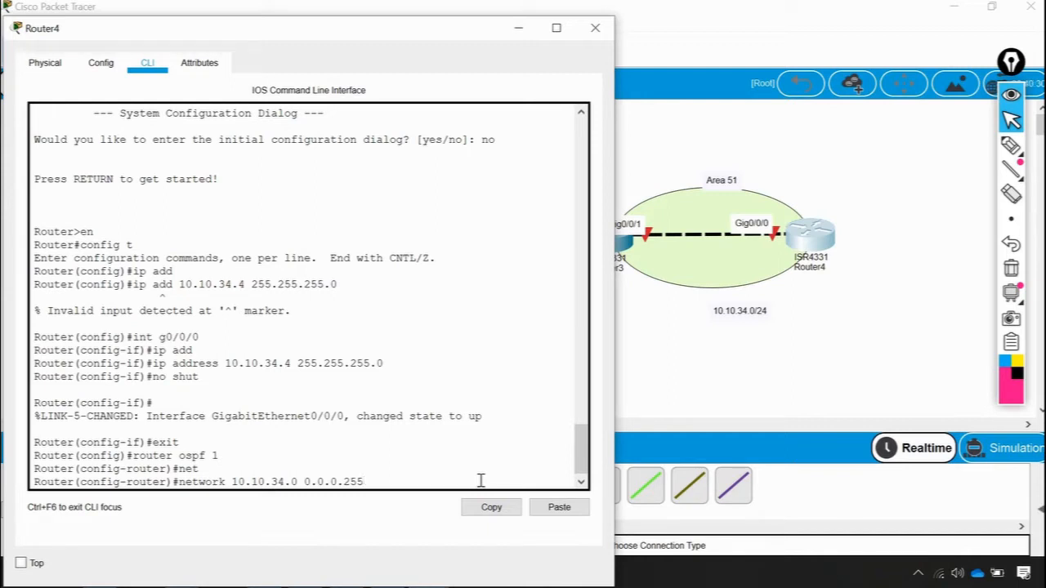
key(BackSpace)
key(BackSpace)
key(BackSpace)
key(BackSpace)
key(BackSpace)
key(BackSpace)
key(BackSpace)
key(BackSpace)
key(BackSpace)
key(BackSpace)
text(255.)
text(5.255.0)
key(BackSpace)
key(BackSpace)
key(BackSpace)
key(BackSpace)
key(BackSpace)
key(BackSpace)
key(BackSpace)
key(BackSpace)
key(BackSpace)
key(BackSpace)
key(BackSpace)
key(BackSpace)
key(BackSpace)
key(BackSpace)
Complete the OSPF network statement with wildcard mask 0.0.0.255 and area 51, and exit router configuration.
text(0.0.0.255 area 51)
key(Return)
text(exit)
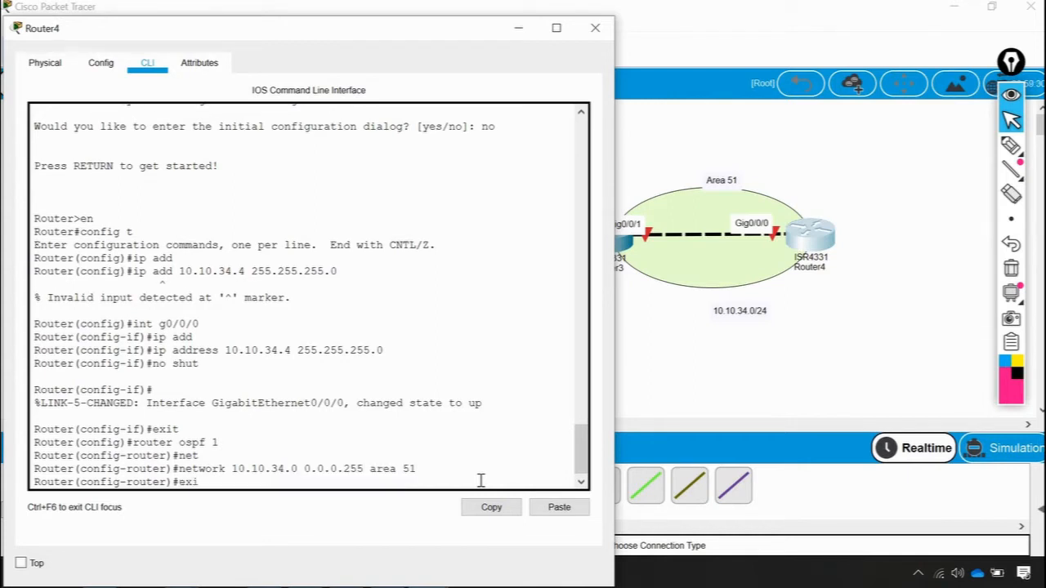
key(Return)
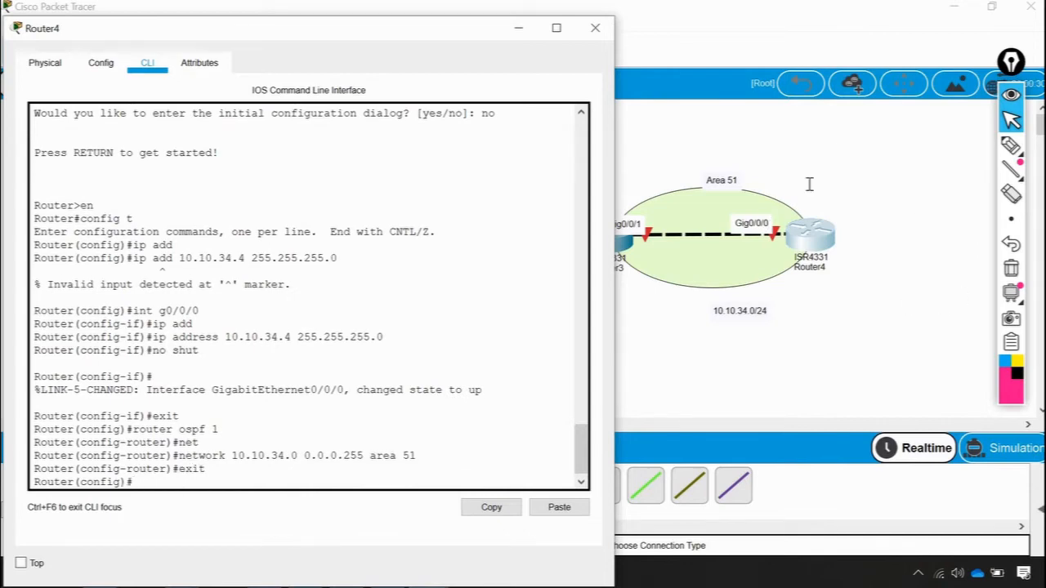
Open Router3's command line interface and answer no to the initial configuration dialog.
click(629, 245)
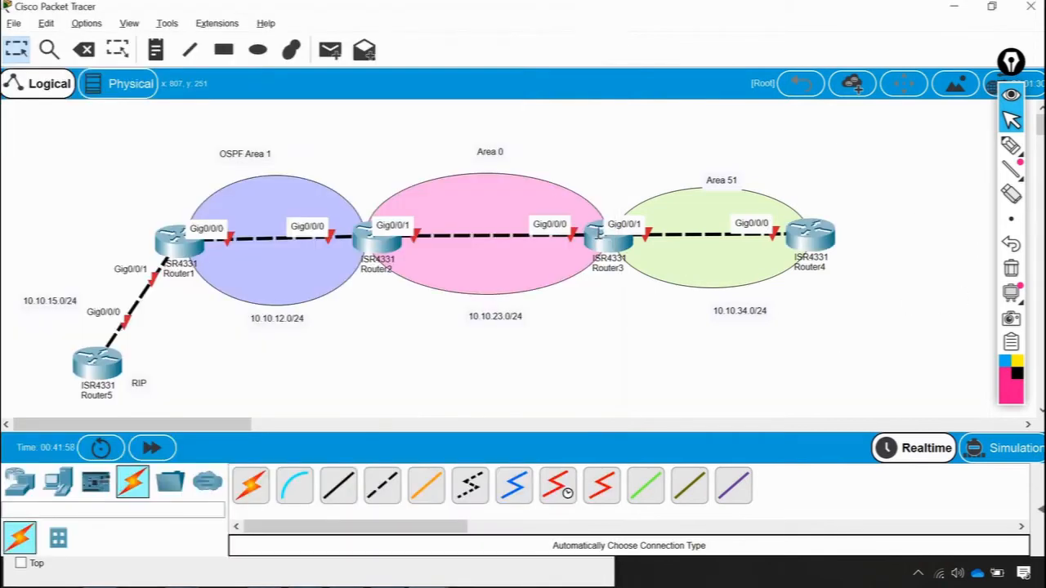
click(609, 237)
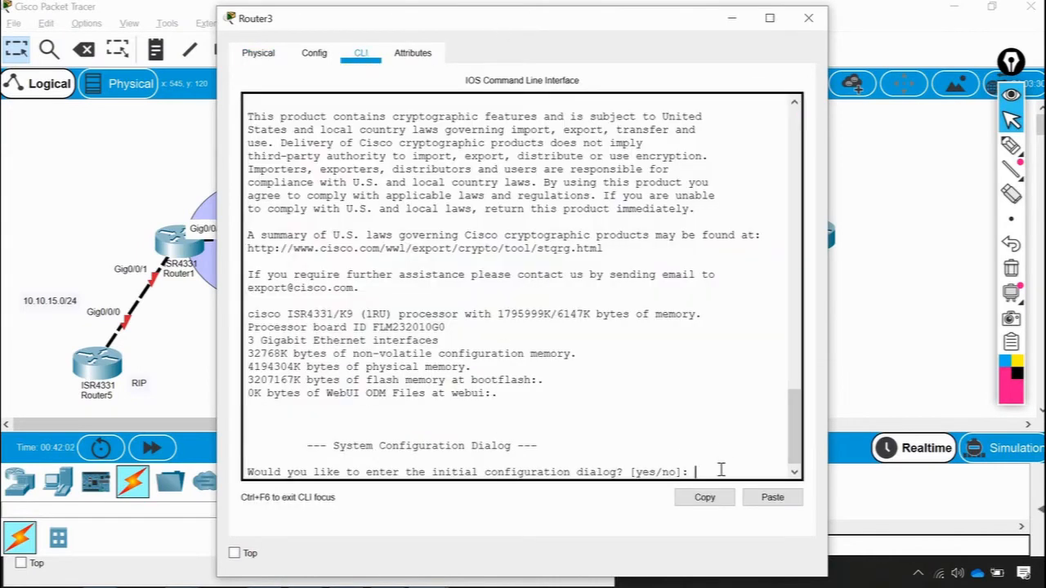
text(no)
key(Return)
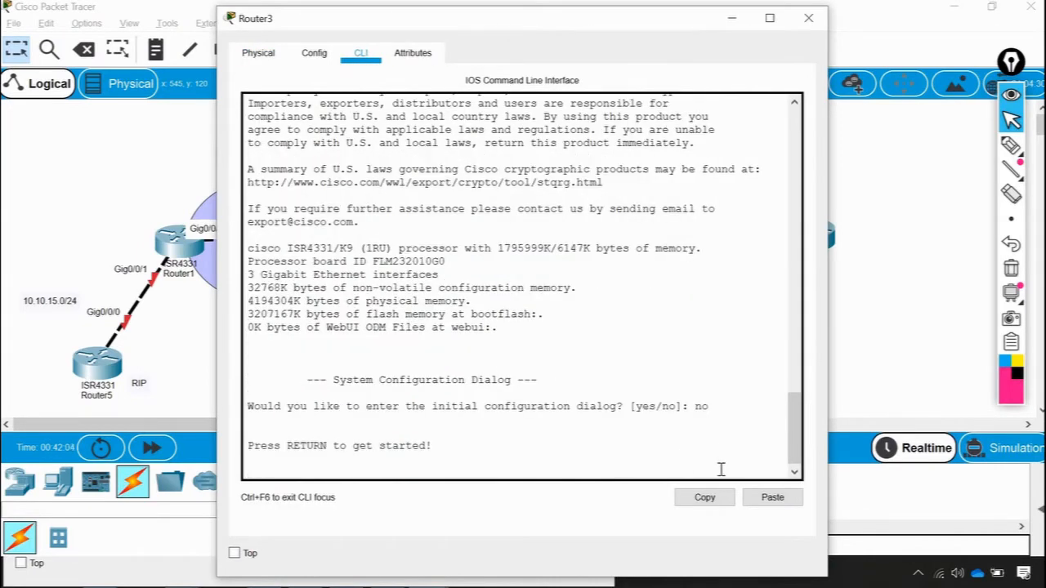
key(Return)
key(Return)
Enter privileged and global configuration mode on Router3 and open interface g0/0/1 for configuration.
text(en)
key(Return)
text(config)
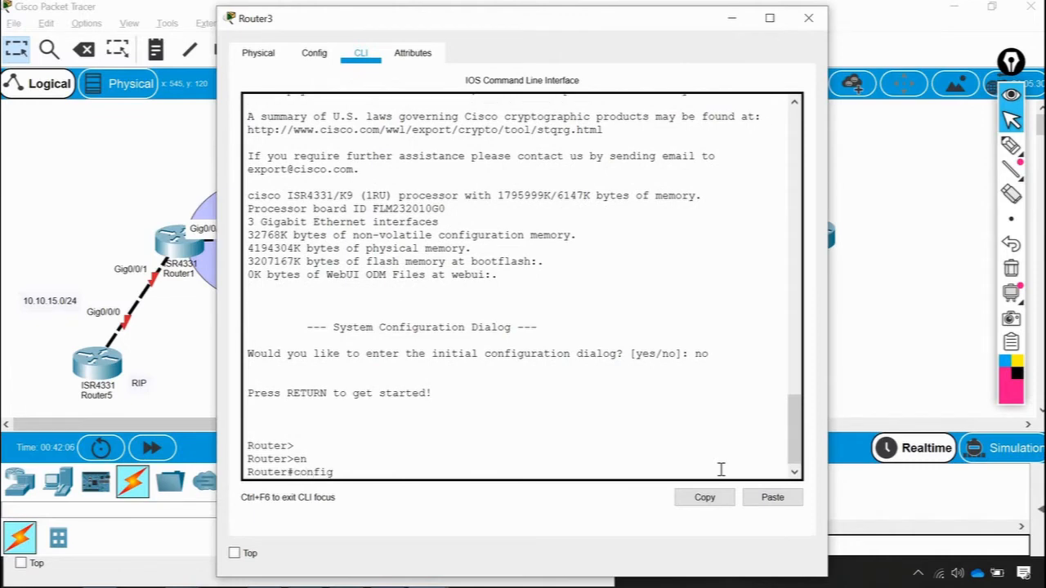
text( t)
key(Return)
text(in)
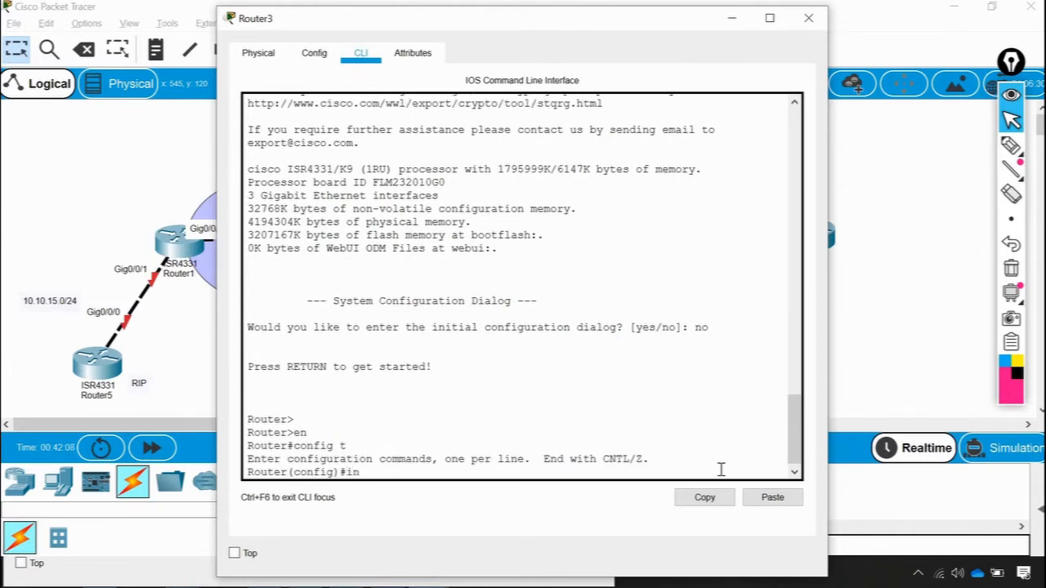
text(t g0/0/1)
drag(607, 27, 336, 16)
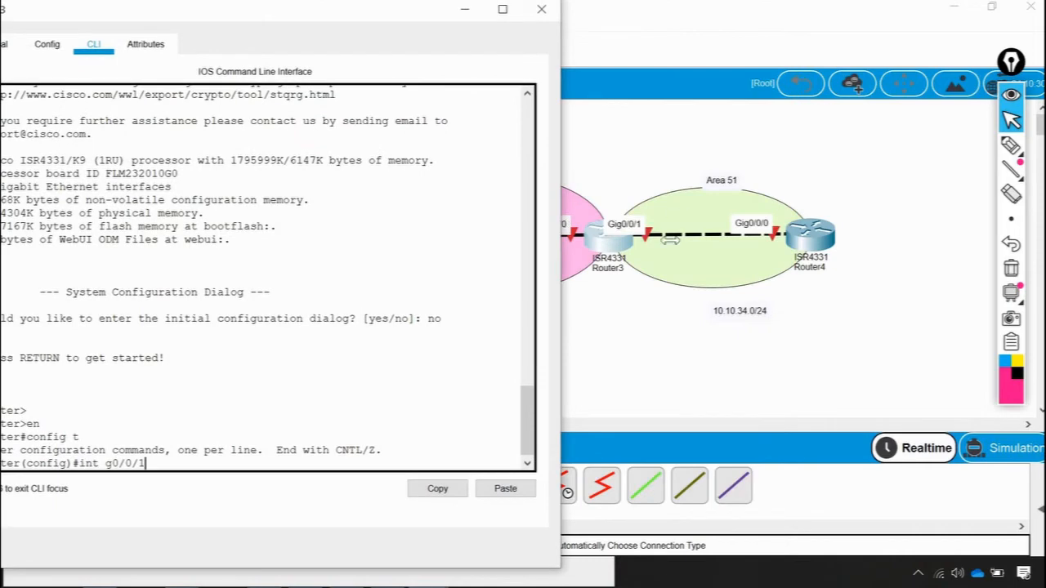
key(Return)
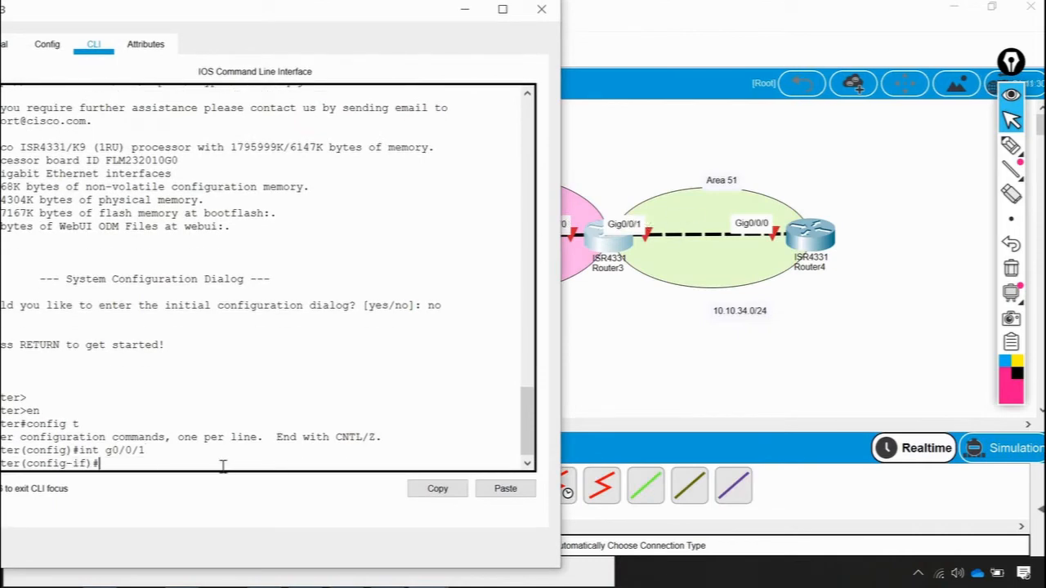
Assign IP address 10.10.34.3 with mask 255.255.255.0 to Router3's g0/0/1 and enable the interface with no shut.
text(ip adr)
key(Tab)
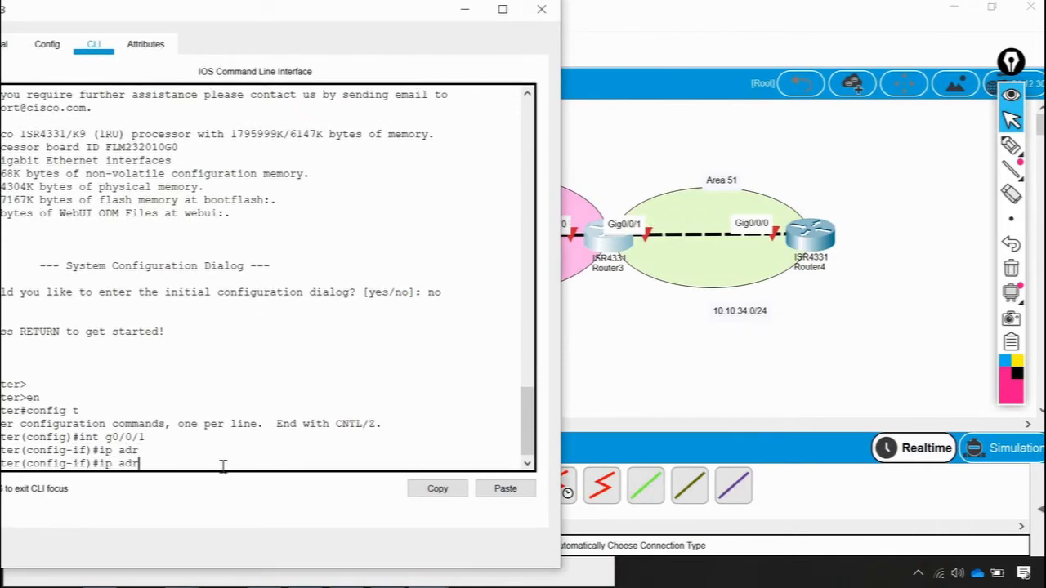
key(BackSpace)
text(d)
key(Tab)
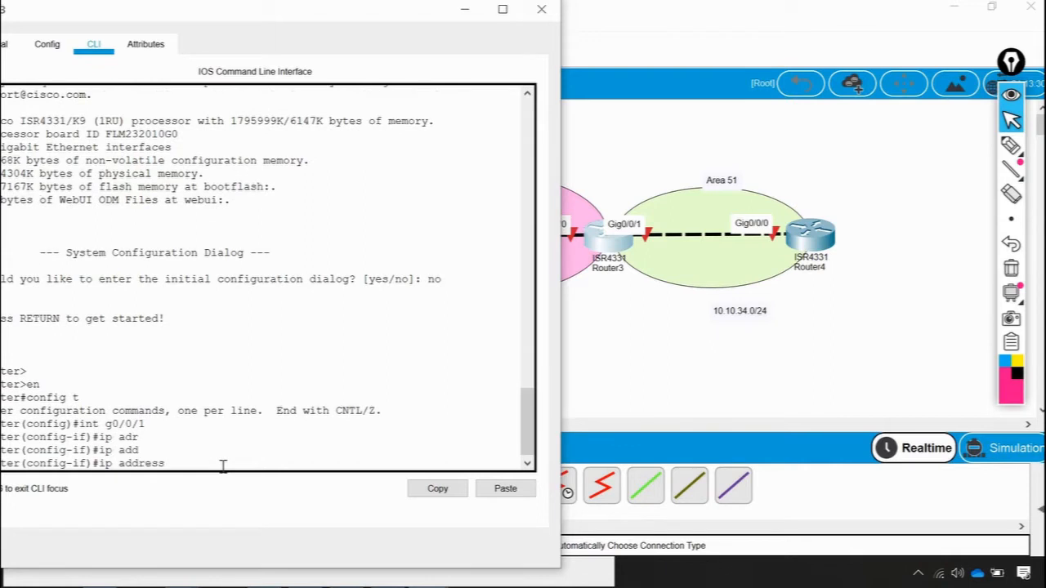
text(10.10.34.3 255.255.255.0)
key(Return)
text(no shut)
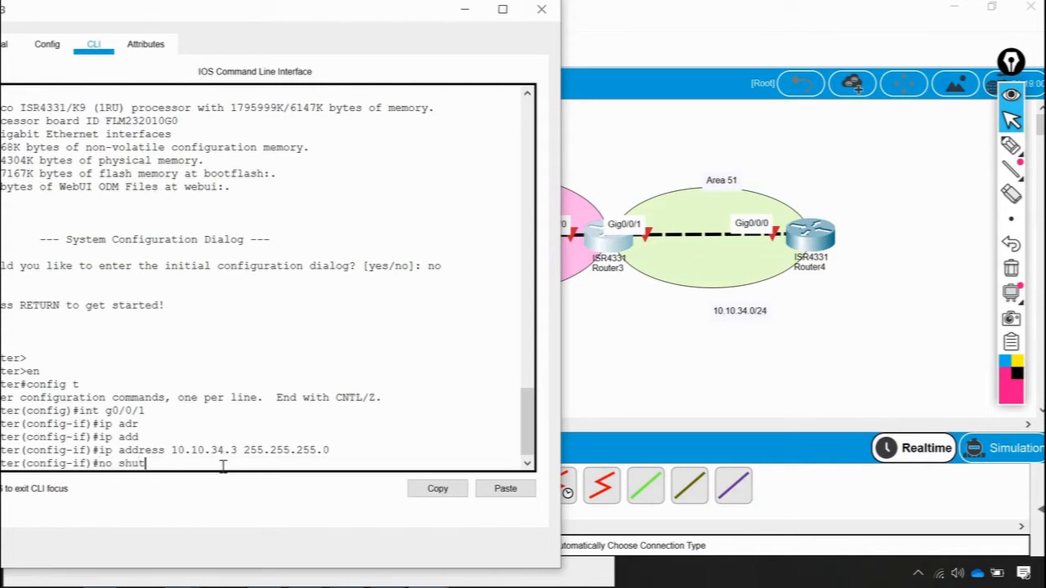
key(Return)
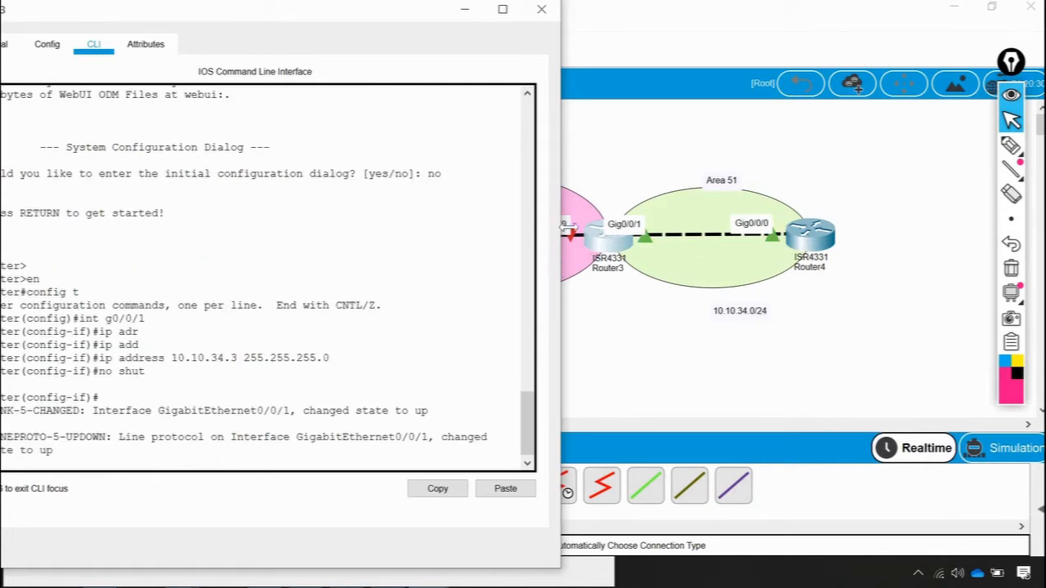
Check the Area 0 link in the topology and switch Router3's configuration to interface g0/0/0.
click(607, 168)
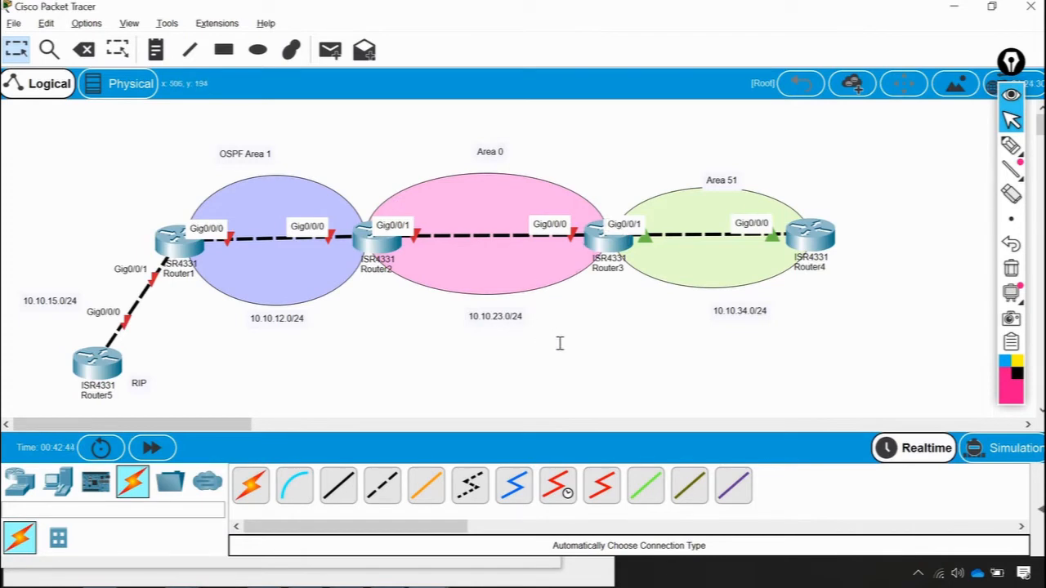
key(alt+Tab)
key(Return)
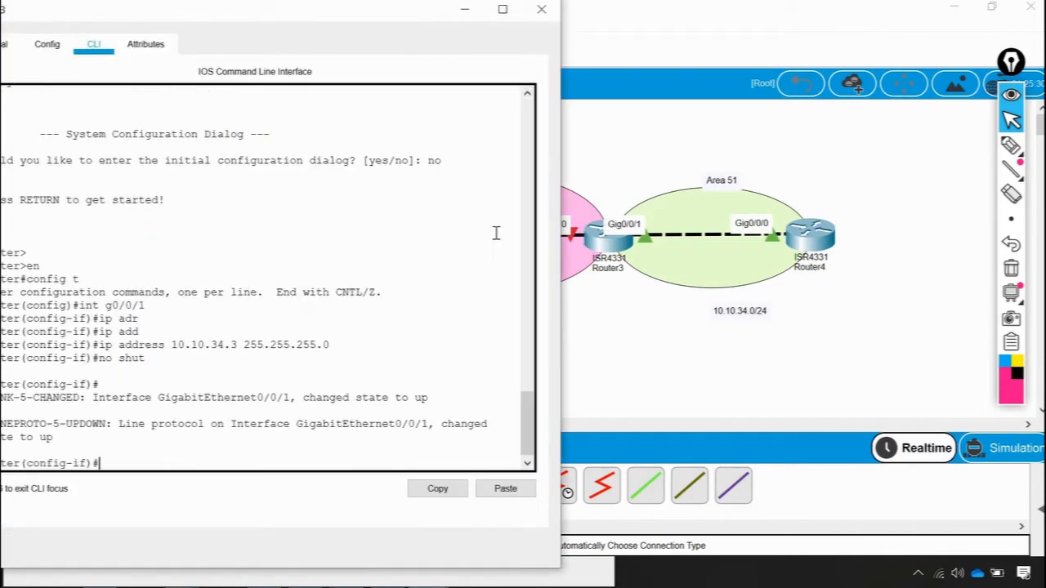
drag(270, 9, 960, 28)
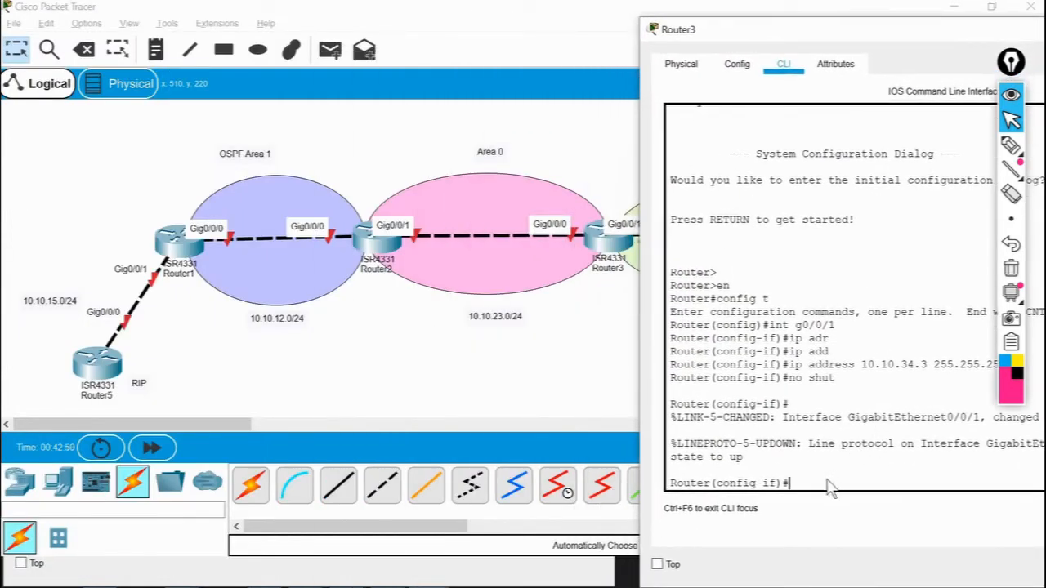
text(int g)
text(0.0.)
key(BackSpace)
key(BackSpace)
key(BackSpace)
text(/0/0)
key(Return)
Assign IP address 10.10.23.3 with mask 255.255.255.0 to Router3's g0/0/0 and enable the interface with no shut.
text(ip ad)
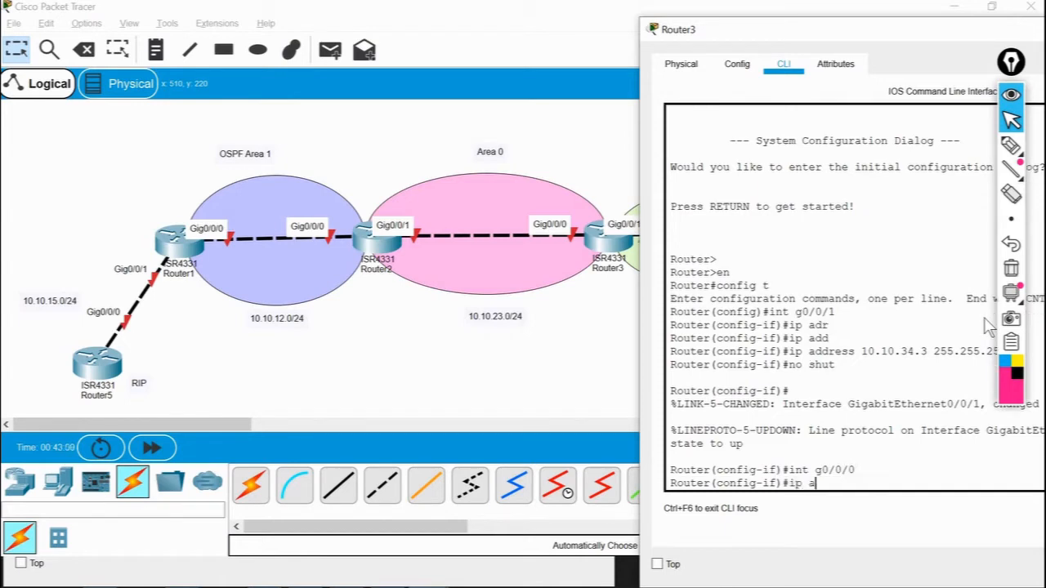
key(Tab)
text(10.)
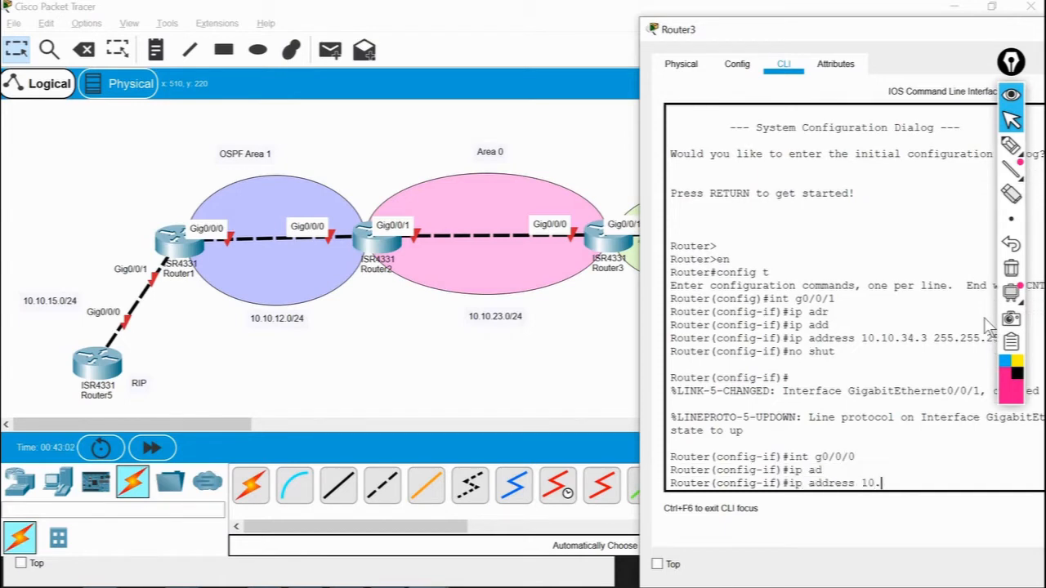
text(10.23.3 255.255.255.0)
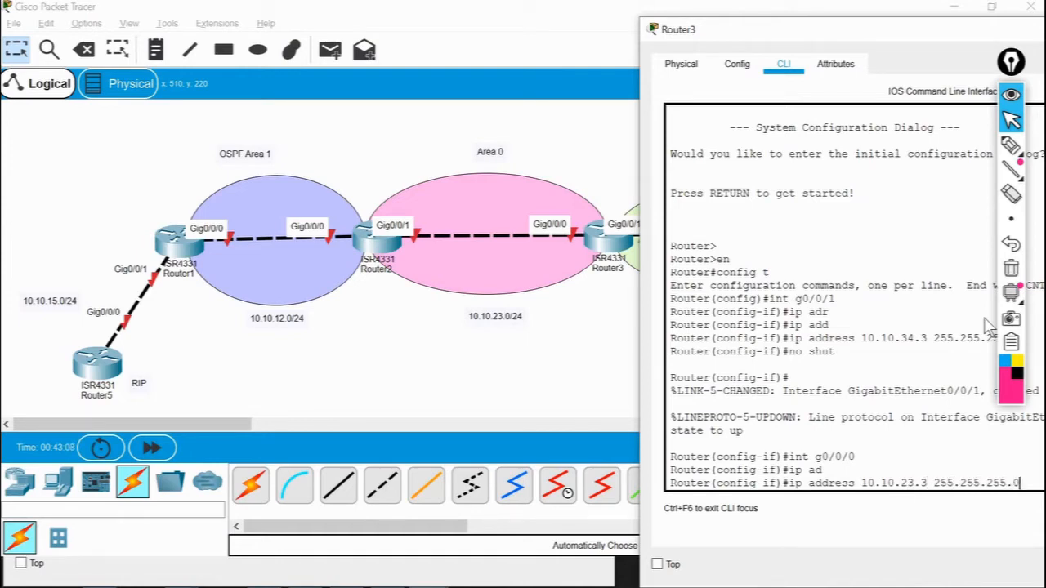
key(Return)
text(no shut)
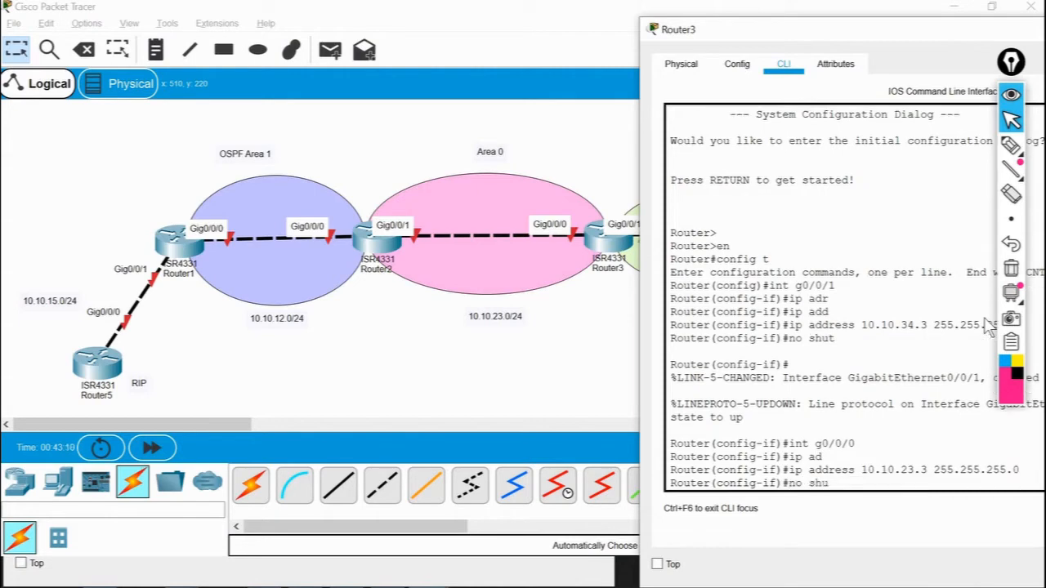
key(Return)
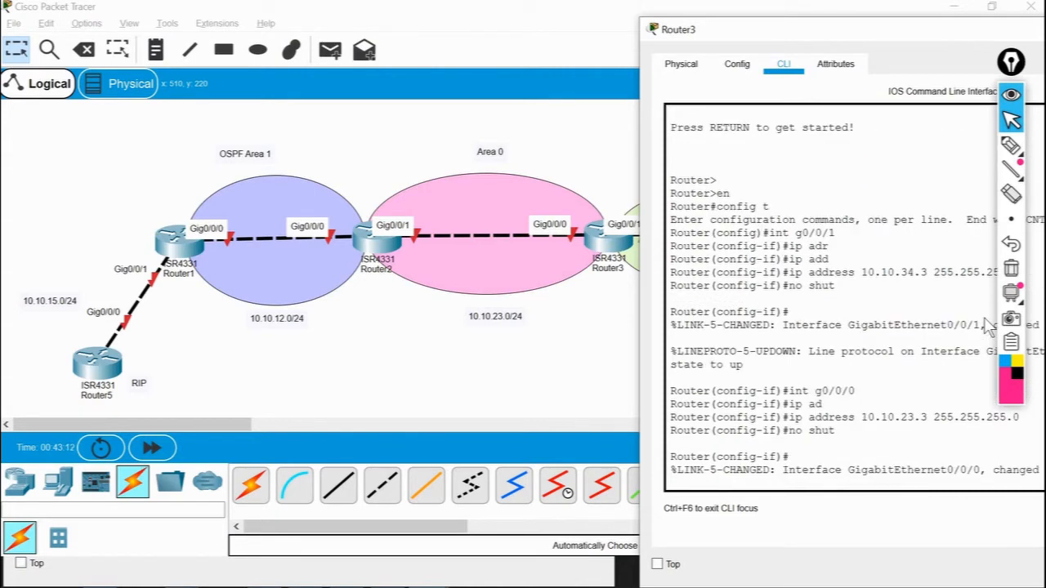
key(Return)
Exit interface configuration and start OSPF process 1 on Router3.
text(exit)
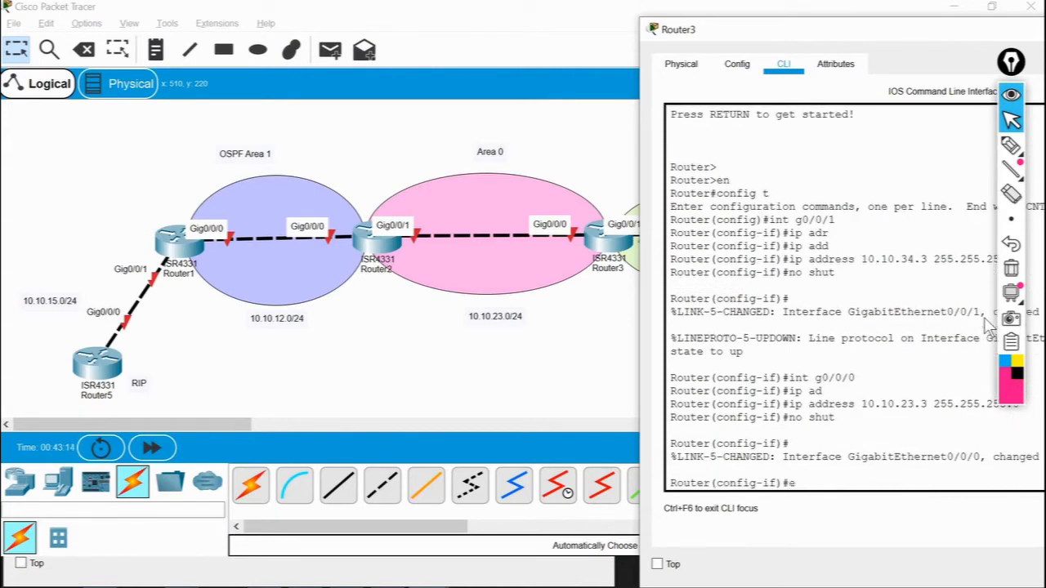
key(Return)
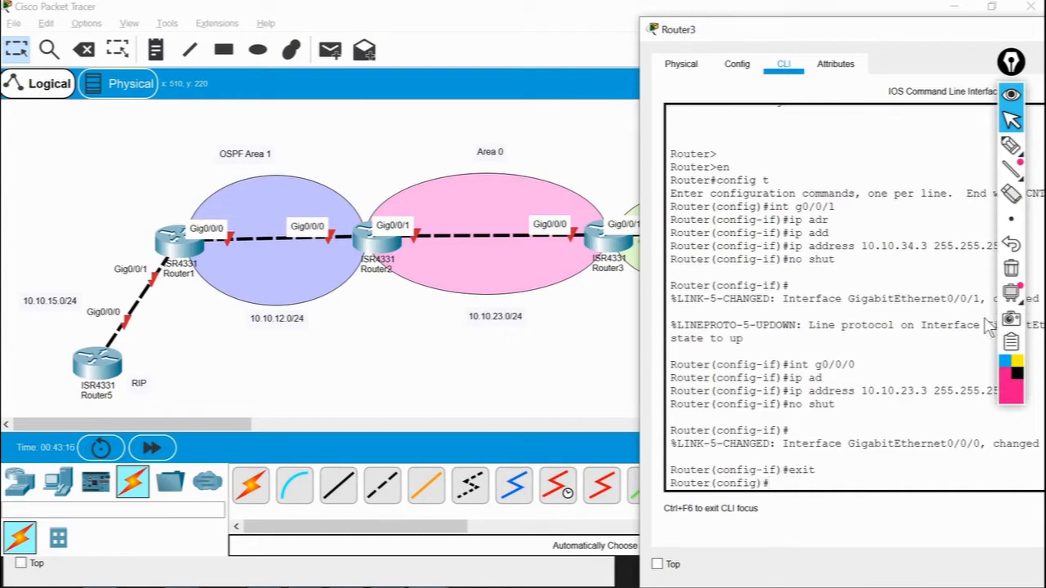
text(router ospf 1)
key(Return)
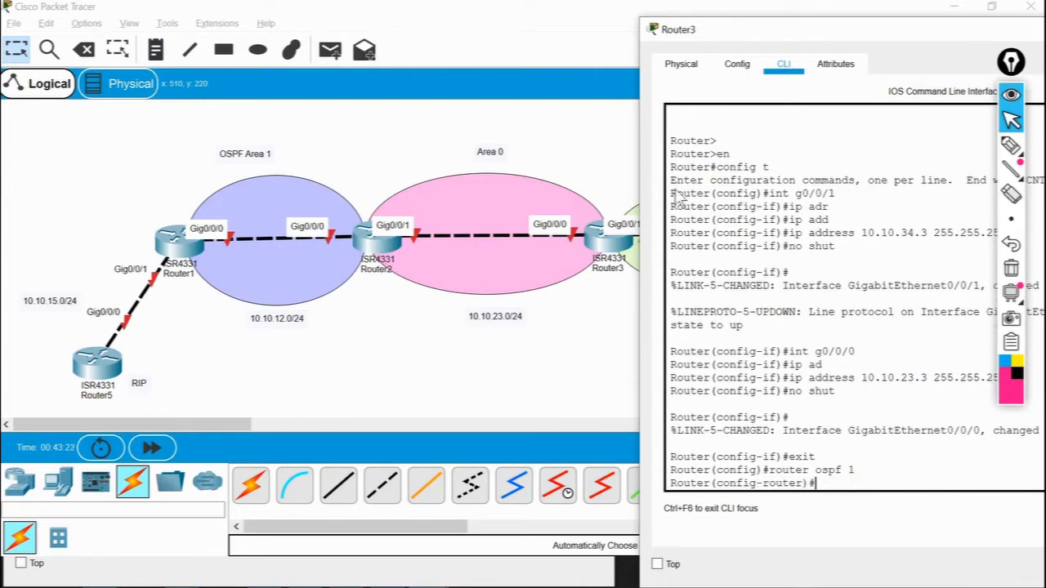
Advertise network 10.10.34.0 with wildcard 0.0.0.255 in OSPF area 51 on Router3.
click(577, 367)
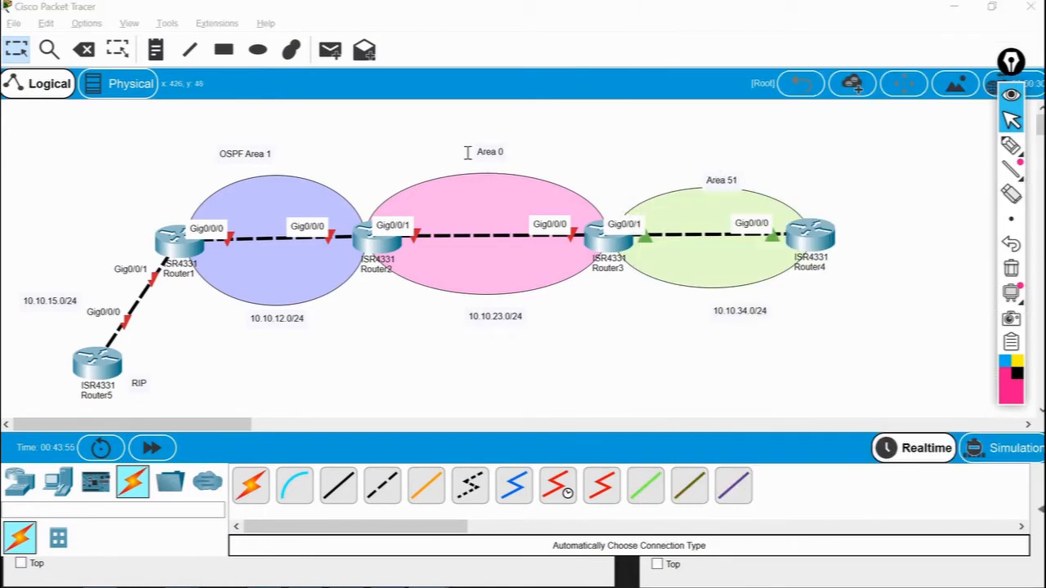
key(alt+Tab)
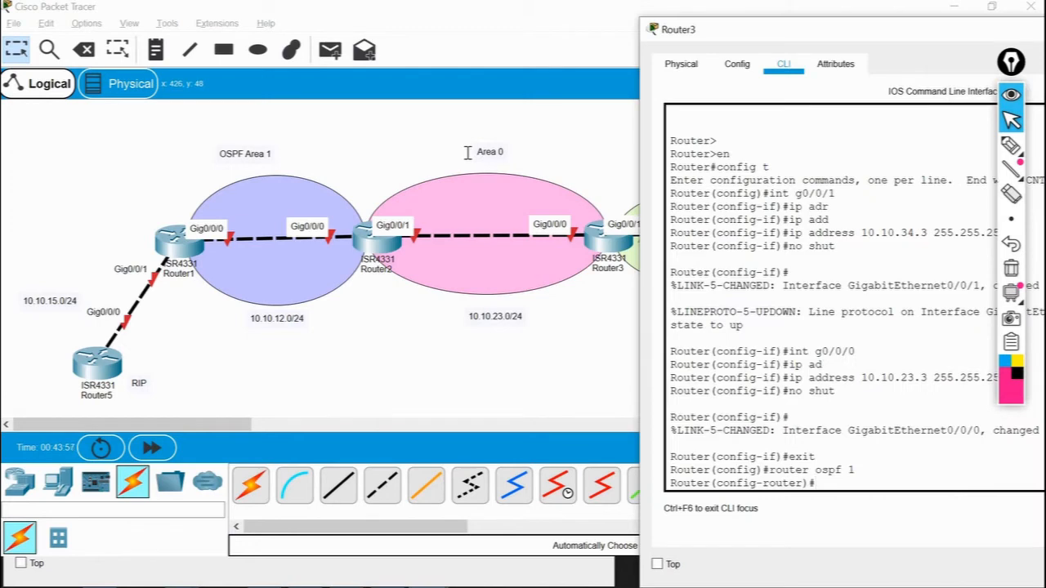
text(net)
key(Tab)
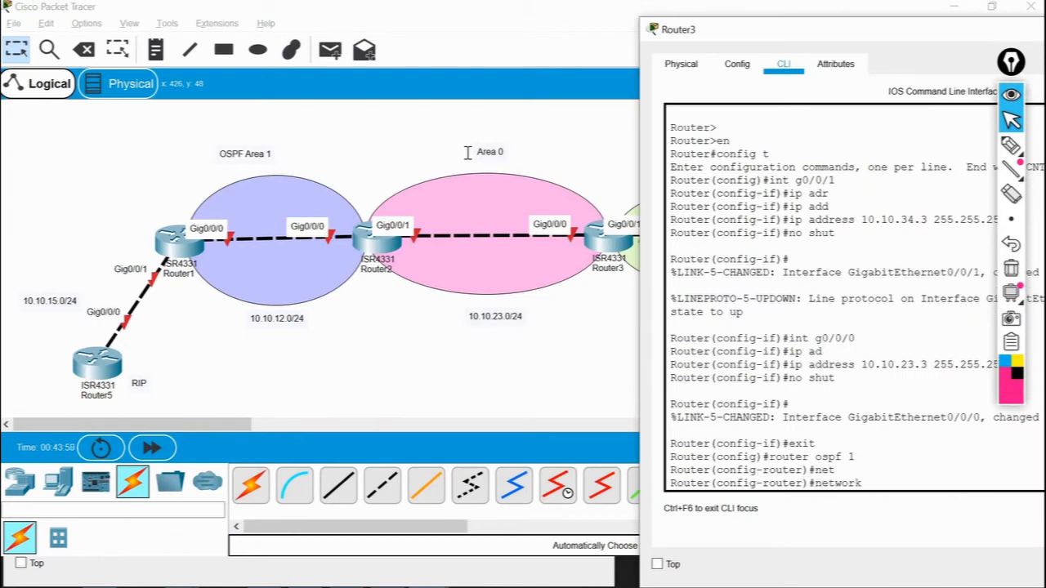
text(10.10.34.0 0.0.0.25)
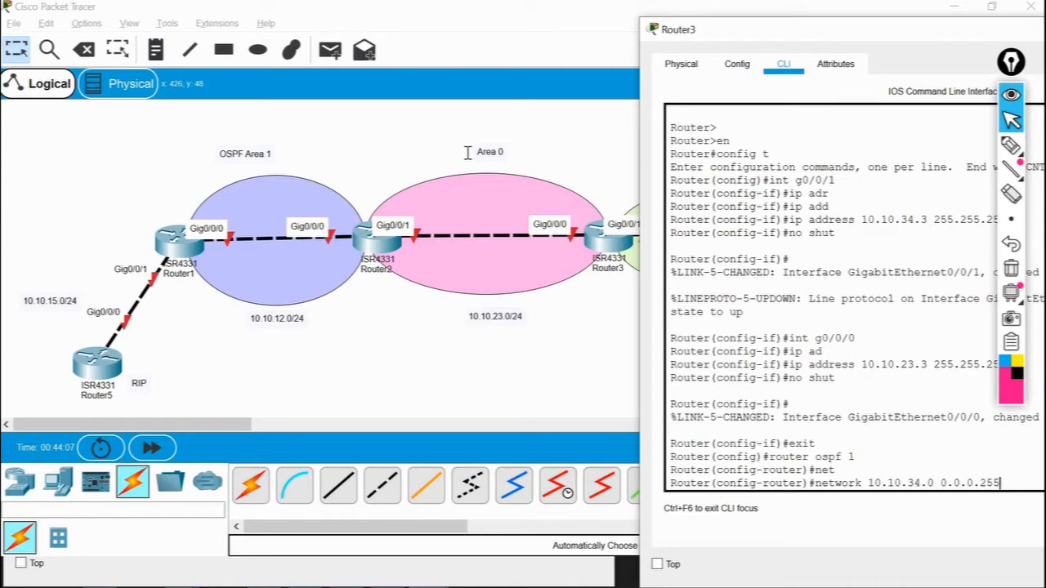
text(5 area 5)
drag(778, 36, 729, 16)
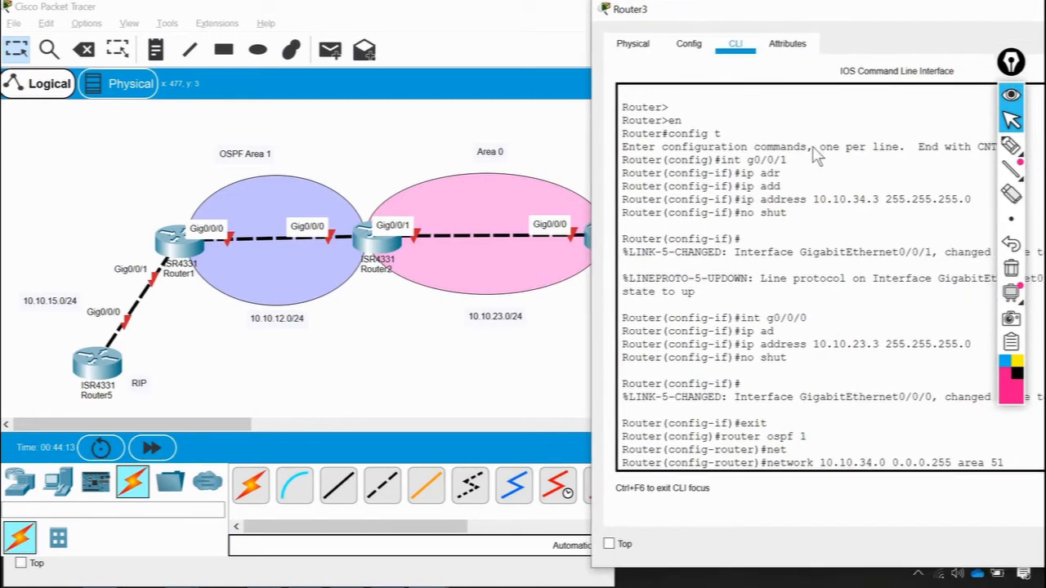
text(1)
key(Return)
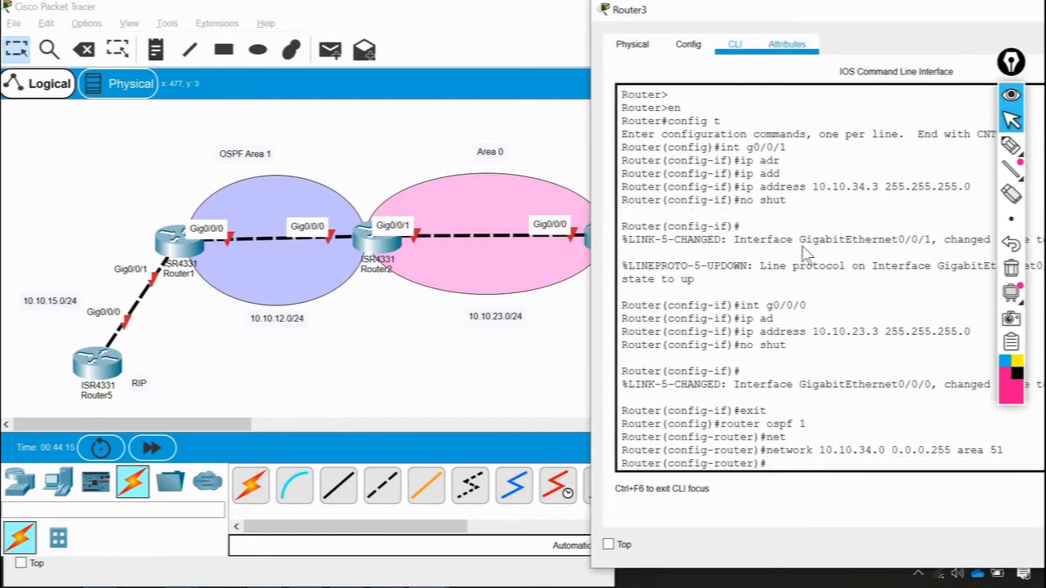
Try to advertise network 10.10.23.0 with wildcard 0.0.0.255 in OSPF area 0 by adapting the previous network statement.
key(Up)
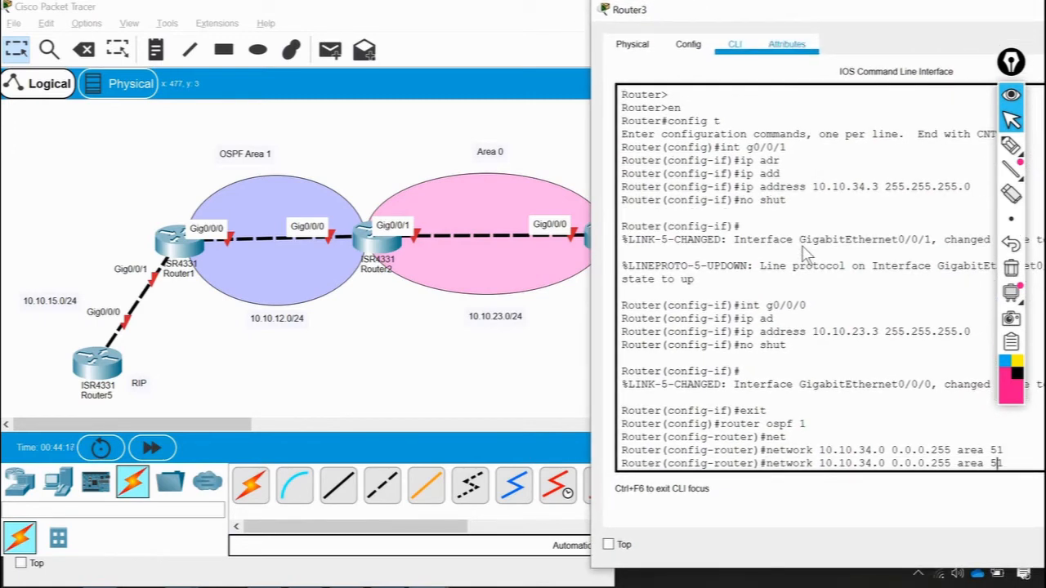
key(Left)
key(BackSpace)
key(Right)
text(0)
key(Left)
key(Left)
key(Left)
key(Left)
key(Left)
key(Left)
key(Left)
key(Left)
key(Left)
key(Left)
key(Left)
key(Left)
key(Left)
key(BackSpace)
key(BackSpace)
text(23)
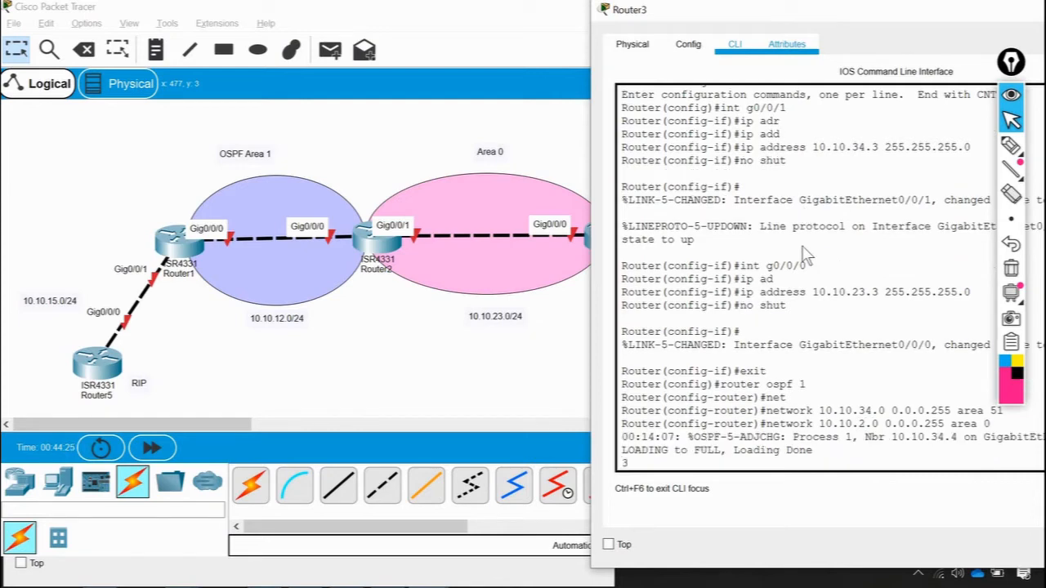
key(Return)
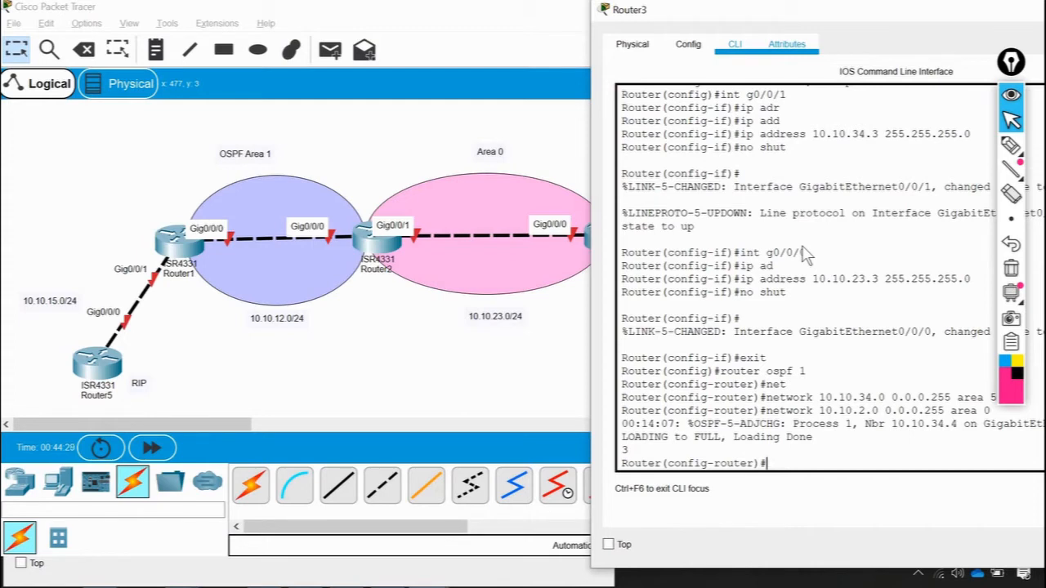
key(Up)
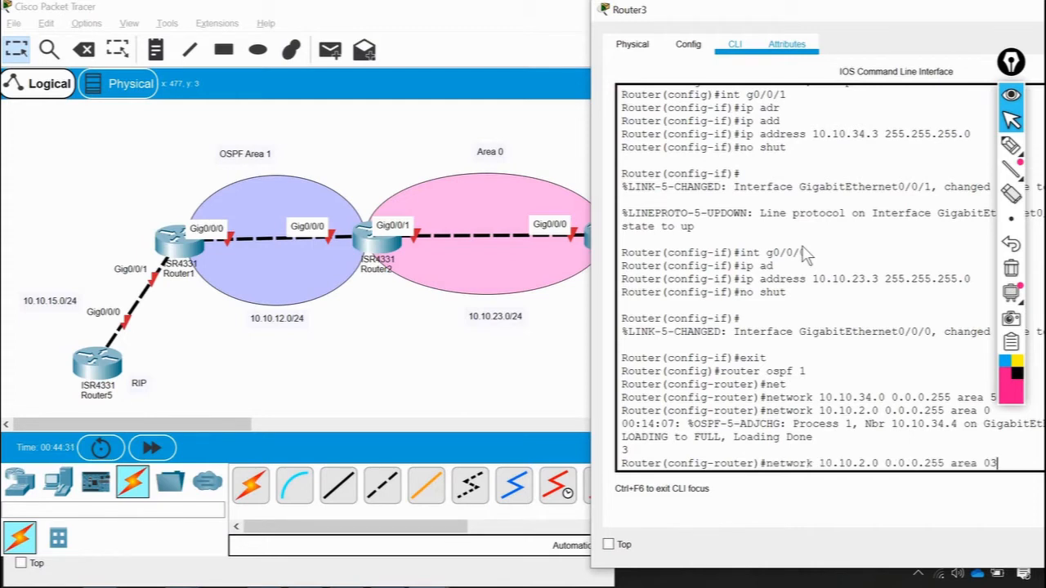
key(Left)
key(Left)
key(Left)
key(Left)
key(Left)
key(Left)
key(Left)
key(Left)
key(Left)
key(Left)
key(Left)
key(Left)
key(Left)
key(Left)
key(Left)
key(Left)
key(Left)
key(Left)
key(Left)
key(Left)
text(3)
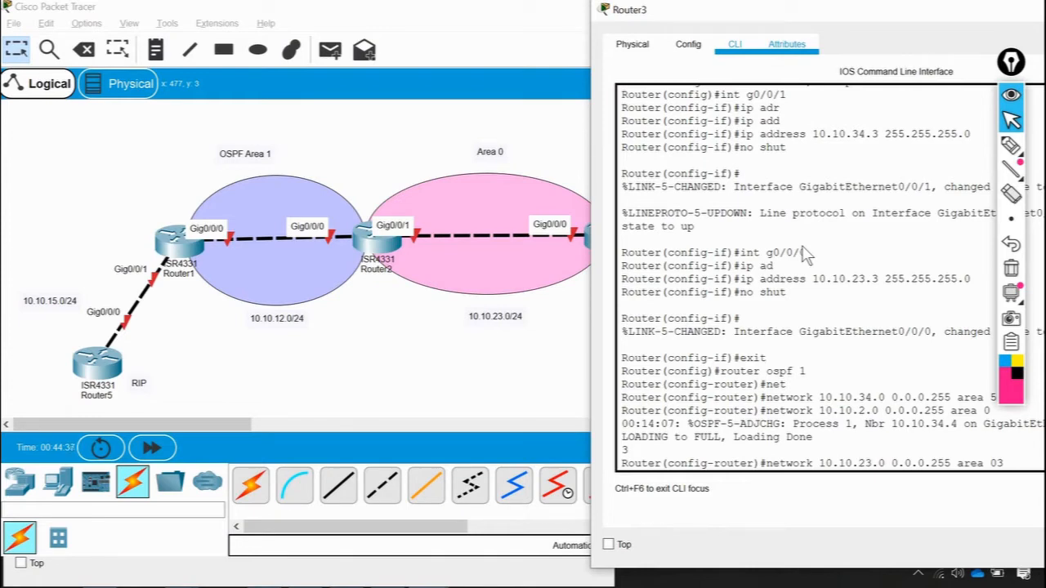
key(End)
key(BackSpace)
key(BackSpace)
key(BackSpace)
key(BackSpace)
key(BackSpace)
key(BackSpace)
key(BackSpace)
key(BackSpace)
key(BackSpace)
key(BackSpace)
key(BackSpace)
key(BackSpace)
key(BackSpace)
key(BackSpace)
key(BackSpace)
key(BackSpace)
key(BackSpace)
key(BackSpace)
key(BackSpace)
key(BackSpace)
key(BackSpace)
key(BackSpace)
key(BackSpace)
key(BackSpace)
key(BackSpace)
key(BackSpace)
key(BackSpace)
key(BackSpace)
key(BackSpace)
key(BackSpace)
key(BackSpace)
key(BackSpace)
key(BackSpace)
Remove the mistaken OSPF network statement with no network 10.10.2.0 0.0.0.255 area 03.
key(Up)
key(Up)
key(Up)
key(Down)
key(Down)
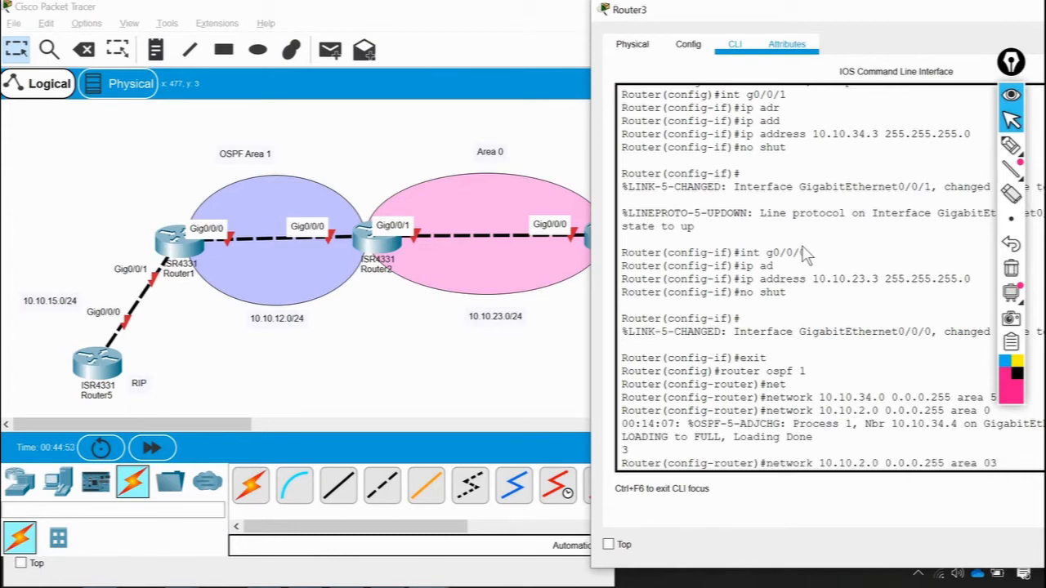
key(ctrl+a)
text(no)
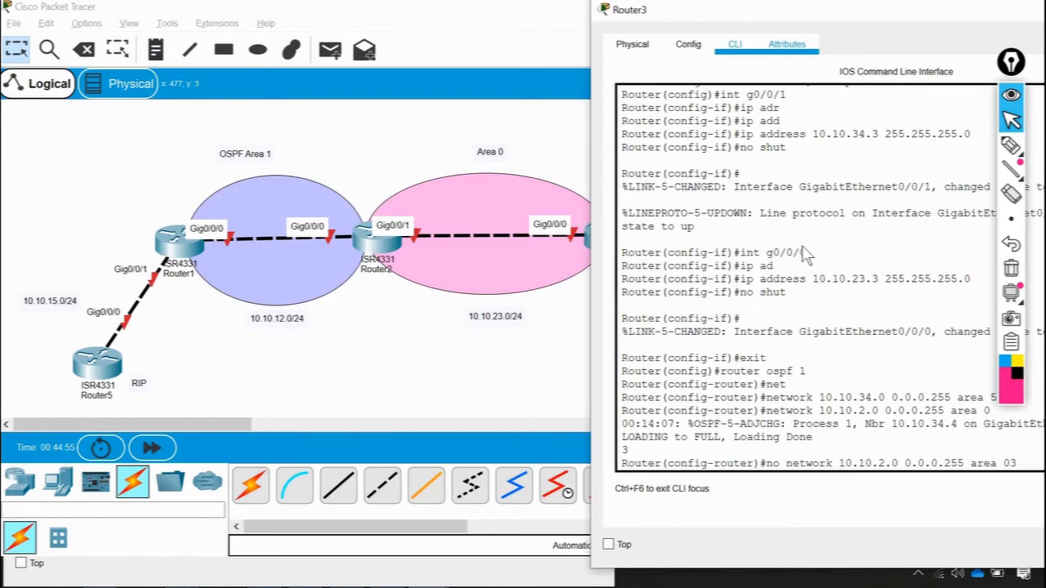
key(Return)
Advertise network 10.10.23.0 with wildcard 0.0.0.255 in OSPF area 1 on Router3 by adapting the earlier network statement.
key(Up)
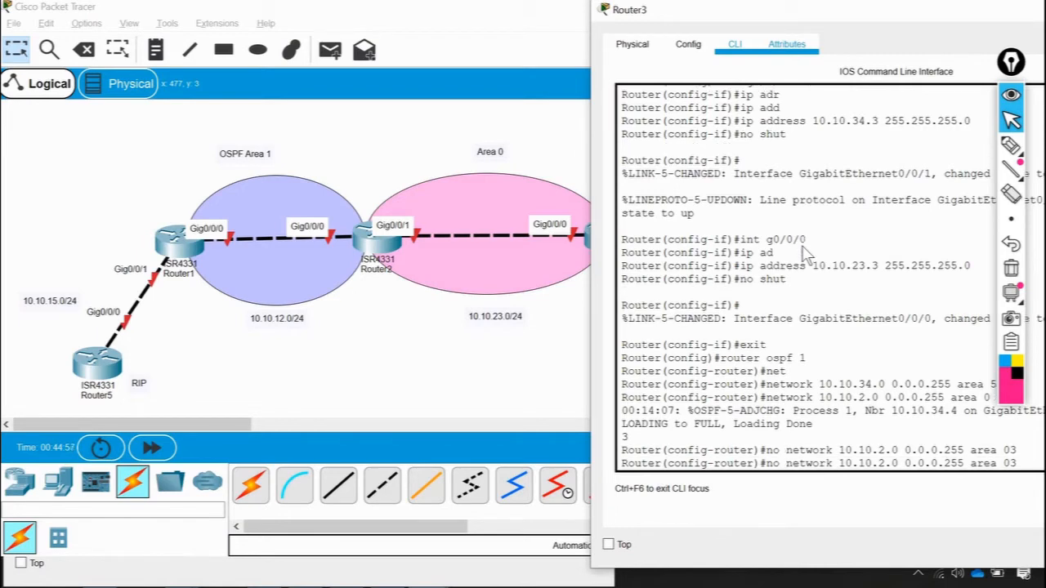
key(ctrl+a)
key(Delete)
key(Delete)
key(Delete)
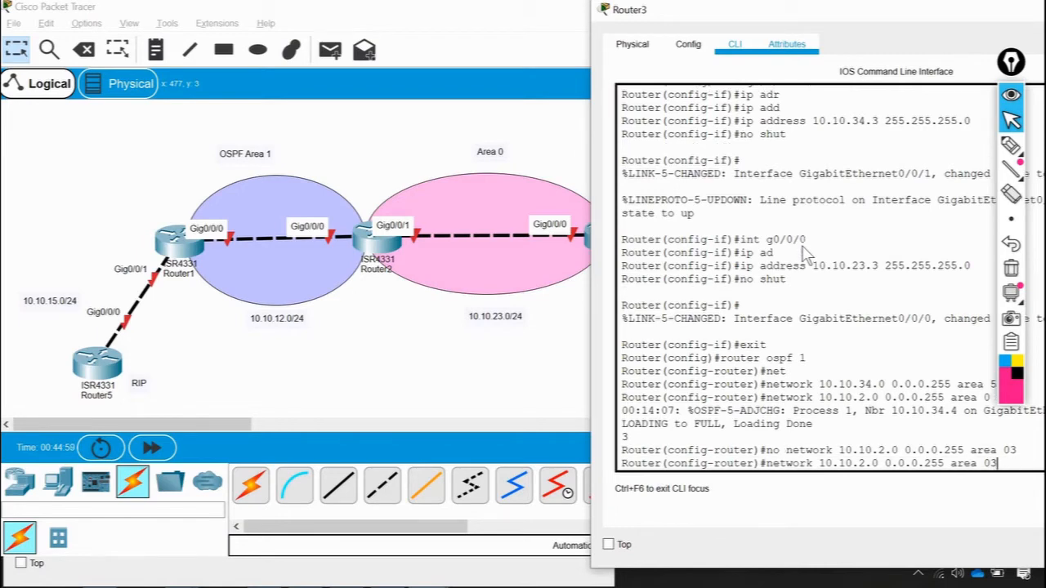
key(BackSpace)
key(BackSpace)
text(1)
key(Left)
key(Left)
key(Left)
key(Left)
key(Left)
key(Left)
key(Left)
key(Left)
key(Left)
key(Left)
key(Left)
key(Left)
key(Left)
key(Left)
key(Left)
key(Left)
key(Left)
key(Left)
key(Left)
text(3)
key(Return)
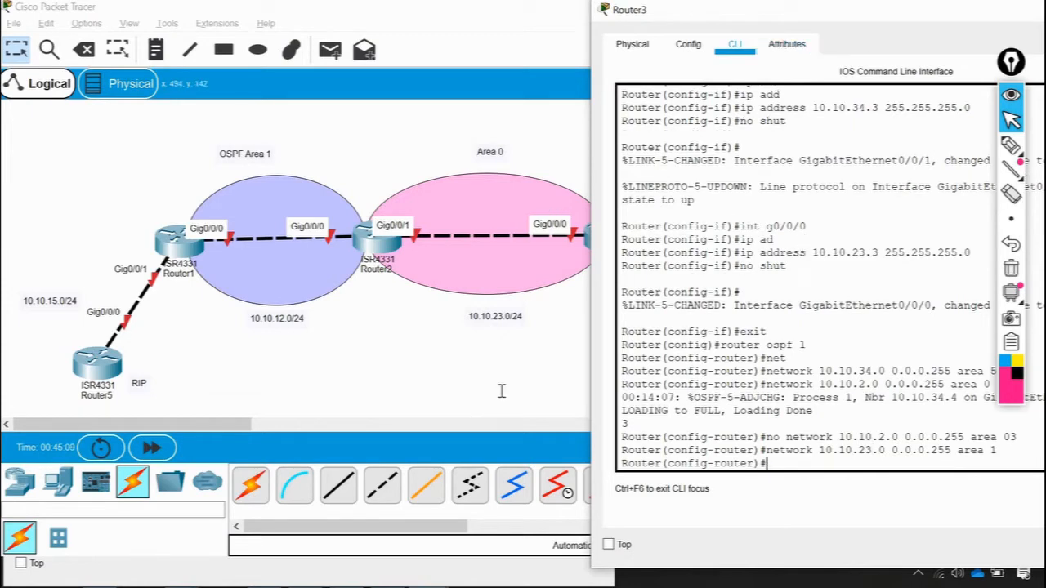
Exit to privileged EXEC mode on Router3 and check the routing protocol settings with sh ip protocols.
click(577, 304)
click(609, 239)
text(exit)
key(Return)
text(exit)
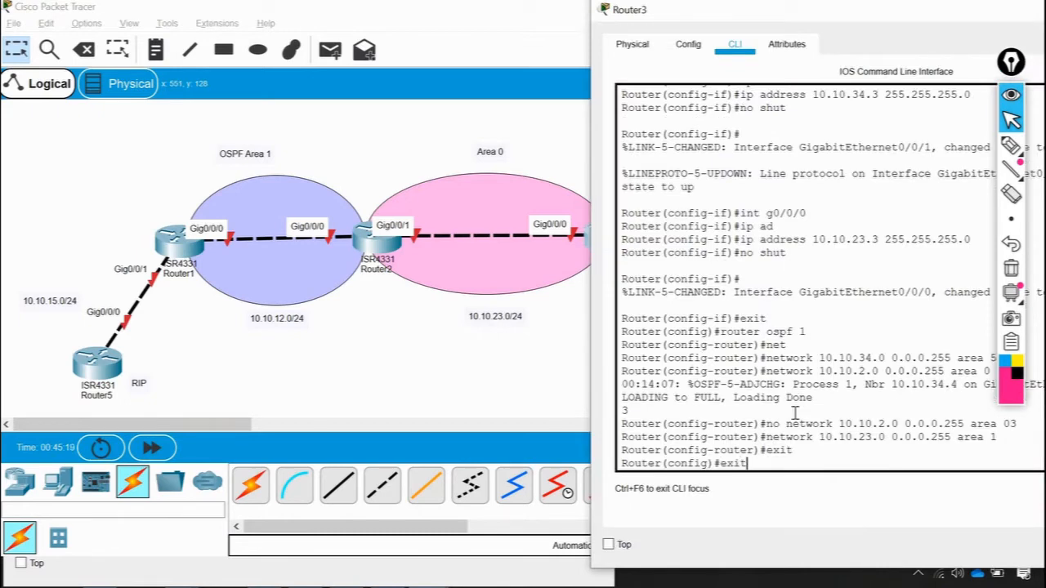
key(Return)
text(s)
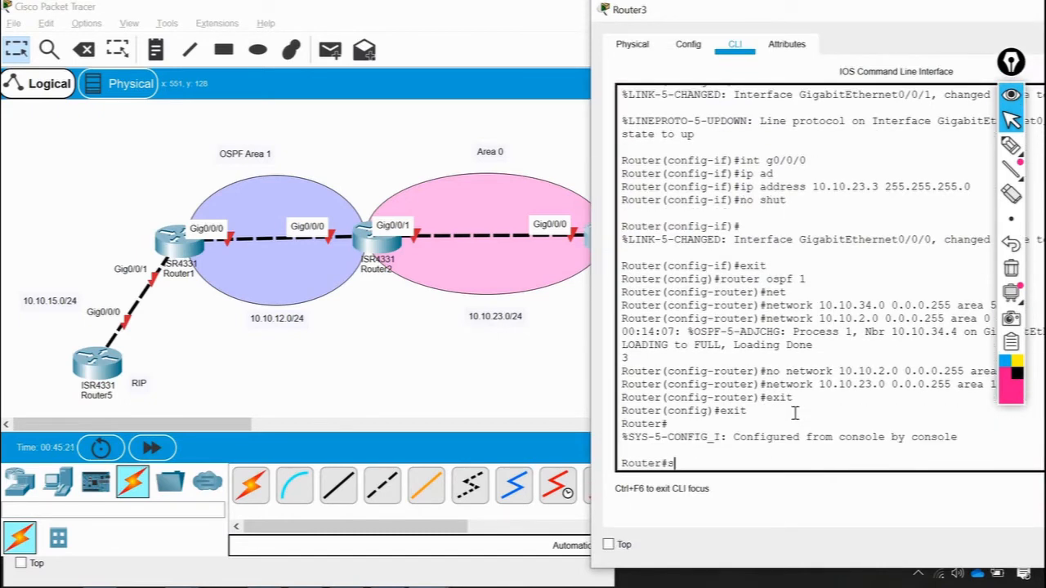
text(h ip pro)
key(Tab)
key(Return)
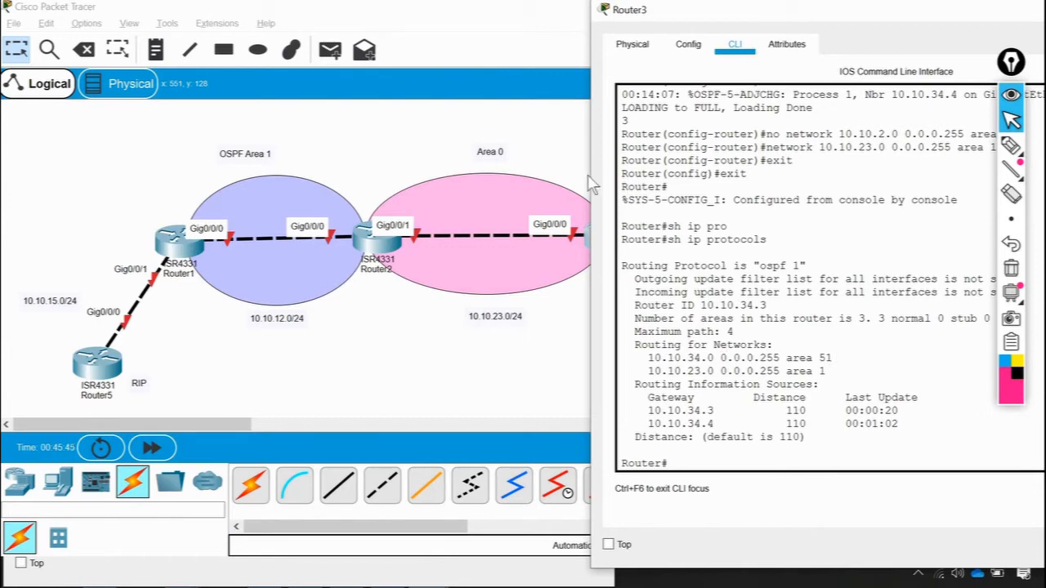
Return Router3 to configuration mode with config t and reopen OSPF process 1.
drag(788, 9, 506, 345)
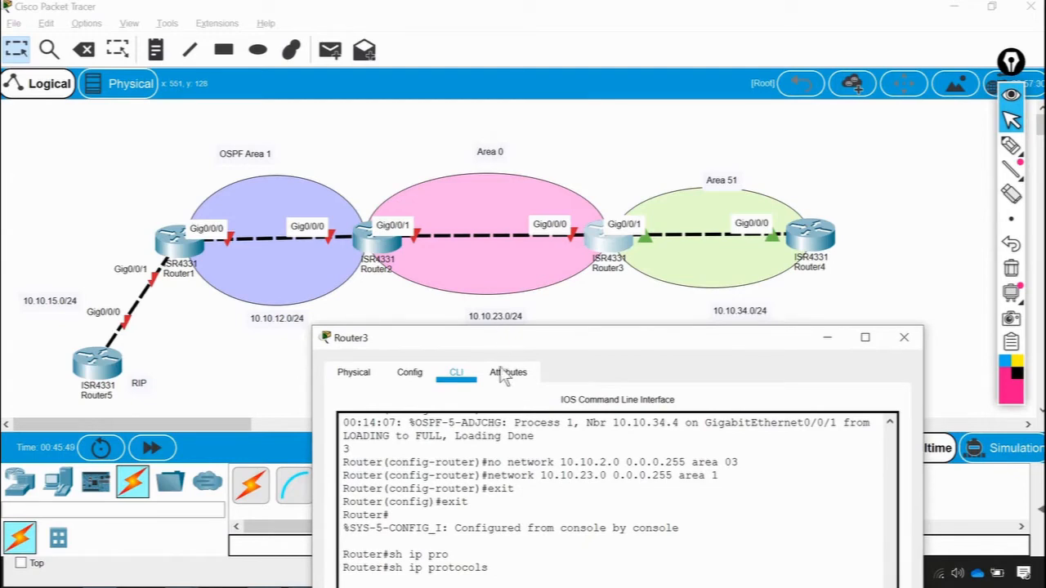
drag(487, 348, 191, 57)
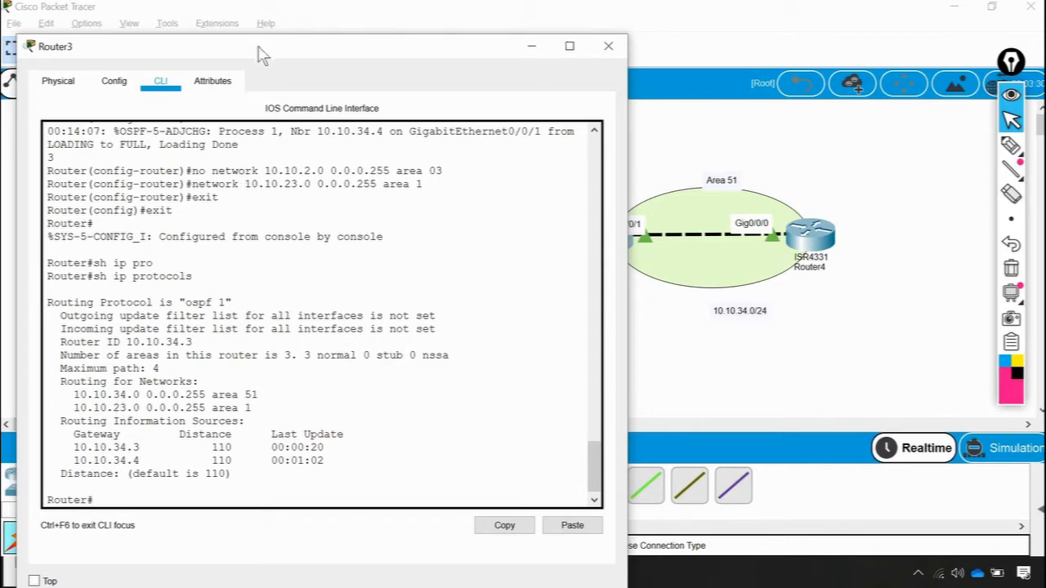
drag(258, 48, 807, 96)
drag(864, 64, 871, 58)
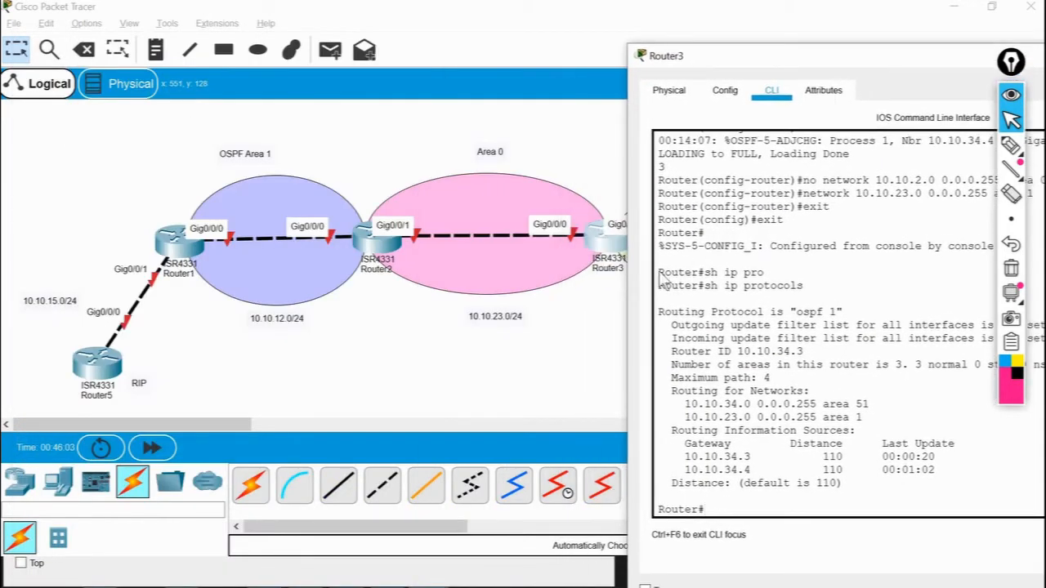
text(router ospf 1)
key(Return)
text(config )
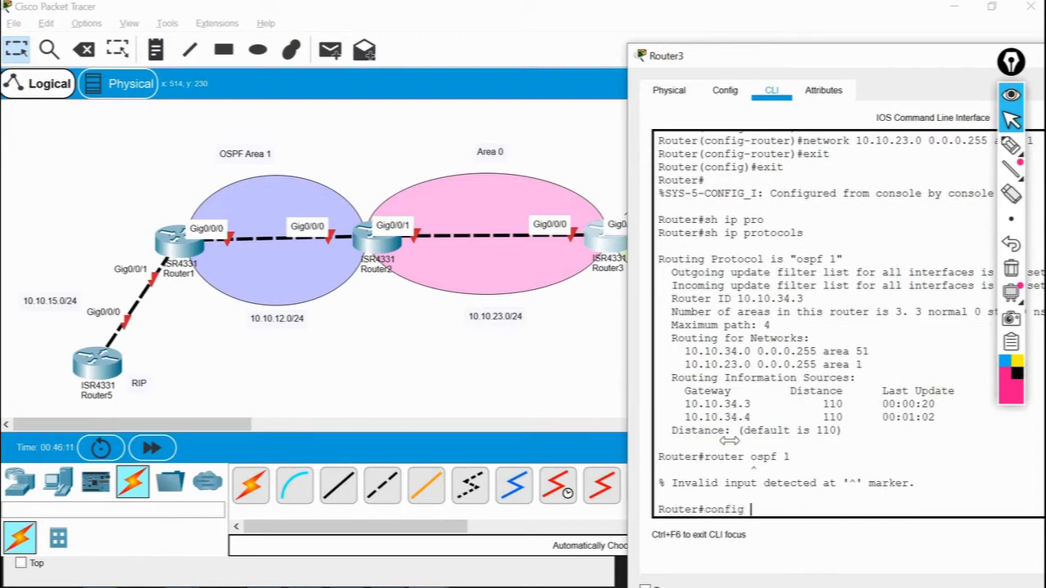
text(t)
key(Return)
text(route)
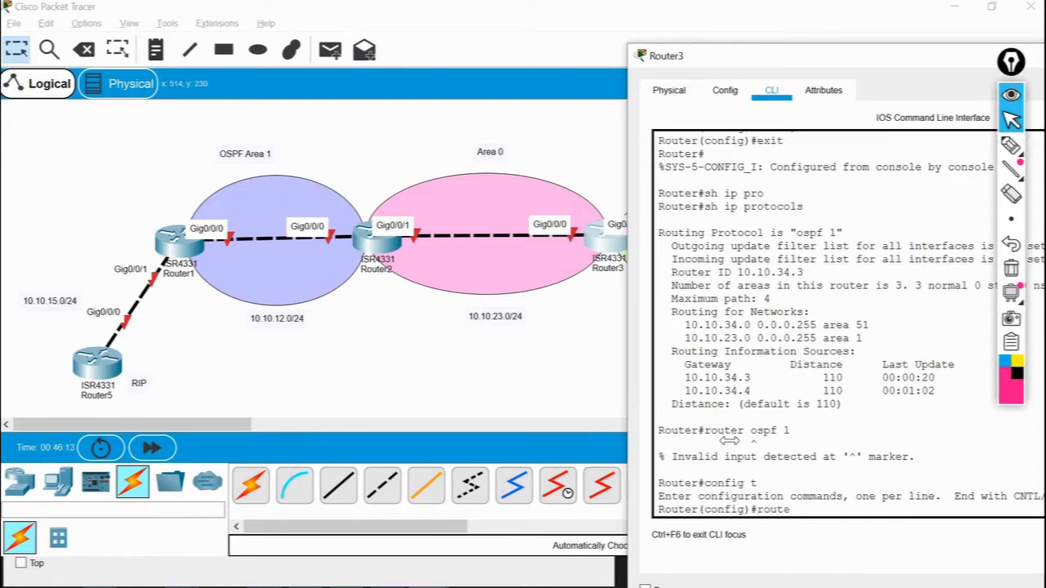
text(r ospf 1)
key(Return)
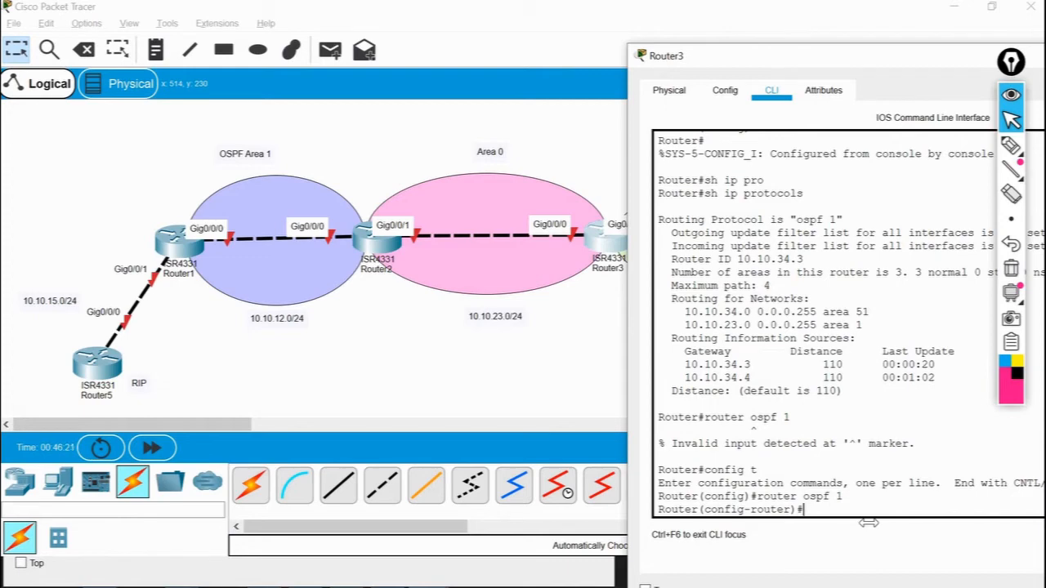
Try to remove the OSPF statement with no network 10.10.23.0 area 0 on Router3.
text(no)
drag(786, 57, 701, 11)
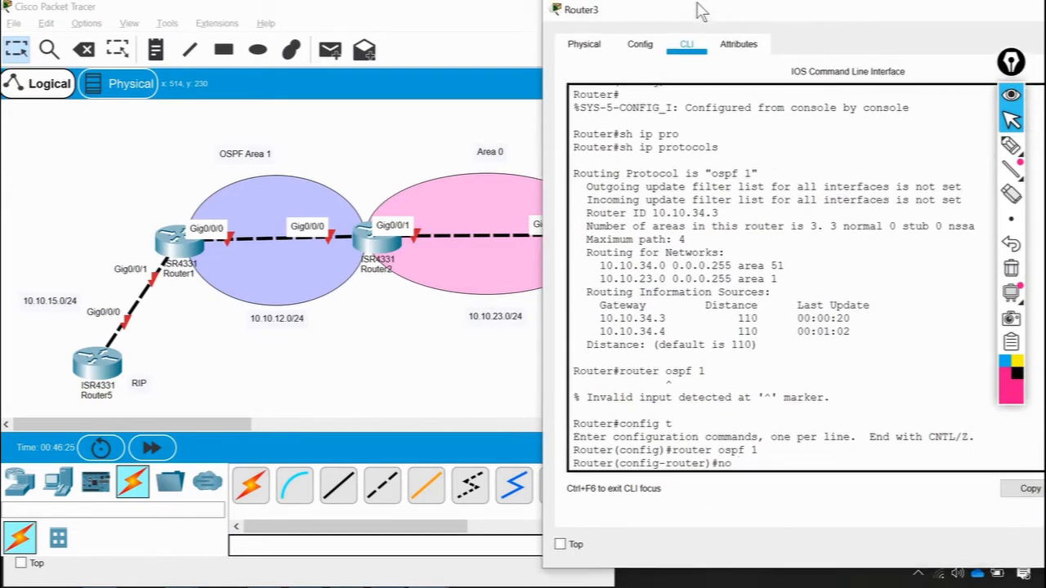
text(net)
key(Tab)
text(1)
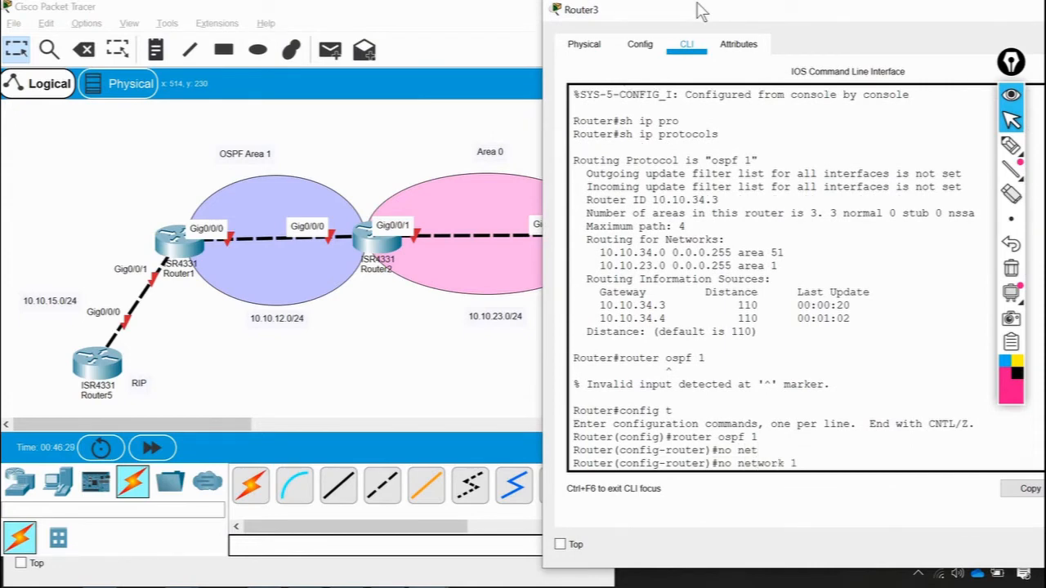
text(0.10.23.0 area 0)
key(Return)
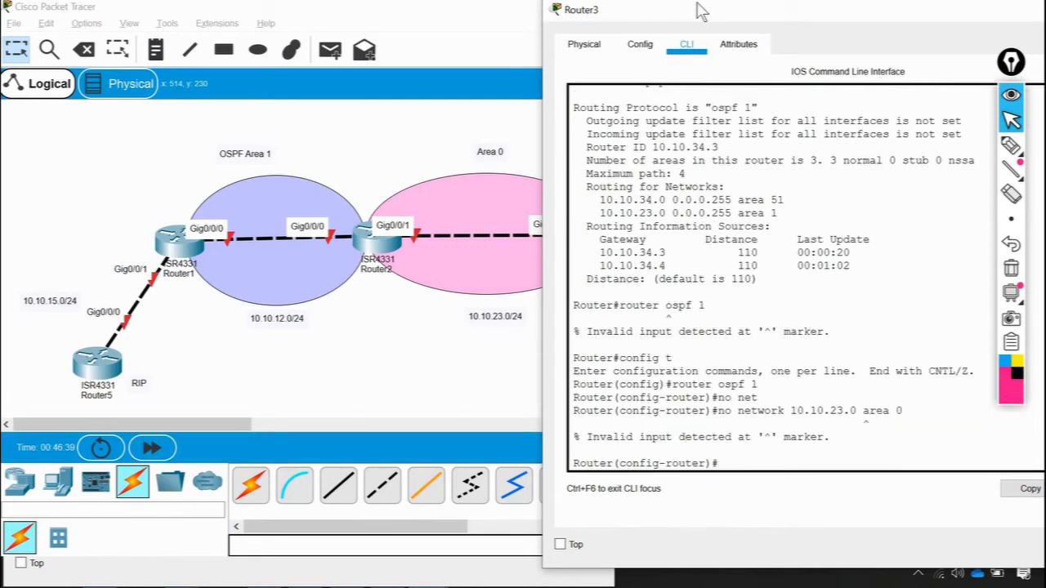
Advertise network 10.10.23.0 with wildcard 0.0.0.255 in OSPF area 0 on Router3.
key(Up)
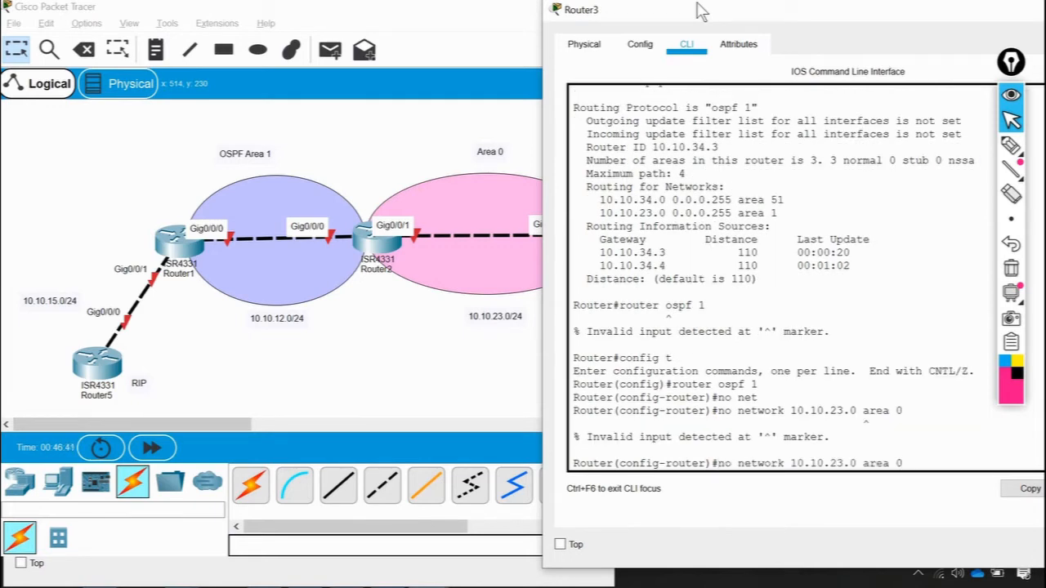
key(Left)
key(Left)
key(Left)
key(Left)
key(Left)
key(Left)
key(Left)
key(Left)
key(Left)
key(Left)
key(Left)
key(Left)
key(Left)
key(Left)
key(Left)
key(Left)
key(Left)
key(Left)
key(Left)
key(Left)
key(Left)
key(Left)
key(Left)
key(Left)
key(BackSpace)
key(BackSpace)
key(BackSpace)
key(Right)
key(Right)
key(Right)
key(Right)
key(Right)
key(Right)
key(Right)
key(Right)
key(Right)
key(Right)
key(Right)
key(Right)
key(Right)
key(Right)
key(Right)
key(Right)
key(Right)
key(Right)
key(Right)
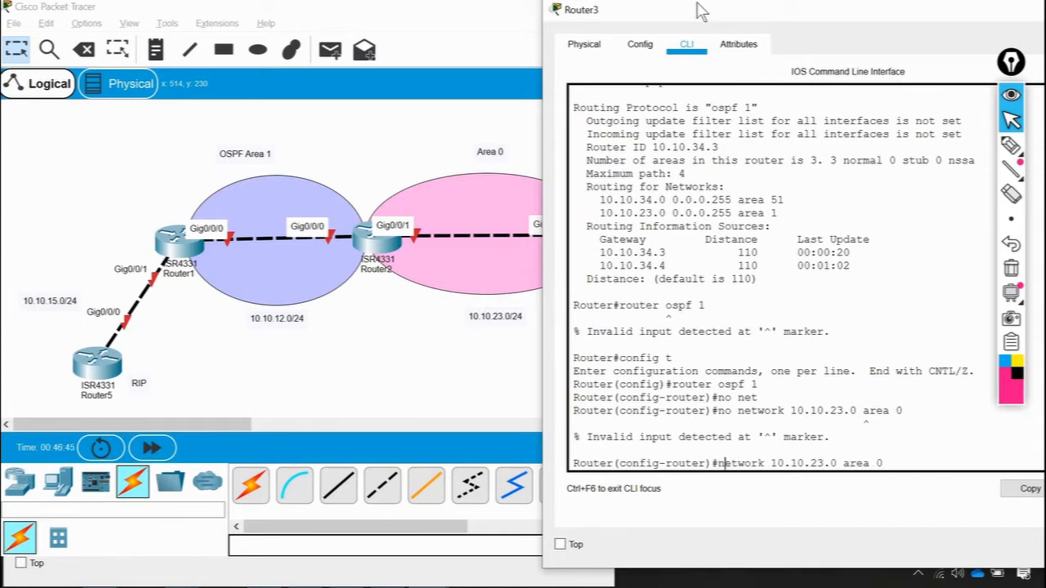
text(0.0.0.255)
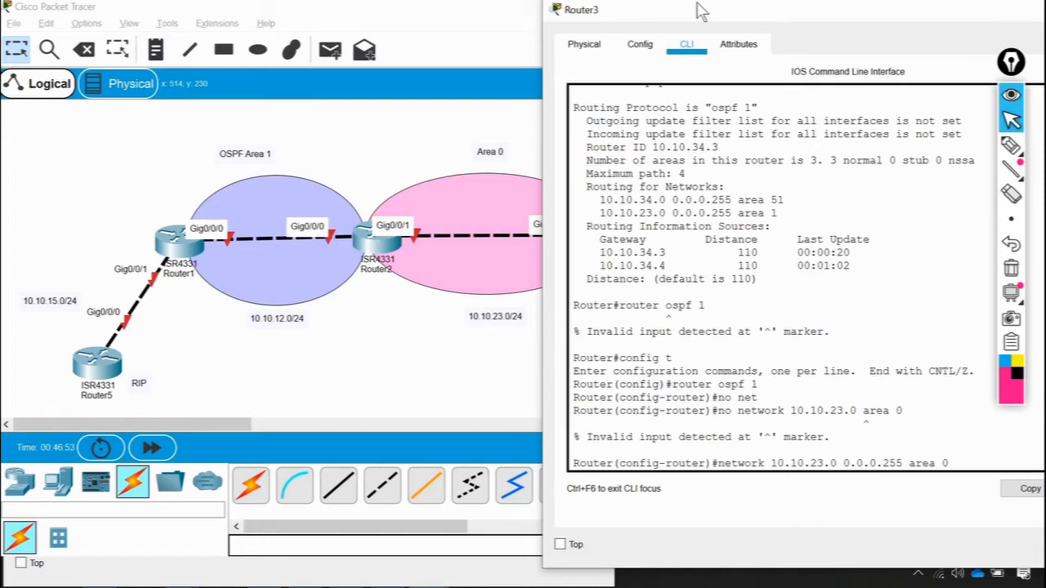
key(Return)
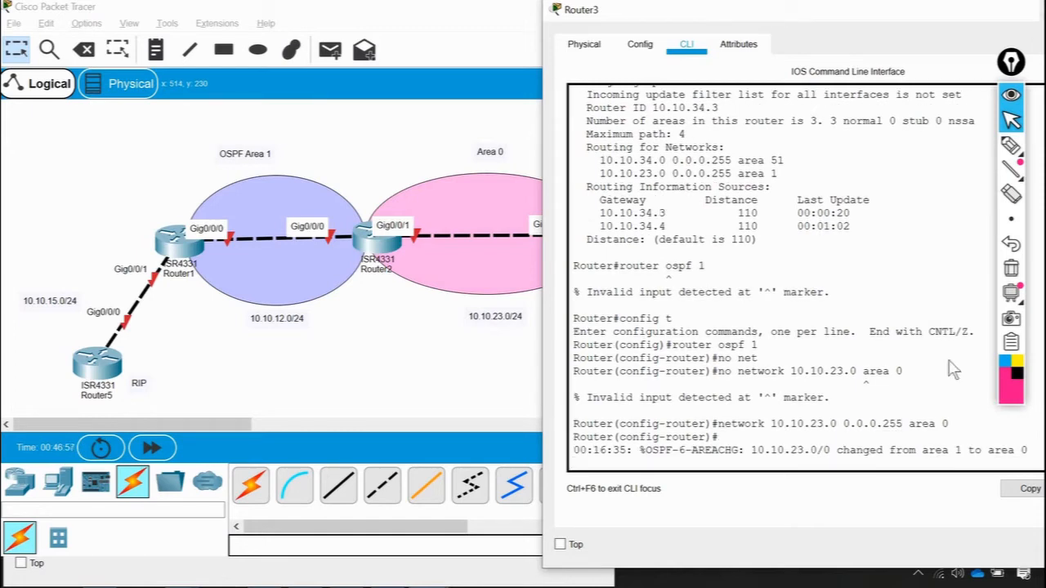
key(Return)
key(Return)
text(er)#)
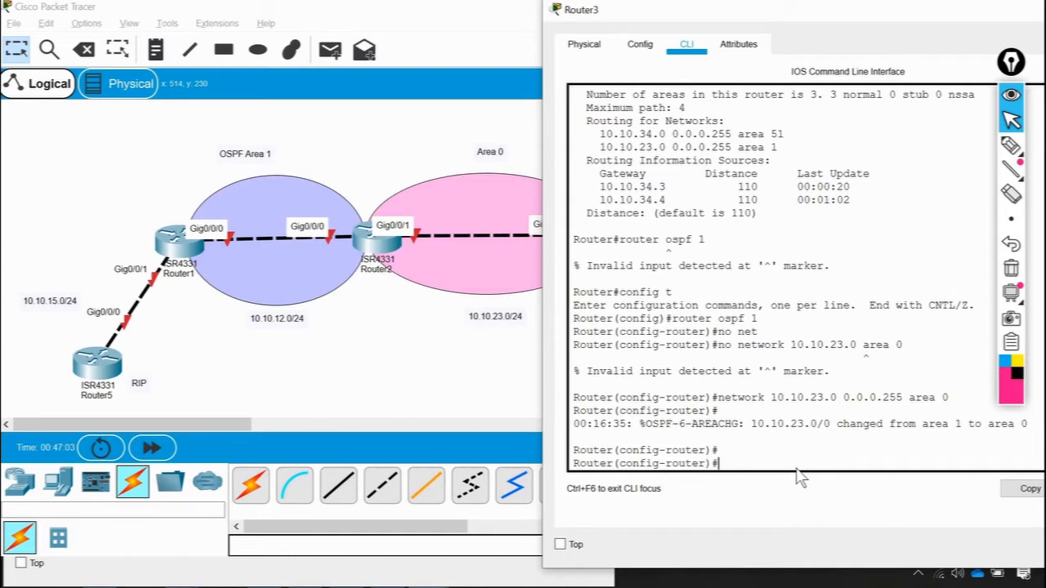
End configuration mode and check Router3's OSPF networks and areas with sh ip protocols.
text(end)
key(Return)
key(Return)
text(sh )
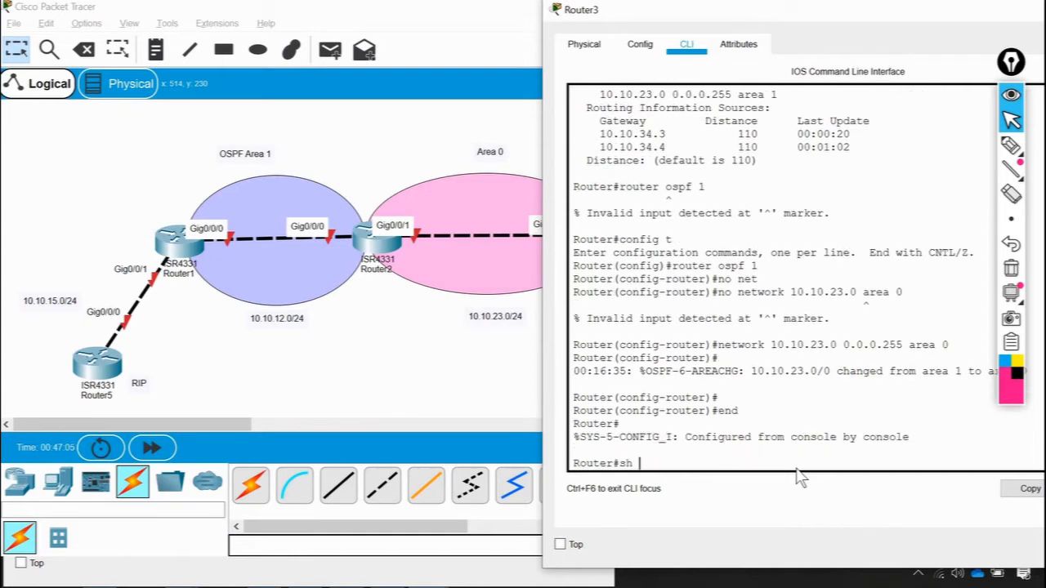
text(ip ospf)
key(BackSpace)
key(BackSpace)
key(BackSpace)
key(BackSpace)
text(pr)
key(Tab)
key(Return)
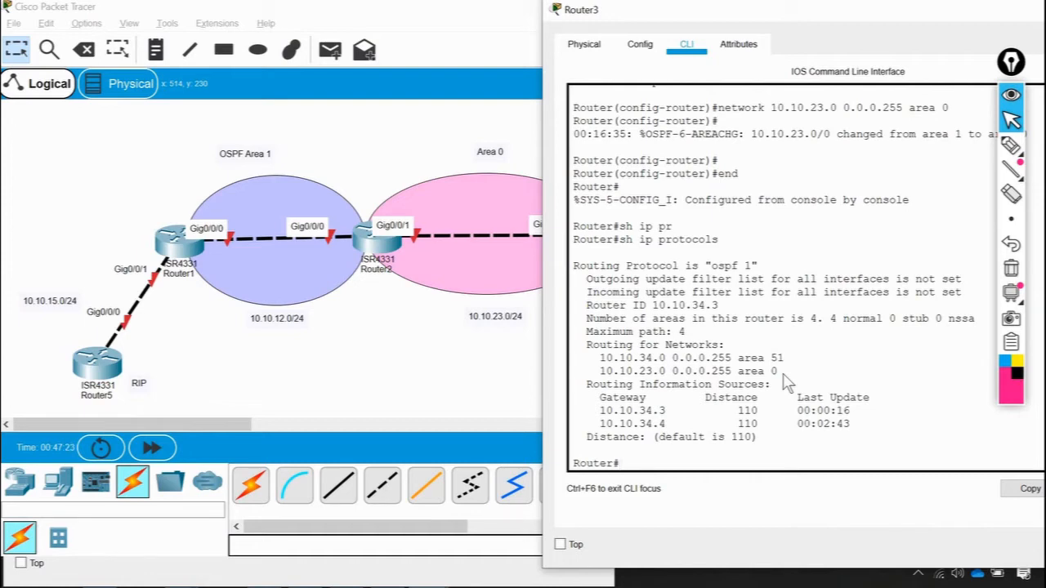
Display Router3's OSPF link-state database with sh ip ospf database.
text(sh ospf daa)
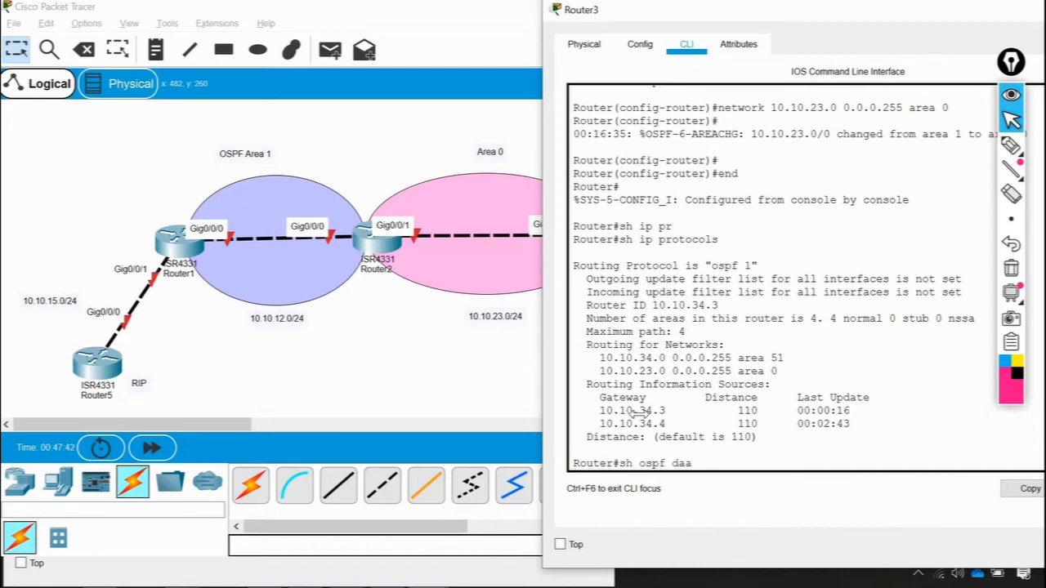
key(Tab)
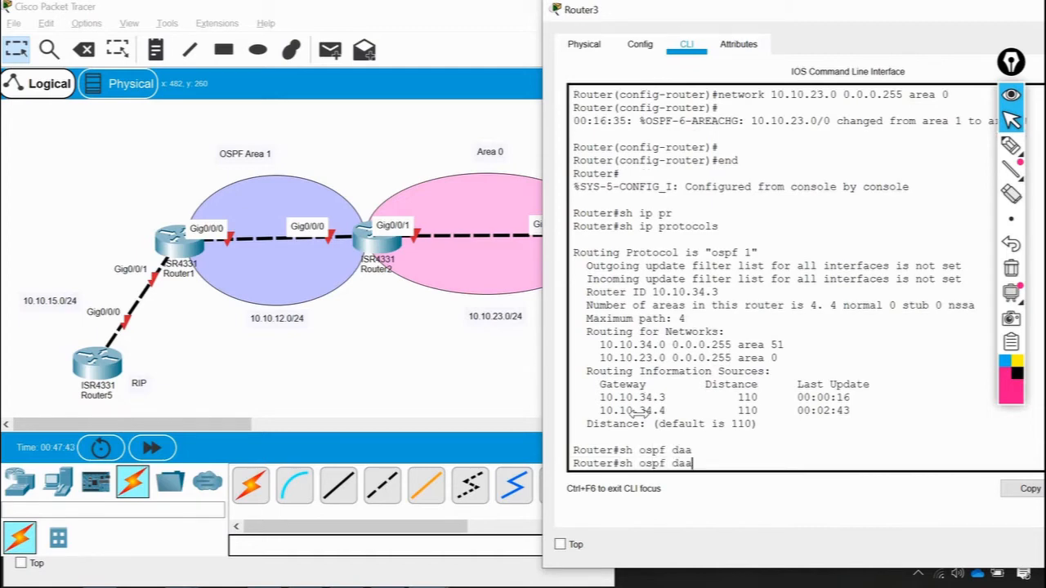
key(BackSpace)
key(BackSpace)
key(BackSpace)
key(BackSpace)
key(BackSpace)
key(BackSpace)
key(BackSpace)
key(BackSpace)
key(BackSpace)
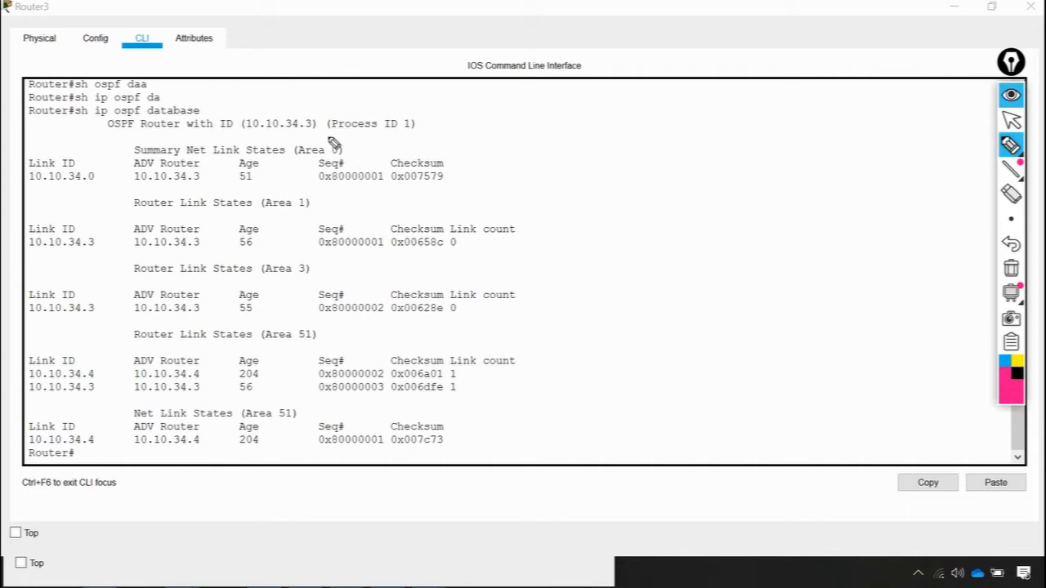
Mark the Area 0 summary heading, the Area 1 router heading and their link IDs with the pen.
mouse_move(302, 137)
mouse_down()
mouse_move(288, 160)
mouse_move(345, 154)
mouse_move(309, 145)
mouse_up()
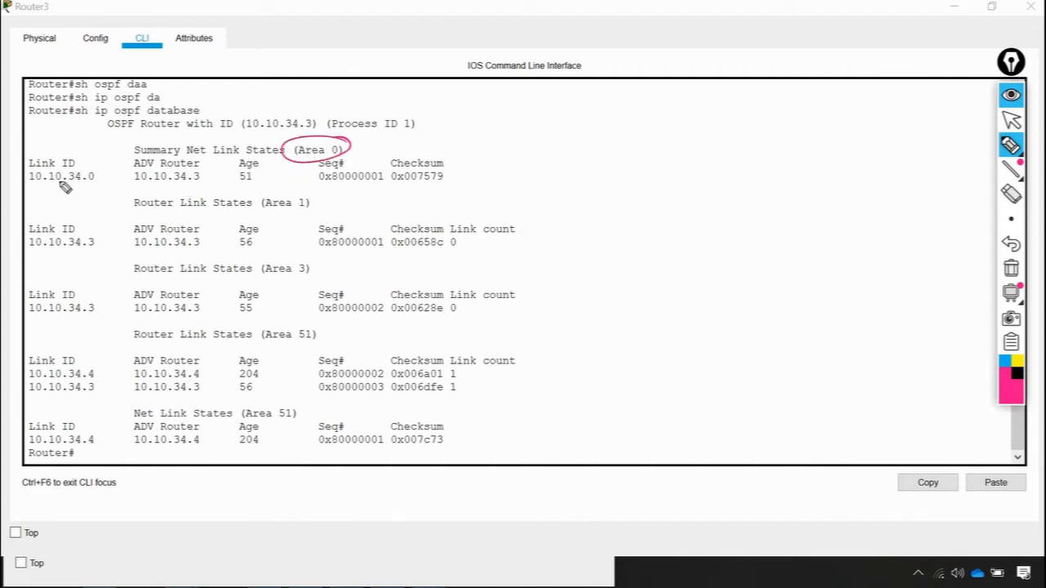
drag(36, 188, 108, 187)
drag(128, 145, 128, 155)
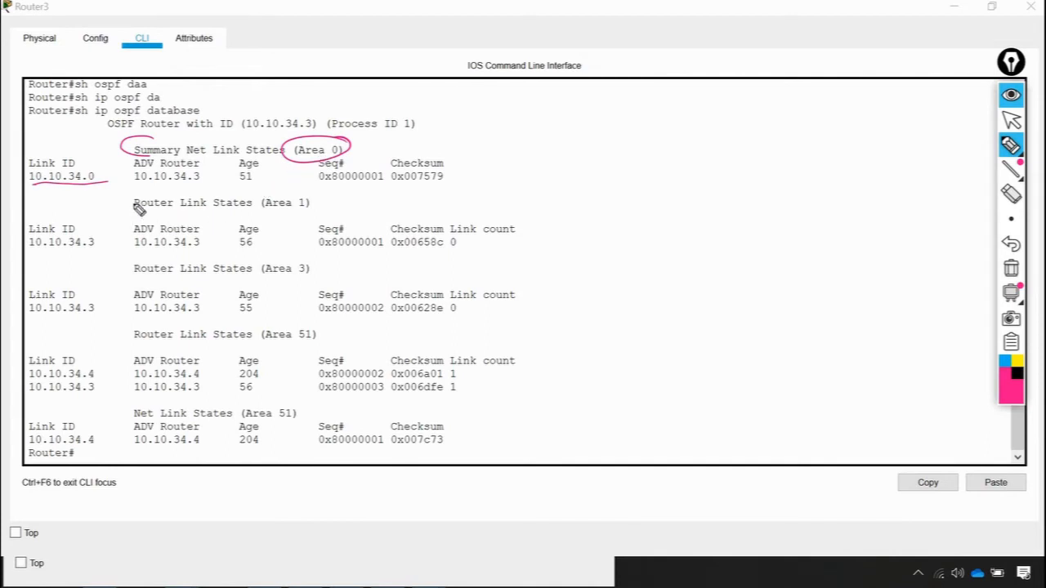
drag(131, 204, 132, 204)
drag(39, 260, 103, 258)
Handwrite an underlined ABR beside the database output, with two boxes below it labelled Summary and Router LSA.
mouse_move(654, 134)
mouse_down()
mouse_move(659, 119)
mouse_move(708, 135)
mouse_move(708, 125)
mouse_move(644, 149)
mouse_move(732, 151)
mouse_up()
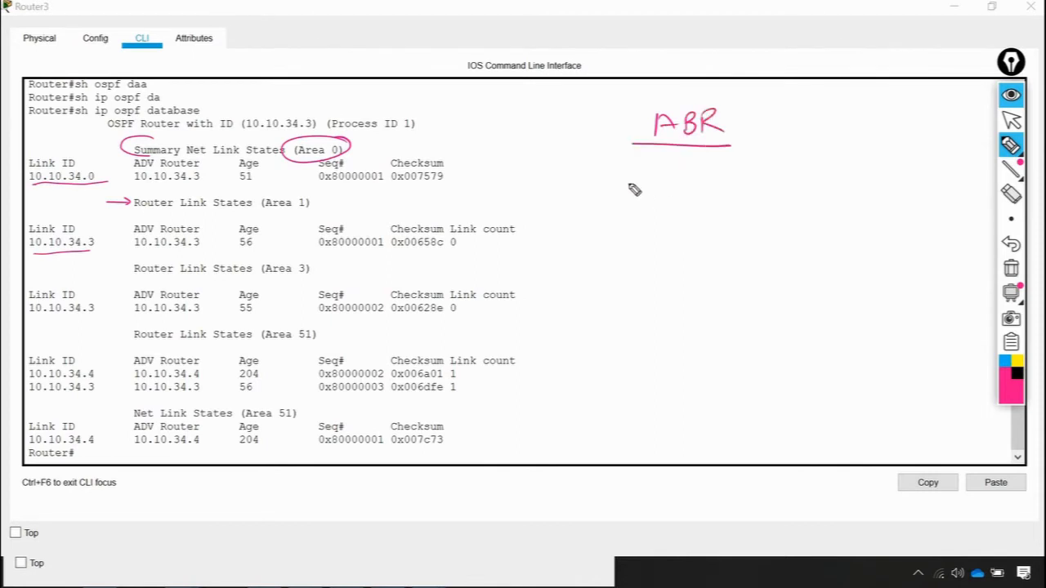
drag(622, 180, 621, 231)
mouse_move(619, 175)
mouse_down()
mouse_move(774, 223)
mouse_move(614, 230)
mouse_move(604, 315)
mouse_up()
mouse_move(606, 260)
mouse_down()
mouse_move(764, 264)
mouse_move(745, 324)
mouse_move(606, 324)
mouse_up()
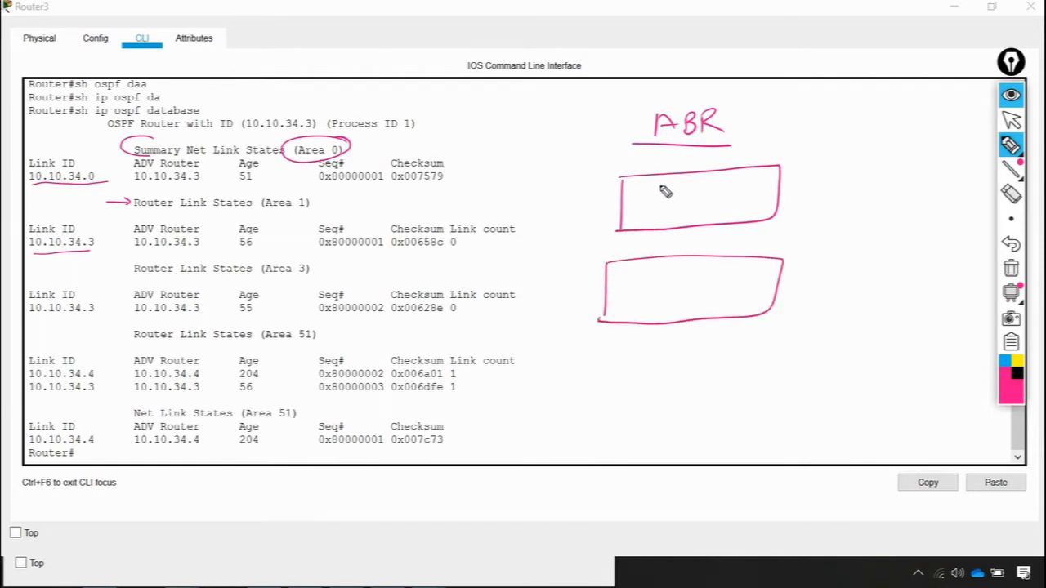
mouse_move(679, 194)
mouse_down()
mouse_move(773, 181)
mouse_move(766, 196)
mouse_up()
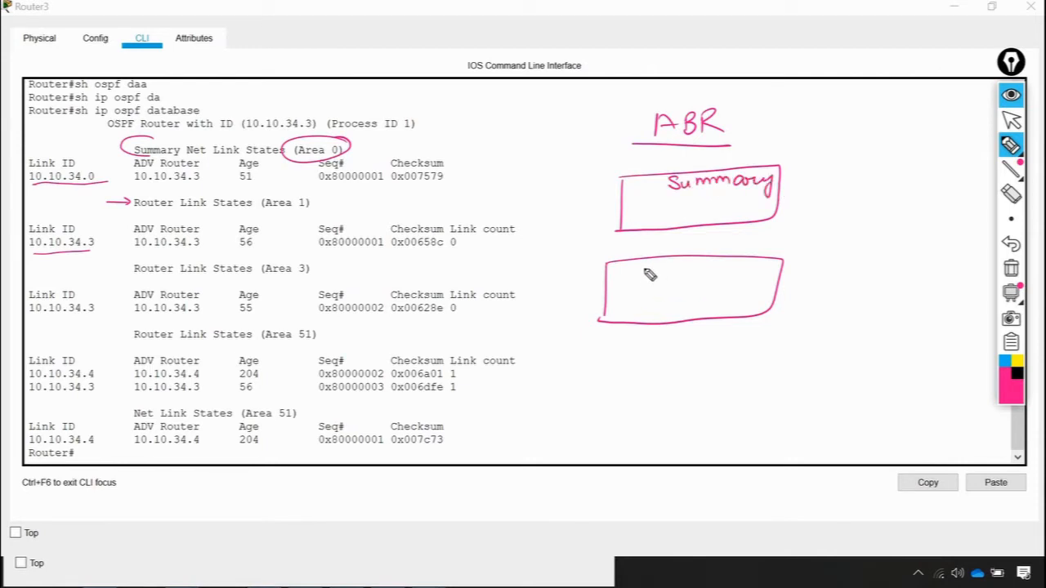
mouse_move(647, 265)
mouse_down()
mouse_move(647, 278)
mouse_move(773, 266)
mouse_up()
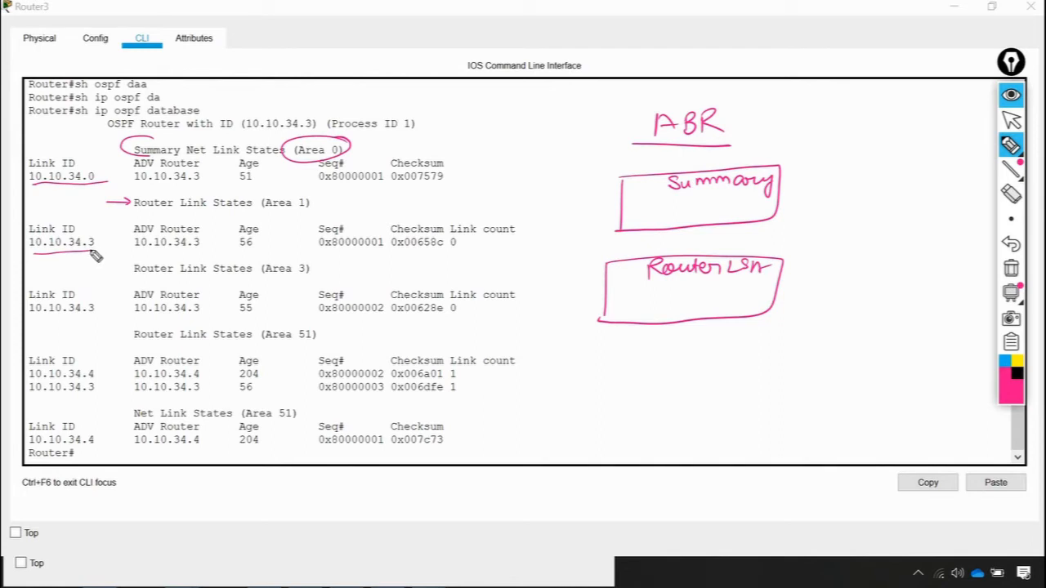
Add check marks beside the Area 1 link ID and the Area 0 and Area 1 headings, then stop annotating.
drag(94, 256, 111, 240)
drag(352, 150, 388, 139)
drag(318, 205, 365, 190)
click(1017, 131)
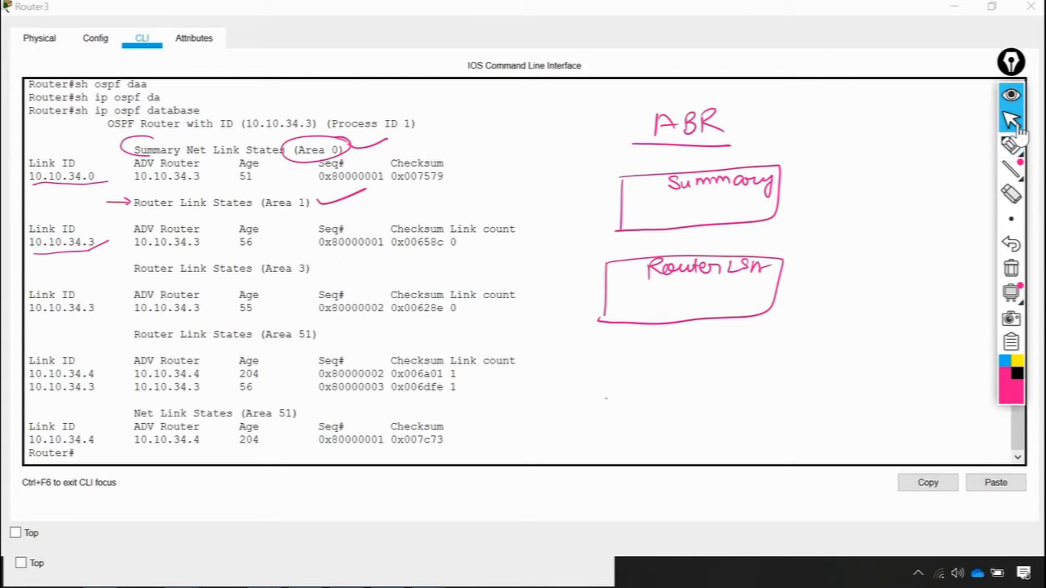
Display the OSPF database on Router3 again by repeating sh ip ospf database.
click(841, 325)
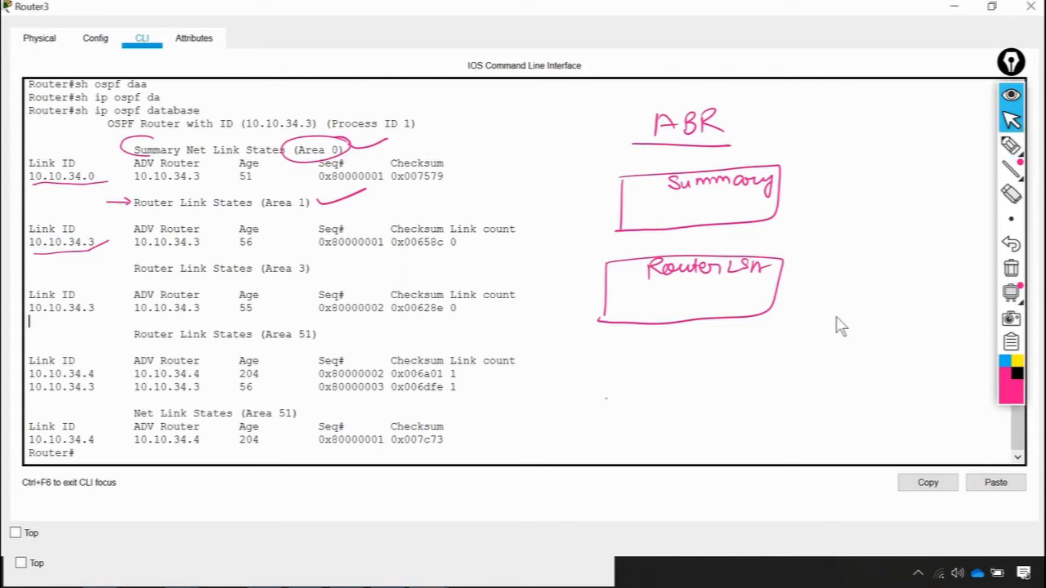
key(Up)
key(Return)
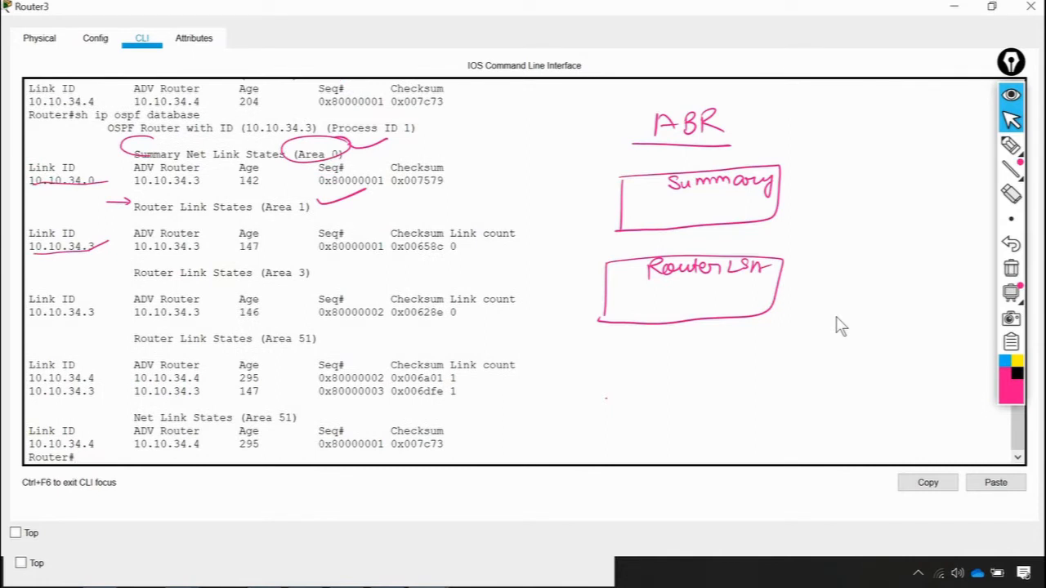
Reset all OSPF processes on Router3 with clear ip ospf process, confirm with yes, and erase the pen annotations.
text(clear ip ospf pr)
key(Tab)
key(Return)
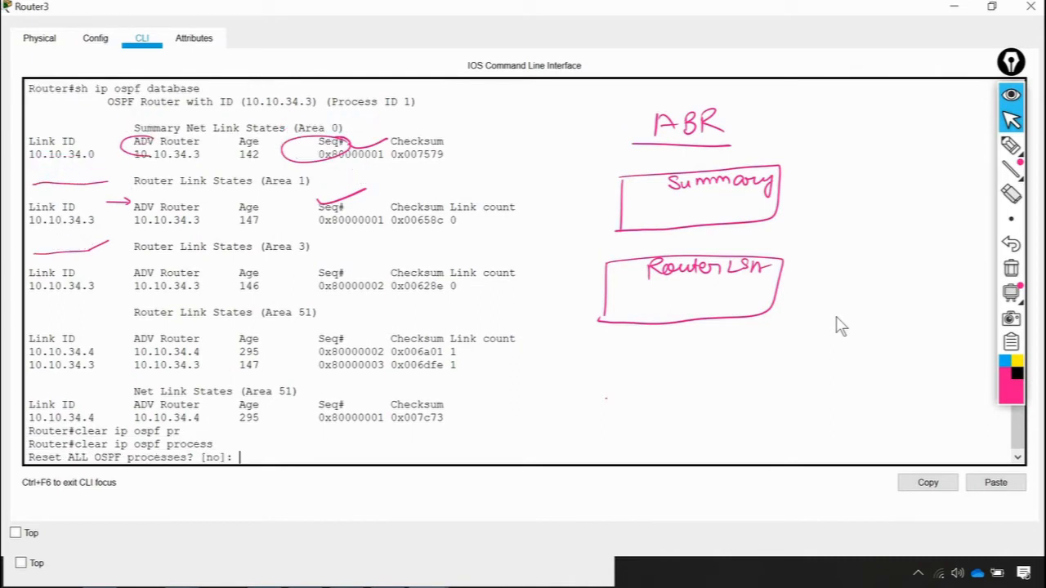
key(Return)
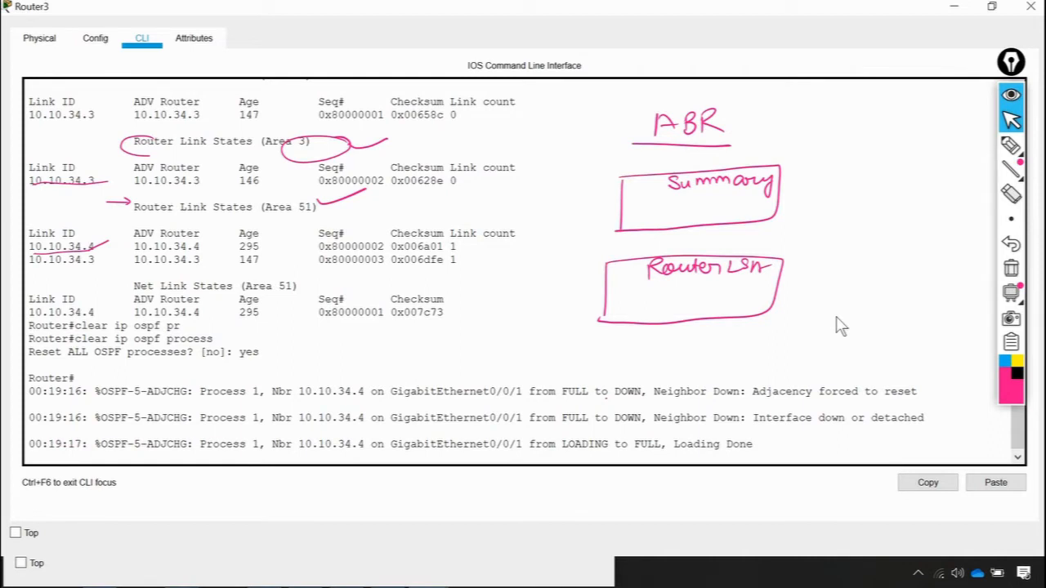
click(1011, 267)
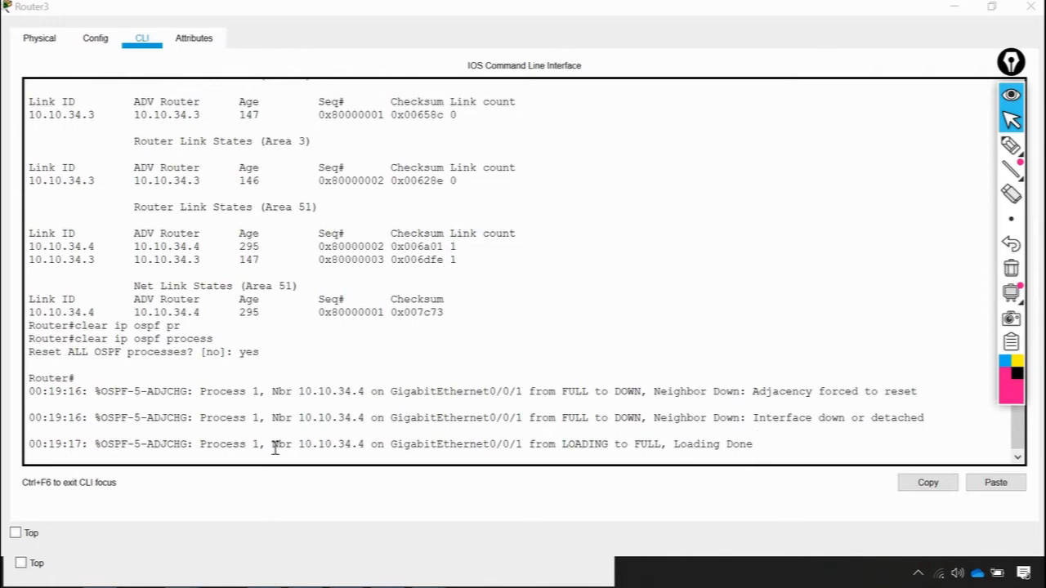
Check the topology, return to Router3's command line and display its OSPF database with sh ip ospf database.
key(alt+Tab)
key(alt+Tab)
key(alt+Tab)
key(alt+Tab)
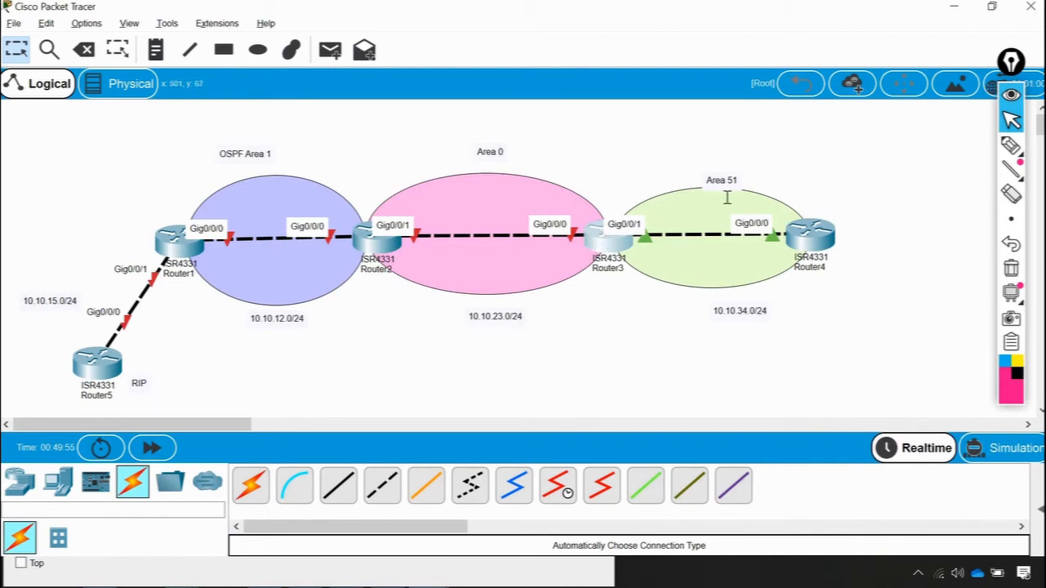
click(577, 242)
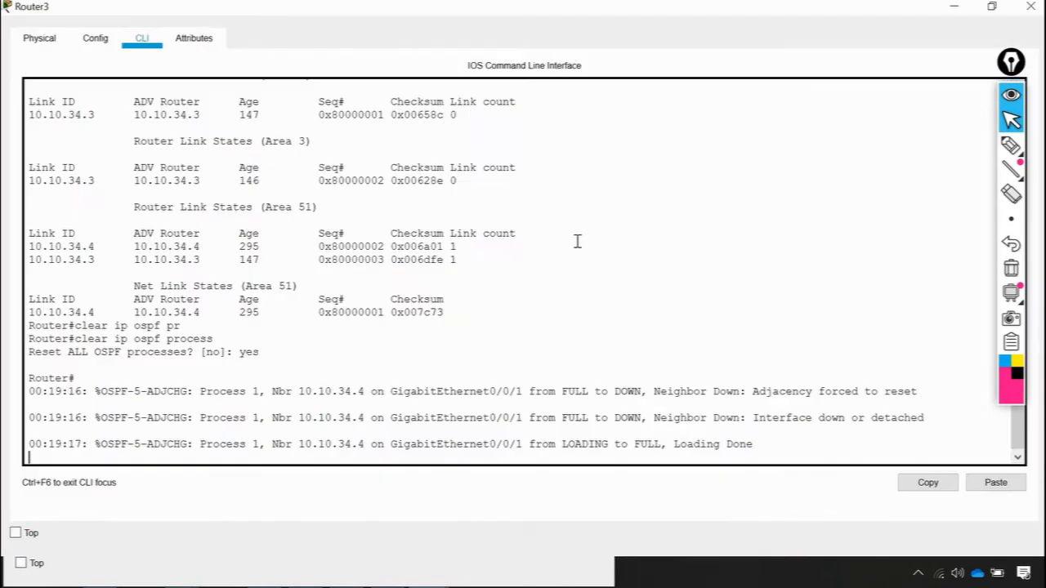
key(Up)
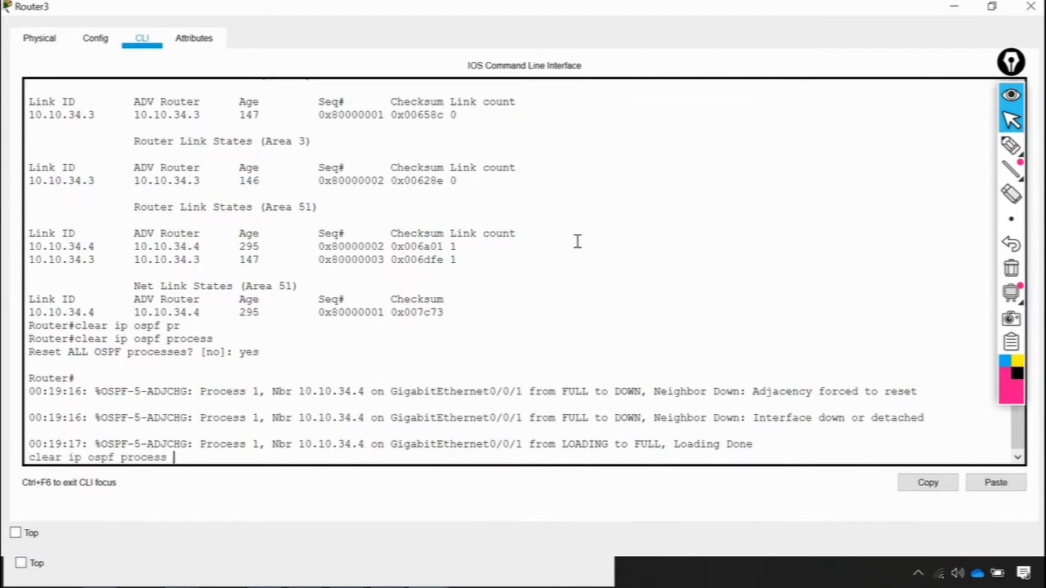
key(Up)
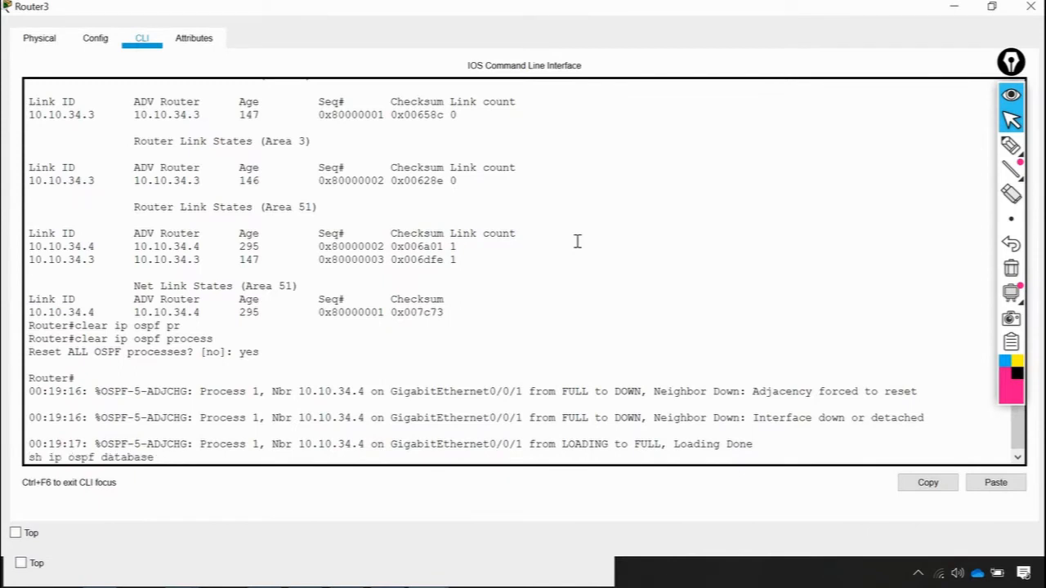
key(Return)
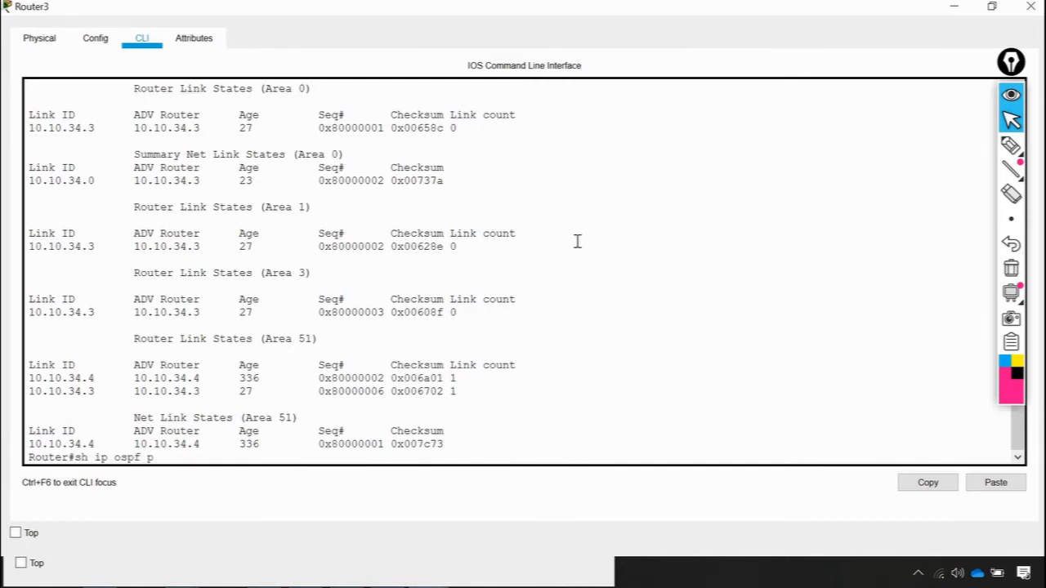
Try to run sh ip ospf pro on Router3.
text(ro)
key(Tab)
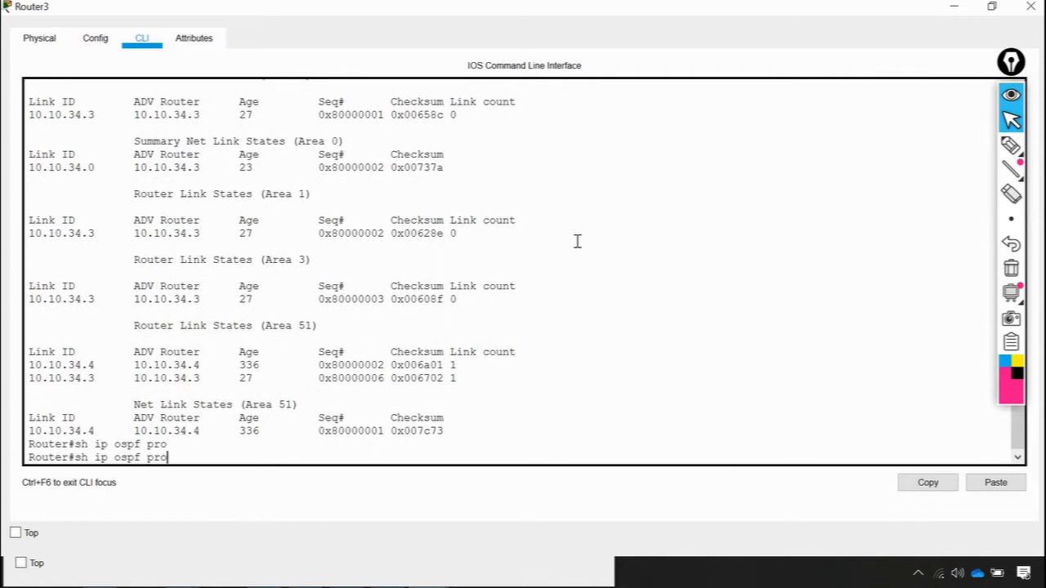
key(Return)
Display Router3's routing protocol details with sh ip protocols.
key(Up)
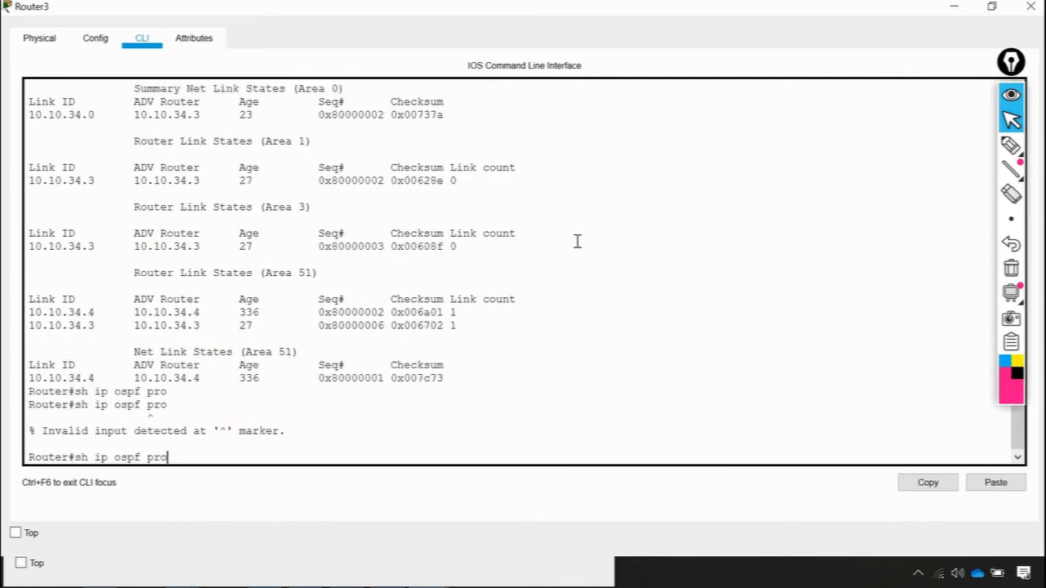
key(BackSpace)
key(BackSpace)
key(BackSpace)
key(BackSpace)
text(pro)
key(Tab)
key(Return)
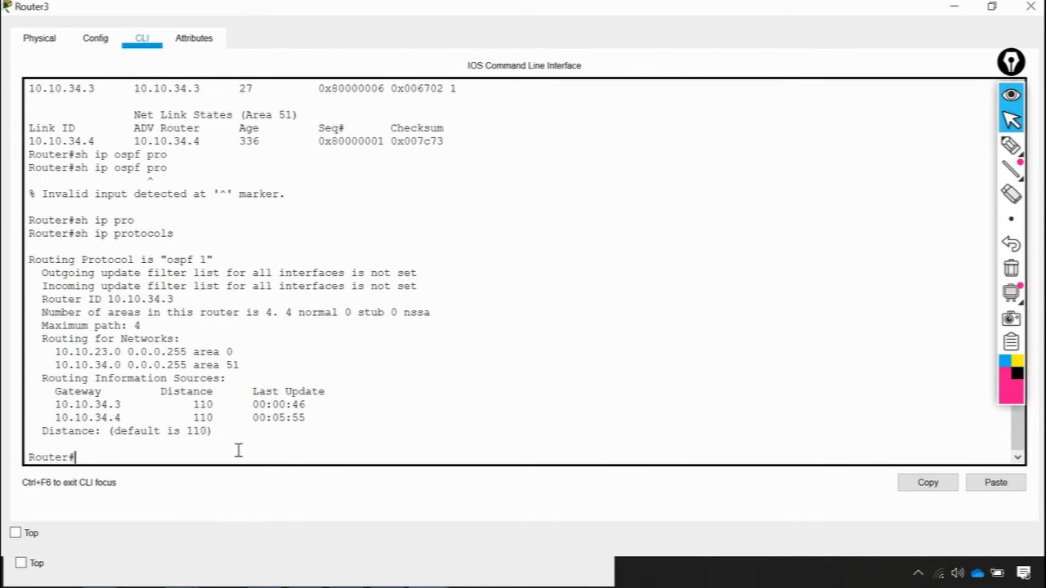
Open Router4's command line and try sh ip pr from global configuration mode in place of the recalled network command.
key(alt+Tab)
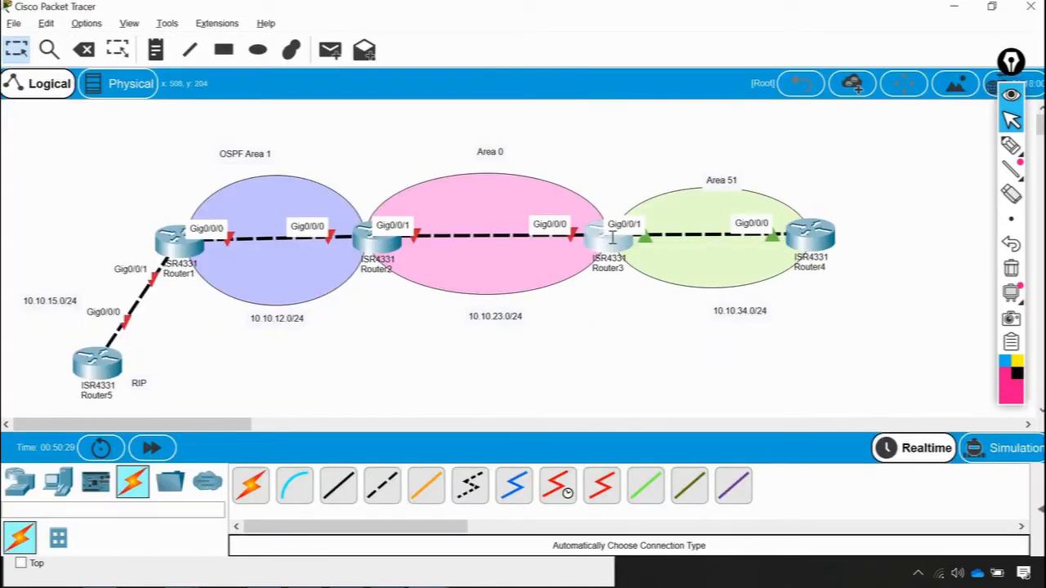
click(817, 231)
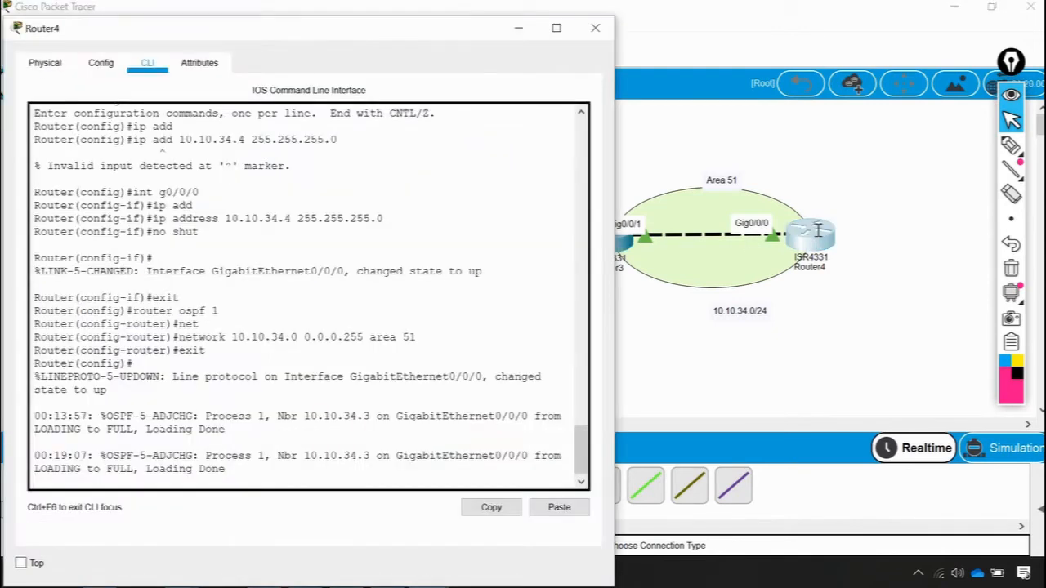
key(Up)
key(Up)
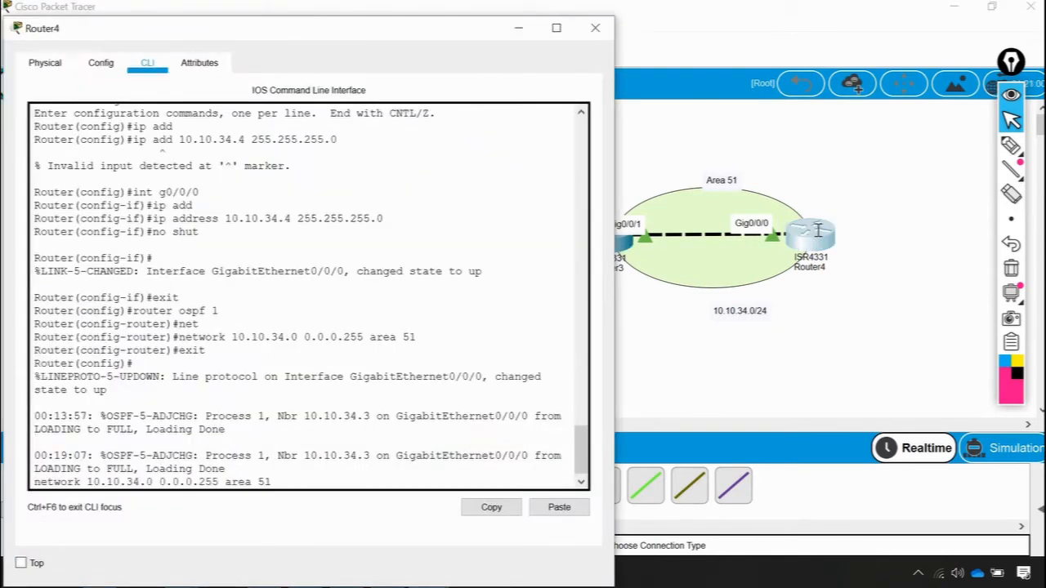
key(BackSpace)
key(BackSpace)
key(BackSpace)
key(BackSpace)
key(BackSpace)
key(BackSpace)
key(BackSpace)
key(BackSpace)
key(BackSpace)
key(BackSpace)
key(BackSpace)
key(BackSpace)
key(BackSpace)
key(BackSpace)
key(BackSpace)
key(BackSpace)
key(BackSpace)
key(BackSpace)
key(BackSpace)
key(BackSpace)
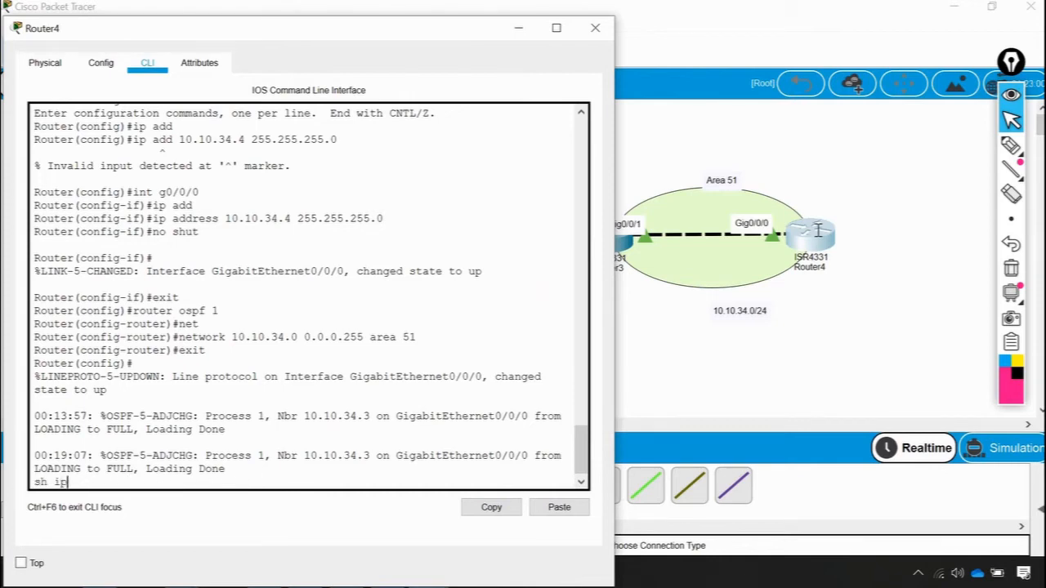
key(Tab)
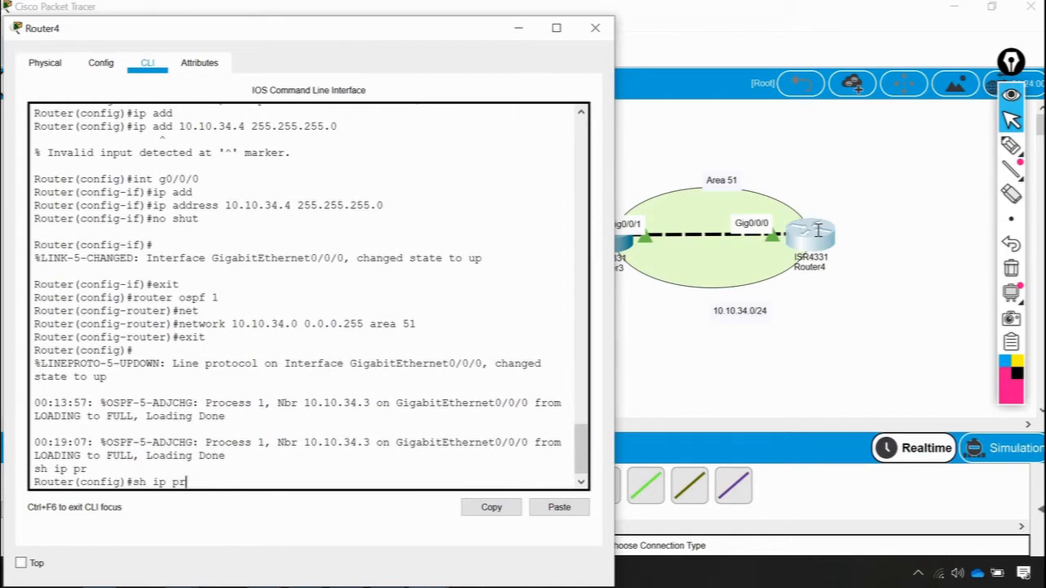
Discard the partial show command and exit global configuration mode on Router4.
key(BackSpace)
key(BackSpace)
key(BackSpace)
key(BackSpace)
key(BackSpace)
key(BackSpace)
key(BackSpace)
text(exit)
key(Return)
key(Return)
Display Router4's routing protocol details with sh ip protocols.
text(sh i)
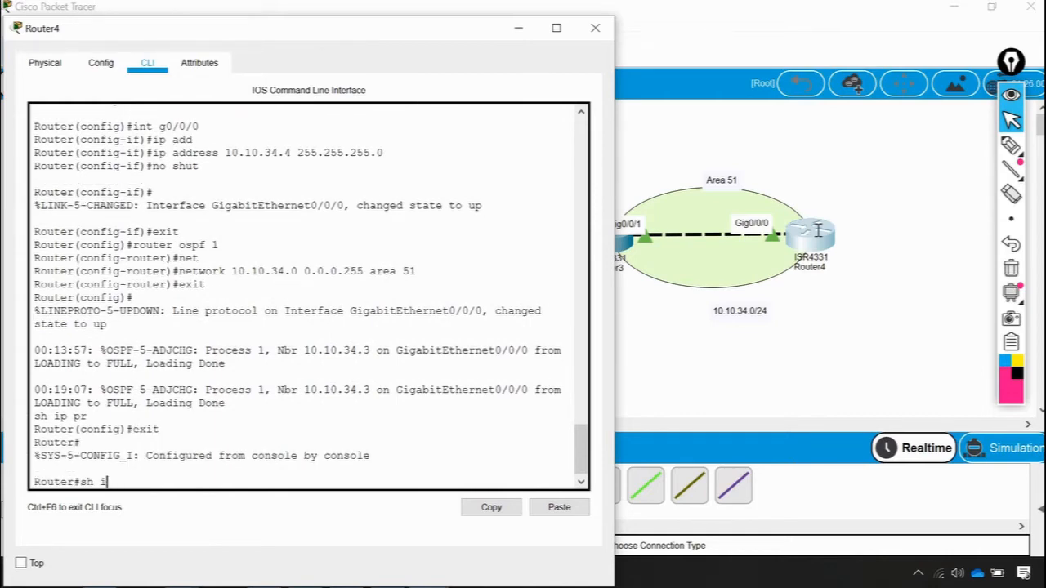
text(p pro)
key(Tab)
key(Return)
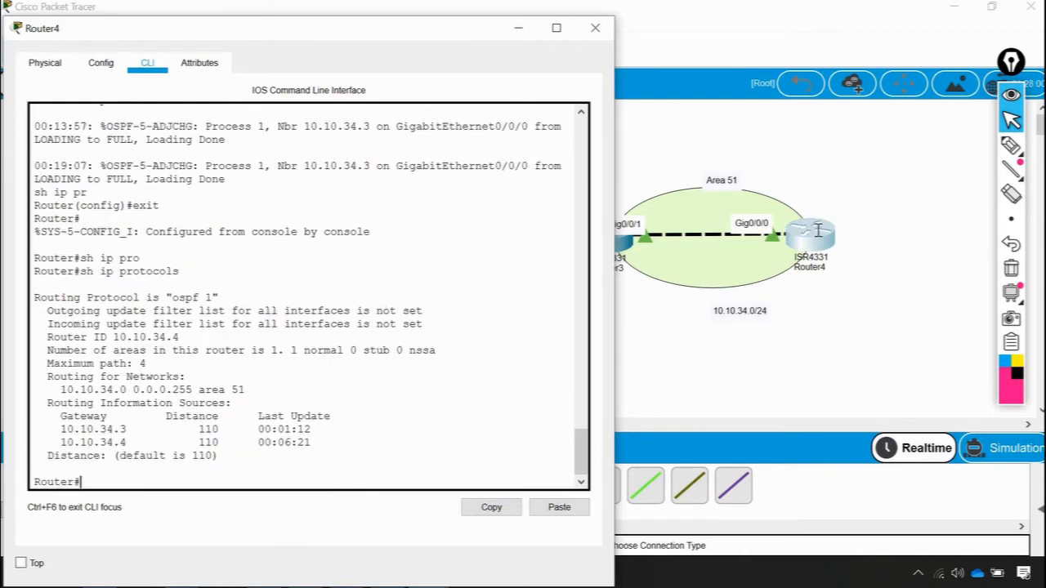
Display Router4's OSPF database with sh ip ospf database.
text(cler)
key(BackSpace)
key(BackSpace)
text(sh ip ospf dat)
key(Tab)
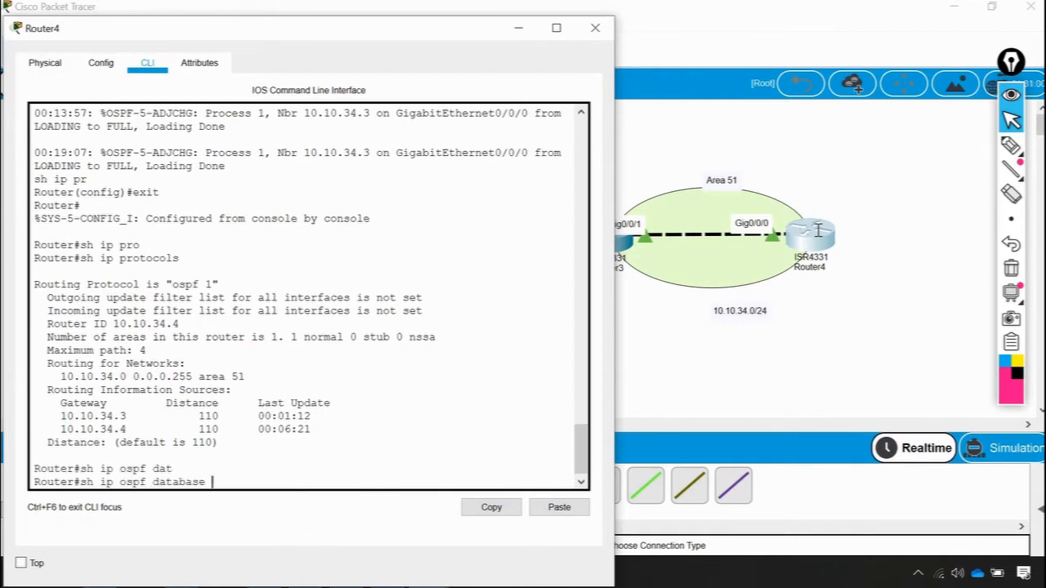
key(Return)
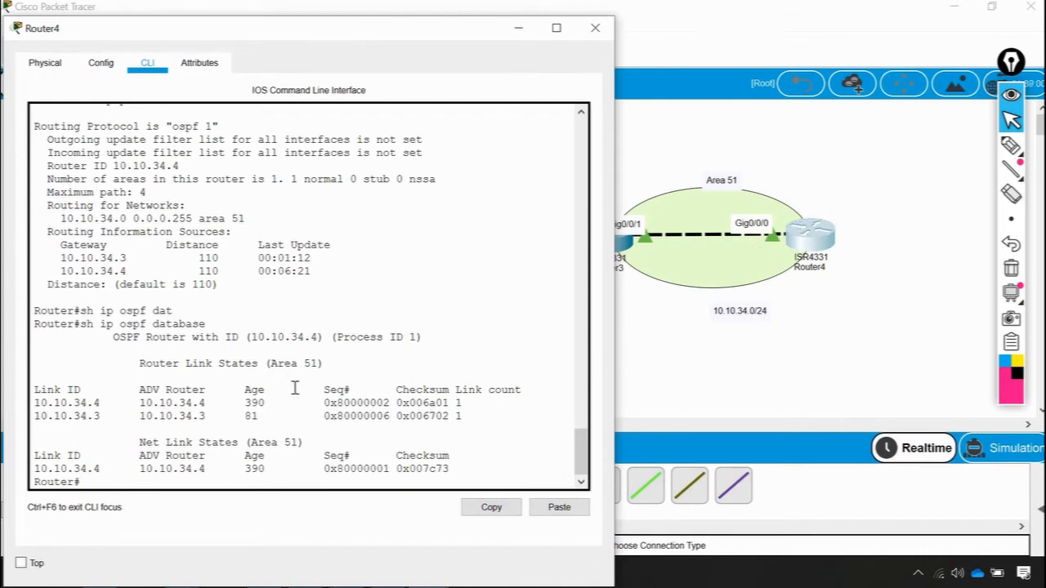
Highlight the Area 51 router link states heading and both of its advertising router IDs in Router4's database output.
drag(136, 365, 323, 365)
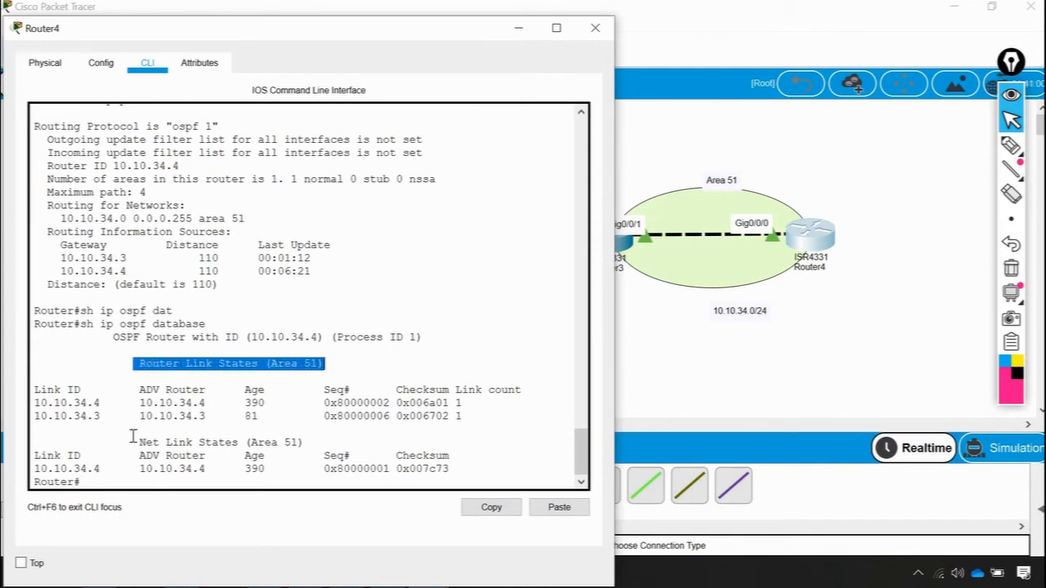
click(163, 430)
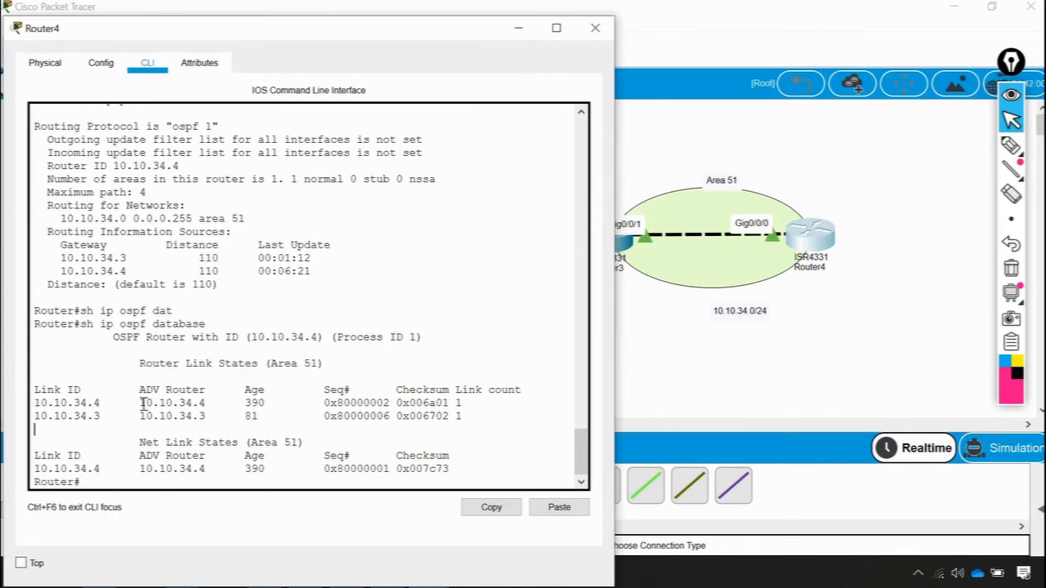
drag(141, 403, 207, 404)
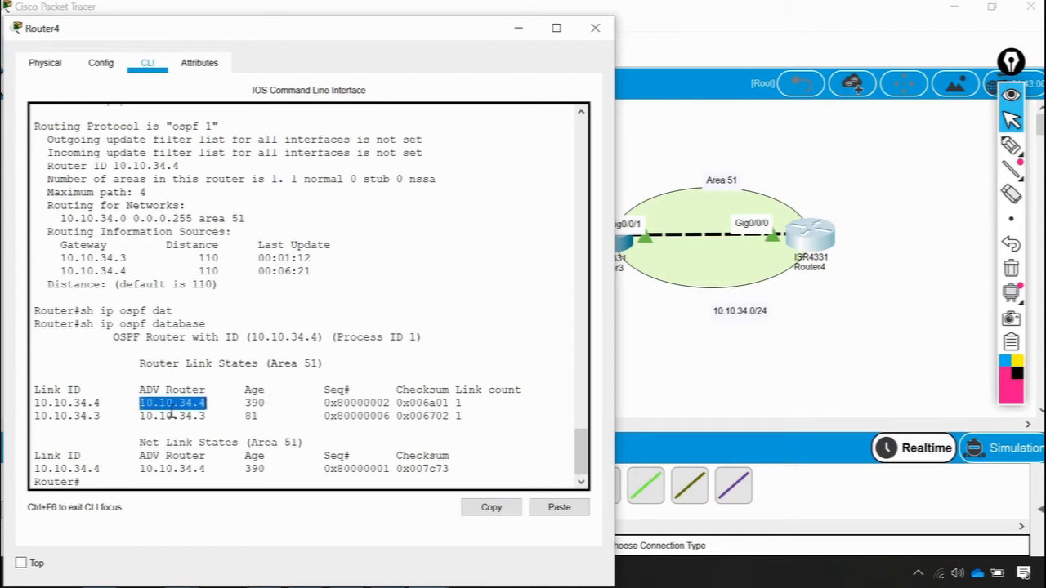
drag(139, 417, 211, 417)
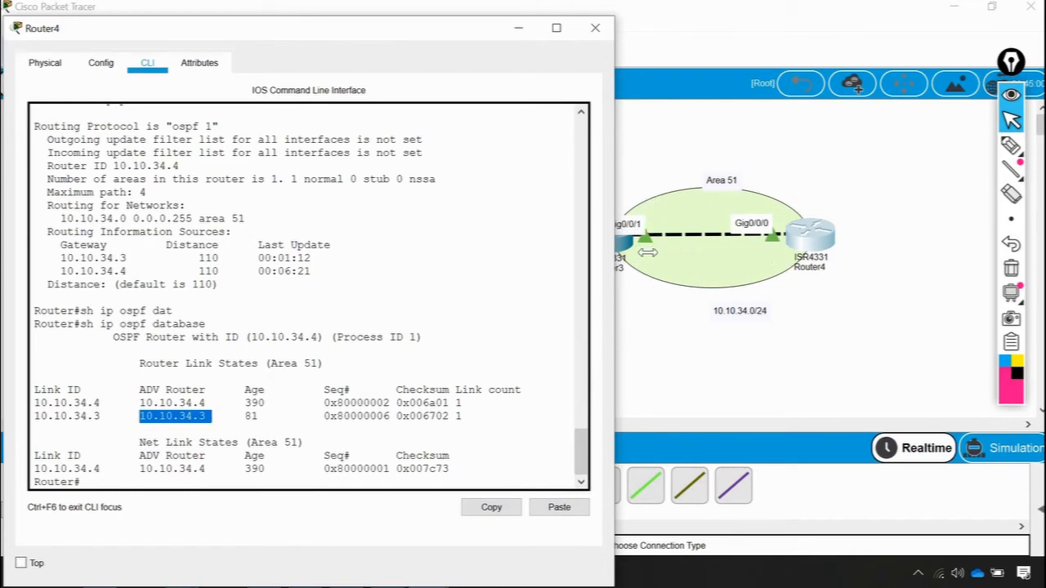
Look at the topology around Router3 and Router4, and return to a fresh prompt on Router4.
click(646, 258)
click(639, 401)
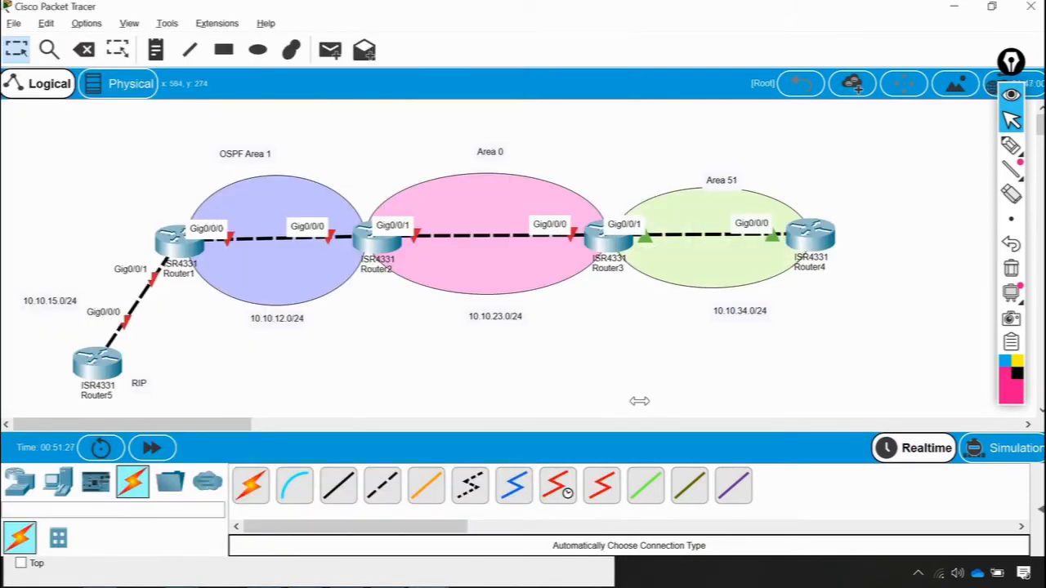
key(alt+Tab)
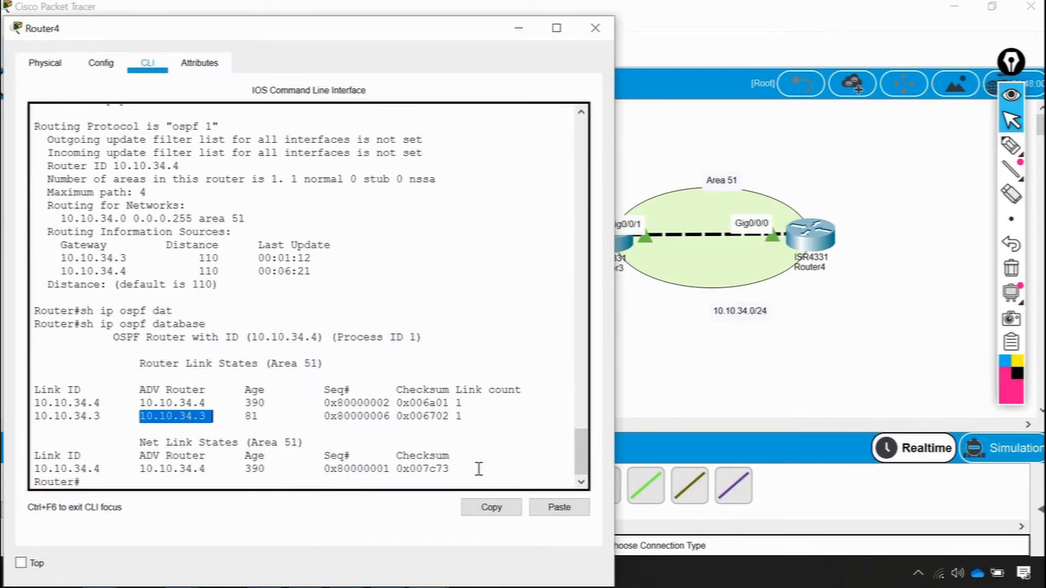
click(478, 468)
key(Return)
key(Return)
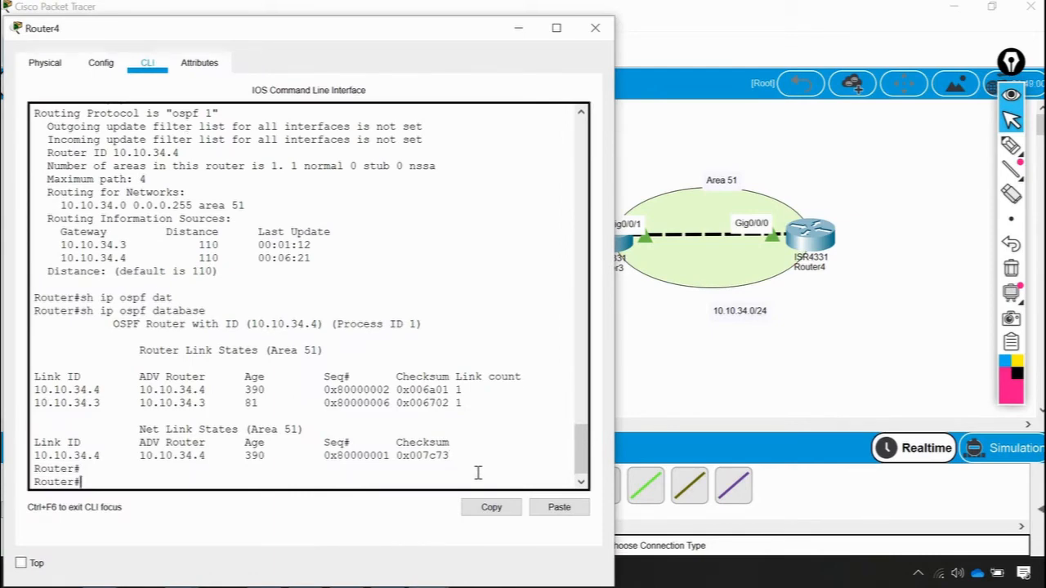
Reopen Router3's command line in a maximized window and run sh ip protocols and sh ip ospf database.
click(628, 282)
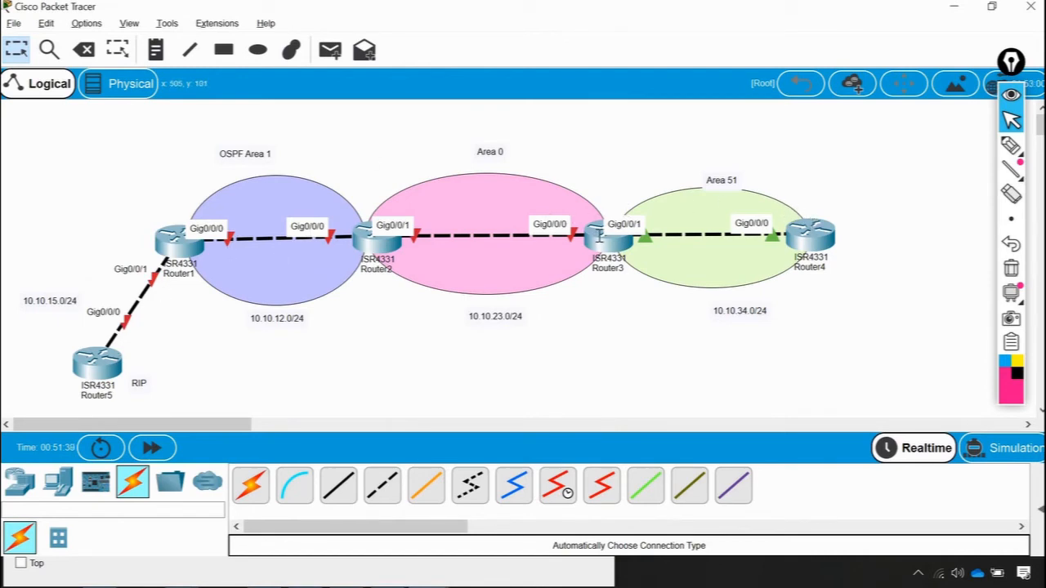
click(599, 237)
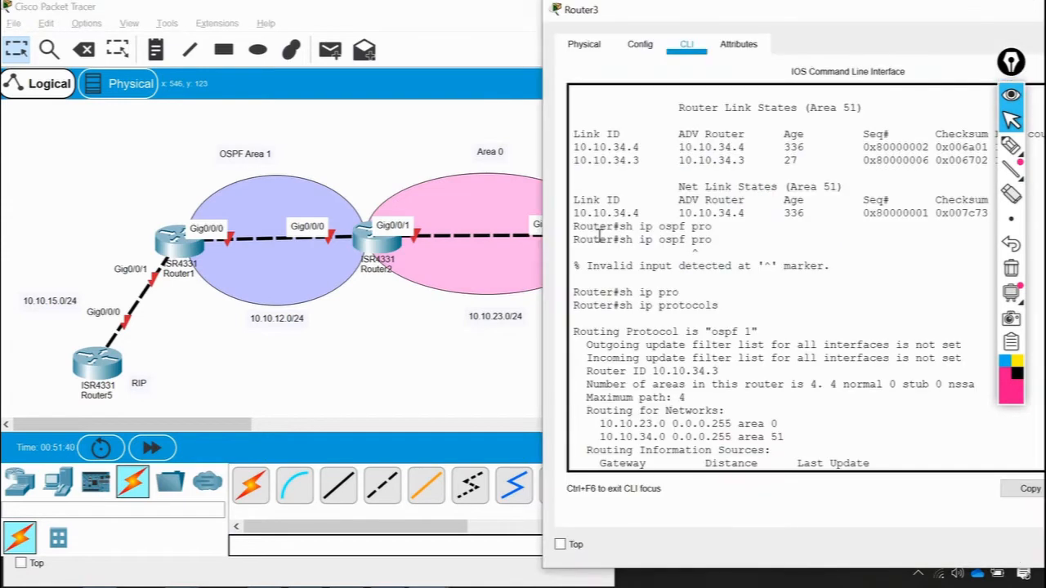
double_click(846, 23)
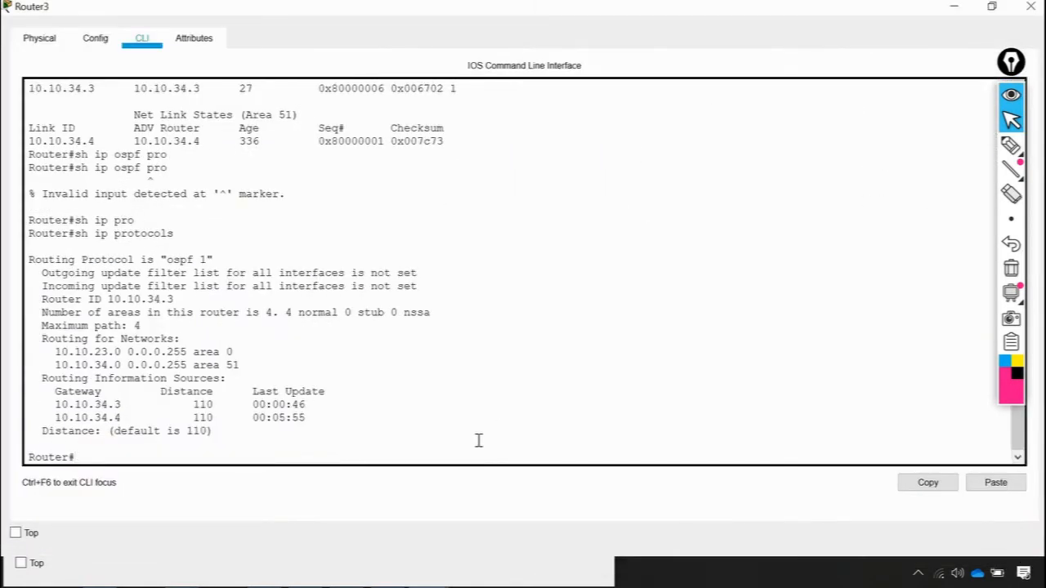
key(Up)
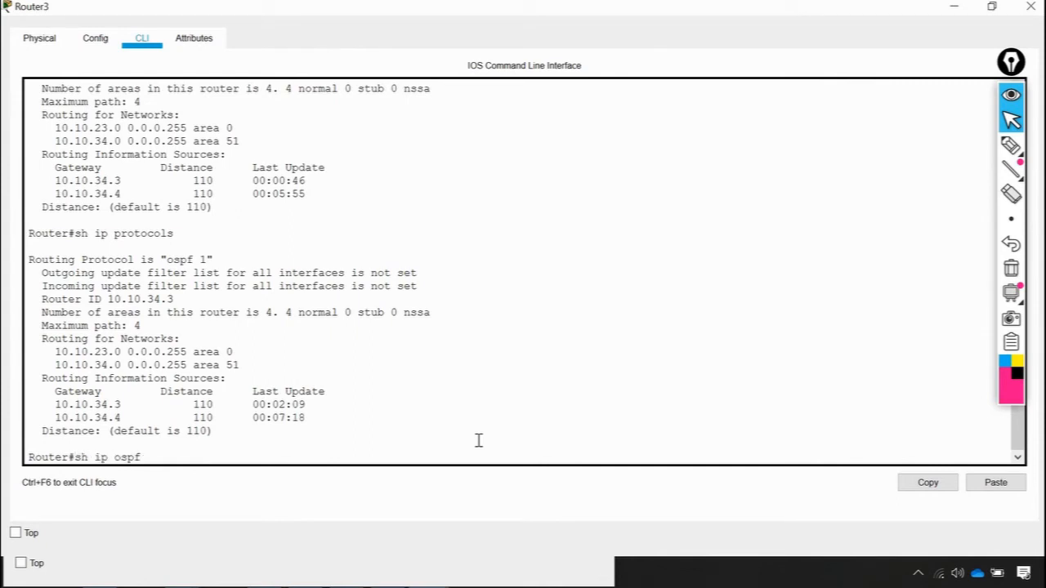
key(Tab)
key(Return)
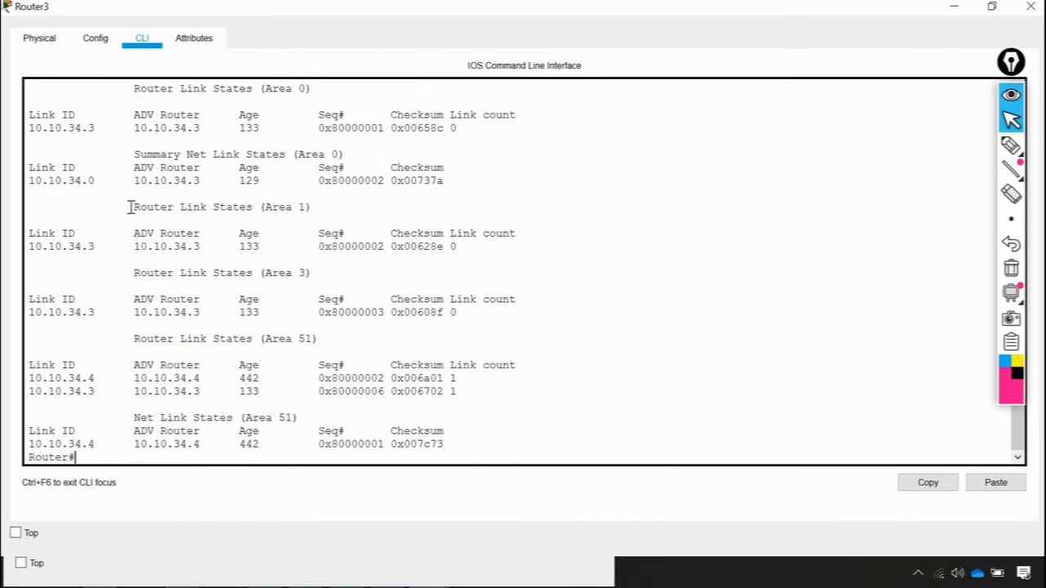
Highlight the Area 1 router link states heading in Router3's database output, and activate the annotation pen.
drag(127, 206, 315, 207)
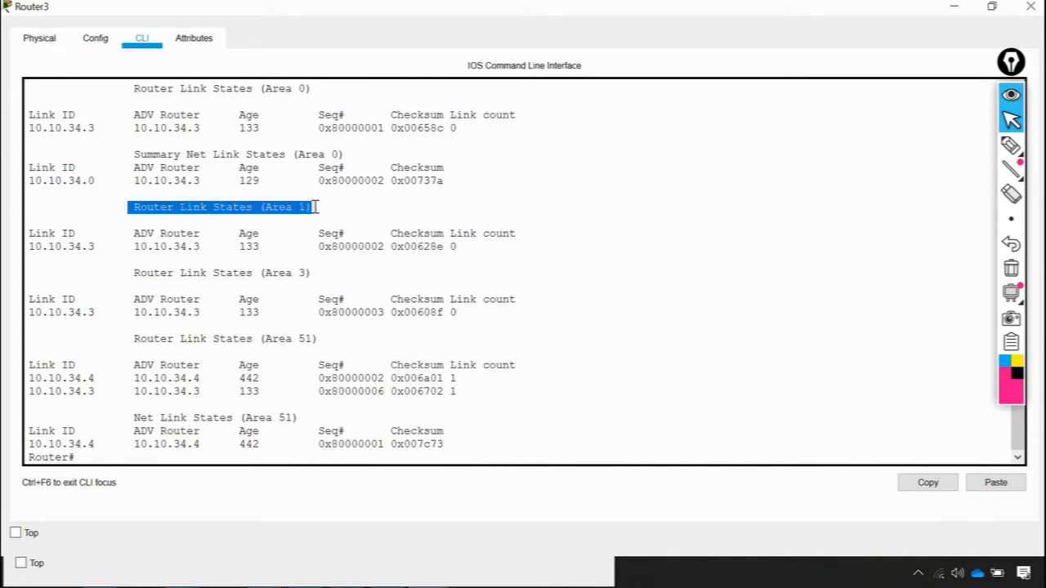
click(470, 205)
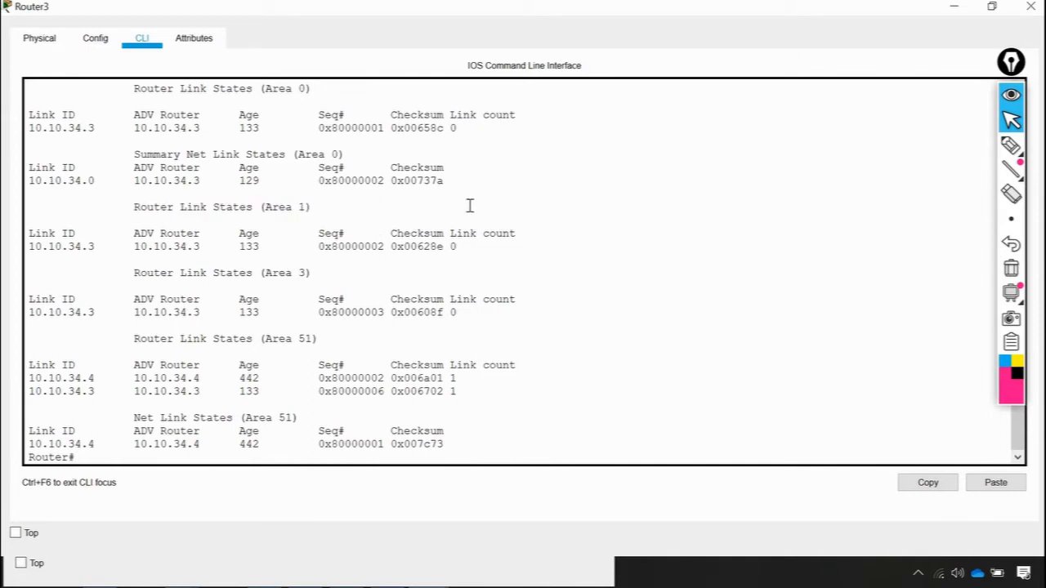
click(1010, 145)
click(932, 147)
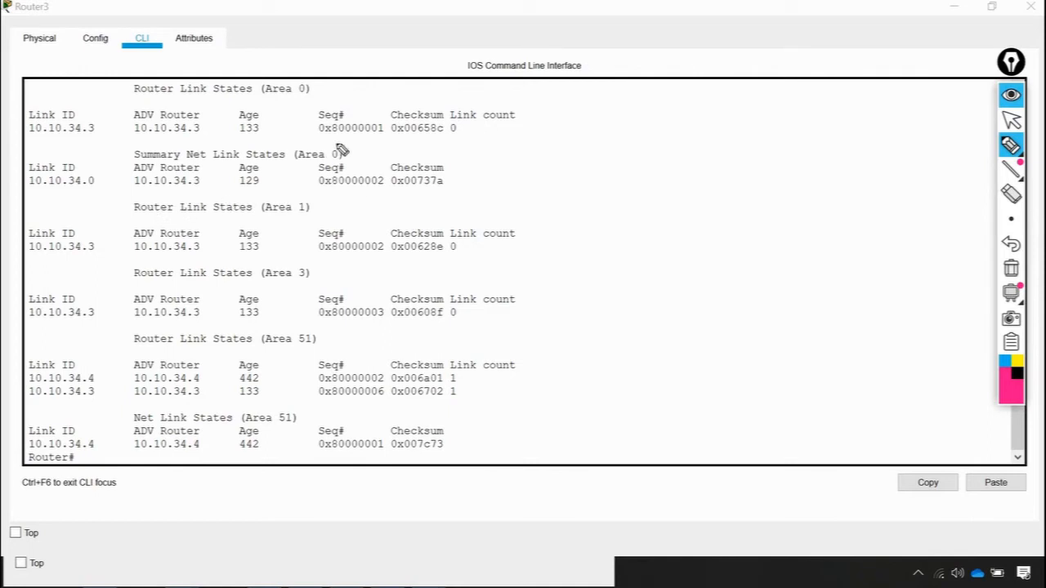
Underline the Area 0 and Area 51 router link states headings and sketch a router circle with links labelled Area0 and Area51.
drag(260, 99, 326, 97)
drag(257, 348, 340, 346)
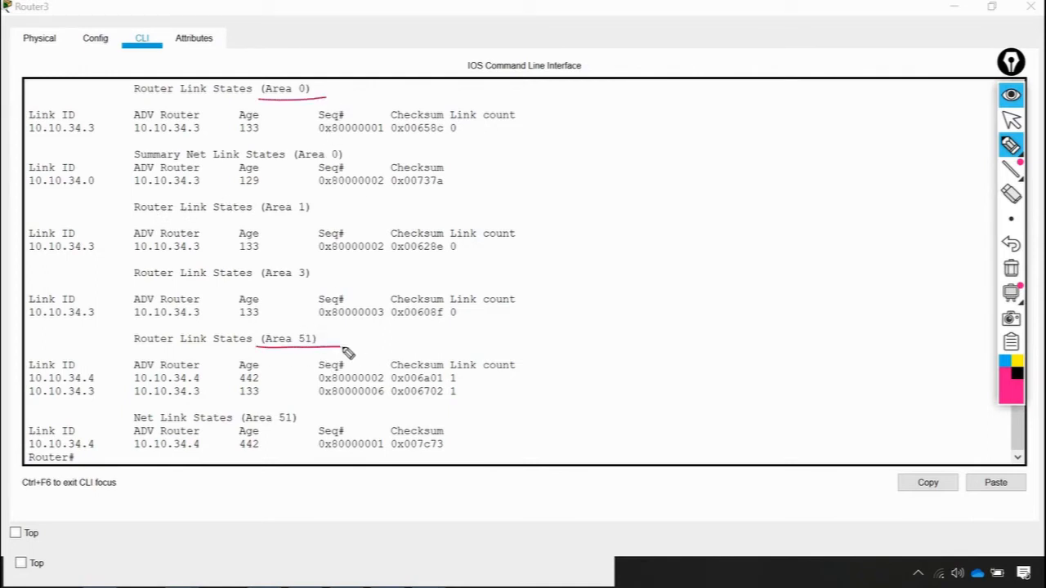
drag(768, 171, 865, 190)
drag(733, 193, 674, 196)
mouse_move(815, 187)
mouse_down()
mouse_move(818, 168)
mouse_move(905, 166)
mouse_move(896, 189)
mouse_up()
mouse_move(655, 160)
mouse_down()
mouse_move(643, 178)
mouse_move(711, 169)
mouse_up()
drag(722, 156, 721, 157)
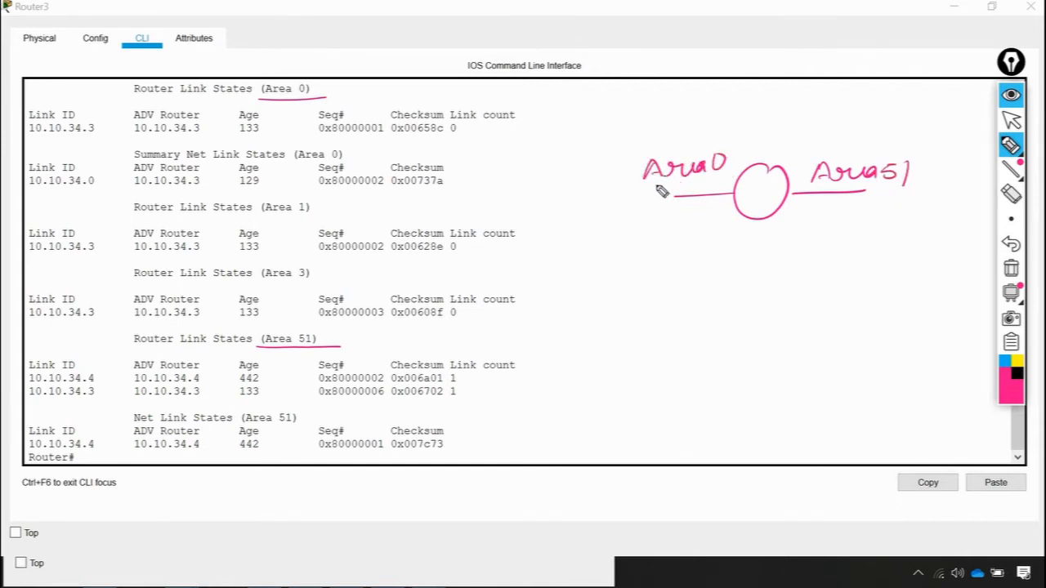
Lengthen both links of the sketched router and add an upper link to a second circle, labelled Area.
drag(711, 197, 619, 199)
drag(864, 193, 936, 192)
mouse_move(771, 164)
mouse_down()
mouse_move(793, 125)
mouse_move(821, 121)
mouse_up()
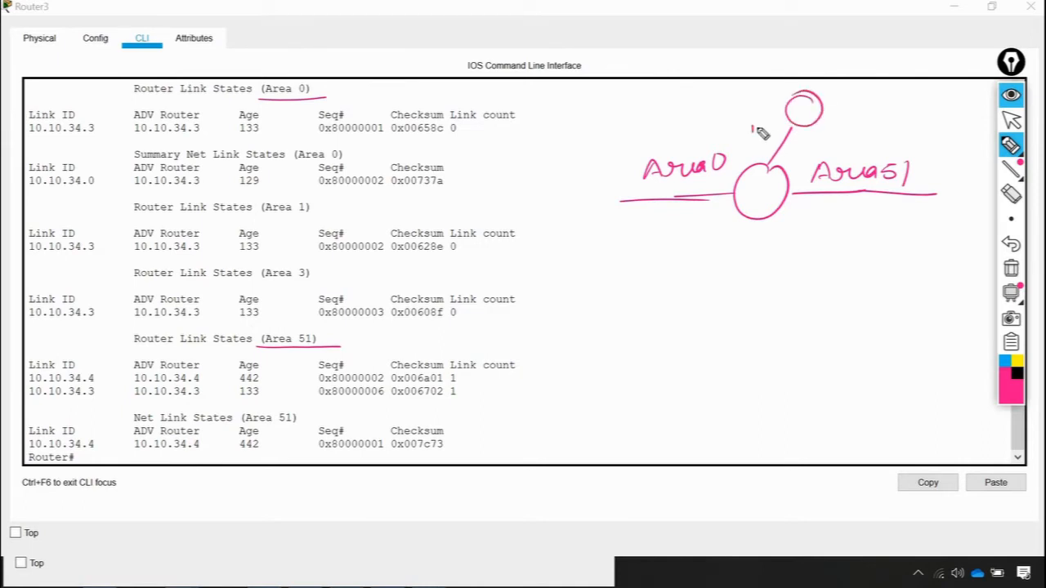
mouse_move(752, 140)
mouse_down()
mouse_move(753, 120)
mouse_move(774, 137)
mouse_move(795, 133)
mouse_up()
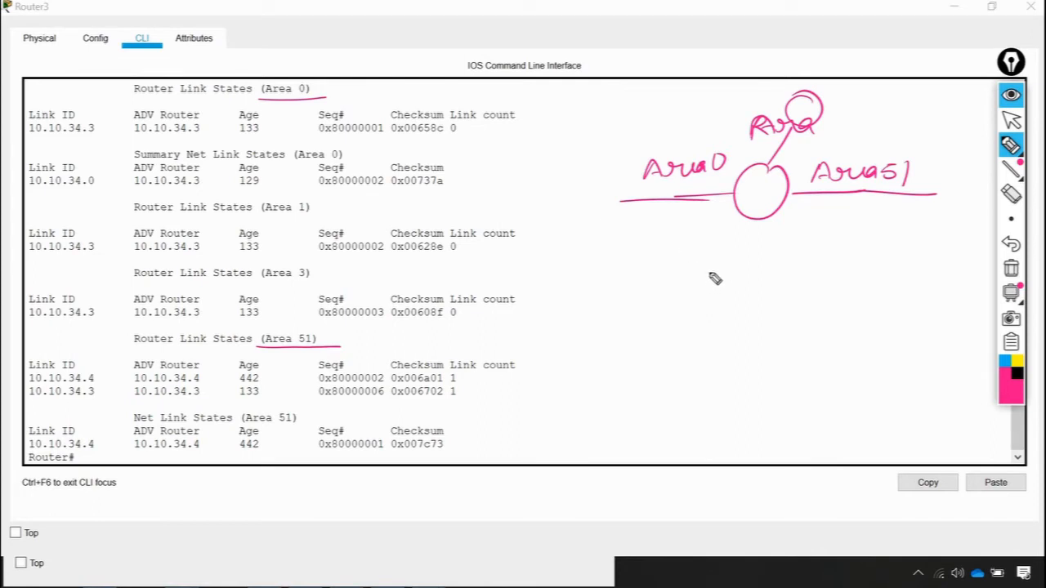
Sketch a circled ABR with two links, label the first router ABR, and underline the Area 0 and Area 51 headings again.
mouse_move(712, 286)
mouse_down()
mouse_move(740, 268)
mouse_move(789, 267)
mouse_move(798, 283)
mouse_up()
mouse_move(782, 247)
mouse_down()
mouse_move(705, 270)
mouse_move(786, 250)
mouse_up()
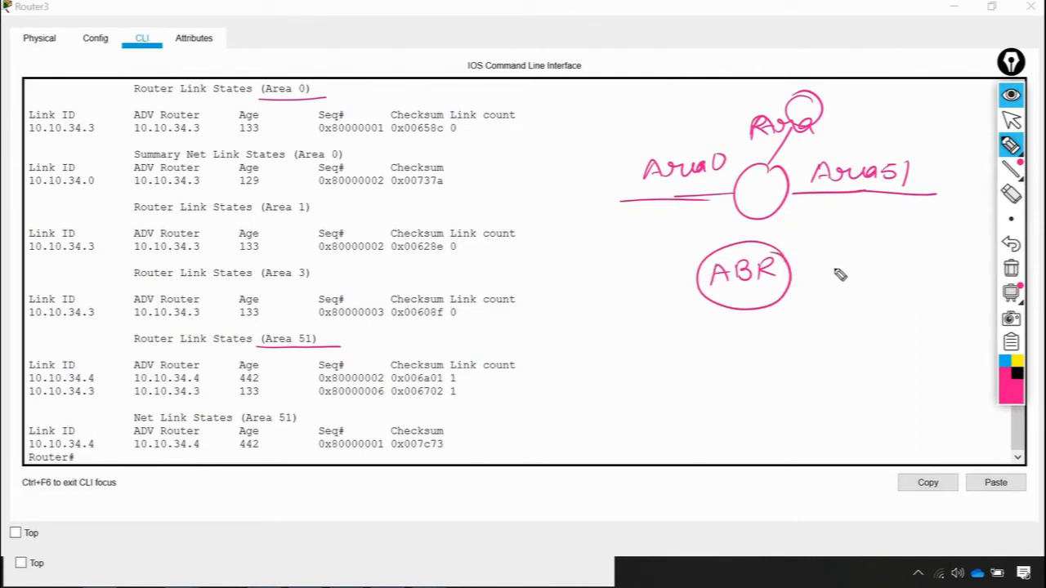
drag(791, 271, 863, 262)
drag(701, 280, 629, 286)
mouse_move(746, 199)
mouse_down()
mouse_move(757, 184)
mouse_move(761, 200)
mouse_move(771, 190)
mouse_move(783, 203)
mouse_move(772, 196)
mouse_move(789, 196)
mouse_up()
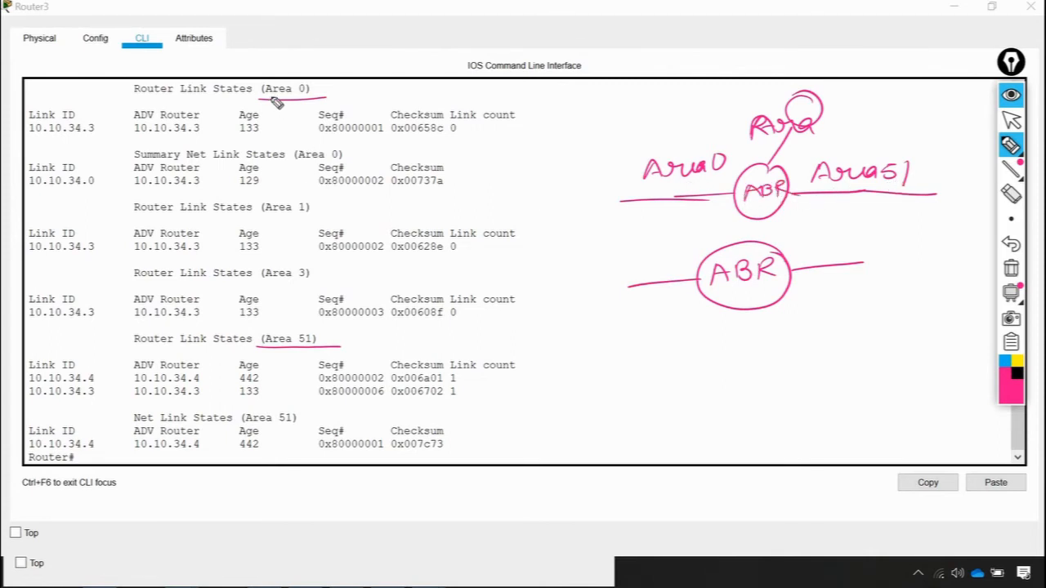
drag(257, 99, 320, 99)
drag(263, 347, 353, 345)
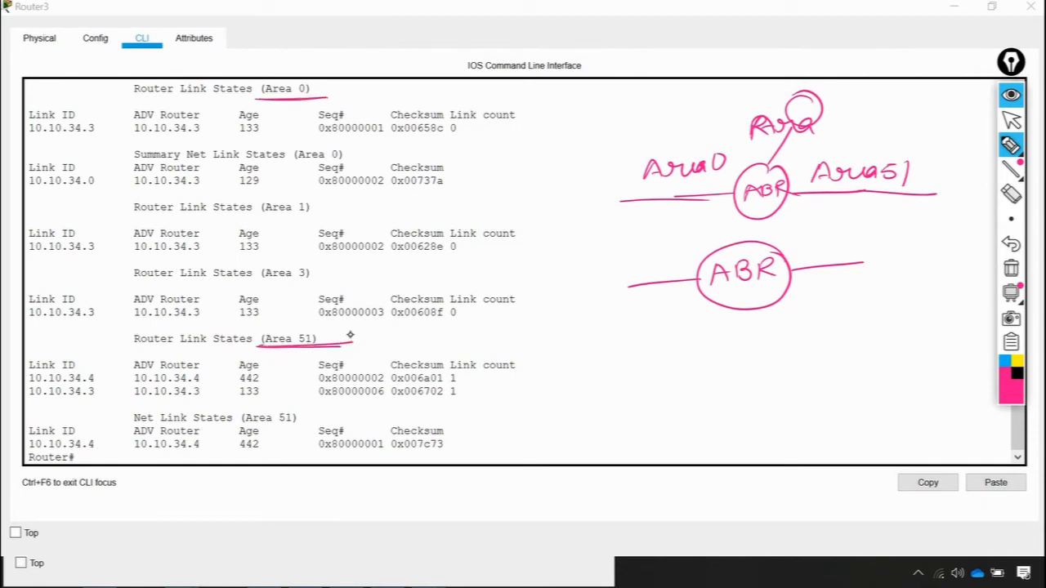
Switch to Router4's window, underline the Area 51 router and net link states headings, and circle the Router4 title.
key(alt+Tab)
key(alt+Tab)
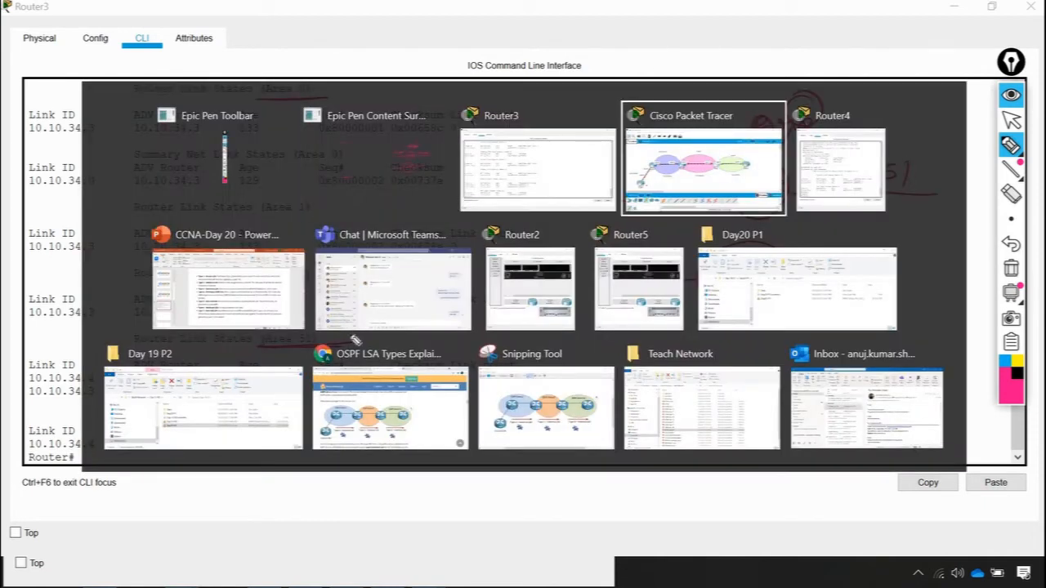
key(alt+Tab)
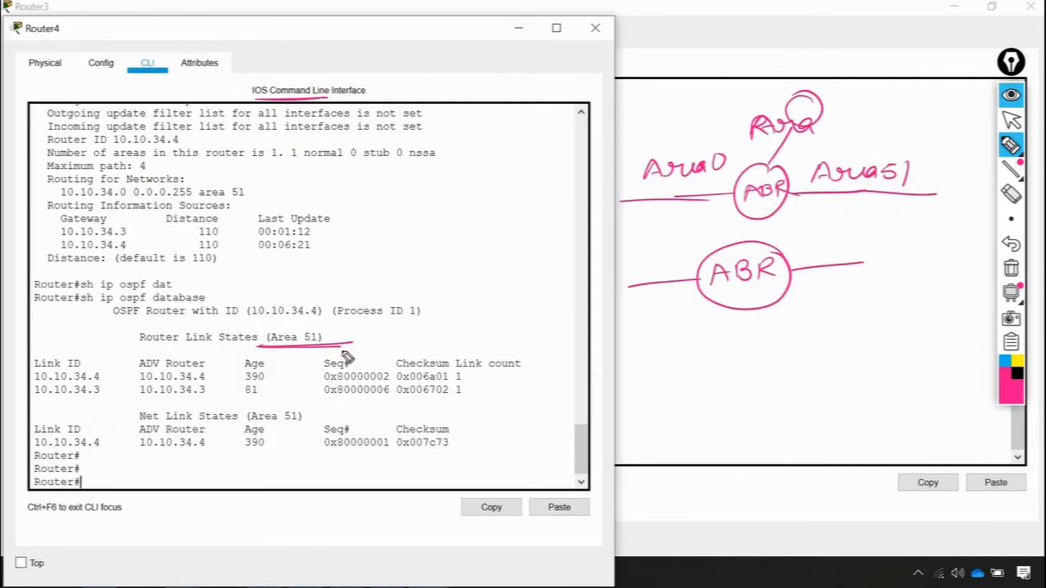
drag(343, 341, 258, 342)
drag(245, 423, 326, 426)
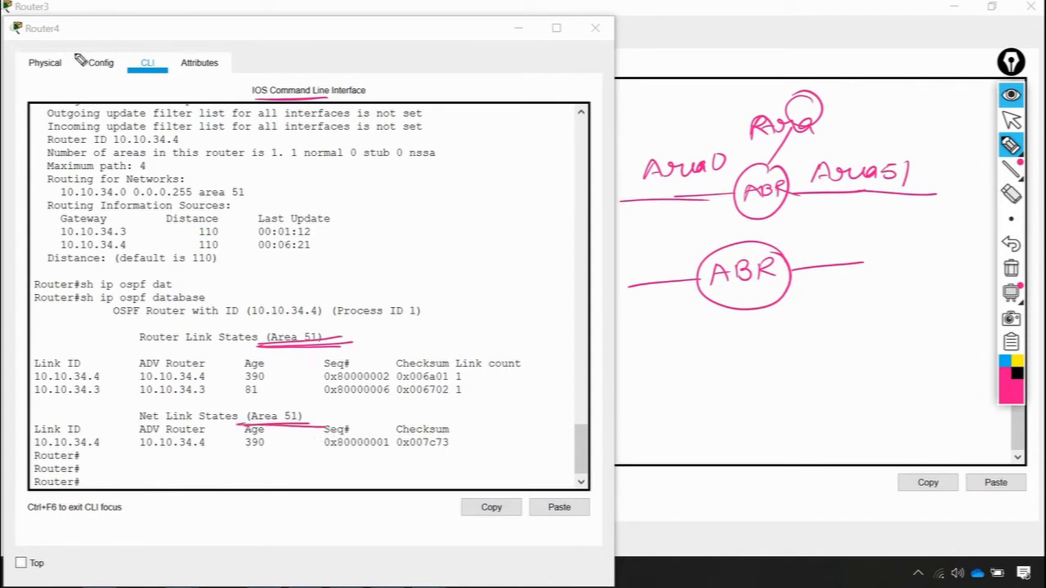
mouse_move(77, 36)
mouse_down()
mouse_move(31, 24)
mouse_move(42, 50)
mouse_move(71, 29)
mouse_up()
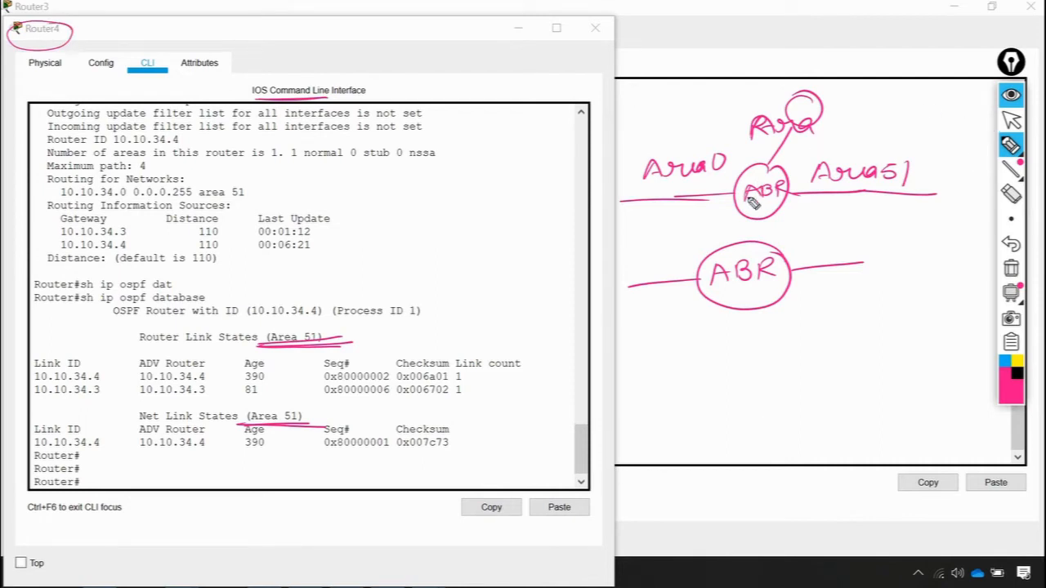
Clear all annotations, return to the normal cursor, and minimize the Router4 and Router3 windows to show the topology.
click(1011, 269)
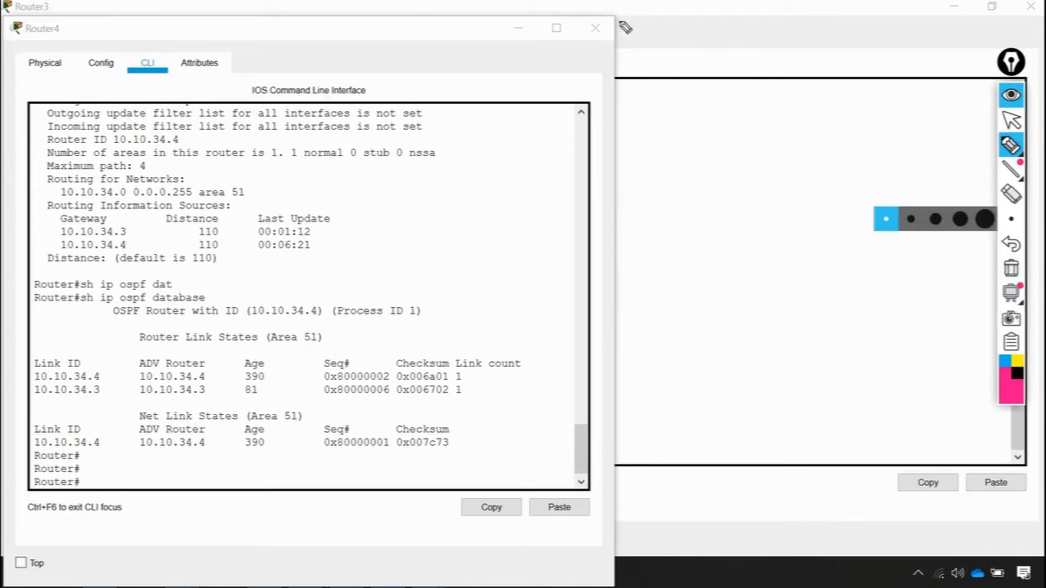
click(1013, 122)
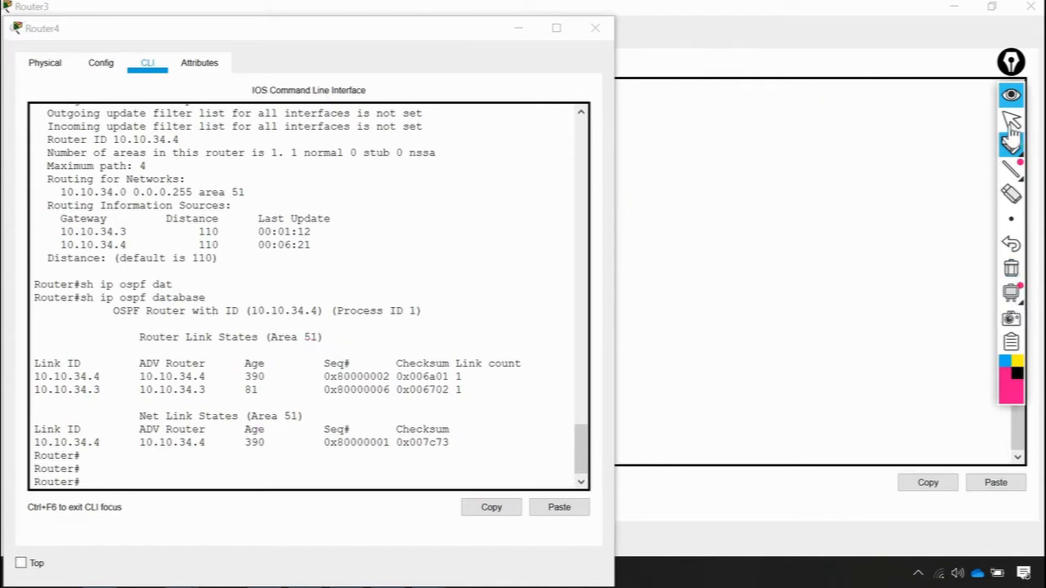
click(520, 31)
click(953, 8)
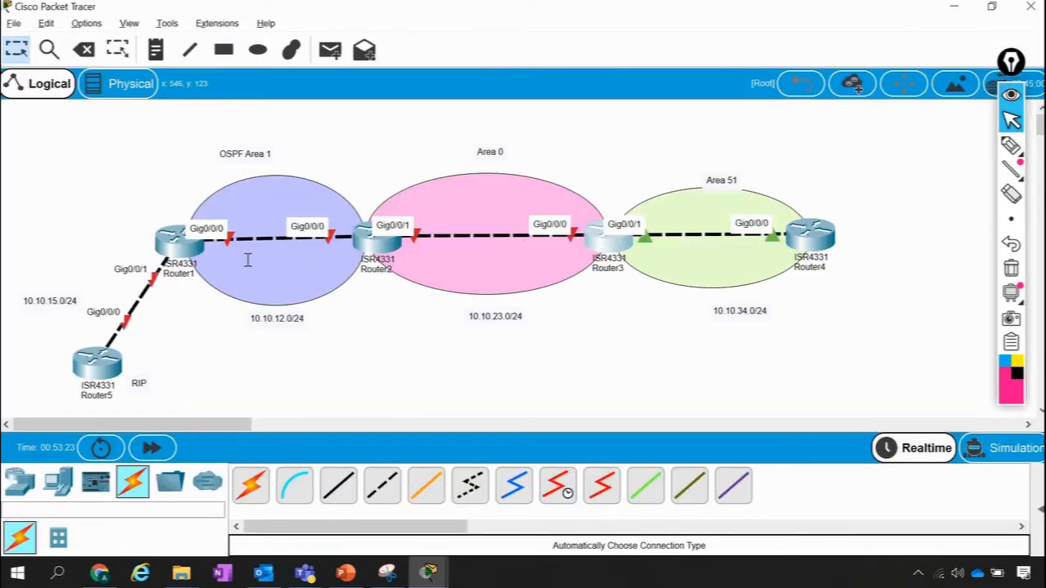
Open Router2's command line, decline the initial configuration dialog, and enter global configuration mode.
click(373, 245)
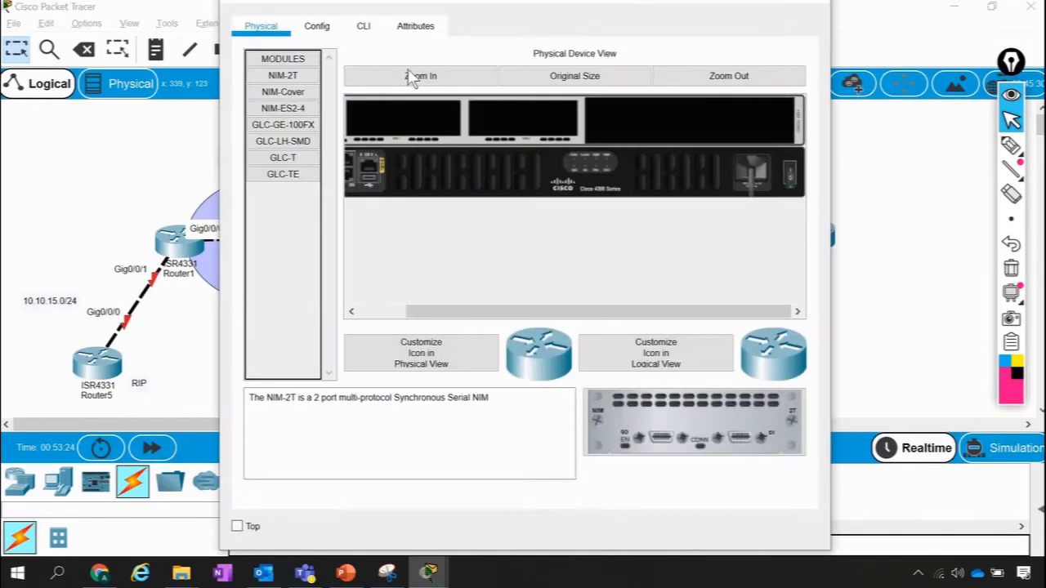
click(364, 26)
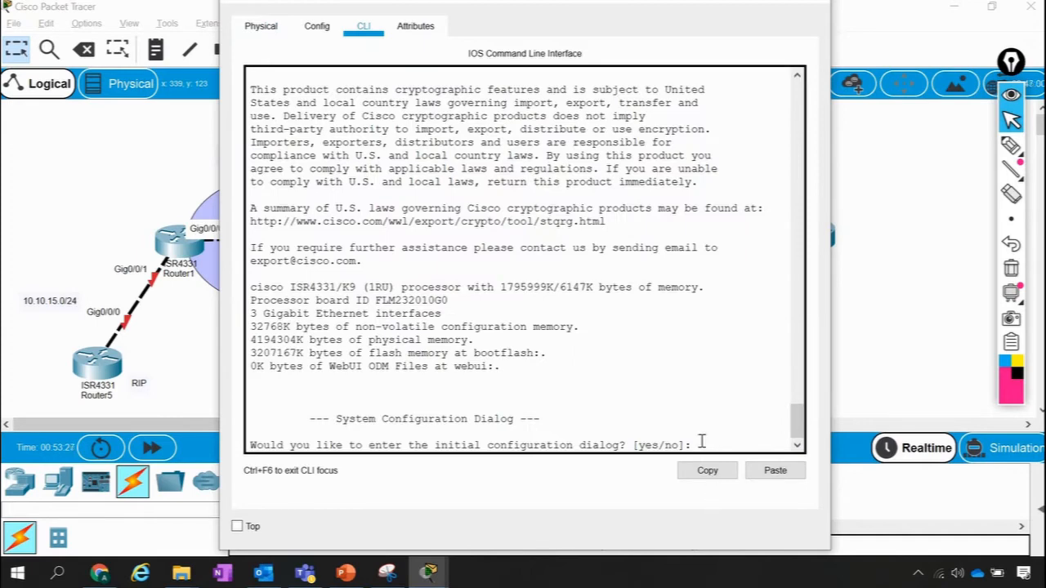
text(no)
key(Return)
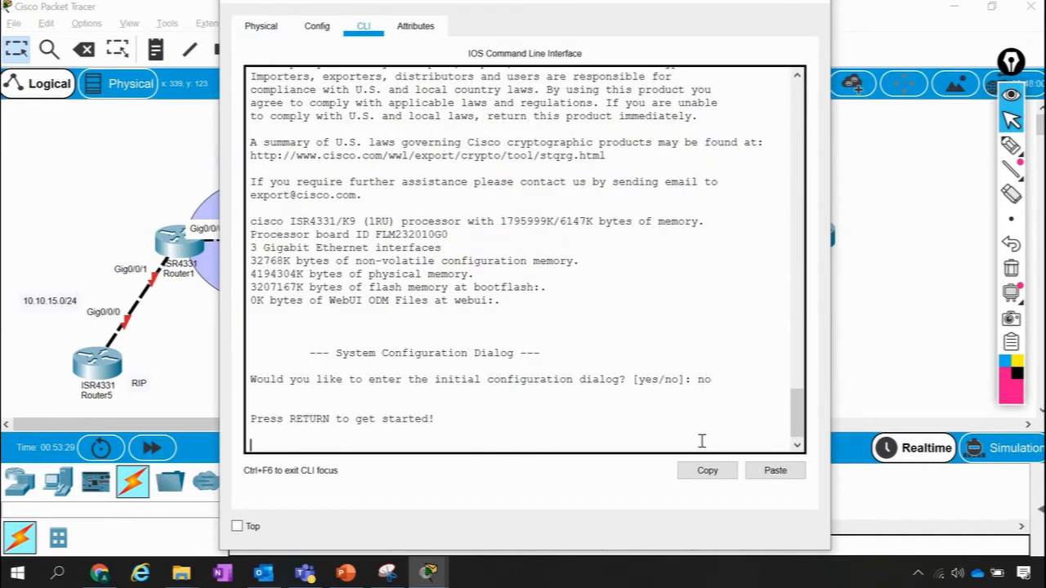
key(Return)
text(en)
key(Return)
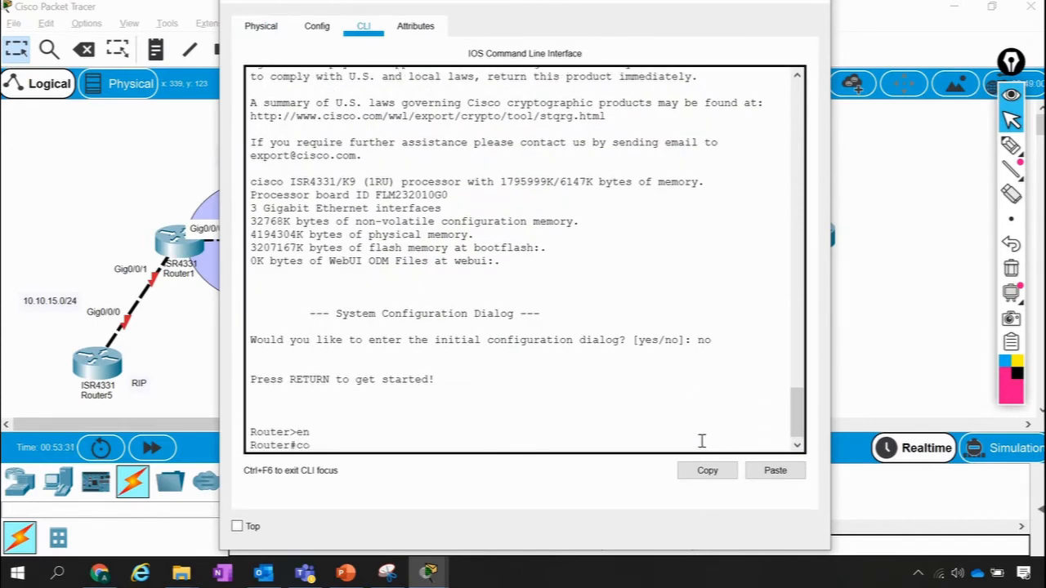
text(config t)
key(Return)
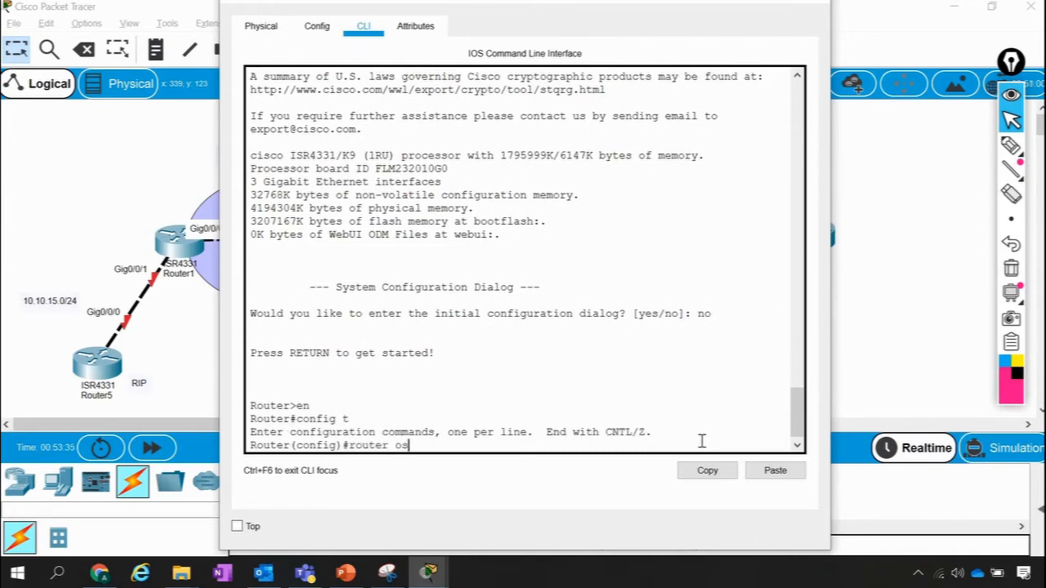
key(BackSpace)
key(BackSpace)
key(BackSpace)
key(BackSpace)
key(BackSpace)
key(BackSpace)
key(BackSpace)
key(BackSpace)
key(BackSpace)
key(BackSpace)
Move Router2's window beside the topology and give interface g0/0/1 the IP address 10.10.23.2 255.255.255.0.
drag(604, 12, 859, 30)
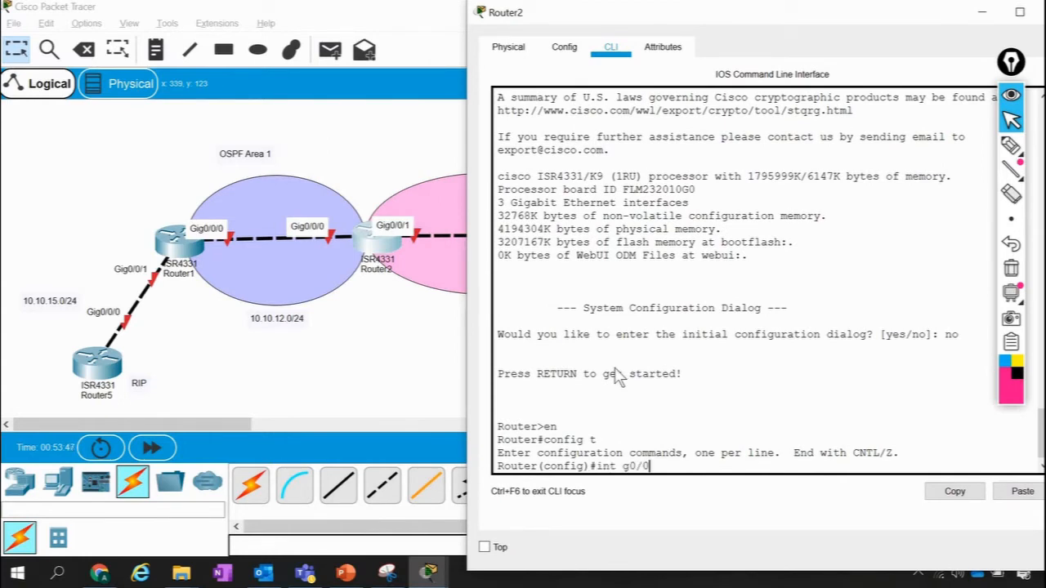
key(Return)
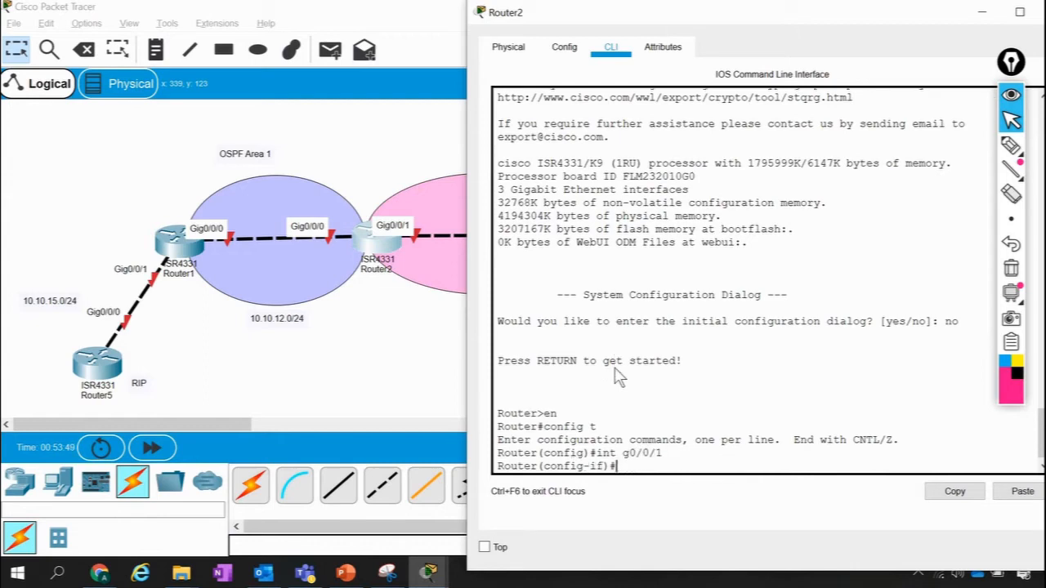
text(ip add)
key(Tab)
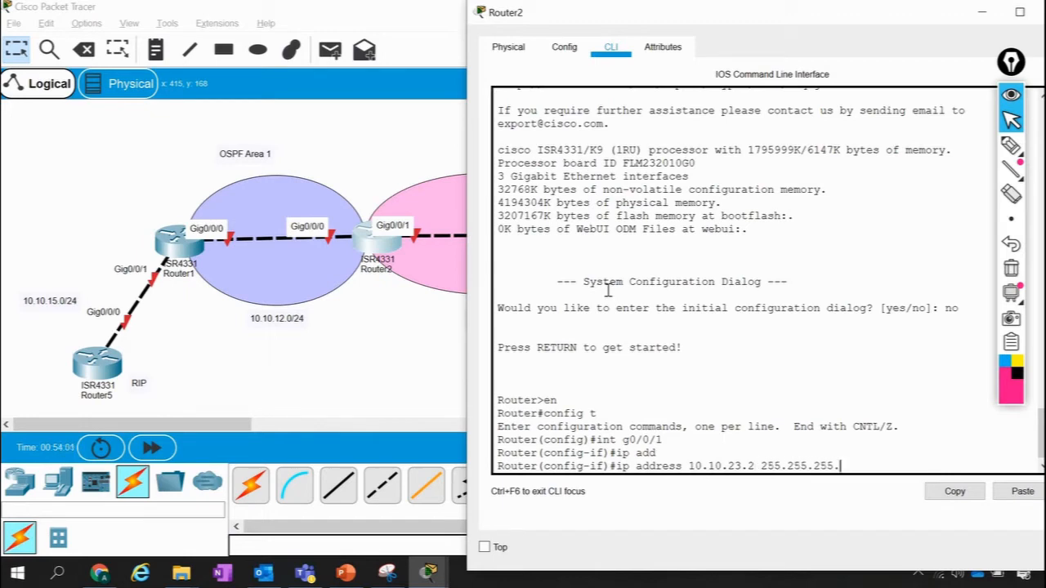
key(Return)
Bring up Router2's g0/0/1 interface with no shut and assign it to OSPF process 1, area 0.
text(no )
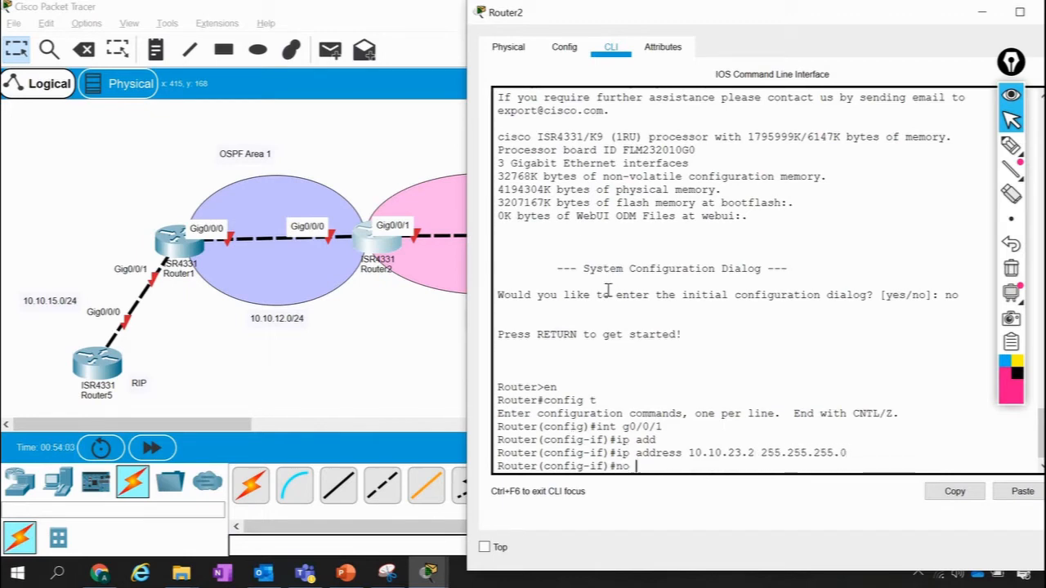
text(shut)
key(Return)
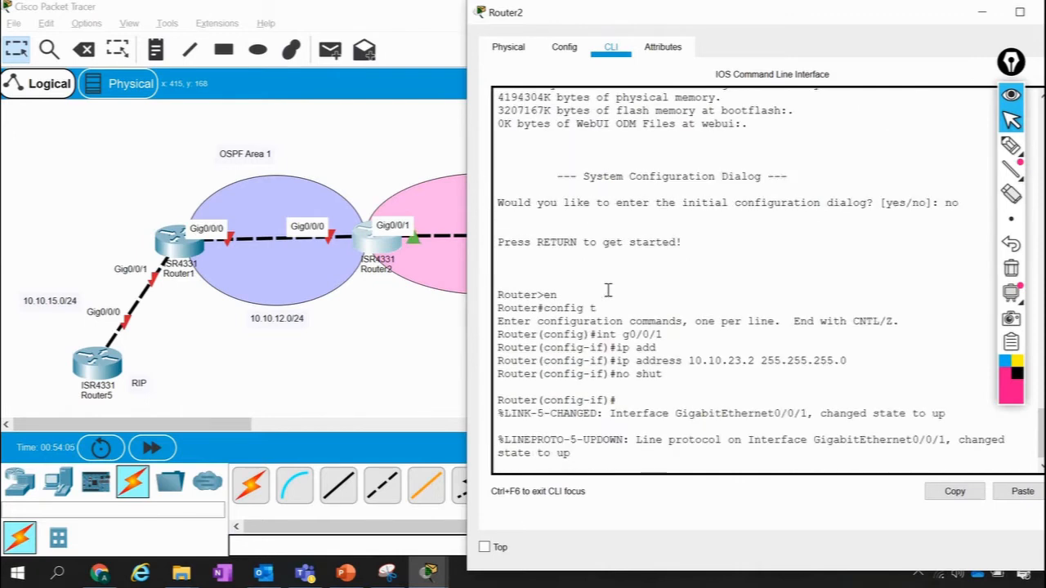
key(Return)
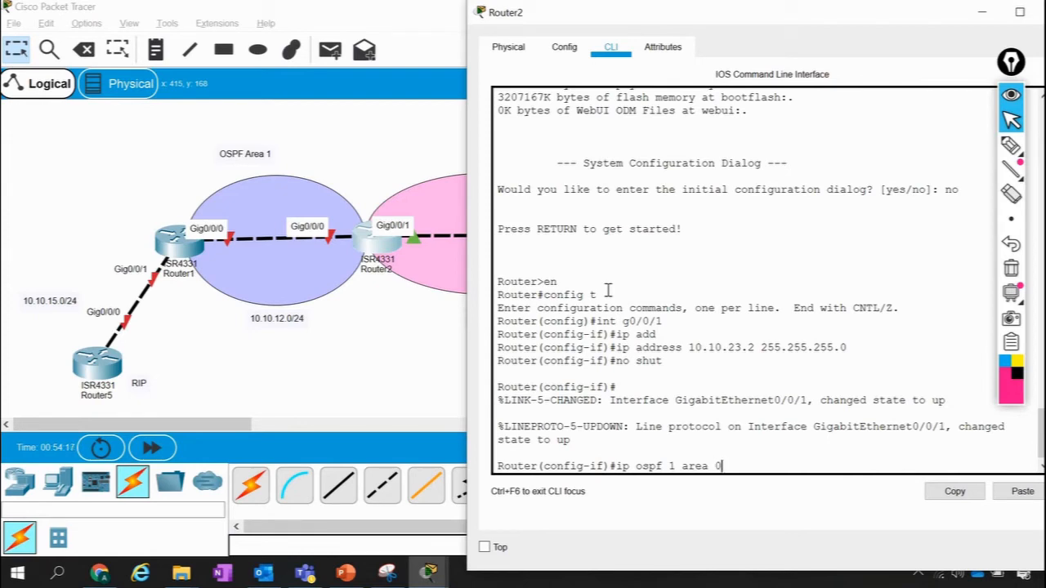
key(Return)
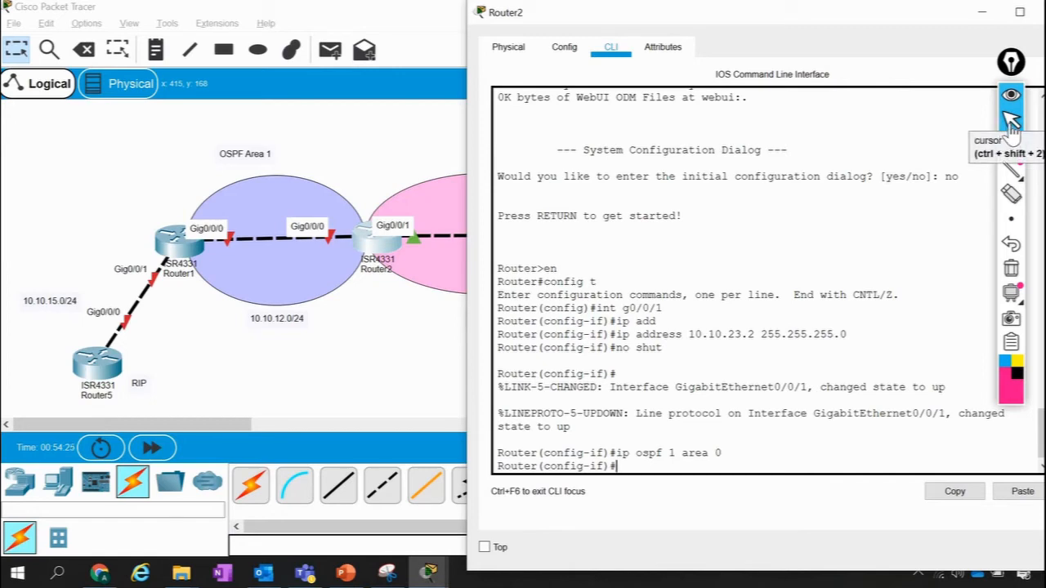
Mark the process number and area in the ip ospf 1 area 0 command, underline int g0/0/1, and clear the annotations.
mouse_move(1011, 146)
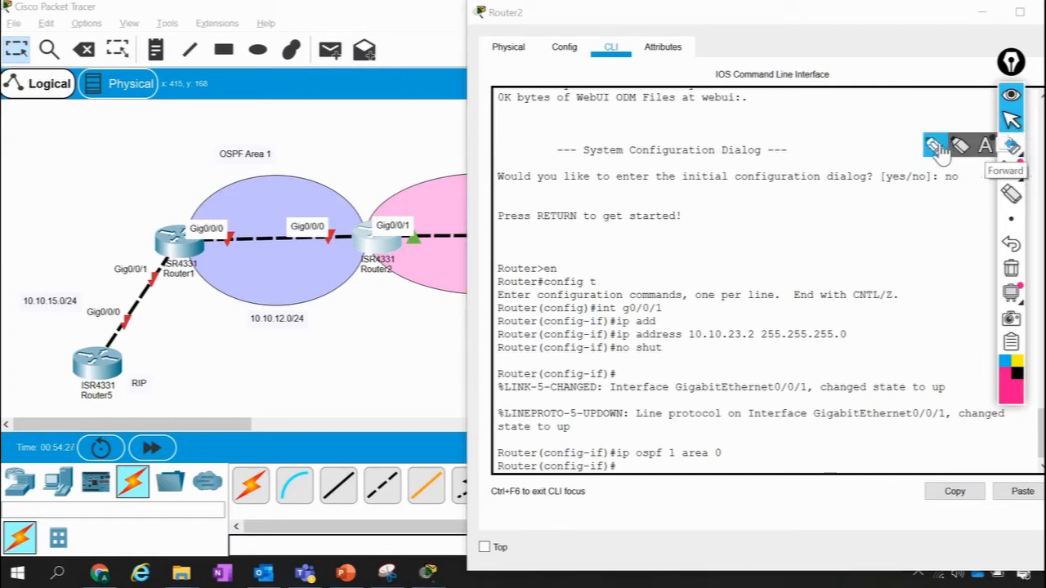
click(933, 147)
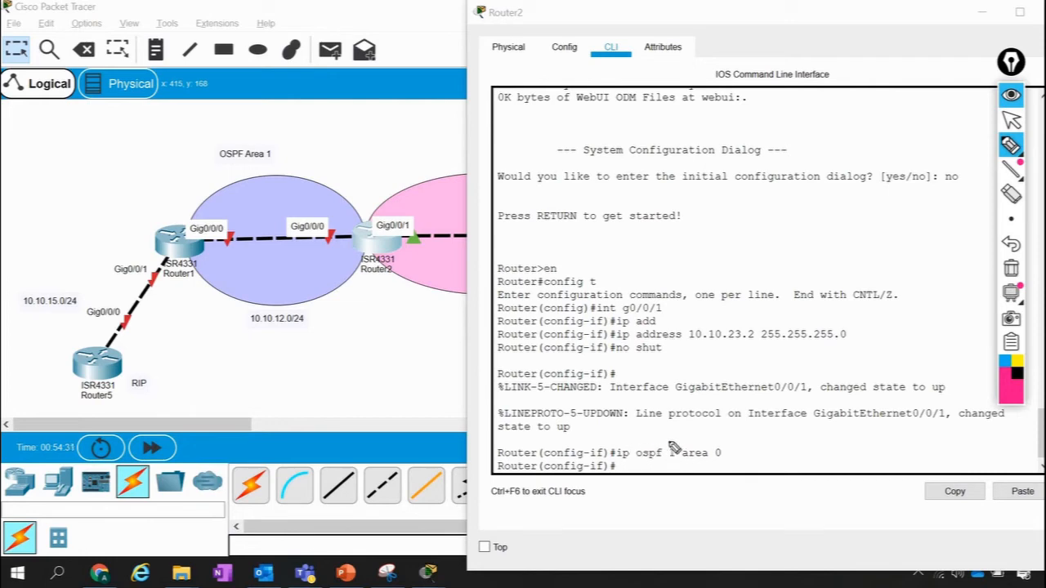
drag(661, 438, 685, 455)
mouse_move(725, 421)
mouse_down()
mouse_move(710, 445)
mouse_move(718, 442)
mouse_up()
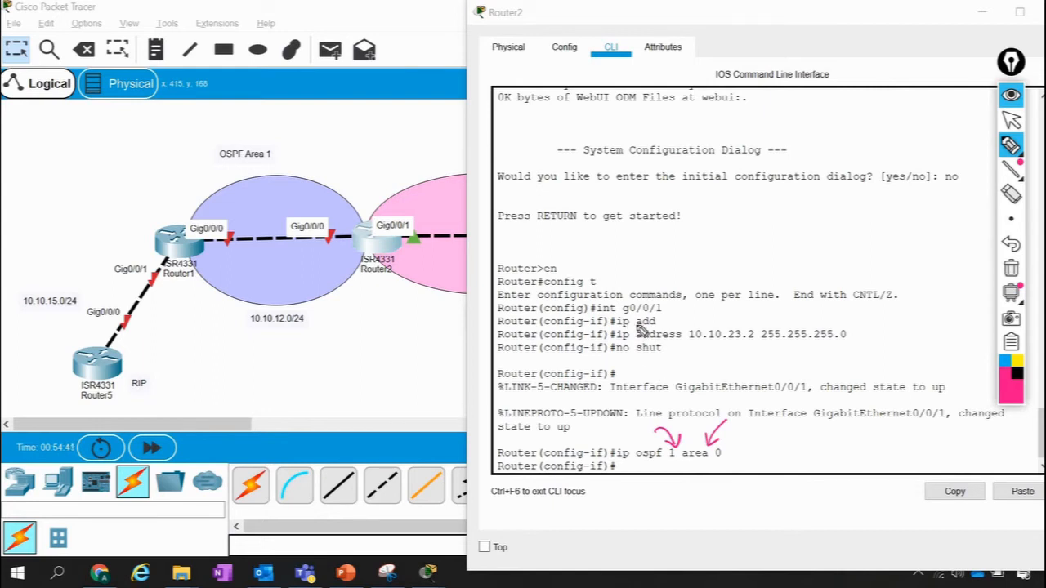
drag(598, 314, 662, 309)
drag(700, 470, 732, 456)
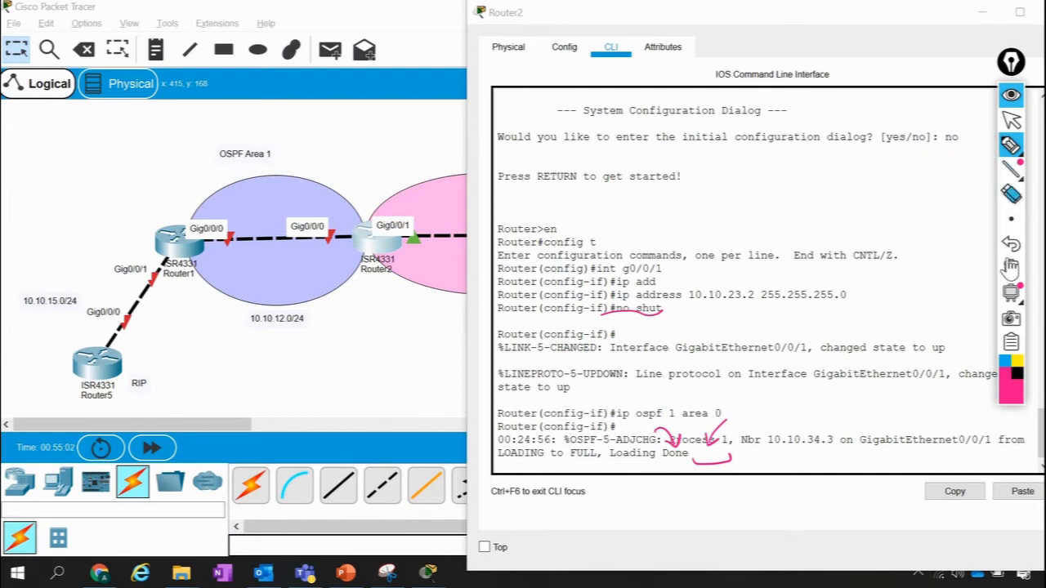
click(1011, 269)
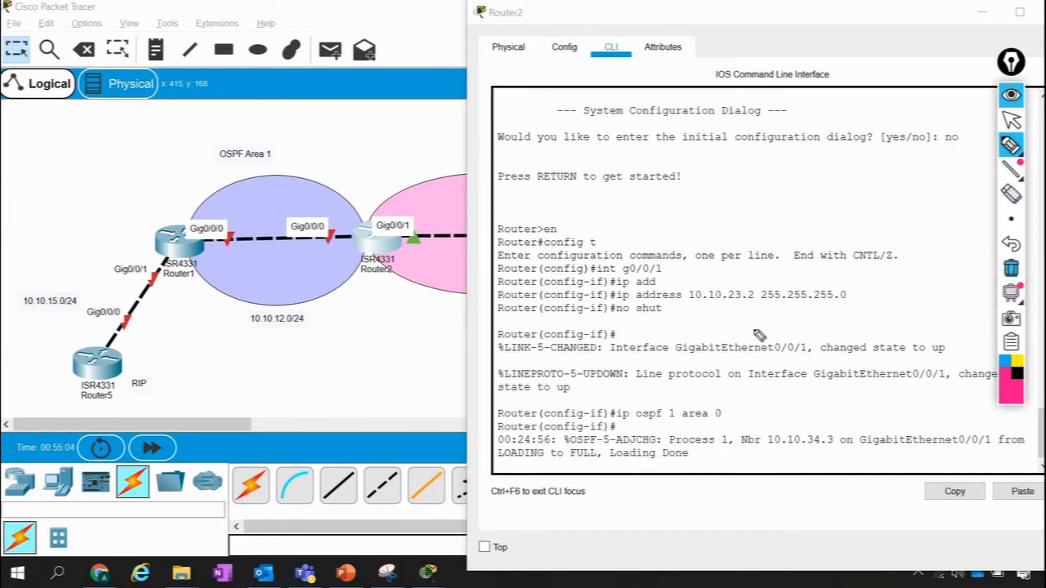
Circle the ip ospf 1 area 0 command with an arrow pointing at it, clear the drawing, and restore the normal cursor.
mouse_move(637, 400)
mouse_down()
mouse_move(676, 433)
mouse_move(727, 410)
mouse_move(645, 391)
mouse_move(621, 400)
mouse_up()
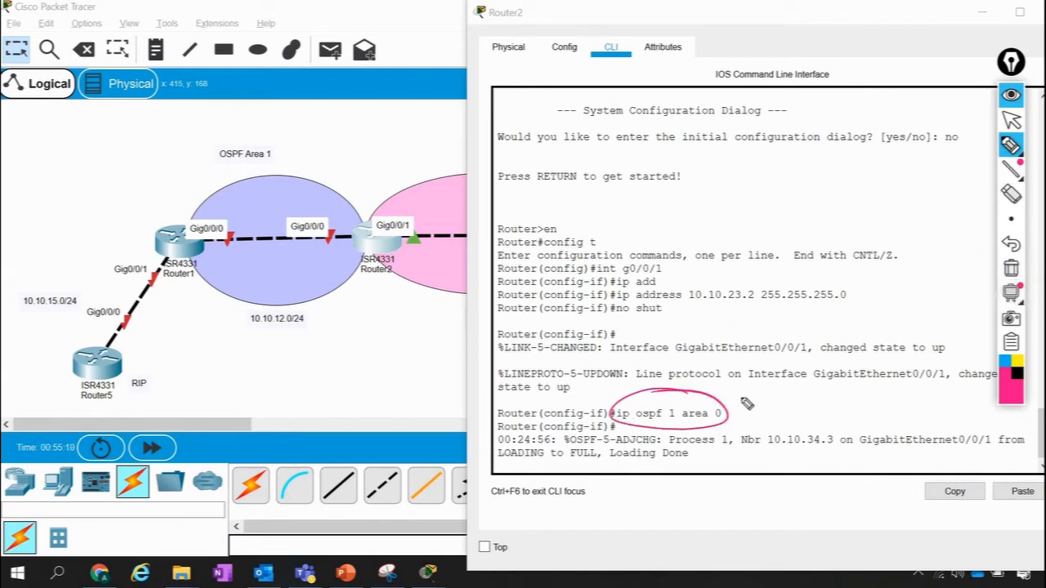
drag(762, 390, 732, 405)
drag(738, 394, 745, 406)
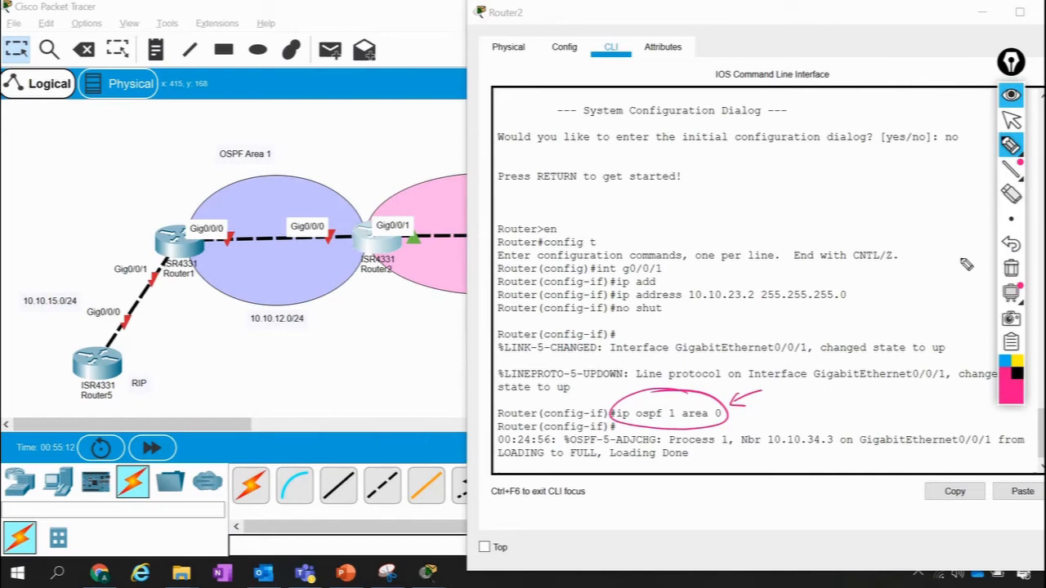
click(1010, 268)
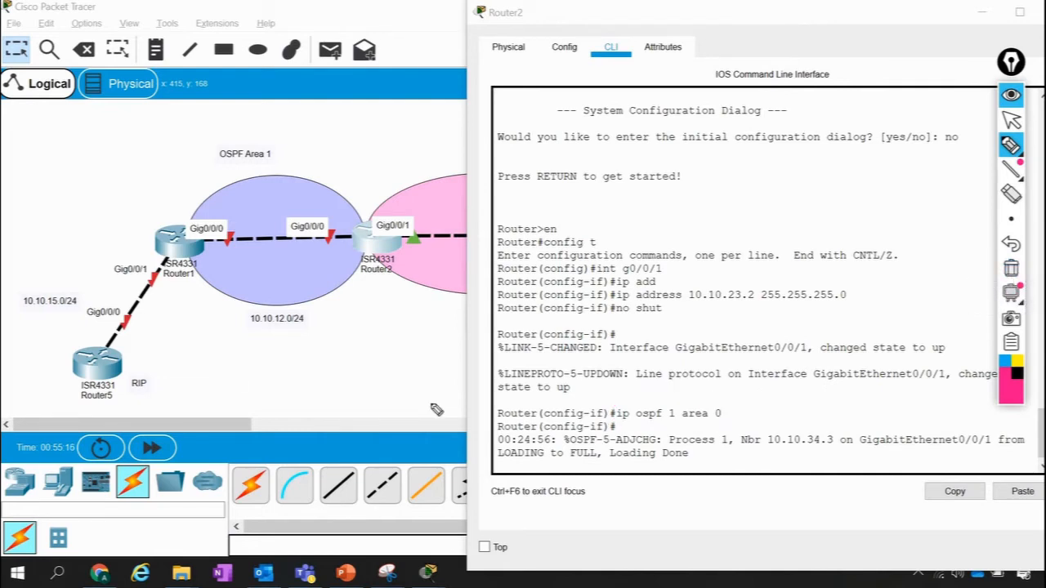
click(1011, 122)
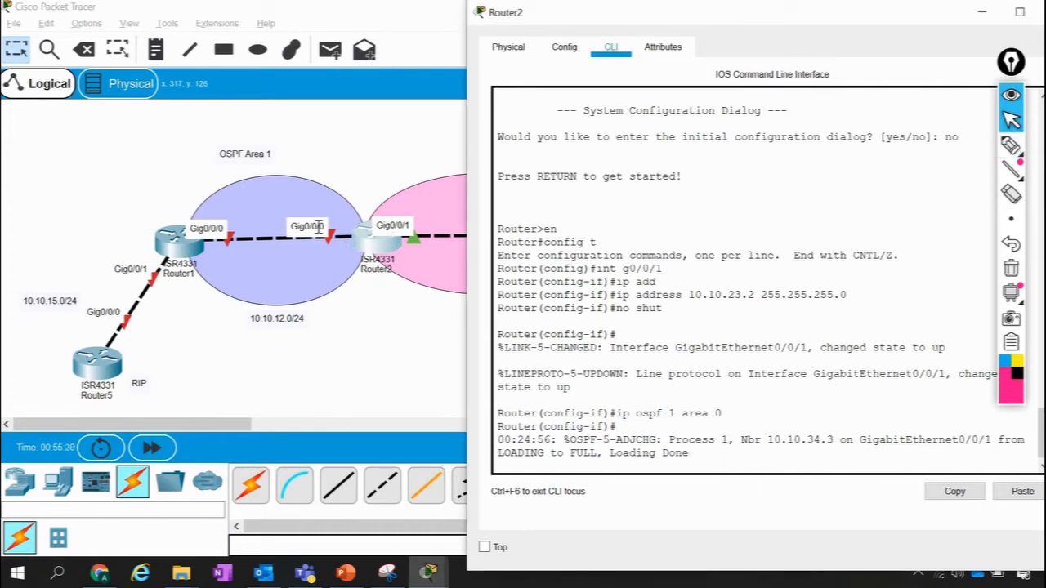
Give Router2's interface g0/0/0 the IP address 10.10.12.2 with mask 255.255.255.0.
key(Return)
key(Return)
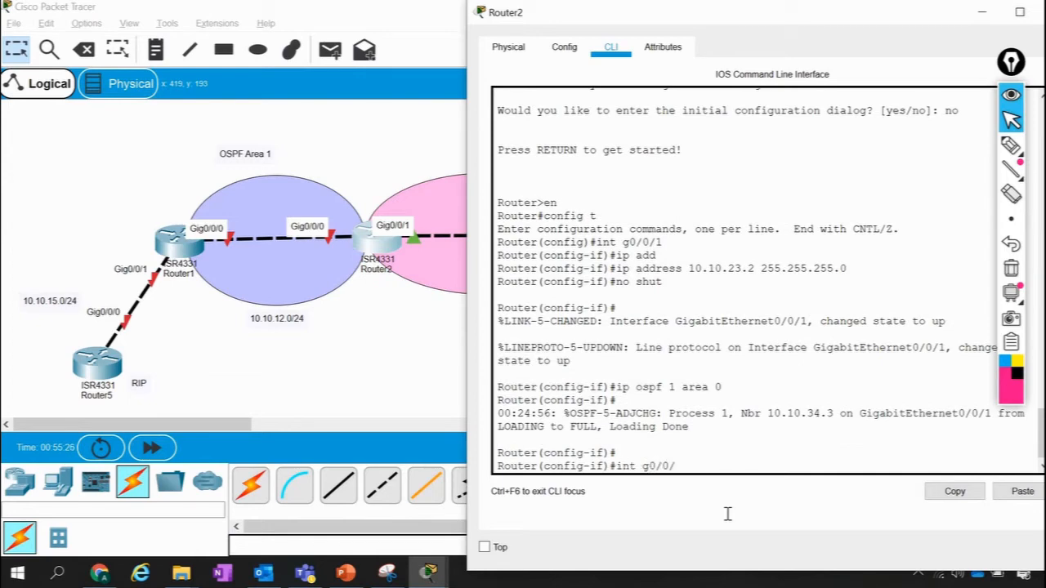
text(int g0/0/0)
key(Return)
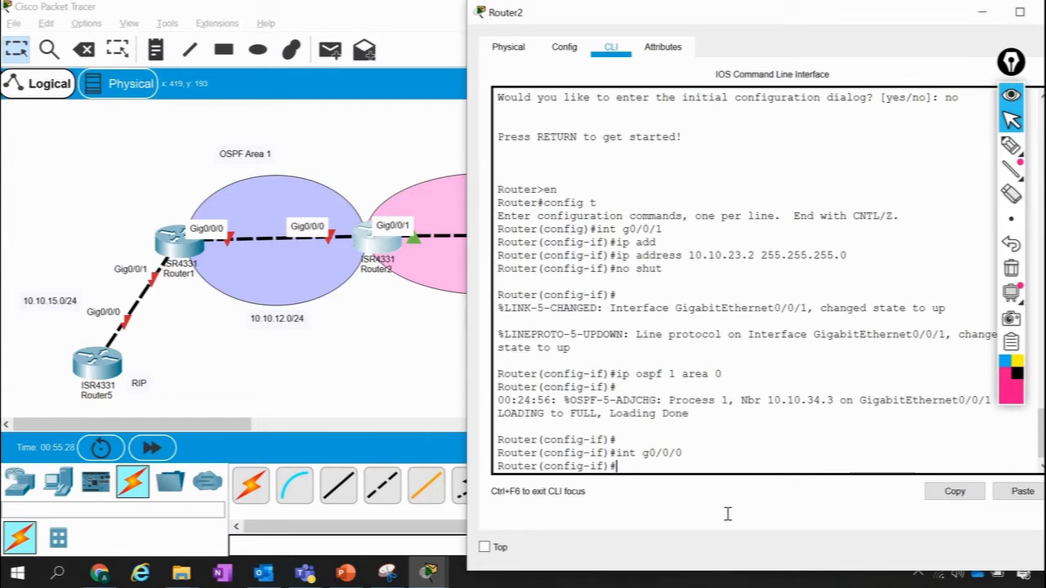
text(ip add)
key(Tab)
text(10)
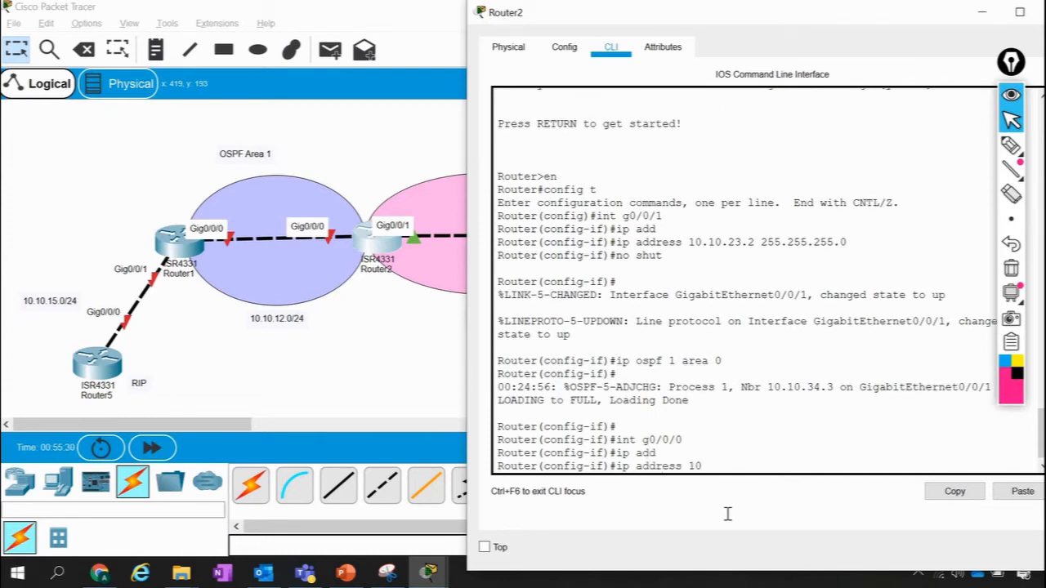
text(.10.12.2 255.255.255.0)
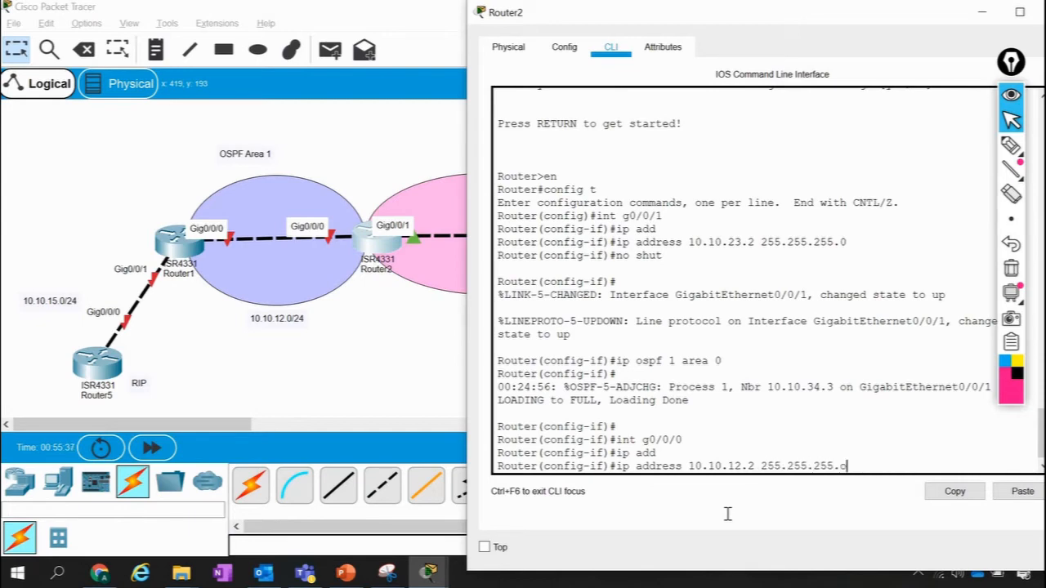
key(Return)
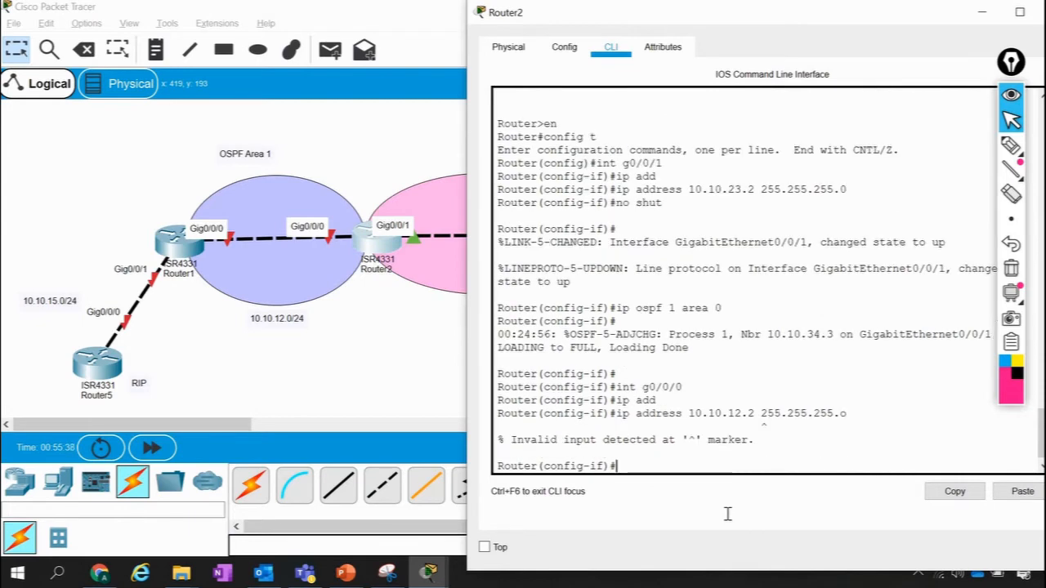
key(Up)
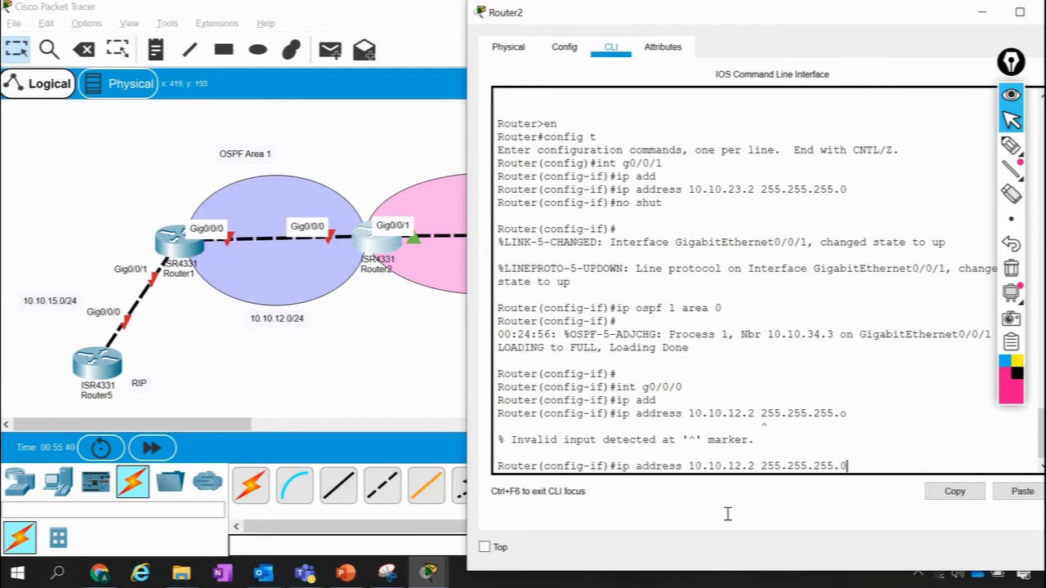
key(Return)
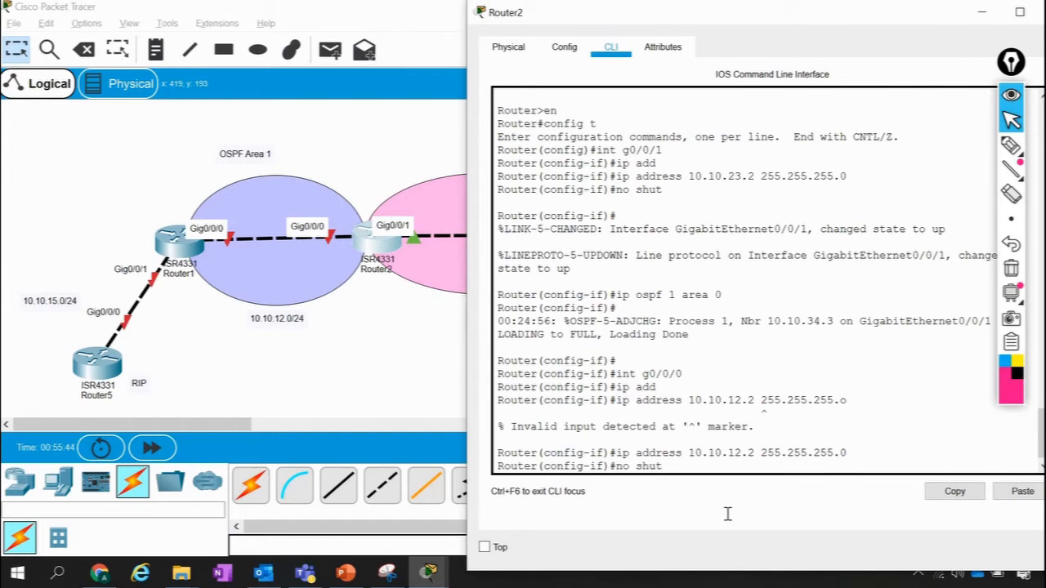
Enable Router2's g0/0/0 interface with no shut and assign it to OSPF process 1, area 1.
text(no shut)
key(Return)
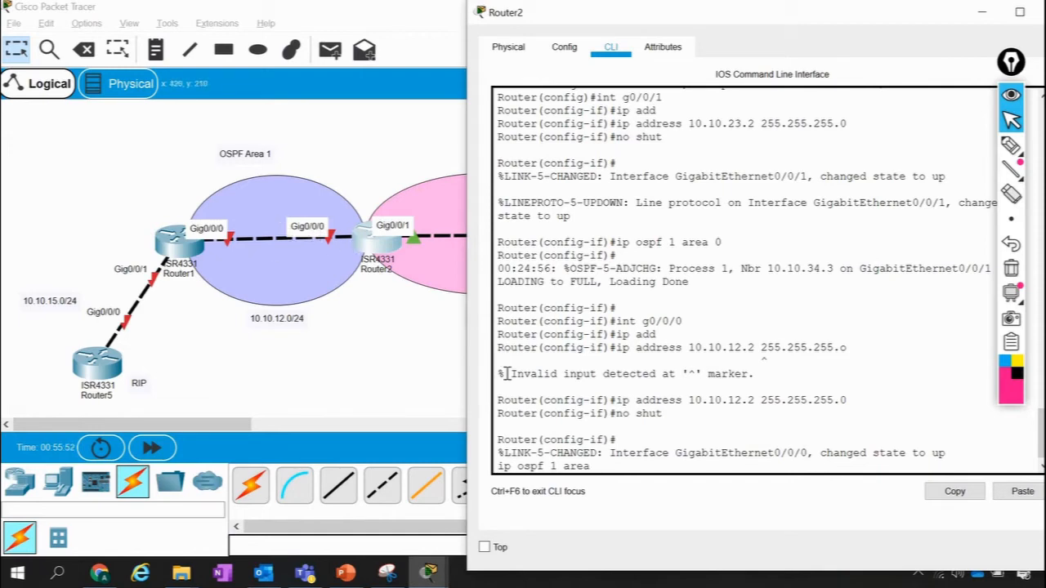
text(ip ospf 1 area 1)
key(Return)
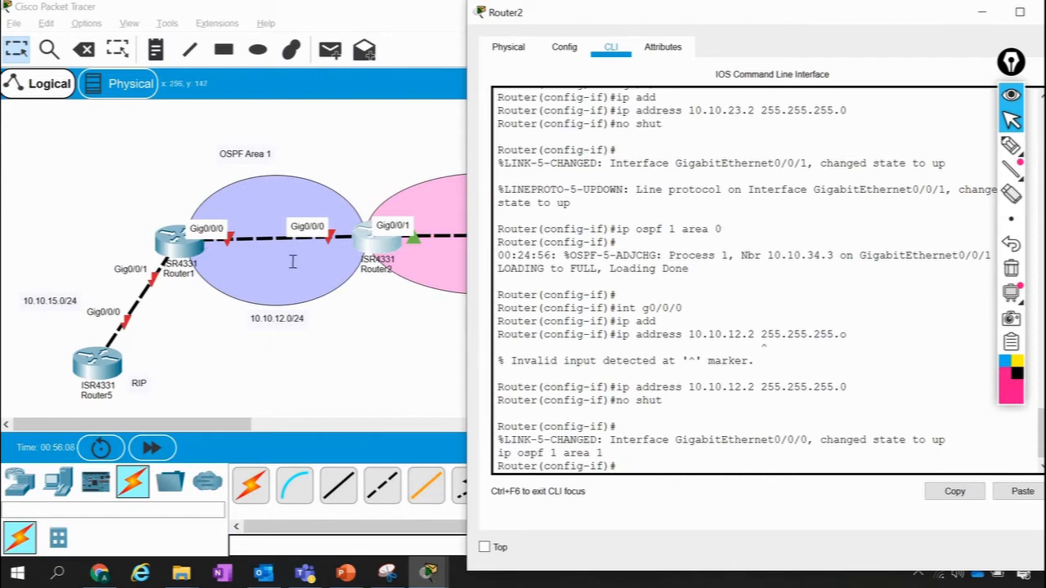
Leave configuration mode on Router2 and display its routing protocol details with sh ip protocols.
text(it)
key(Return)
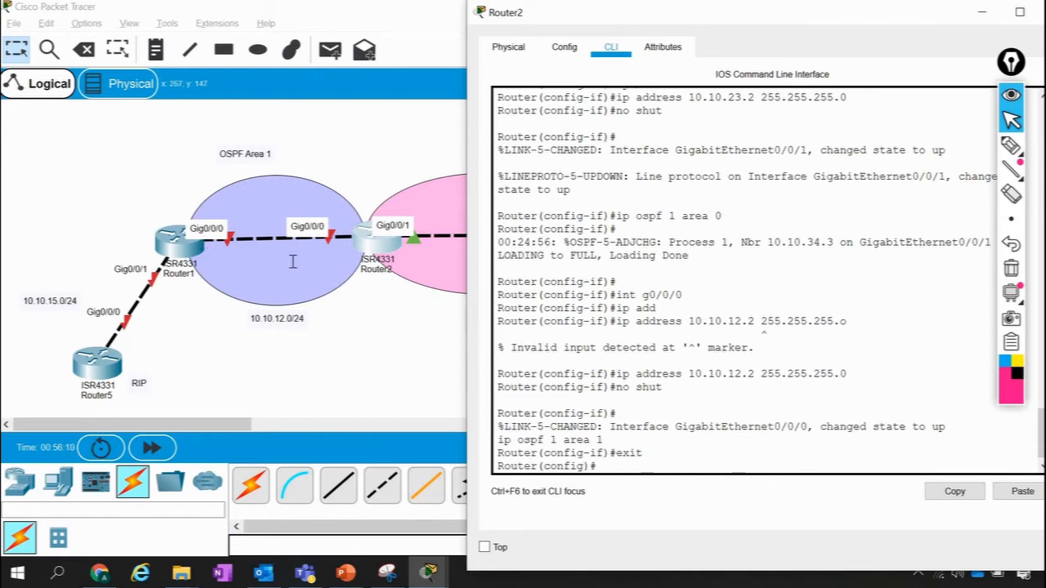
text(exit)
key(Return)
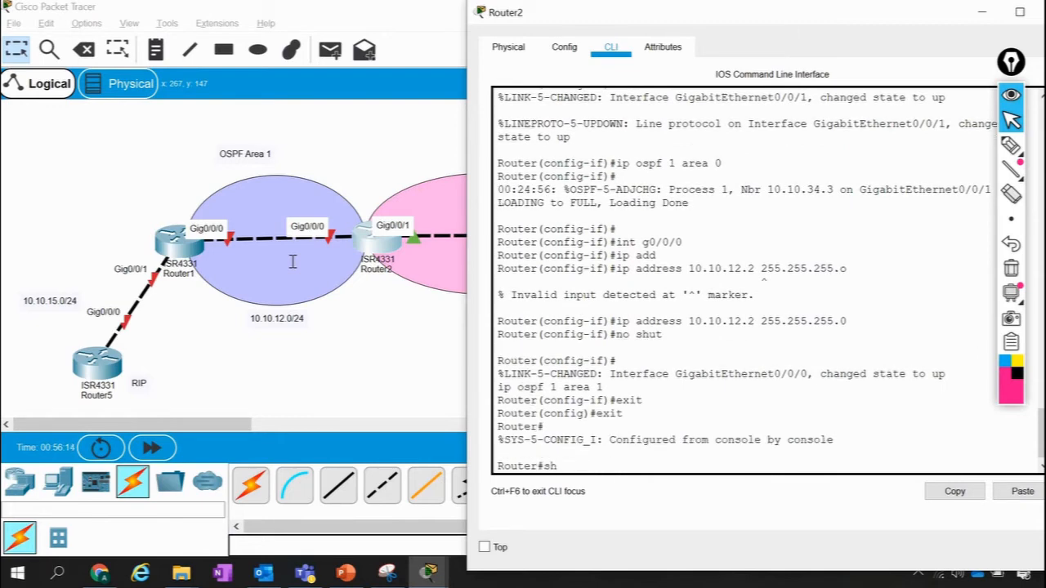
text(sh ip pro)
key(Tab)
key(Return)
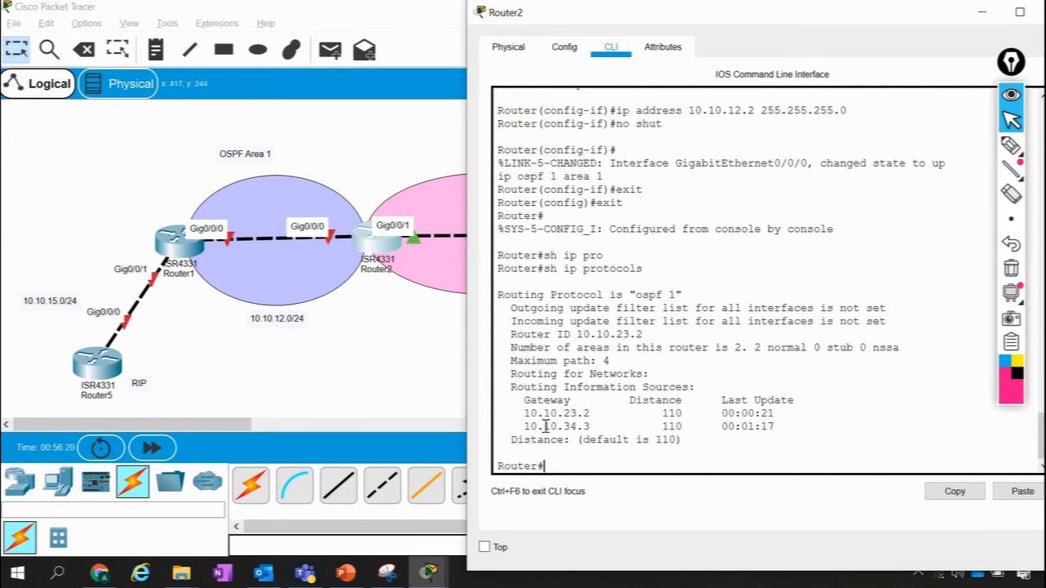
Look at the full topology, then review the area 0 and area 1 interface commands in Router2's CLI history.
click(441, 343)
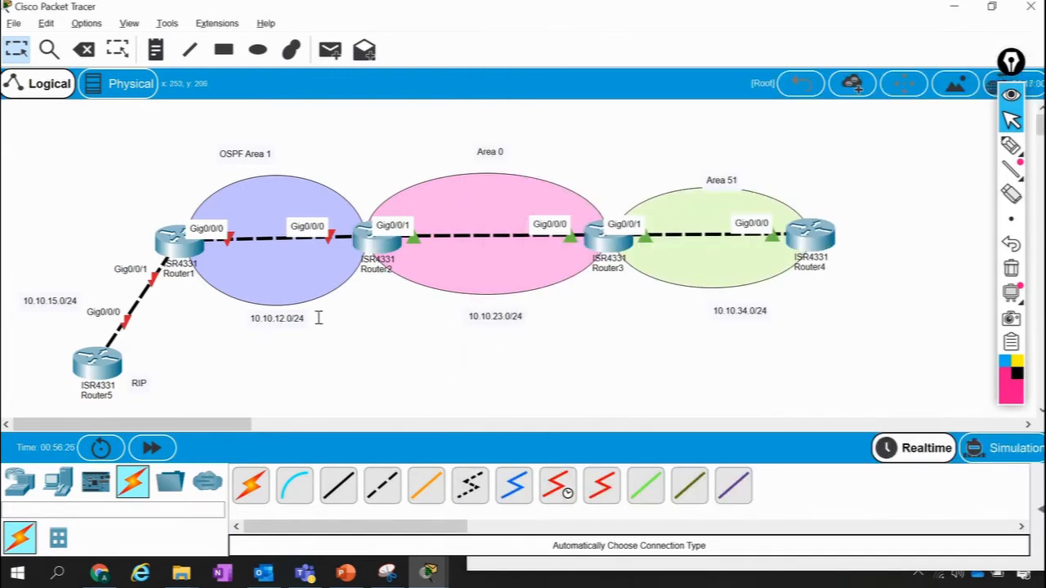
key(alt+Tab)
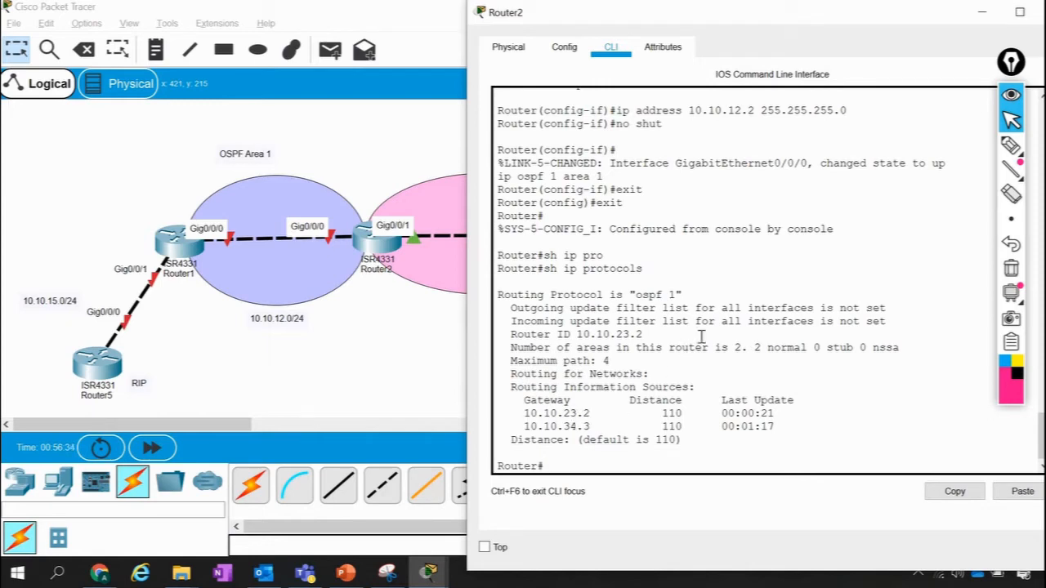
scroll(701, 337, up, 8)
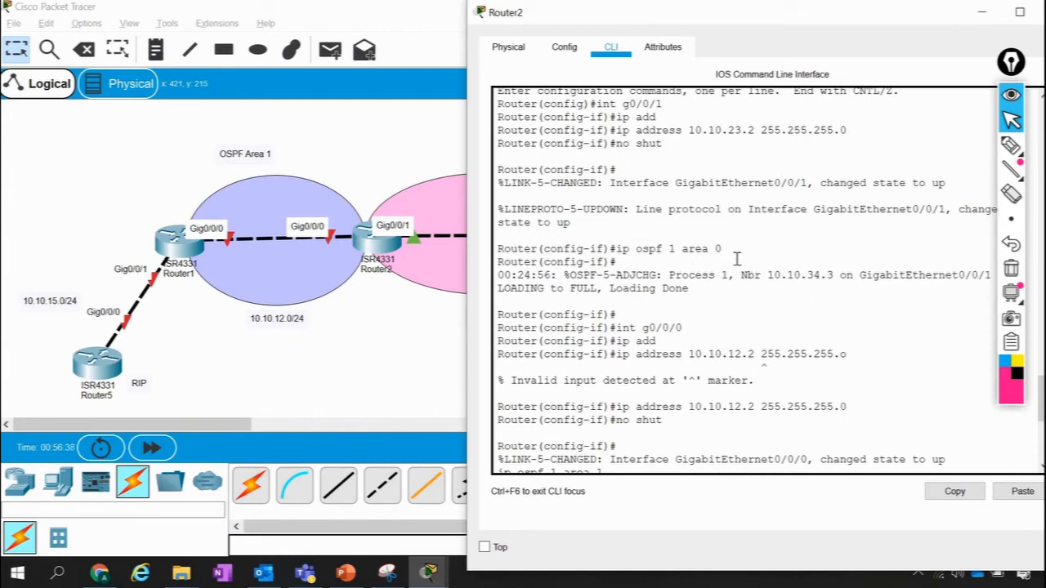
scroll(736, 258, up, 2)
scroll(736, 258, down, 3)
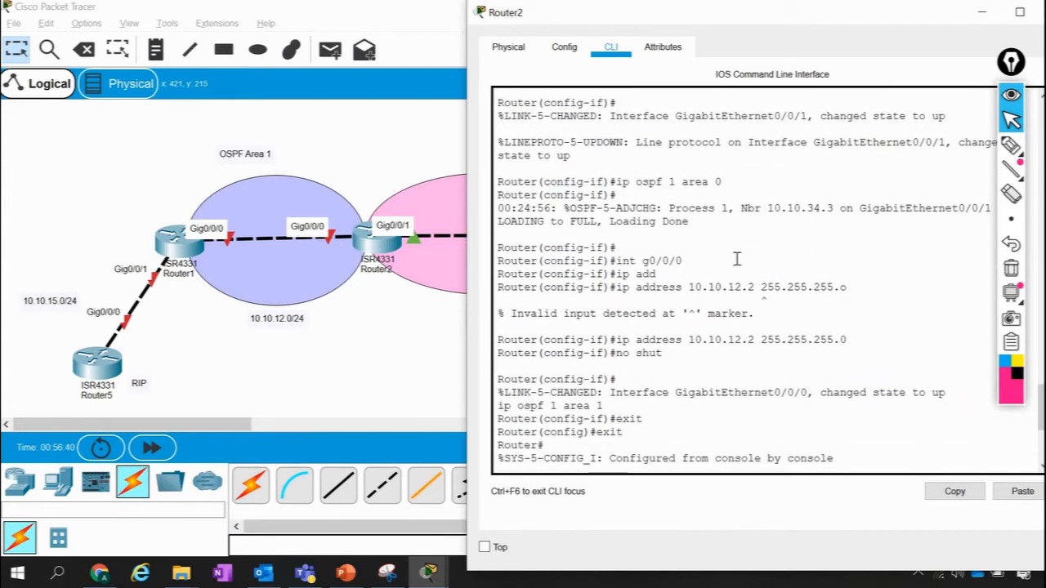
scroll(736, 258, up, 3)
scroll(736, 258, up, 1)
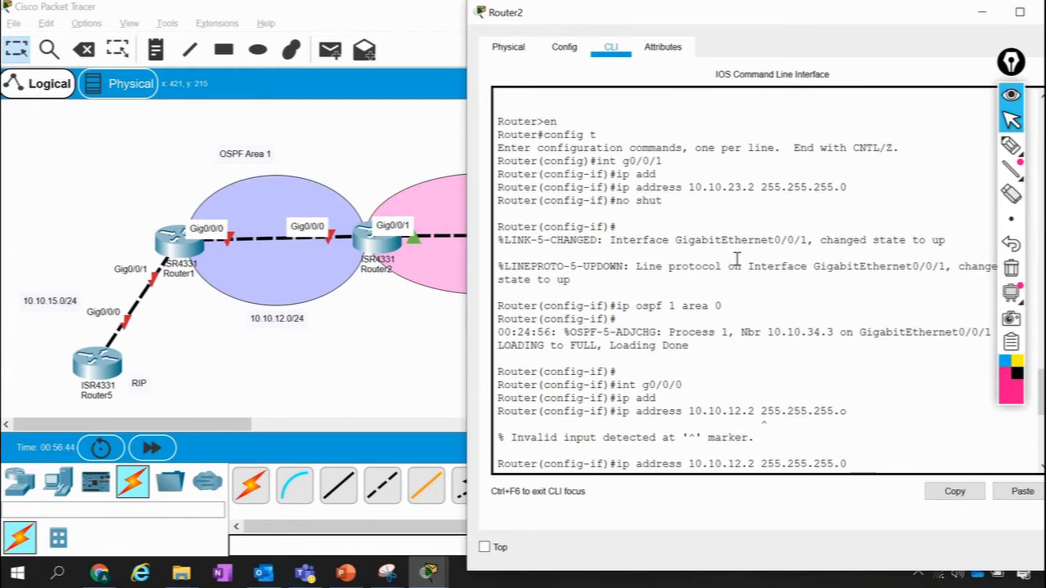
scroll(736, 258, down, 8)
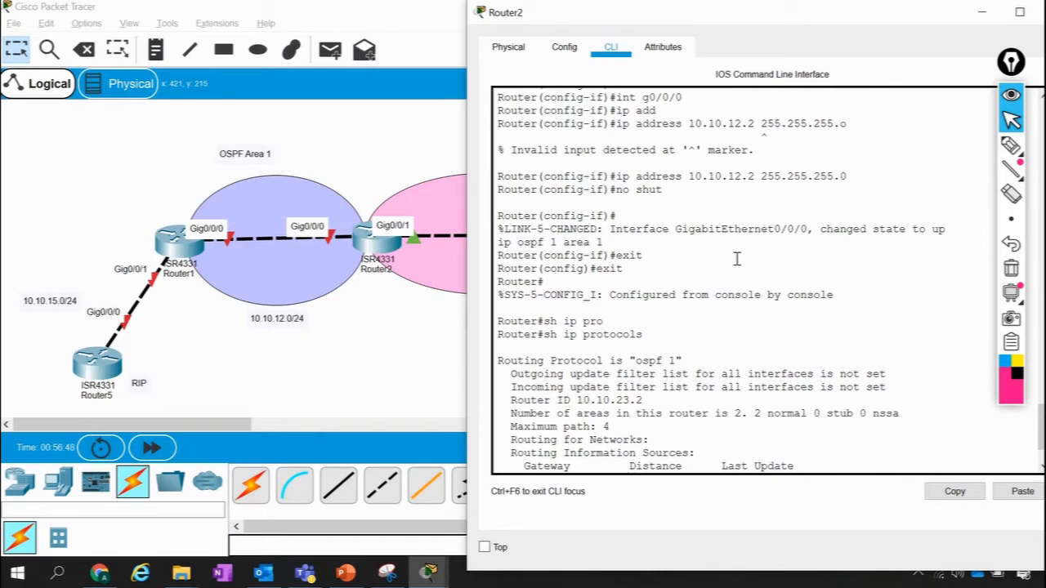
Display Router2's link-state database with sh ip ospf database.
scroll(736, 258, down, 2)
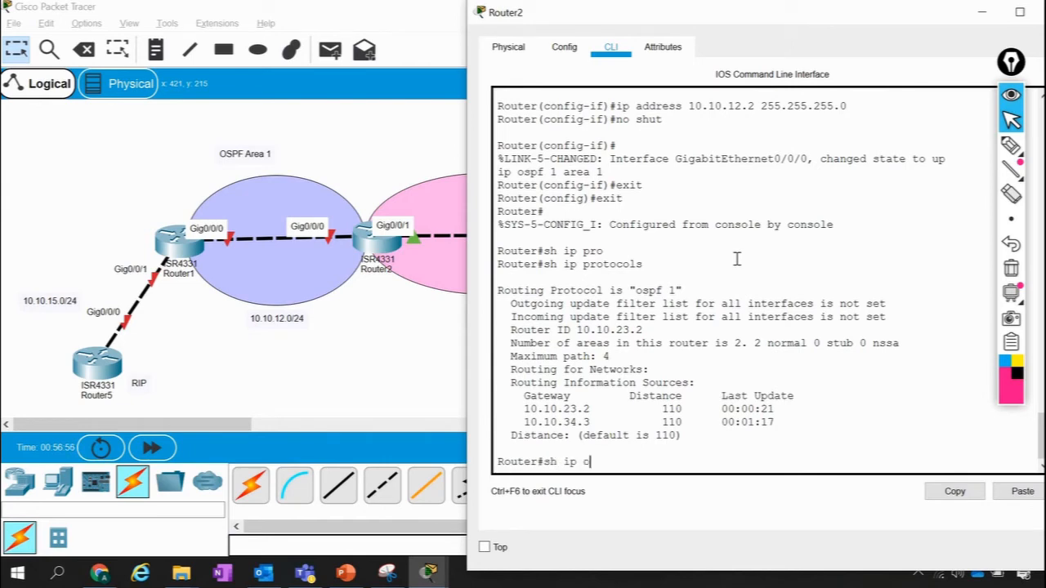
key(Tab)
key(Return)
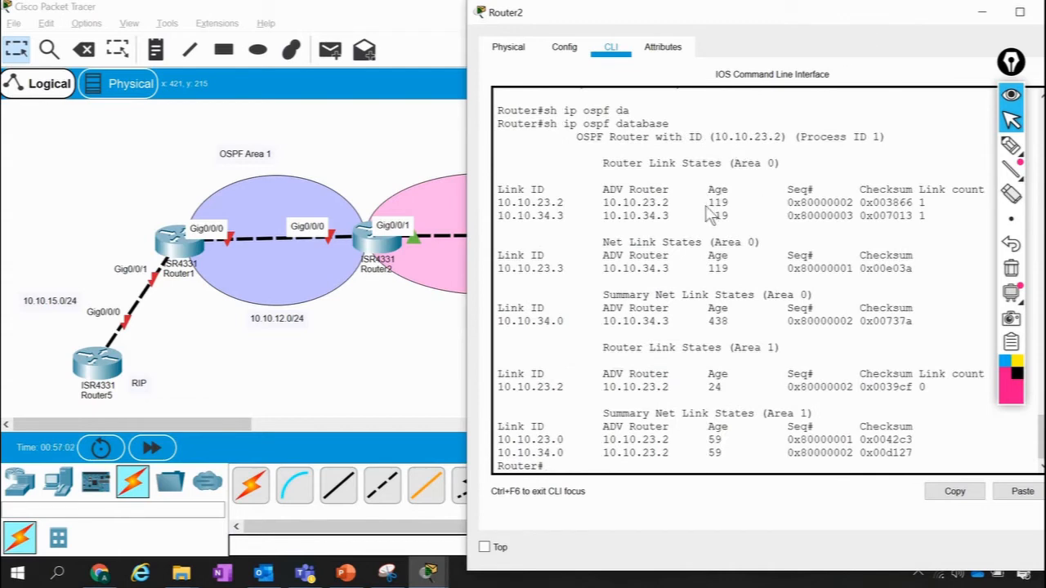
Underline the Area 0 and Area 1 headings in the database output with the pen, and draw an arrow into the pink area.
click(1011, 145)
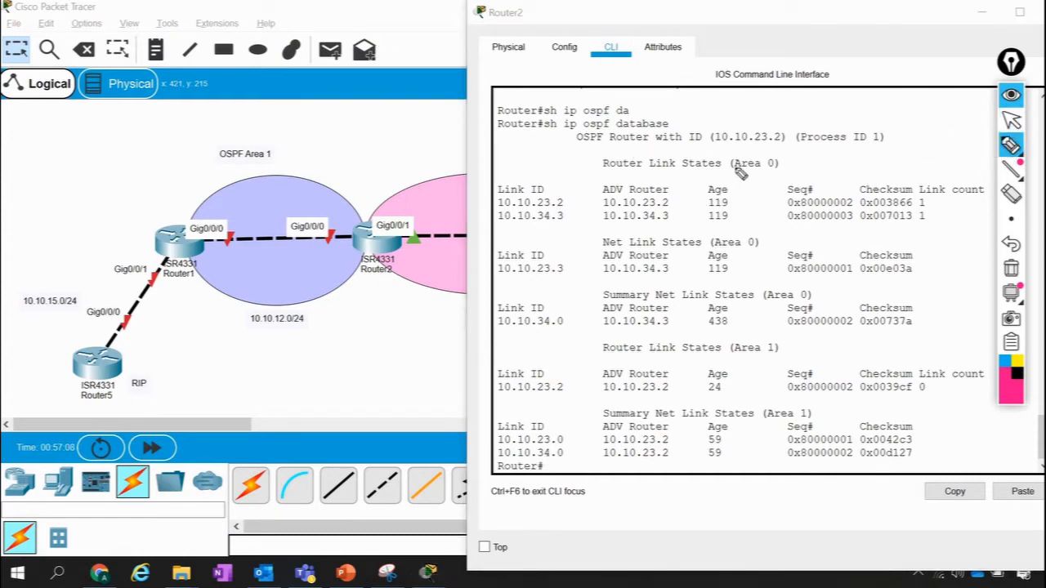
drag(730, 173, 789, 171)
mouse_move(391, 165)
mouse_down()
mouse_move(420, 170)
mouse_move(433, 189)
mouse_move(423, 186)
mouse_up()
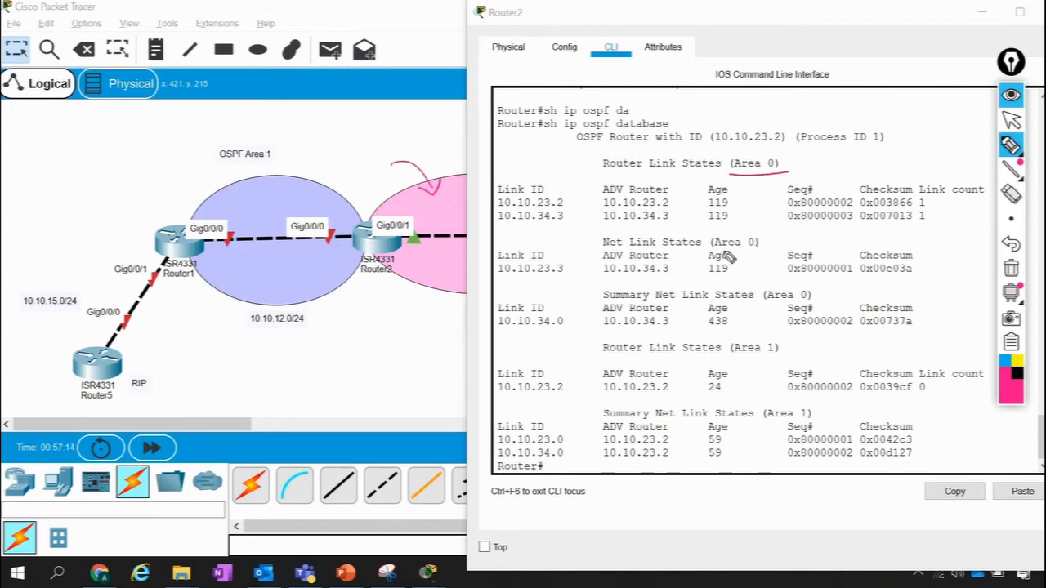
drag(724, 247, 753, 243)
drag(734, 357, 780, 351)
drag(765, 423, 811, 416)
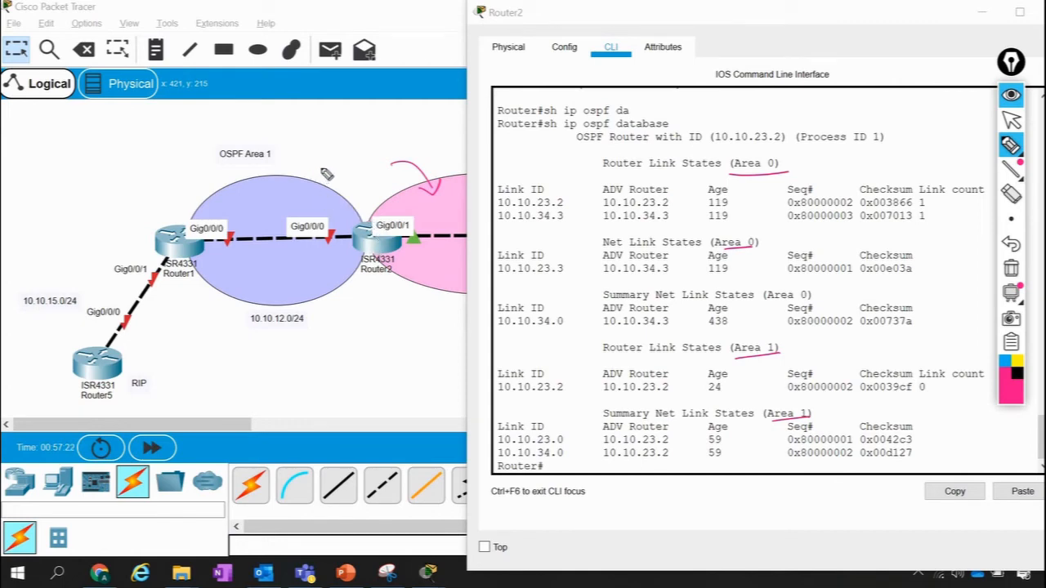
Draw an arrow into the blue area and handwrite the labels Area 0 and Area 1 above the two arrows.
mouse_move(319, 168)
mouse_down()
mouse_move(304, 199)
mouse_move(312, 189)
mouse_up()
mouse_move(397, 141)
mouse_down()
mouse_move(394, 155)
mouse_move(459, 150)
mouse_move(448, 137)
mouse_up()
mouse_move(301, 155)
mouse_down()
mouse_move(311, 135)
mouse_move(318, 153)
mouse_up()
mouse_move(327, 152)
mouse_down()
mouse_move(343, 138)
mouse_move(381, 139)
mouse_move(381, 123)
mouse_move(375, 143)
mouse_up()
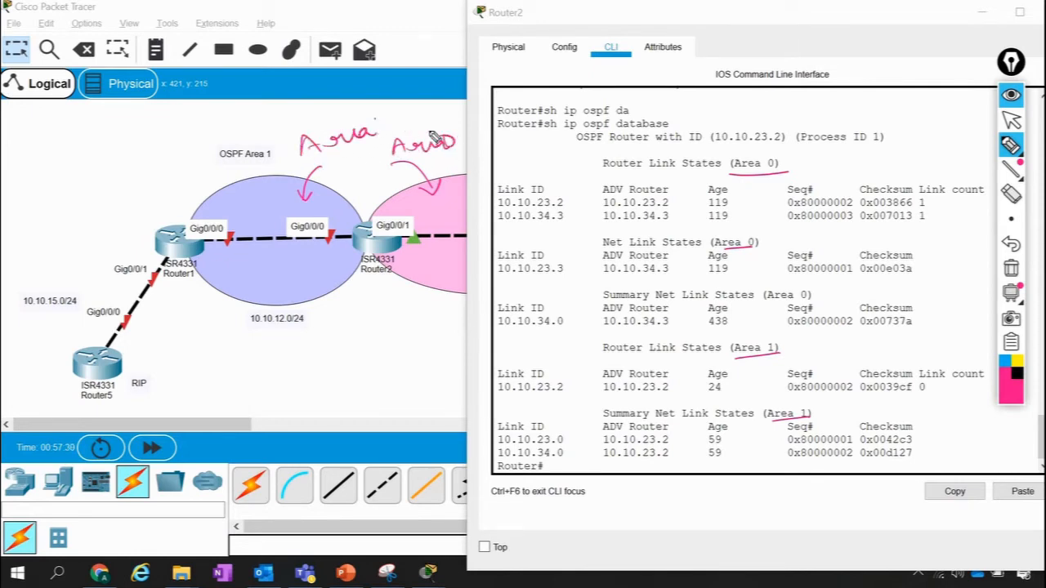
Circle Area 0 and Area 1 in the Router Link States headings and underline advertising router 10.10.34.3.
mouse_move(780, 148)
mouse_down()
mouse_move(735, 148)
mouse_move(760, 183)
mouse_move(780, 145)
mouse_up()
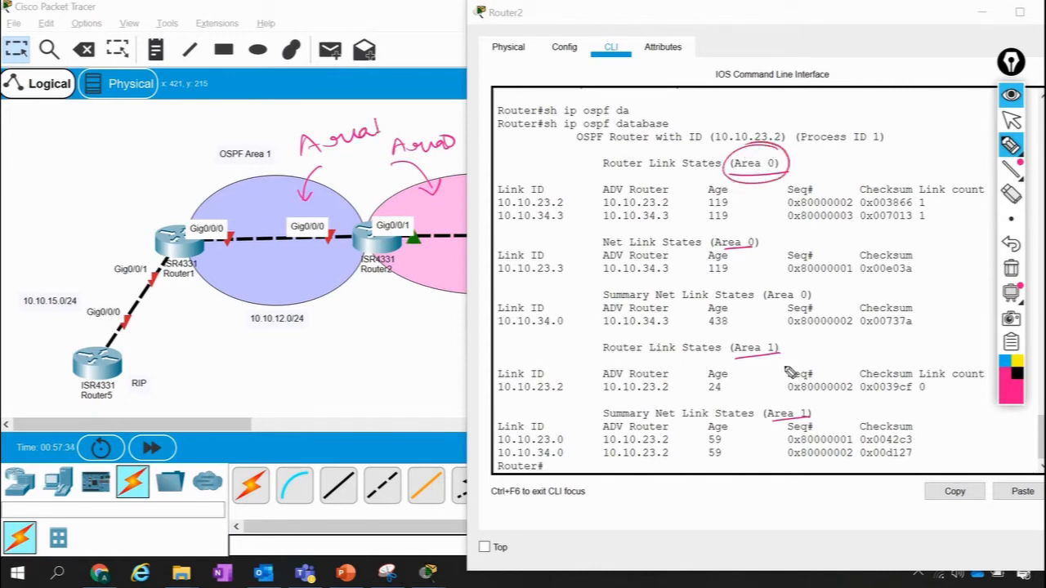
mouse_move(783, 350)
mouse_down()
mouse_move(720, 367)
mouse_move(781, 331)
mouse_up()
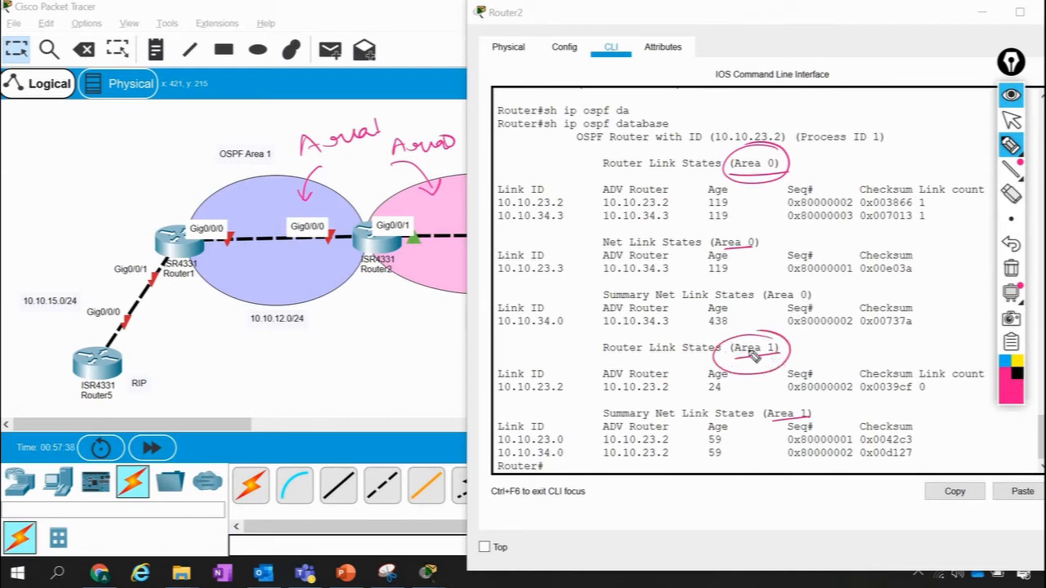
mouse_move(603, 327)
mouse_down()
mouse_move(674, 327)
mouse_move(676, 317)
mouse_up()
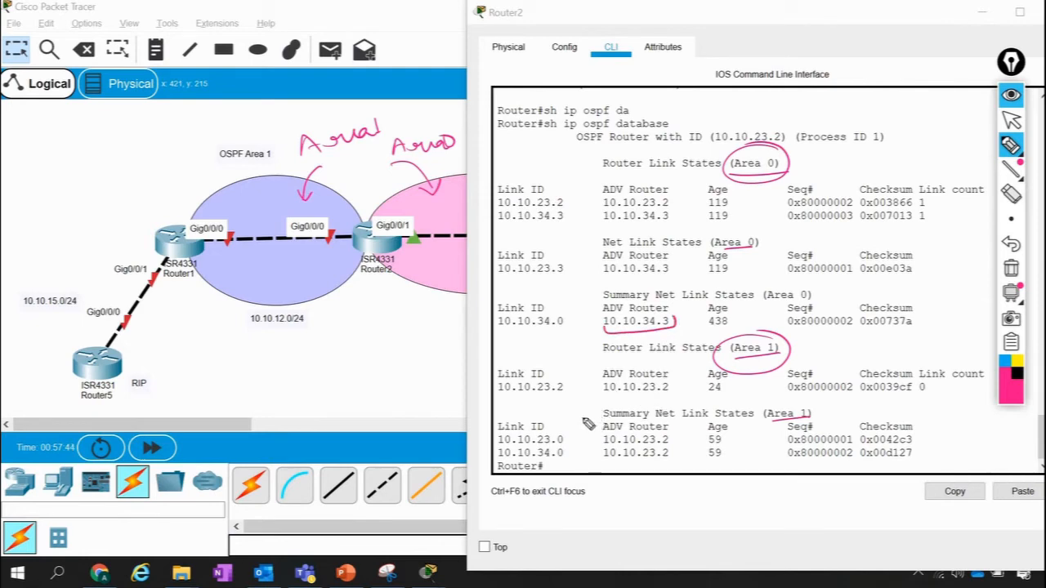
Bracket the Summary Net Link States (Area 1) heading with an arrow, circle link ID 10.10.34.0, and restore the normal cursor.
mouse_move(598, 401)
mouse_down()
mouse_move(596, 415)
mouse_move(623, 399)
mouse_up()
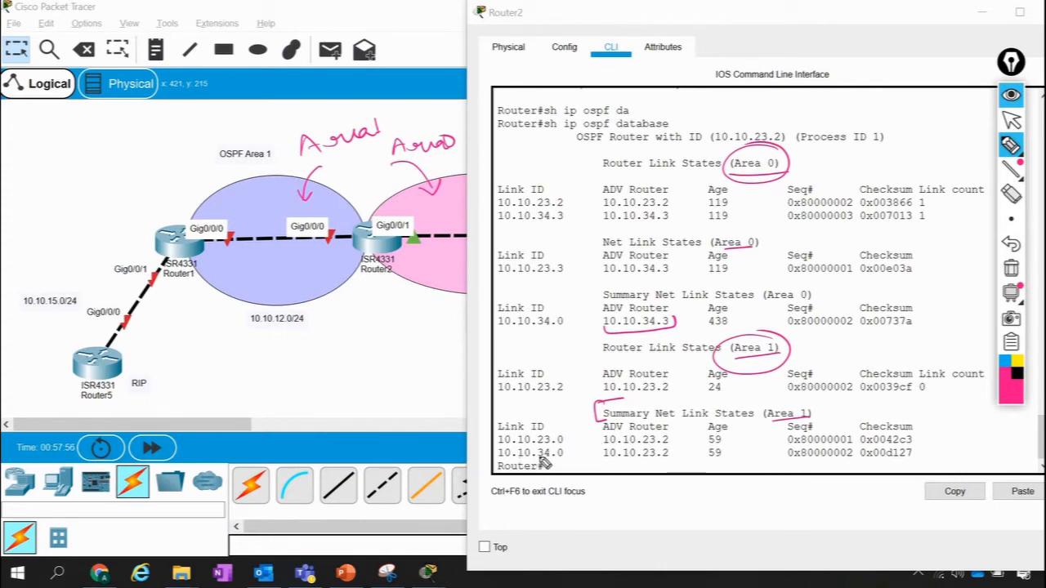
mouse_move(541, 462)
mouse_down()
mouse_move(574, 455)
mouse_move(554, 449)
mouse_move(523, 455)
mouse_move(527, 463)
mouse_up()
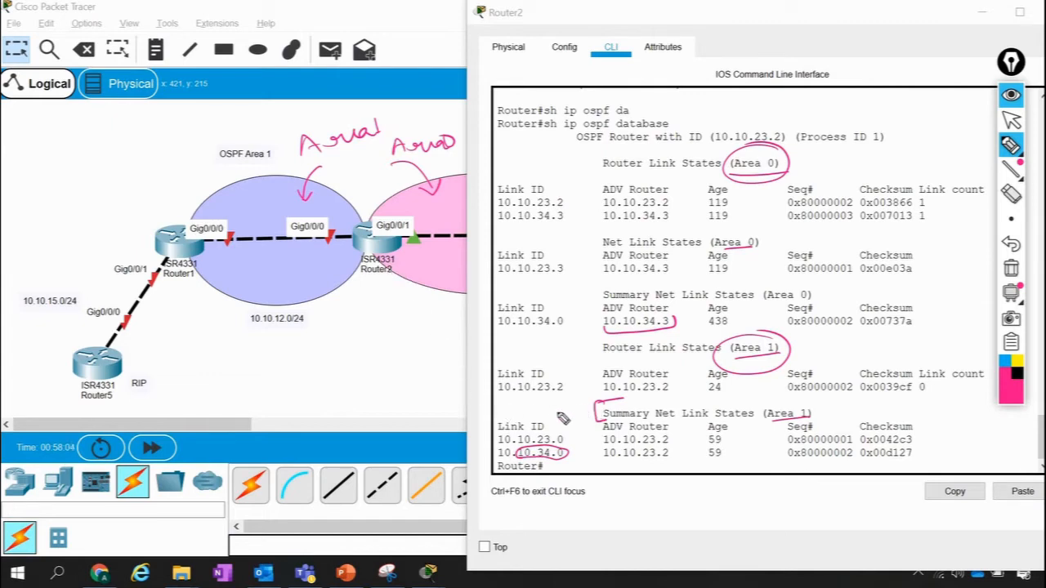
drag(592, 416, 549, 420)
click(1010, 120)
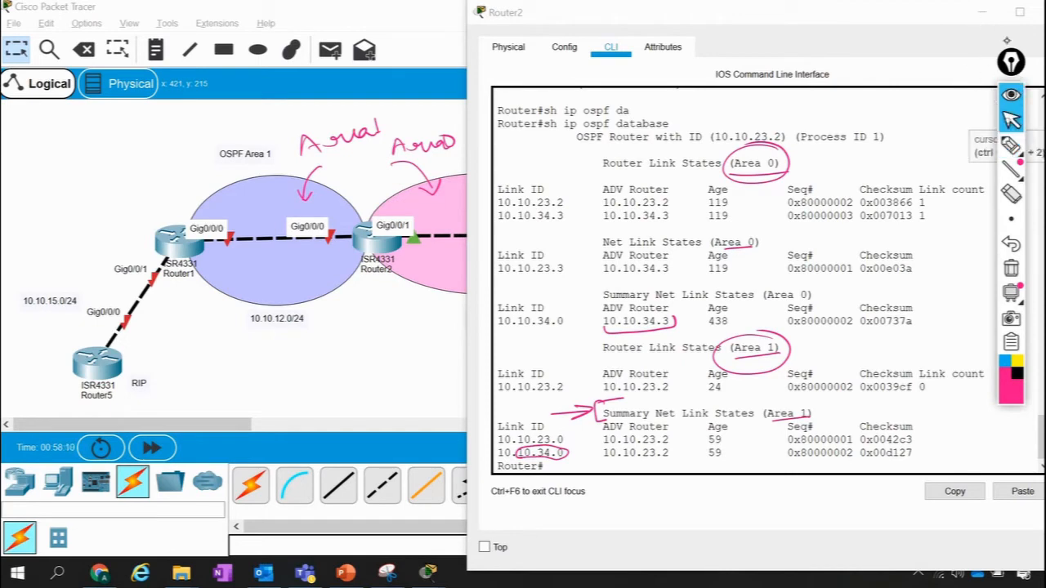
Minimize Router2's window and draw a pen arrow on the topology from Router4 across Area 51 into Area 0.
click(981, 15)
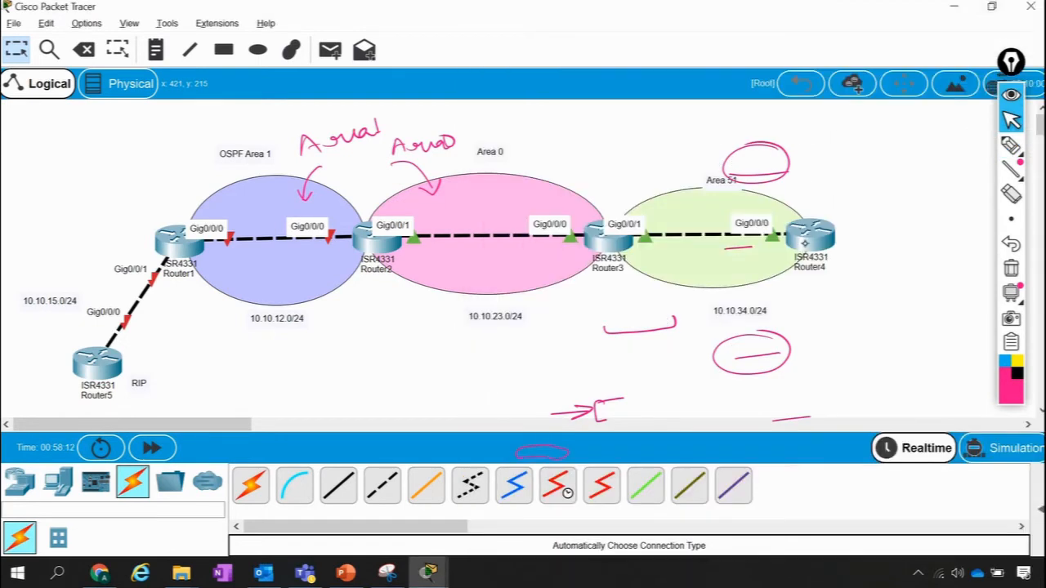
mouse_move(1011, 146)
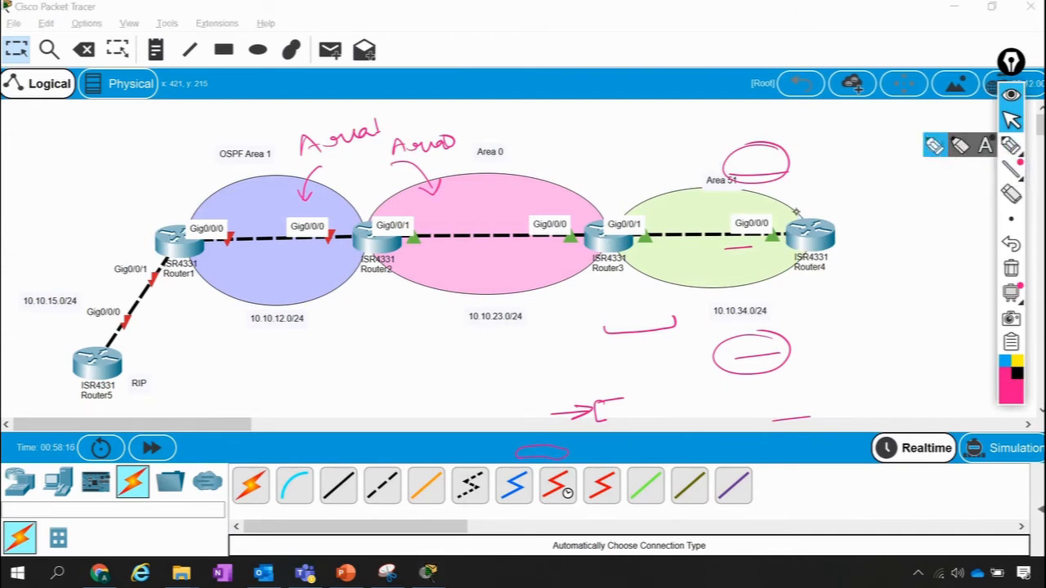
click(821, 198)
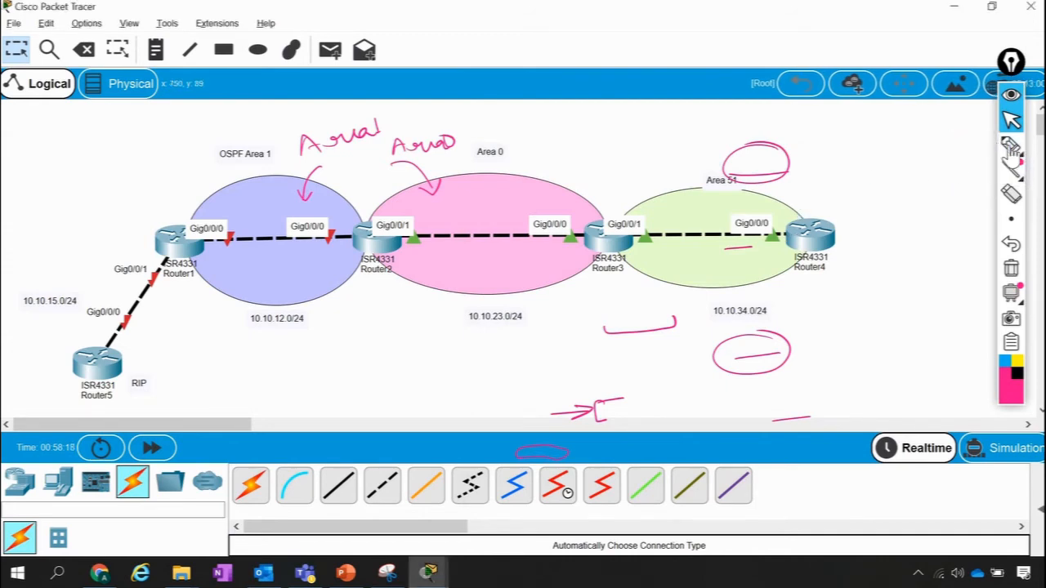
mouse_move(1010, 146)
click(934, 147)
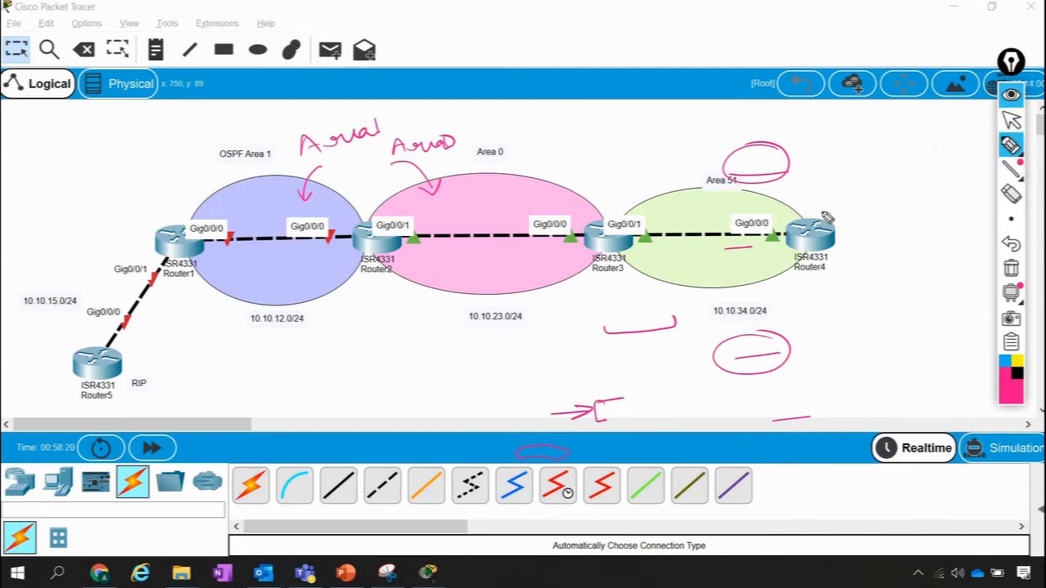
drag(811, 204, 791, 198)
mouse_move(667, 191)
mouse_down()
mouse_move(483, 211)
mouse_move(484, 190)
mouse_up()
drag(479, 189, 501, 210)
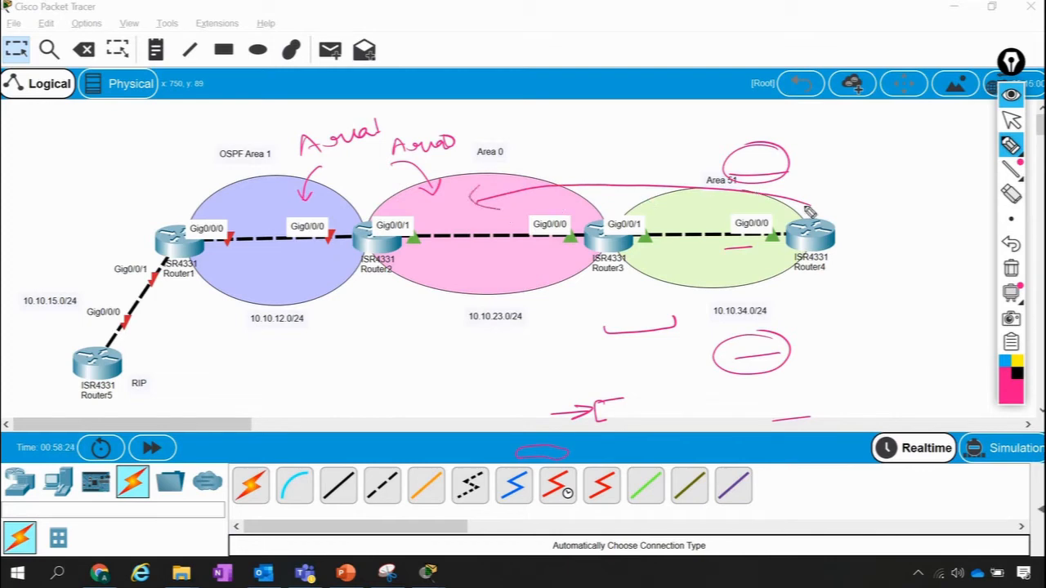
Circle network 10.10.34.0/24 on the topology and handwrite Summary LSA and Type 3 above the arrow crossing from Area 51 into Area 0.
mouse_move(733, 291)
mouse_down()
mouse_move(709, 304)
mouse_move(739, 289)
mouse_up()
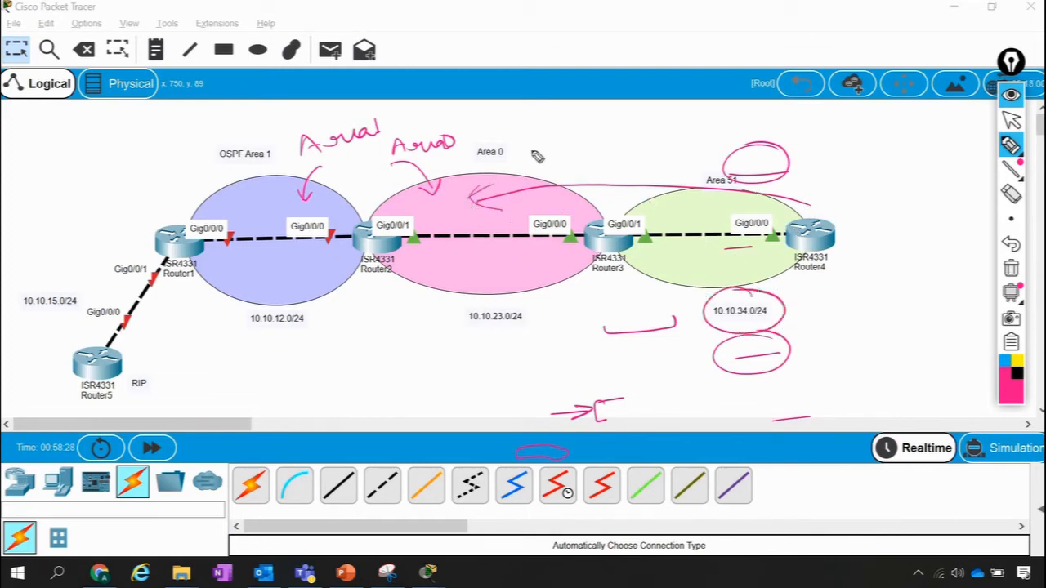
mouse_move(552, 149)
mouse_down()
mouse_move(539, 161)
mouse_move(575, 148)
mouse_move(623, 161)
mouse_move(685, 146)
mouse_move(669, 178)
mouse_up()
mouse_move(587, 168)
mouse_down()
mouse_move(601, 187)
mouse_move(633, 185)
mouse_up()
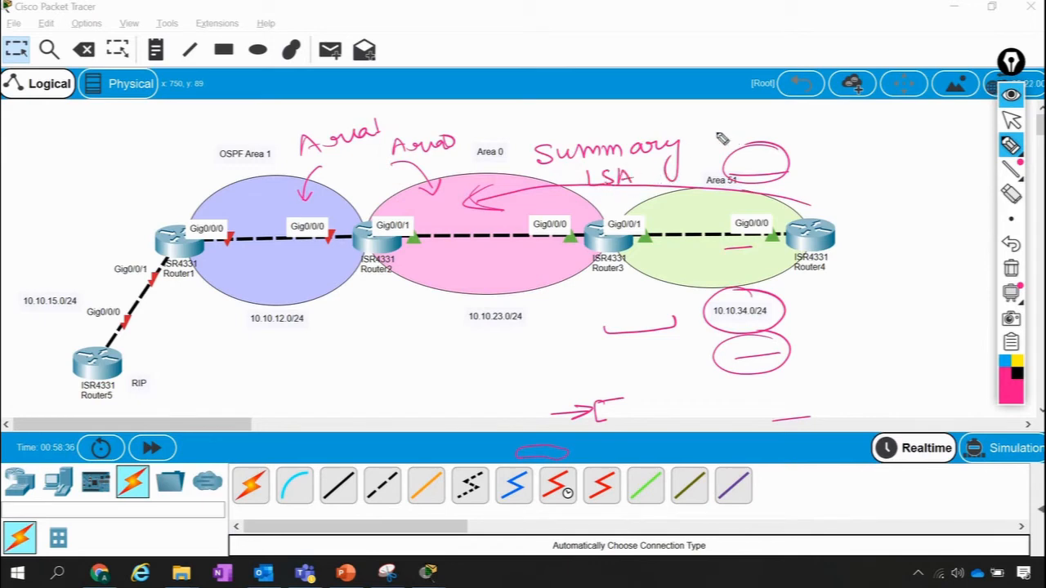
mouse_move(705, 127)
mouse_down()
mouse_move(732, 127)
mouse_move(717, 152)
mouse_move(780, 136)
mouse_up()
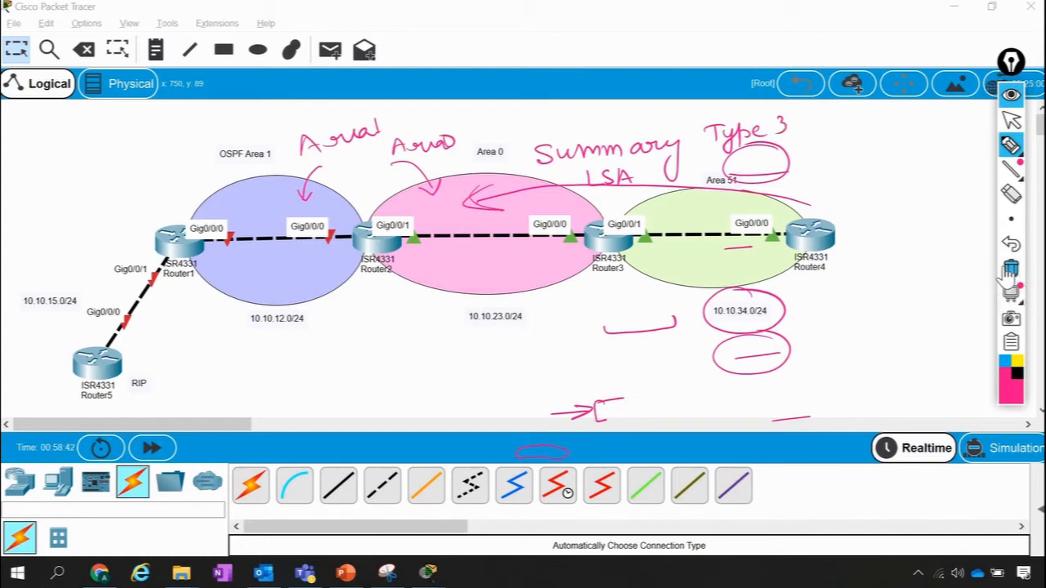
Clear all pen annotations, restore the normal cursor, and open Router1's command line beside the topology.
click(1011, 272)
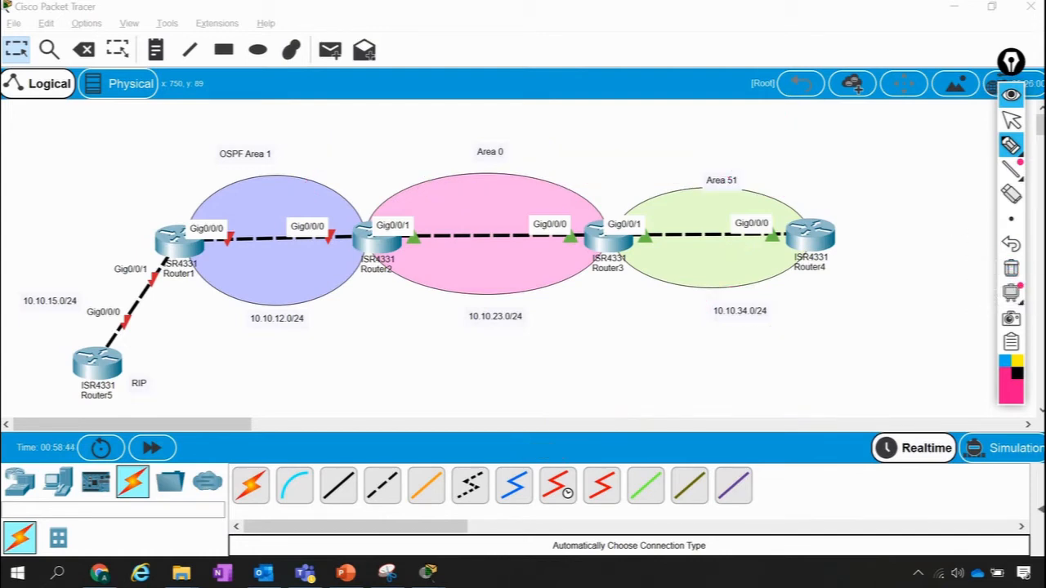
click(1011, 120)
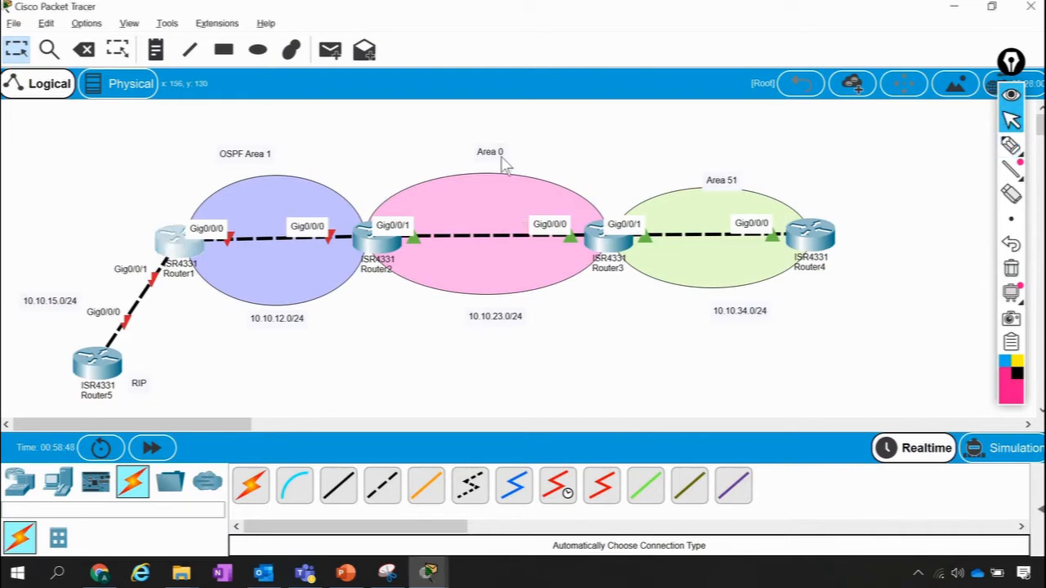
click(173, 239)
click(361, 52)
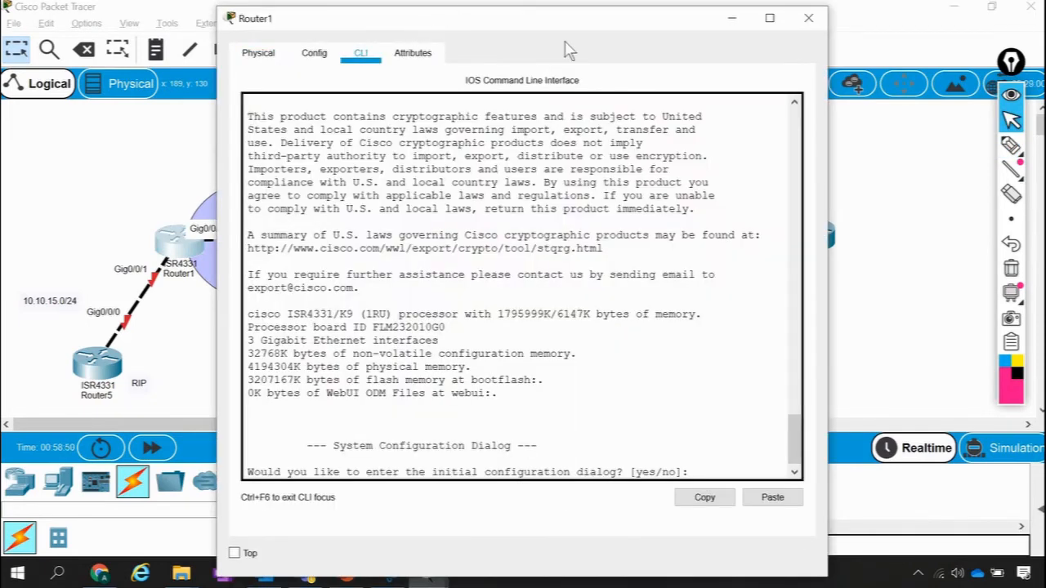
drag(421, 19, 647, 33)
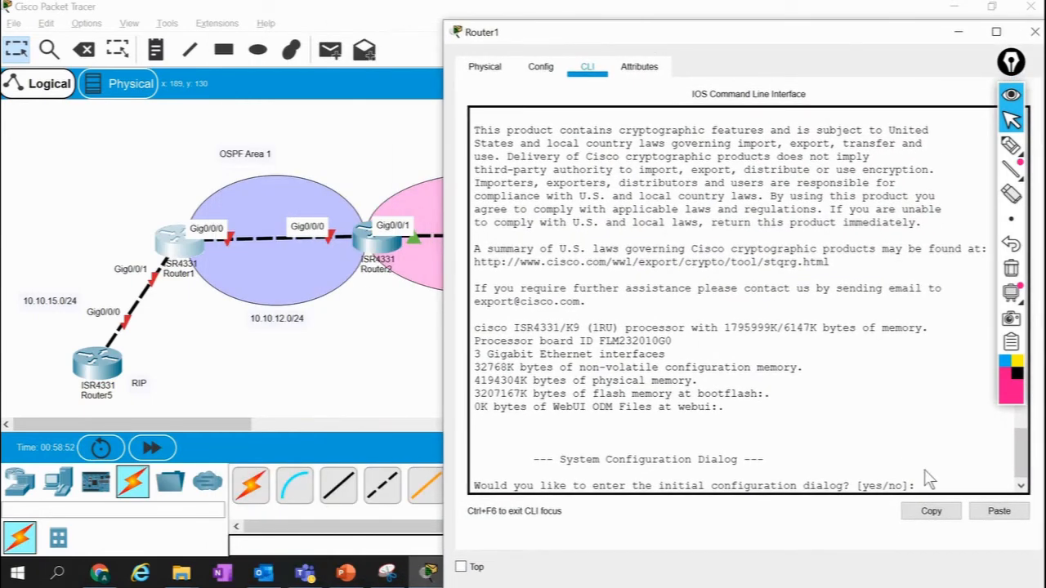
Decline Router1's initial configuration dialog and enter global configuration mode.
text(no)
key(Return)
key(Return)
text(en)
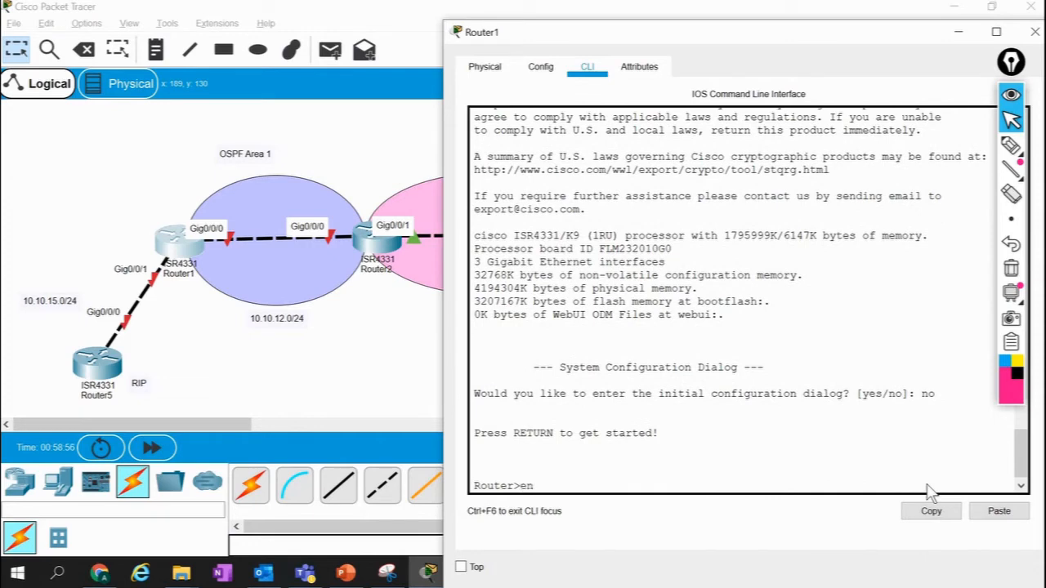
key(Return)
text(config t)
key(Return)
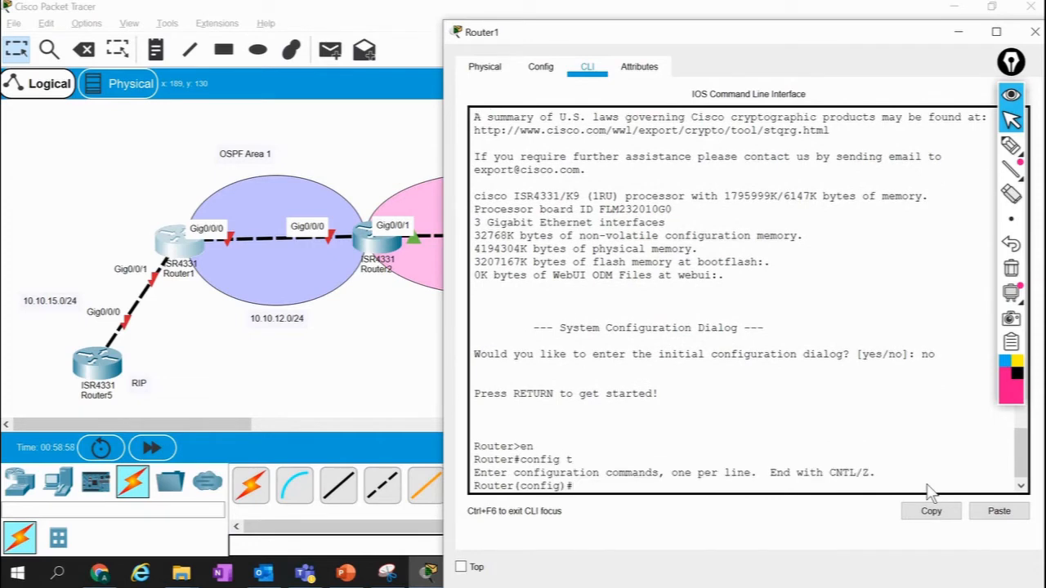
text(ip ad)
key(Tab)
text(d)
key(Tab)
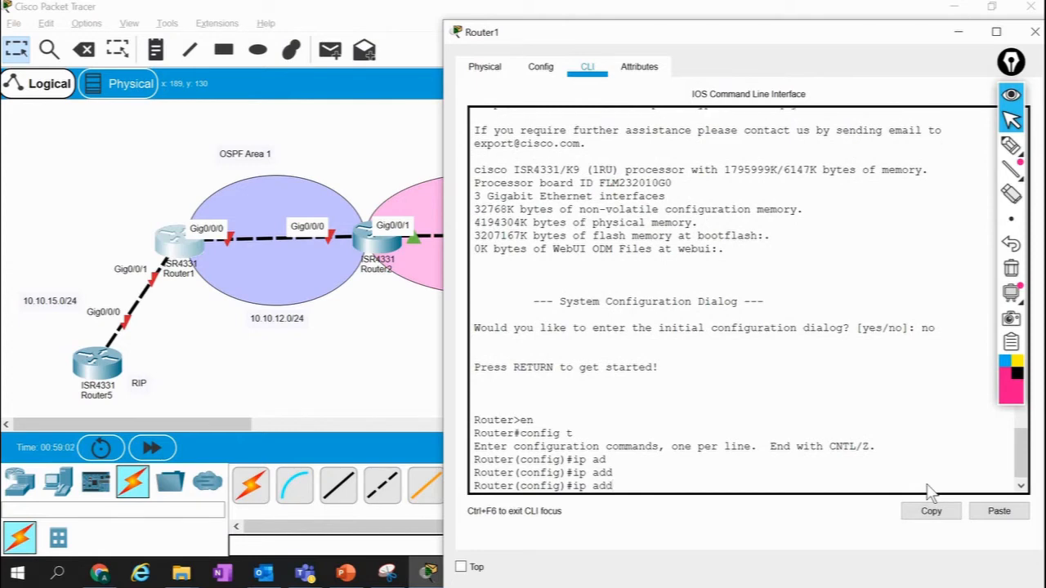
key(BackSpace)
key(BackSpace)
key(BackSpace)
key(BackSpace)
key(BackSpace)
Assign IP address 10.10.12.1 with mask 255.255.255.0 to Router1's interface g0/0/0.
text(nt)
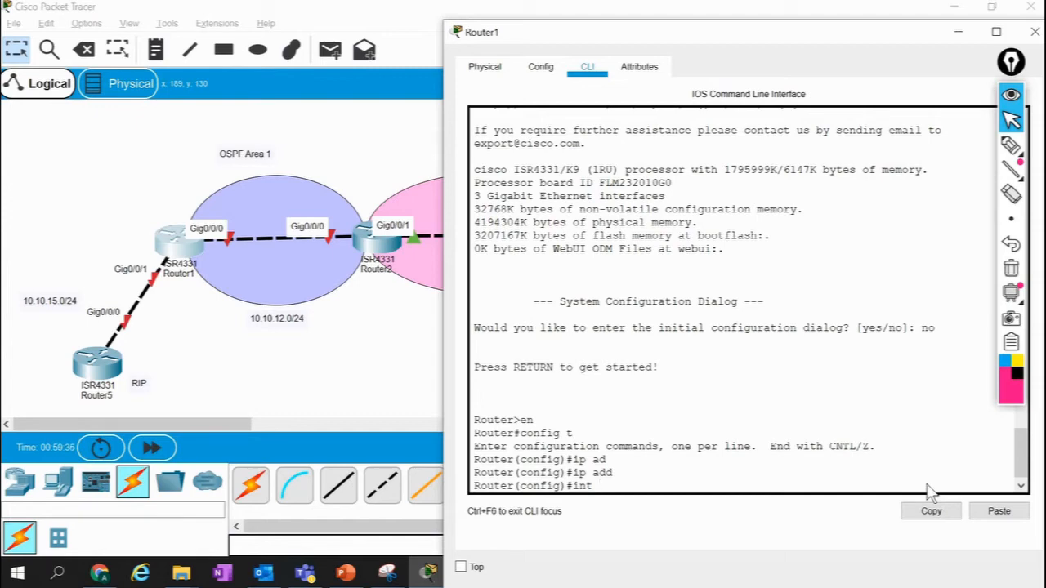
text(g0/0/0)
key(Return)
text(ip add)
key(Tab)
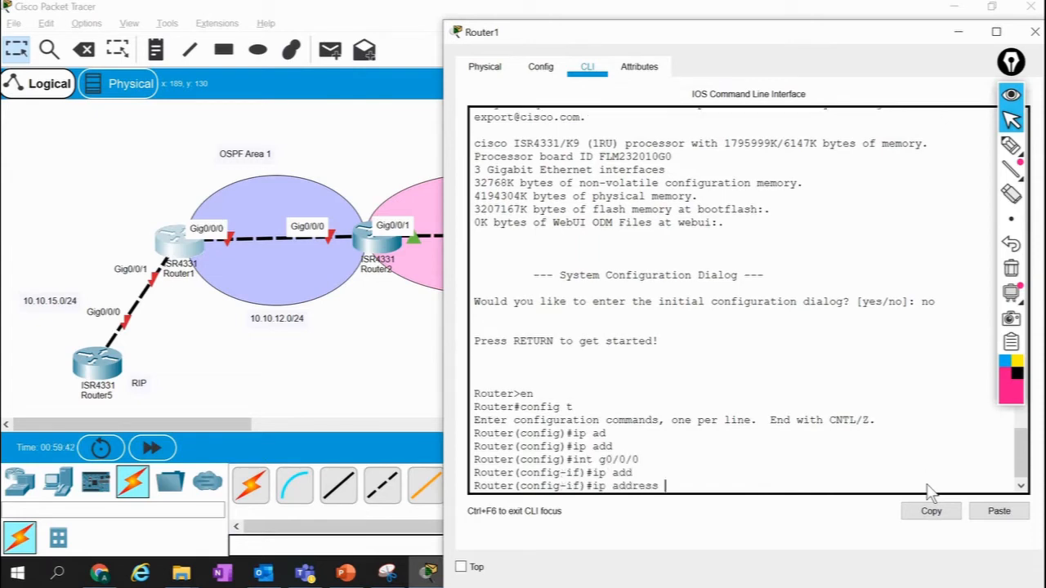
text(10.10.12.1)
key(Return)
key(Up)
text(2)
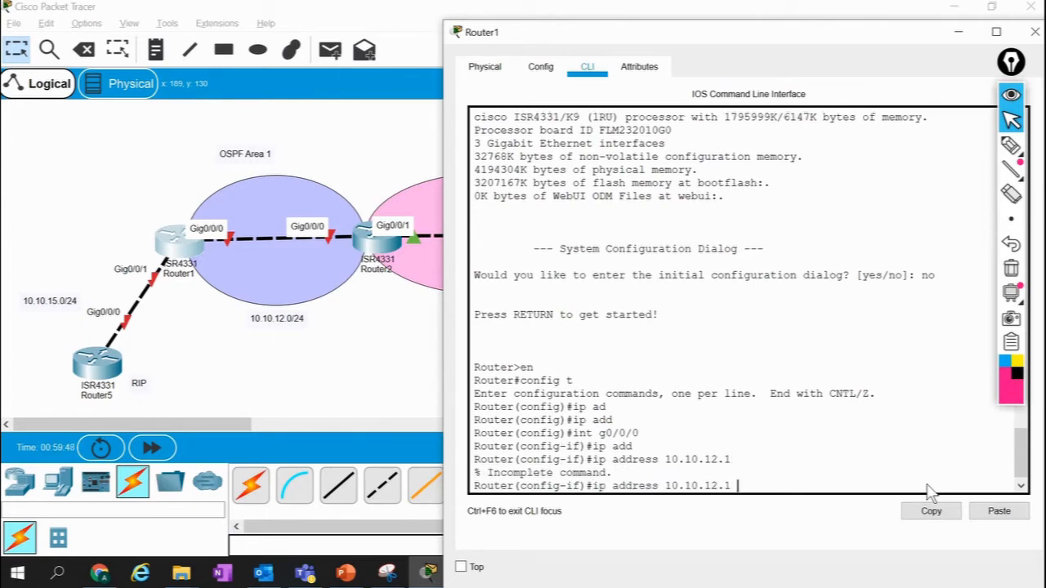
text(55.255.255.)
text(0)
key(Return)
Bring up Router1's g0/0/0 interface with no shut.
text(no)
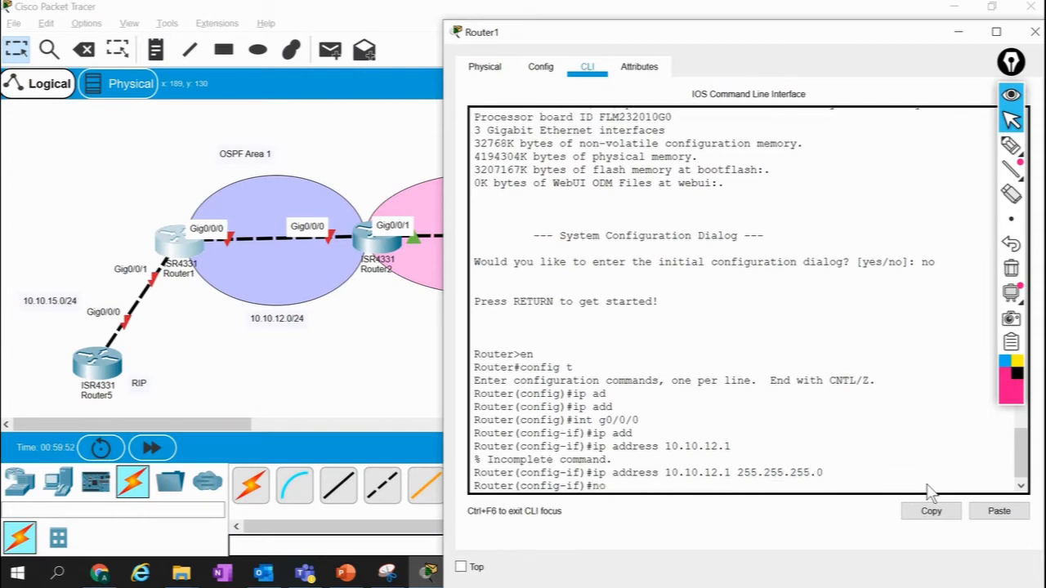
text( shut)
key(Return)
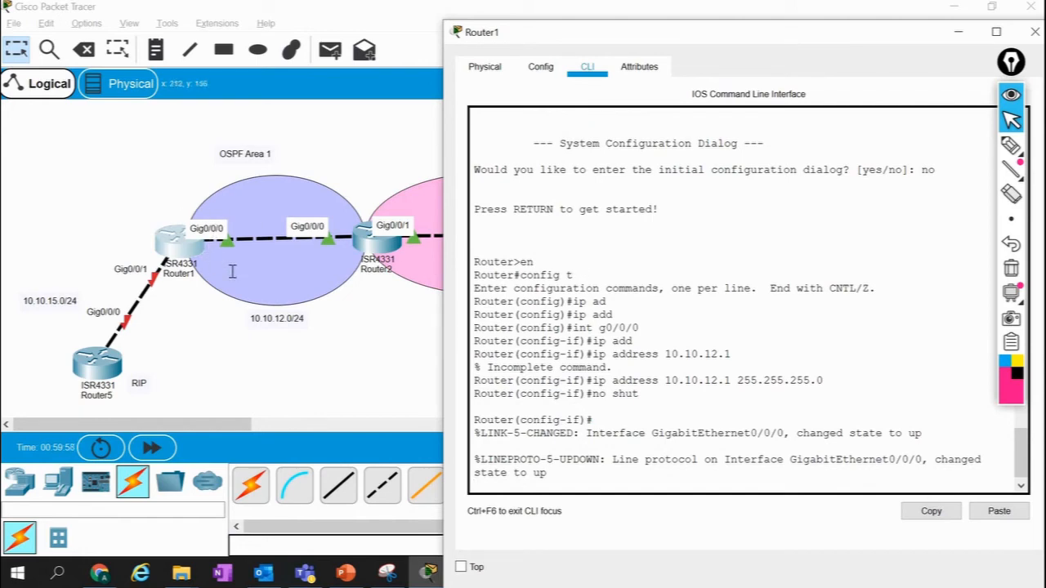
key(Return)
key(Return)
Enable OSPF process 1 in area 1 on Router1's g0/0/0 interface.
text(ip sc)
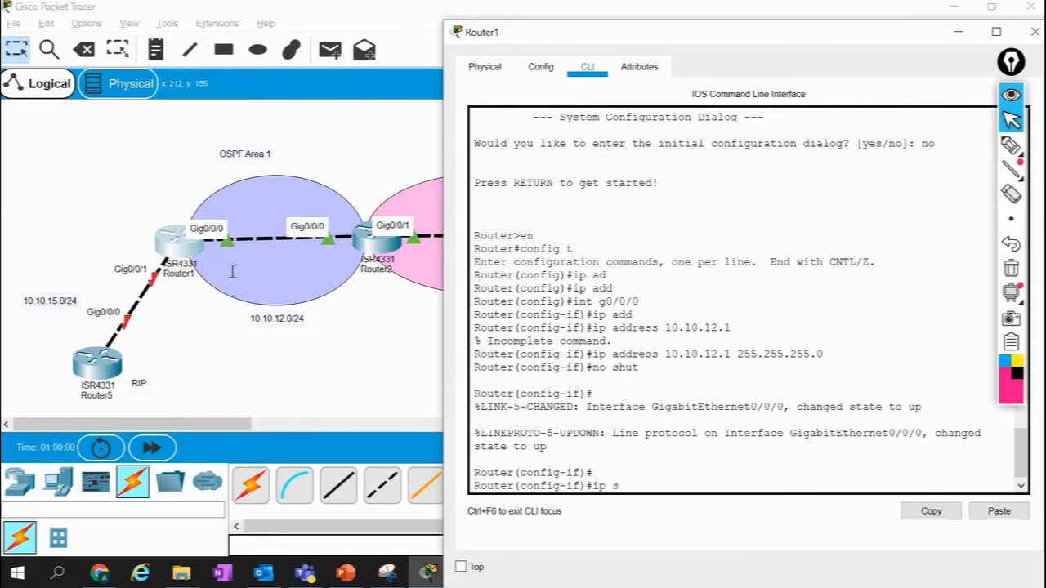
key(BackSpace)
key(BackSpace)
text(ospf 1 area 1)
key(Return)
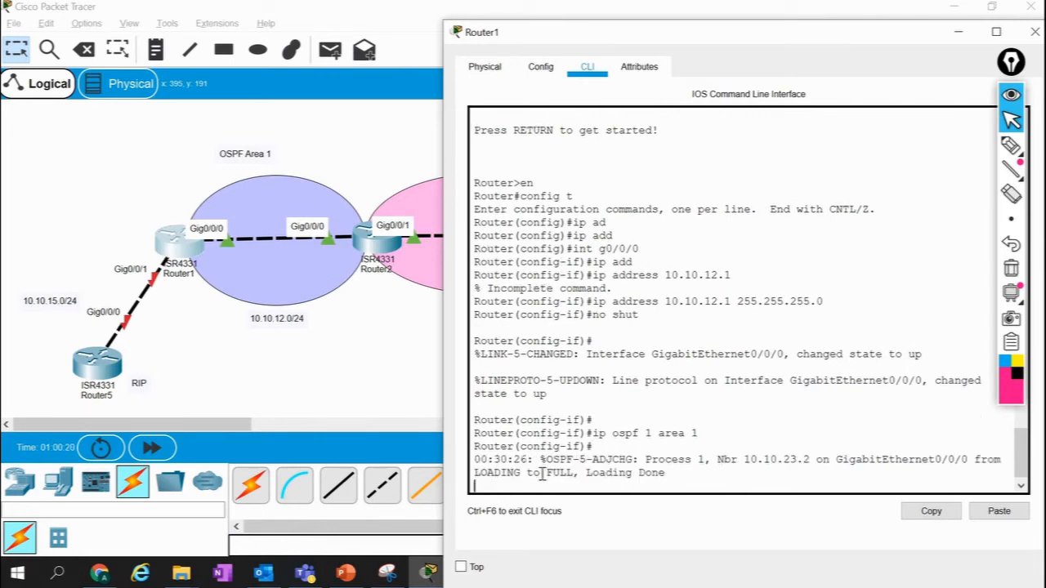
key(Return)
key(Return)
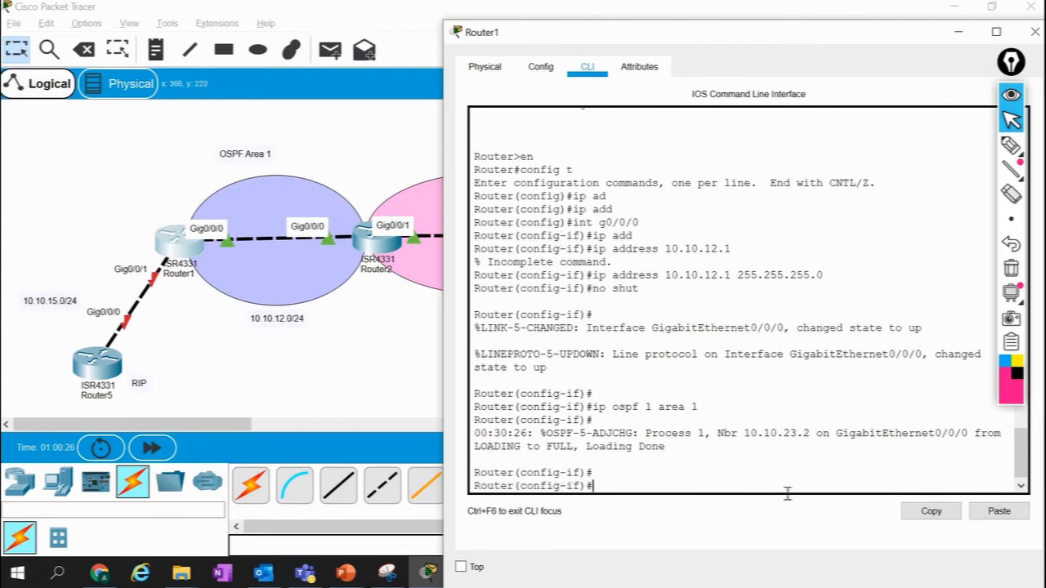
Assign IP address 10.10.15.1 with mask 255.255.255.0 to Router1's interface g0/0/1.
text(int g0/0/1)
key(Return)
text(ip add)
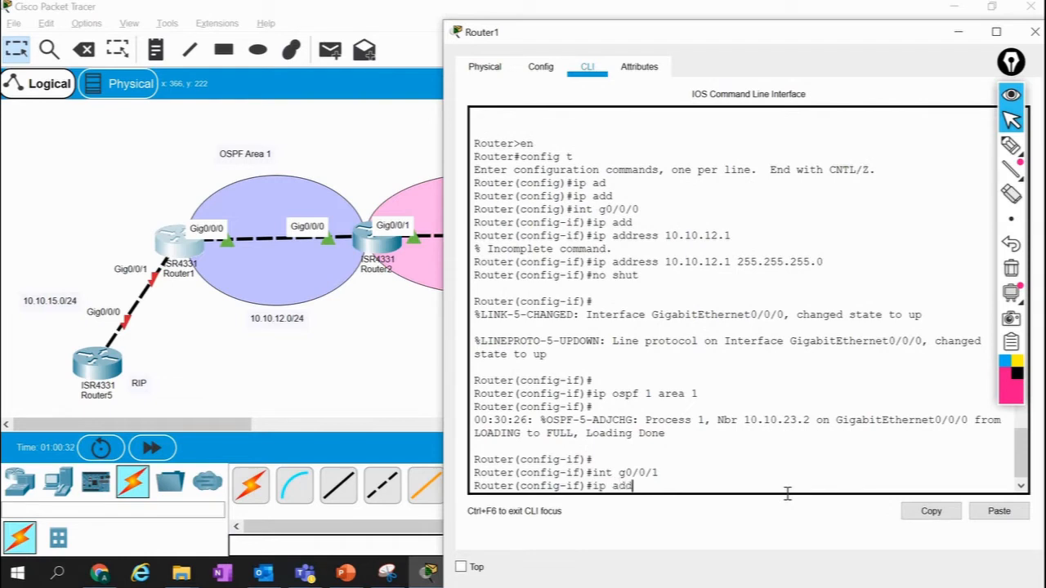
key(Tab)
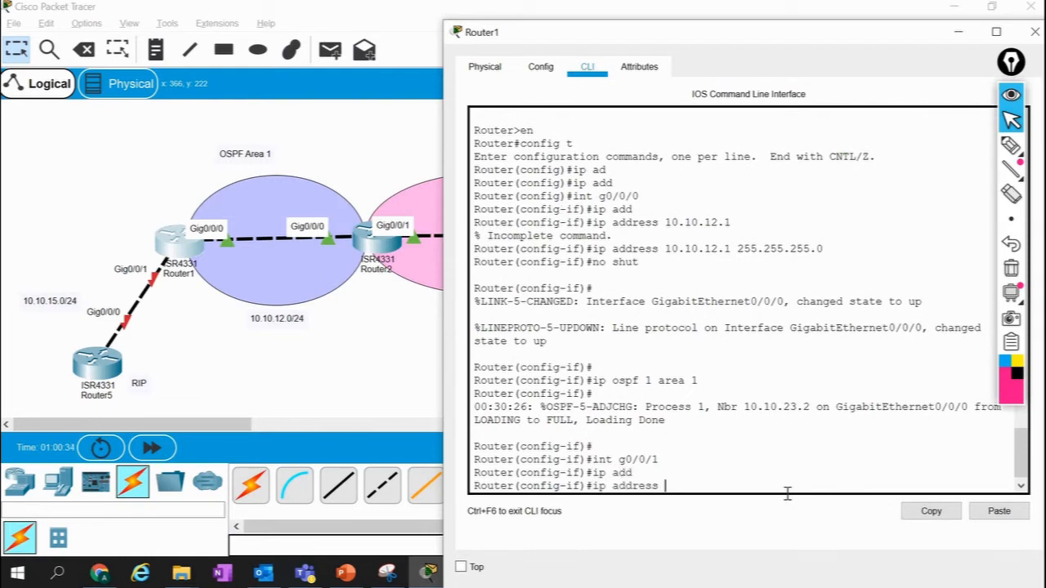
text(10.10.15.1)
key(Return)
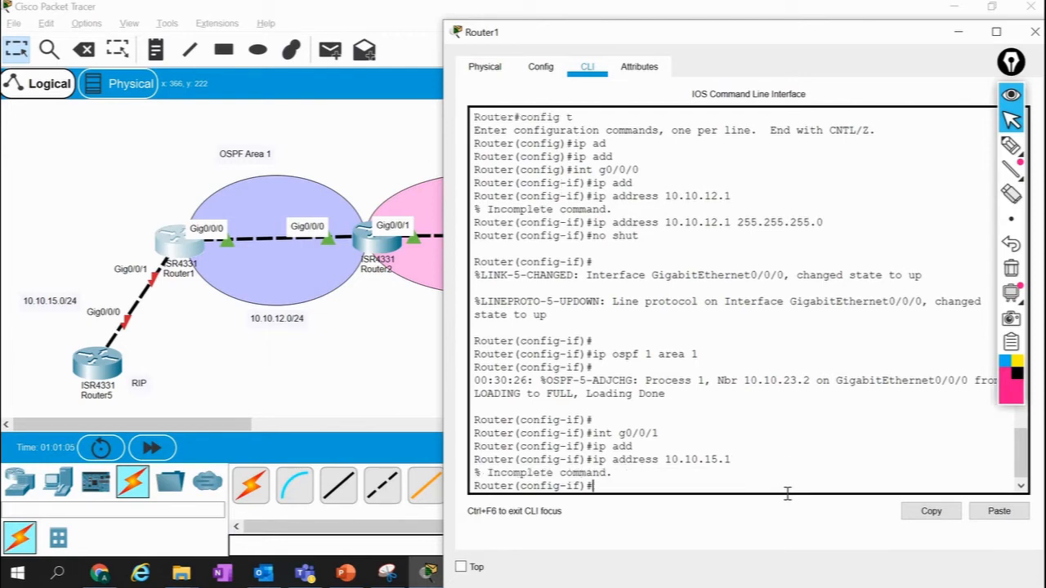
key(Up)
text(2)
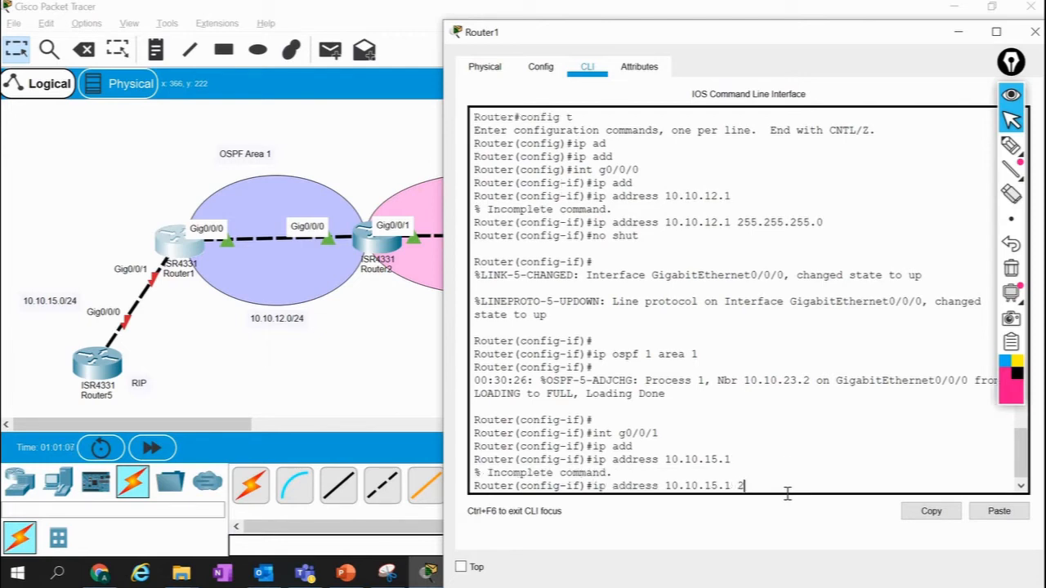
text(55.255.255.)
text(0)
key(Return)
Bring up Router1's g0/0/1 interface with no shut and return to global configuration mode.
text(no shut)
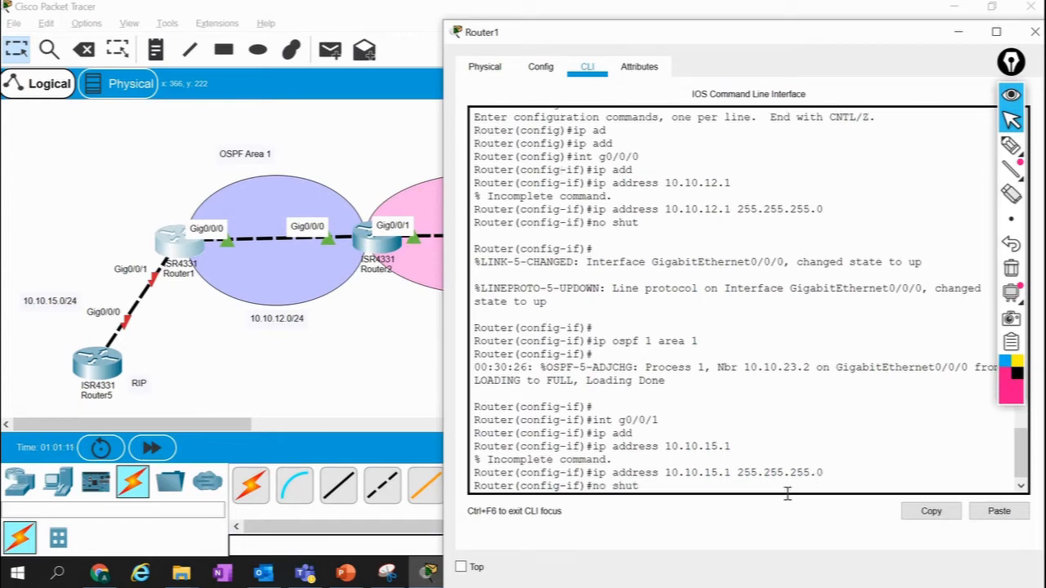
key(Return)
key(Return)
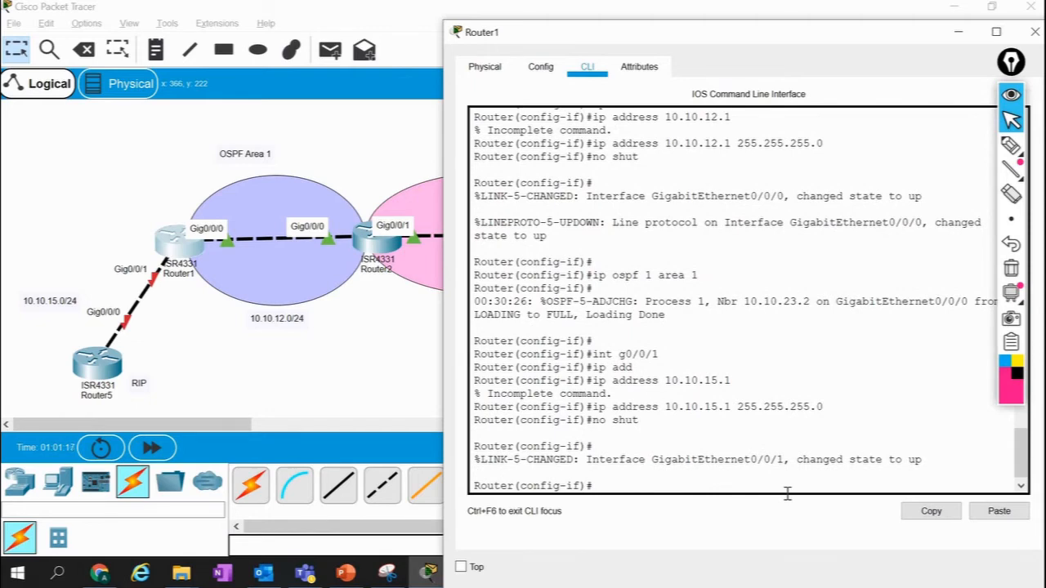
text(exit)
key(Return)
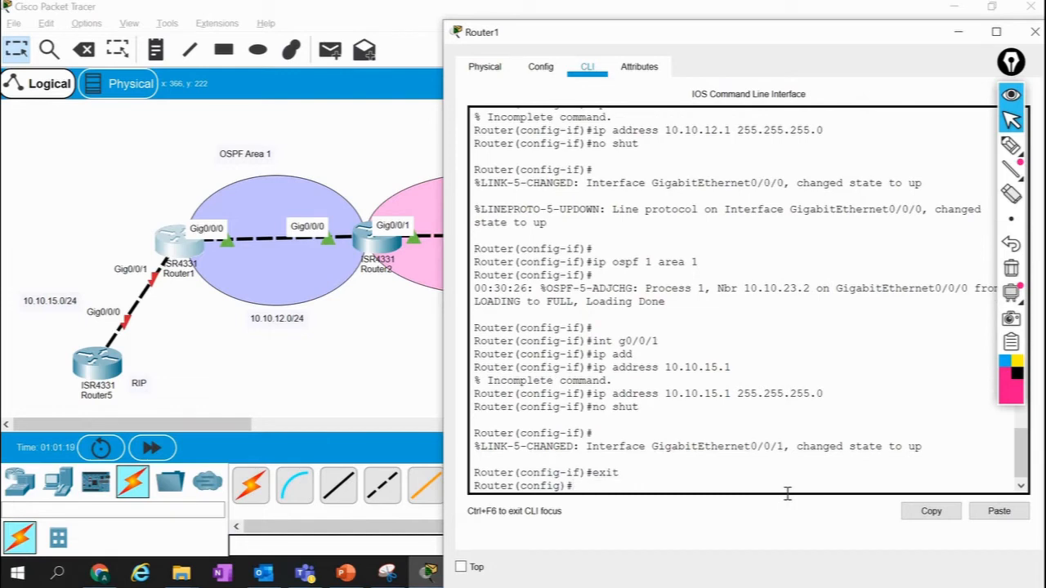
Start the RIP routing process on Router1 and set it to version 2.
text(router rip)
key(Return)
text(ver)
key(Tab)
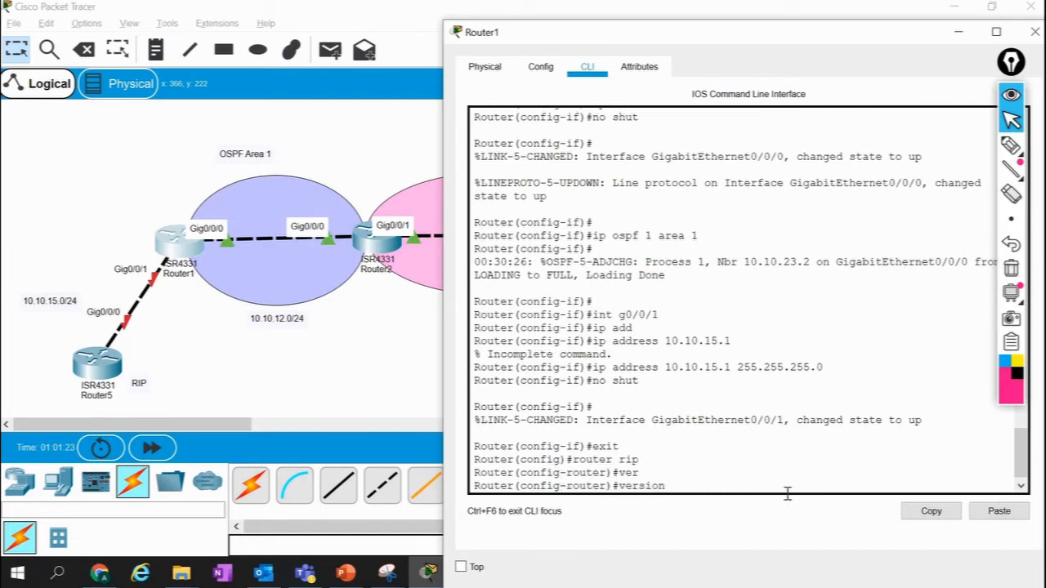
text(2)
key(Return)
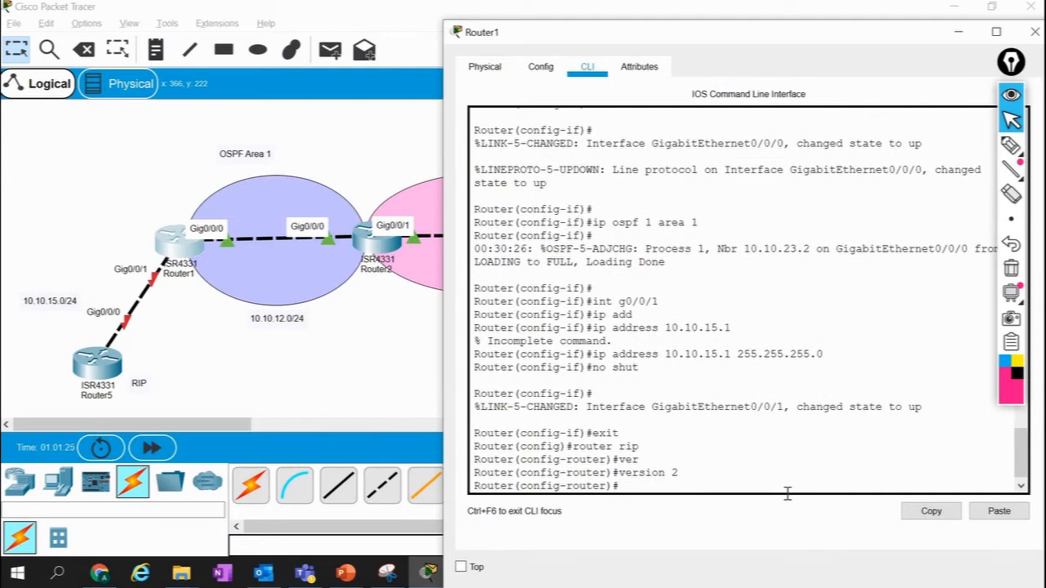
Advertise network 10.10.15.0 in Router1's RIP process.
text(net)
key(Tab)
text(10)
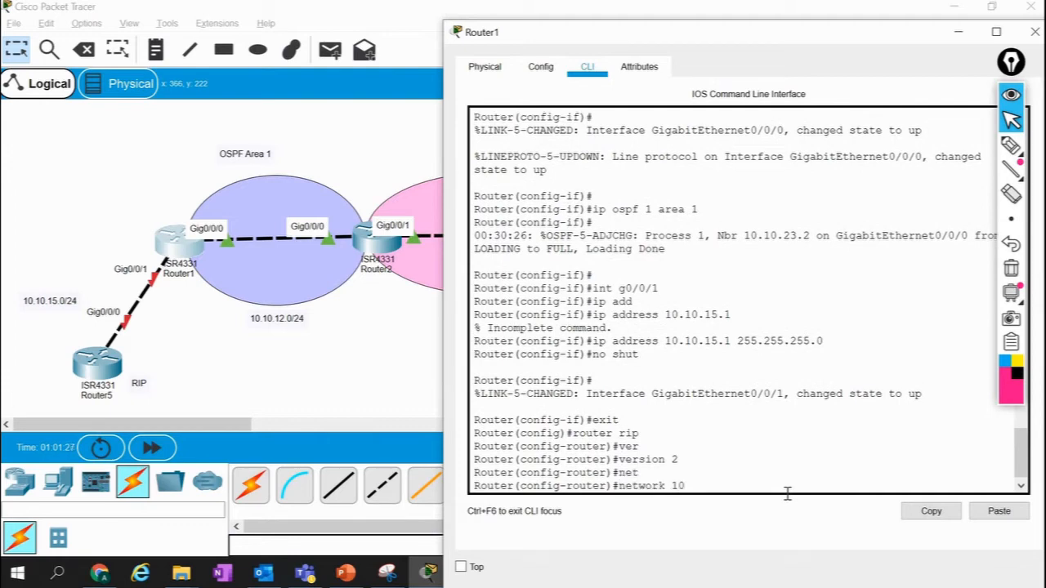
text(.10.15.0)
key(Return)
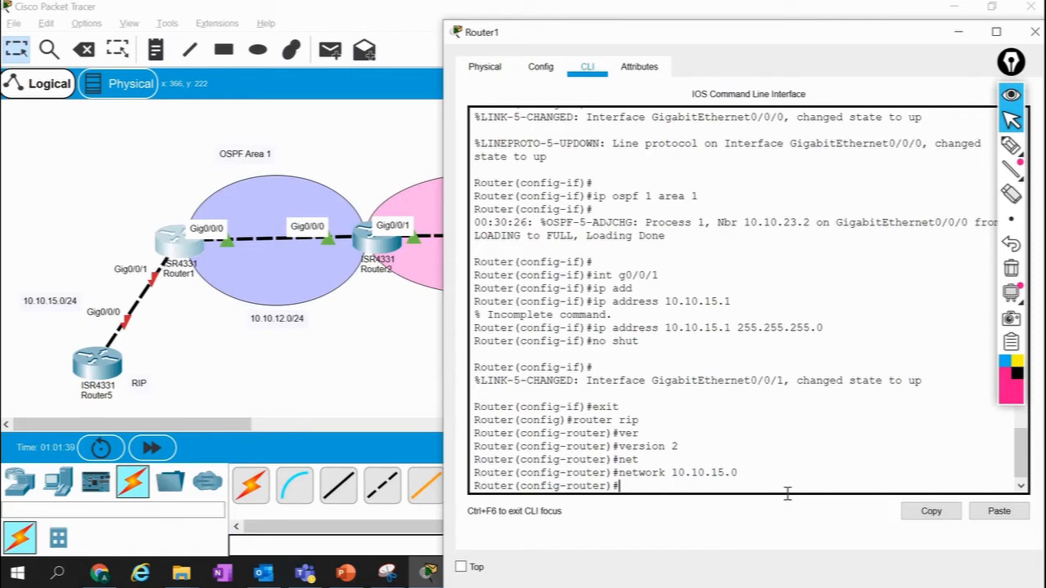
Disable RIP auto-summary on Router1 and return to privileged EXEC mode.
text(no aut)
key(Tab)
key(Return)
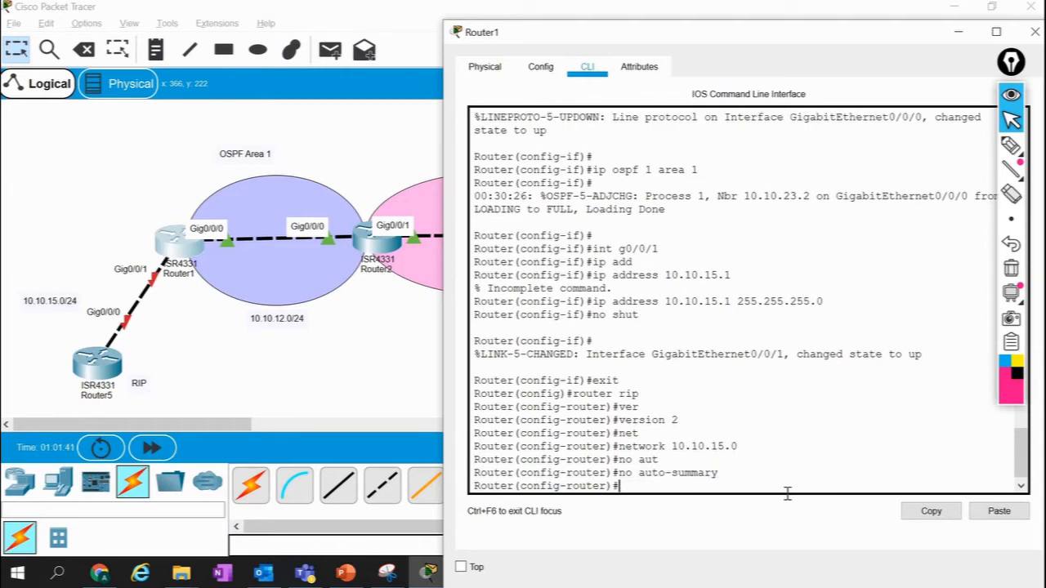
text(ex)
text(nd)
key(Return)
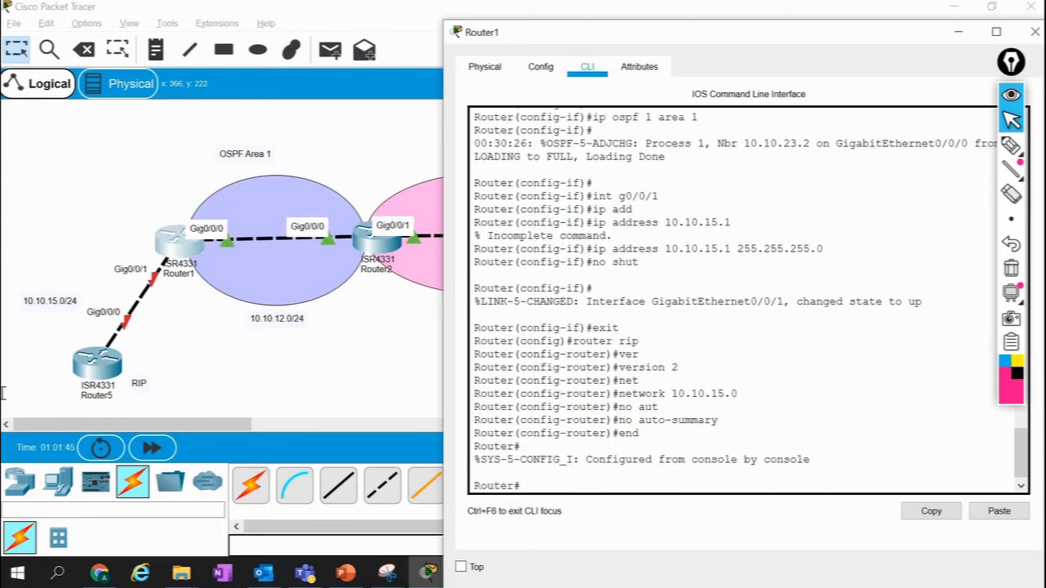
Open Router5's command line, decline the initial configuration dialog, and enter global configuration mode.
click(97, 366)
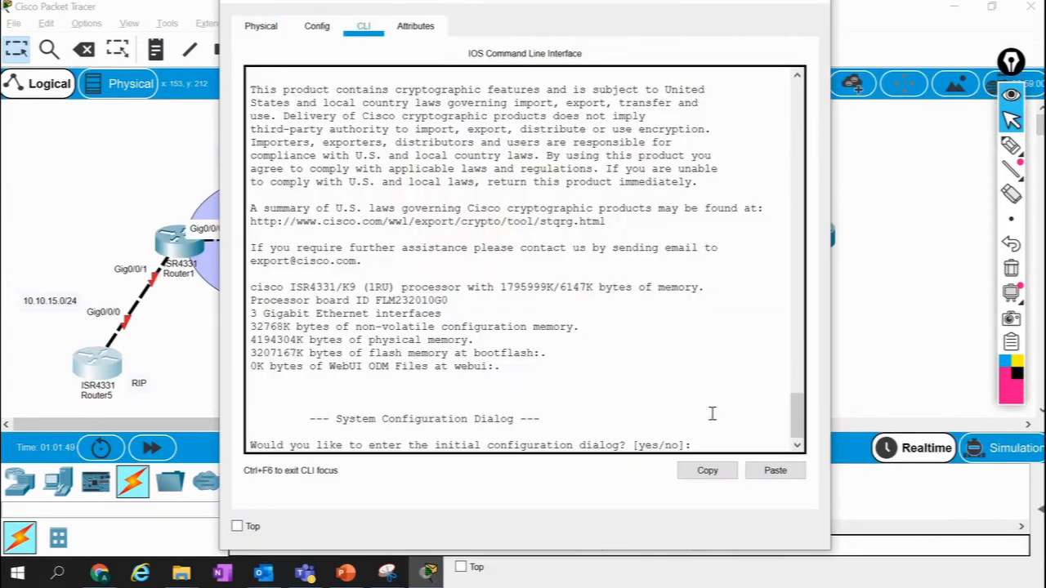
text(no)
key(Return)
key(Return)
key(Return)
text(en)
key(Return)
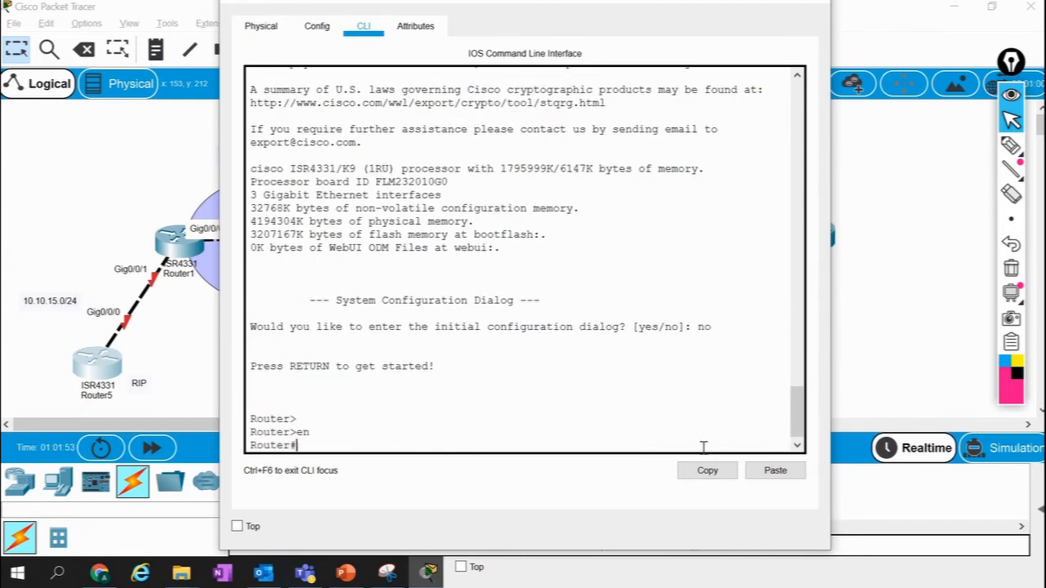
text(config )
text(t)
key(Return)
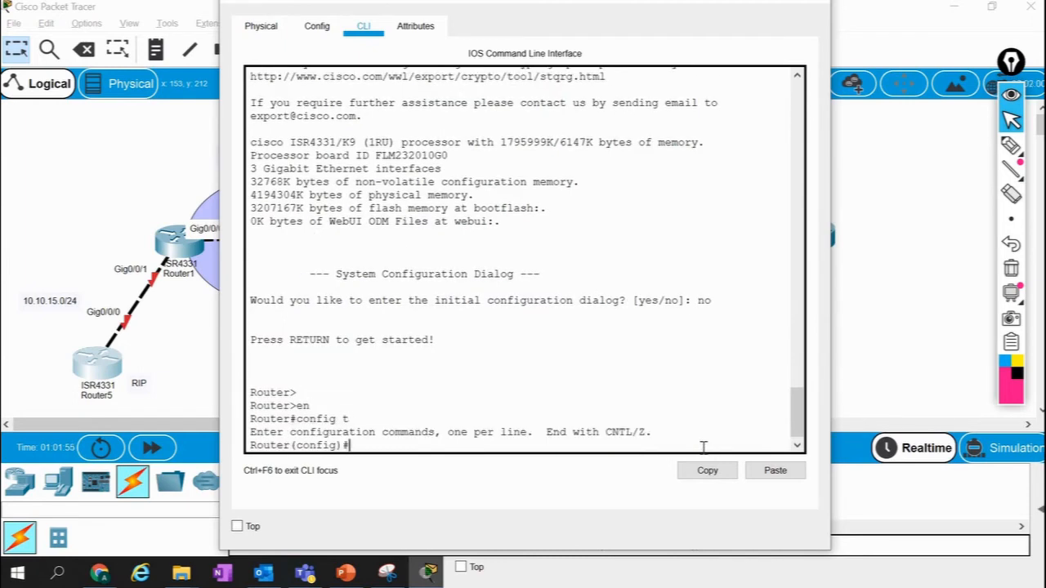
Assign IP address 10.10.15.5 with mask 255.255.255.0 to Router5's GigabitEthernet0/0/0 interface.
text(int g0/0/0)
key(Return)
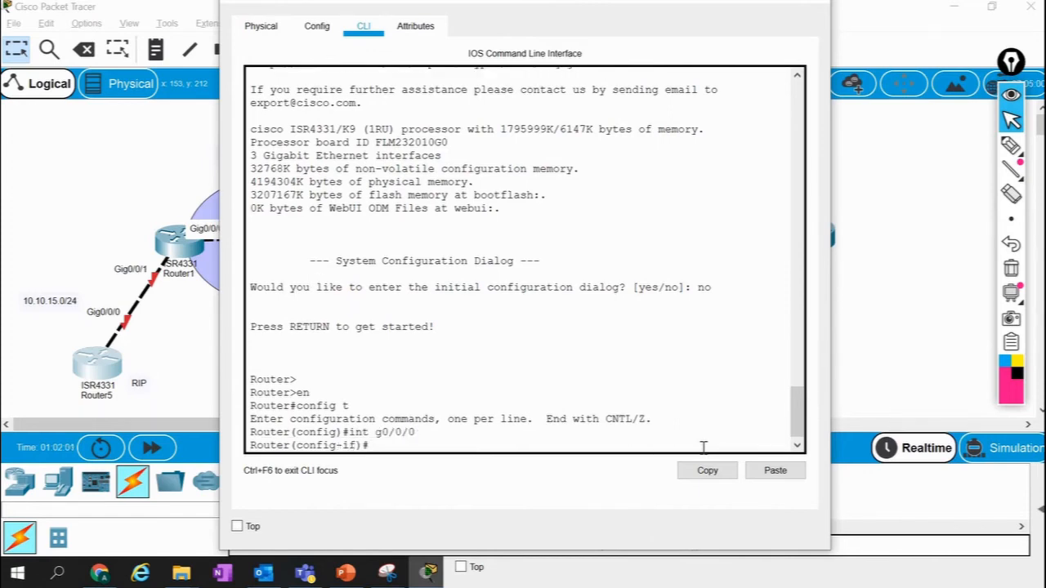
text(ip ad)
key(Tab)
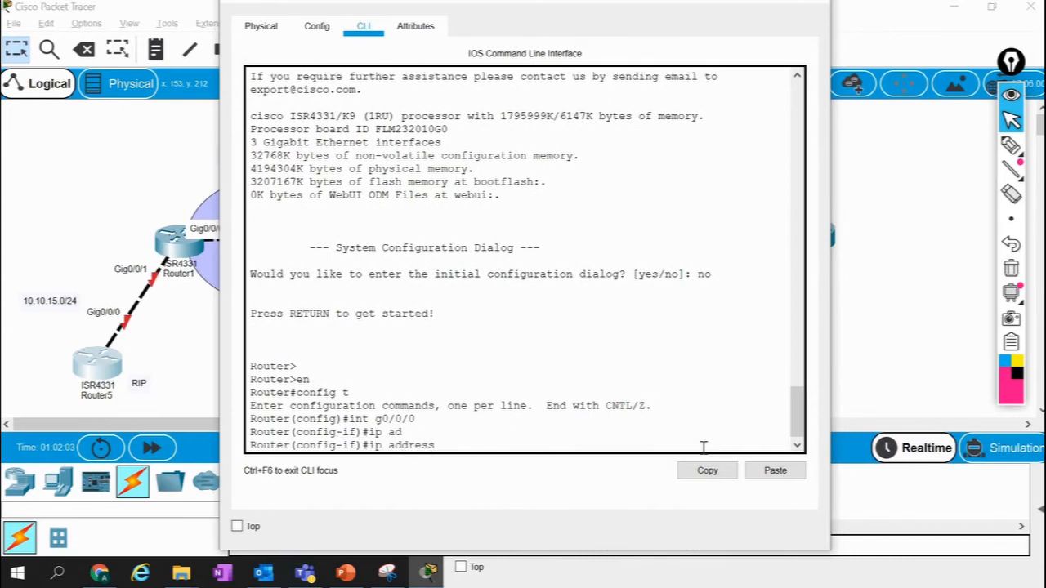
text(10.1)
key(BackSpace)
text(.10.15.5 255.255.255.)
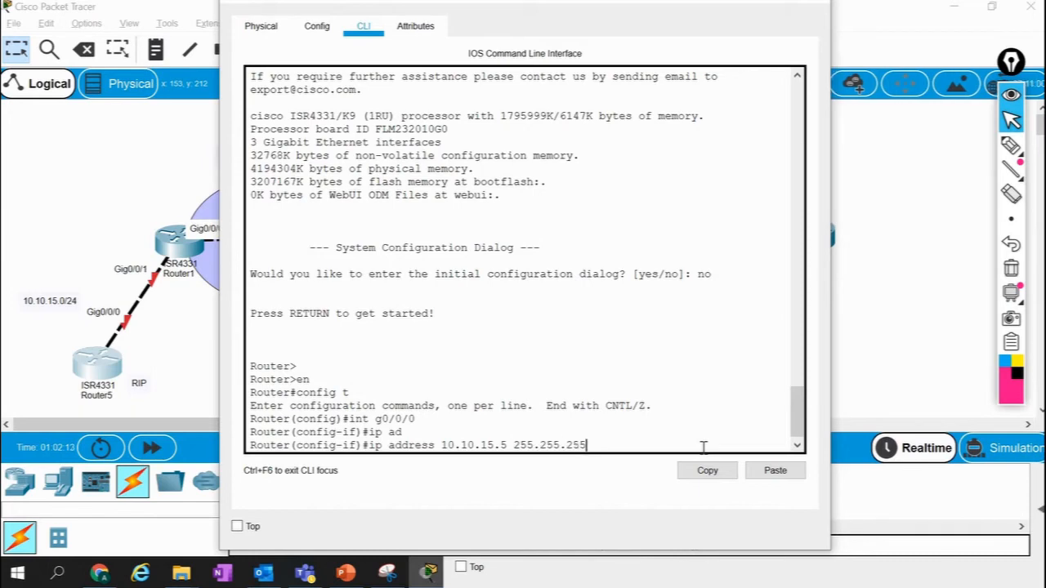
text(0)
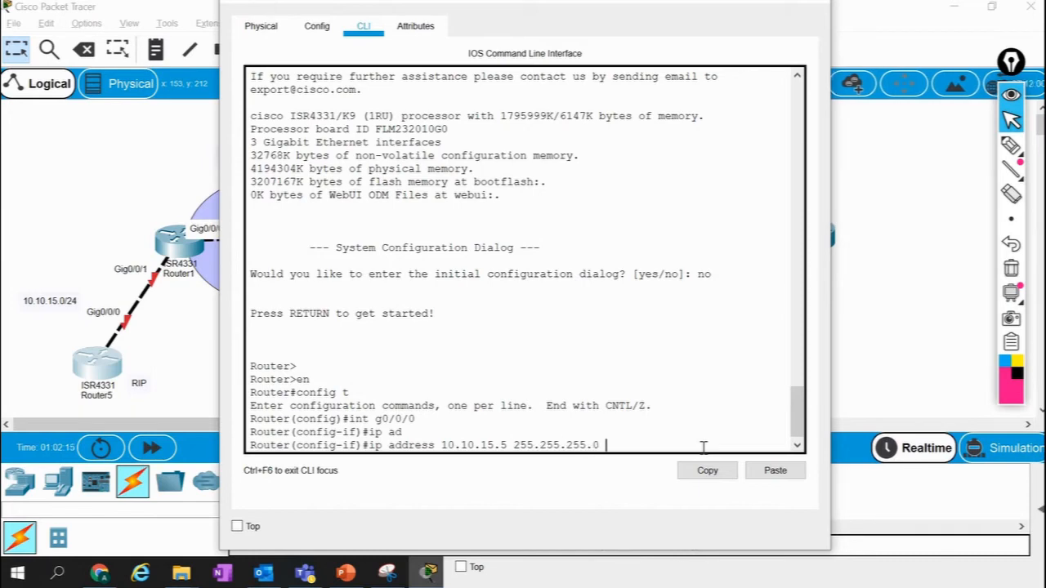
key(Return)
Enable Router5's GigabitEthernet0/0/0 interface with the no shut command.
text(no shut)
key(Return)
key(Return)
key(Return)
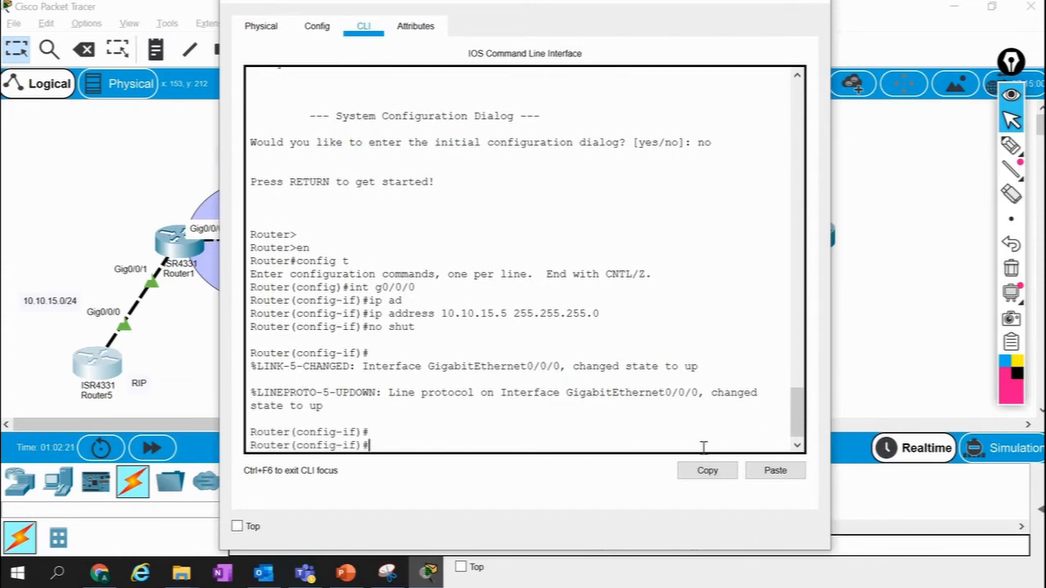
Create loopback interface lo0 on Router5.
text(ex)
key(BackSpace)
key(BackSpace)
text(int l0)
key(BackSpace)
text(o0)
key(Return)
Assign 5.5.5.5 with mask 255.255.255.255 to Router5's loopback interface and return to privileged EXEC mode.
text(ip a)
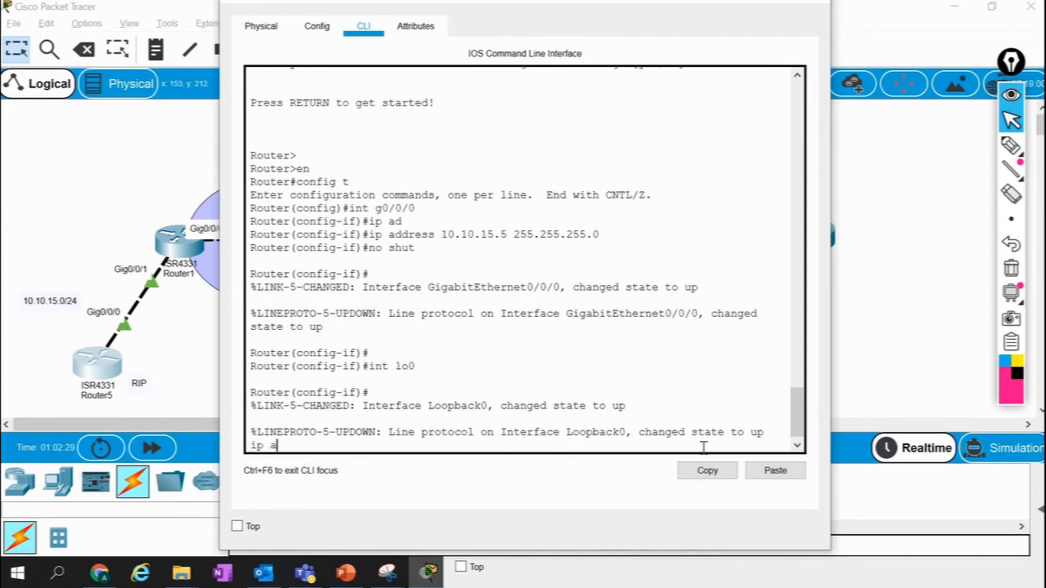
text(ddress )
text(4)
text(.5.5.5)
text( 255.255)
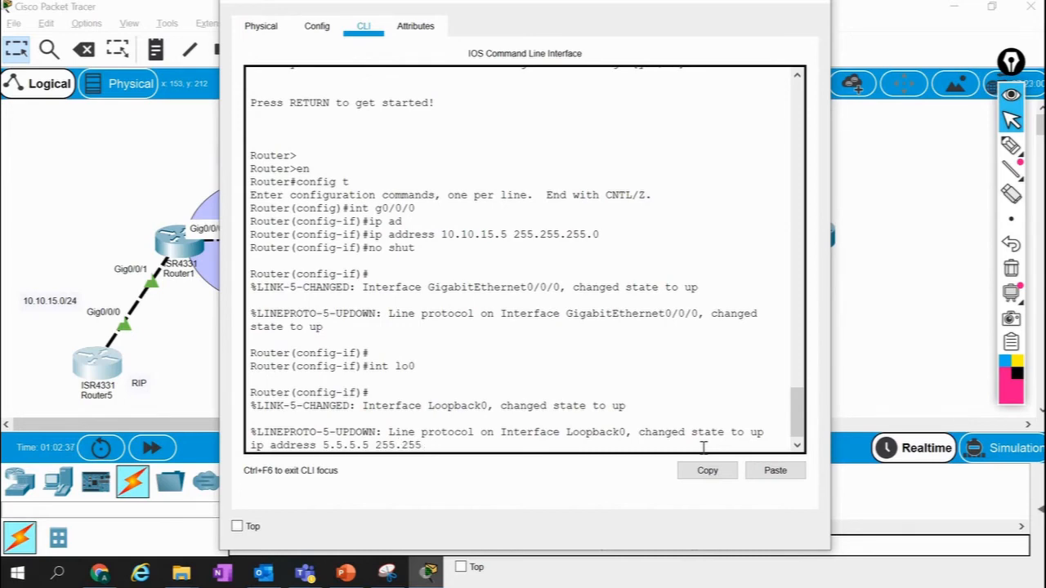
text(.255.255)
key(Return)
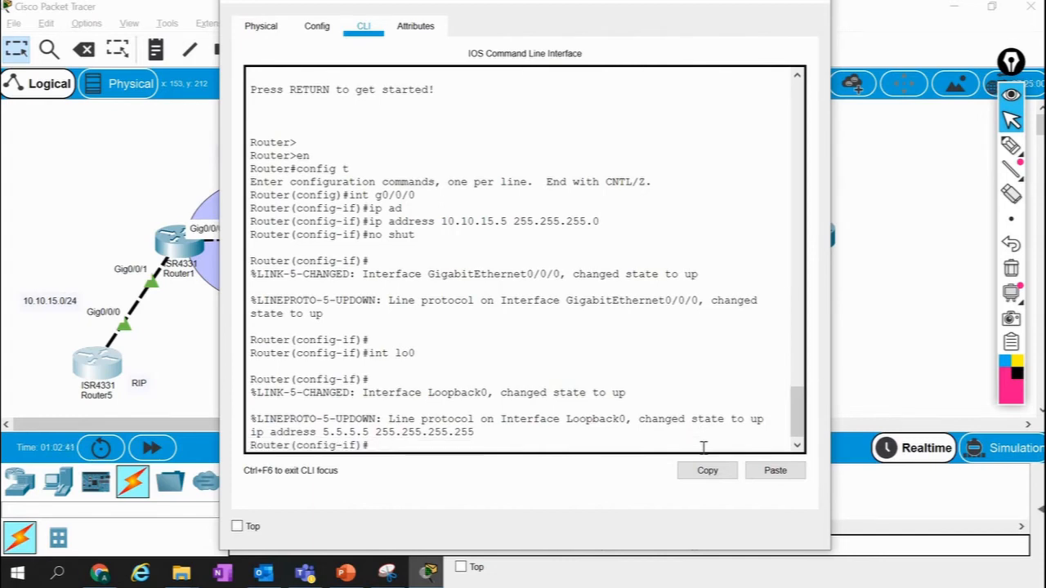
text(end)
key(Return)
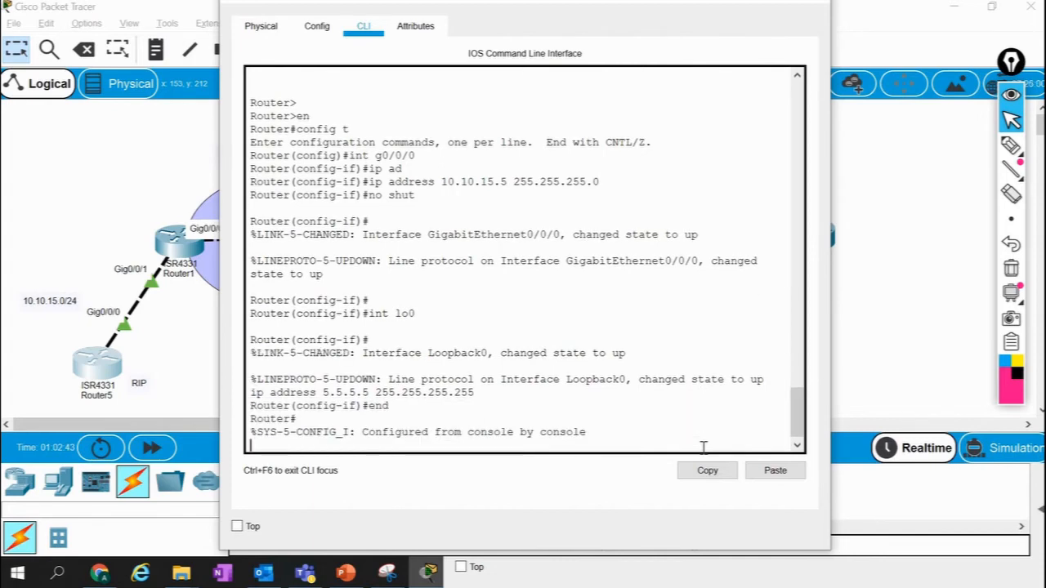
key(Return)
Start the RIP routing process on Router5 and set it to version 2.
text(c)
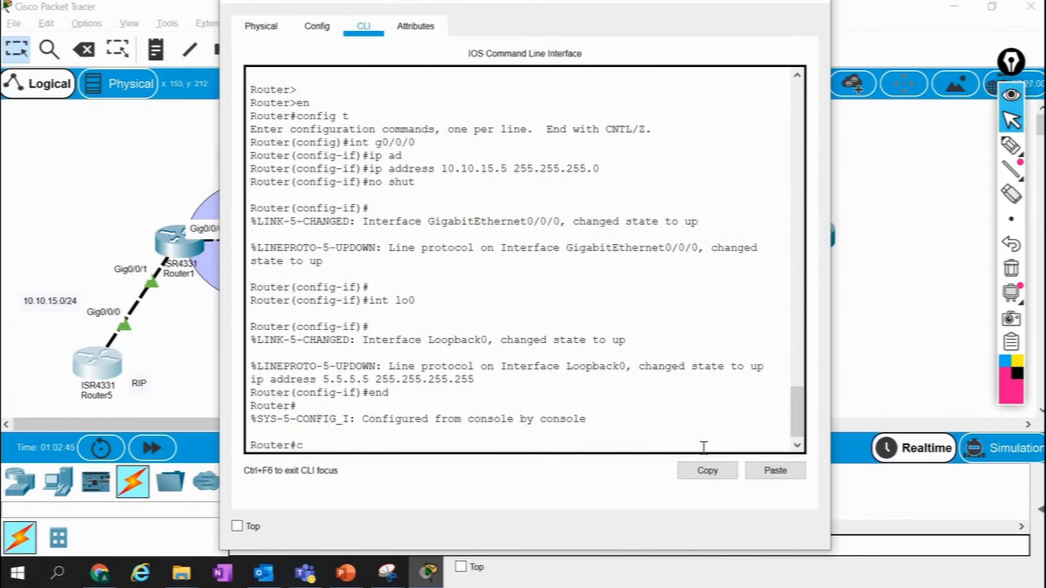
text(onfig t)
key(Return)
text(rou)
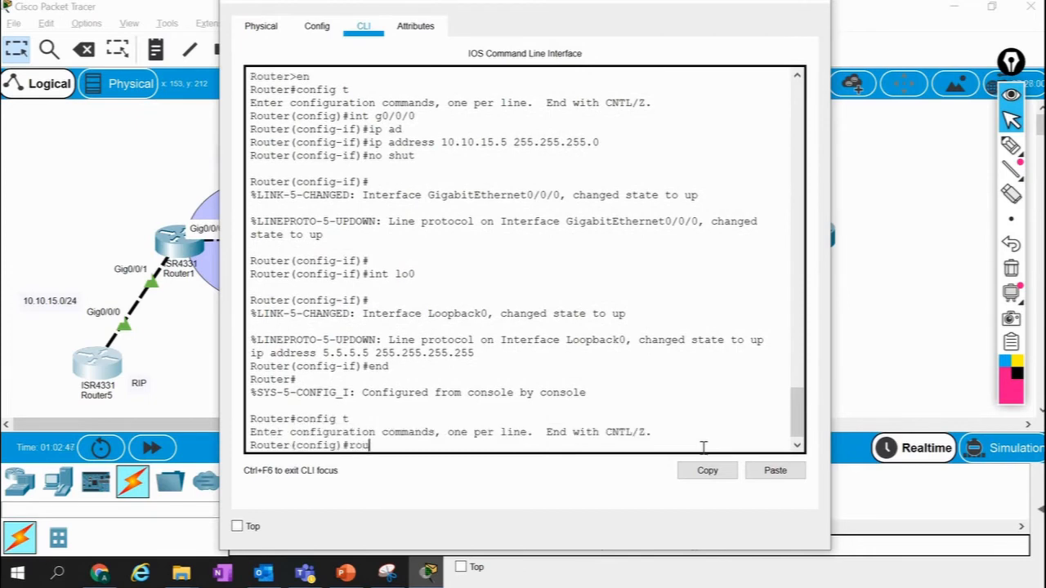
text(ter rip)
key(Return)
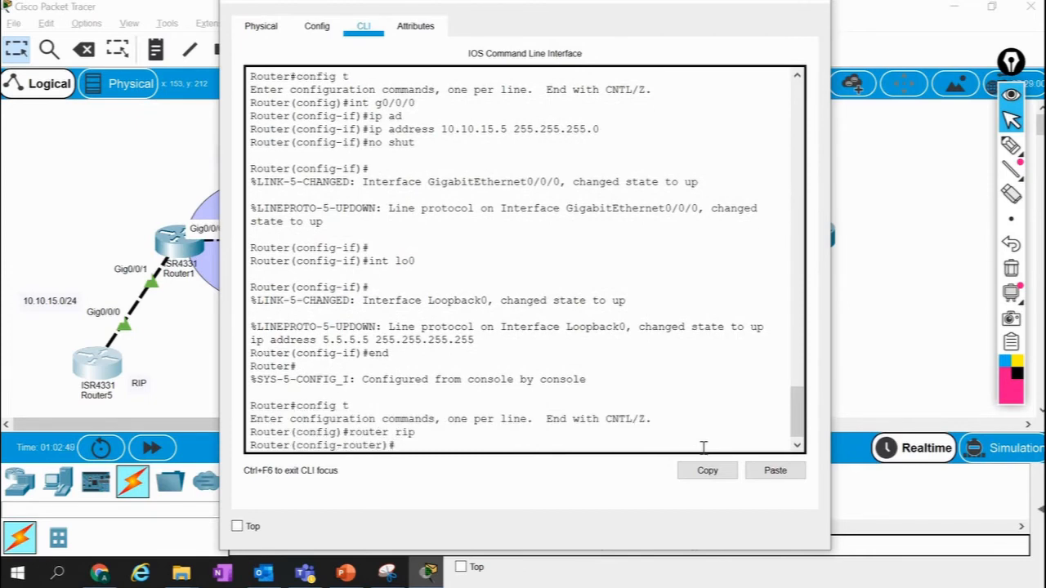
text(ver)
key(Tab)
text(2)
key(Return)
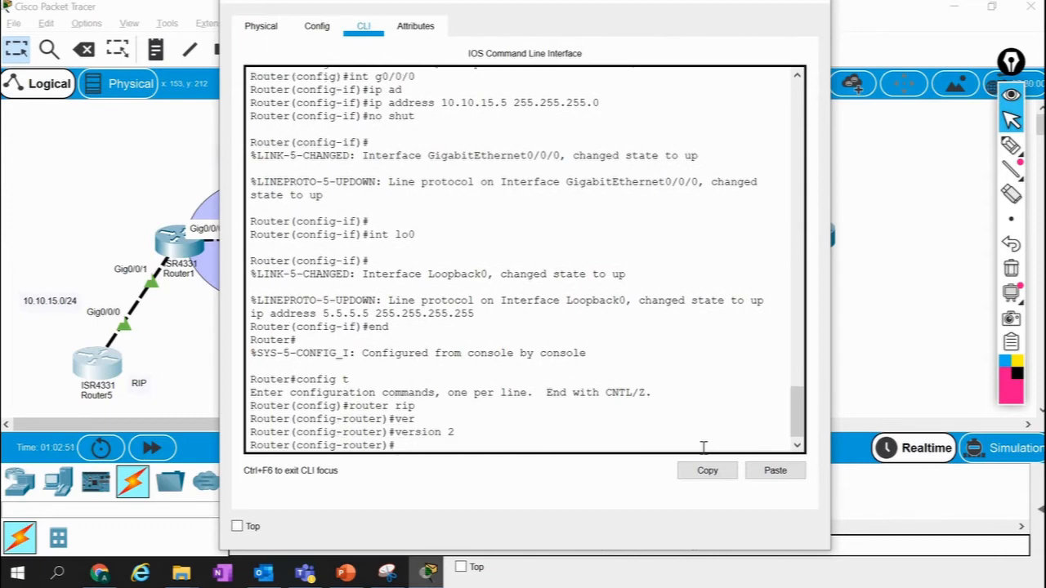
Advertise network 10.10.15.0 in Router5's RIP process.
text(net)
key(Tab)
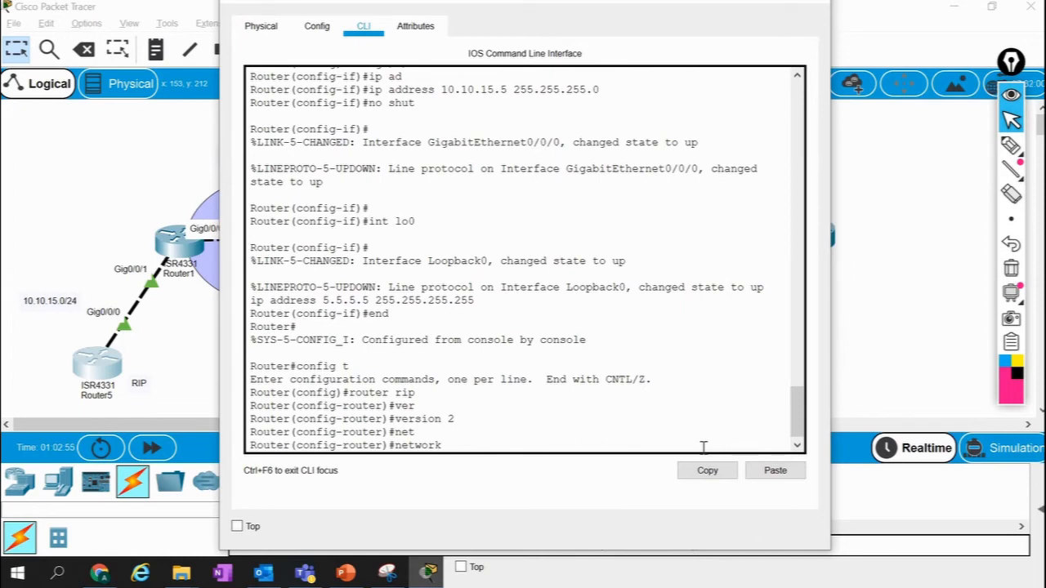
text(10.10.15.0 255)
key(BackSpace)
key(BackSpace)
key(BackSpace)
key(BackSpace)
key(Return)
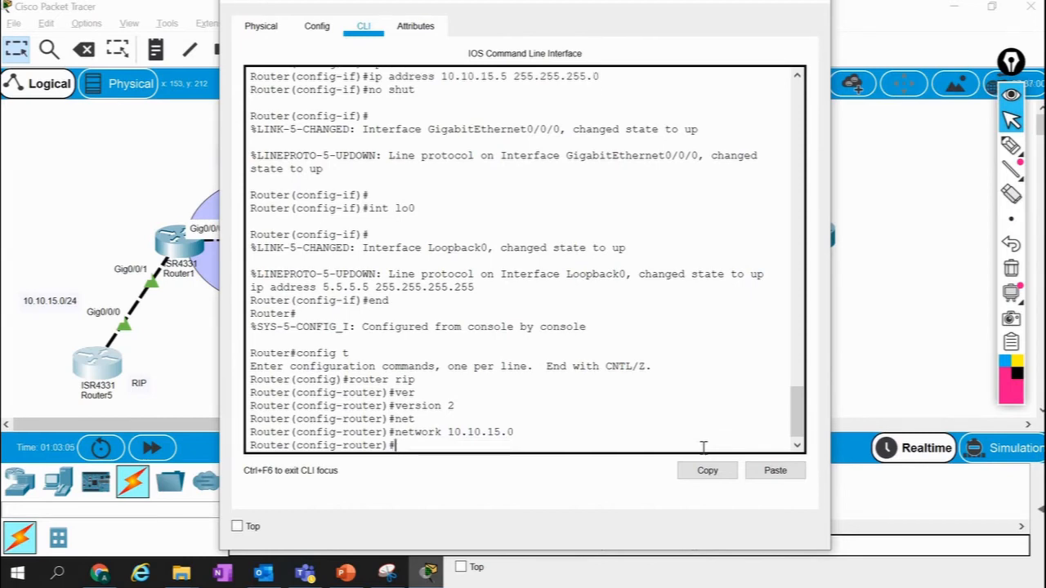
Advertise the loopback network 5.5.5.0 in Router5's RIP process.
text(ne)
key(Tab)
text(5.5)
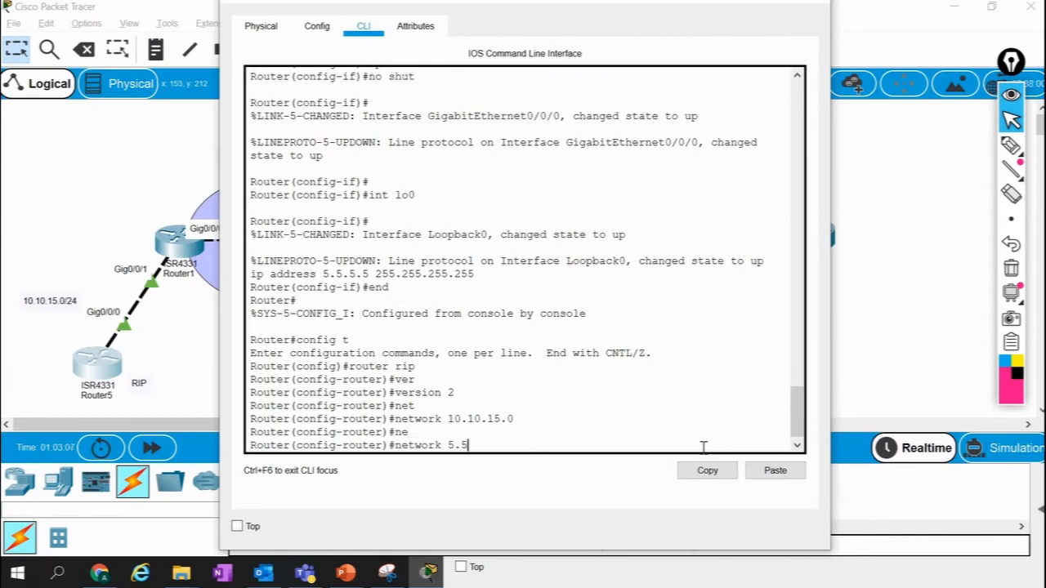
text(.5.0)
key(Return)
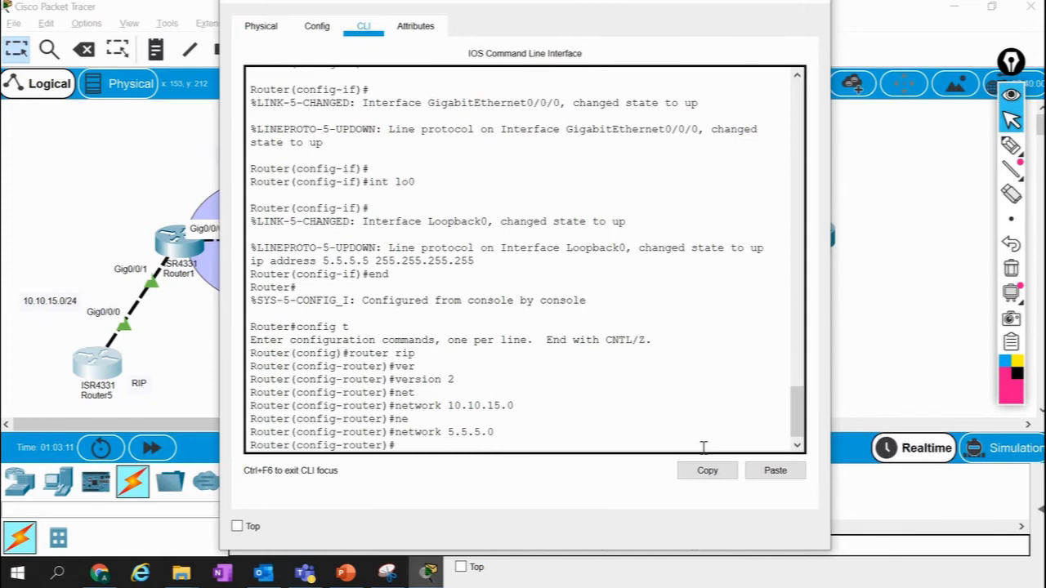
Disable RIP auto-summary on Router5.
text(no au)
key(Tab)
key(Return)
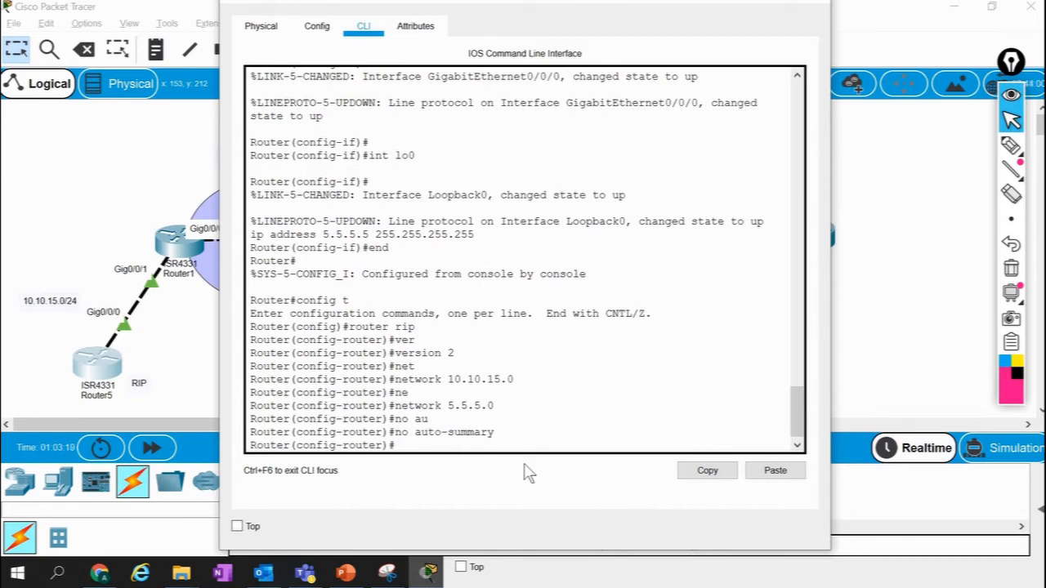
Display the OSPF database on Router2 and highlight the line giving its router ID and process ID.
click(192, 365)
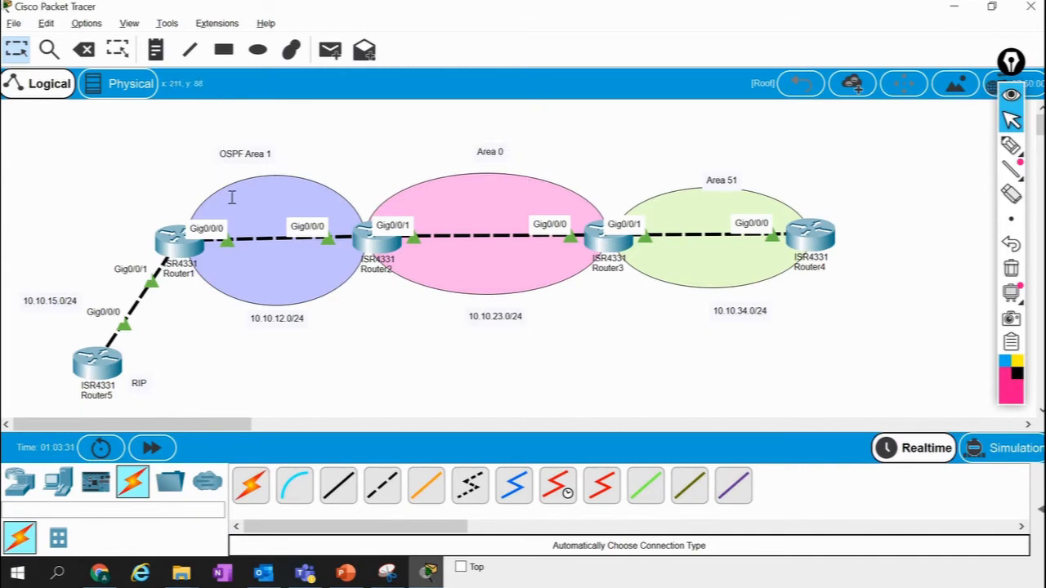
click(363, 231)
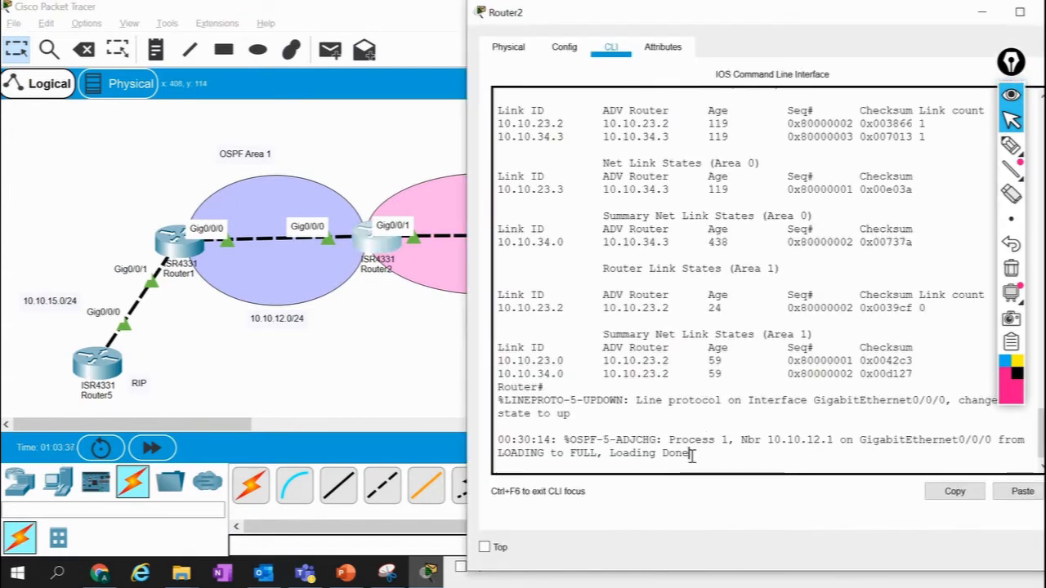
key(Return)
key(Return)
text(sh ip ospf database)
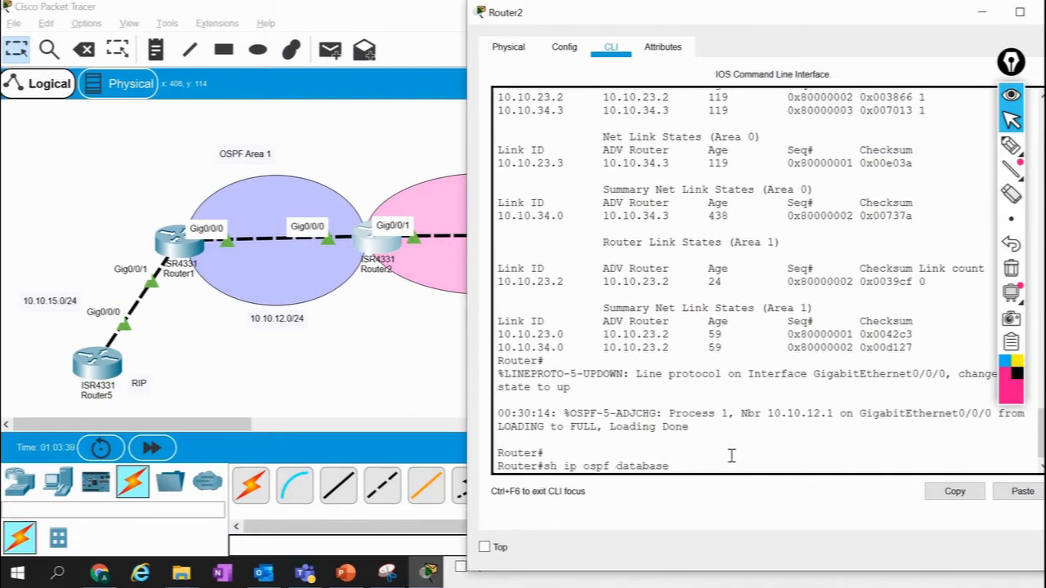
key(Return)
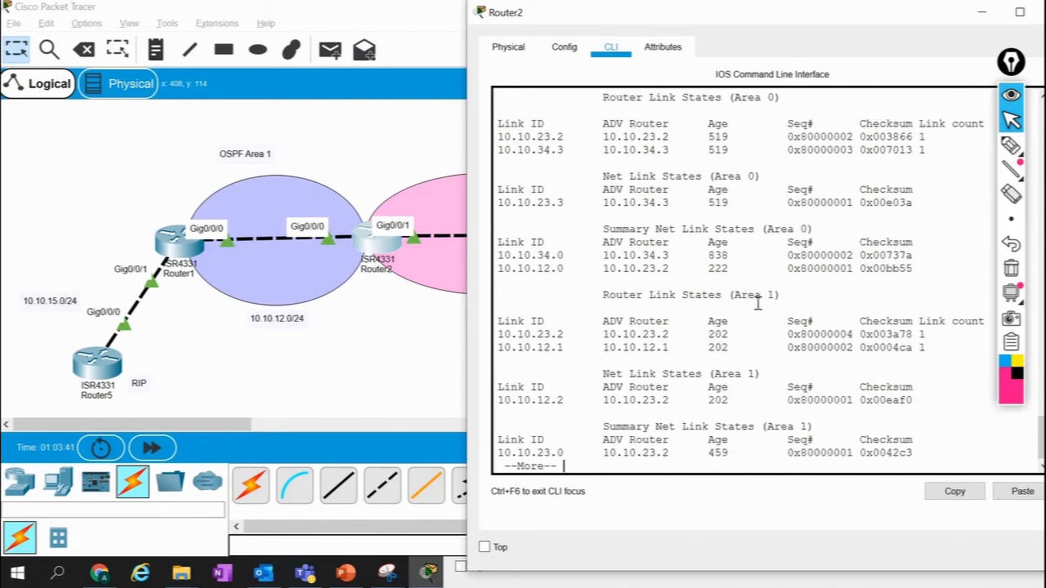
scroll(759, 303, up, 3)
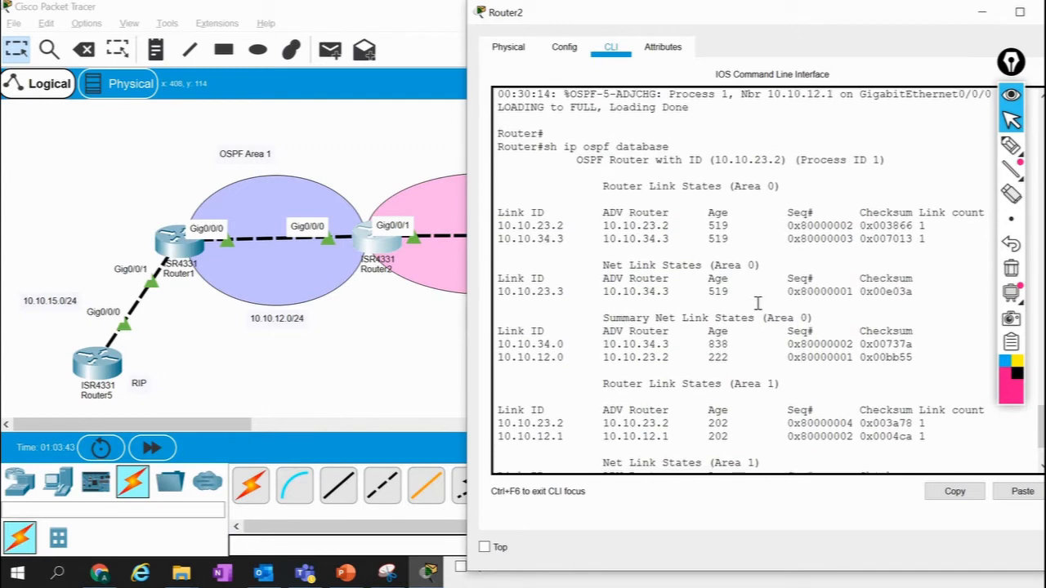
scroll(754, 303, down, 1)
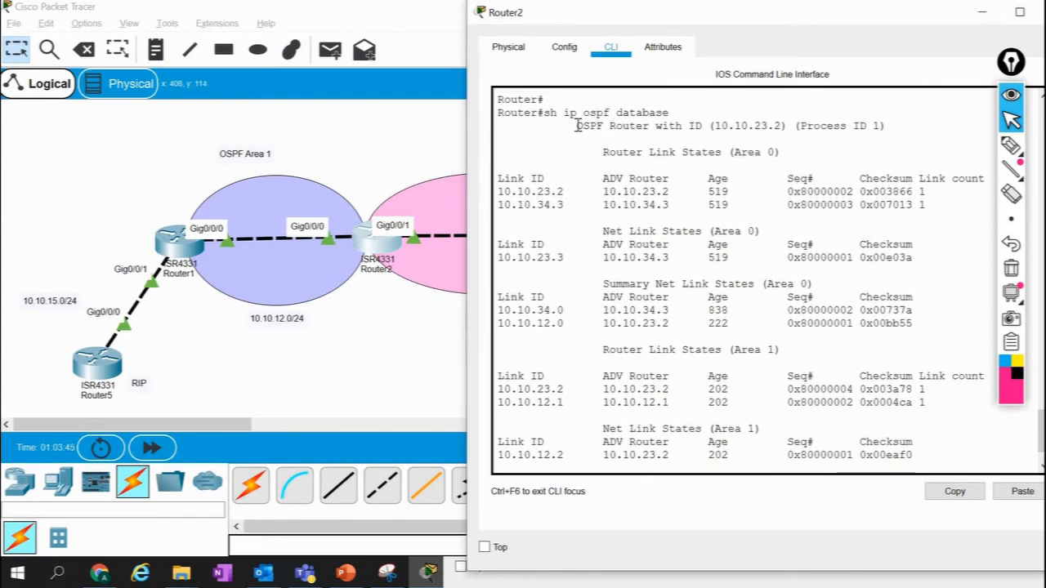
drag(578, 128, 892, 126)
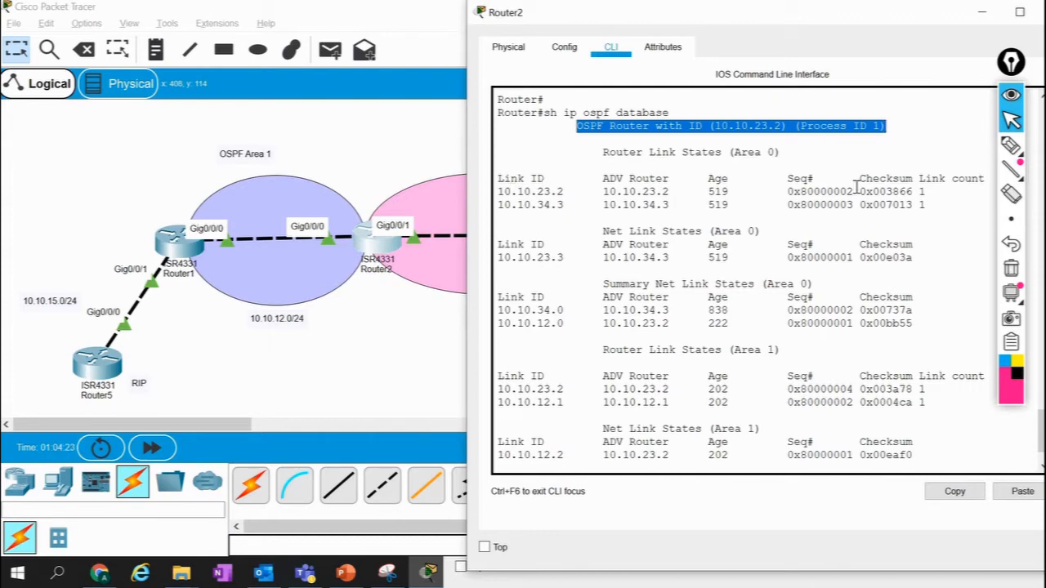
With the annotation pen, underline Area 0 in the Router Link States heading, circle the Router2 title, and draw an arrow to Router2 in the topology.
click(1012, 147)
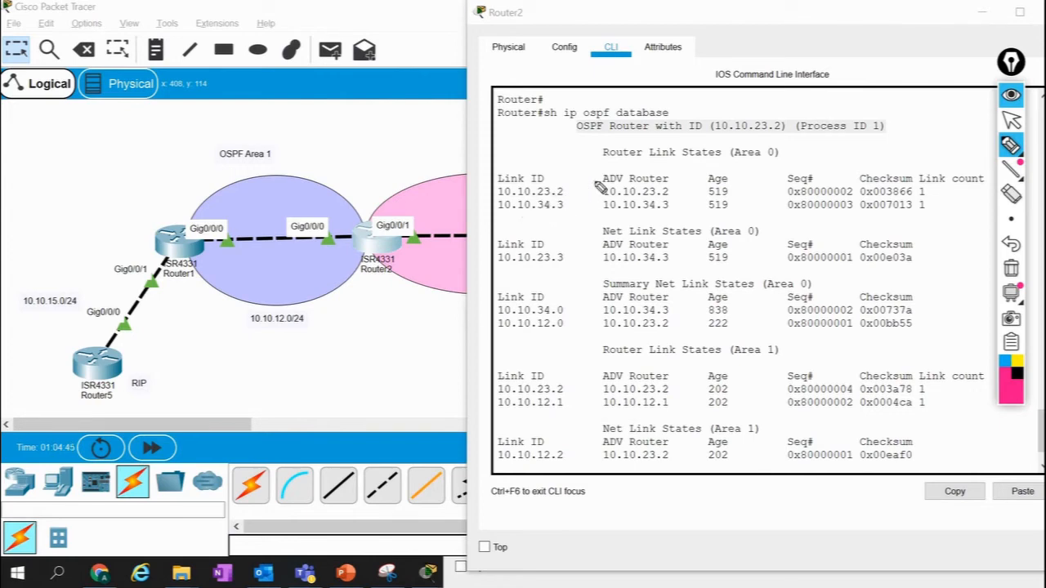
drag(730, 163, 783, 163)
mouse_move(527, 8)
mouse_down()
mouse_move(479, 20)
mouse_move(527, 11)
mouse_up()
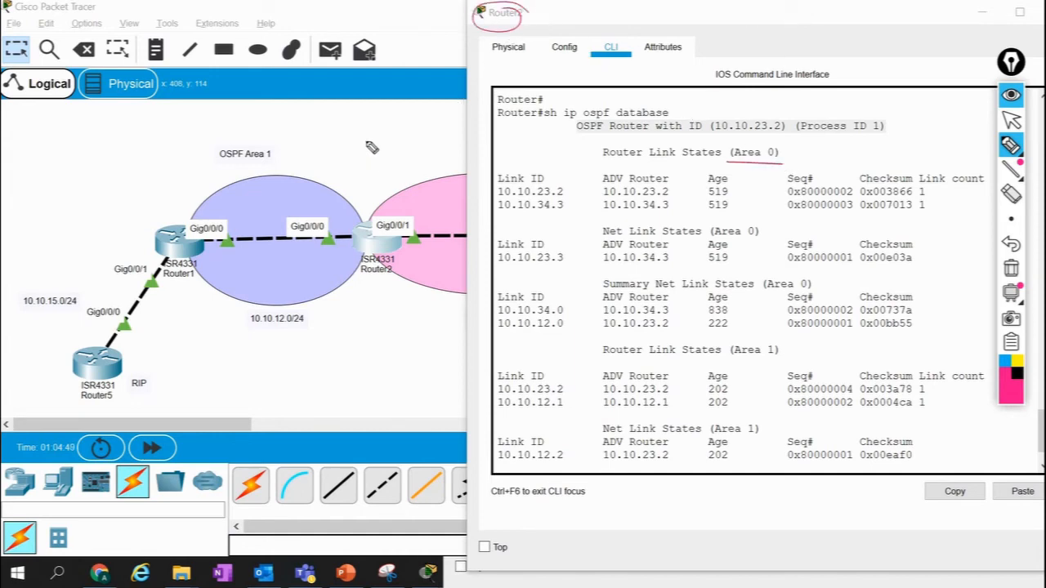
drag(366, 139, 381, 200)
drag(373, 190, 387, 188)
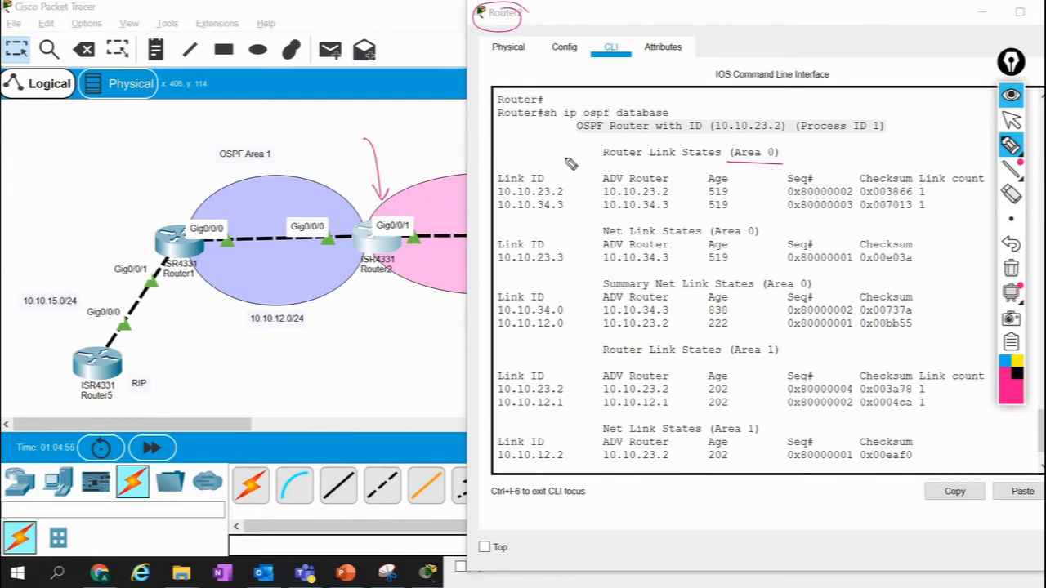
Mark Area 0's Router Link States with a circled 1, its Summary Net Link States with a circled 2, and point at its Net Link States.
drag(592, 150, 511, 159)
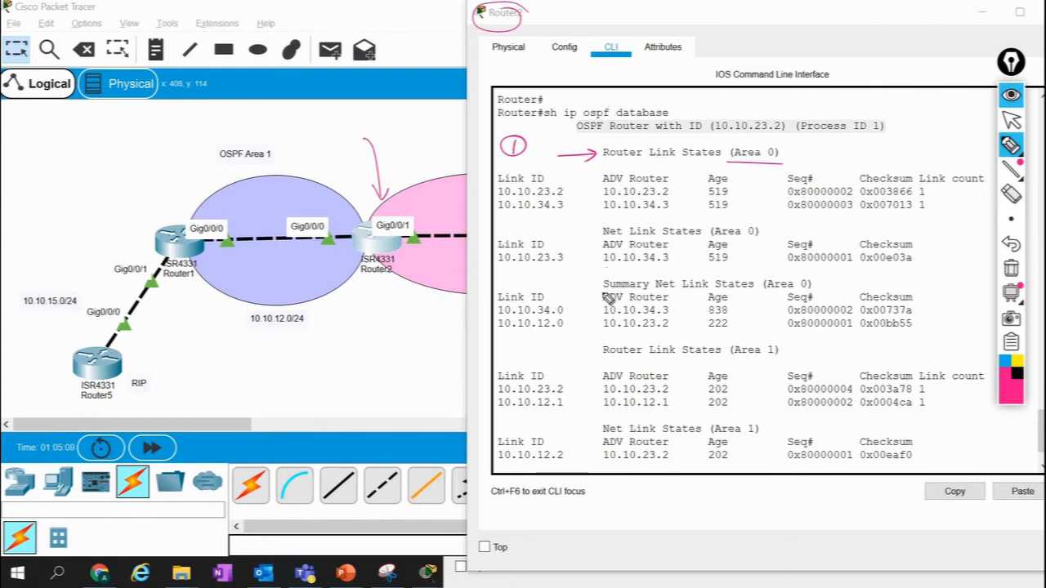
mouse_move(570, 281)
mouse_down()
mouse_move(602, 284)
mouse_move(539, 283)
mouse_move(559, 283)
mouse_up()
mouse_move(553, 267)
mouse_down()
mouse_move(529, 286)
mouse_move(557, 268)
mouse_up()
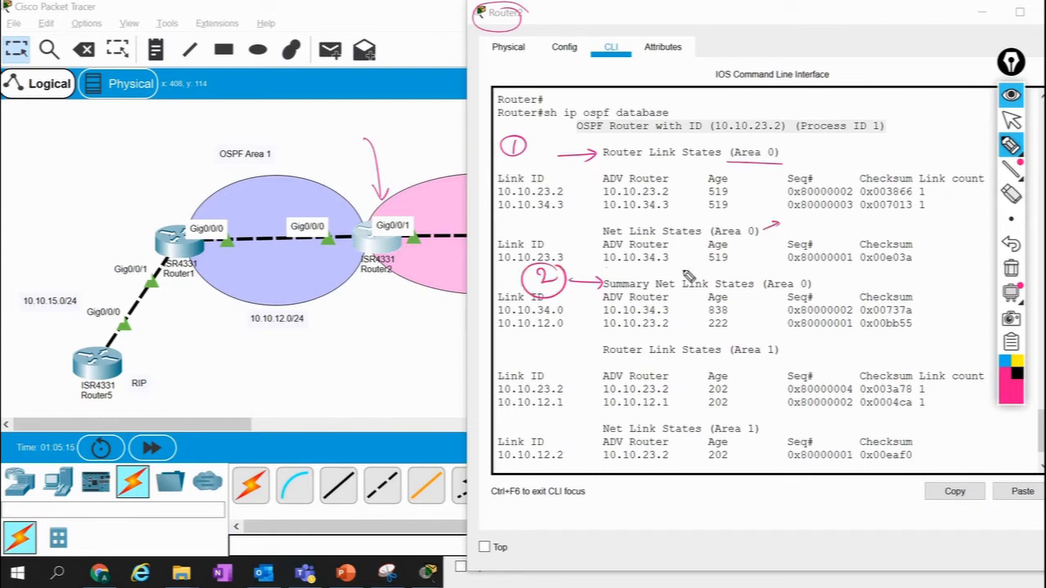
drag(778, 222, 759, 232)
drag(759, 232, 768, 232)
Underline the OSPF Area 1 label, mark Area 1's Router Link States with a circled 1, and point an arrow at its Net Link States.
drag(218, 171, 248, 172)
mouse_move(575, 353)
mouse_down()
mouse_move(602, 349)
mouse_move(545, 336)
mouse_move(550, 359)
mouse_up()
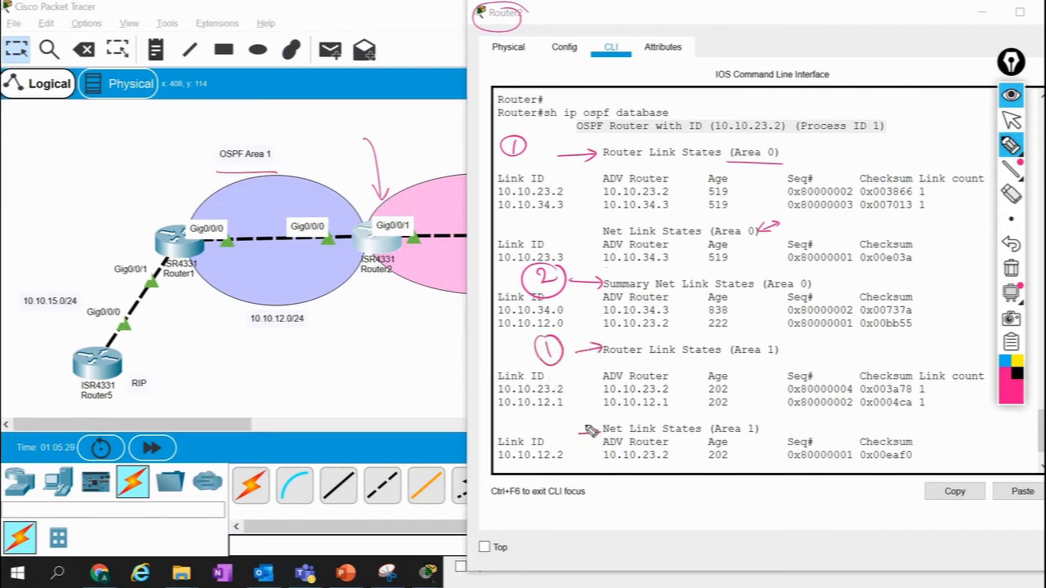
drag(580, 434, 601, 429)
Bracket the Area 0 and Area 1 database entries, draw a double-headed arrow between both areas, and bracket the Router1–Router5 link.
mouse_move(487, 196)
mouse_down()
mouse_move(492, 248)
mouse_move(511, 274)
mouse_up()
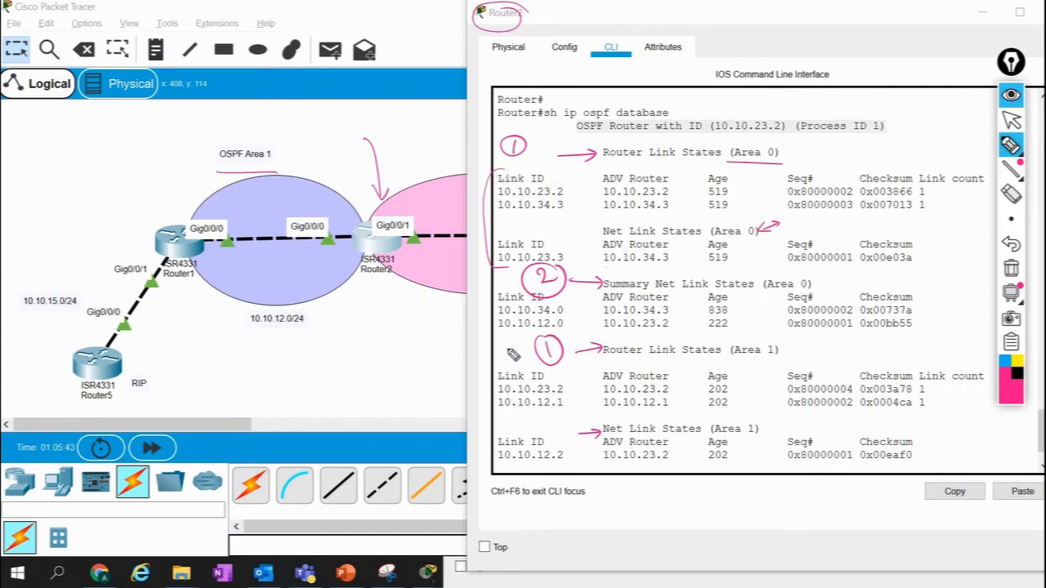
mouse_move(499, 365)
mouse_down()
mouse_move(485, 400)
mouse_move(484, 452)
mouse_up()
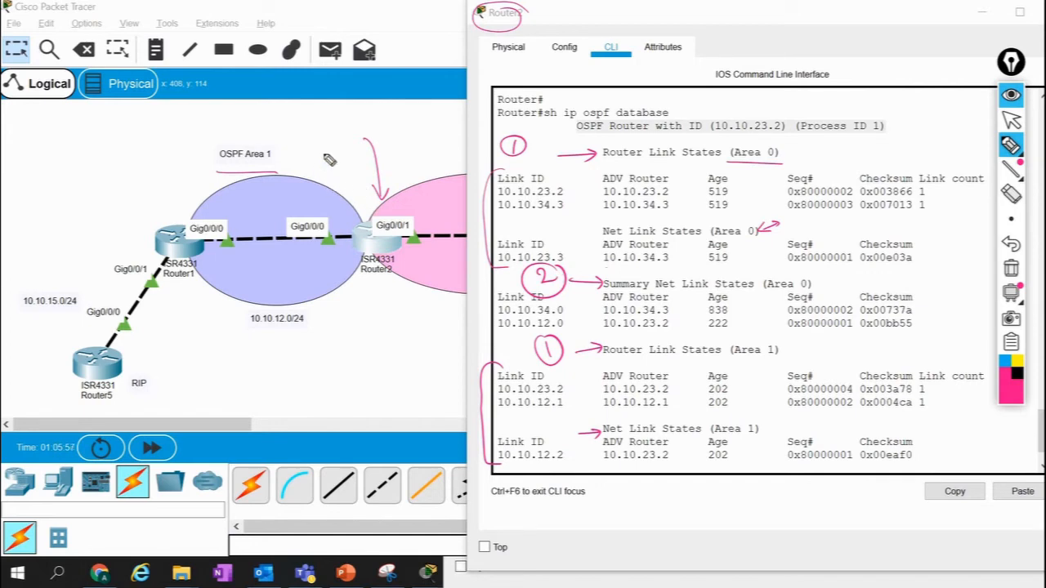
mouse_move(319, 168)
mouse_down()
mouse_move(435, 163)
mouse_move(431, 155)
mouse_up()
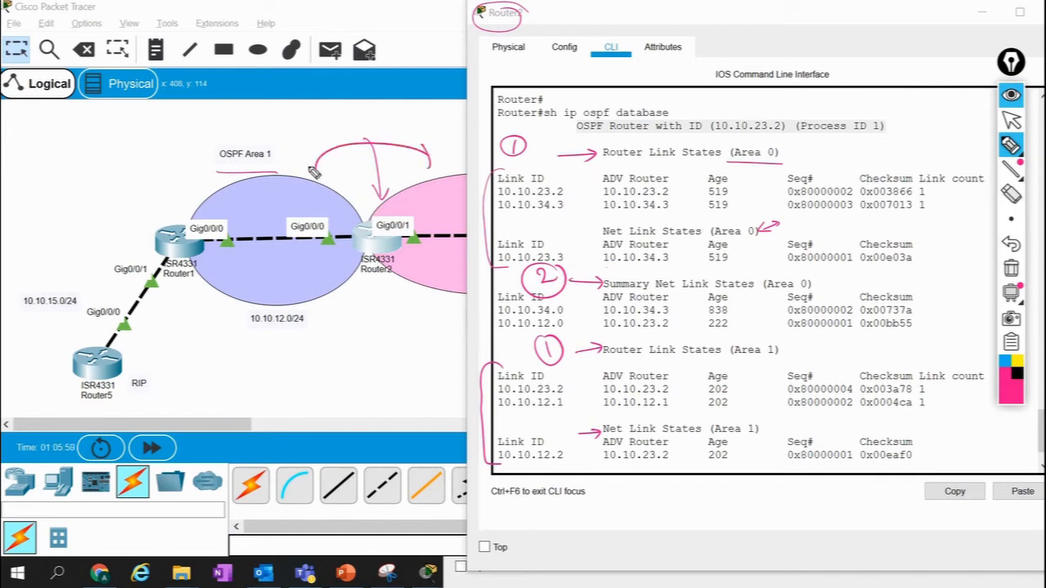
mouse_move(315, 168)
mouse_down()
mouse_move(319, 181)
mouse_move(334, 172)
mouse_up()
mouse_move(45, 358)
mouse_down()
mouse_move(56, 310)
mouse_move(128, 233)
mouse_move(174, 203)
mouse_up()
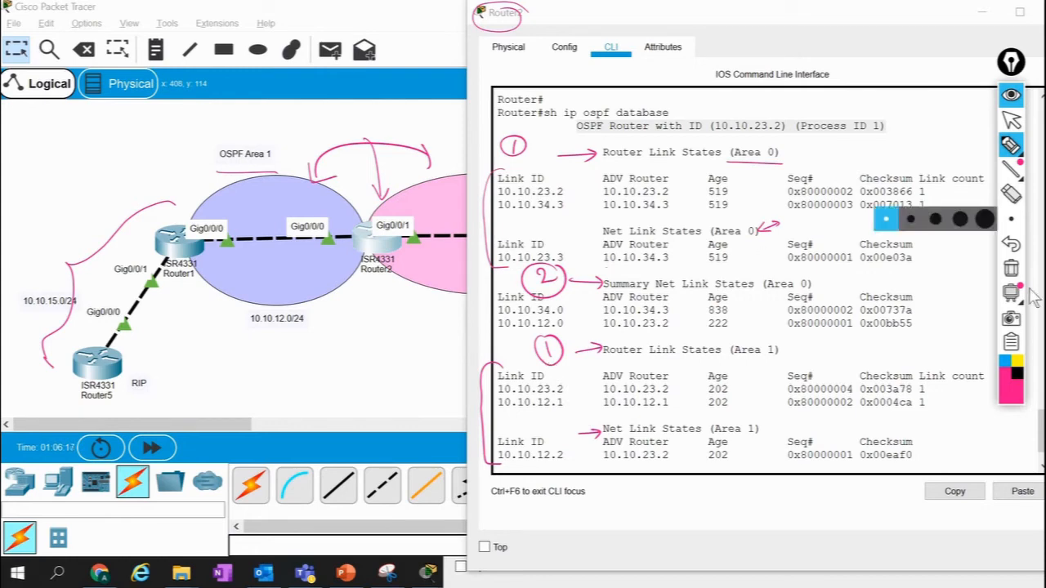
Clear all the pen annotations, return to the normal pointer, minimize Router2's window and open Router1's CLI.
click(1013, 270)
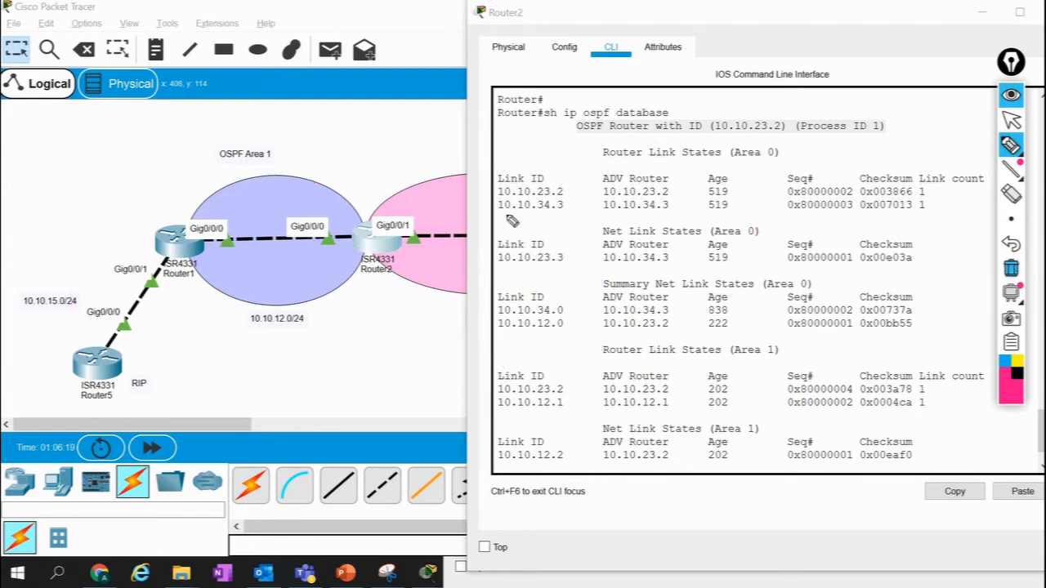
click(1012, 120)
click(985, 14)
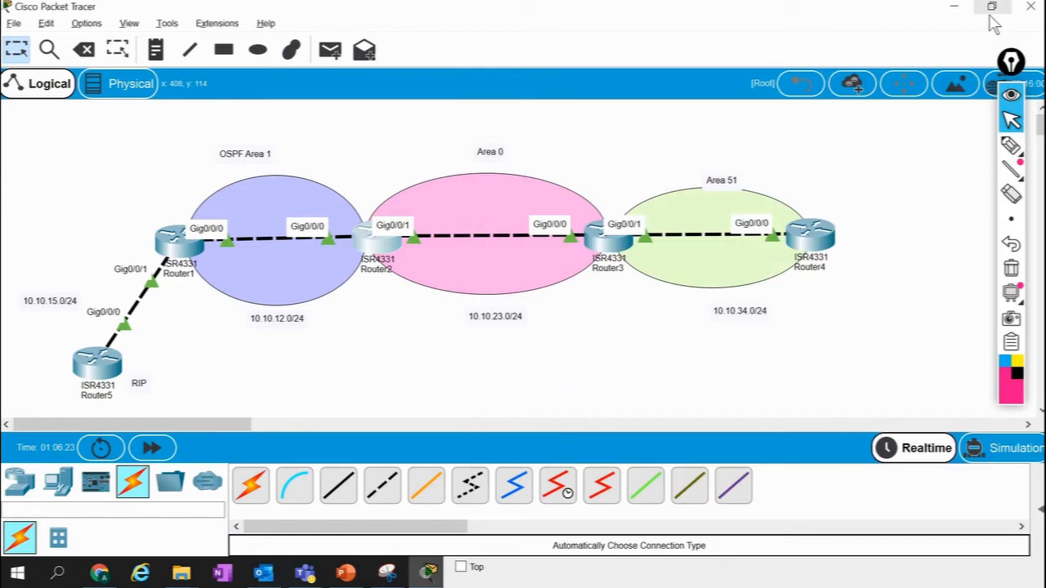
click(173, 236)
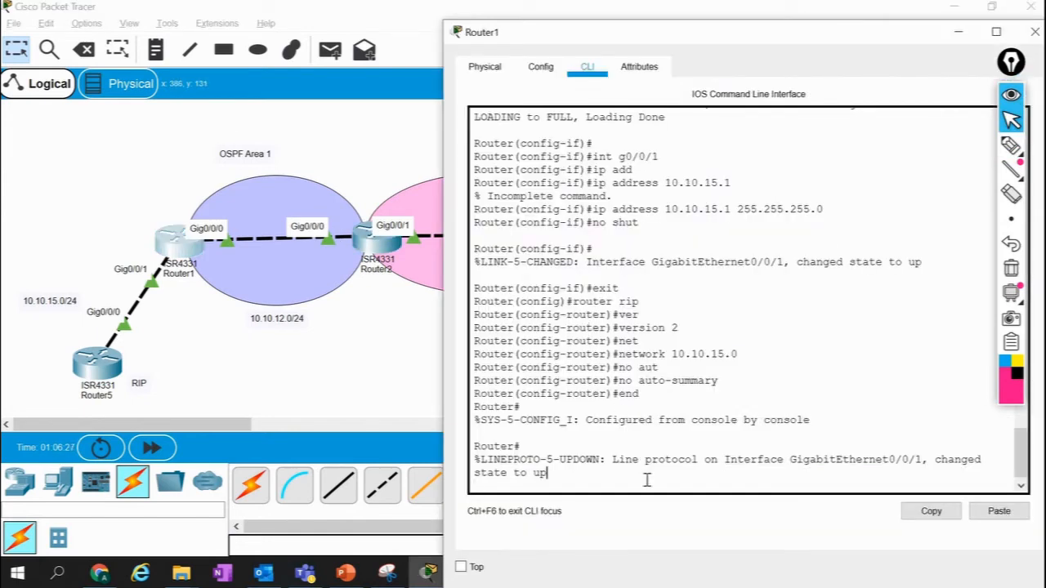
Run sh ip protocols on Router1 and display the output through to the end.
key(Return)
key(Return)
key(Return)
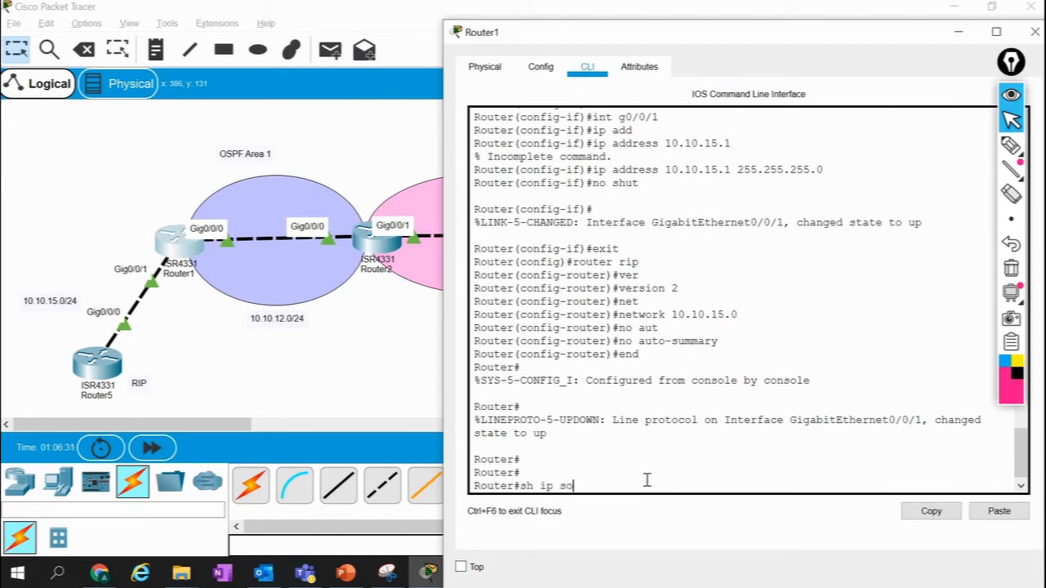
text(sh ip pr)
key(Tab)
key(Return)
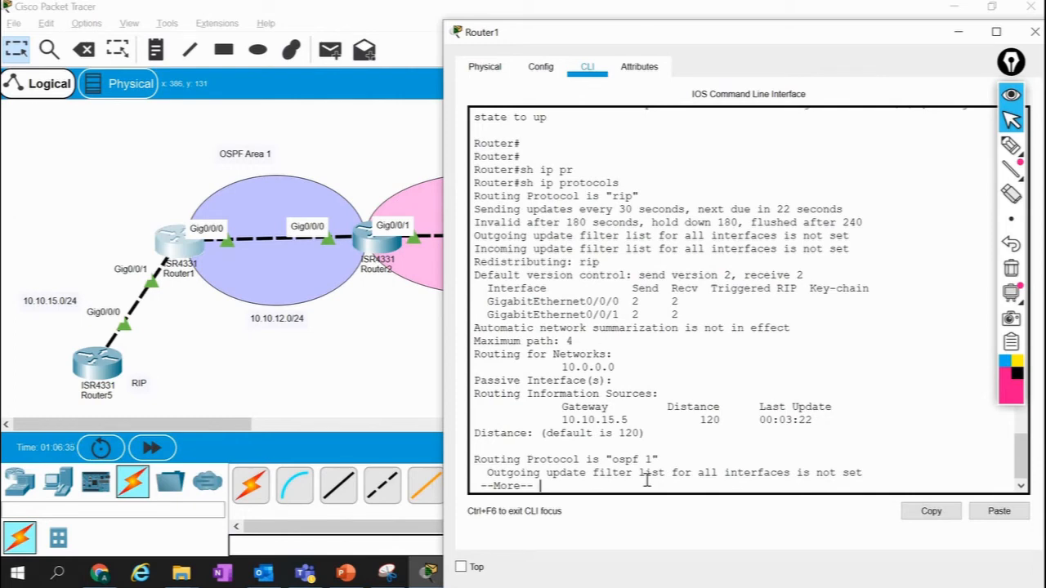
key(space)
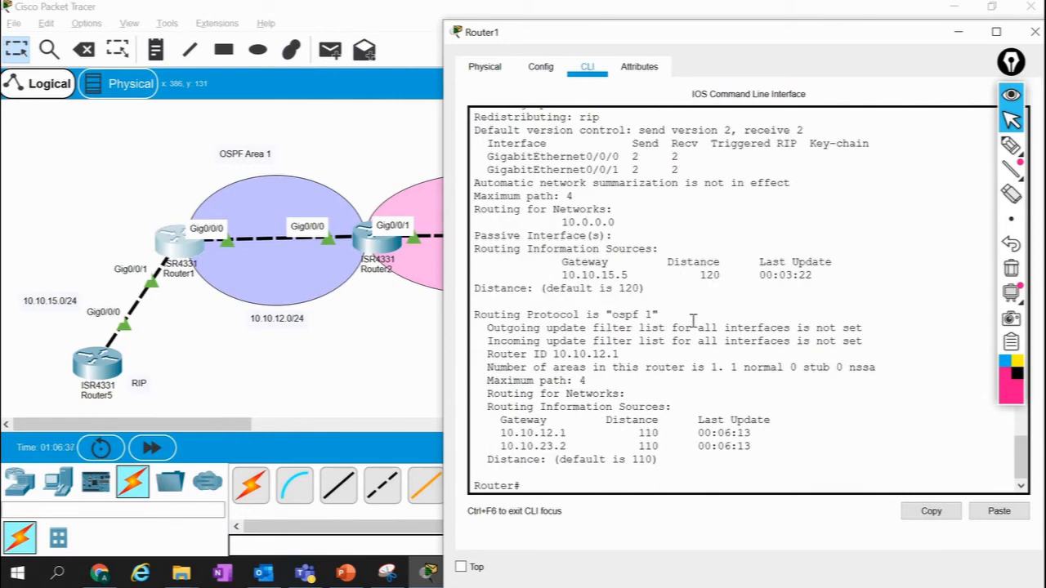
Review the RIP and OSPF sections of Router1's protocol output and highlight RIP's default distance line.
scroll(693, 320, up, 4)
scroll(693, 321, down, 1)
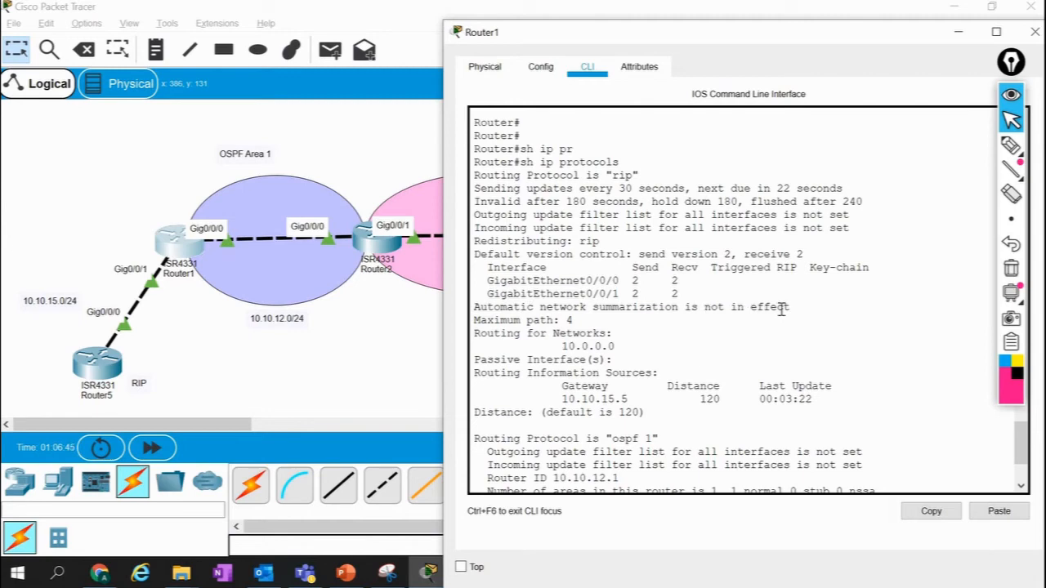
scroll(624, 326, down, 3)
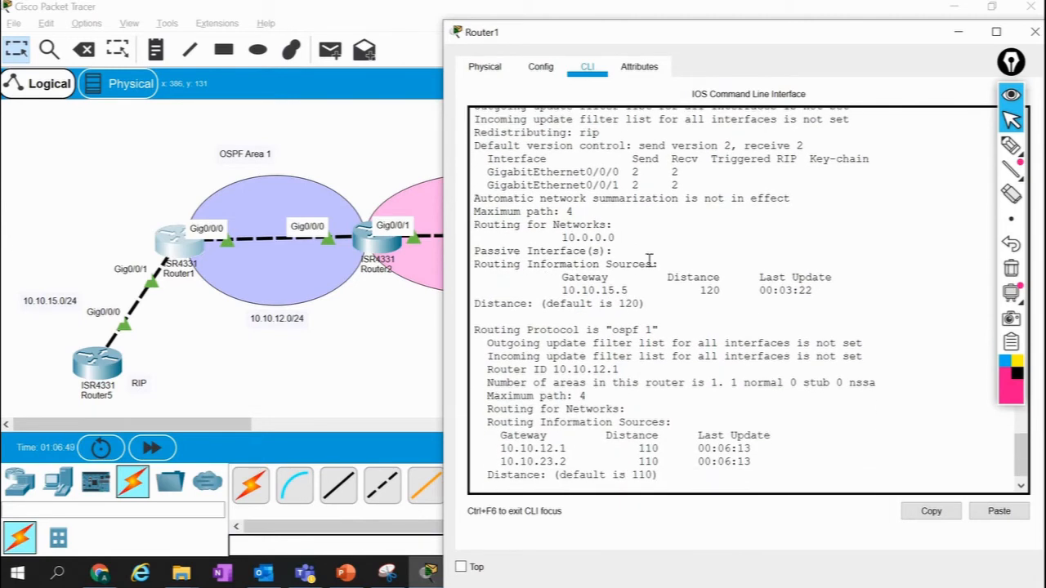
scroll(671, 274, down, 1)
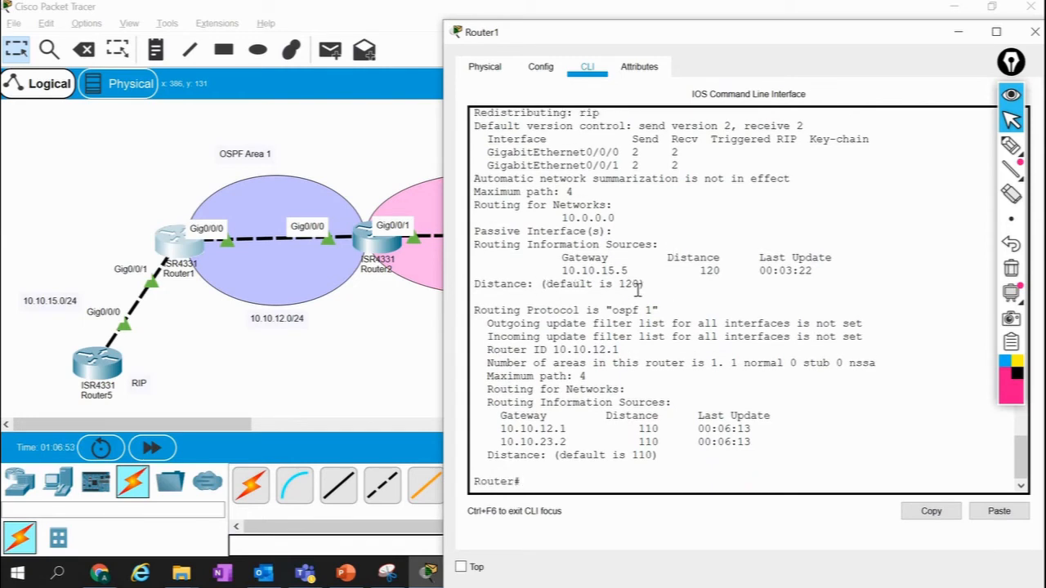
drag(642, 284, 507, 285)
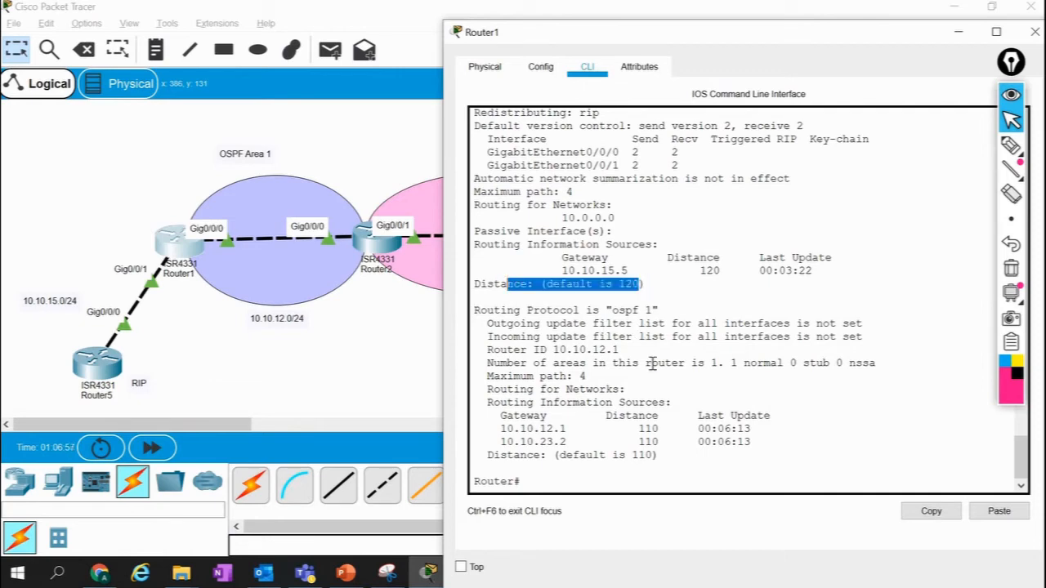
Run sh ip ospf interface on Router1 and highlight the Designated Router and Backup Designated Router lines.
click(564, 485)
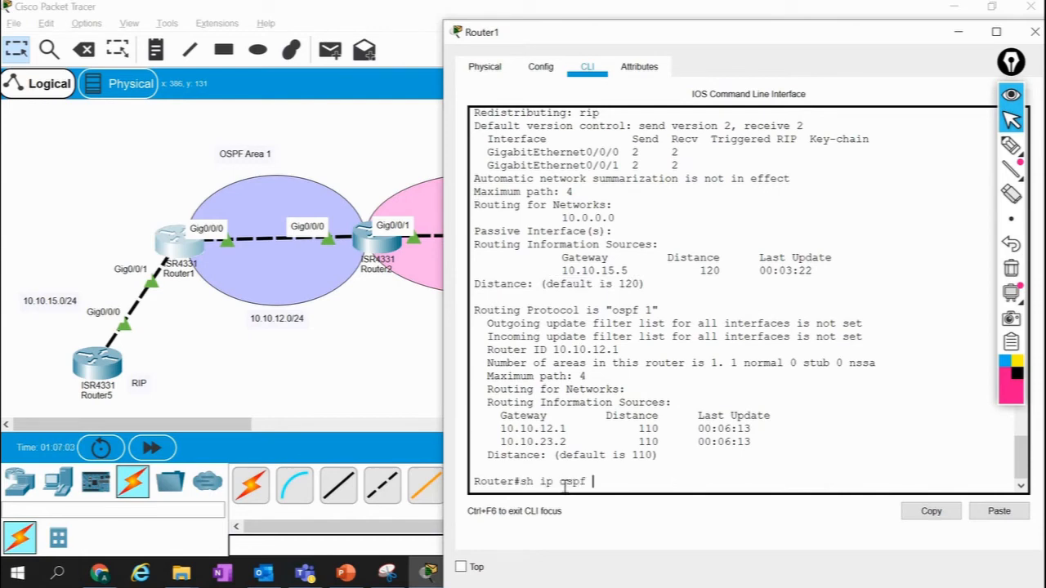
text(sh ip ospf int)
key(Tab)
key(Return)
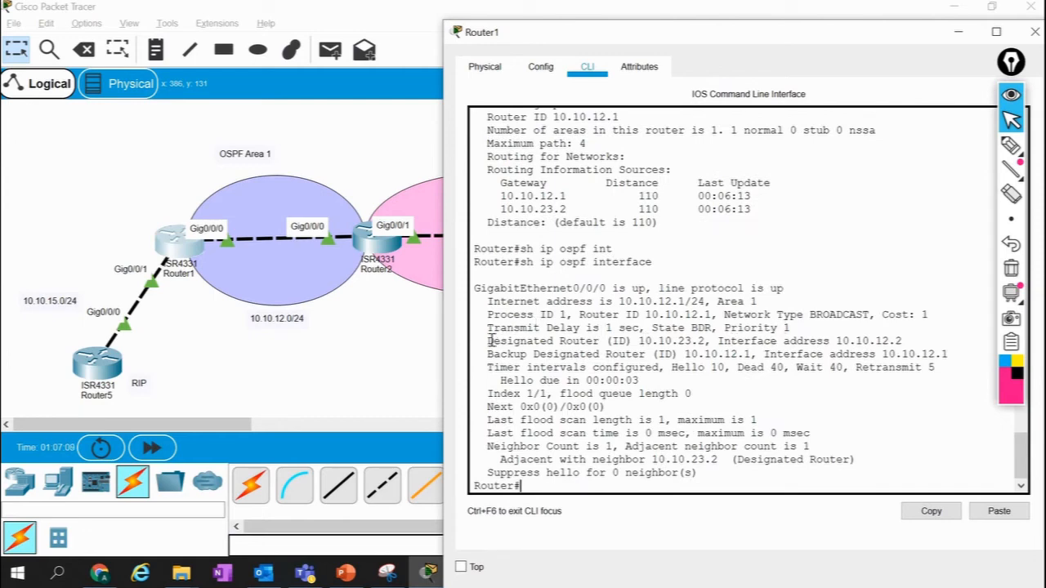
drag(489, 341, 626, 366)
Run sh ip ospf database on Router1, highlighting its router ID heading and the Area 1 Router Link States heading.
key(Tab)
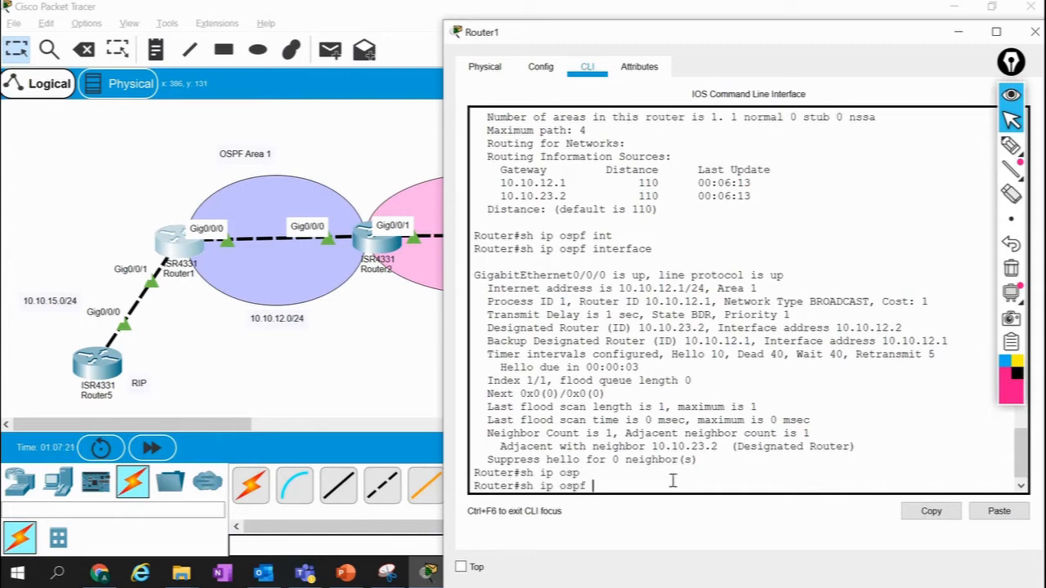
text(da)
key(Tab)
key(Return)
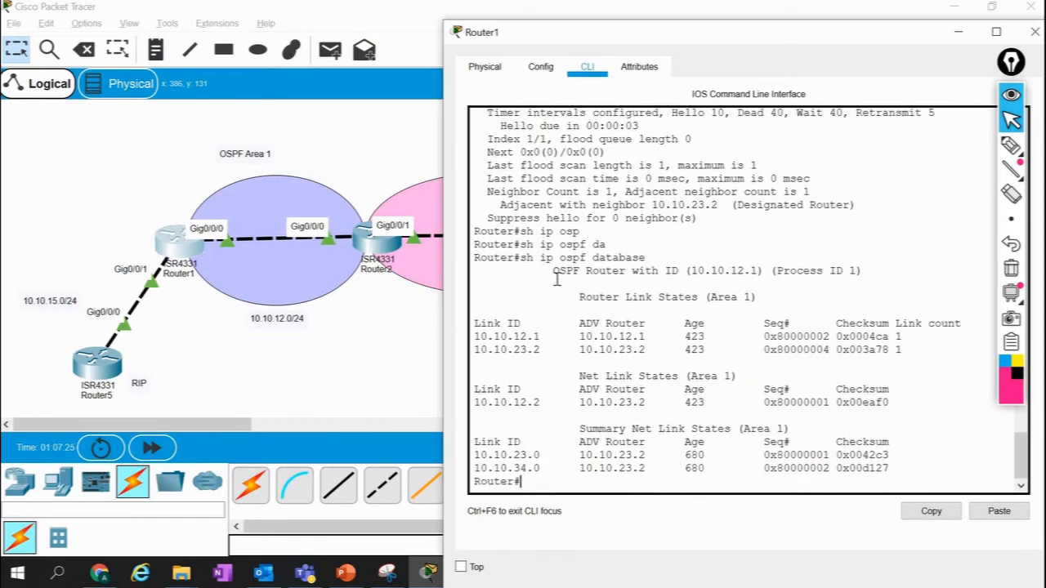
drag(553, 271, 804, 277)
drag(574, 298, 756, 304)
Return to Router2's CLI, highlight the Area 0 Summary Net Link States heading and display the rest of the OSPF database.
click(360, 277)
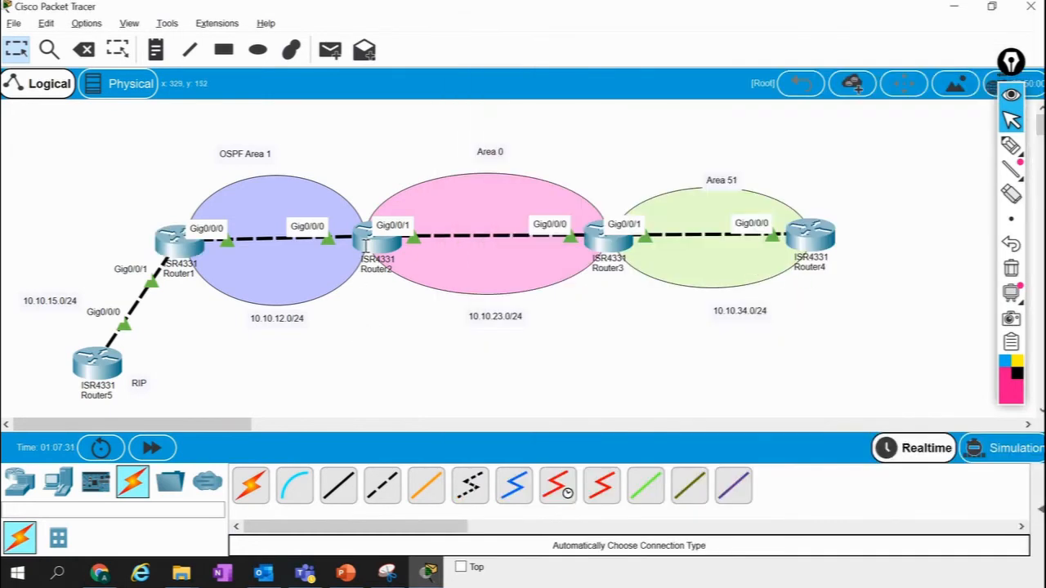
click(374, 239)
click(742, 237)
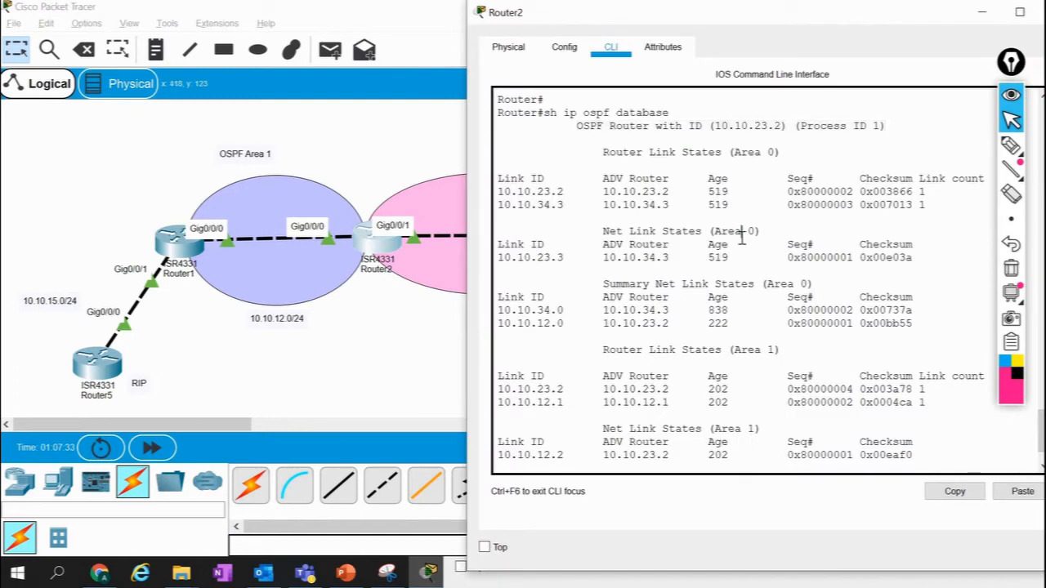
scroll(741, 237, down, 2)
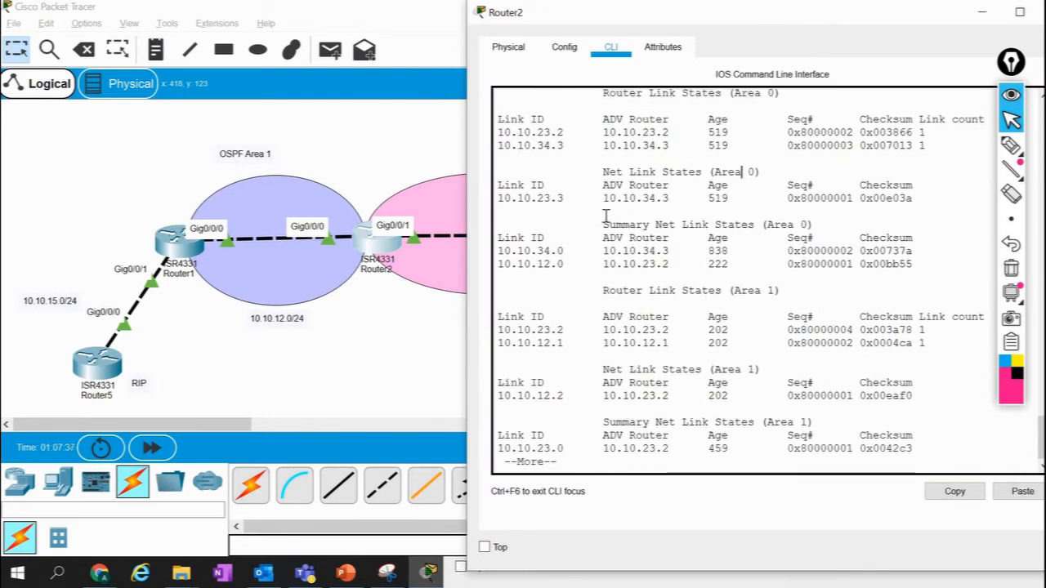
drag(597, 225, 802, 225)
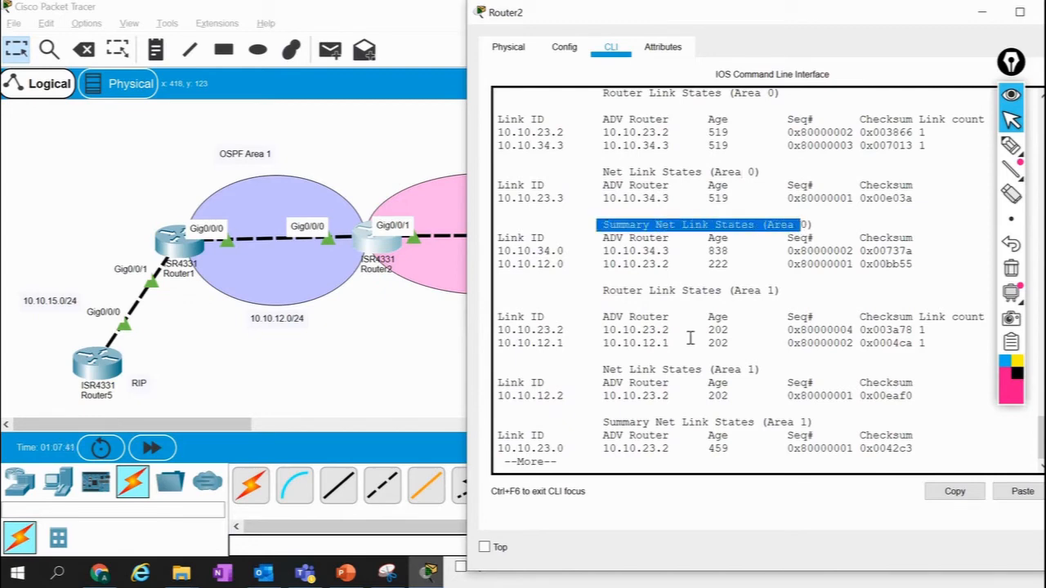
scroll(689, 337, up, 3)
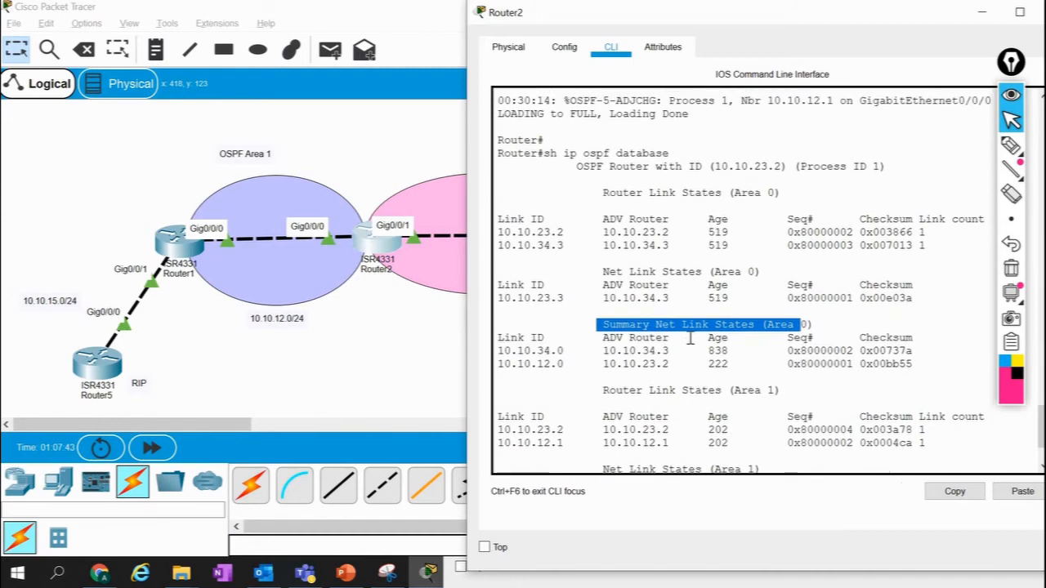
scroll(689, 337, down, 3)
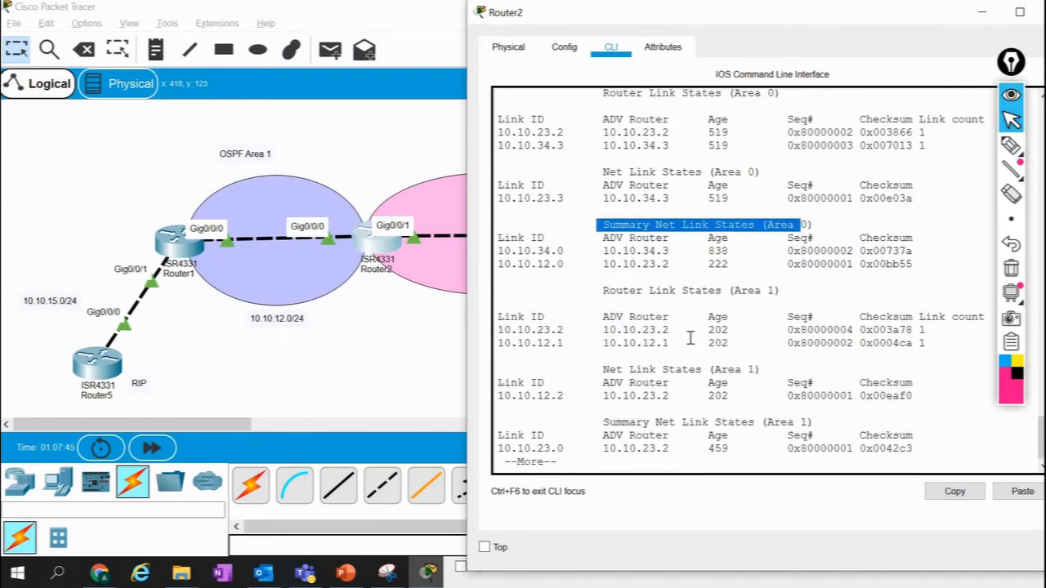
key(space)
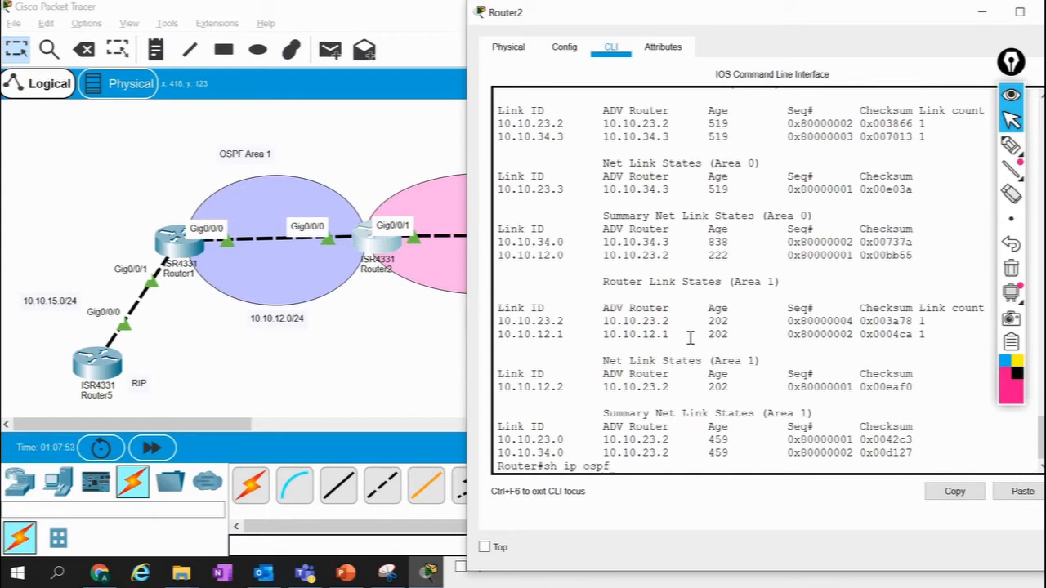
Run sh ip ospf int on Router2 and compare its GigabitEthernet0/0/1 and GigabitEthernet0/0/0 details with the database listing.
key(Return)
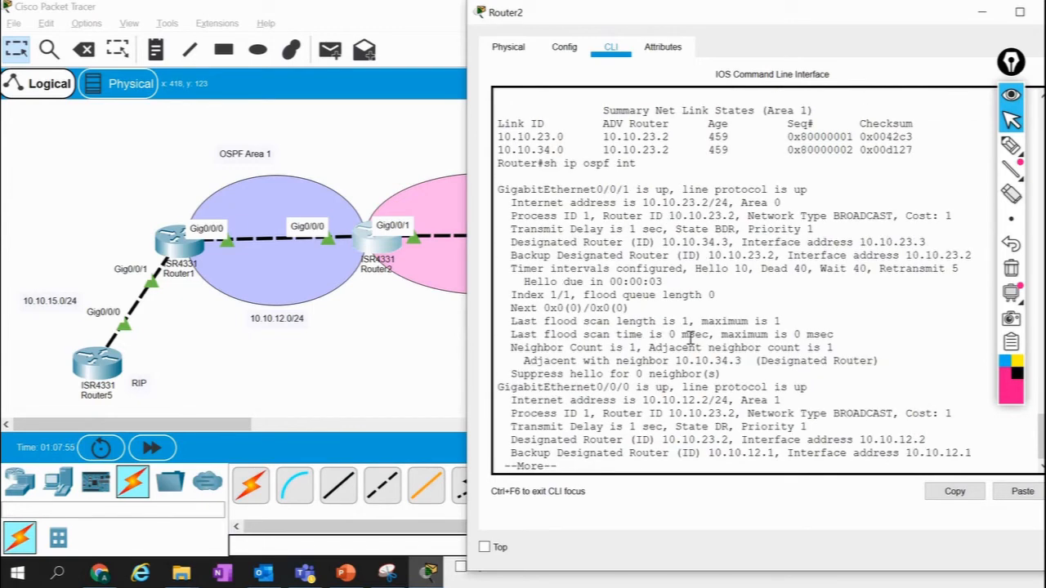
key(space)
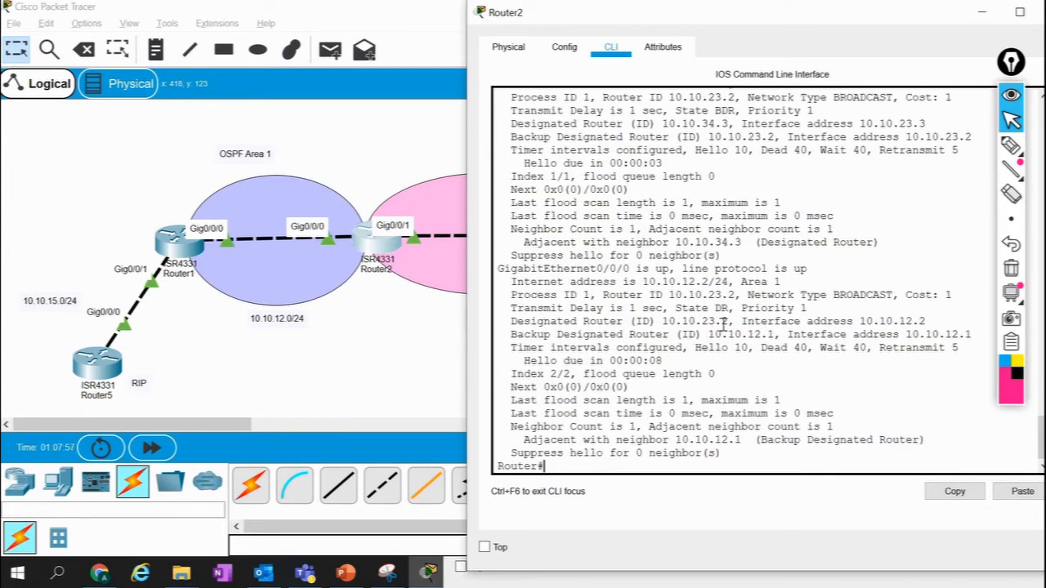
scroll(723, 325, up, 5)
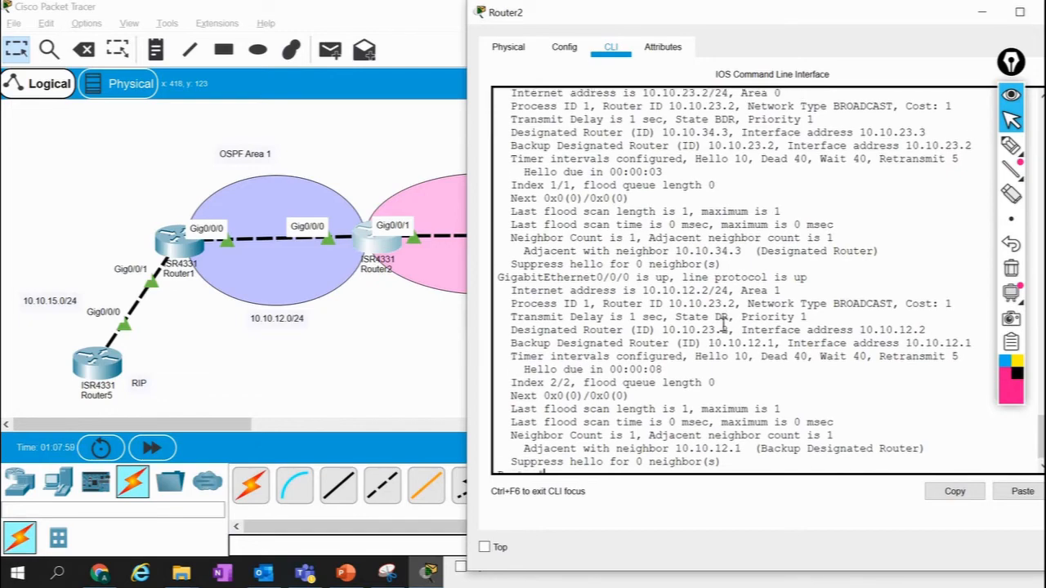
scroll(723, 325, up, 3)
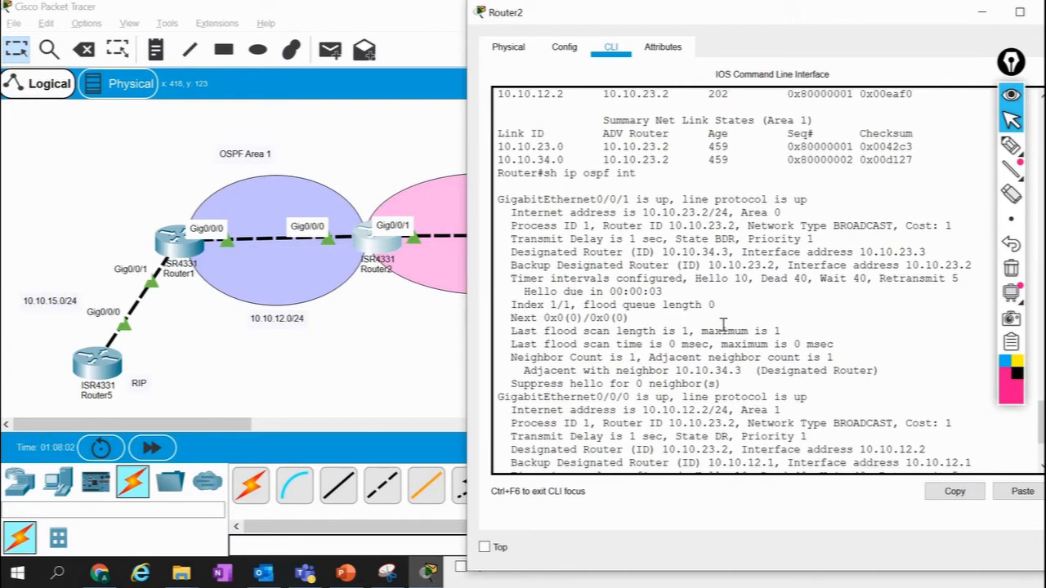
scroll(723, 326, down, 3)
scroll(723, 325, down, 3)
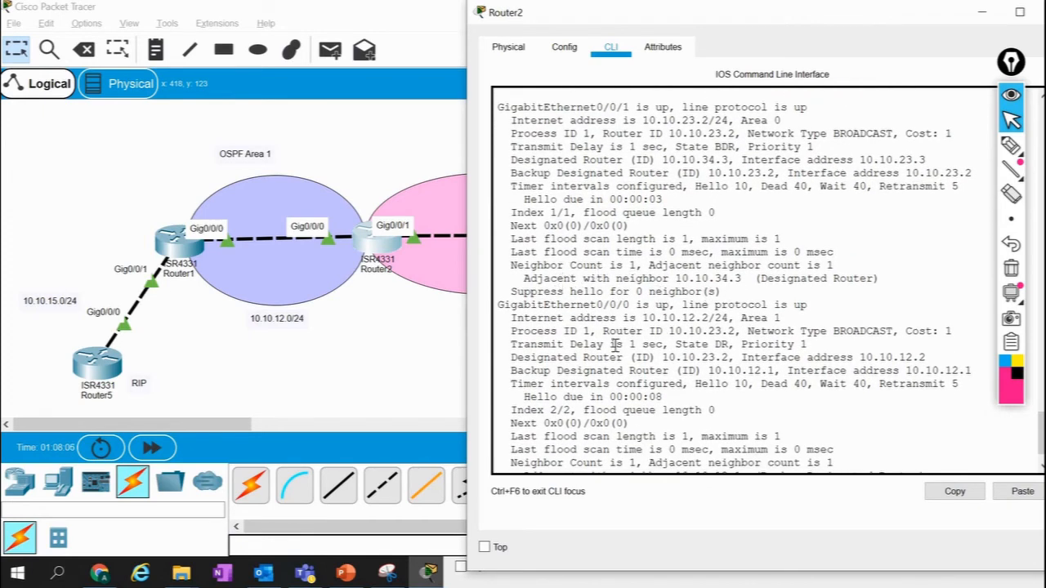
scroll(656, 357, up, 10)
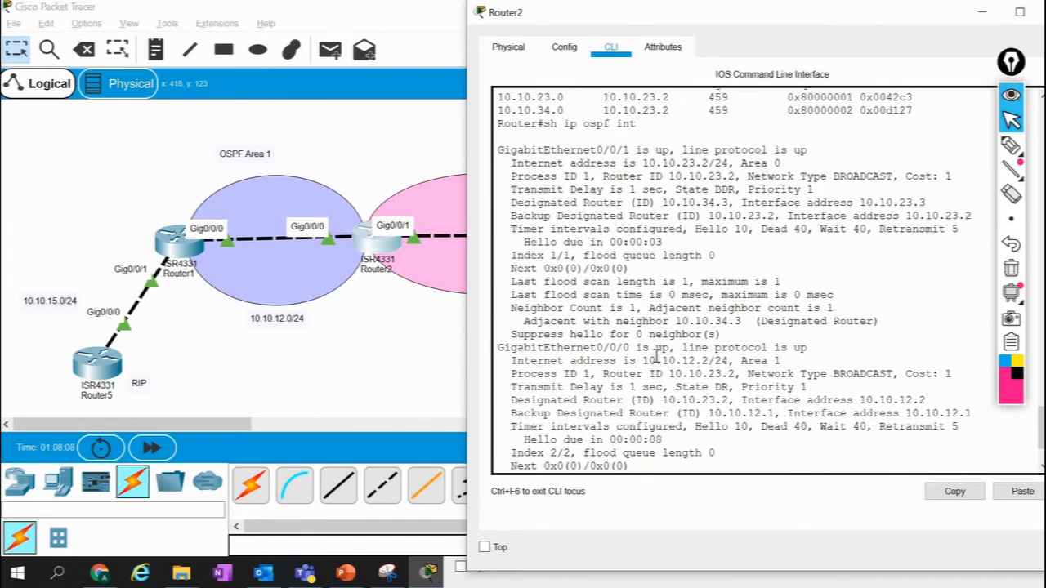
scroll(656, 357, up, 1)
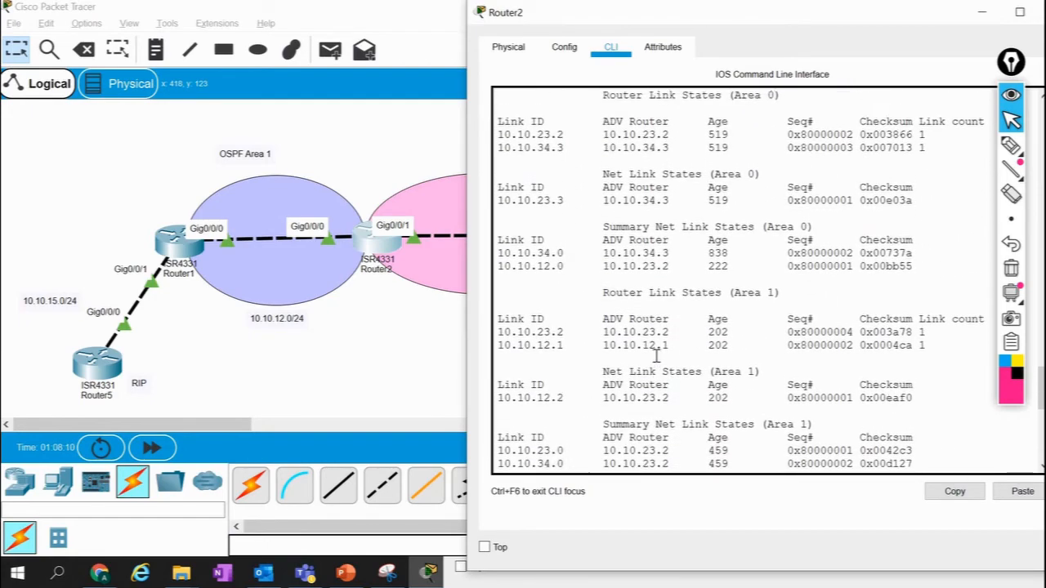
scroll(656, 357, down, 10)
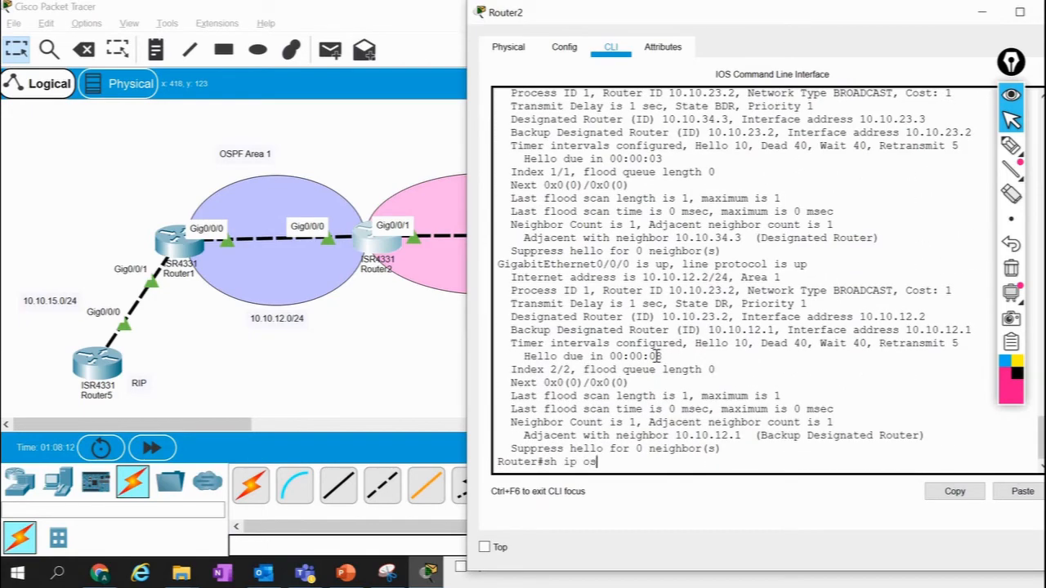
List Router2's OSPF neighbors with sh ip ospf neighbor, check the full topology and return to Router2's CLI.
key(Tab)
text(nei)
key(Tab)
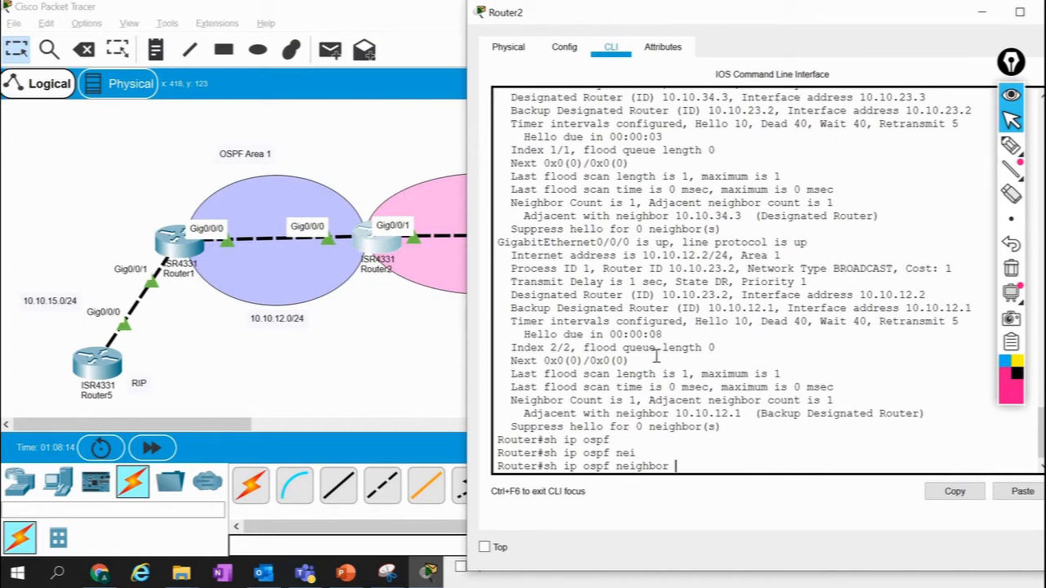
key(Return)
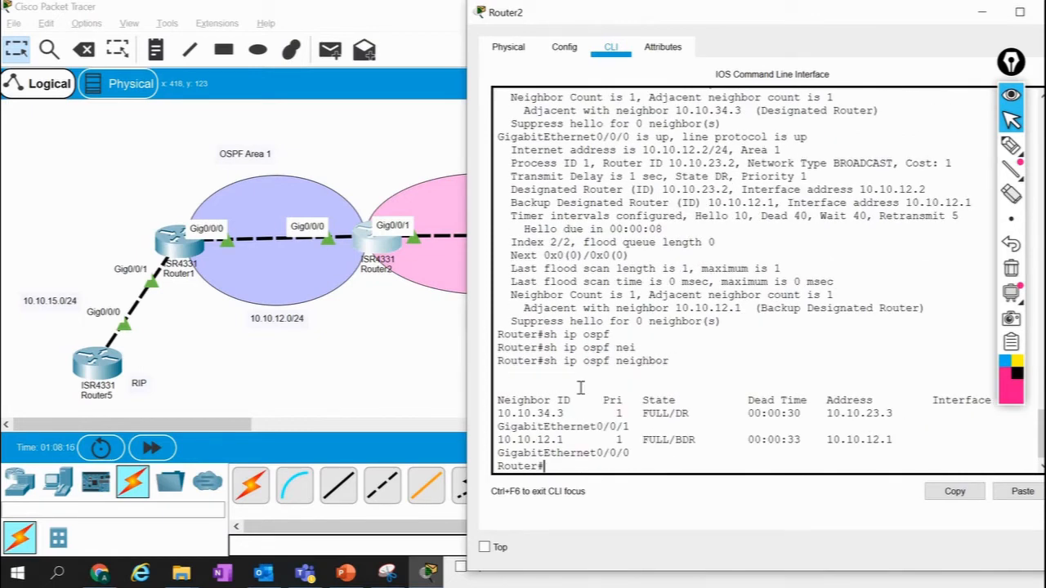
click(346, 357)
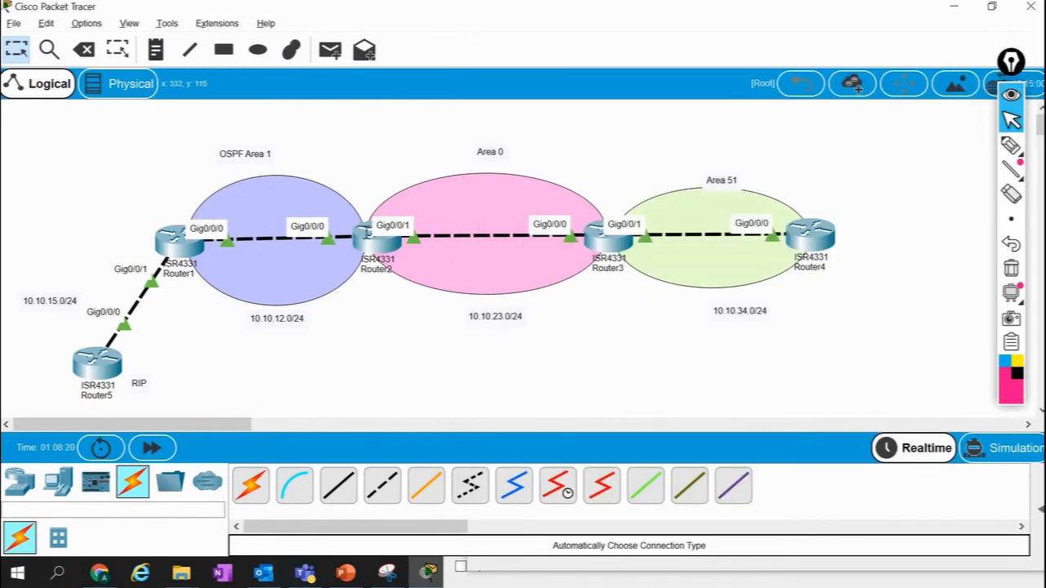
click(364, 221)
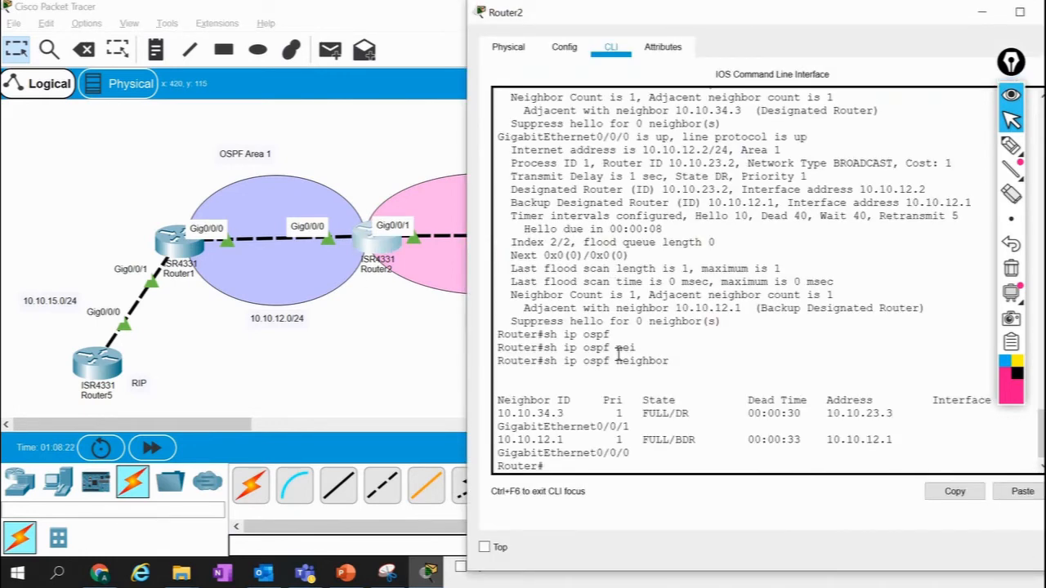
text(dat)
key(Tab)
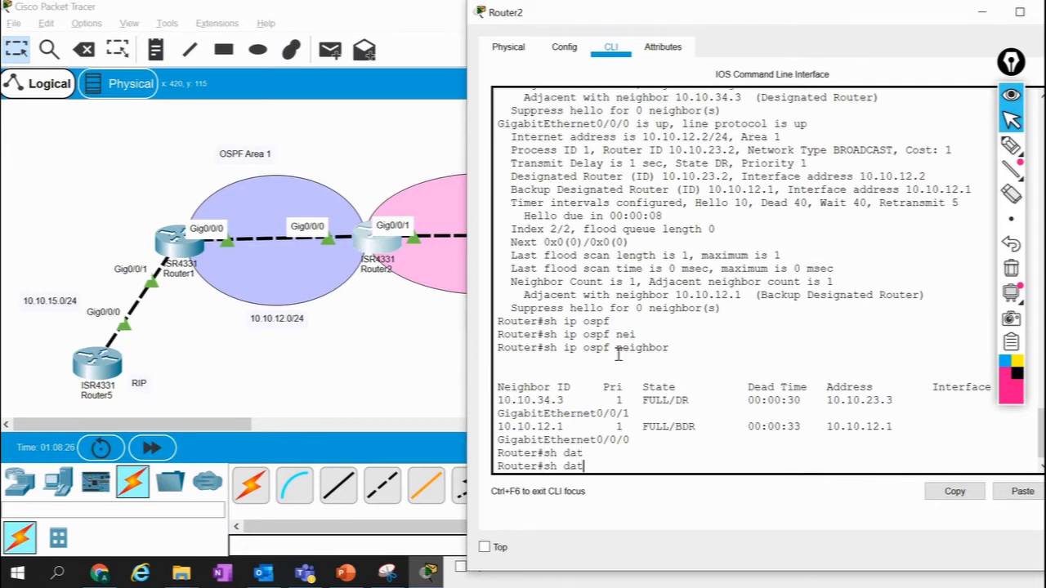
text(a)
key(Tab)
key(BackSpace)
key(BackSpace)
key(BackSpace)
key(BackSpace)
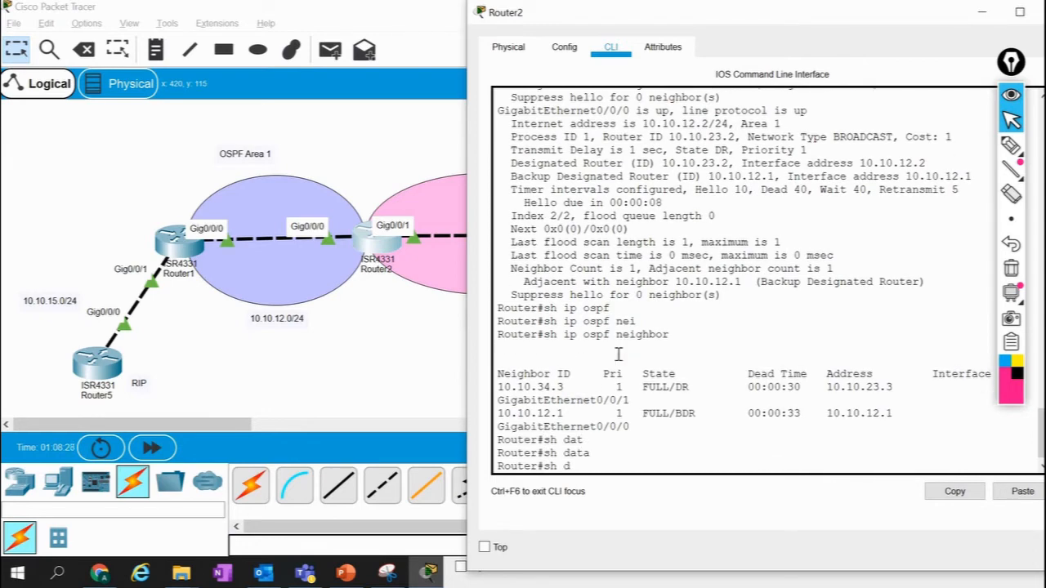
Display Router2's OSPF link-state database with sh ip ospf database.
text(ip ospf da)
key(Tab)
key(Return)
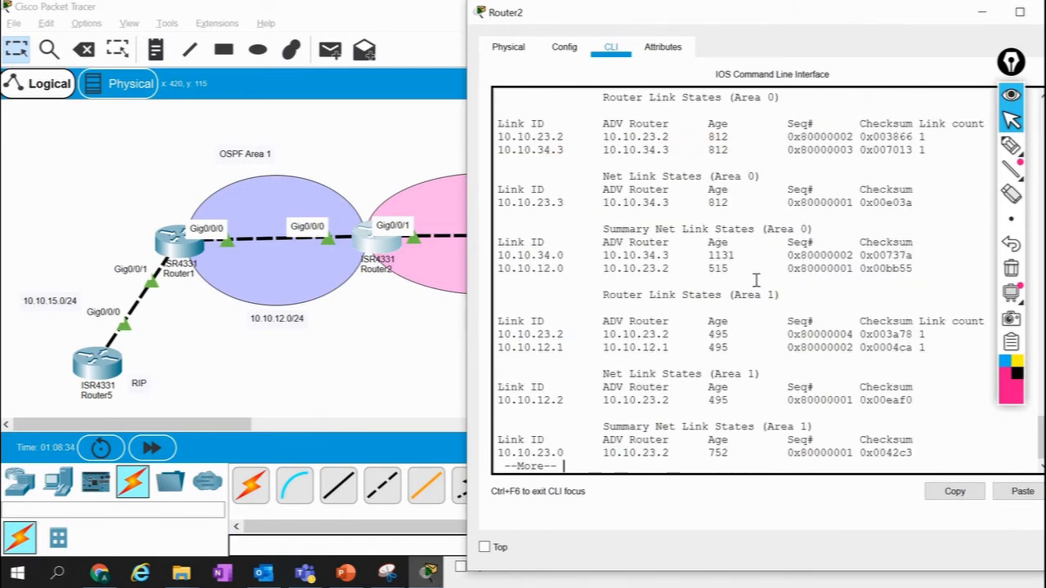
Highlight the Area 0 summary, Area 0 router and Area 1 net link-state headings, and show the rest of the output.
drag(598, 229, 815, 227)
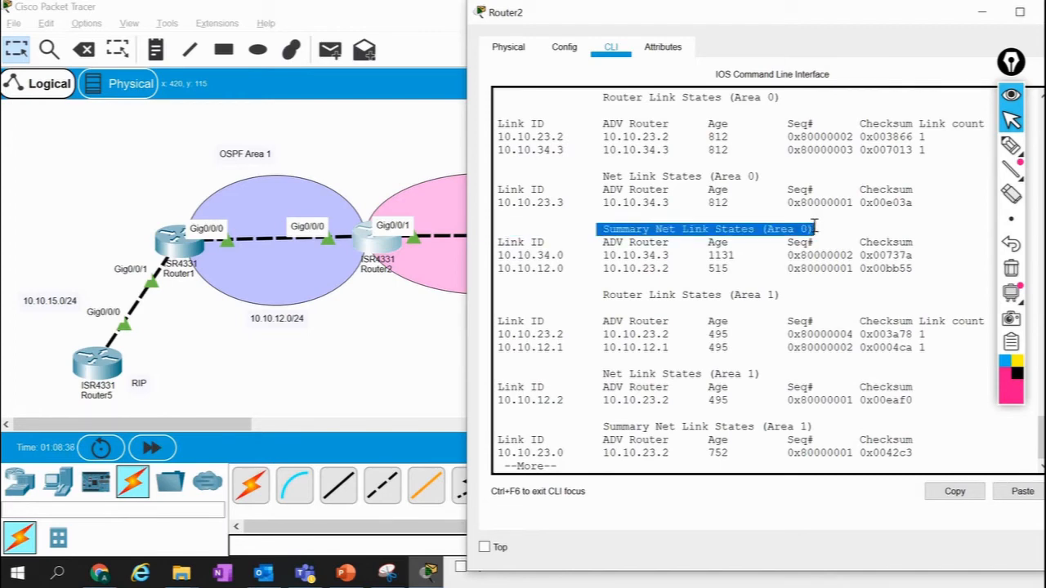
click(917, 179)
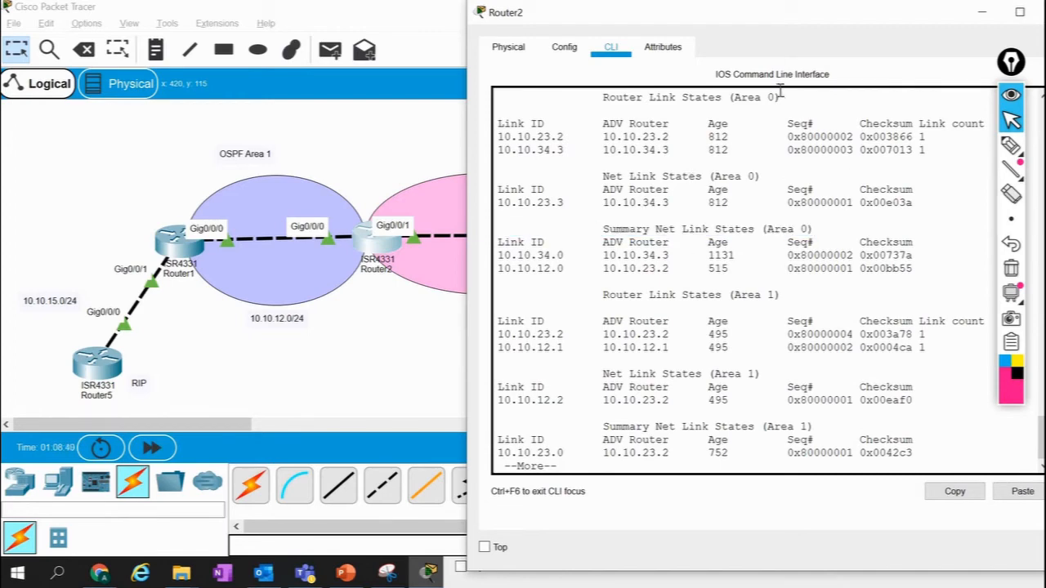
drag(781, 97, 585, 98)
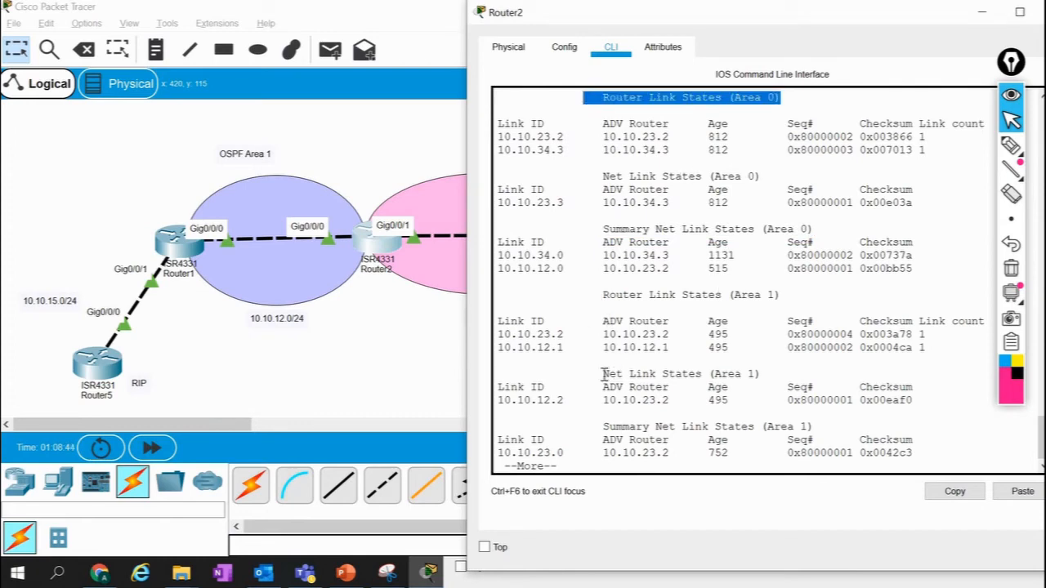
drag(591, 374, 764, 373)
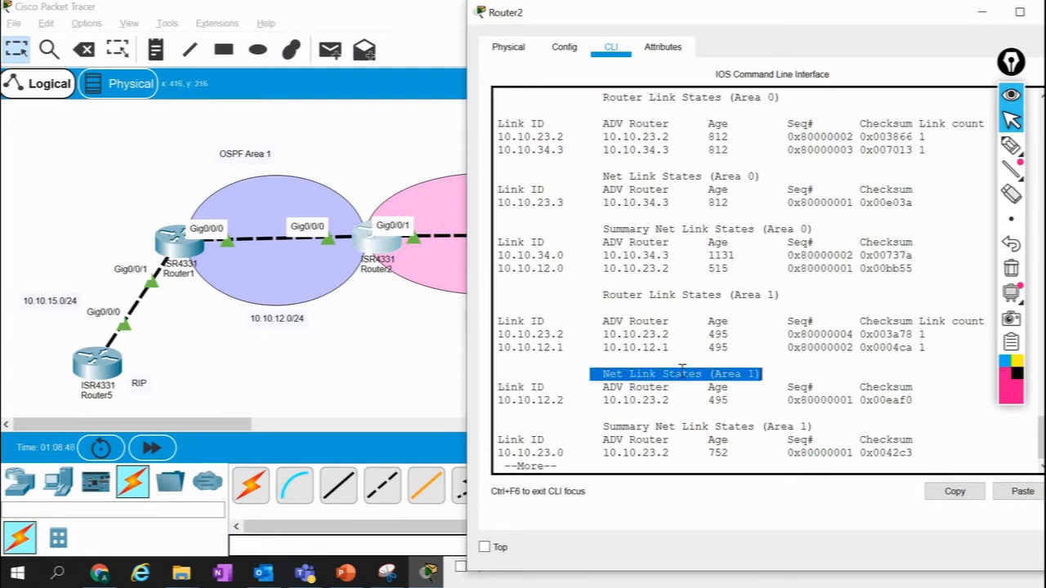
scroll(681, 369, down, 1)
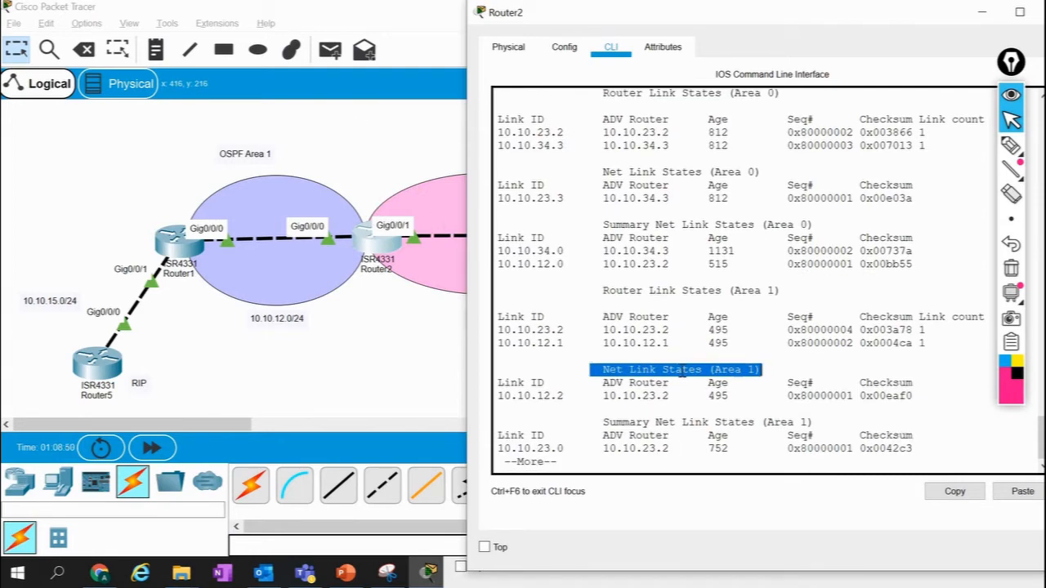
key(space)
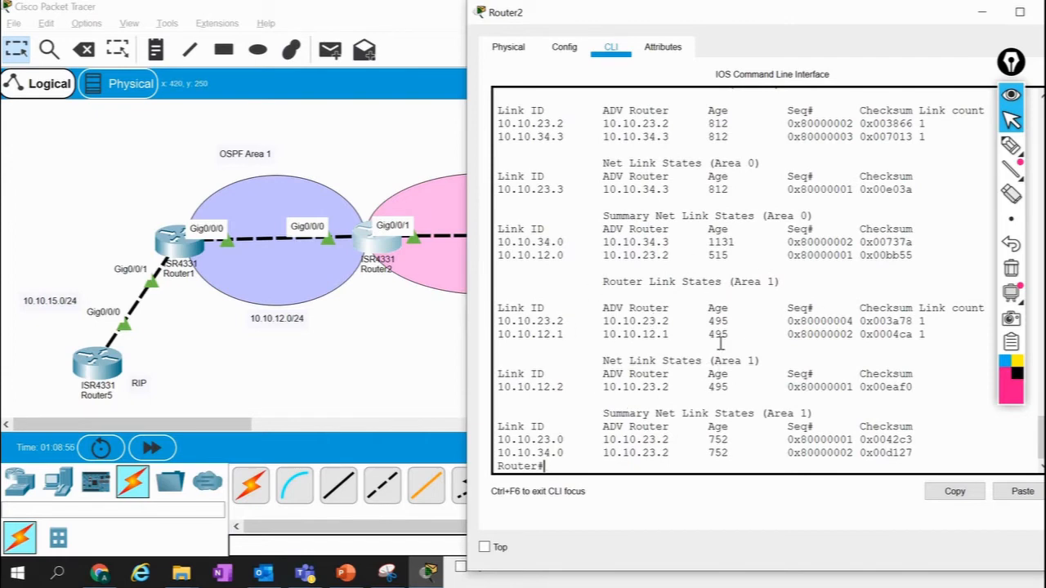
Switch to Router1's command line and bring up a fresh prompt.
click(362, 367)
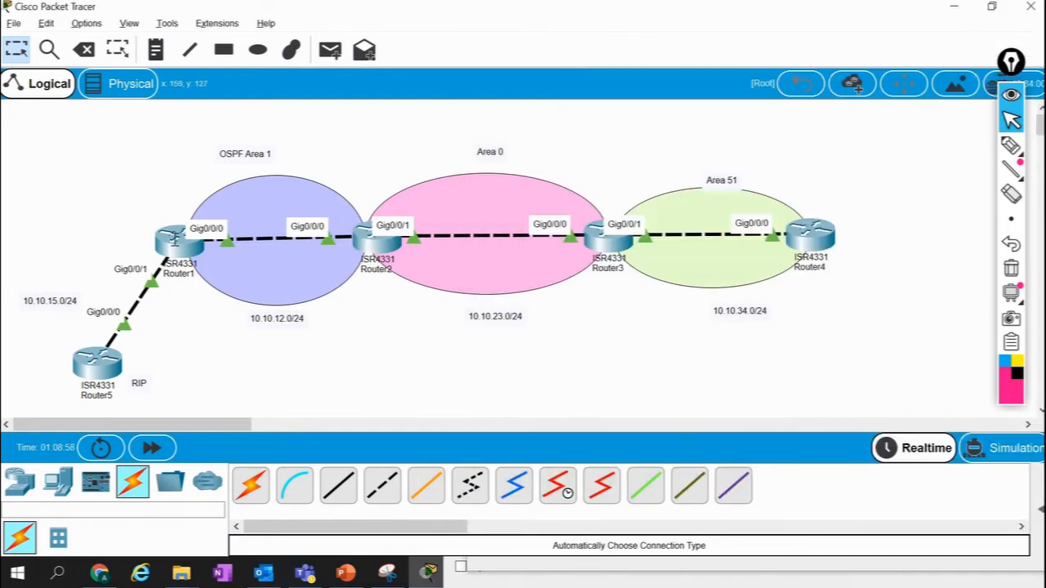
click(174, 238)
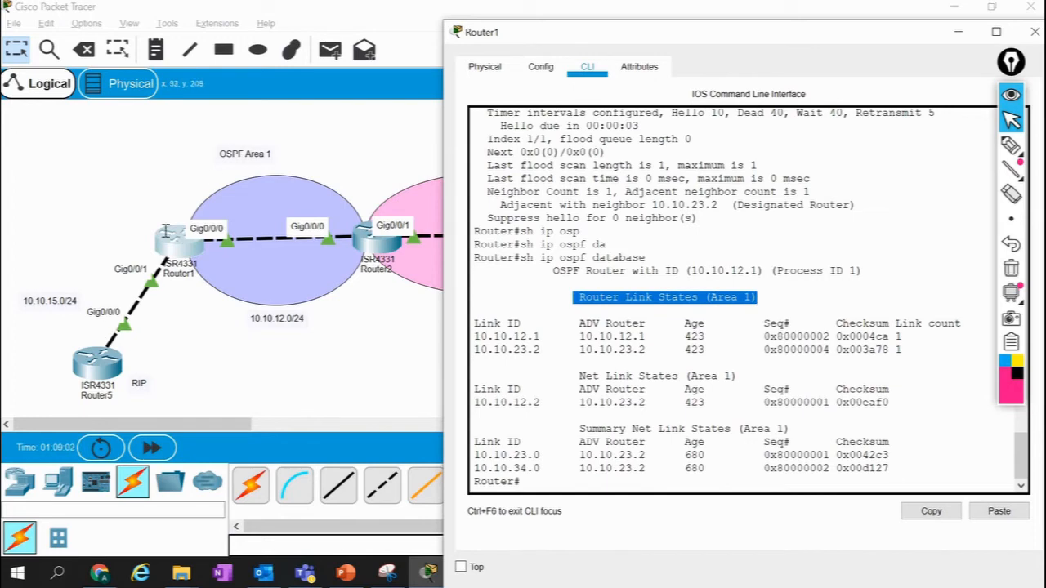
click(586, 482)
key(Return)
key(Return)
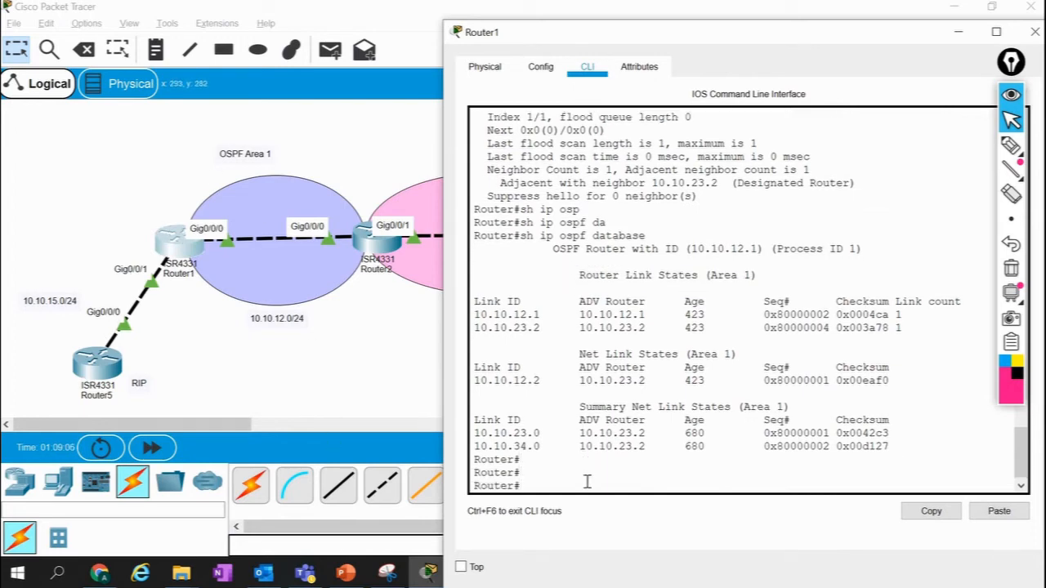
Enter global configuration mode on Router1 and open the configuration of OSPF process 1 with router ospf 1.
text(router ospf 1)
key(Return)
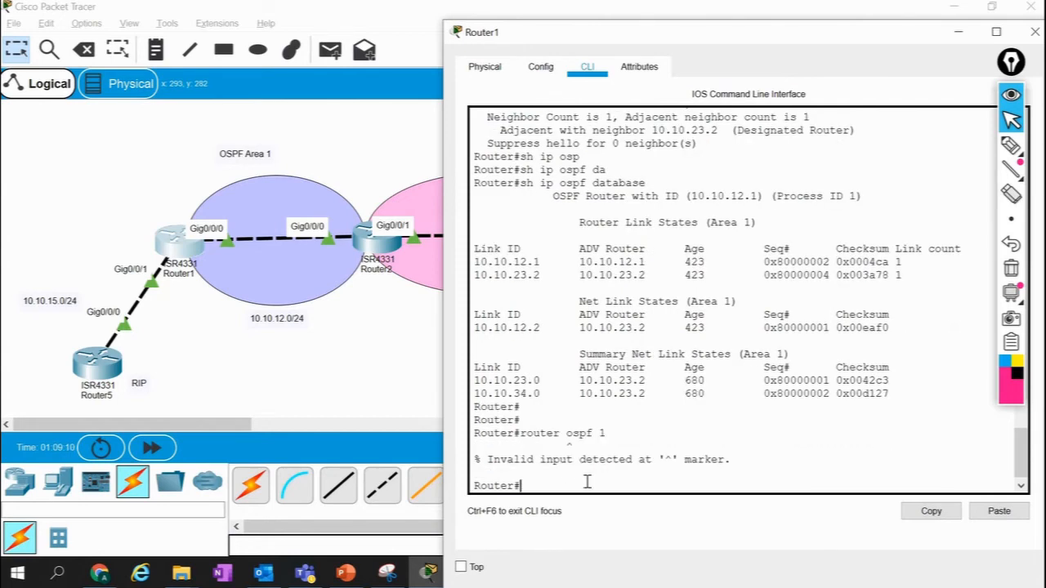
text(config t)
key(Return)
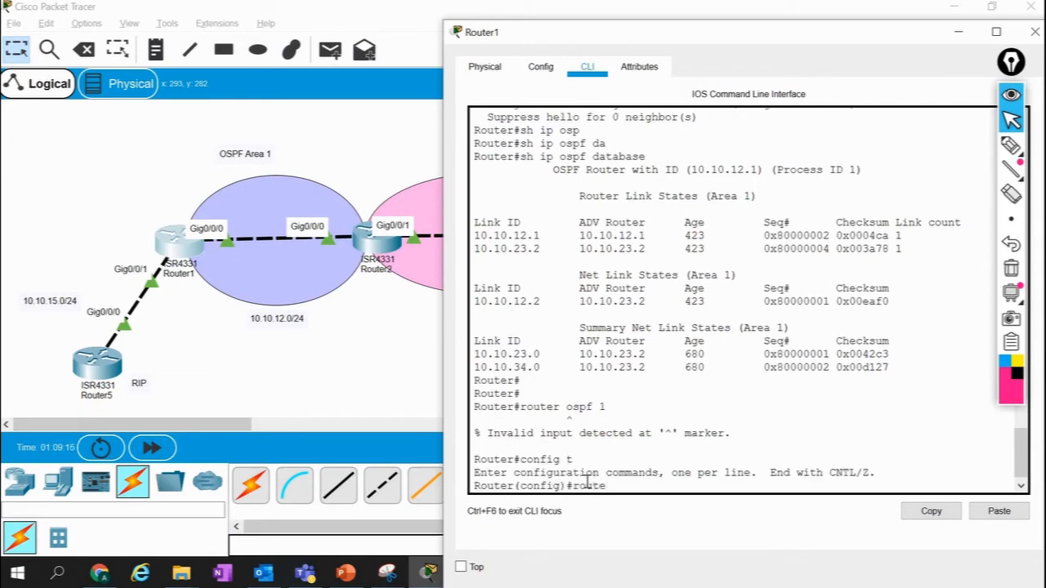
text(router ospf 1)
key(Return)
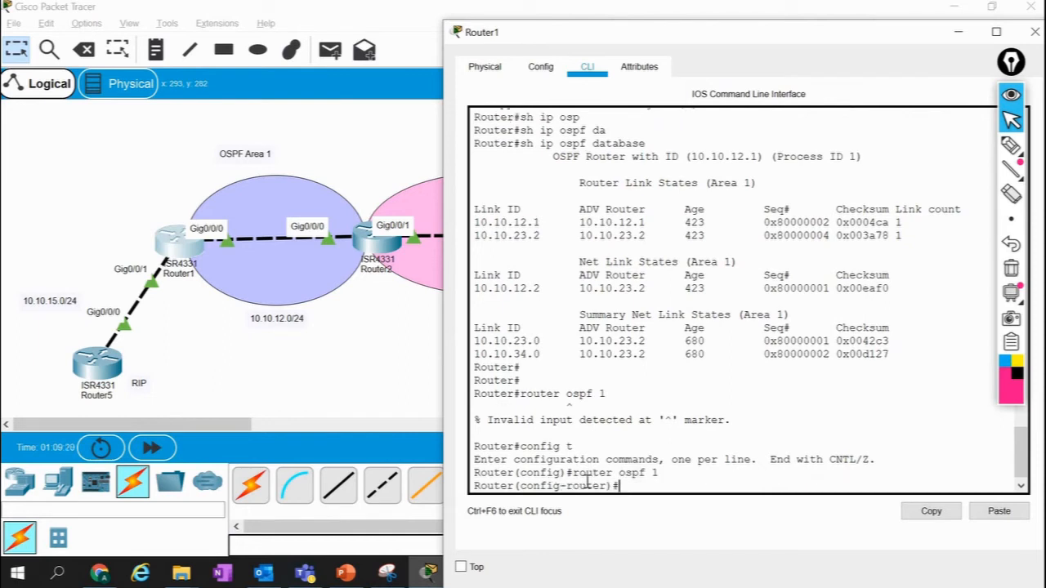
Redistribute RIP into OSPF process 1 on Router1 and highlight the router's response.
text(re)
key(Tab)
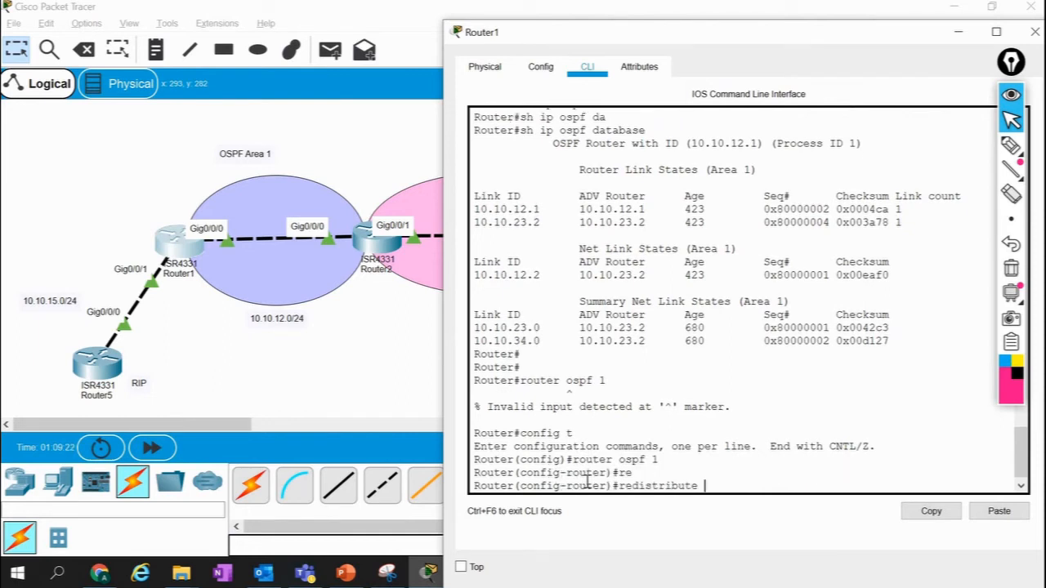
text(rip)
key(Return)
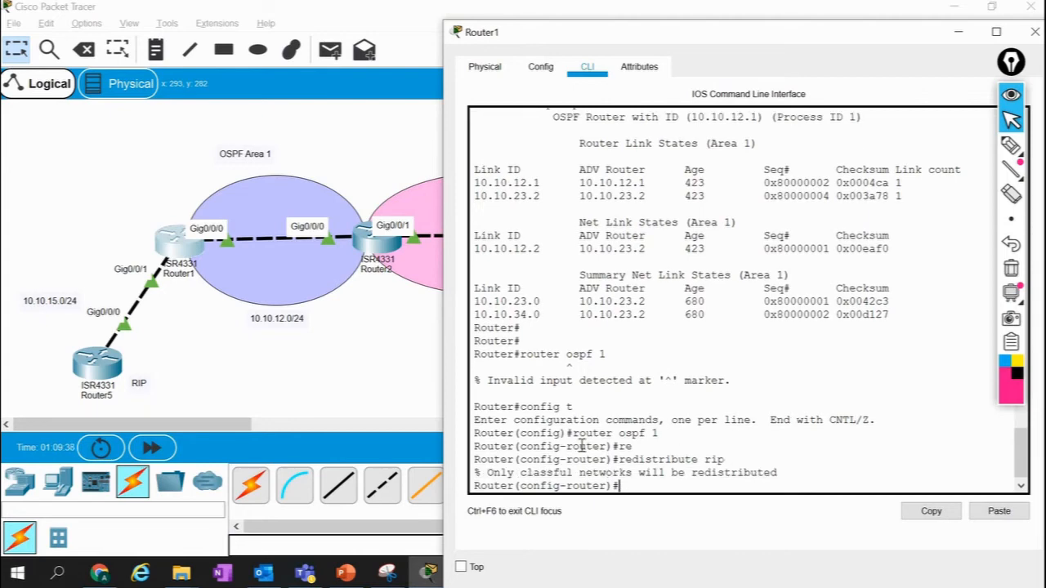
drag(488, 474, 787, 478)
click(787, 477)
Return to Router2's command line and display its complete OSPF database again.
click(368, 238)
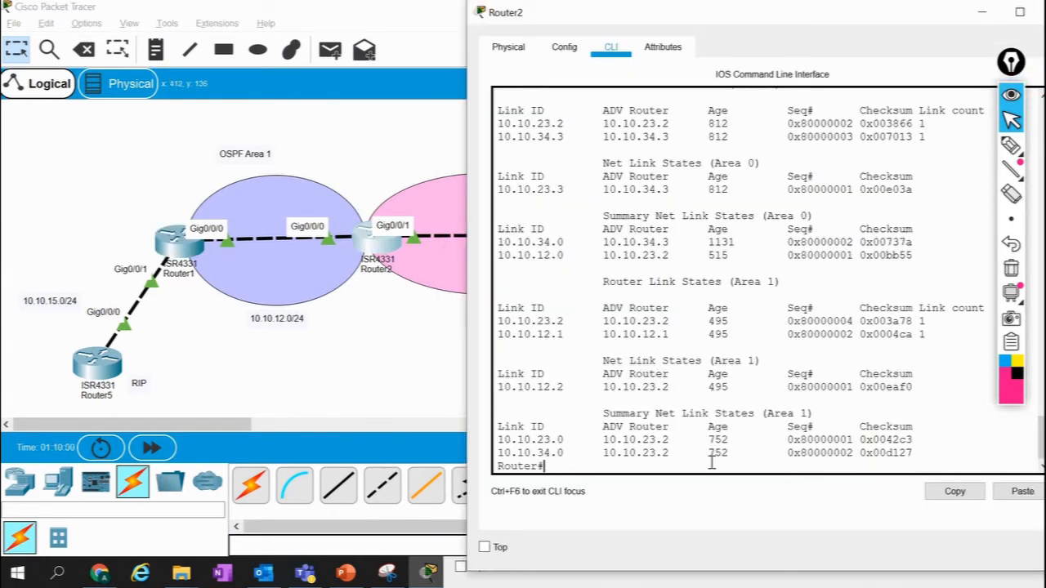
key(Up)
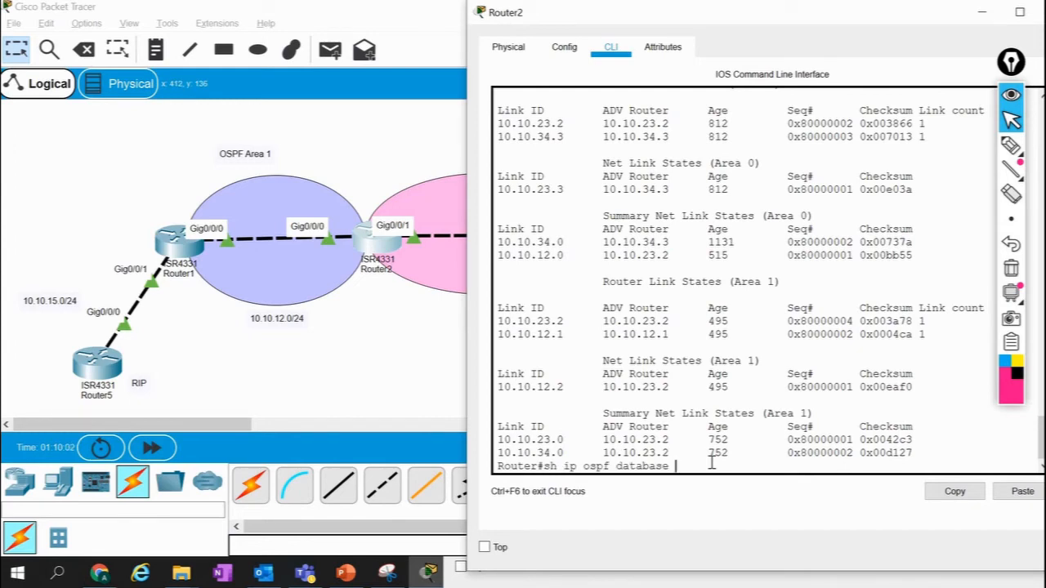
key(Return)
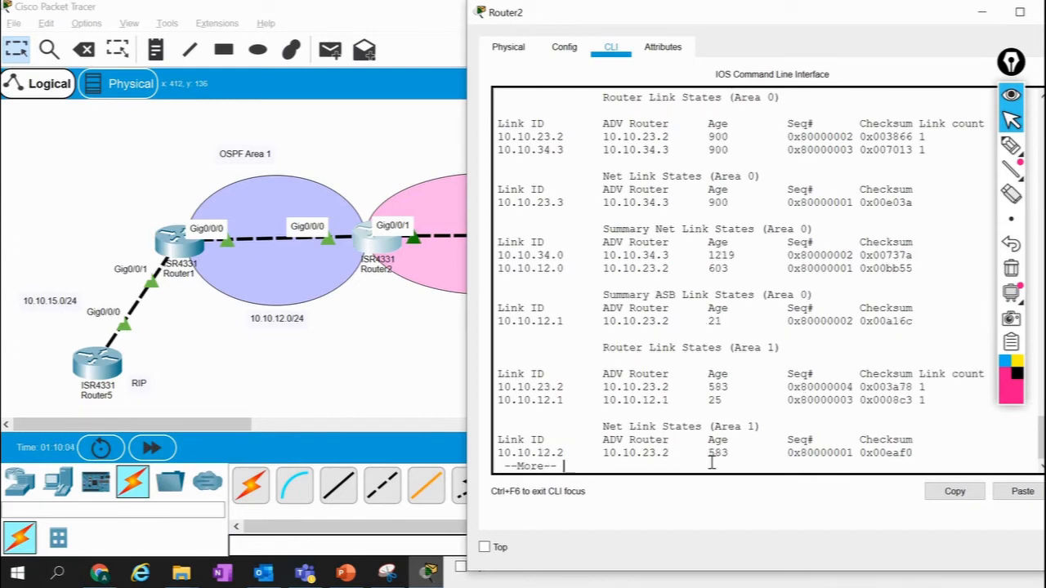
key(space)
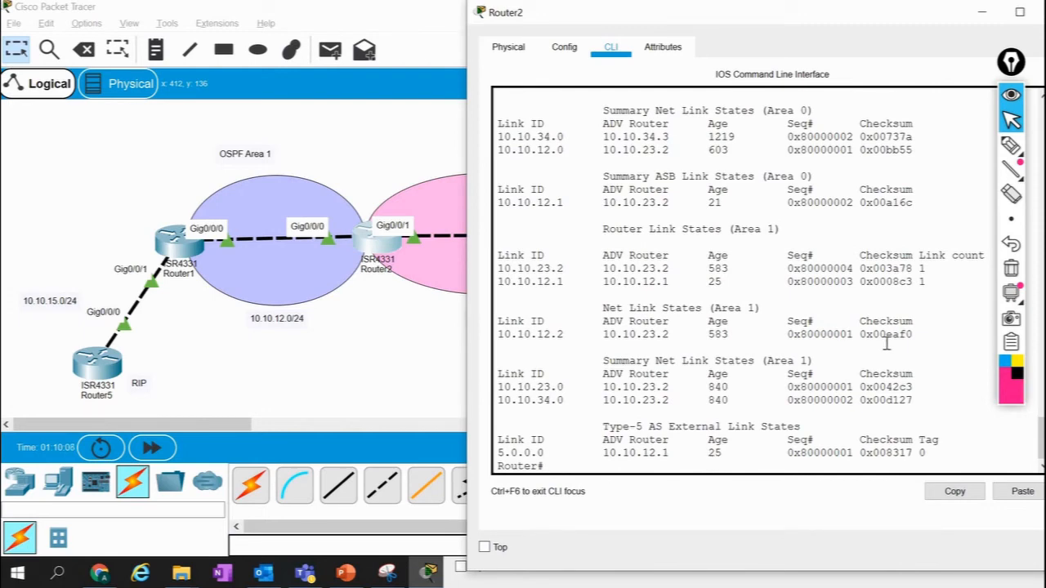
With the annotation pen, underline Router2 in the topology and mark the Area 0 and Area 1 link-state headings in the output.
click(1010, 151)
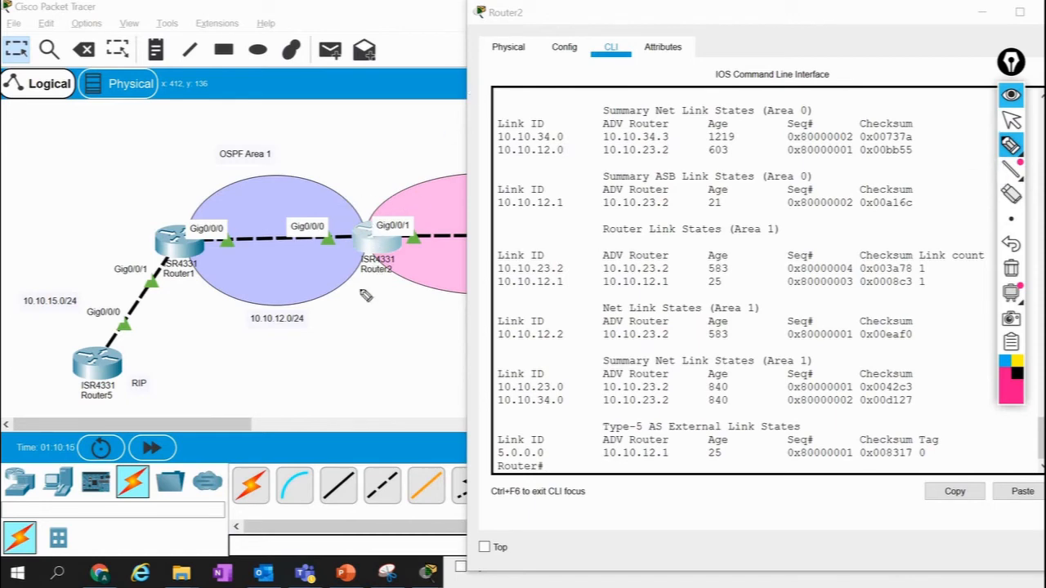
drag(353, 289, 418, 288)
drag(820, 107, 846, 107)
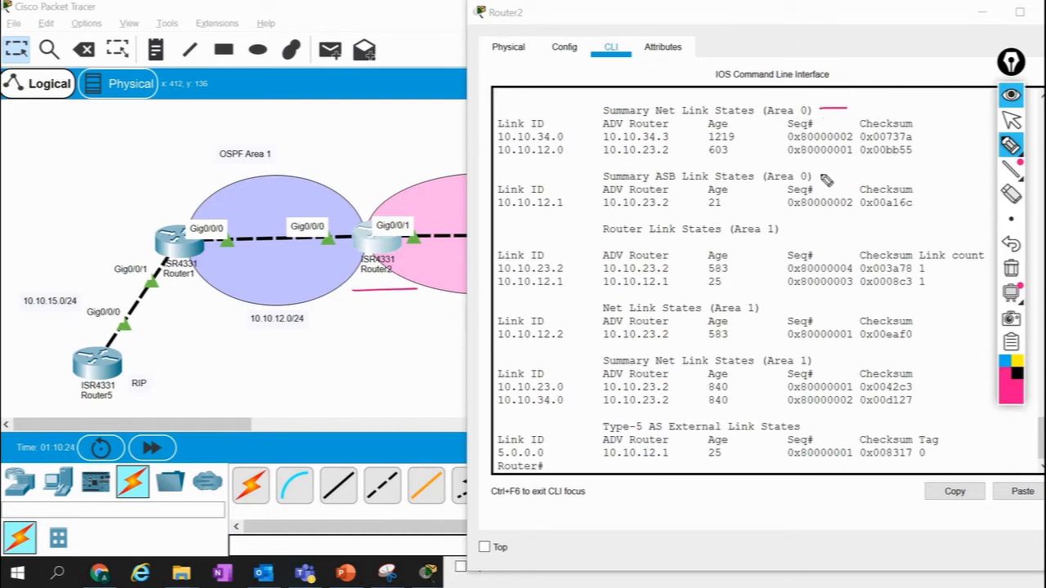
drag(818, 174, 849, 174)
drag(754, 240, 790, 241)
drag(737, 318, 779, 318)
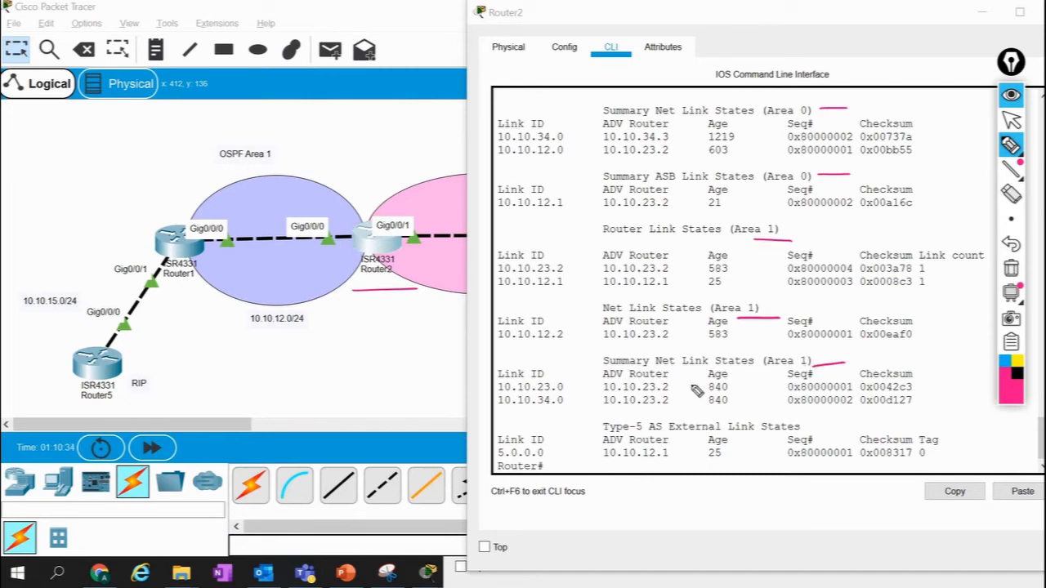
Circle the Type-5 AS External Link States heading and draw an arrow from the 10.10.15.0/24 network over Area 1 to Router2.
mouse_move(636, 415)
mouse_down()
mouse_move(595, 420)
mouse_move(620, 449)
mouse_move(817, 441)
mouse_move(760, 409)
mouse_move(611, 401)
mouse_up()
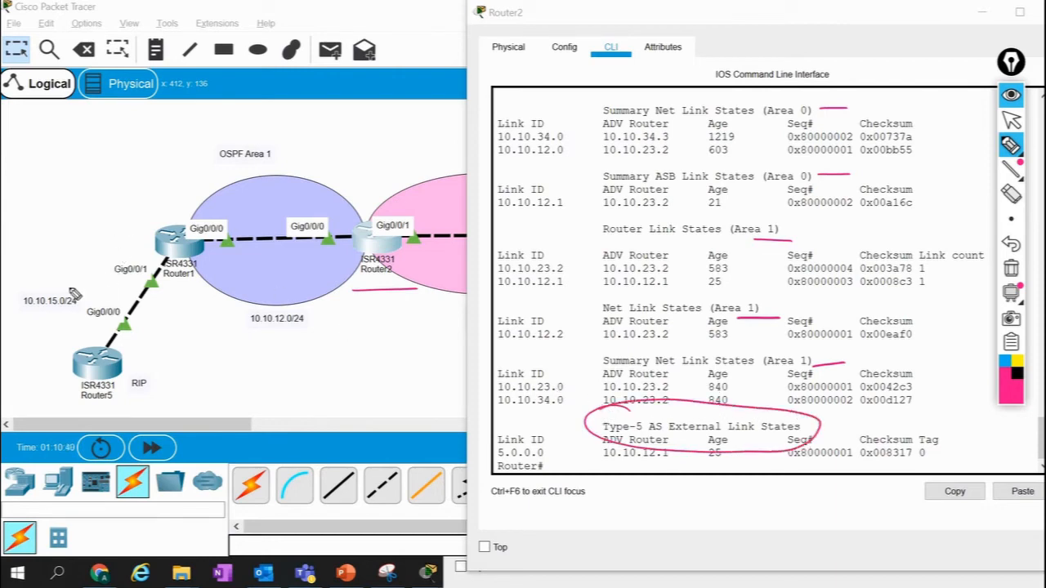
drag(70, 272, 94, 221)
drag(178, 169, 409, 149)
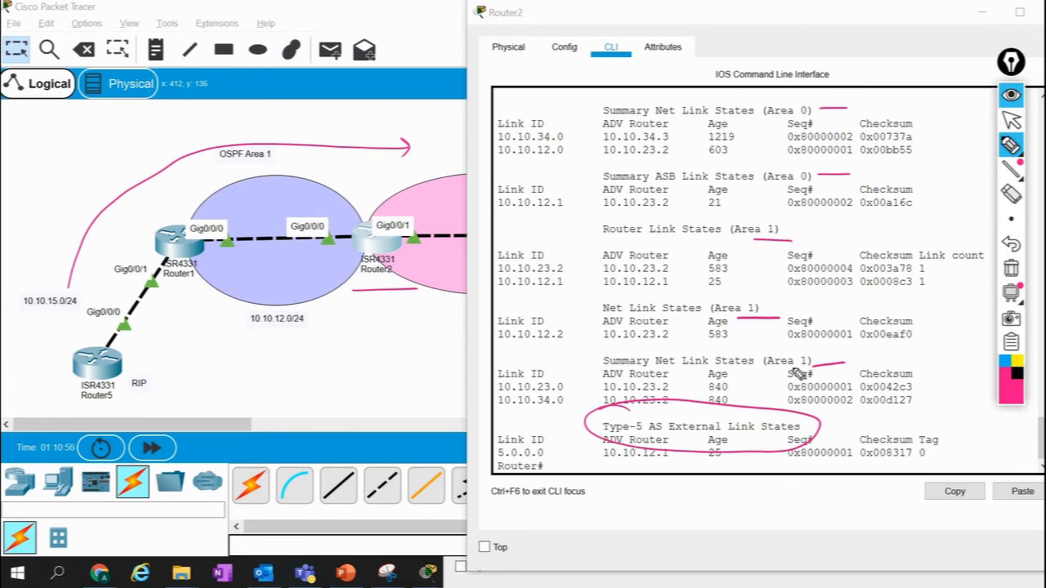
Put the pen away and rerun sh ip ospf database on Router2 through the end of its output.
click(1011, 121)
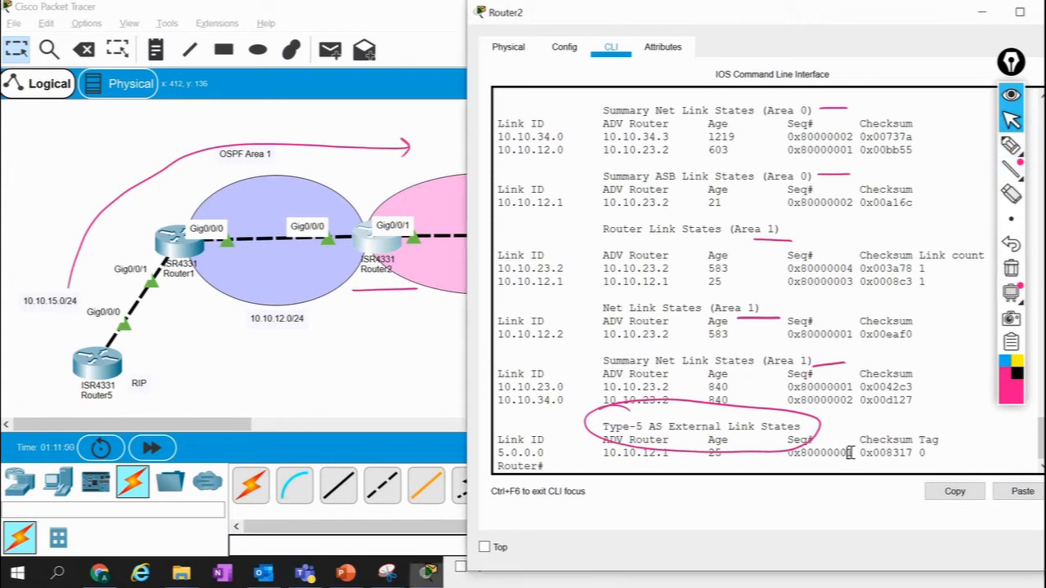
key(Up)
key(Return)
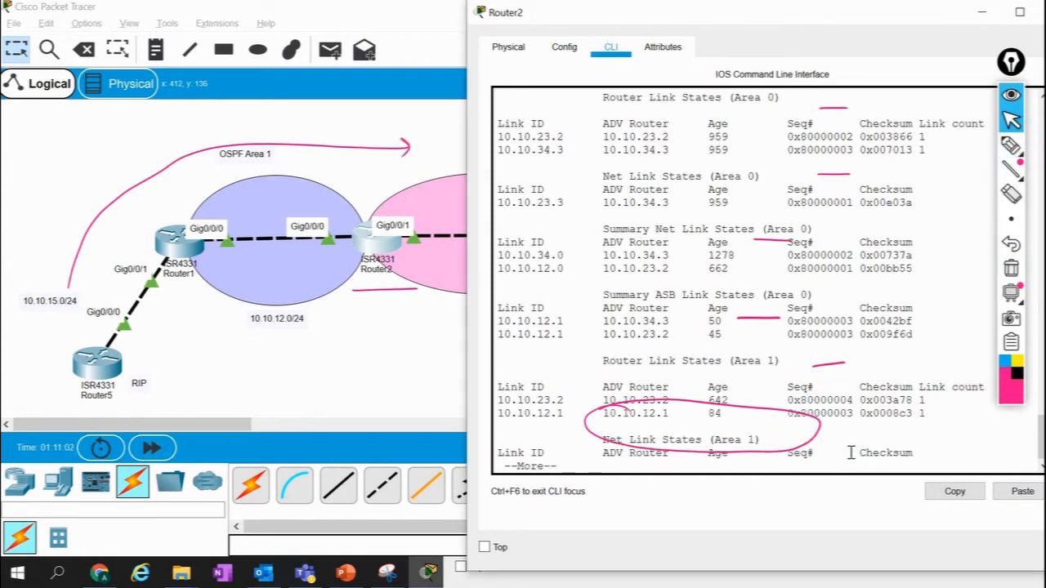
key(space)
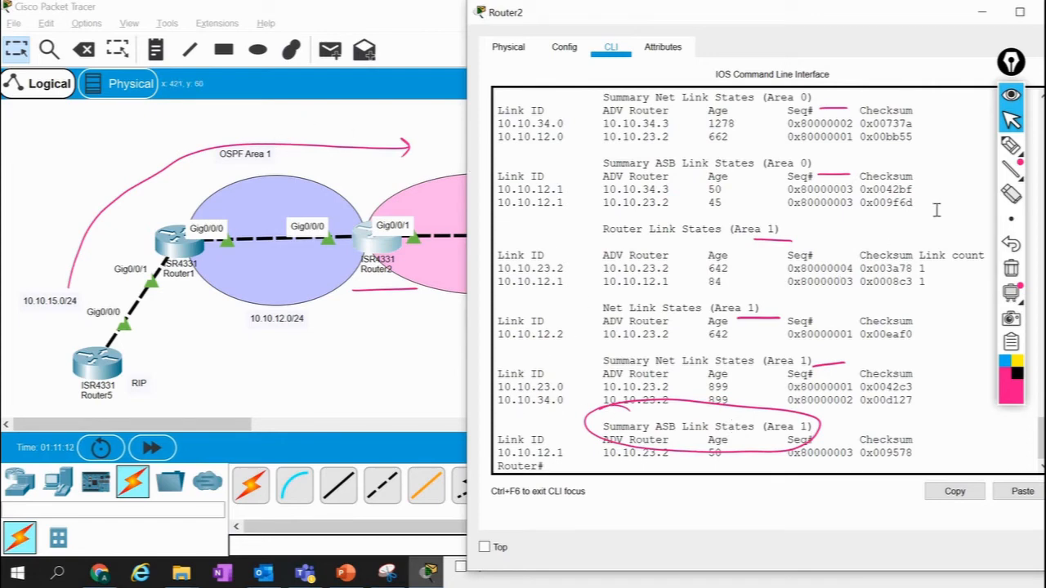
Annotate the circled Summary ASB Link States (Area 1) heading with an arrow and the handwritten label "Type 4".
click(1010, 146)
click(964, 169)
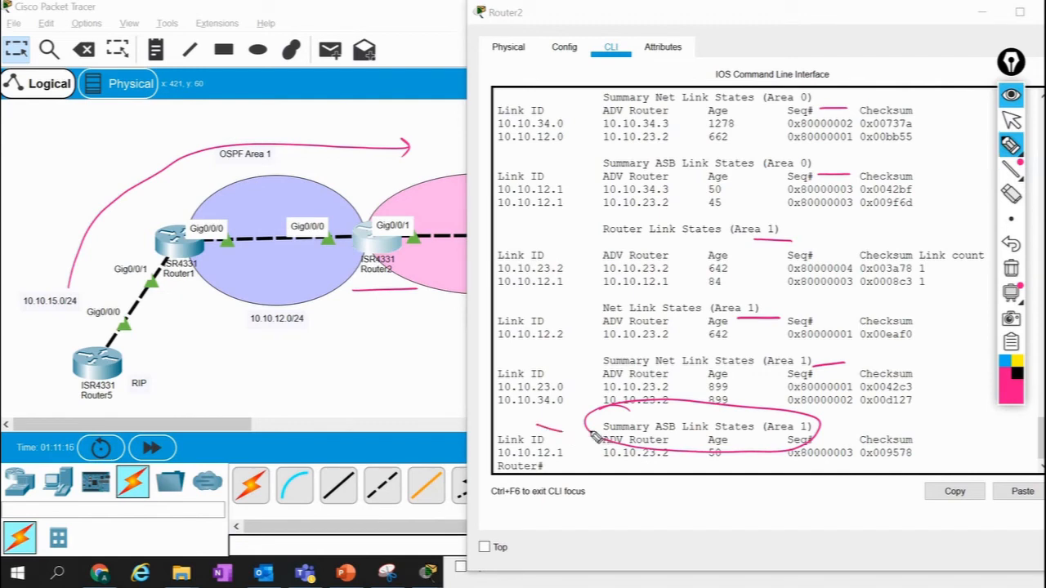
mouse_move(536, 425)
mouse_down()
mouse_move(603, 433)
mouse_move(586, 448)
mouse_up()
mouse_move(511, 406)
mouse_down()
mouse_move(511, 419)
mouse_move(539, 425)
mouse_move(593, 408)
mouse_up()
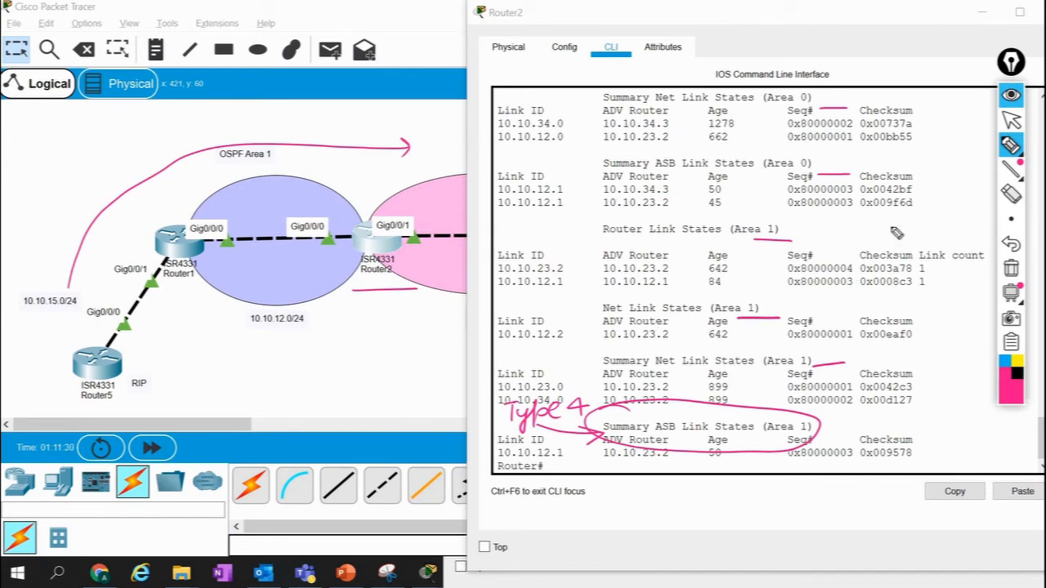
click(1010, 120)
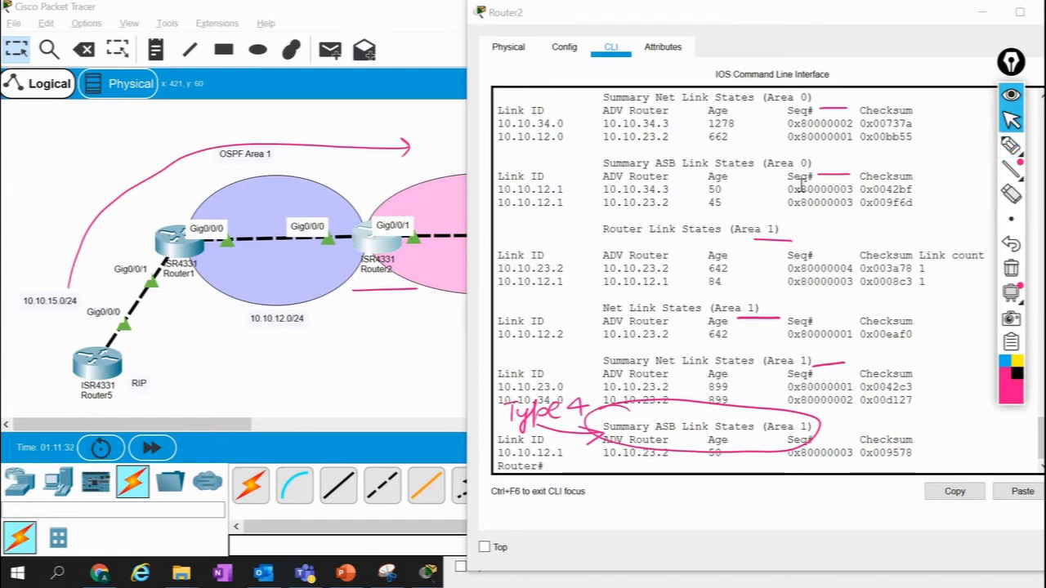
Review the Area 0 and Area 1 entries in Router2's database output, and run sh ip ospf database once more.
scroll(801, 187, up, 6)
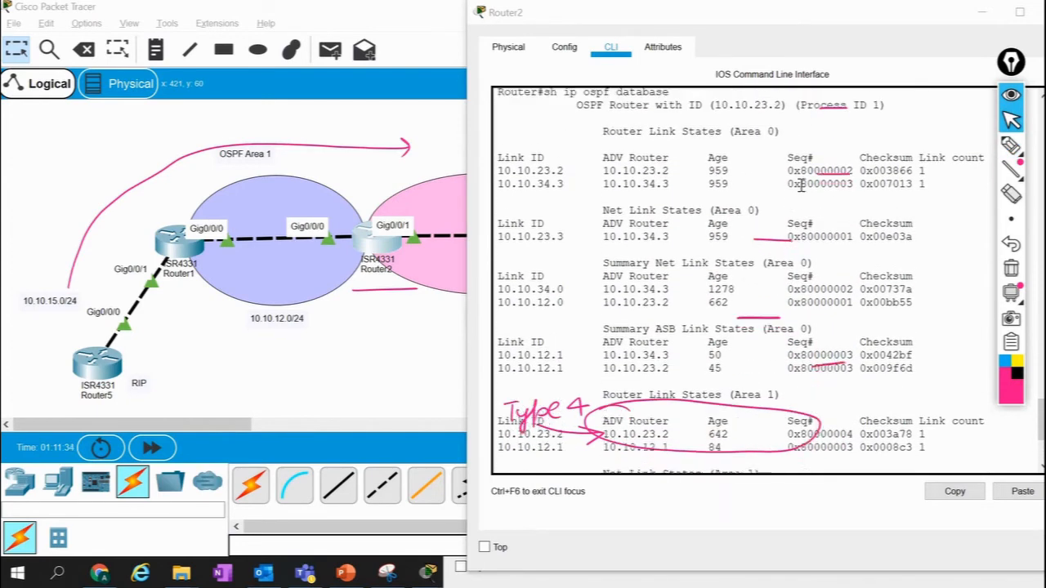
scroll(801, 187, down, 4)
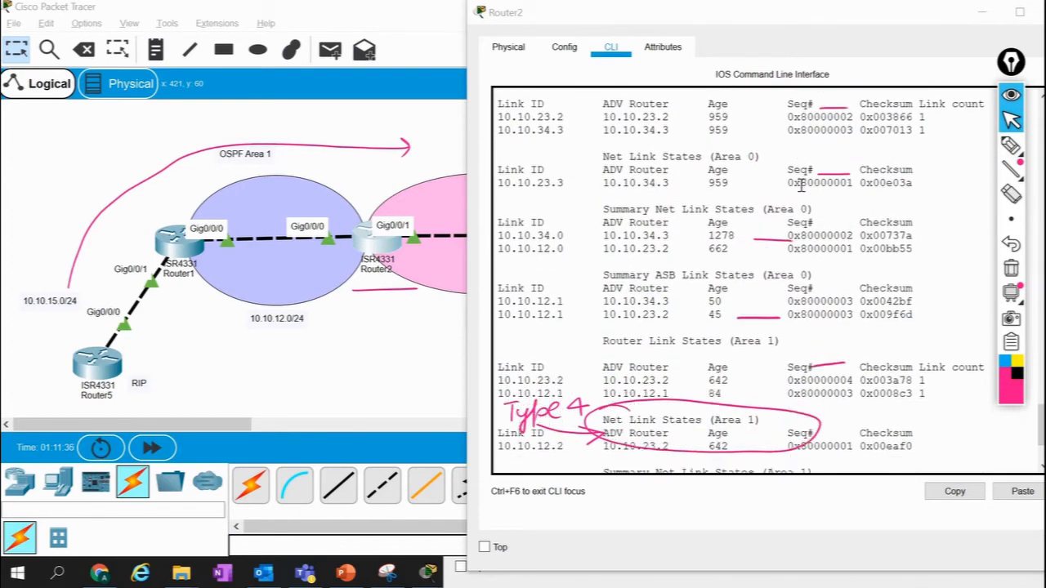
scroll(800, 186, down, 3)
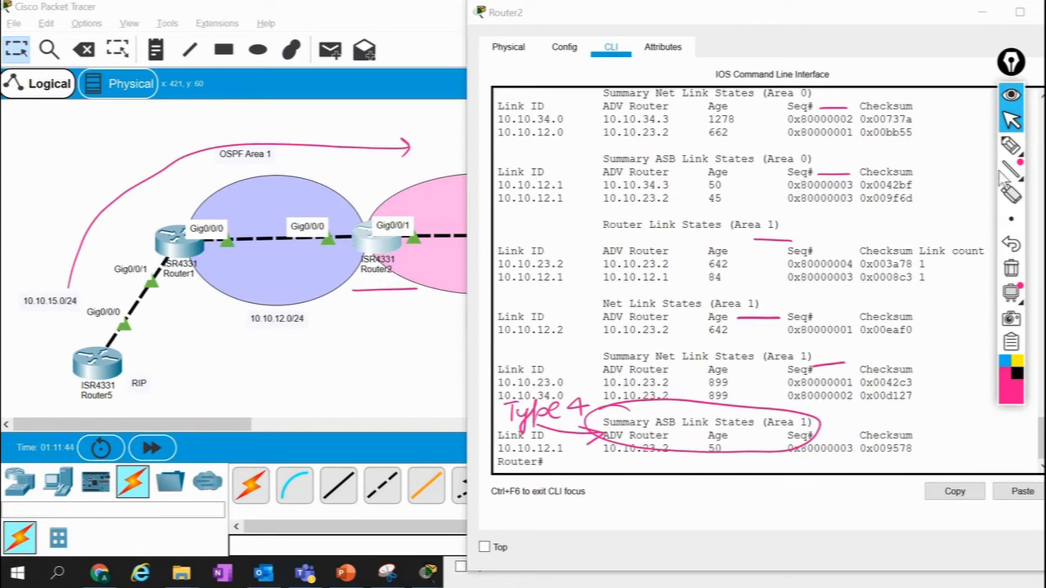
mouse_move(1011, 144)
click(1011, 119)
click(834, 466)
key(Up)
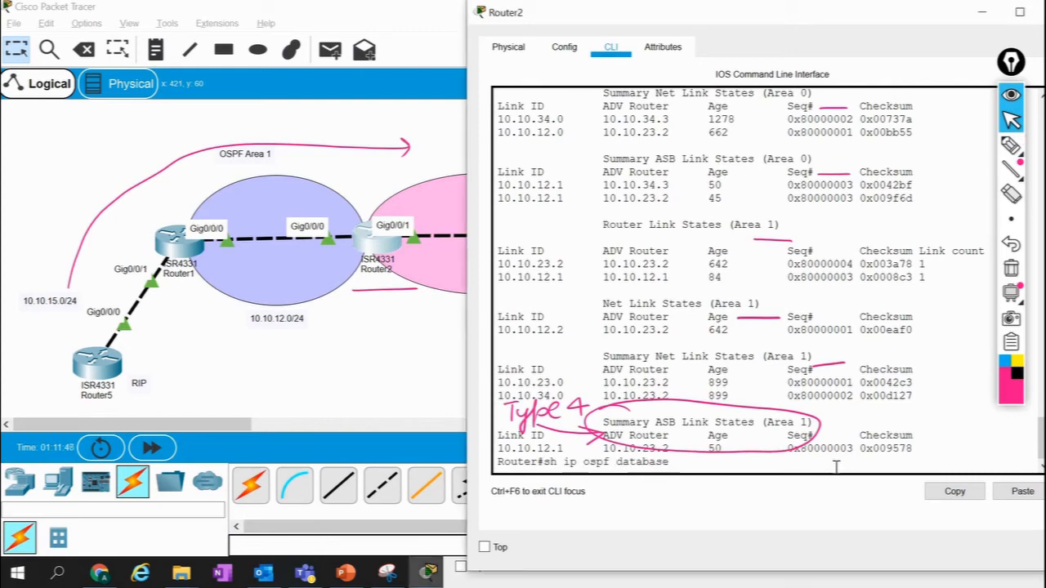
key(Return)
key(space)
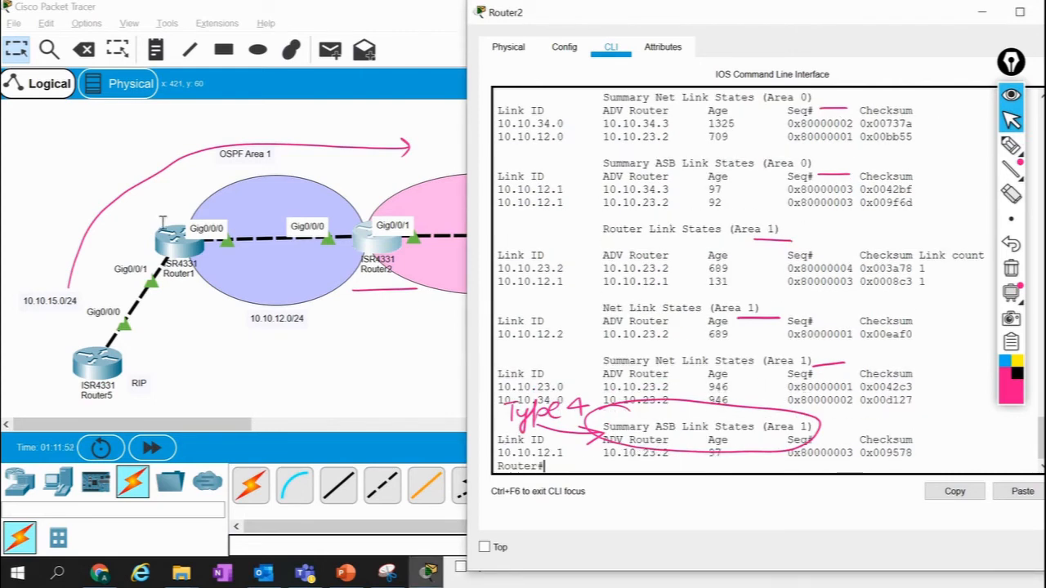
Bring up Router1's command line.
click(170, 237)
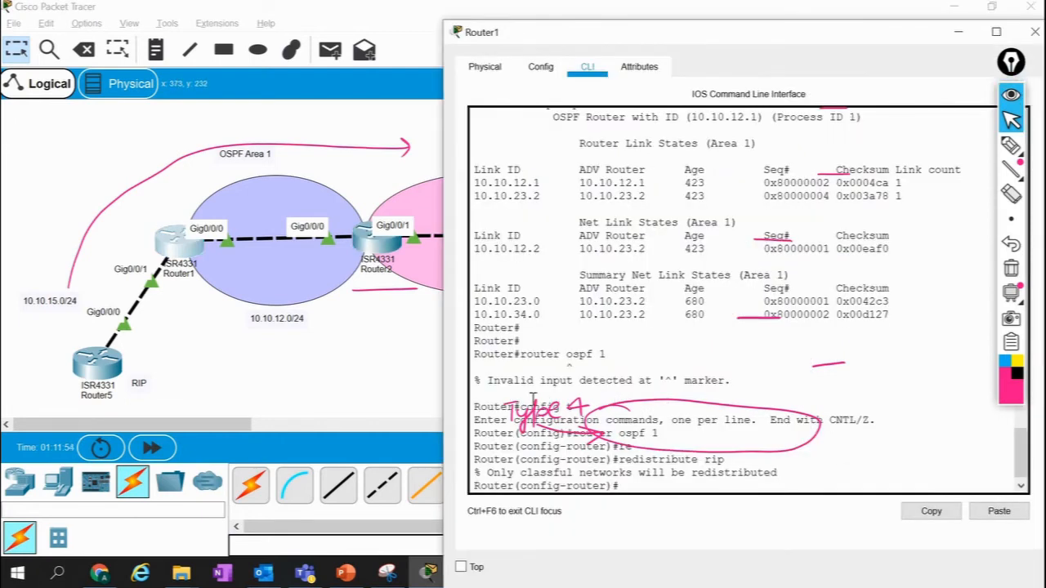
key(Up)
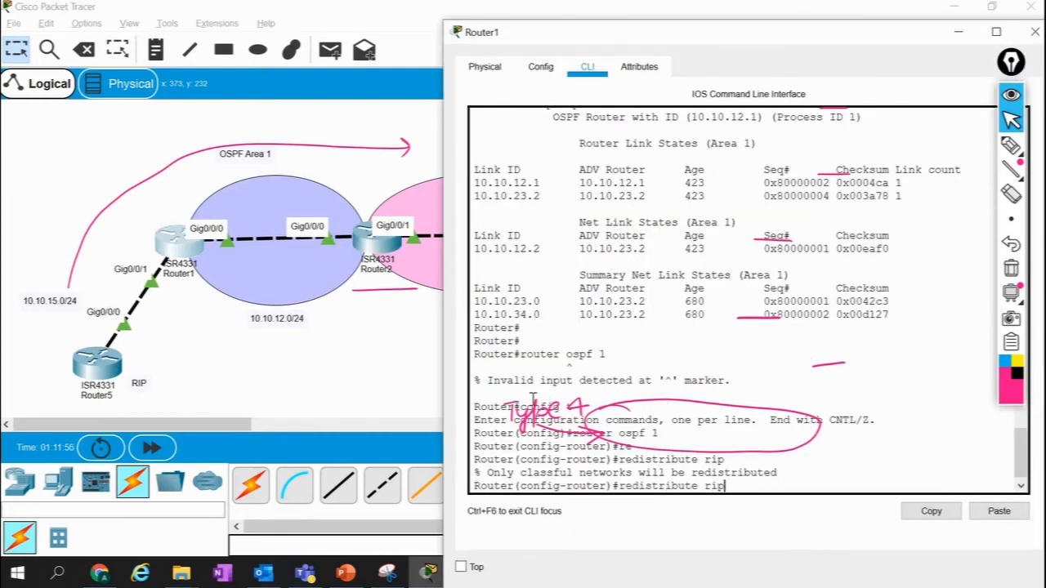
key(BackSpace)
key(BackSpace)
key(BackSpace)
key(BackSpace)
key(BackSpace)
key(BackSpace)
key(BackSpace)
key(BackSpace)
key(BackSpace)
key(BackSpace)
key(BackSpace)
key(BackSpace)
key(BackSpace)
key(BackSpace)
key(BackSpace)
key(BackSpace)
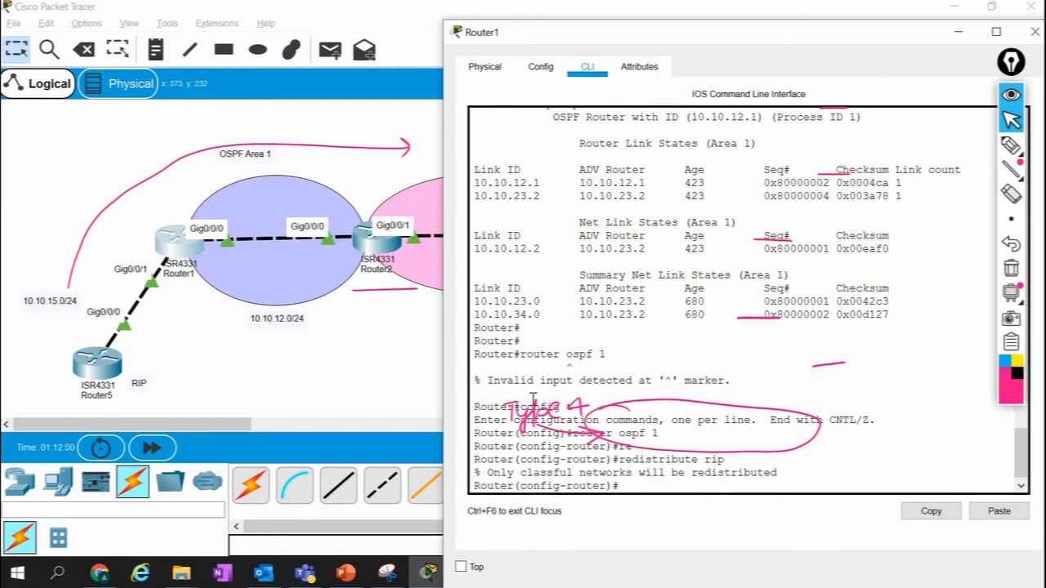
Run do sh ip ospf databas on Router1 and highlight the Summary ASB Link States (Area 1) heading.
text(do sh ip ospf data)
key(Tab)
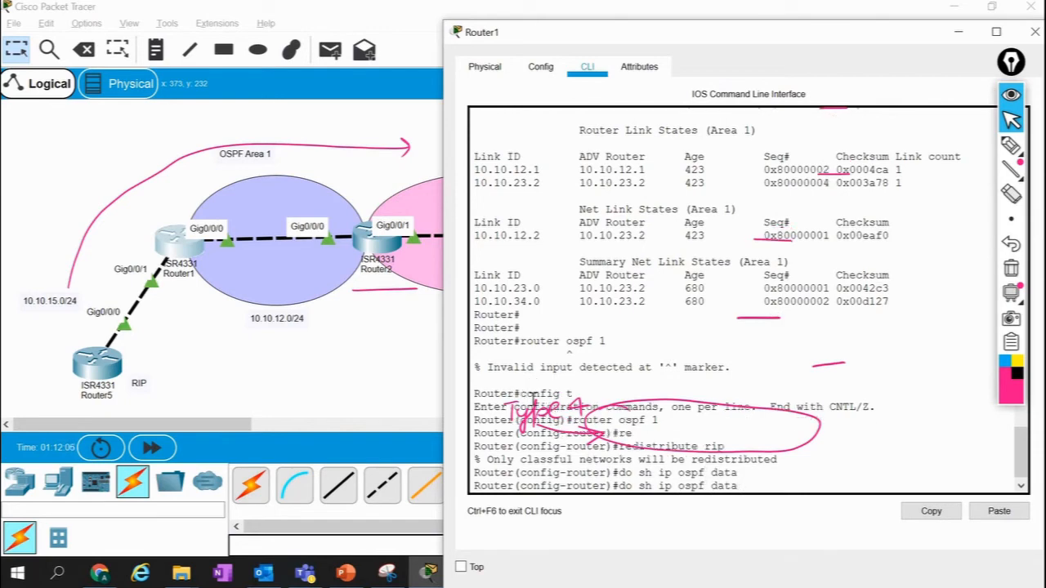
text(bas)
key(Return)
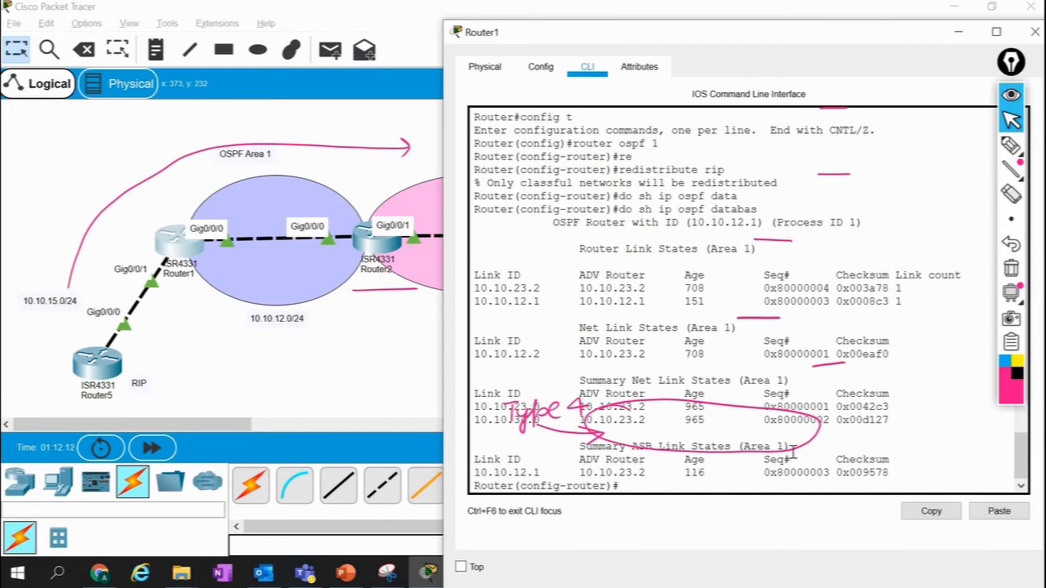
drag(791, 446, 578, 447)
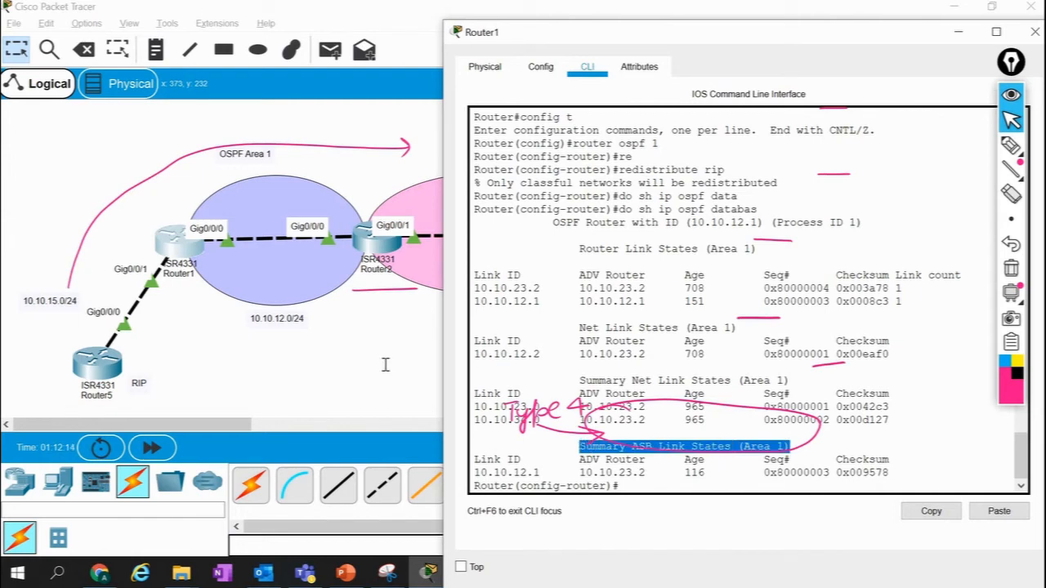
Open Router4's command line at its user prompt and clear all pen annotations from the screen.
click(382, 364)
click(811, 233)
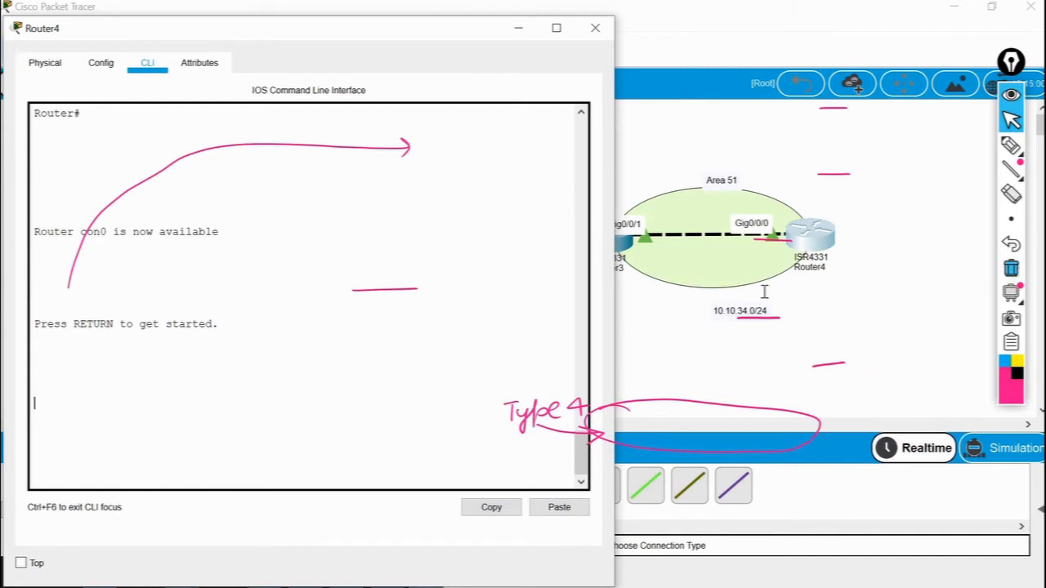
click(1011, 268)
click(196, 455)
key(Return)
key(Return)
key(Return)
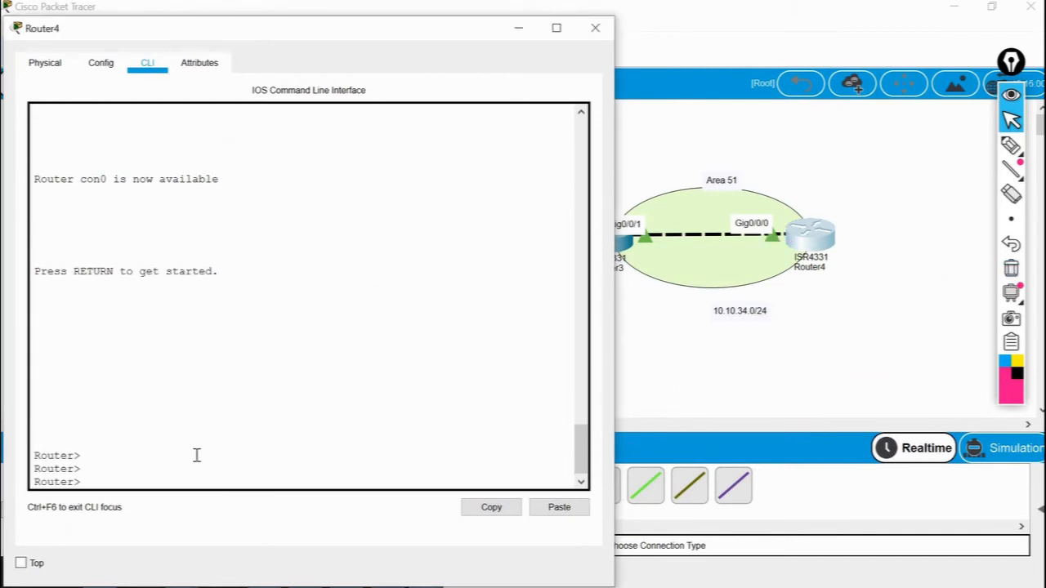
Run sh ip ospf database in Router4's privileged mode and highlight the Summary ASB Link States (Area 51) heading.
text(en)
key(Return)
text(sh ip ospf)
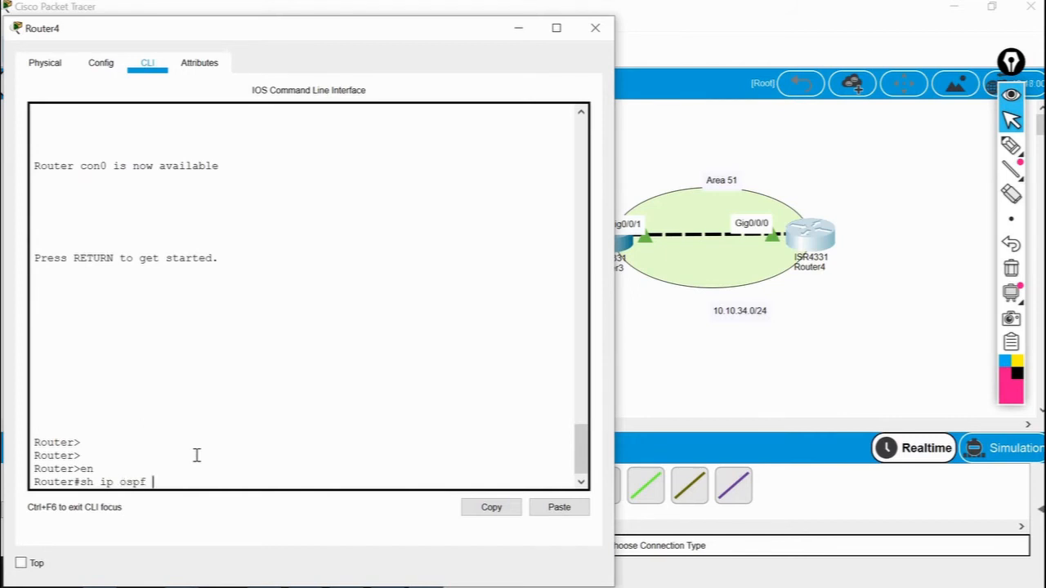
text( da)
key(Tab)
key(Return)
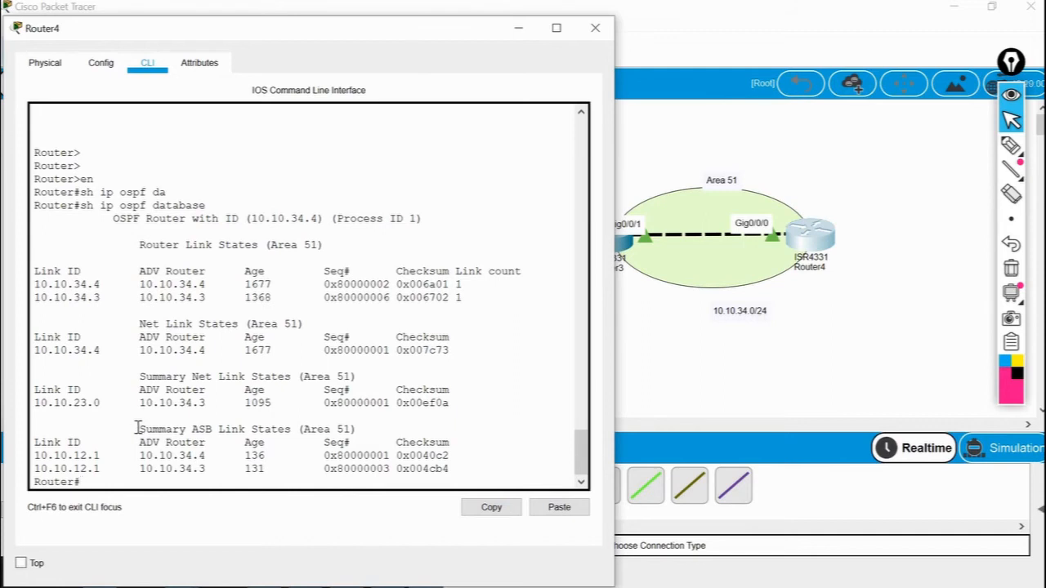
drag(138, 429, 359, 428)
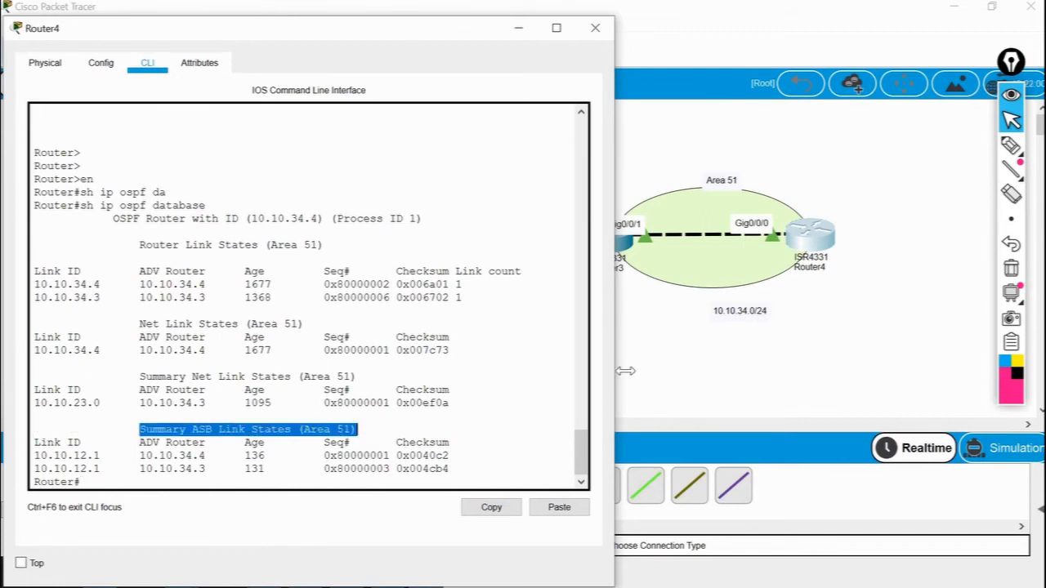
Rerun do sh ip ospf databas on Router1 and review the Area 1 entries in the old and new output.
click(651, 372)
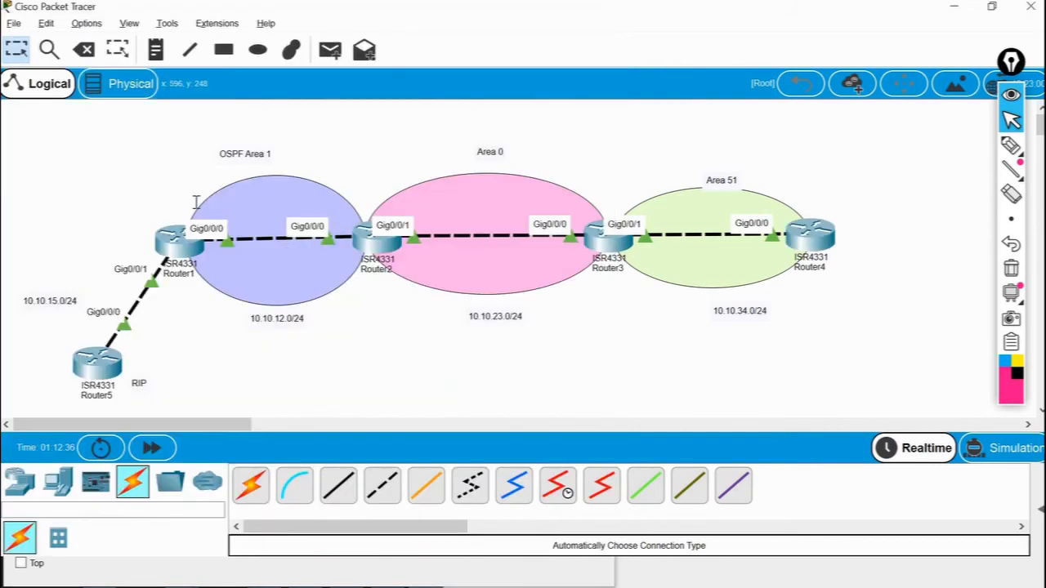
click(168, 242)
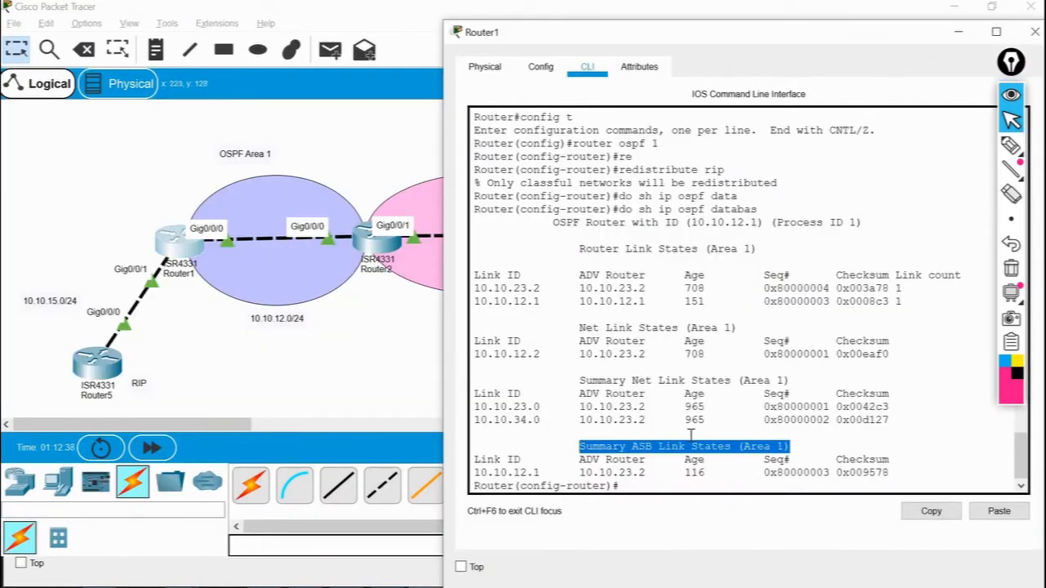
key(Up)
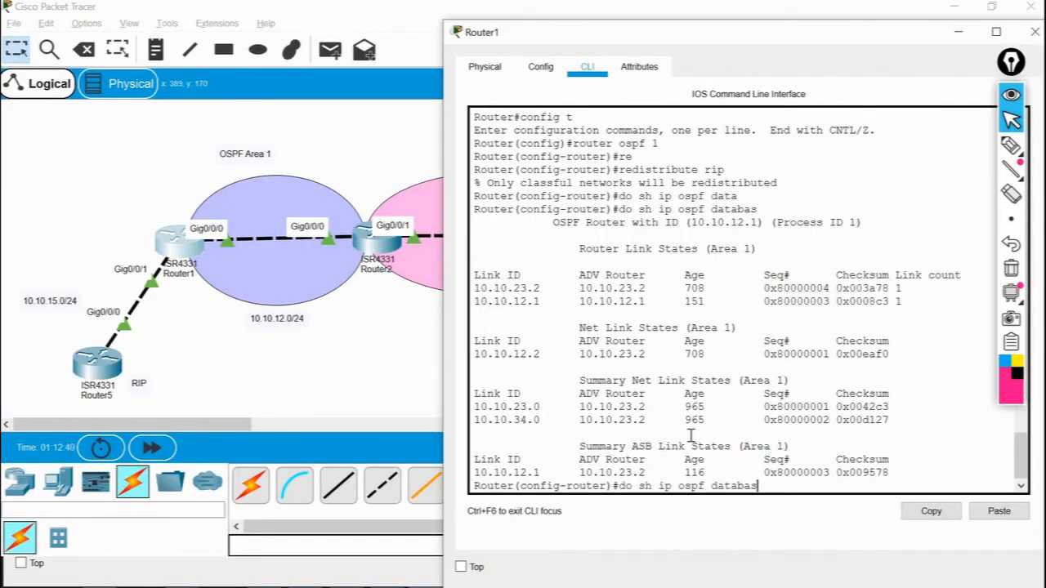
key(Return)
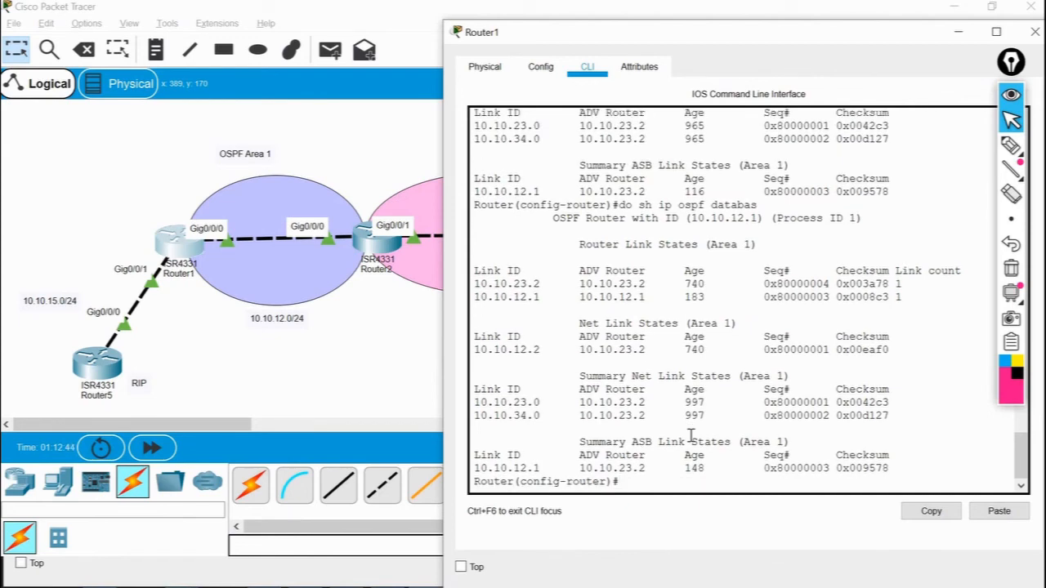
scroll(690, 436, up, 4)
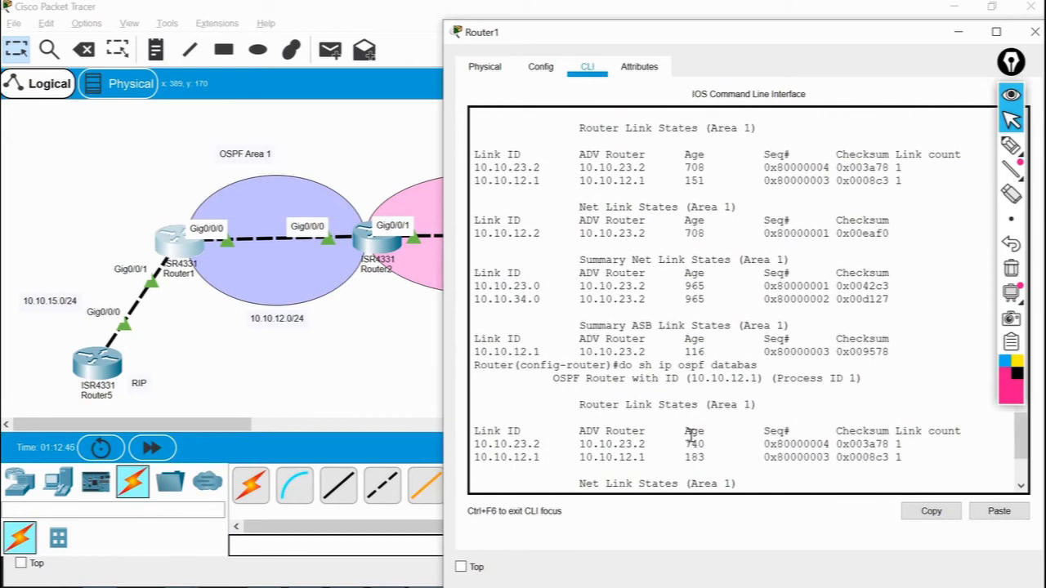
scroll(690, 436, up, 3)
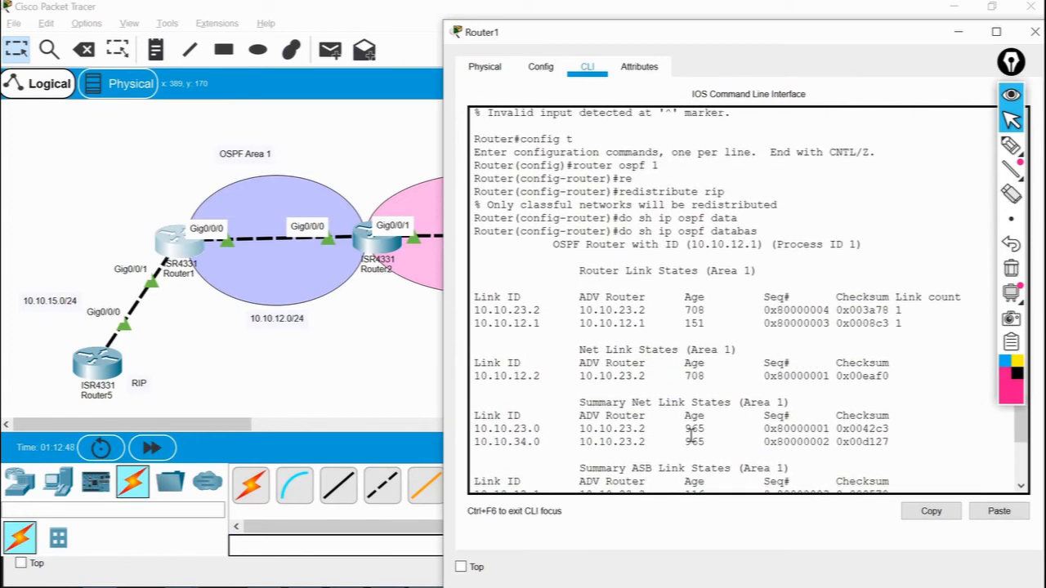
scroll(690, 437, down, 1)
scroll(690, 436, down, 6)
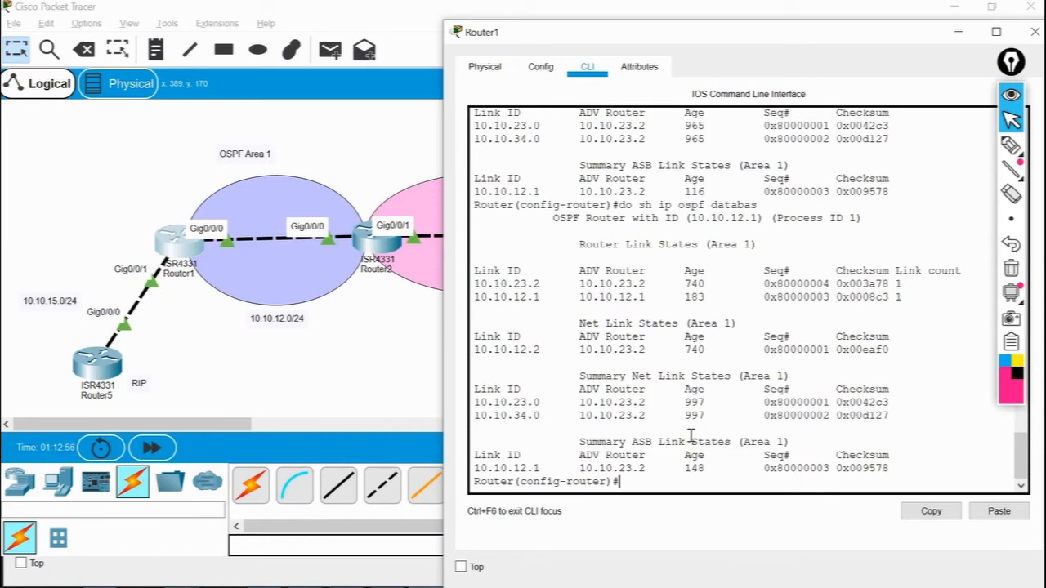
Exit OSPF router configuration on Router1, and exit RIP configuration on Router5 back to privileged mode.
text(exit)
key(Return)
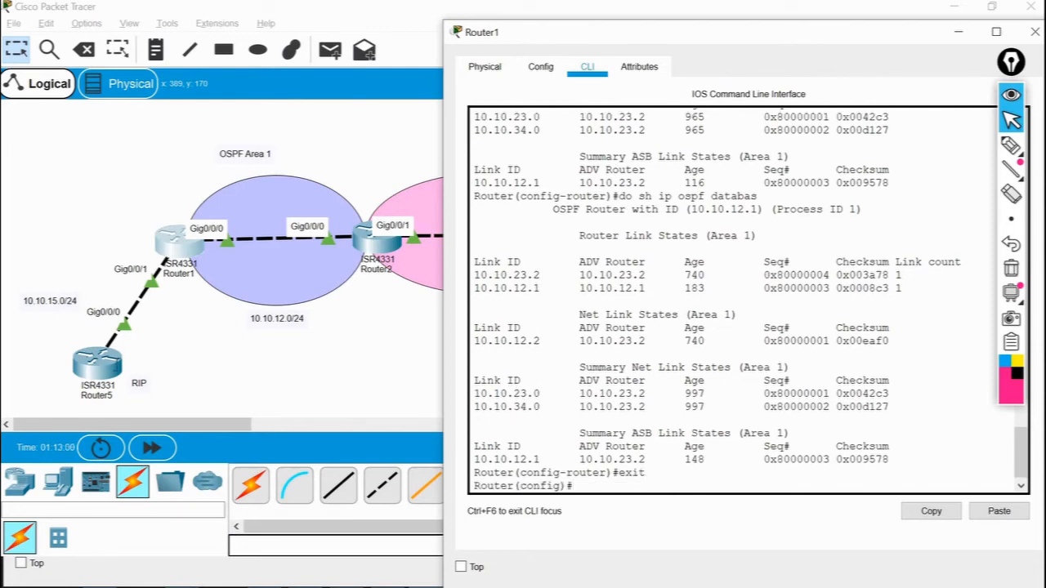
click(96, 362)
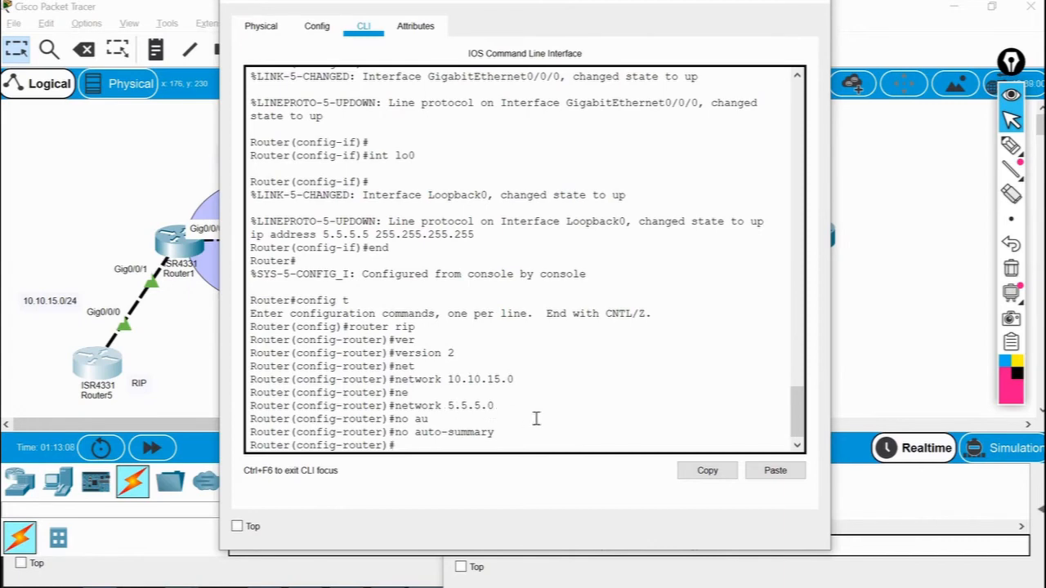
text(exit)
key(Return)
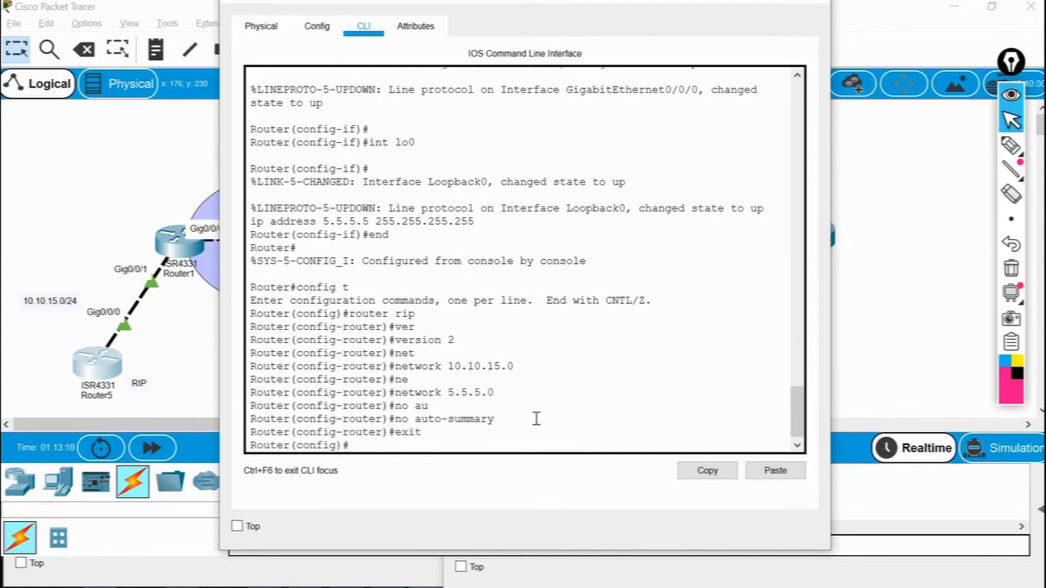
text(exit)
key(Return)
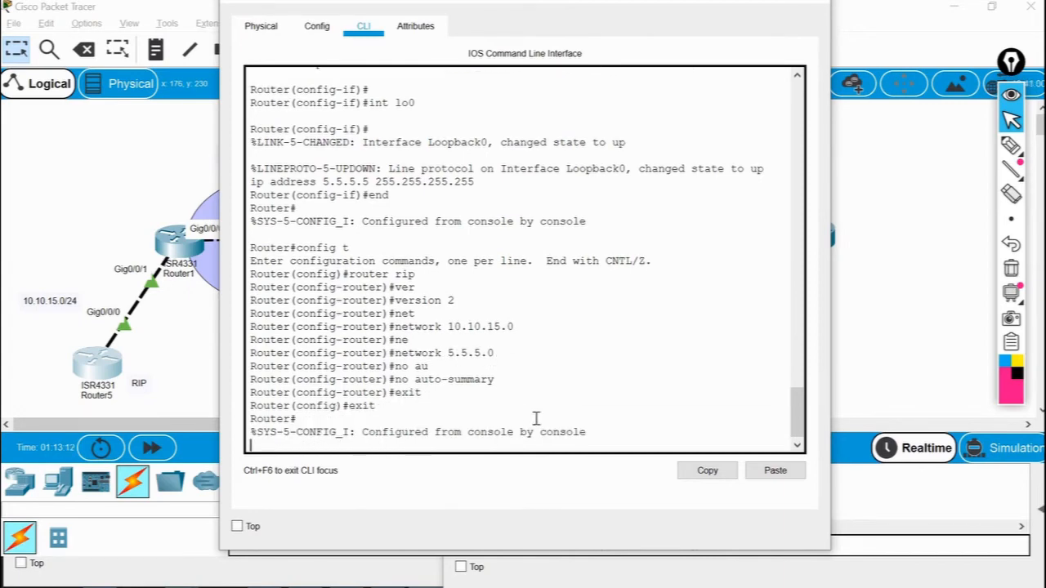
key(Return)
key(Return)
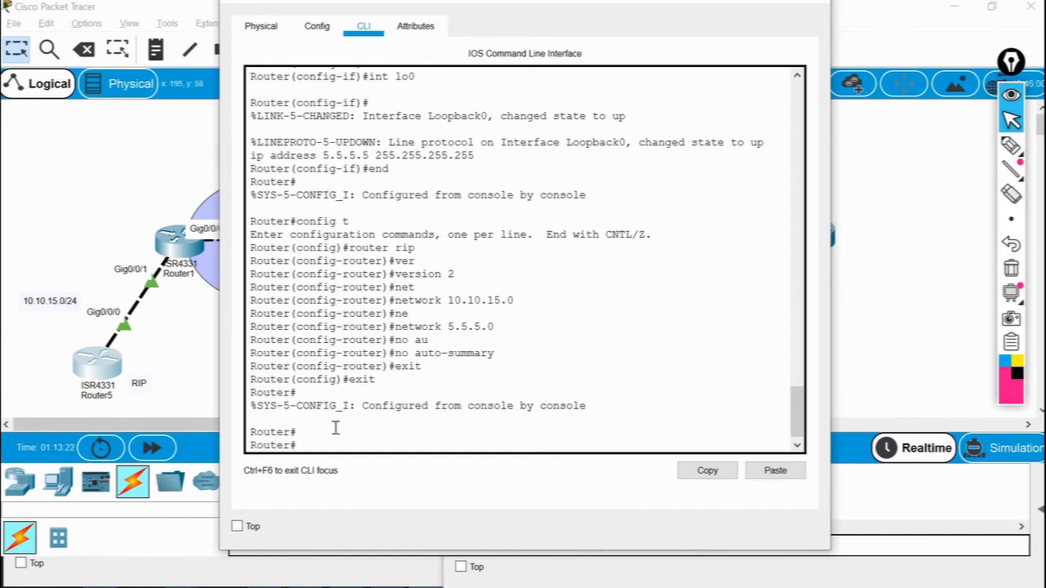
text(sh ip ospf da)
key(Tab)
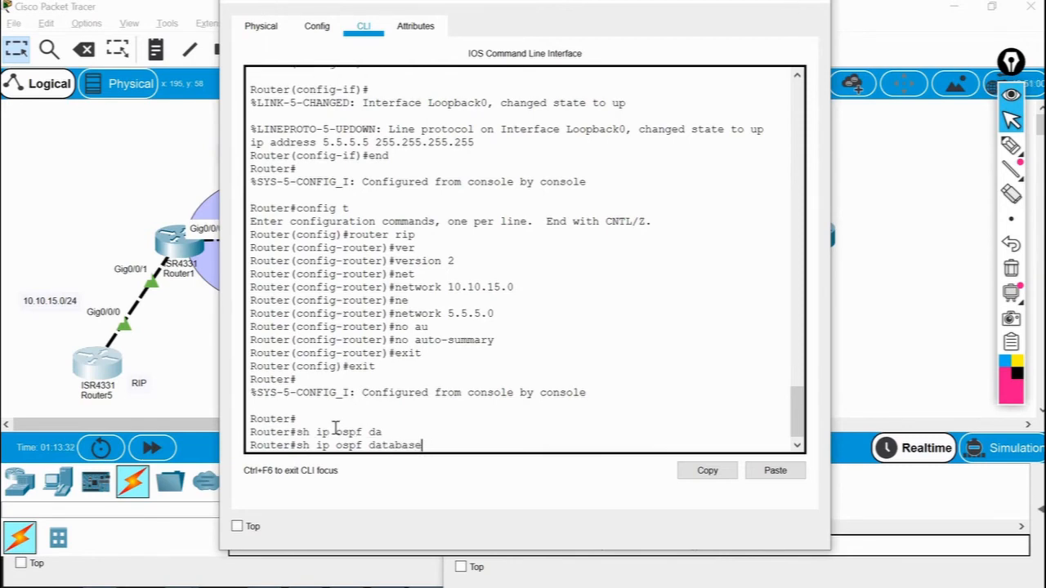
key(BackSpace)
key(BackSpace)
key(BackSpace)
key(BackSpace)
key(BackSpace)
key(BackSpace)
key(BackSpace)
key(BackSpace)
key(BackSpace)
key(BackSpace)
key(BackSpace)
key(BackSpace)
key(BackSpace)
key(BackSpace)
key(BackSpace)
key(BackSpace)
key(BackSpace)
key(BackSpace)
key(BackSpace)
Display the routing tables of Router5 and Router2 with sh ip route.
text(sh ip route)
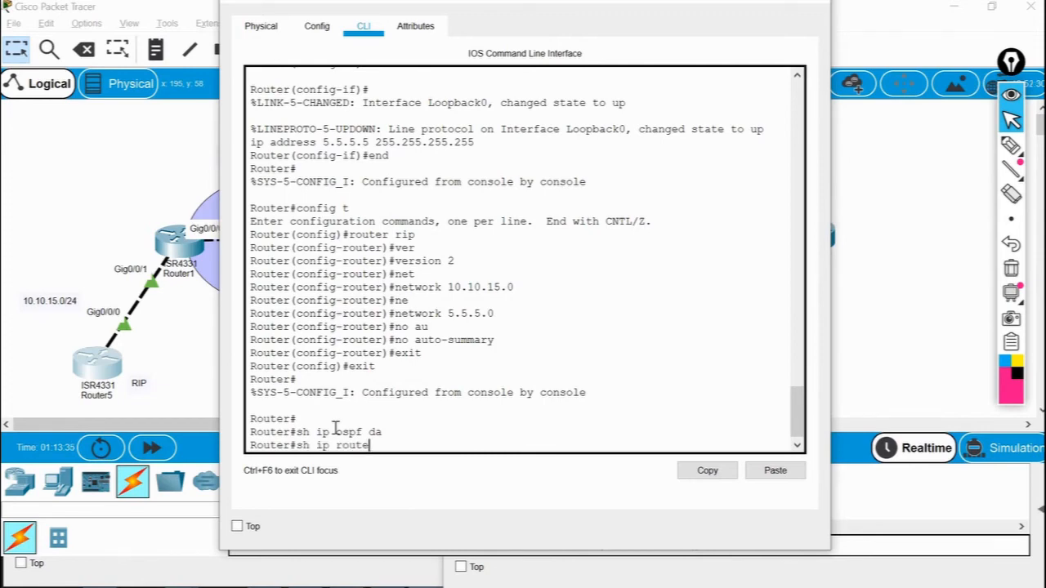
key(Return)
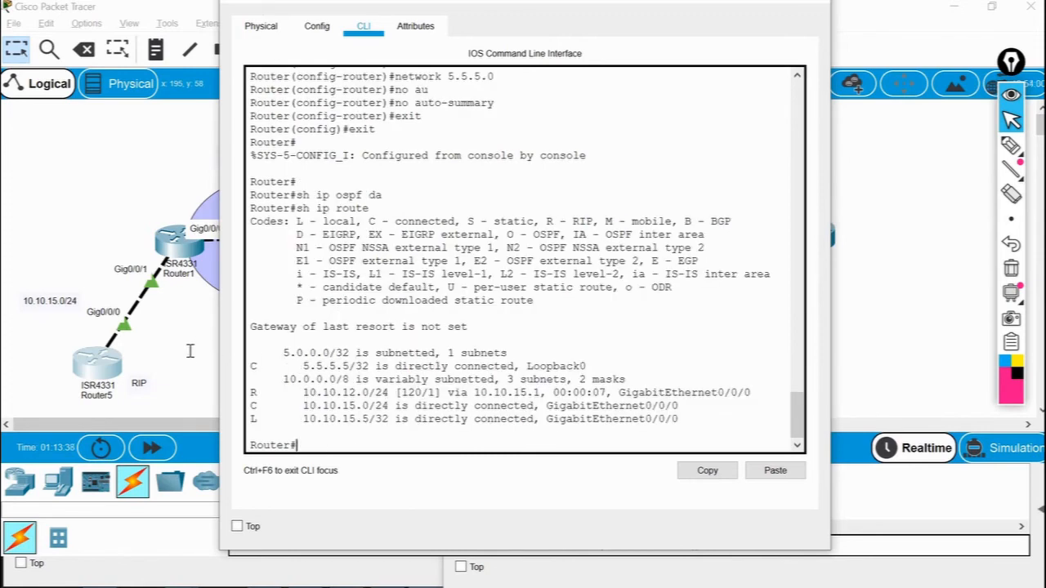
click(190, 350)
click(370, 235)
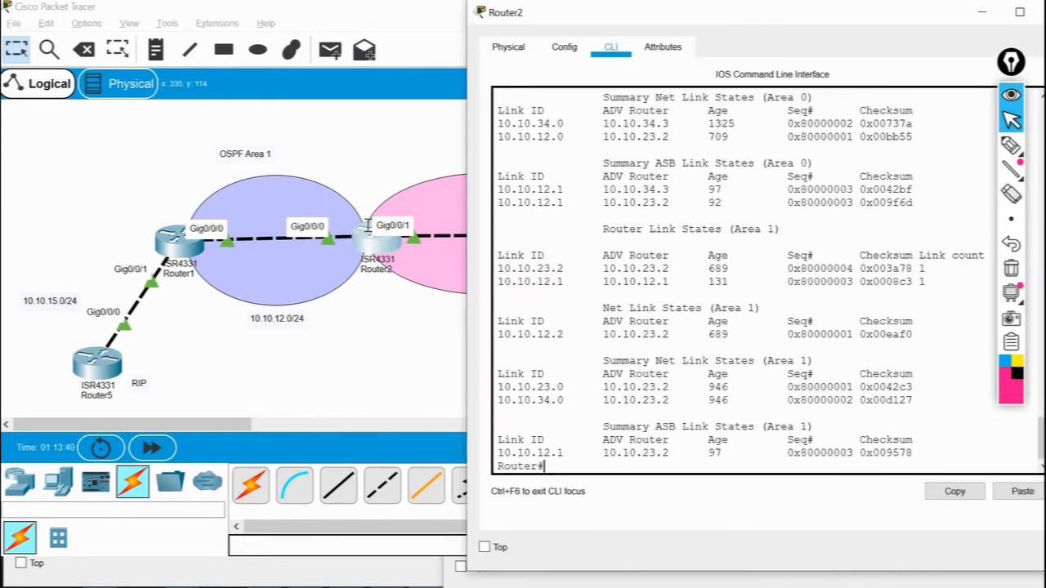
text(sh ip route)
key(Return)
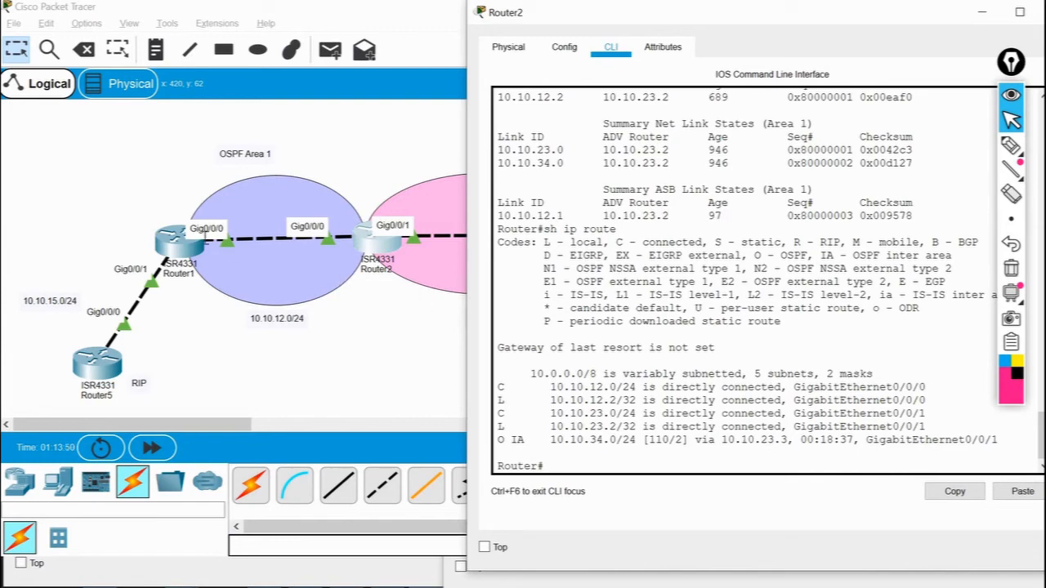
Display Router1's routing table with do sh ip route, and return to Router5's command line.
click(178, 237)
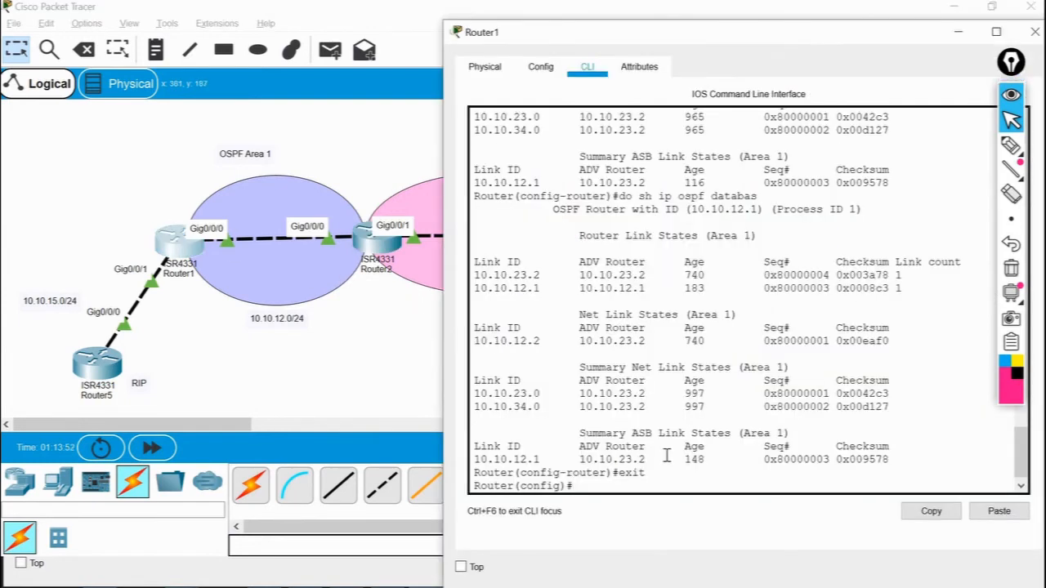
text(do sh ip route)
key(Return)
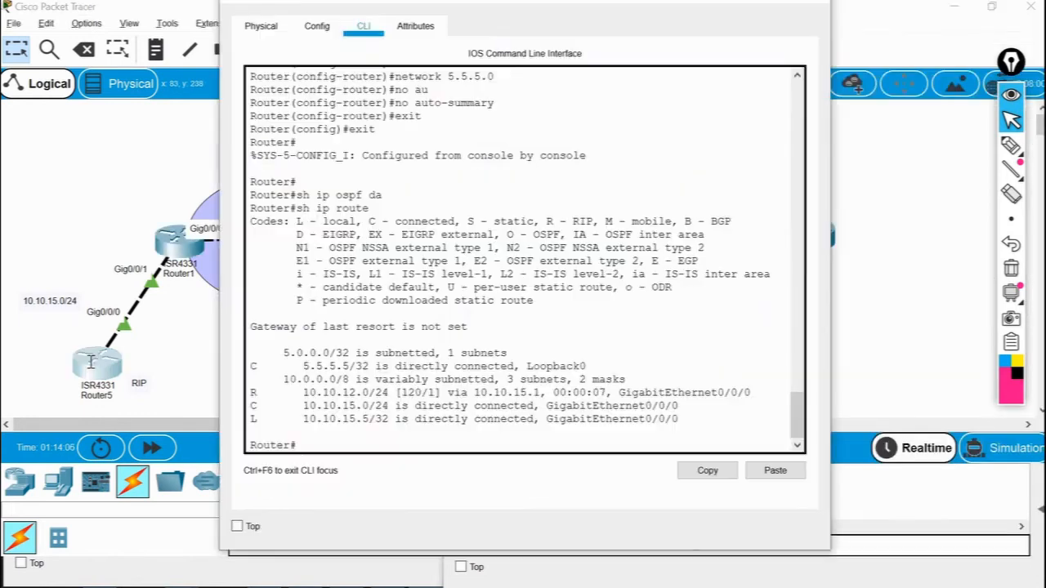
click(91, 361)
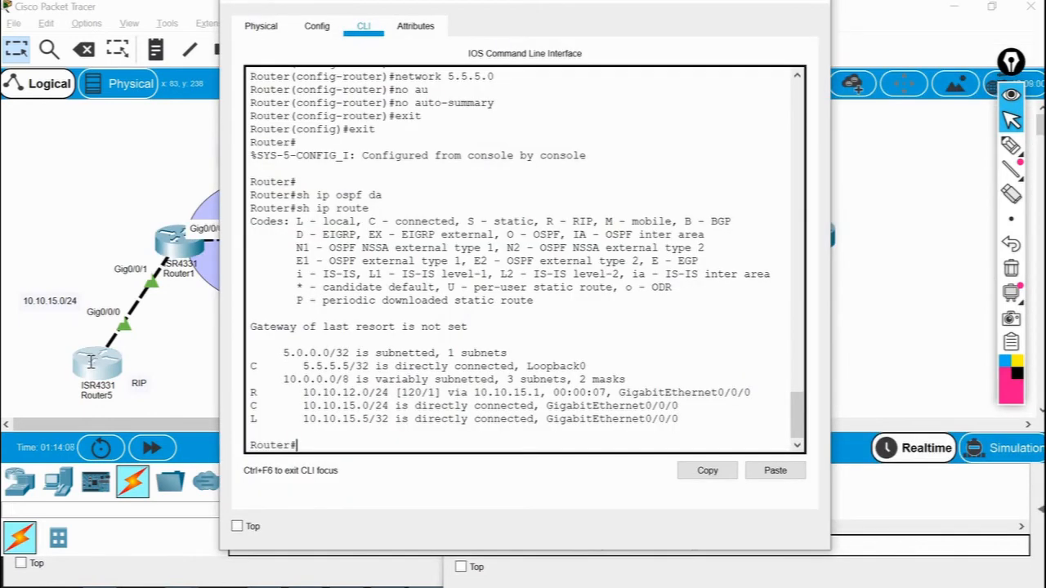
key(Up)
key(Up)
key(Up)
key(Up)
key(BackSpace)
key(BackSpace)
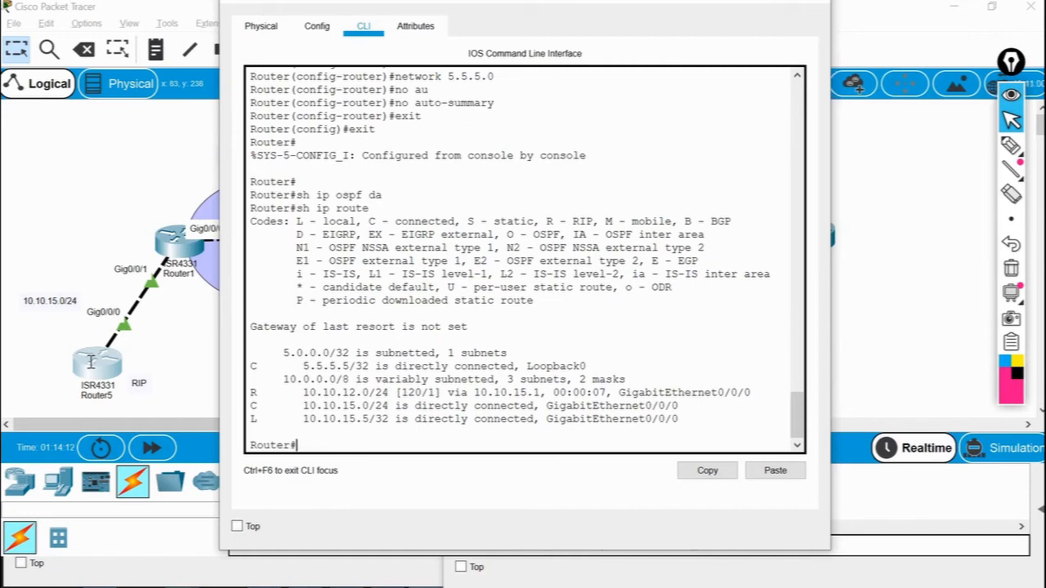
List Router5's interfaces with sh ip int br and highlight the /32 mask of the 5.5.5.5 route.
text(sh )
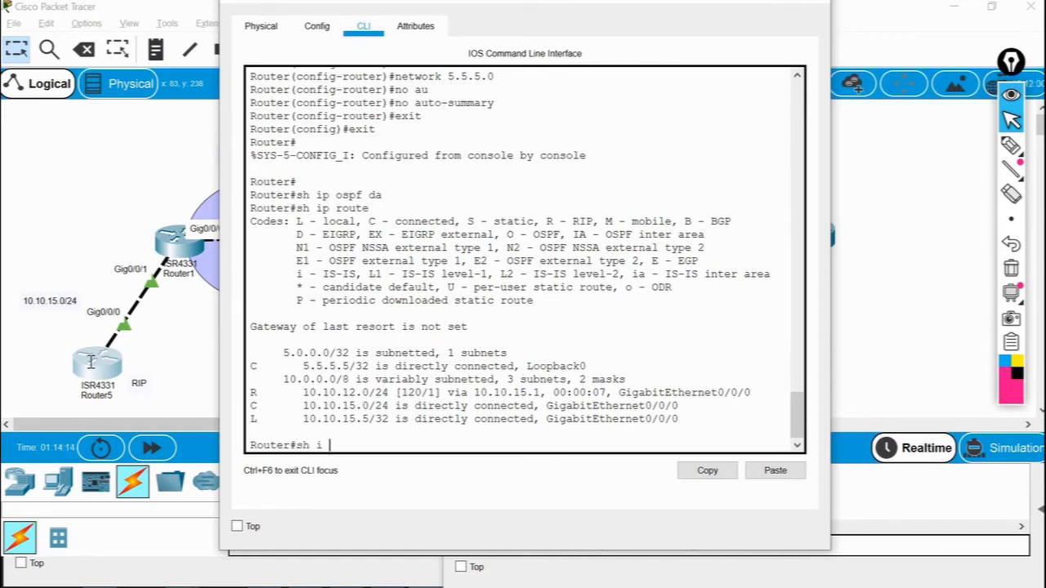
text(ip int br)
key(Return)
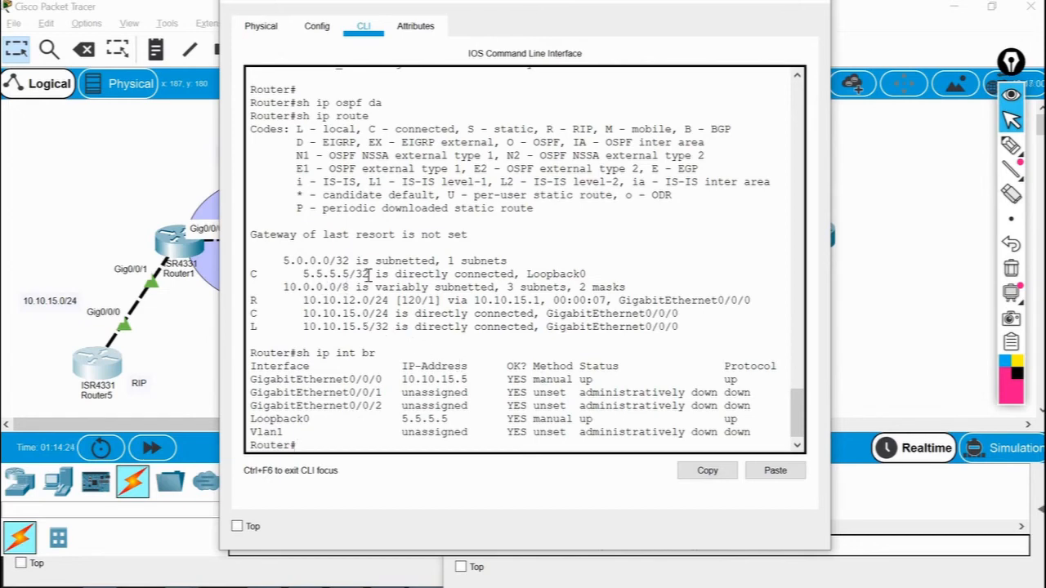
drag(369, 275, 355, 274)
Enter global configuration mode on Router5 and open its RIP configuration with router rip.
click(344, 445)
text(config t)
key(Return)
text(rouer ospf)
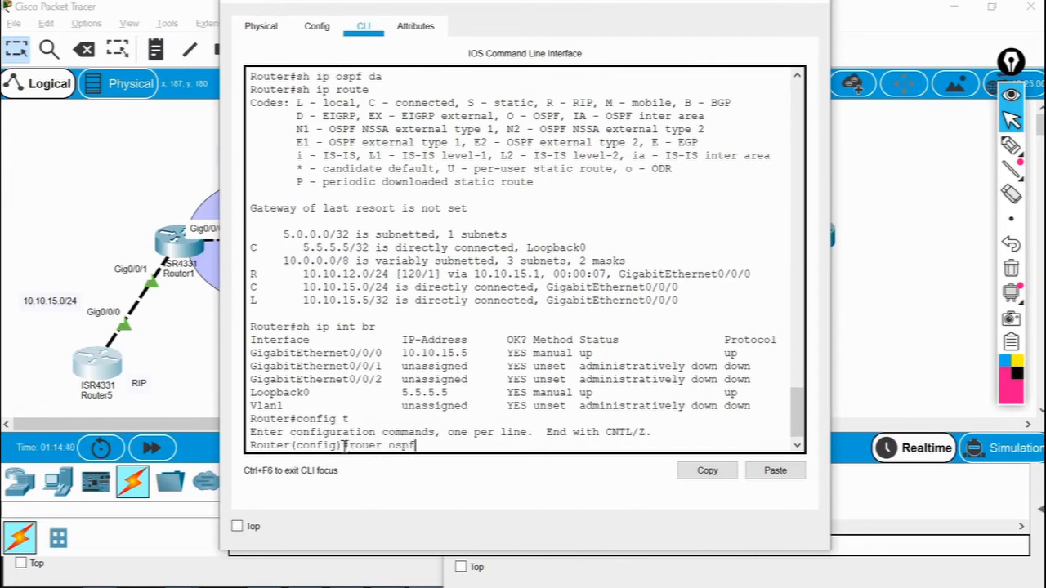
key(BackSpace)
key(BackSpace)
key(BackSpace)
key(BackSpace)
text(rip)
key(Return)
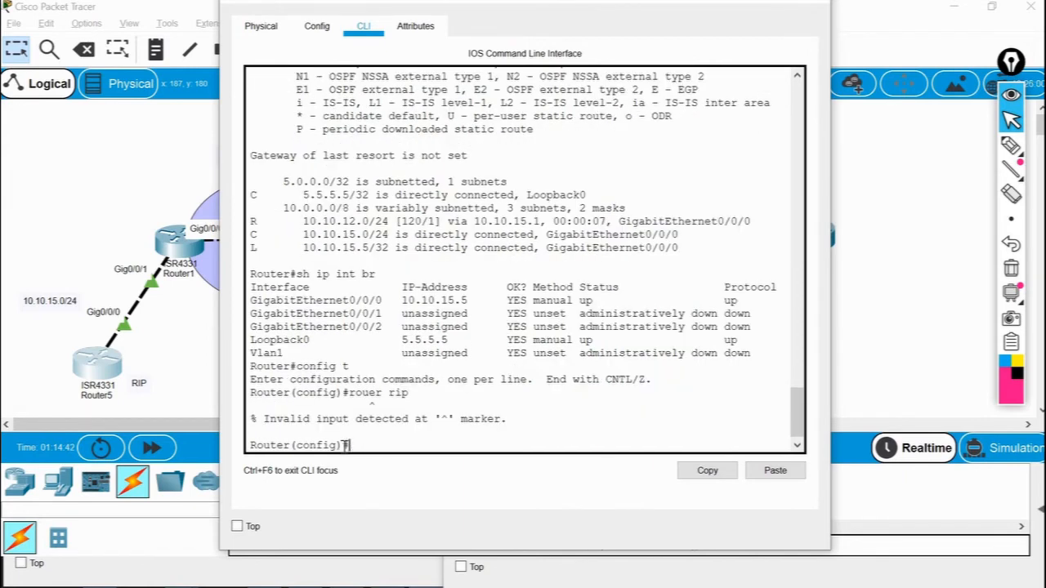
text(router rip)
key(Return)
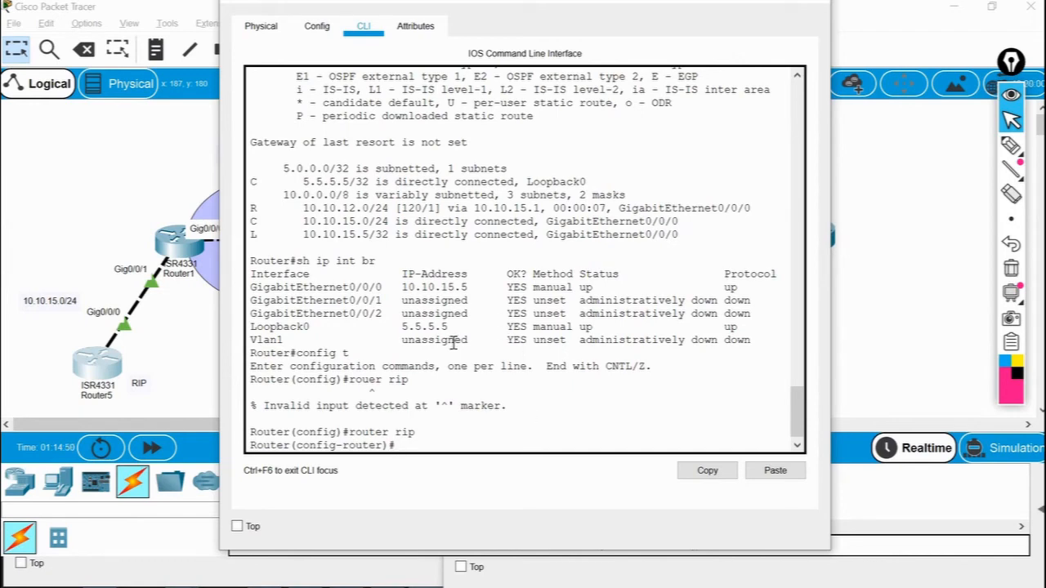
Review Router5's earlier RIP network statements, highlighting 5.5.5.0, and compare them with the 5.5.5.5/32 route.
scroll(459, 340, up, 10)
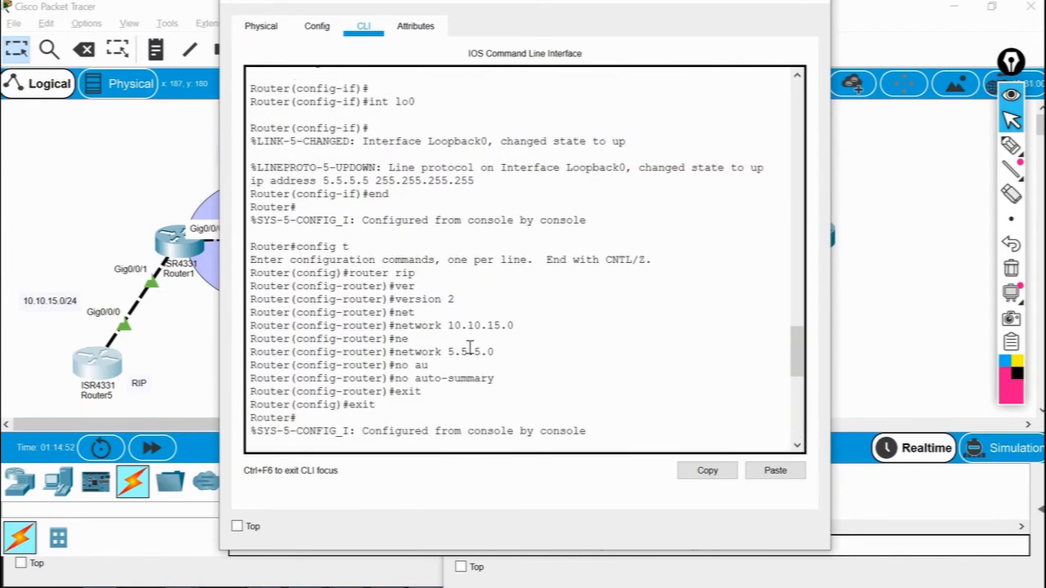
double_click(490, 353)
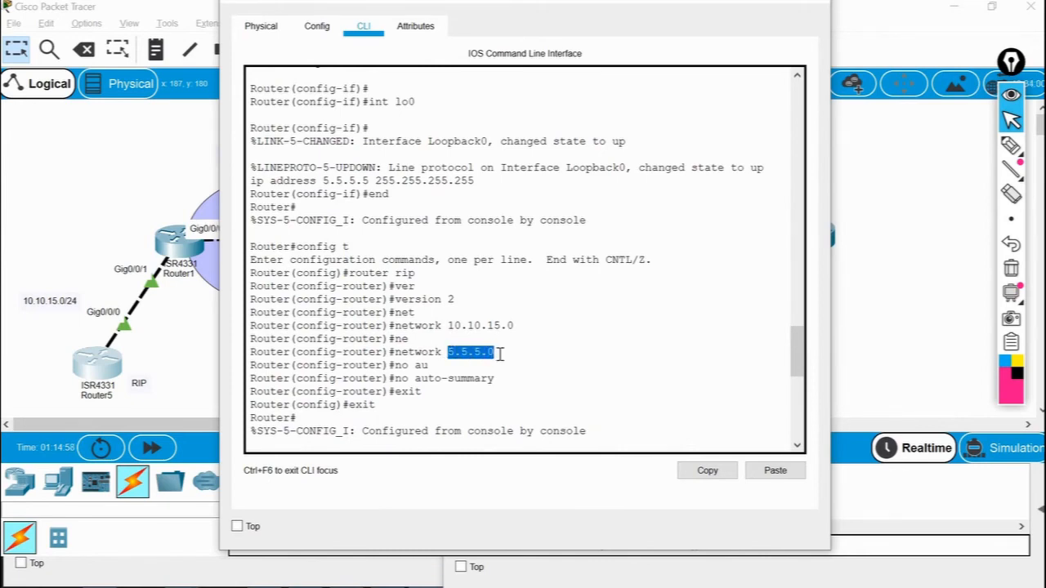
scroll(501, 353, down, 9)
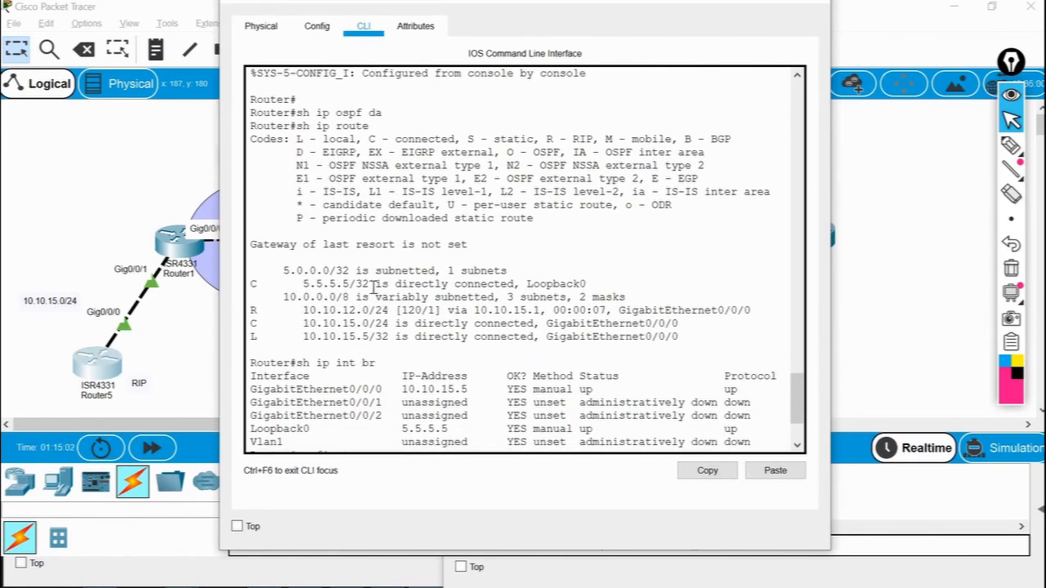
scroll(375, 285, up, 9)
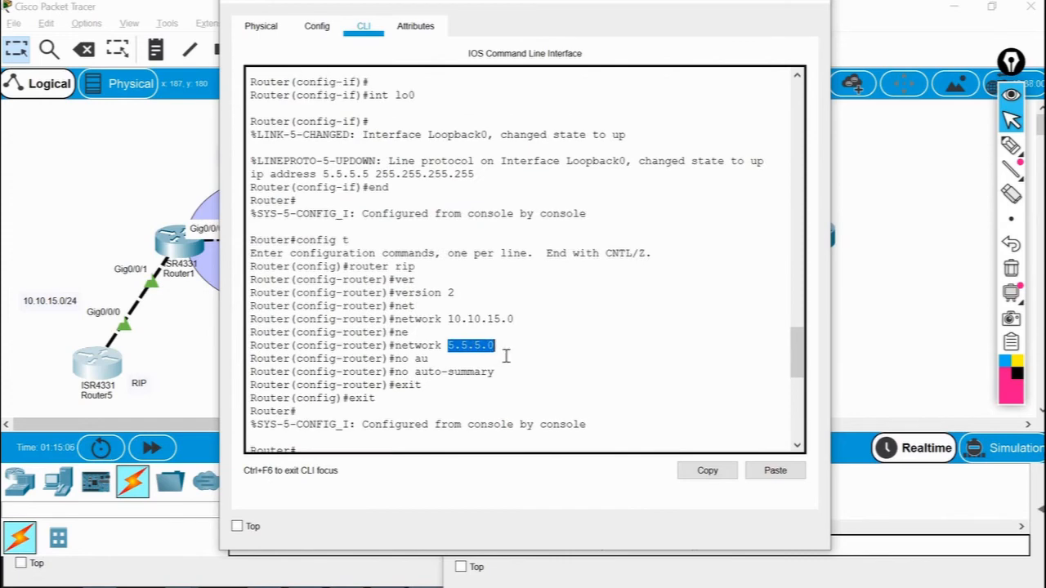
scroll(506, 355, down, 9)
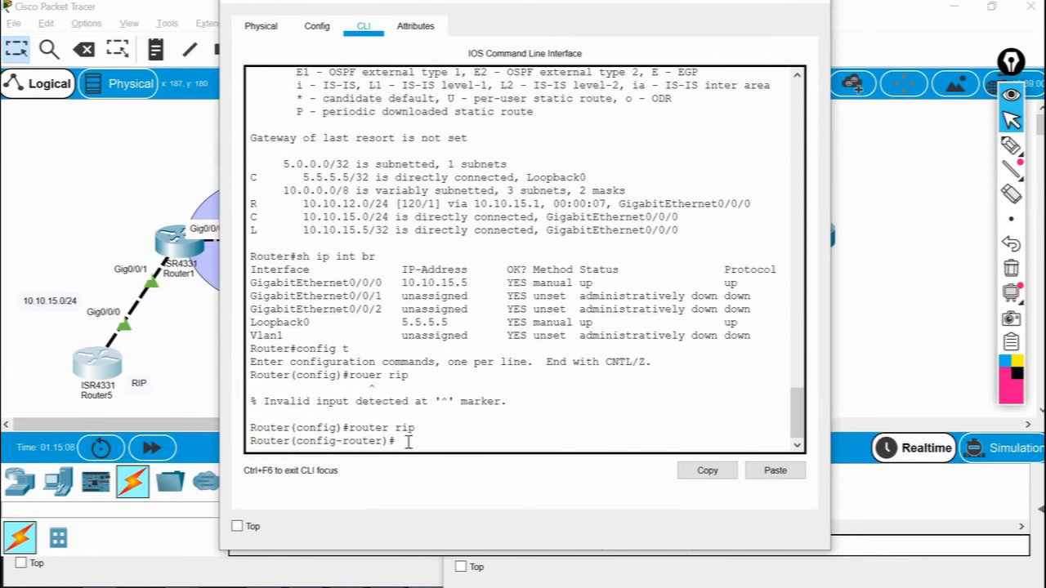
Add network 5.5.5.5 to RIP on Router5 and exit to privileged mode.
text(net)
key(Tab)
text(5.5.5.5)
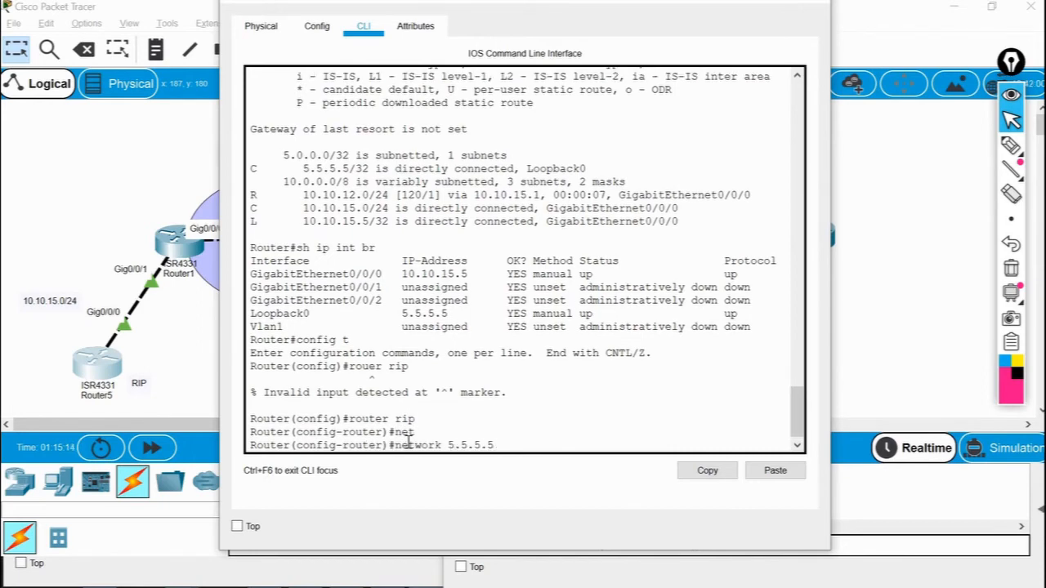
key(Return)
text(exit)
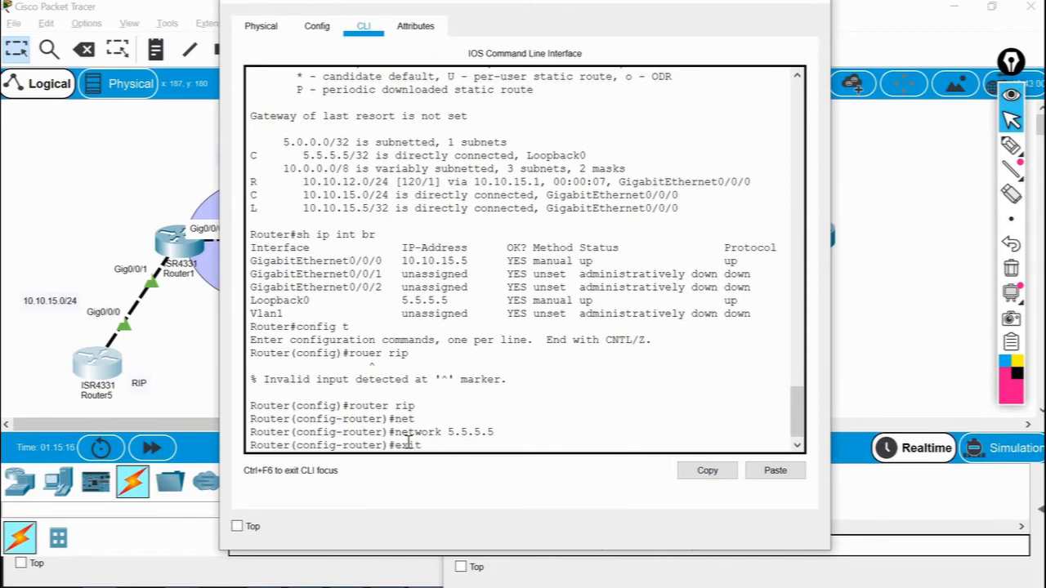
key(Return)
text(exit)
key(Return)
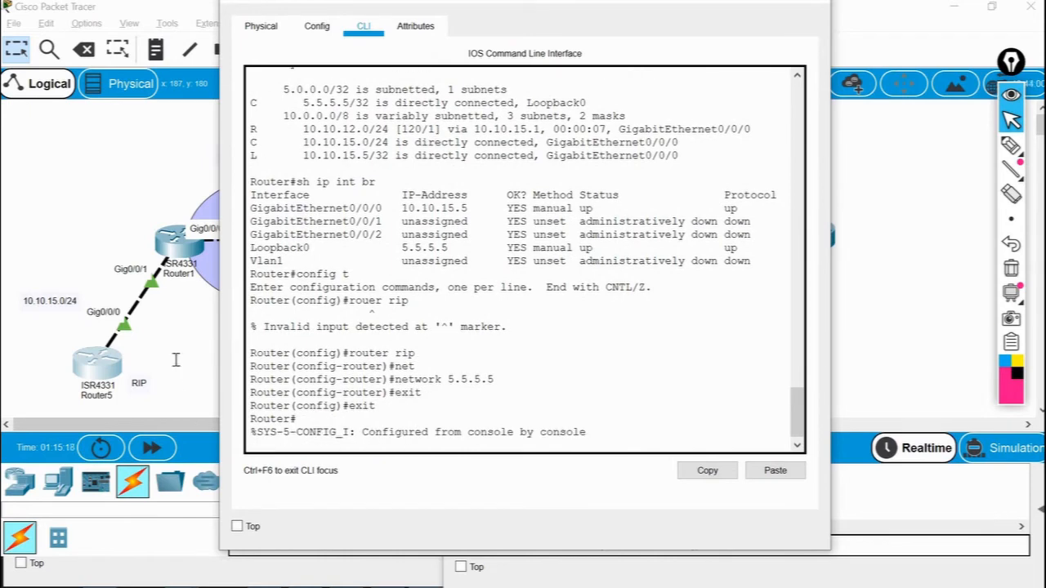
Display Router1's routing table again with do sh ip route.
click(172, 327)
click(173, 245)
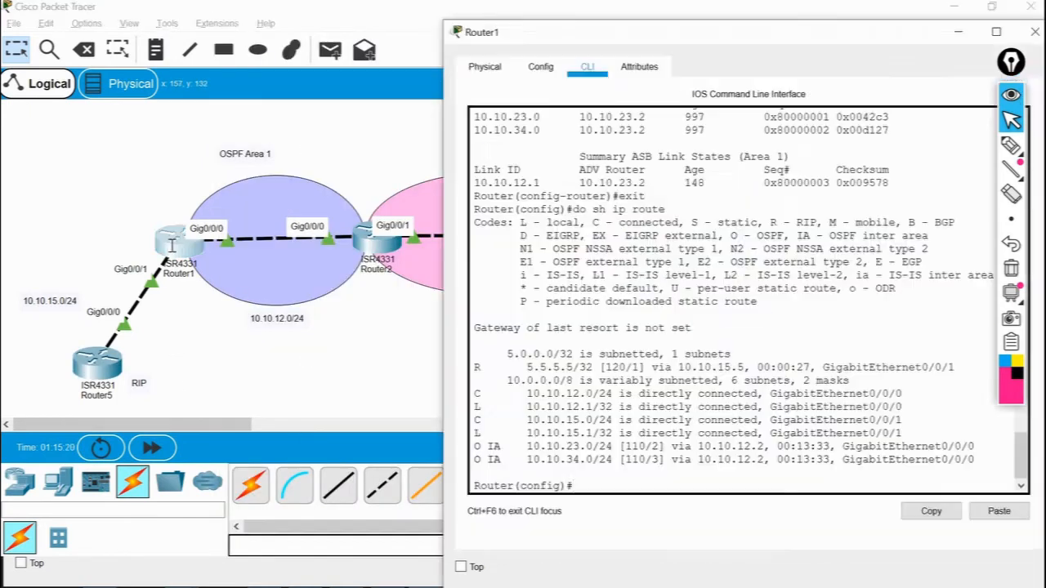
key(Up)
key(Return)
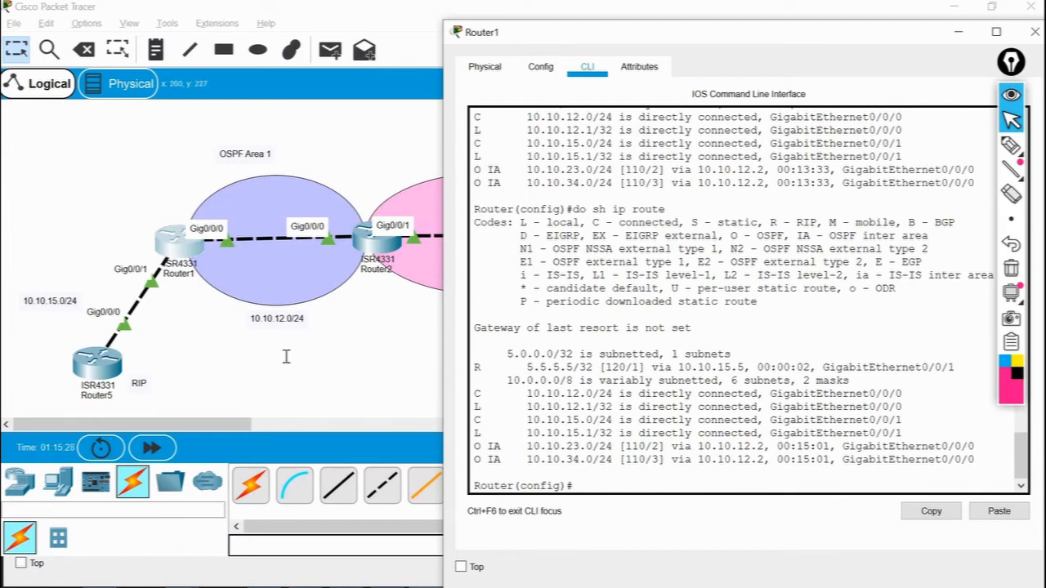
Display Router2's routing table repeatedly with sh ip route to check for the 5.5.5.5 route.
click(359, 249)
click(363, 237)
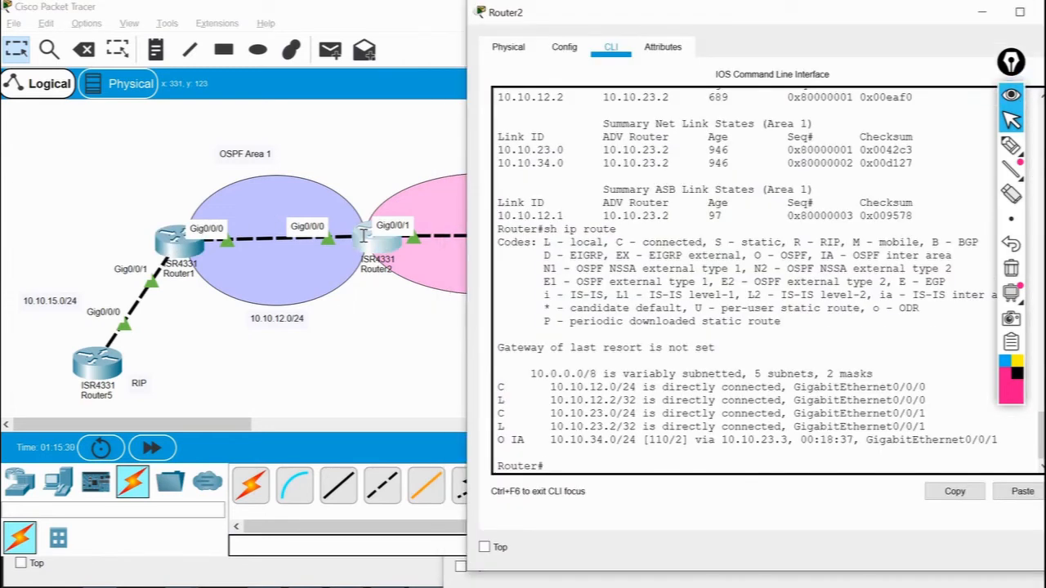
key(Up)
key(Return)
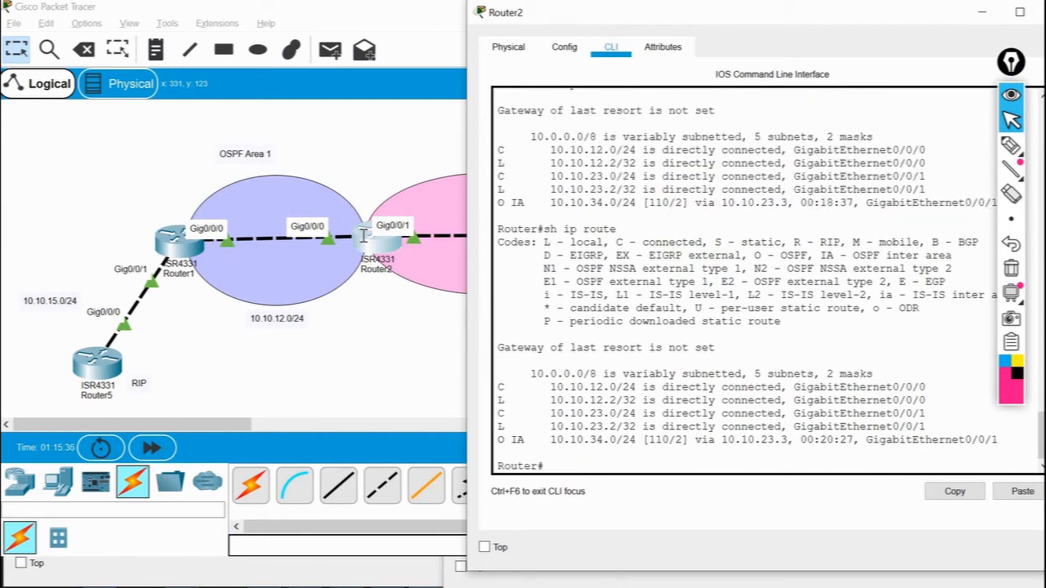
key(Up)
key(Return)
key(Up)
key(Return)
Display Router2's complete OSPF database with sh ip ospf database.
text(sh ip )
text(da)
key(Tab)
key(BackSpace)
key(BackSpace)
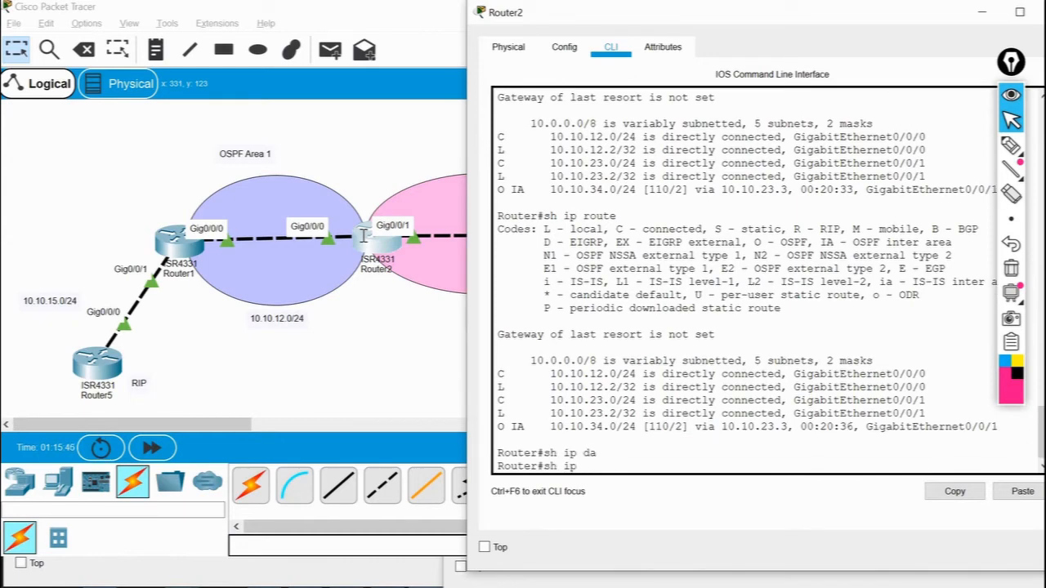
text(ospf da)
key(Tab)
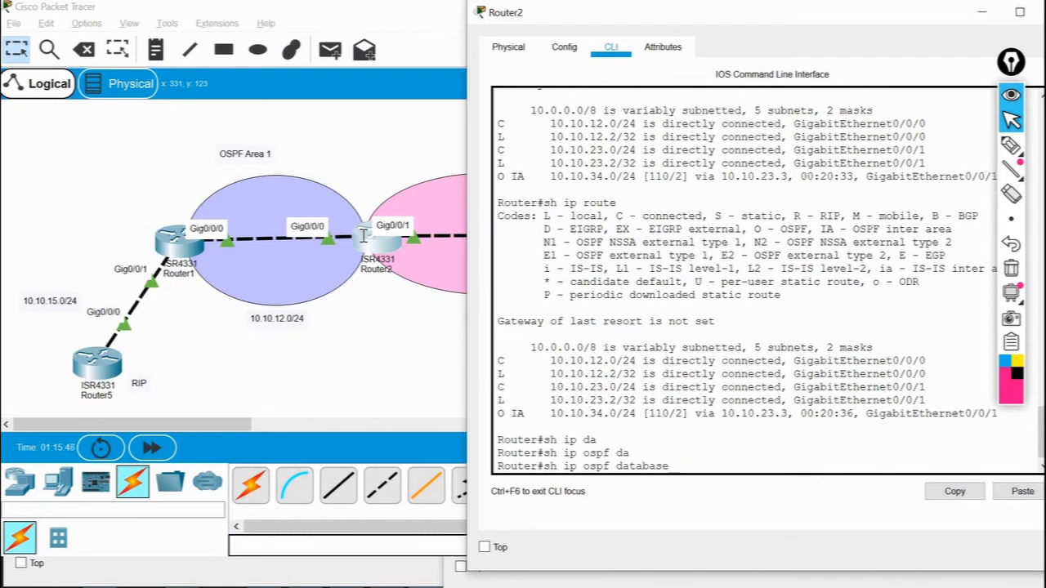
key(Return)
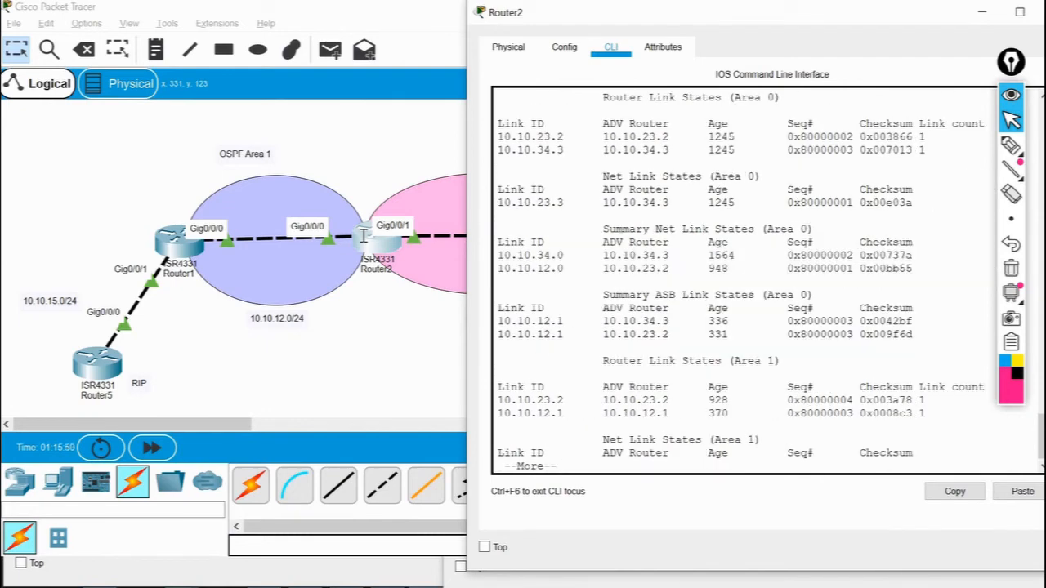
key(space)
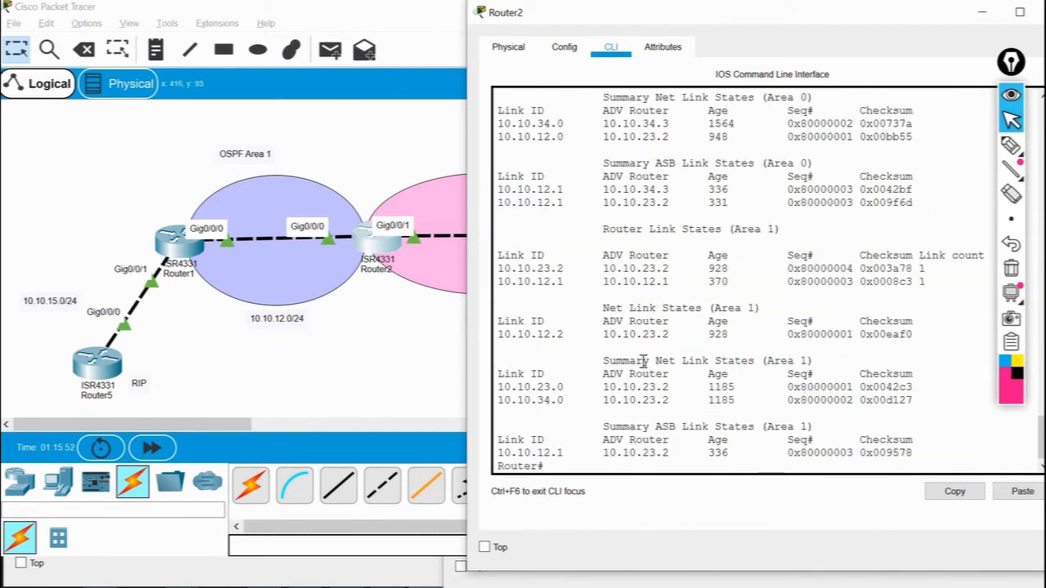
Review Router2's OSPF database, highlight the Summary ASB Link States (Area 1) heading, and return to the topology.
scroll(644, 360, up, 3)
scroll(642, 410, down, 3)
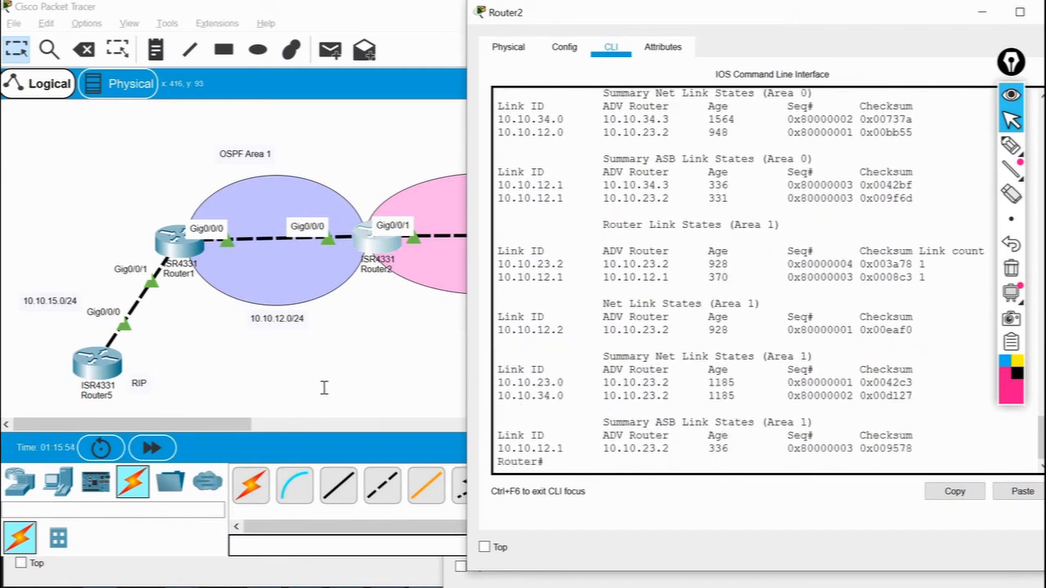
click(116, 351)
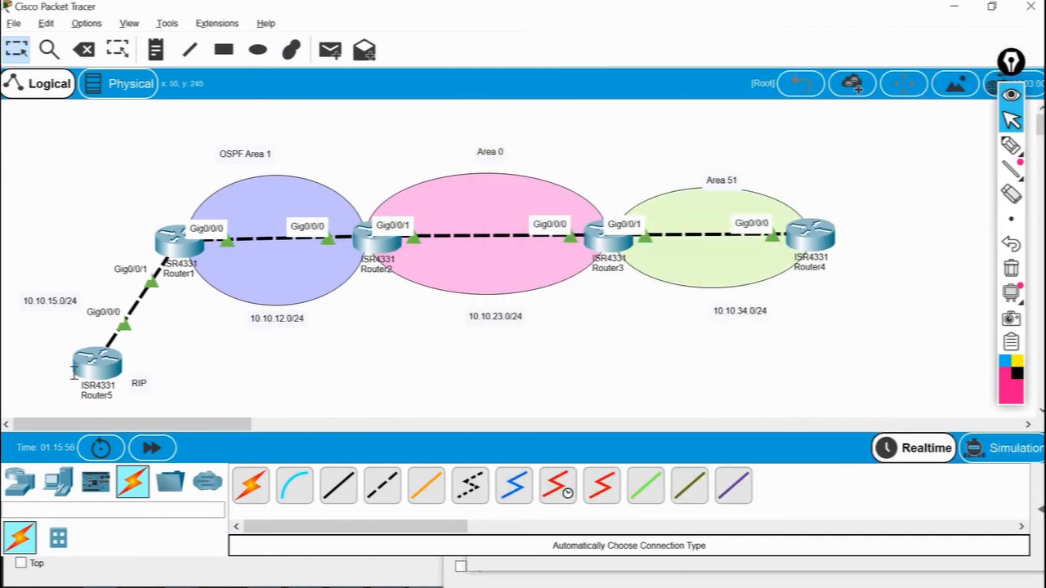
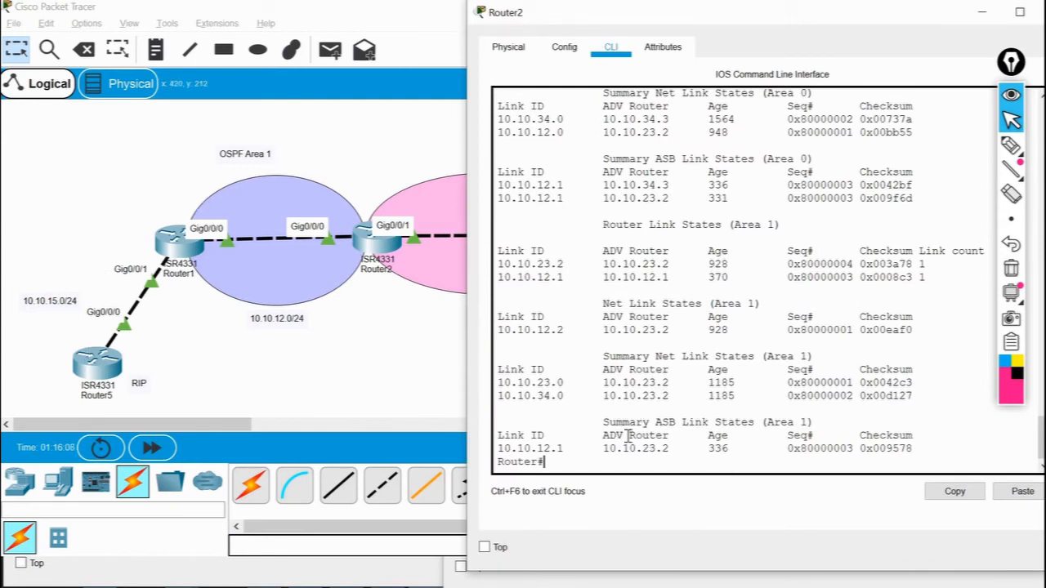
drag(602, 422, 825, 422)
click(299, 356)
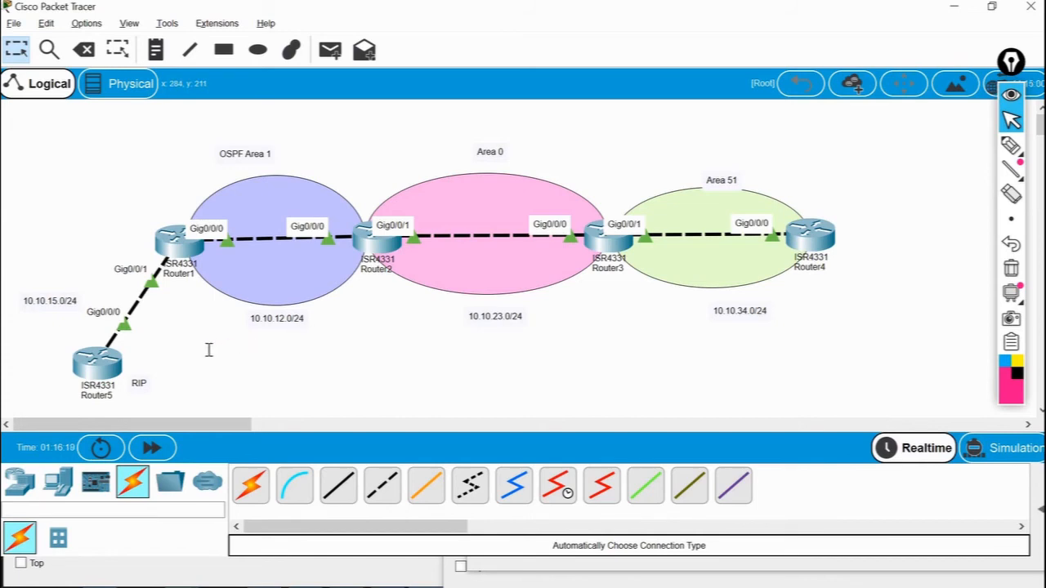
key(alt+Tab)
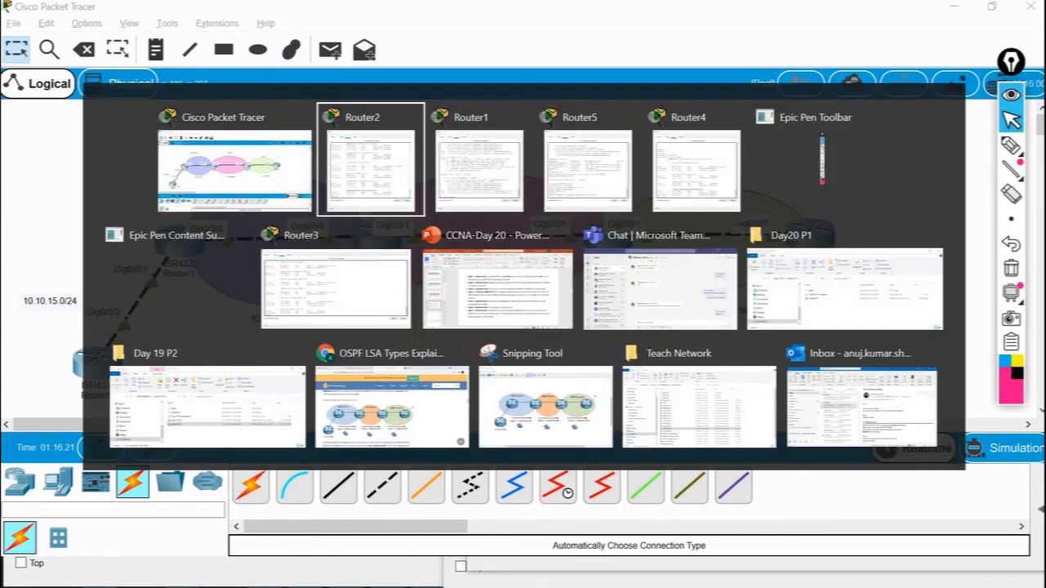
key(alt+Tab)
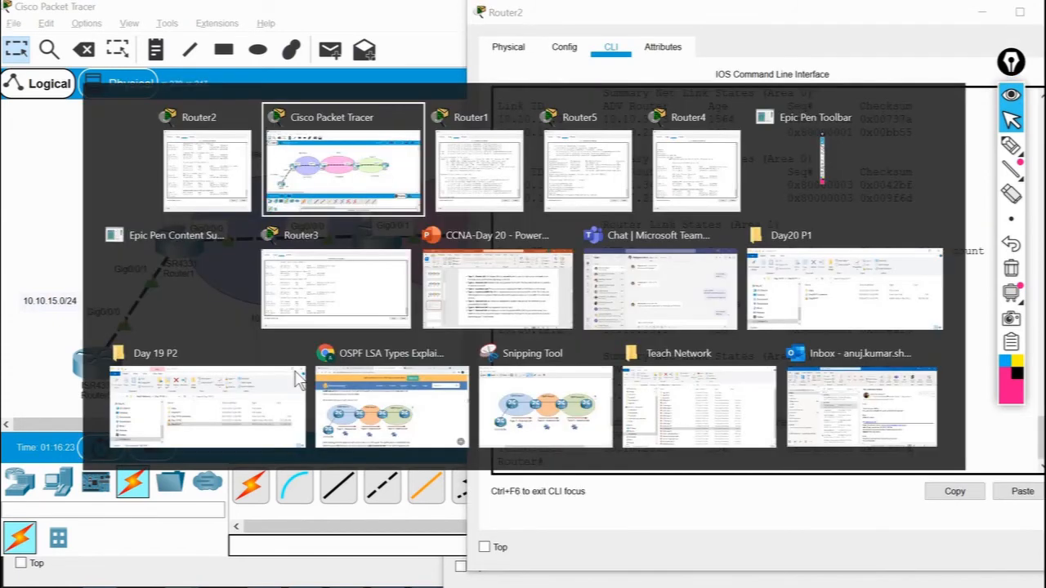
key(Tab)
key(Down)
key(Left)
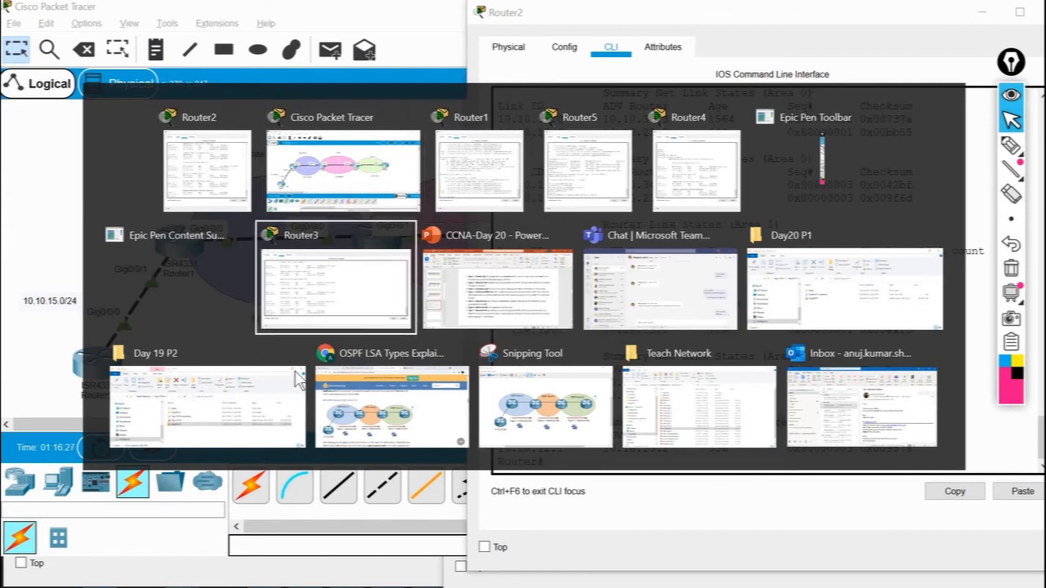
key(Down)
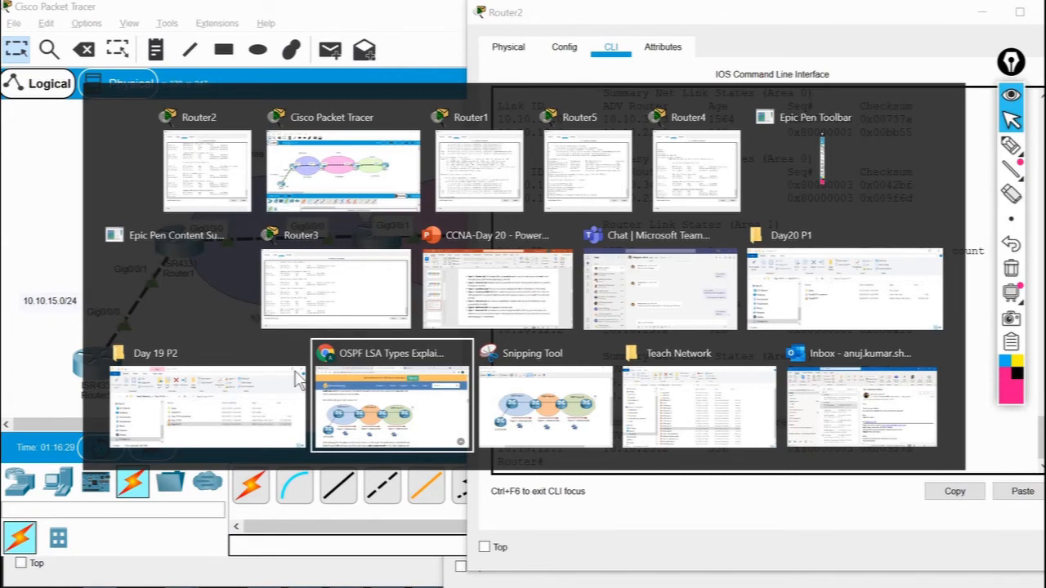
key(Up)
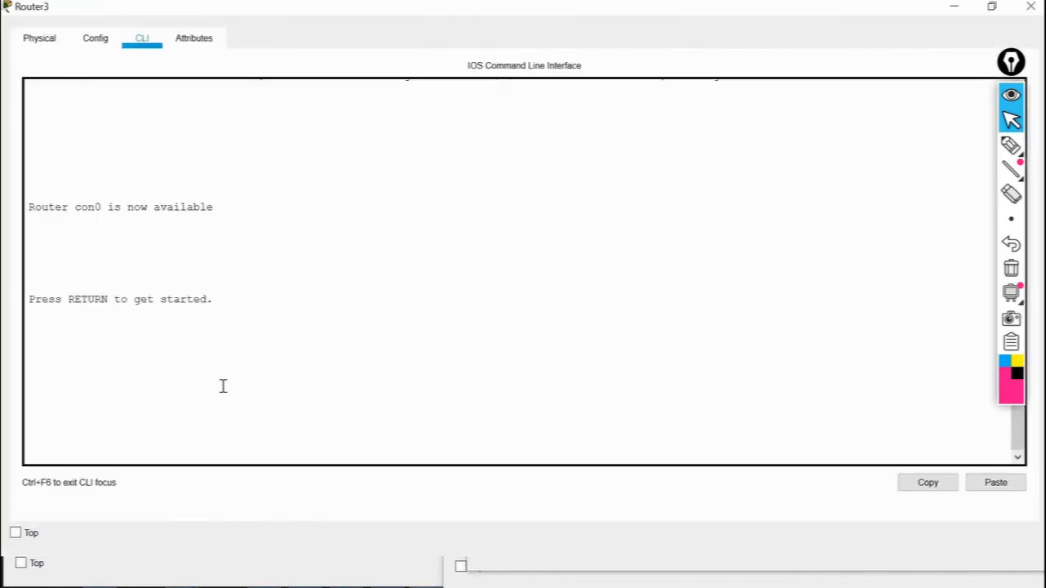
key(alt+Tab)
key(alt+Tab)
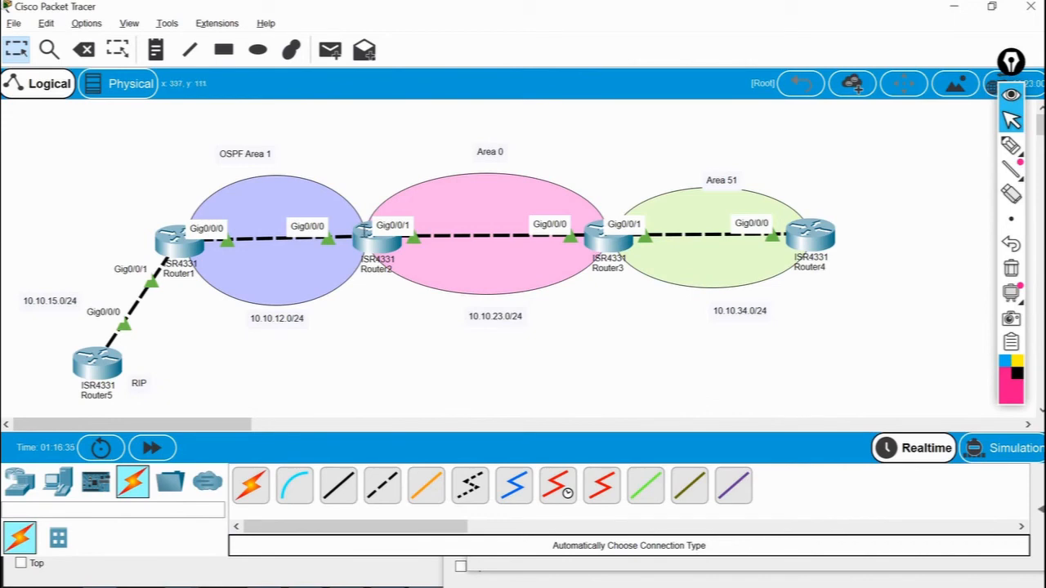
click(365, 231)
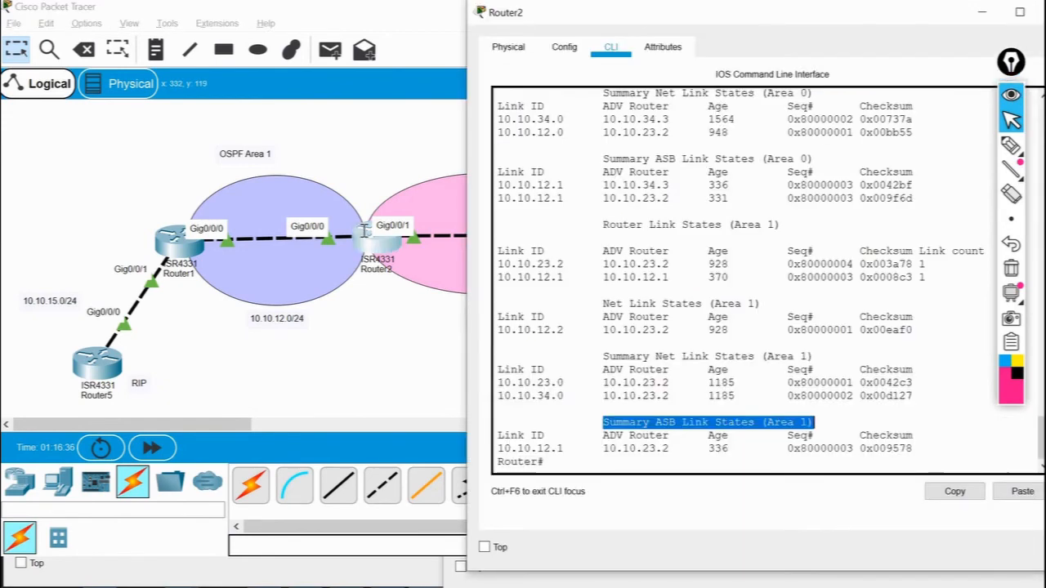
click(700, 463)
key(Return)
key(Return)
key(Return)
key(Return)
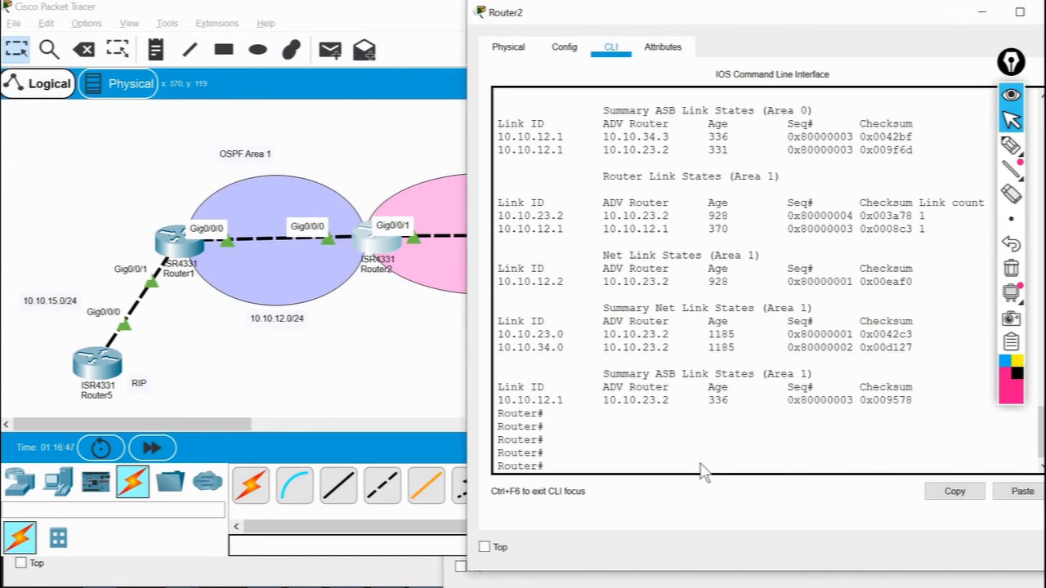
Open Router4's command line from the topology and ping 5.5.5.5.
click(422, 384)
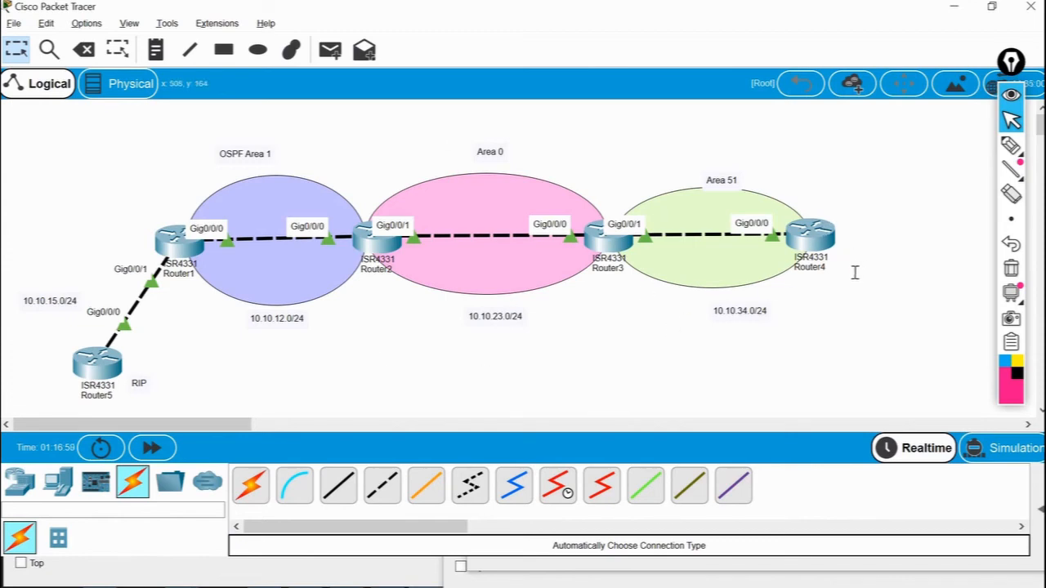
click(823, 234)
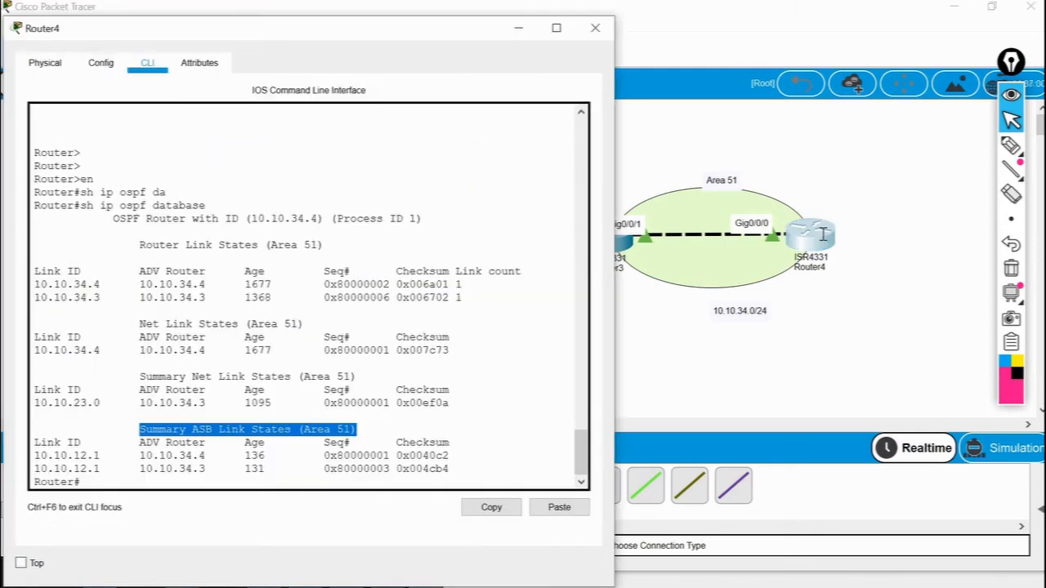
text(ping 5.5.5.5)
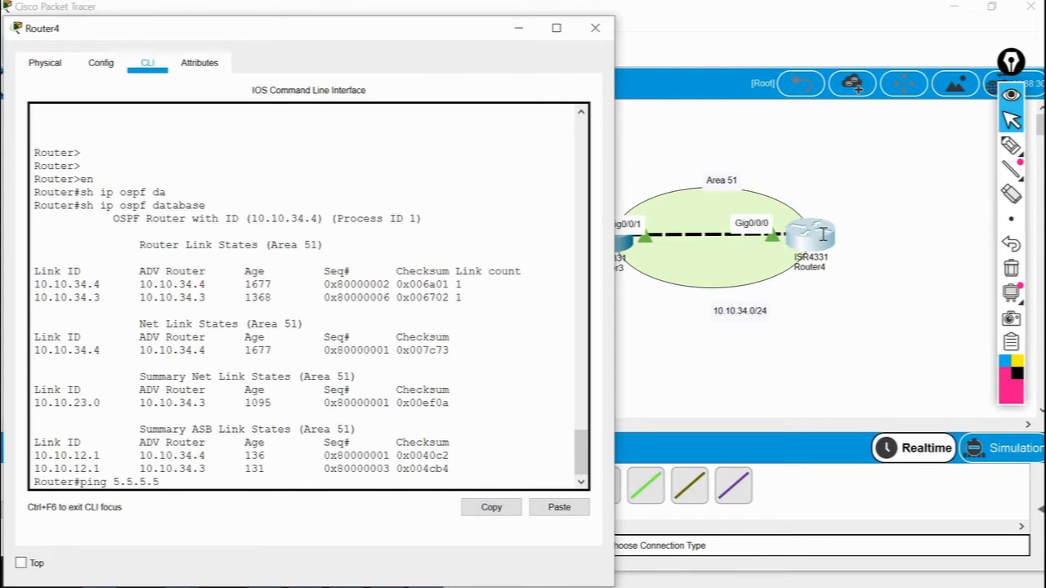
key(Return)
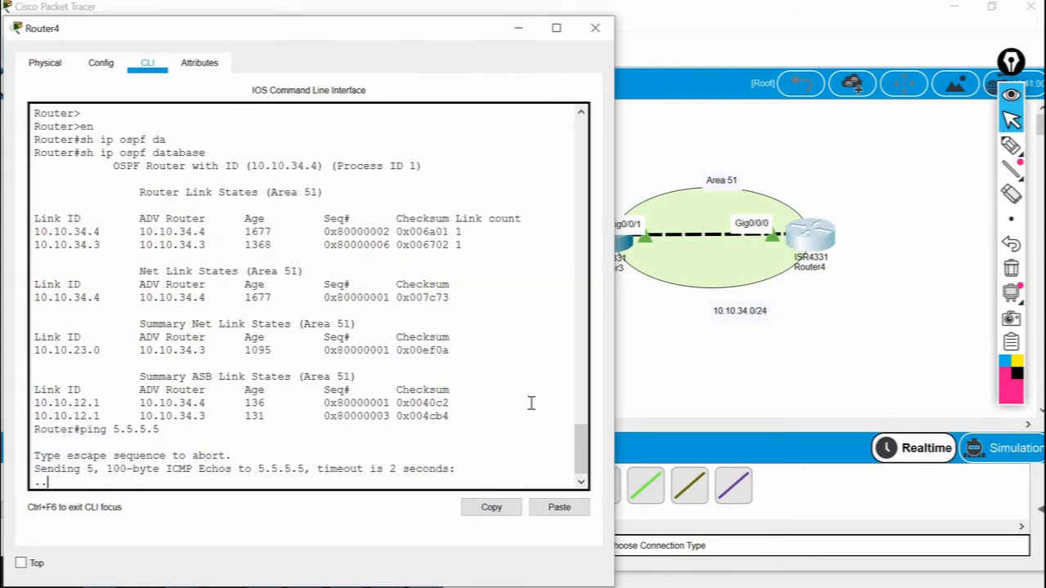
Return to the topology and open Router1's command line.
click(633, 372)
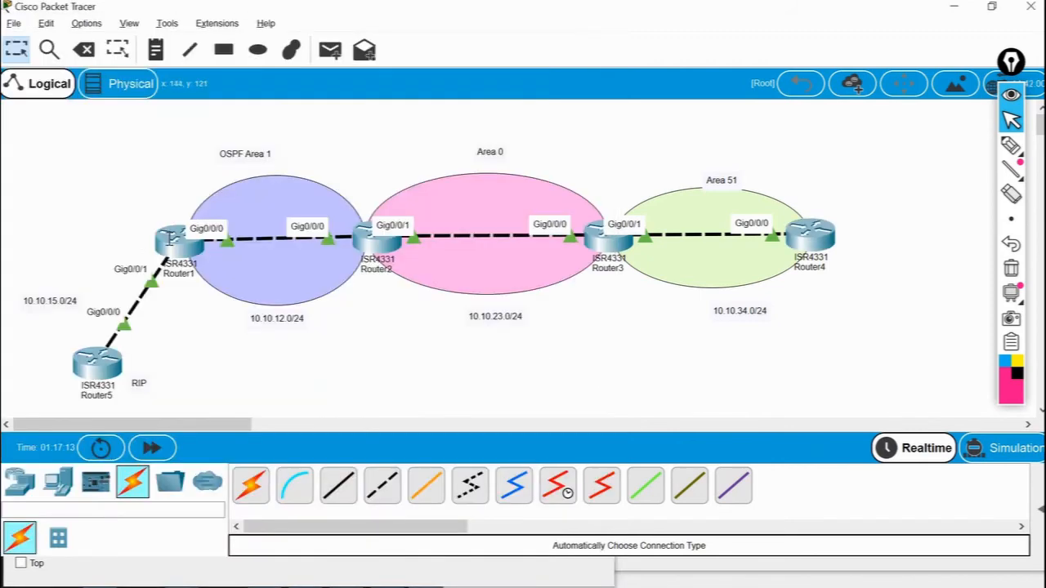
click(169, 238)
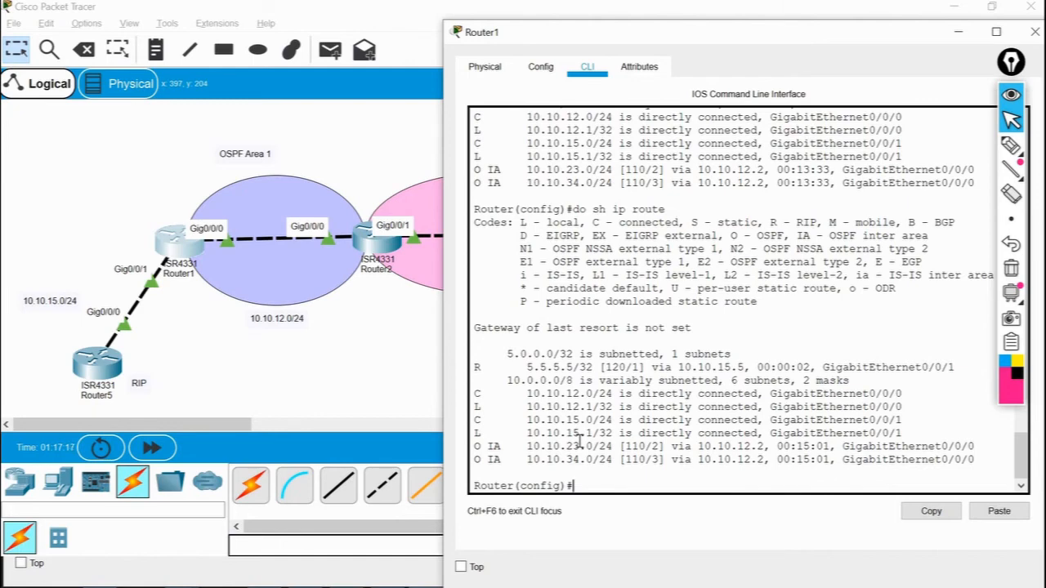
text(router r)
key(BackSpace)
text(ospf)
key(BackSpace)
key(BackSpace)
key(BackSpace)
key(BackSpace)
key(BackSpace)
key(BackSpace)
key(BackSpace)
key(BackSpace)
key(BackSpace)
key(BackSpace)
key(BackSpace)
key(BackSpace)
Highlight the O IA code of the 10.10.23.0/24 route in Router1's routing table, then clear the highlight.
drag(507, 445, 475, 448)
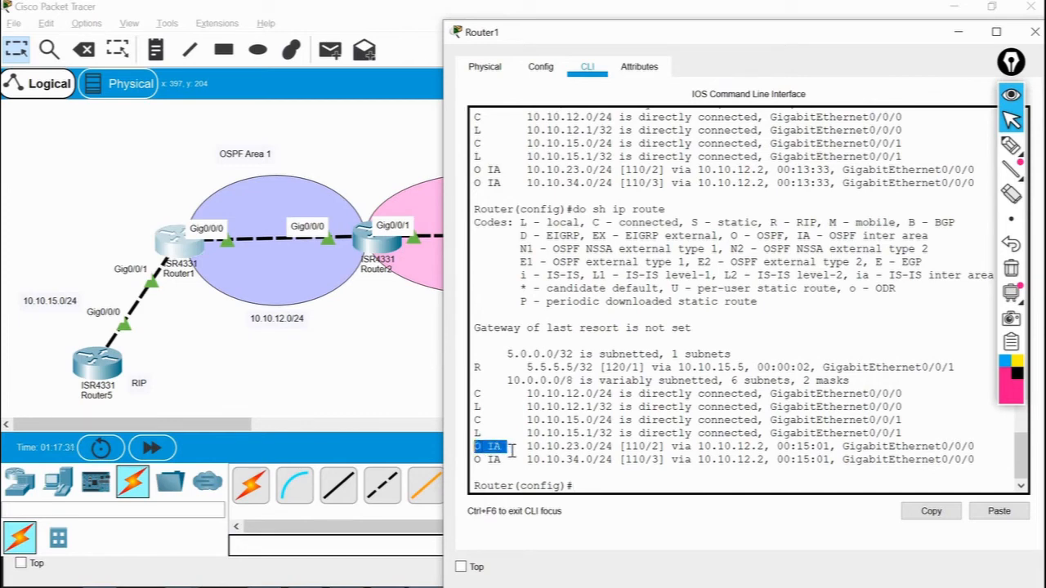
click(506, 447)
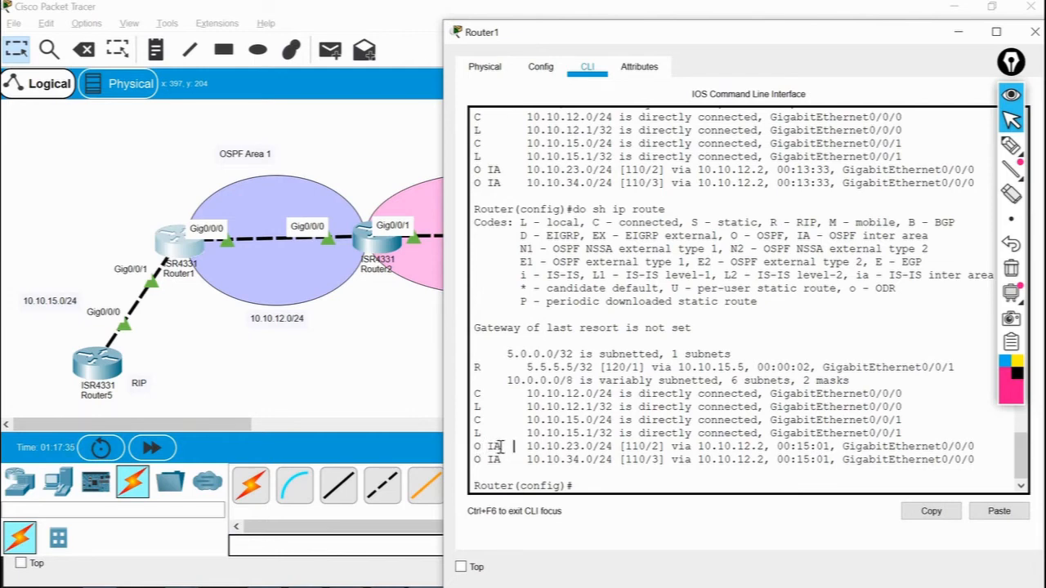
click(514, 447)
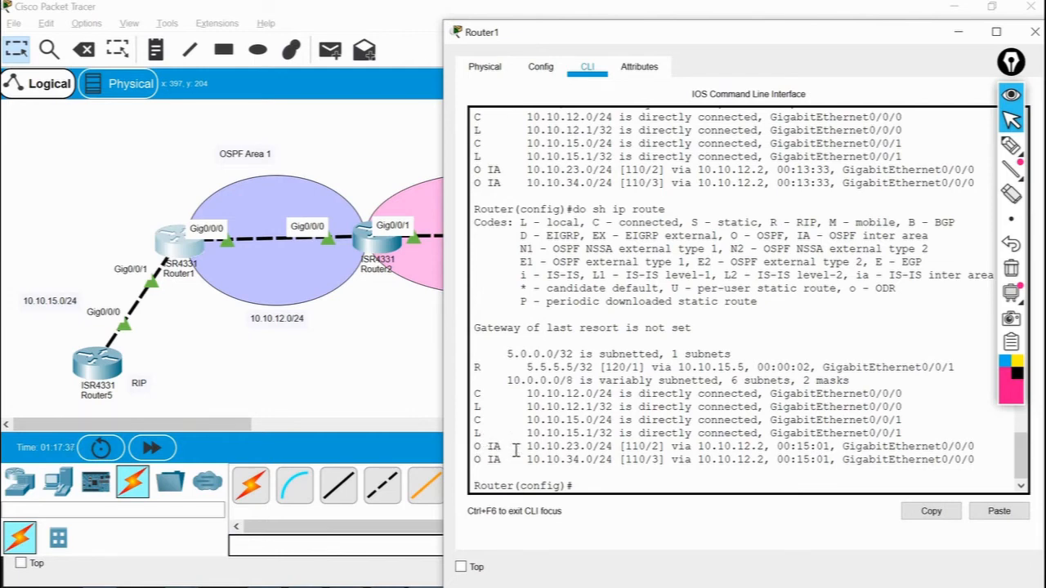
Redistribute RIP with the subnets option into OSPF process 1 on Router1 and return to privileged mode.
click(613, 485)
text(router ospf 1)
key(Return)
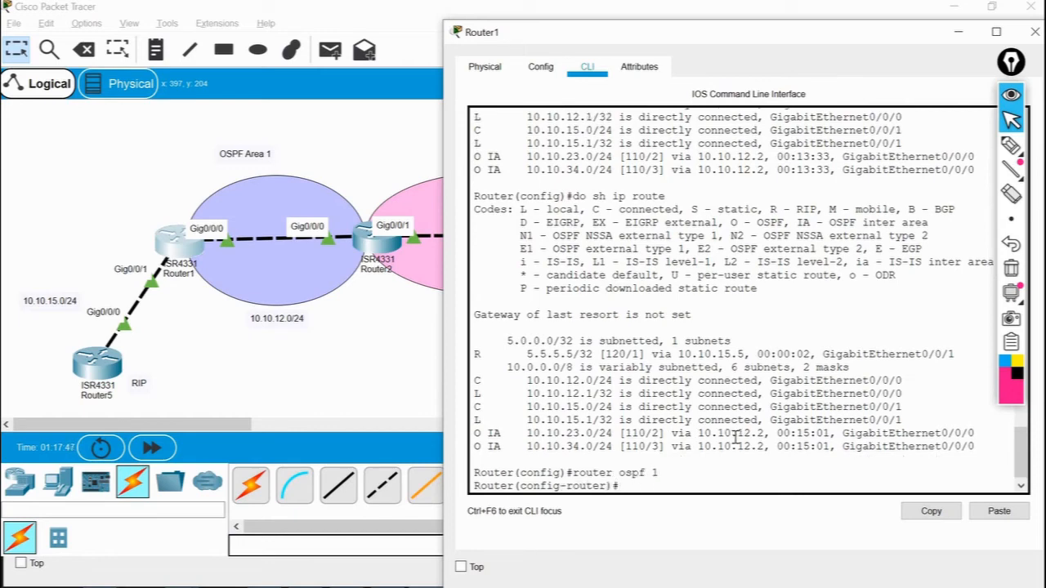
text(re)
key(Tab)
text(rip)
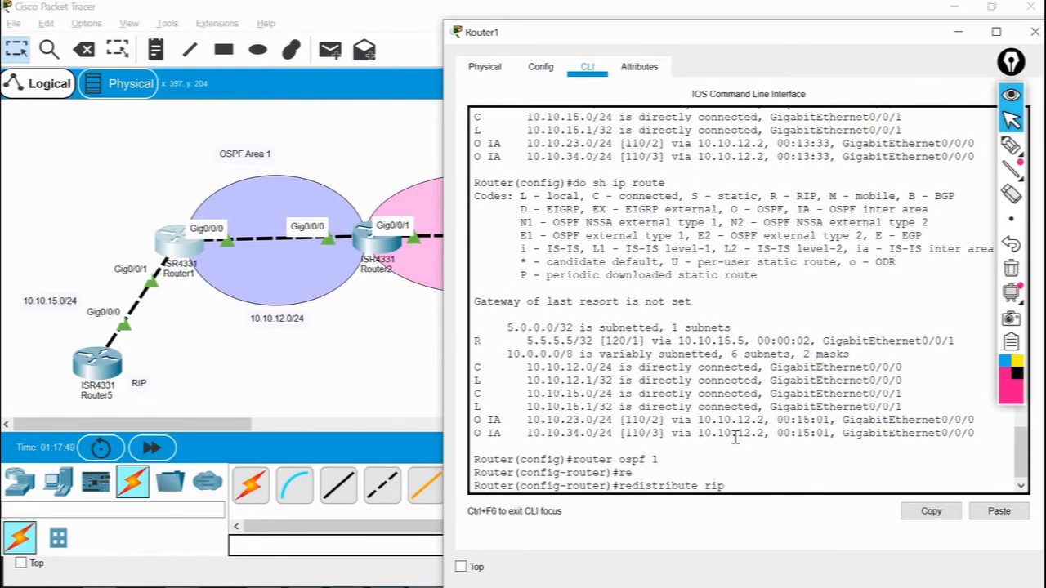
text( ?)
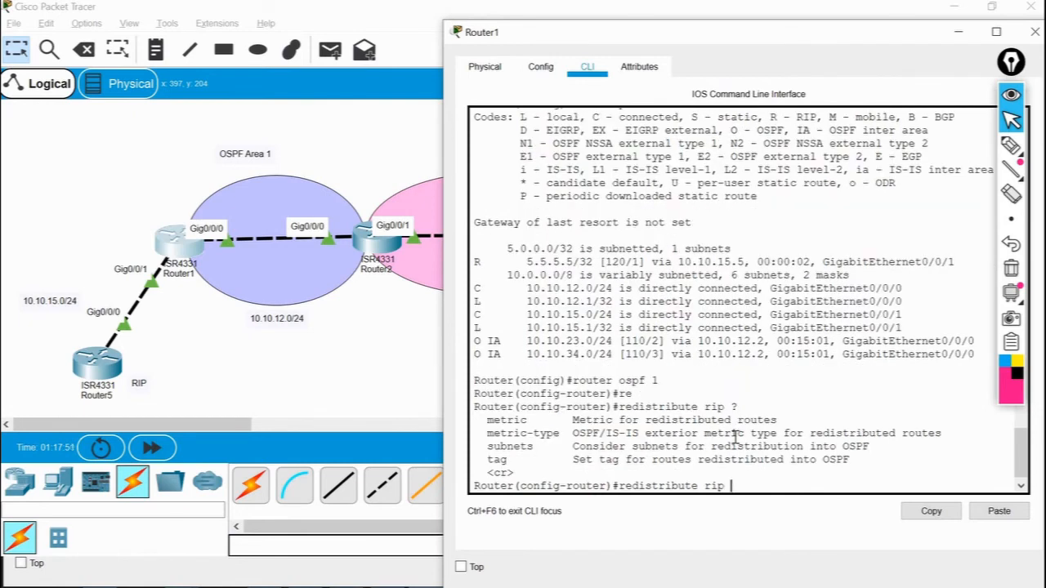
text(su)
key(Tab)
key(Return)
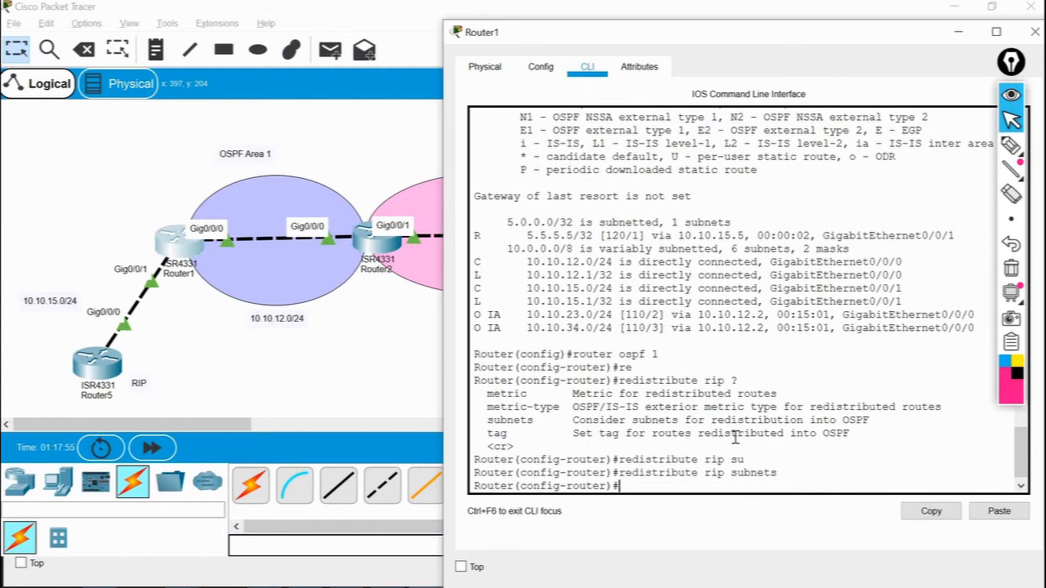
text(exit)
key(Return)
text(exit)
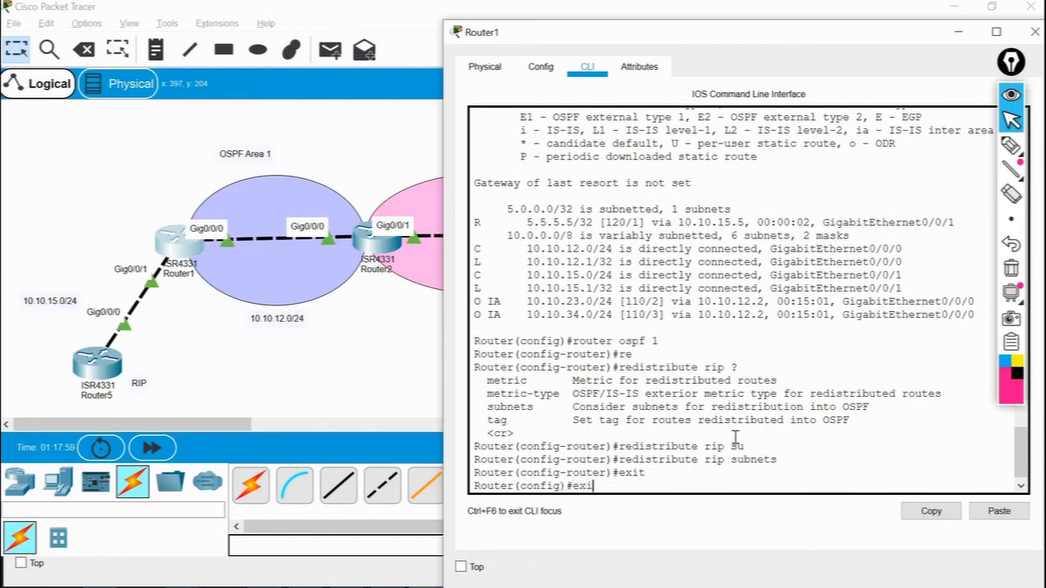
key(Return)
key(Return)
Display Router1's OSPF database with sh ip ospf database and highlight the Type-5 AS External Link States heading.
text(sh ip)
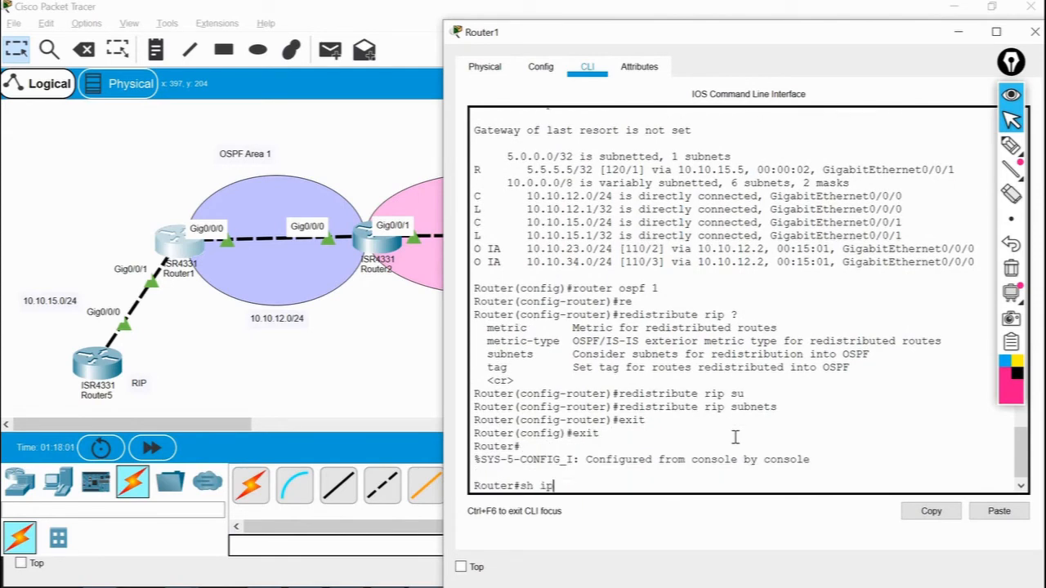
text( ospf da)
key(Tab)
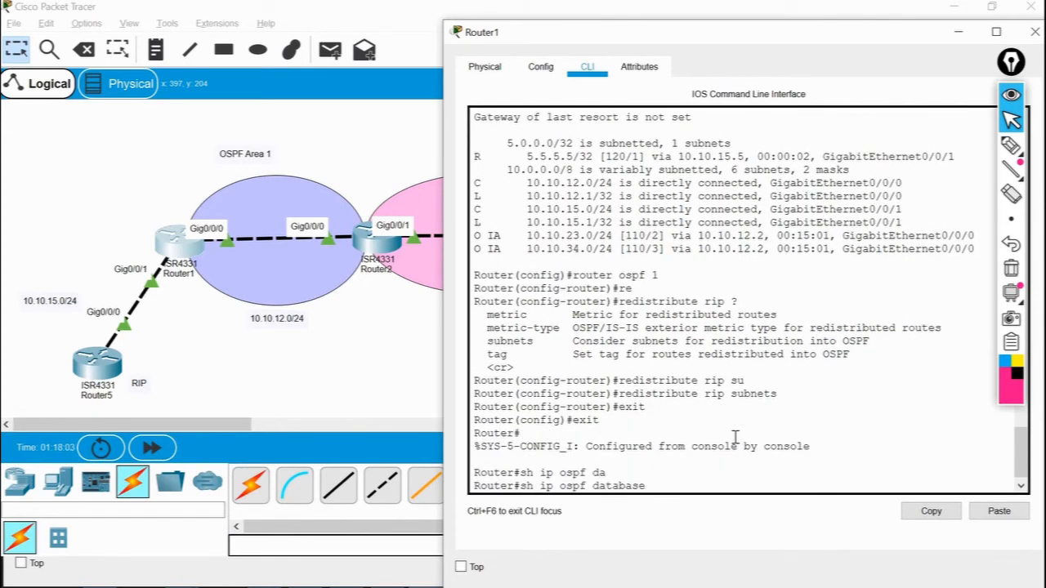
key(Return)
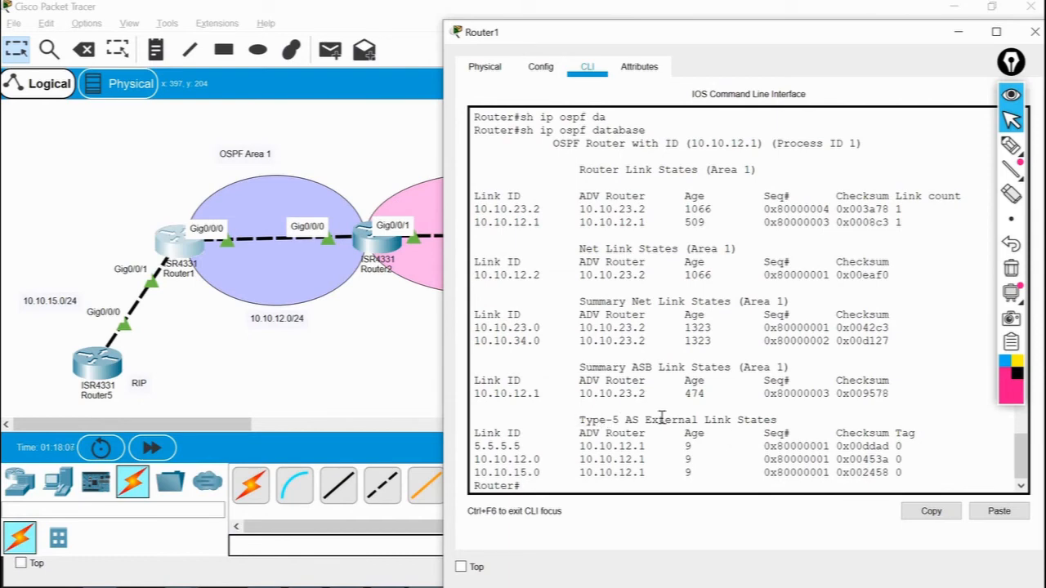
drag(582, 419, 790, 419)
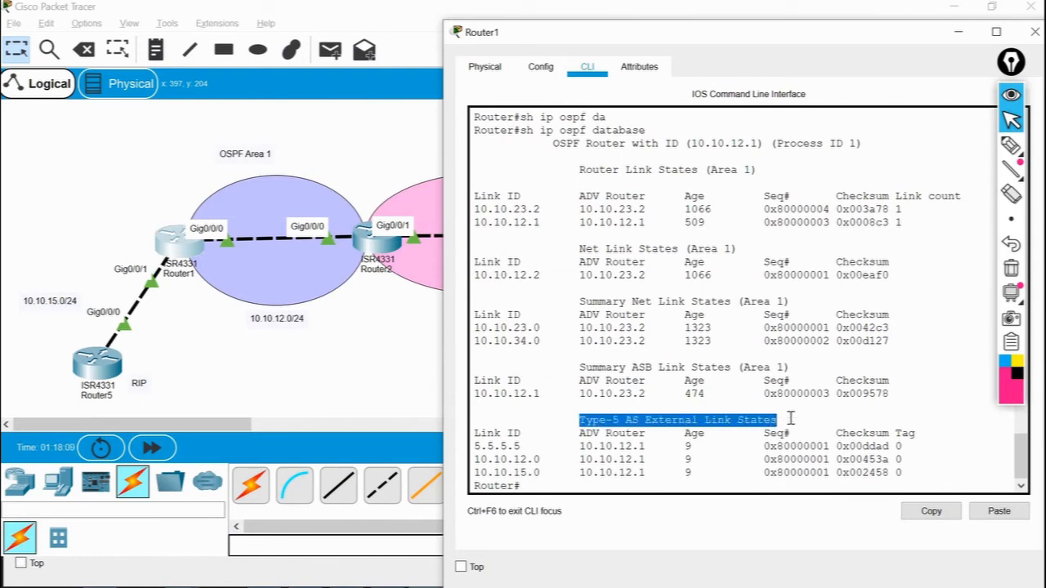
click(791, 418)
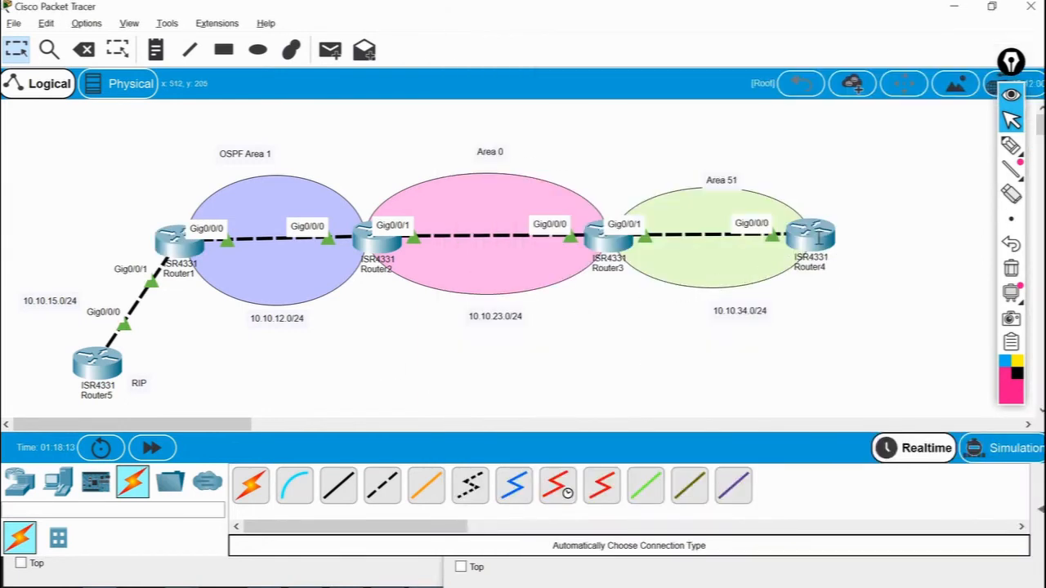
Reopen Router4's command line from the topology and ping 5.5.5.5 twice.
click(813, 239)
key(Up)
key(Return)
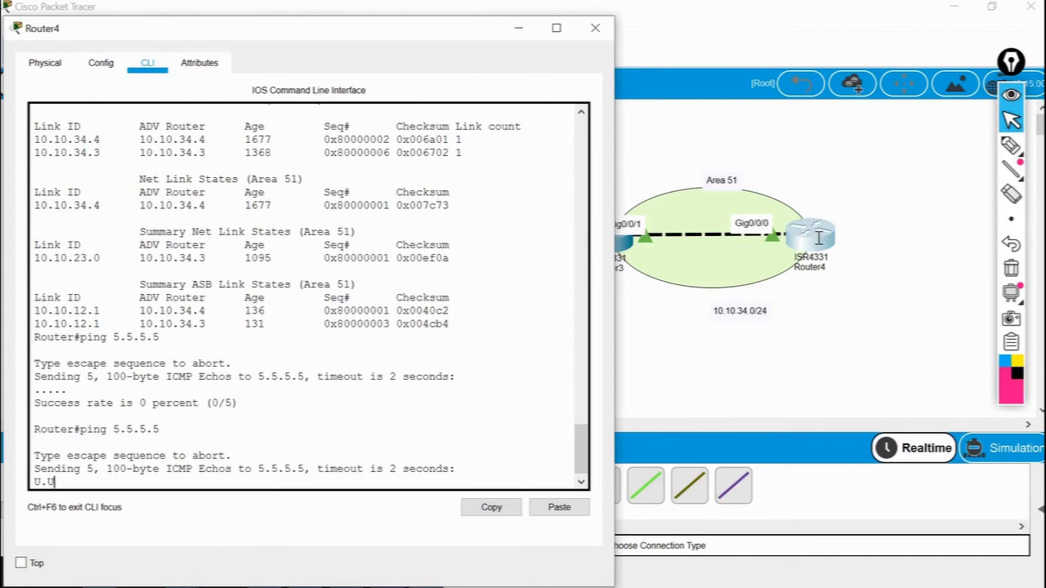
key(Up)
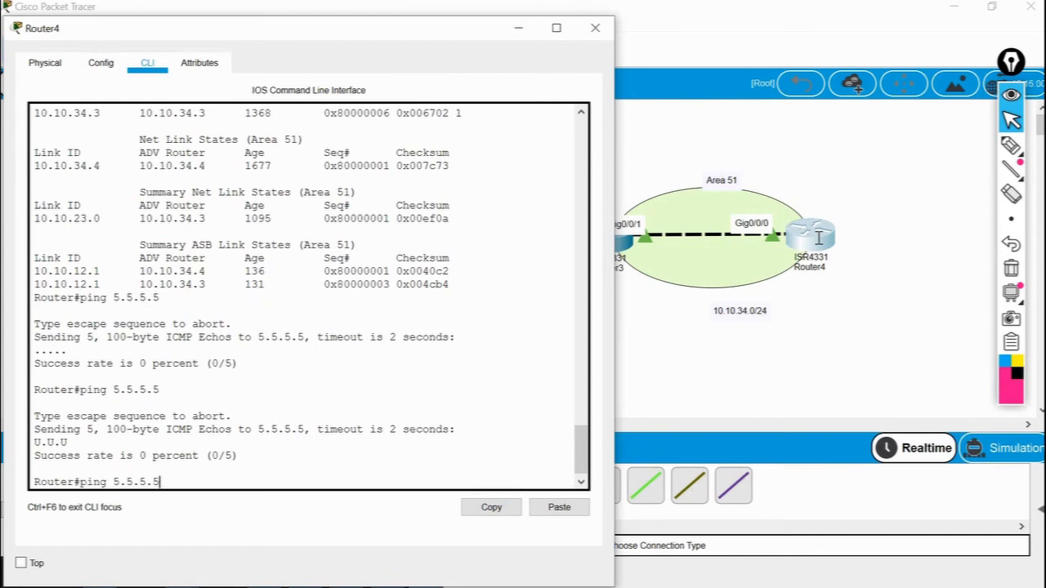
key(Return)
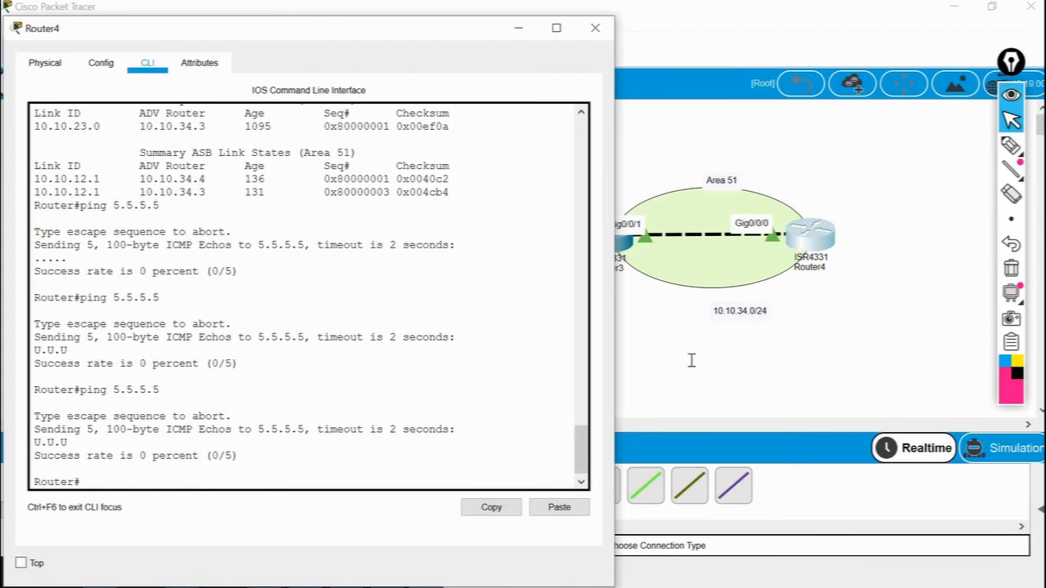
Open Router3's command line, enter privileged mode and display its routing table with sh ip route.
click(614, 246)
click(611, 241)
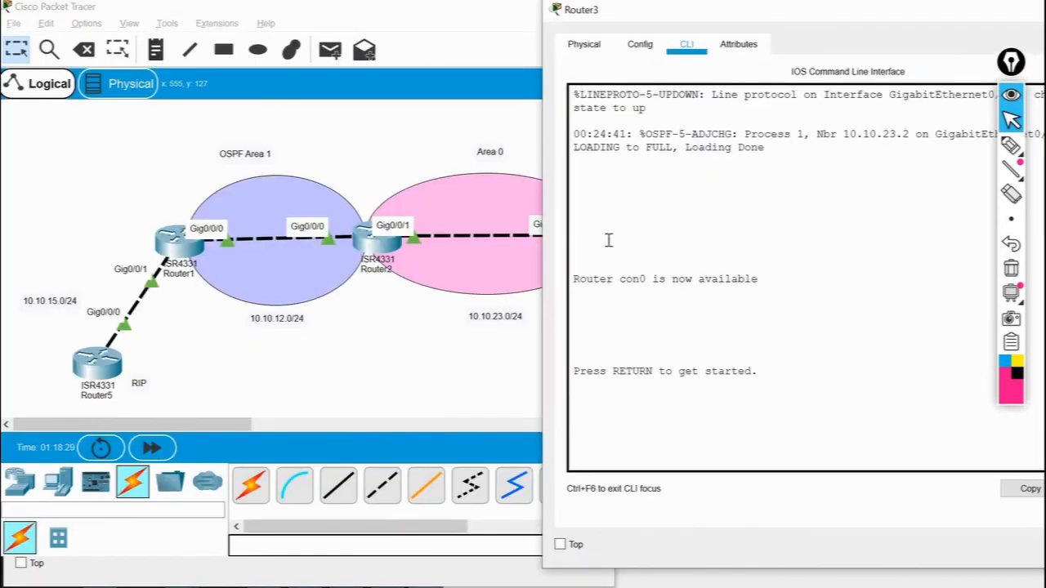
key(Return)
key(Return)
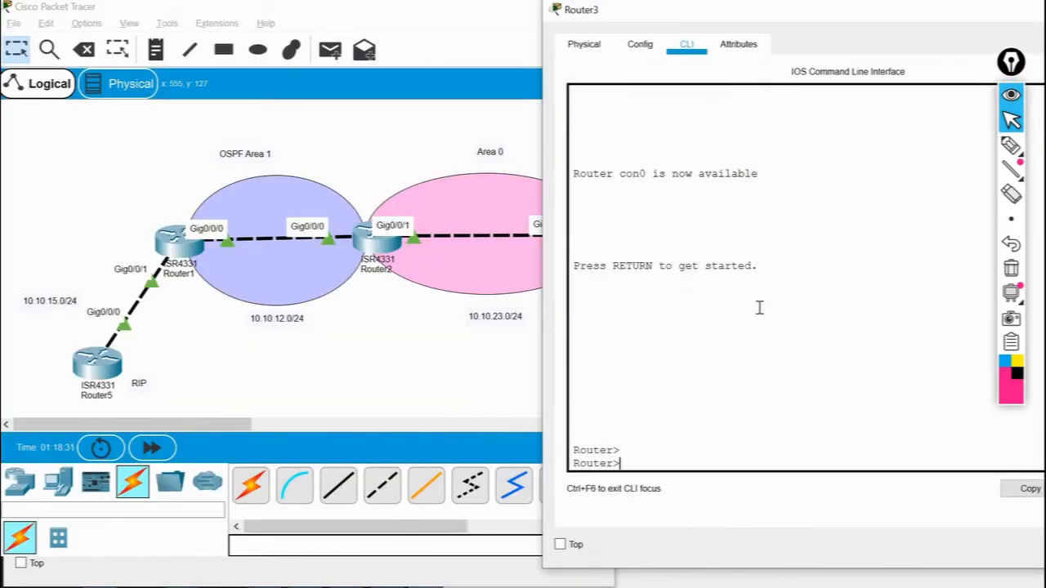
text(en)
key(Return)
text(sh ip)
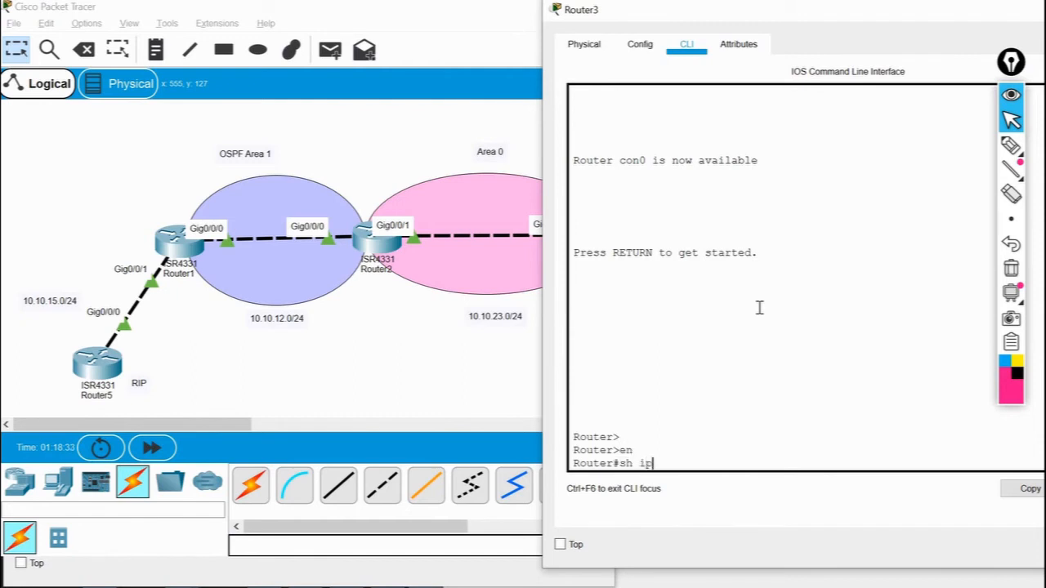
text( route)
key(Return)
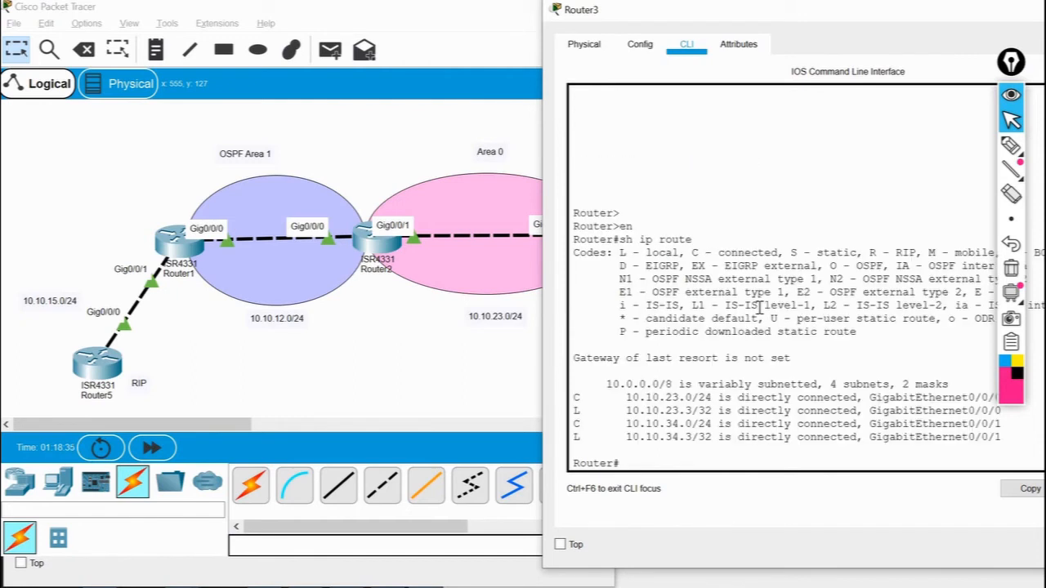
Display Router2's routing table with sh ip route and highlight the O E2 entry for 10.10.15.0/24.
click(373, 362)
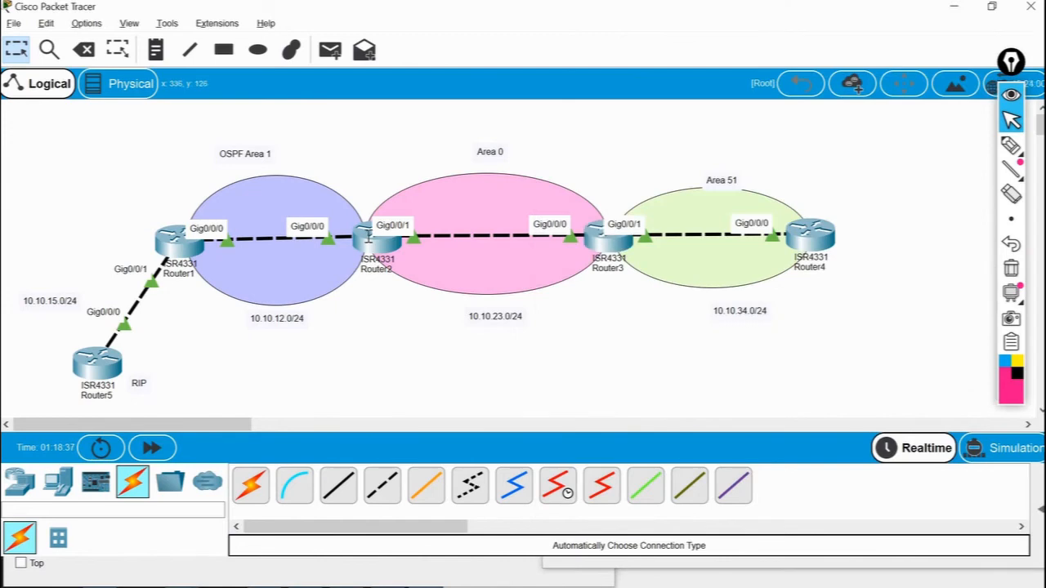
click(368, 236)
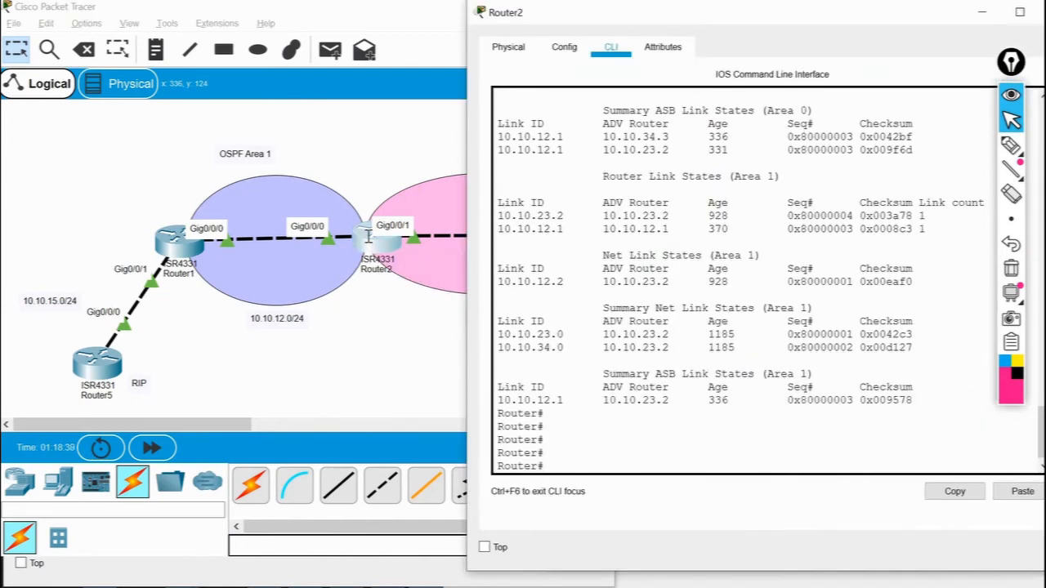
text(sh ip route)
key(Return)
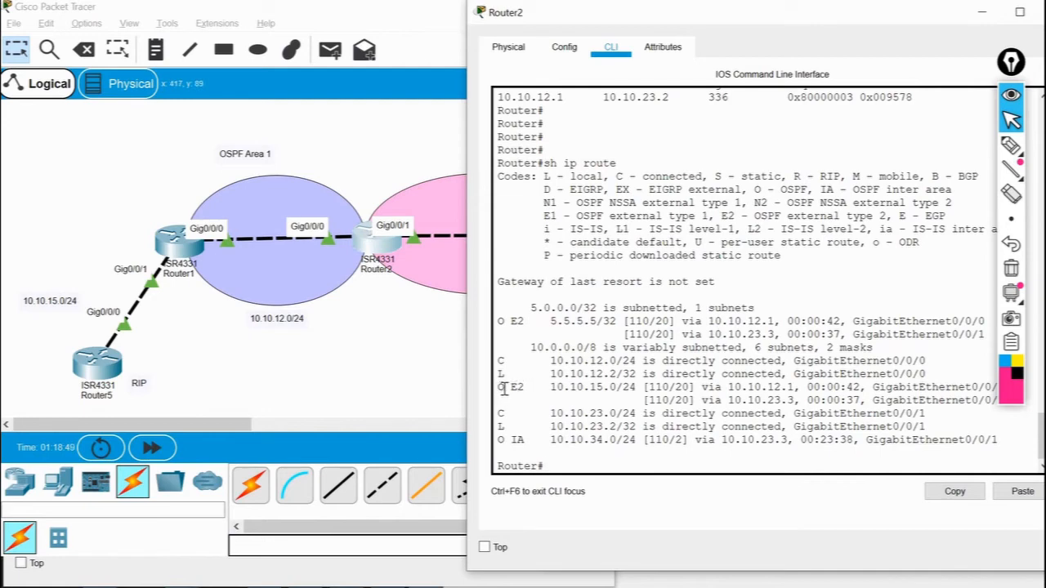
drag(501, 389, 635, 389)
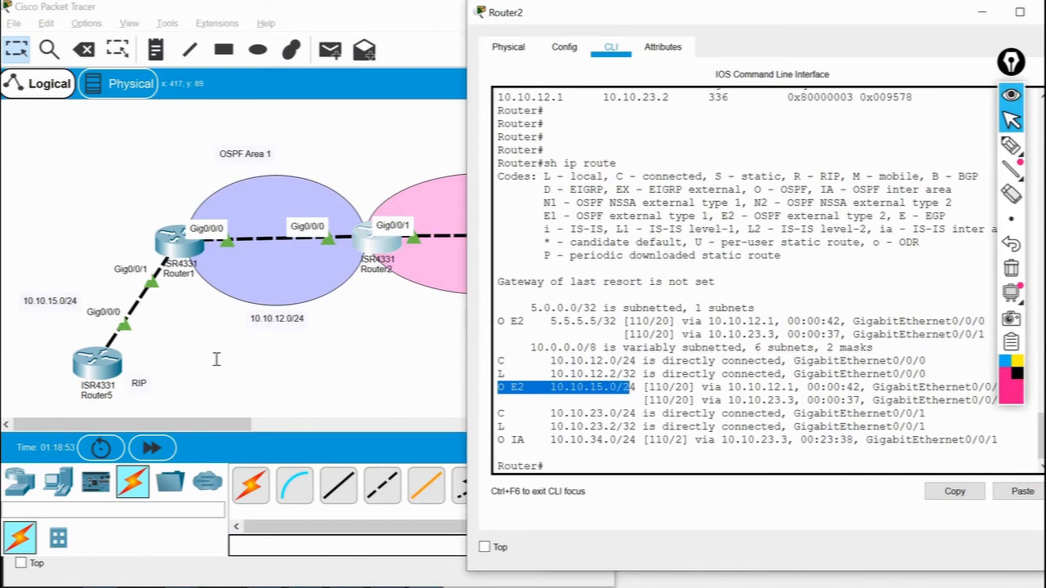
Open Router5's command line from the topology and bring up its prompt.
click(139, 357)
click(97, 362)
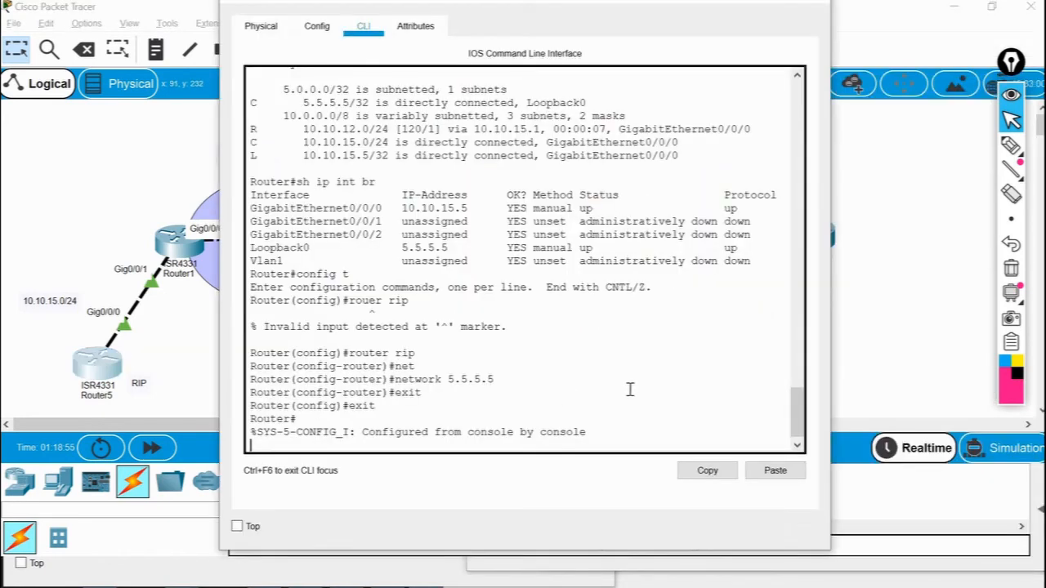
key(Return)
key(Return)
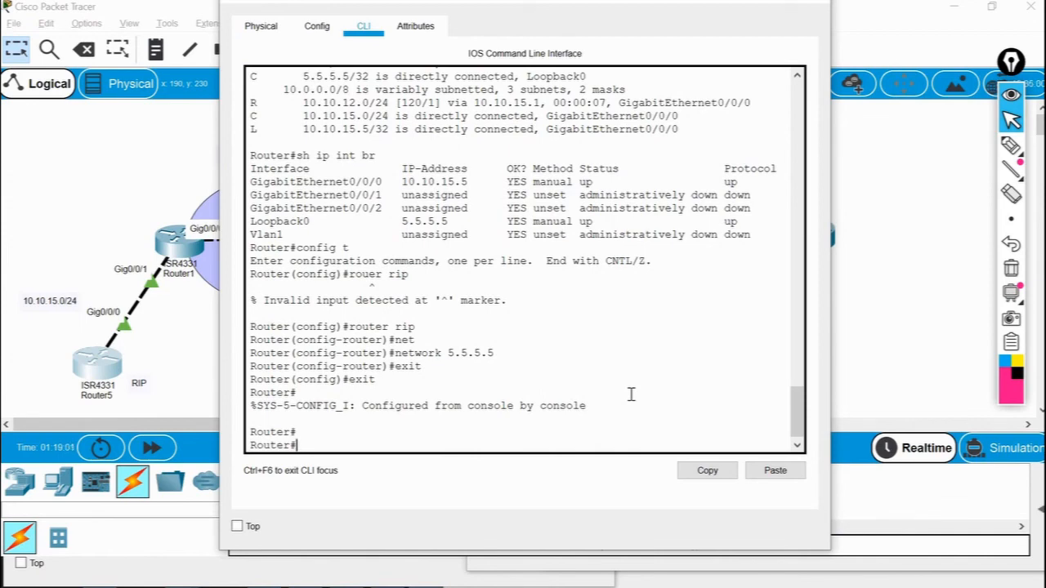
text(sh ip)
key(BackSpace)
key(BackSpace)
key(BackSpace)
key(BackSpace)
key(BackSpace)
key(BackSpace)
Add network 5.5.5.5 to the RIP configuration on Router5 and return to privileged mode.
text(config t)
key(Return)
text(rou)
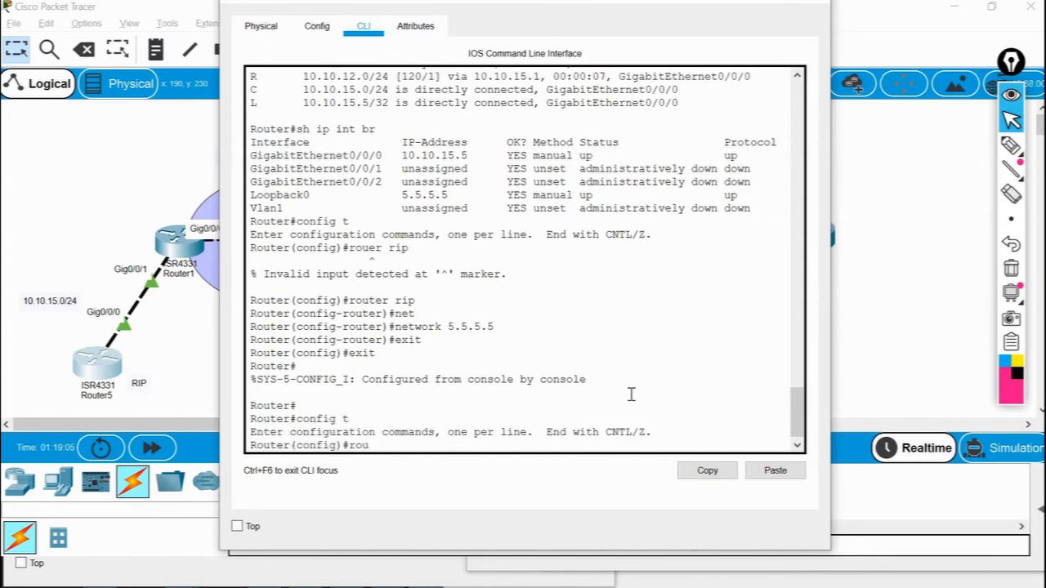
text(ter rip)
key(Return)
text(ne)
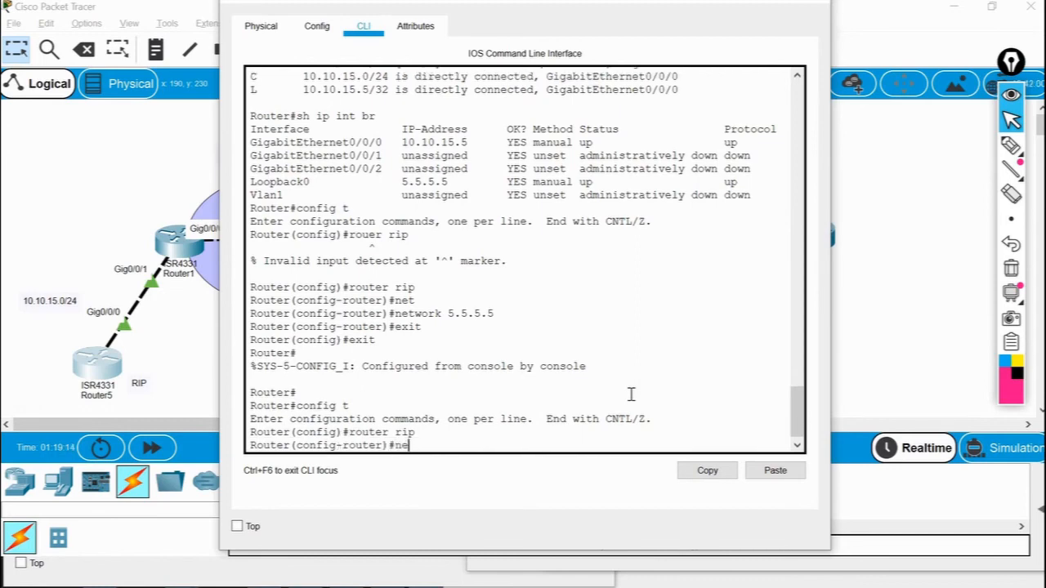
key(Tab)
text(5.5.5.5)
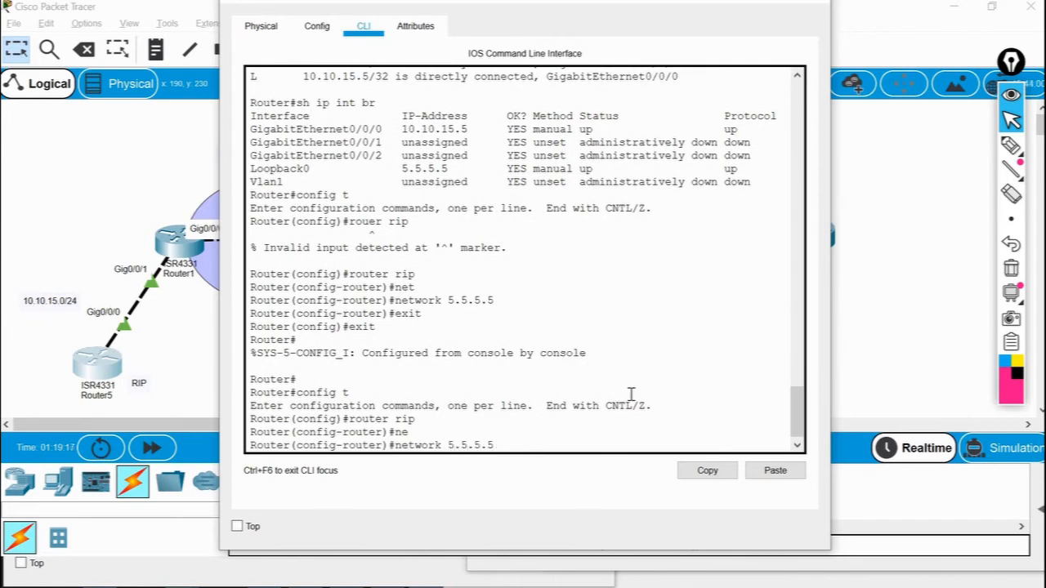
key(Return)
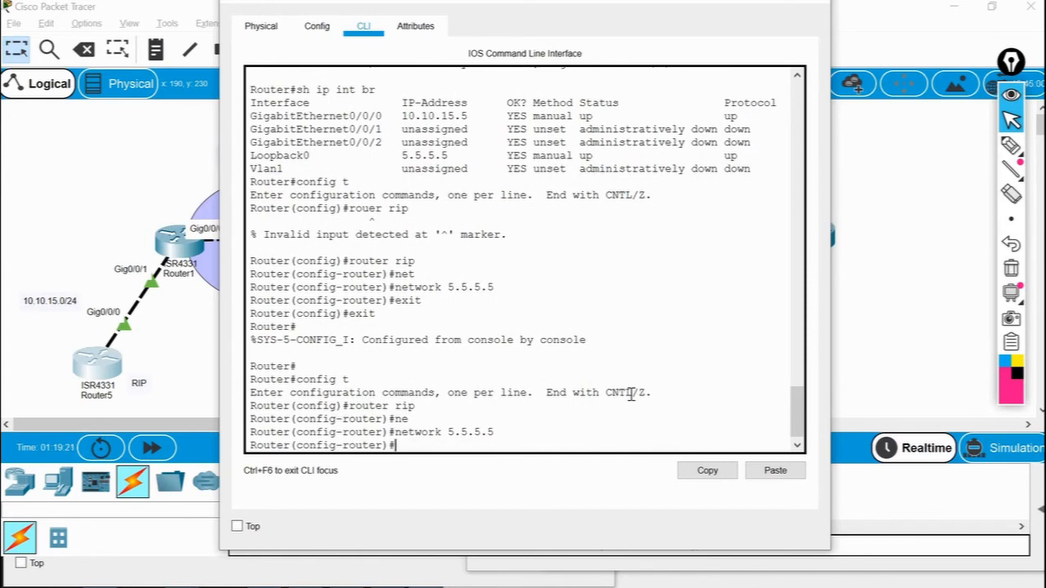
text(exit)
key(Return)
text(er(config)#e)
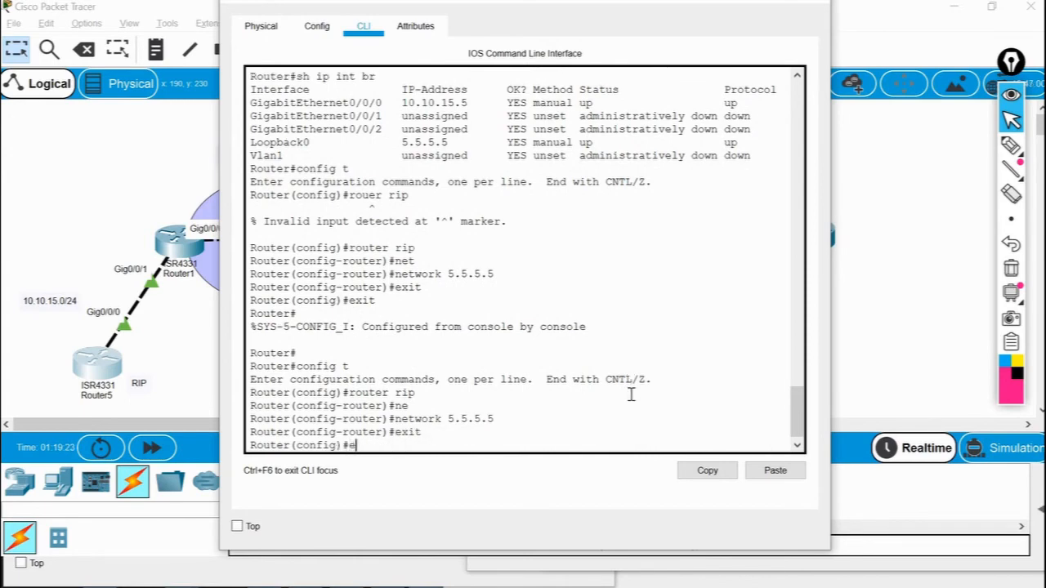
text(xit)
key(Return)
Display Router5's routing table with sh ip route.
text(sh)
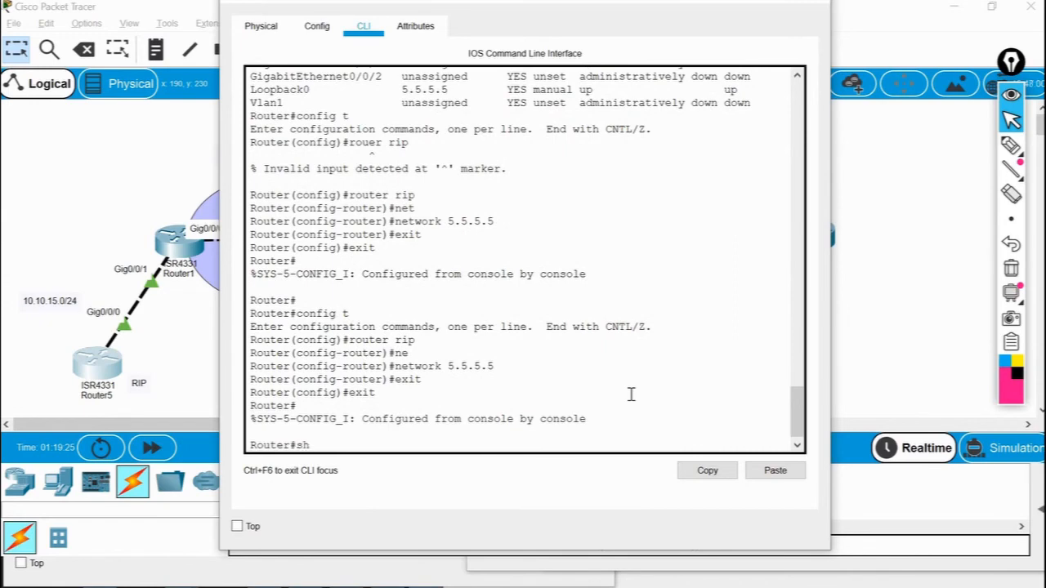
text( ip route)
key(Return)
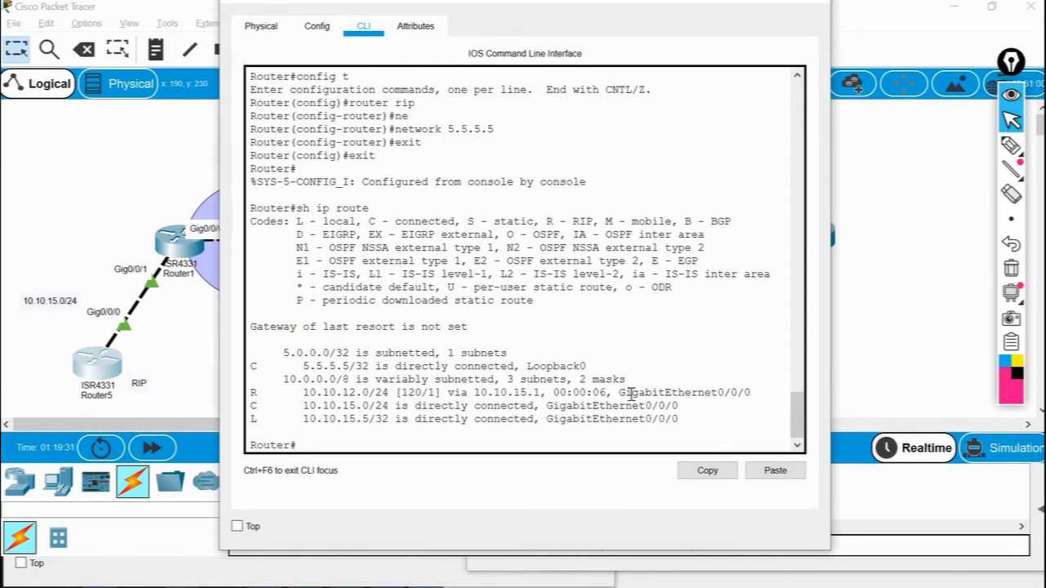
Display Router1's routing table with sh ip route and highlight the RIP entry for 5.5.5.5/32.
click(152, 241)
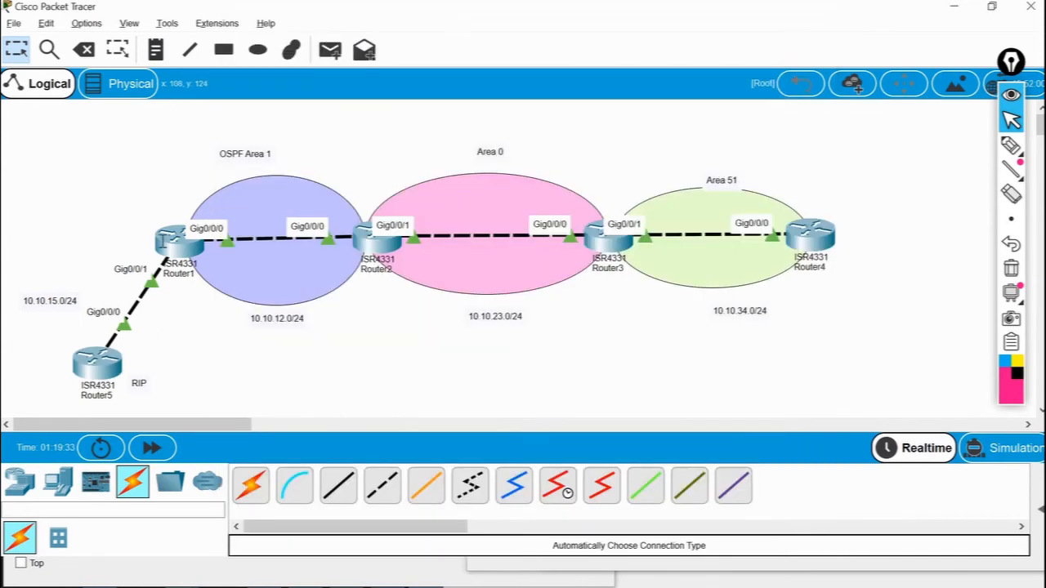
click(168, 240)
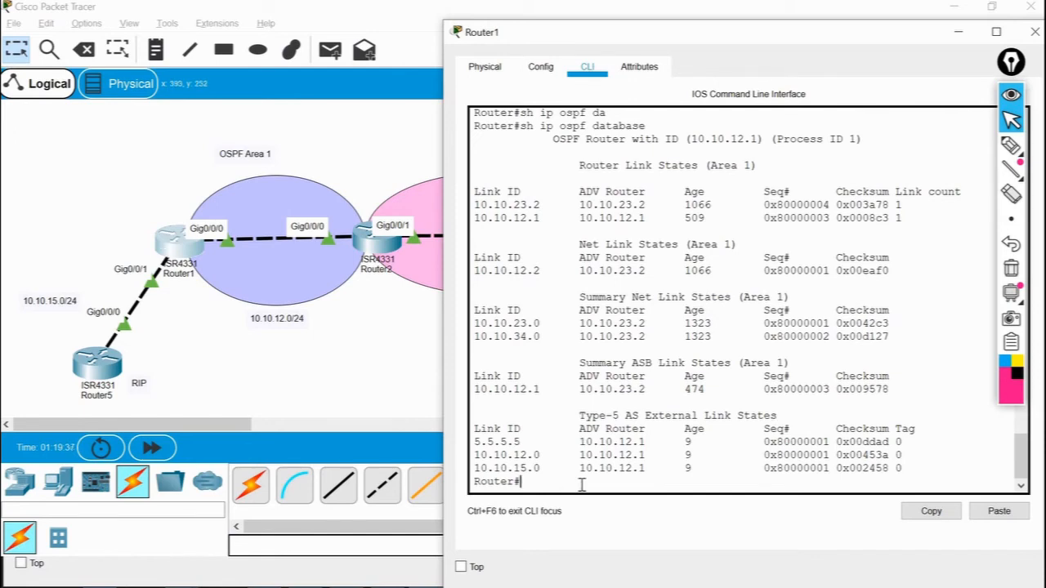
text(sh ip route)
key(Return)
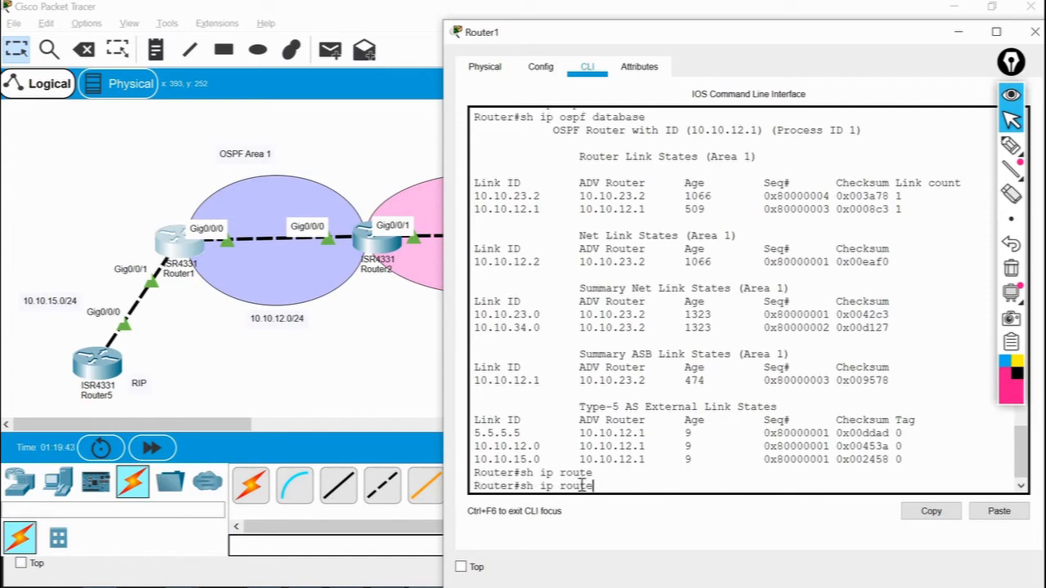
key(Return)
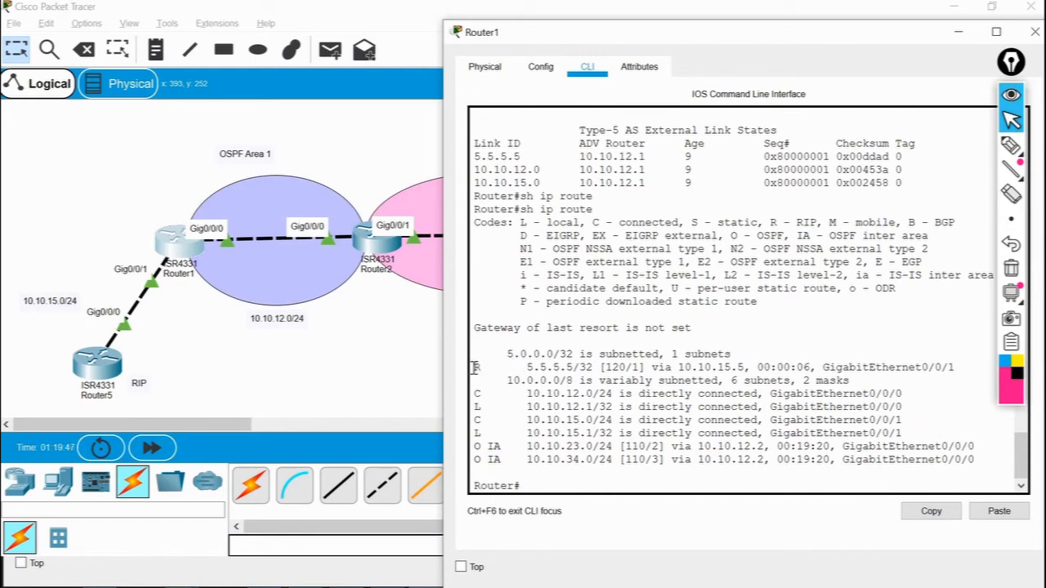
drag(481, 368, 712, 372)
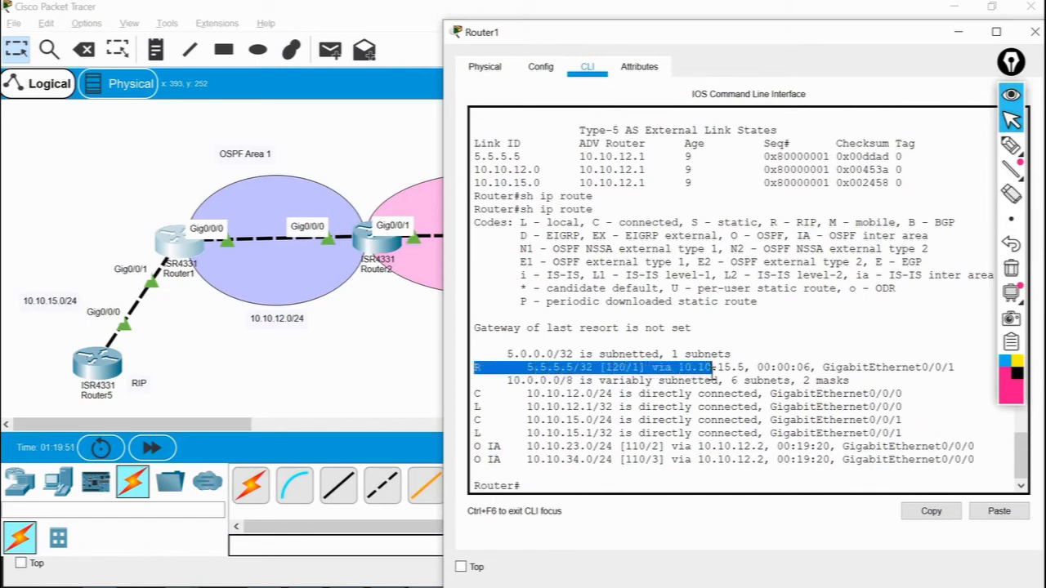
click(476, 326)
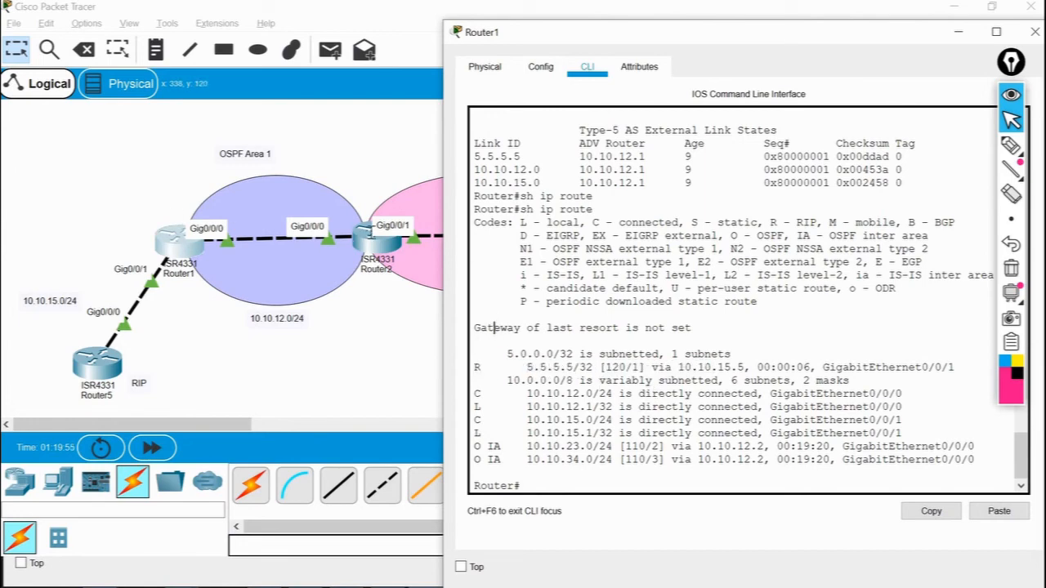
Display Router2's routing table again with sh ip route.
click(372, 234)
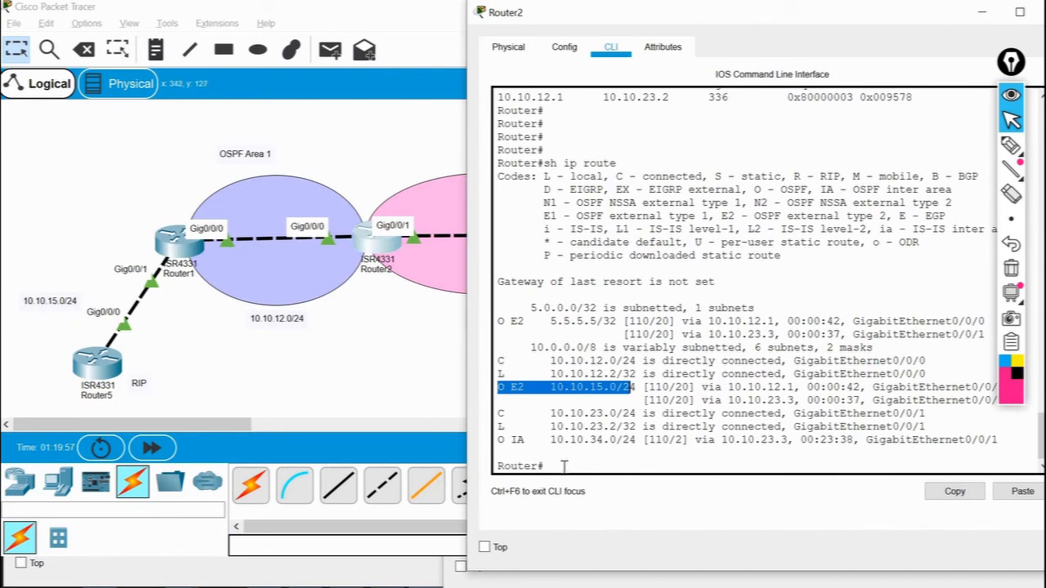
click(585, 465)
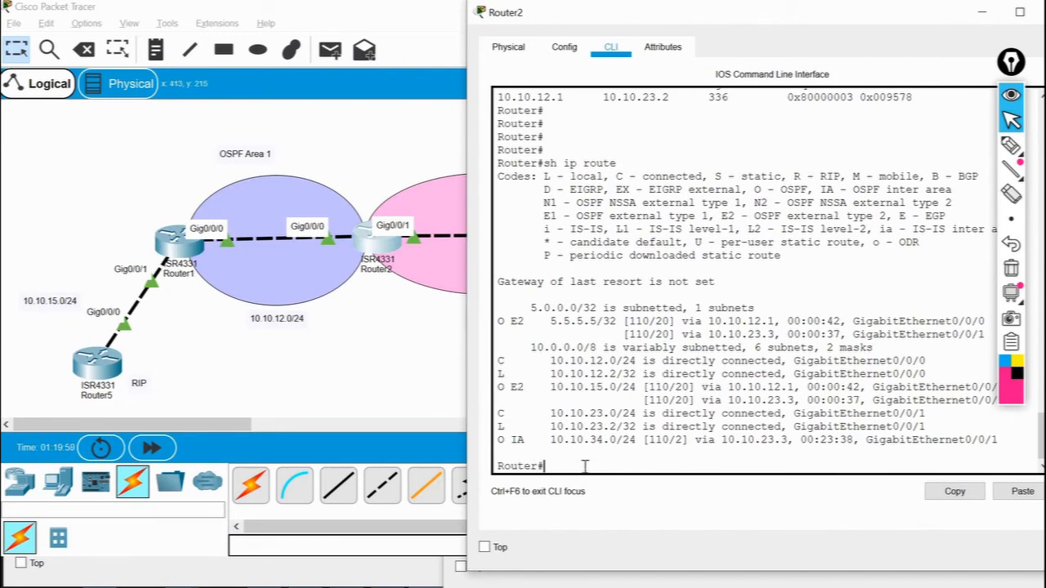
text(sh ip route)
key(Return)
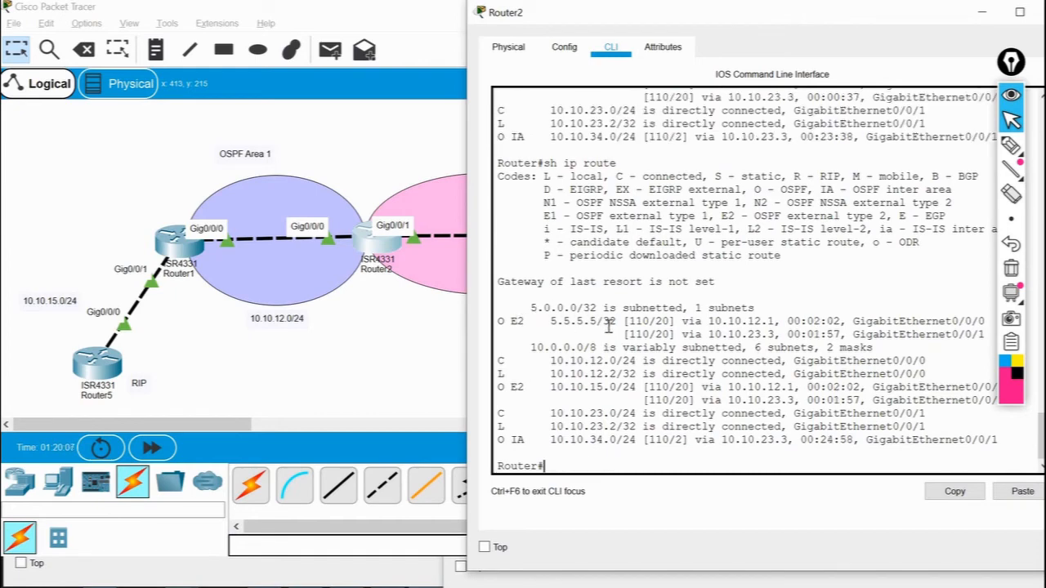
click(401, 331)
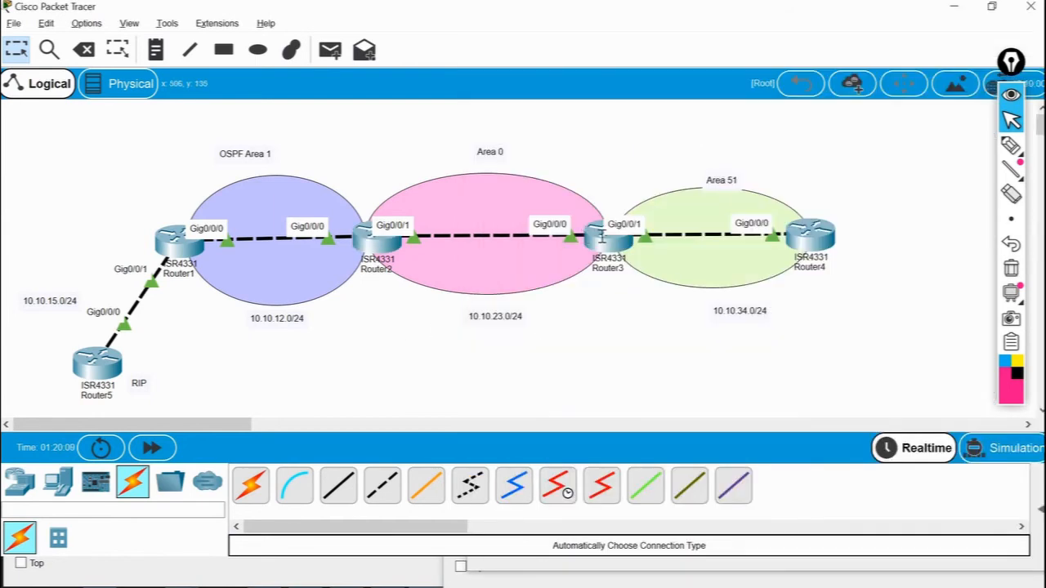
Display Router3's routing table with sh ip route and compare it with the routes listed on Router2.
click(602, 237)
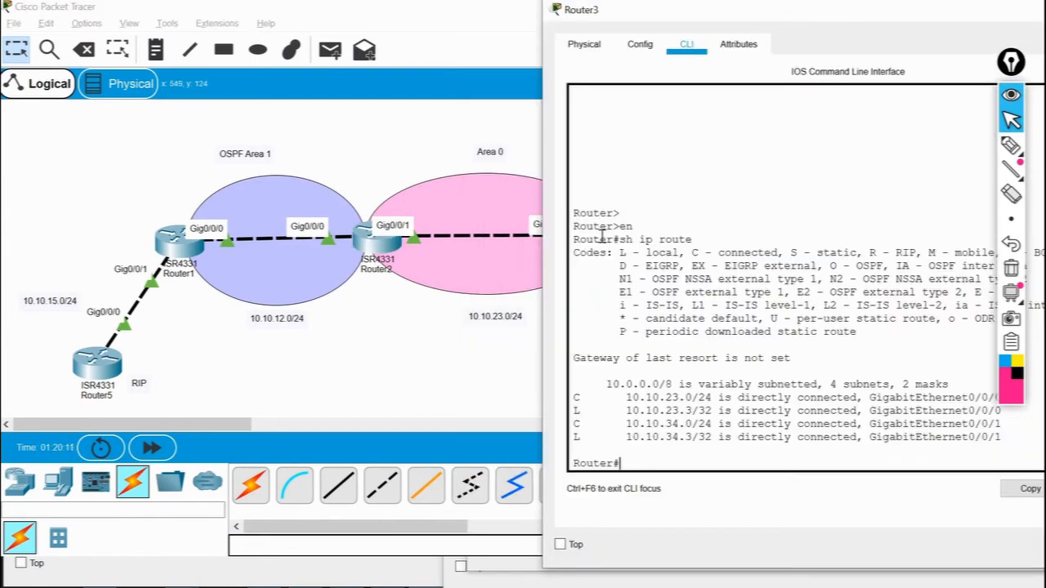
text(sh ip route)
key(Return)
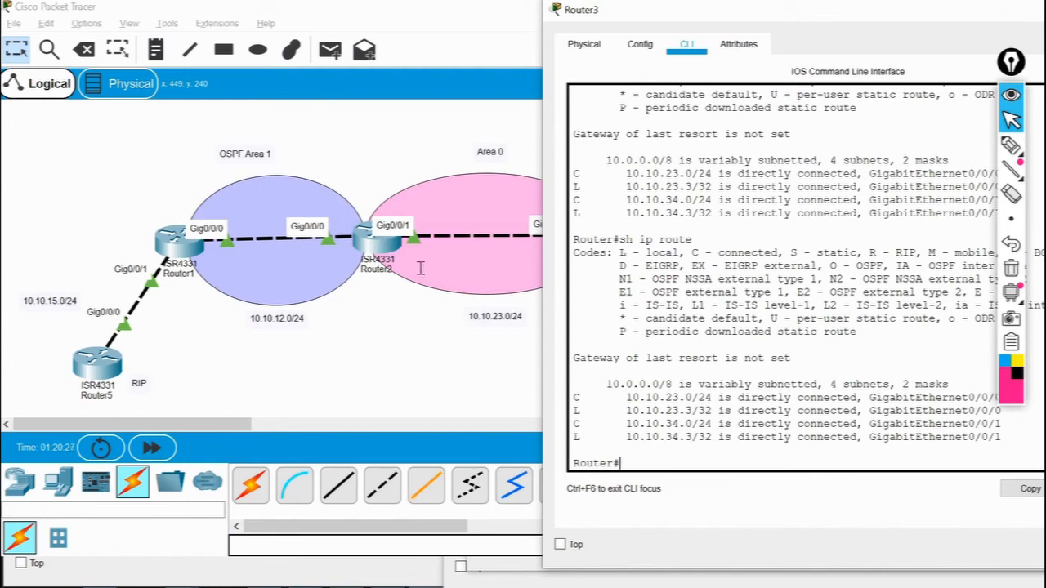
click(370, 250)
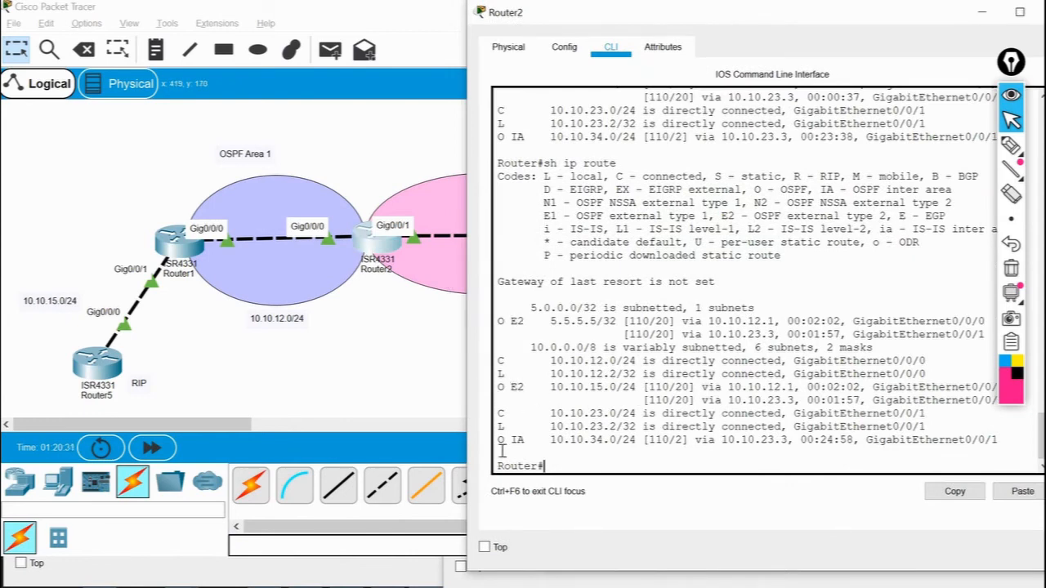
click(417, 408)
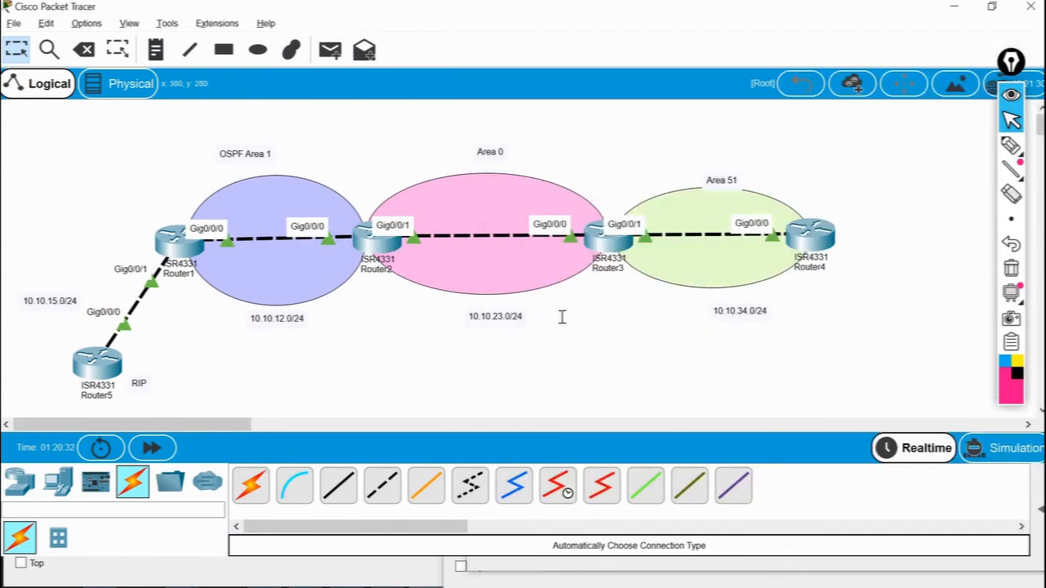
List Router3's OSPF neighbors with sh ip ospf neighbor.
click(605, 239)
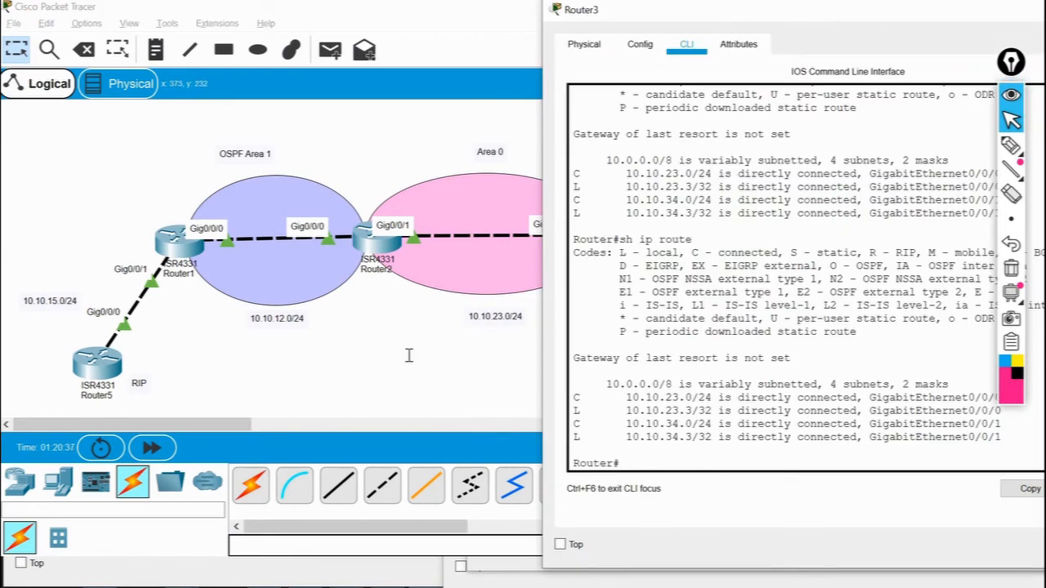
text(sh )
text(op p)
key(BackSpace)
key(BackSpace)
key(BackSpace)
key(BackSpace)
text(ip ospf ne)
key(Tab)
key(Return)
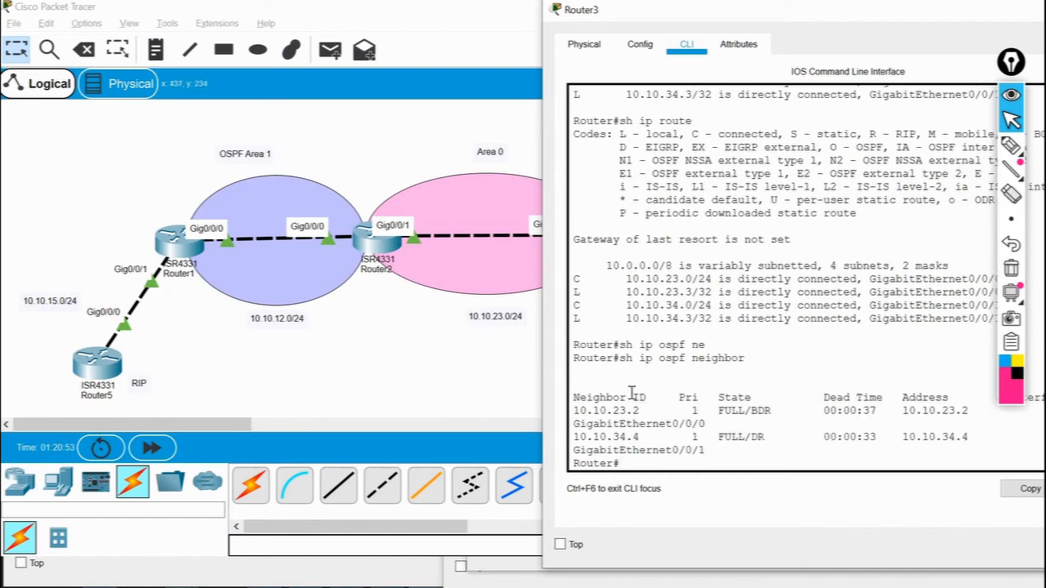
Widen Router3's command-line window and display its complete OSPF interface details with sh ip ospf interface.
click(448, 384)
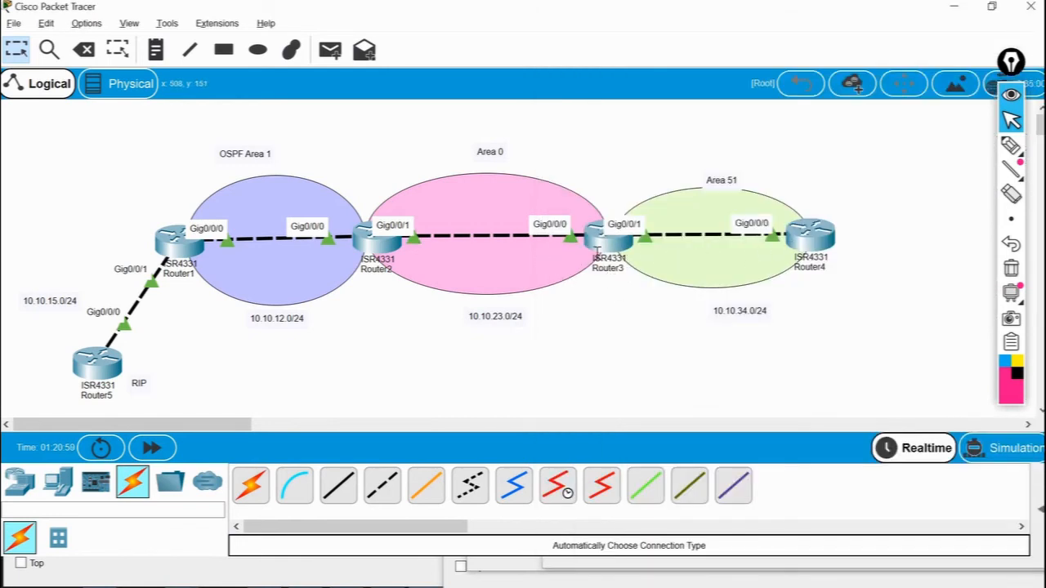
click(601, 239)
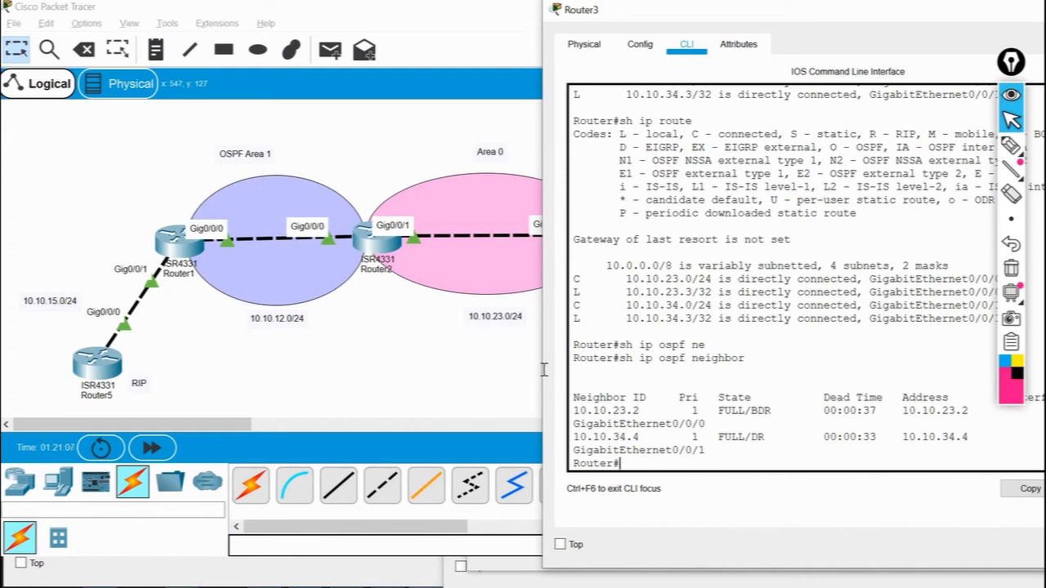
drag(457, 370, 429, 371)
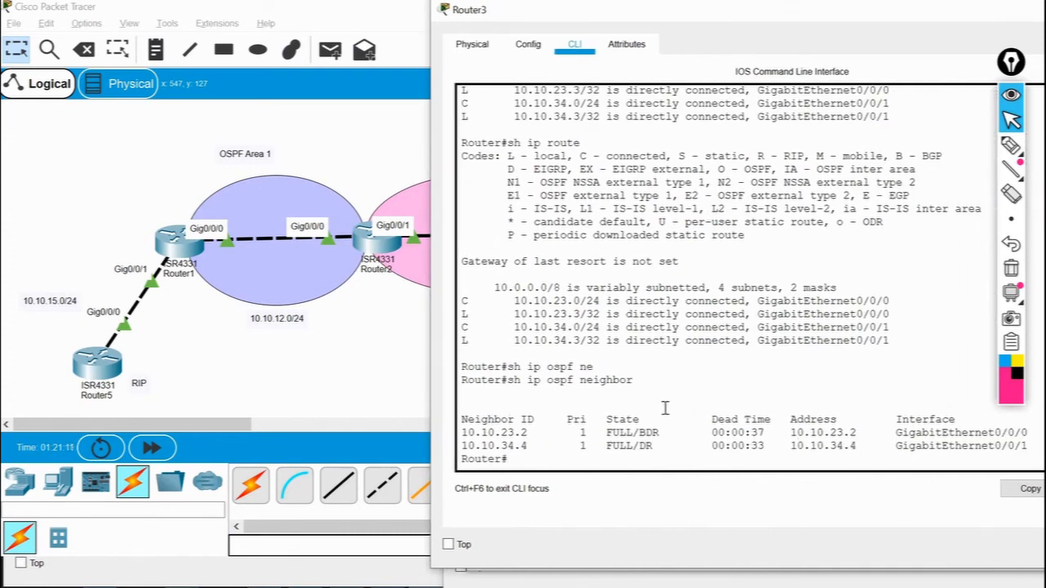
text(sh ip ospf int)
key(Tab)
key(Return)
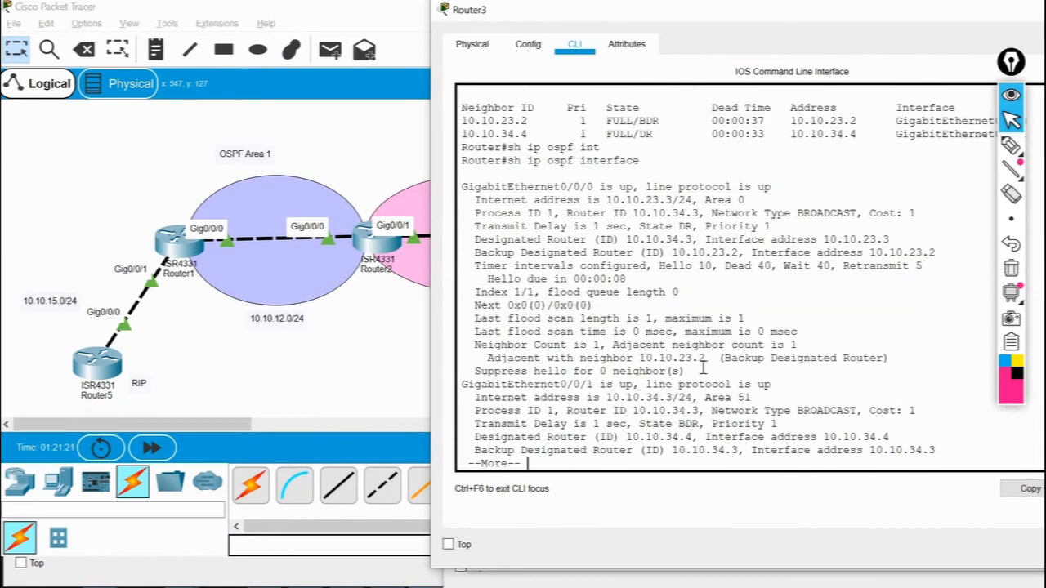
scroll(645, 396, down, 1)
key(space)
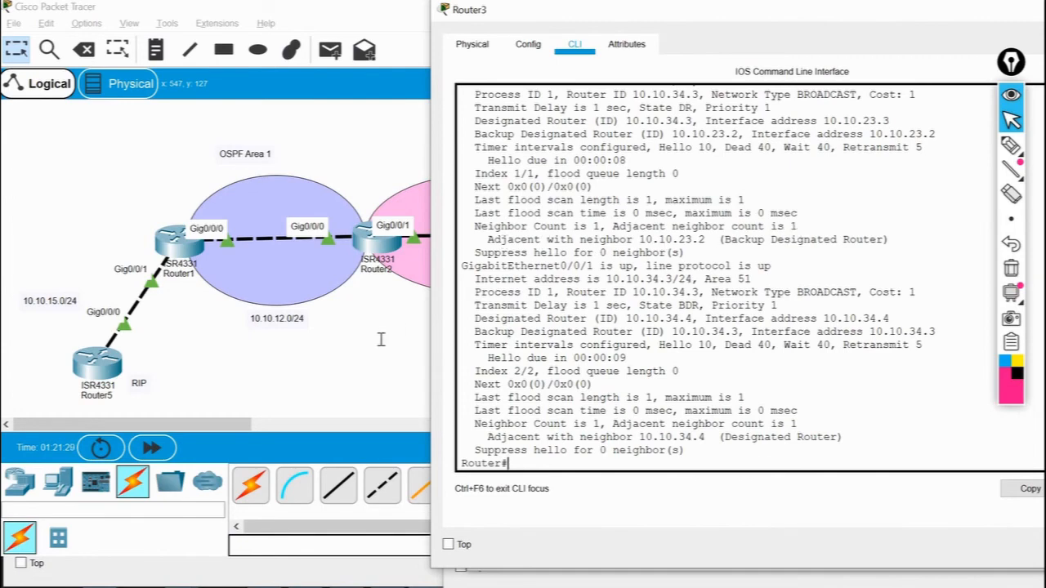
List Router2's OSPF neighbors with sh ip ospf neighbor.
click(371, 273)
click(371, 246)
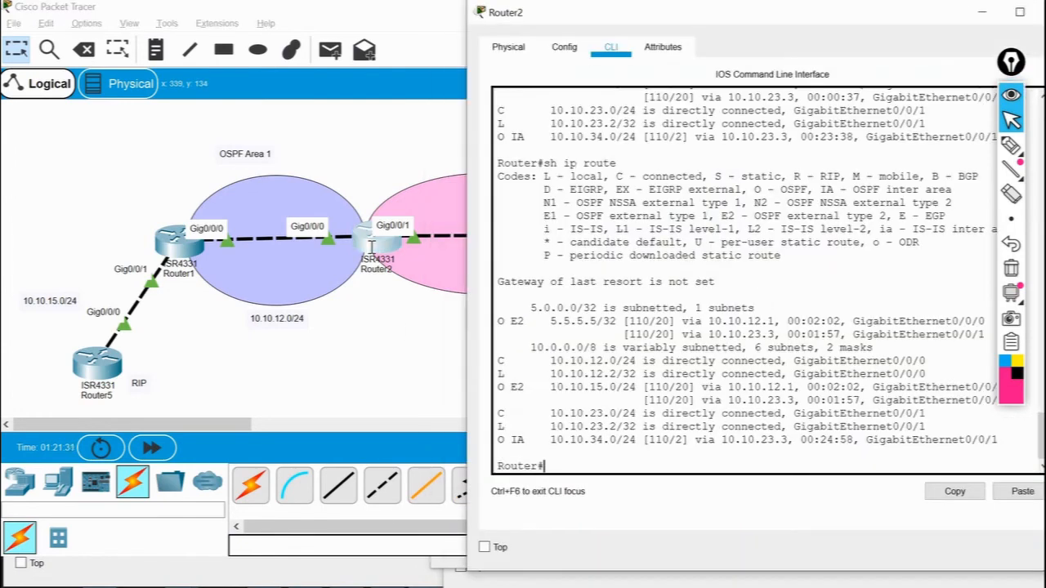
text(sh ip)
text(ospf ne)
key(Tab)
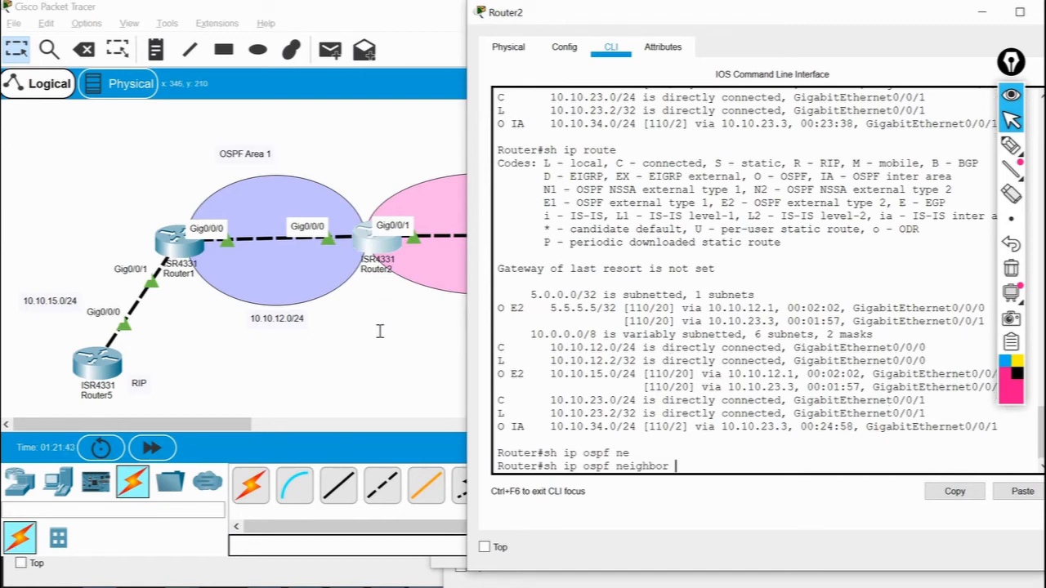
key(Return)
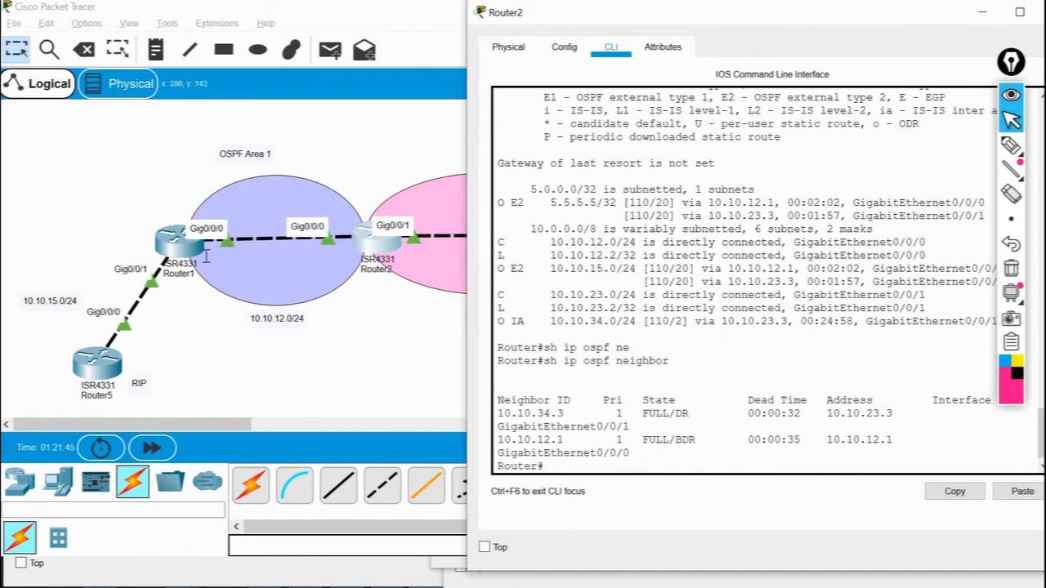
Reopen Router2's command line and widen its window to read the full neighbor table, including the Interface column.
click(381, 339)
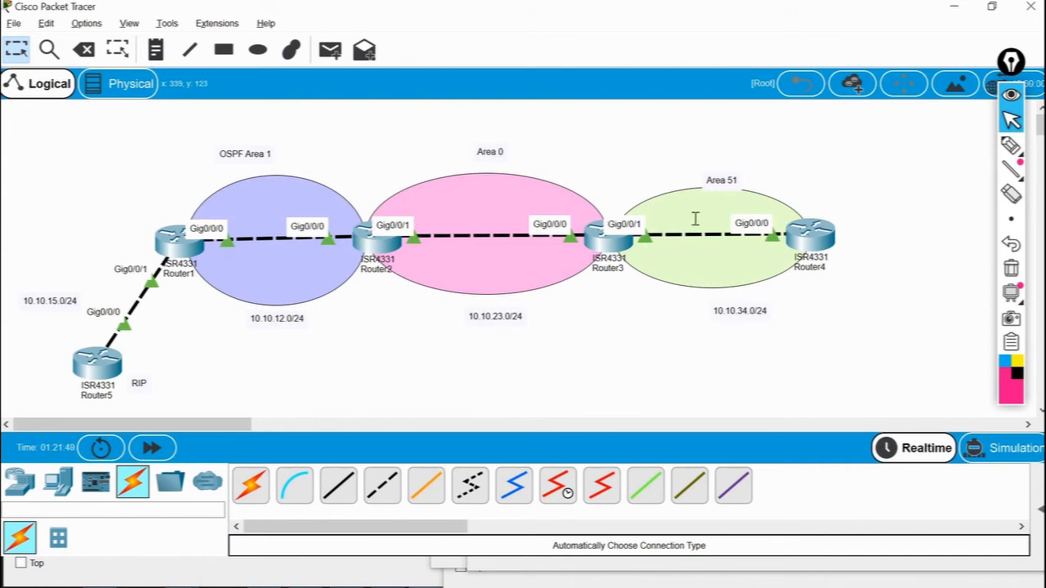
click(362, 234)
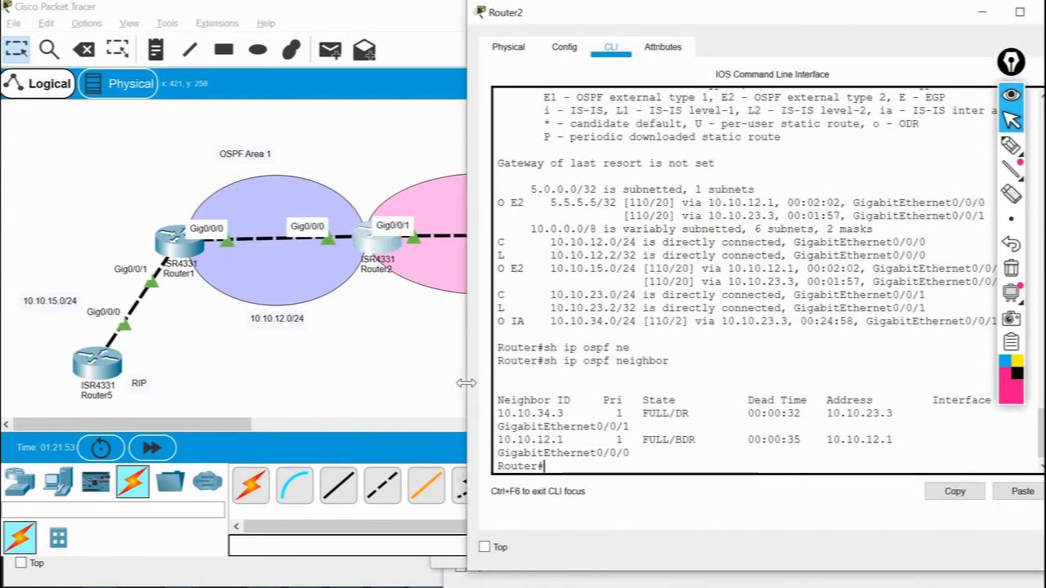
drag(461, 383, 358, 379)
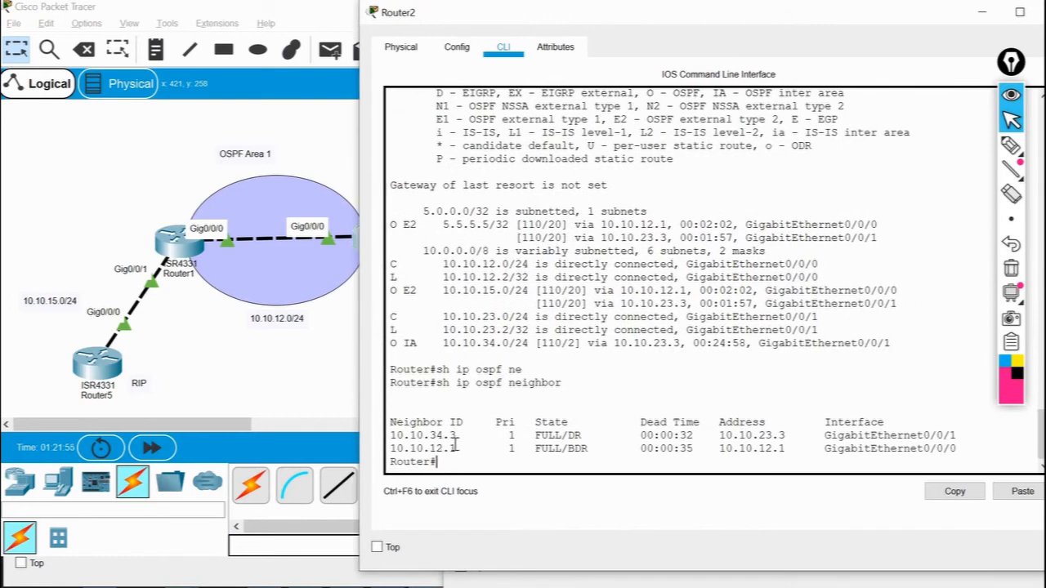
click(351, 407)
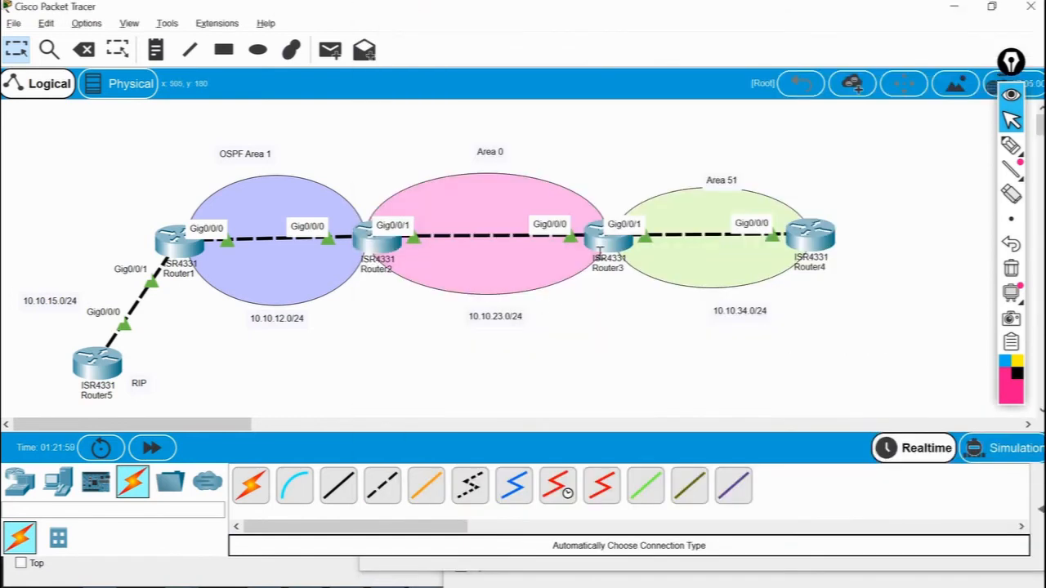
Enter global configuration mode on Router2.
click(379, 250)
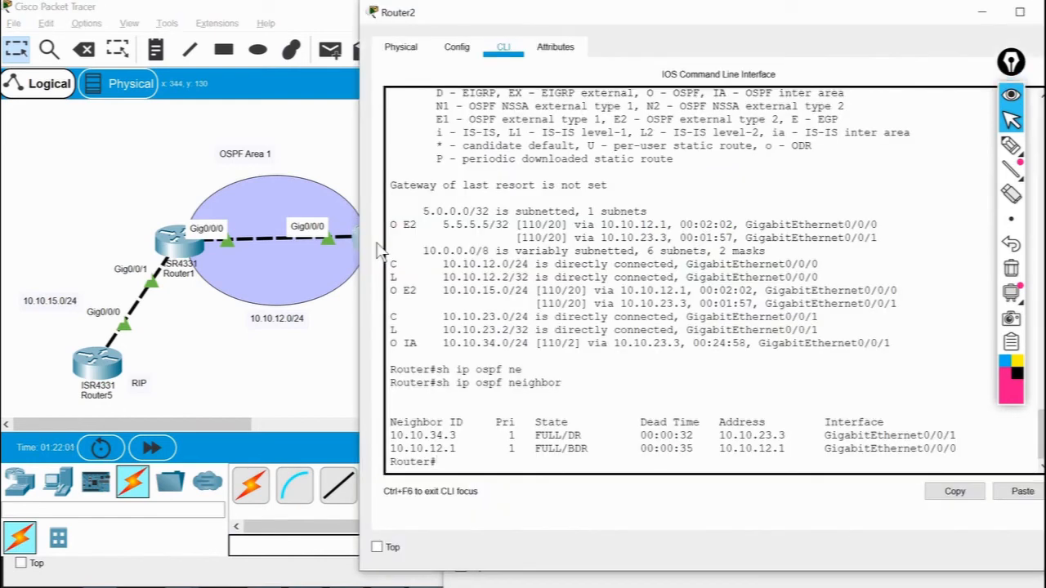
text(router ospf 1)
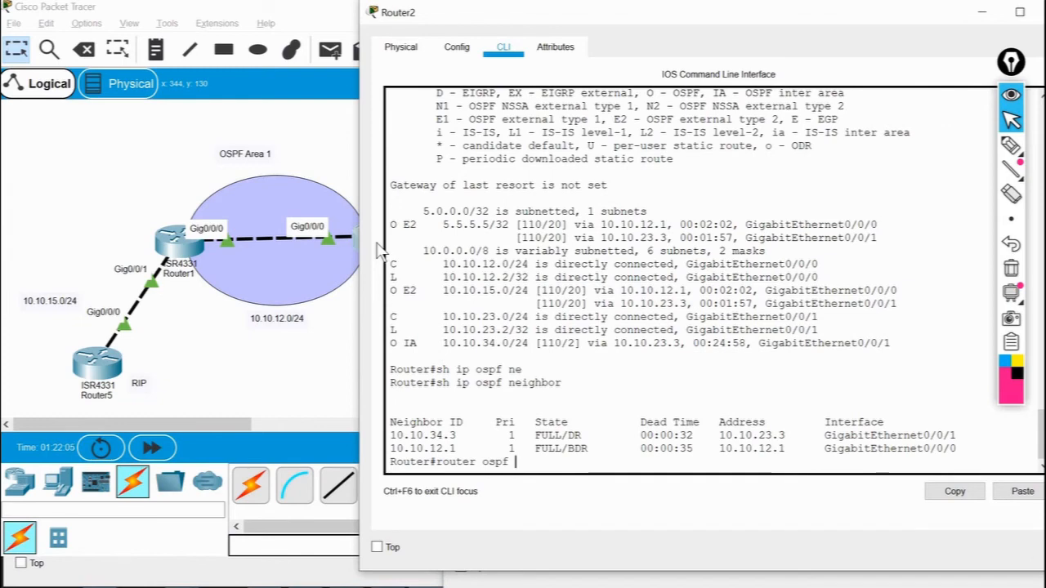
key(Return)
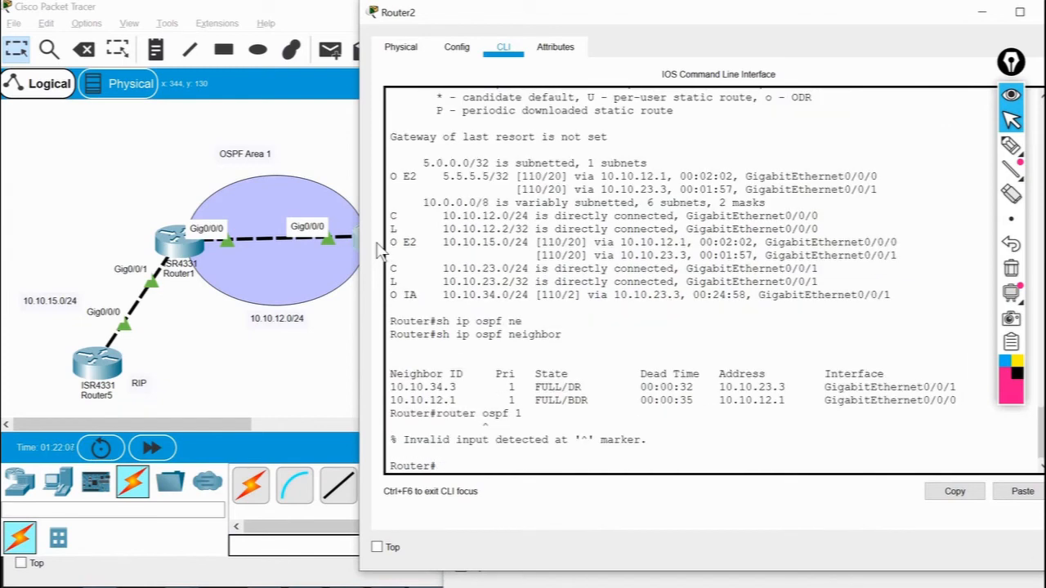
text(config t)
key(Return)
text(route )
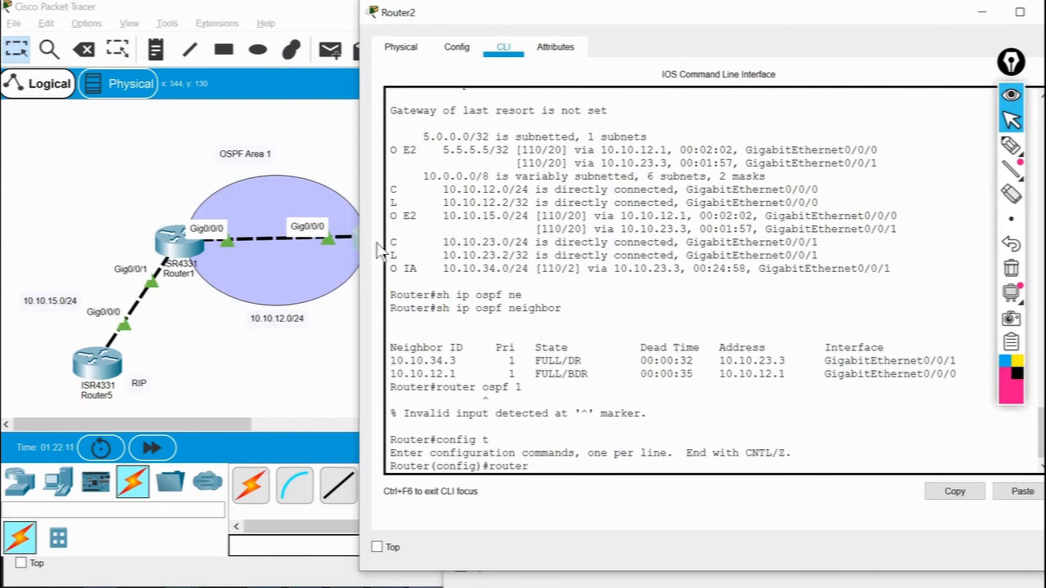
text( ospf 1)
key(Return)
text(area)
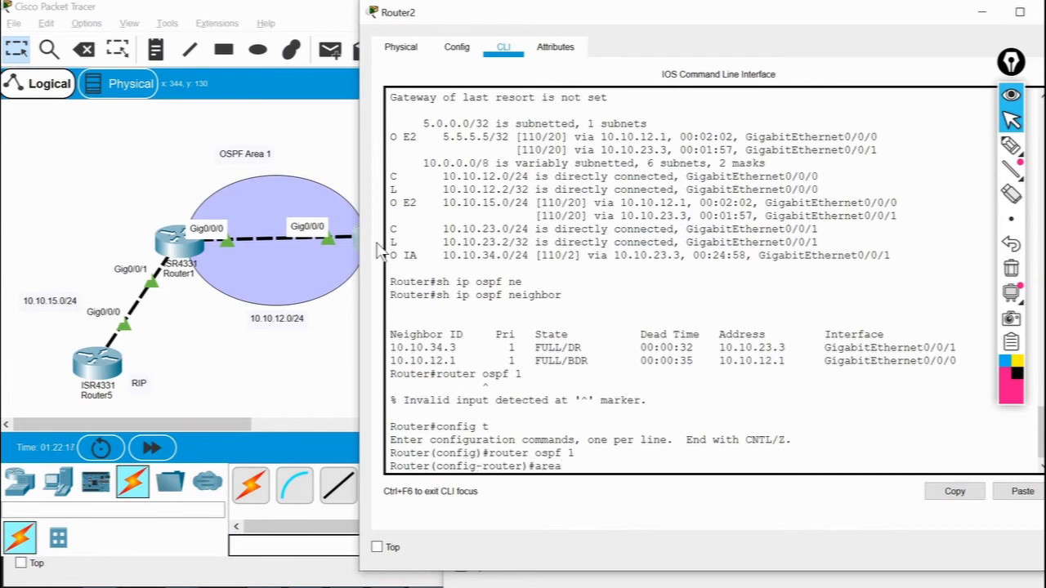
key(BackSpace)
key(BackSpace)
key(BackSpace)
key(BackSpace)
drag(492, 17, 622, 47)
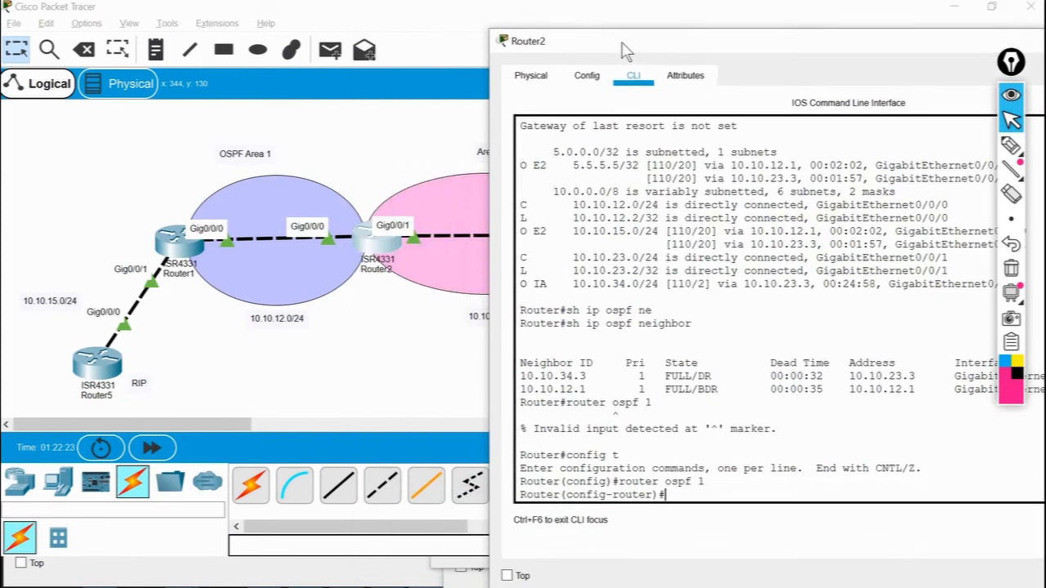
text(network)
key(BackSpace)
key(BackSpace)
key(BackSpace)
key(BackSpace)
key(BackSpace)
key(BackSpace)
key(BackSpace)
text(exit)
key(Return)
Assign Router2's interface g0/0/1 to OSPF process 1 area 0, and return to privileged mode.
text(int g)
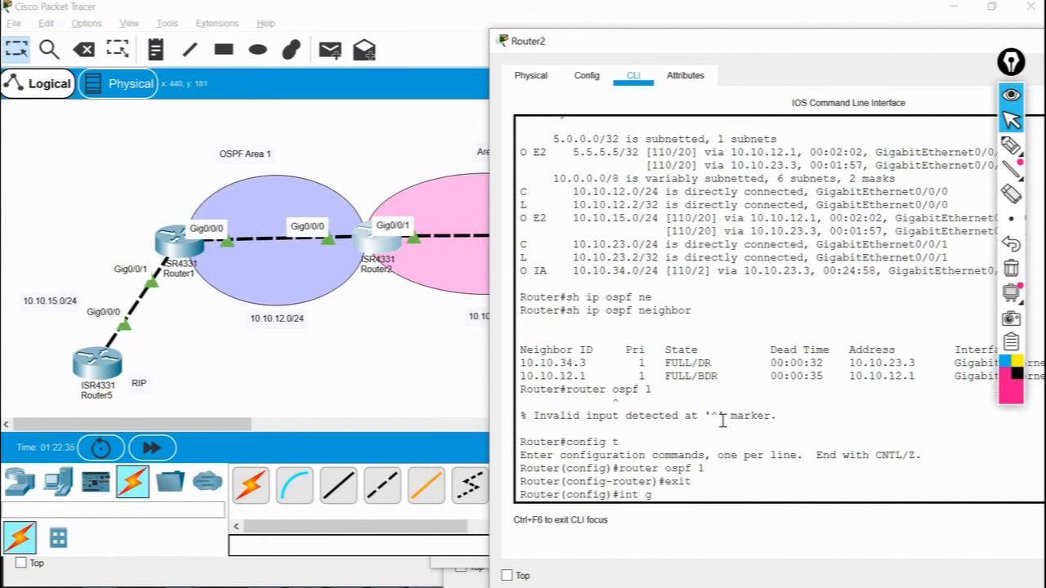
text(0/0/1)
key(Return)
text(ip)
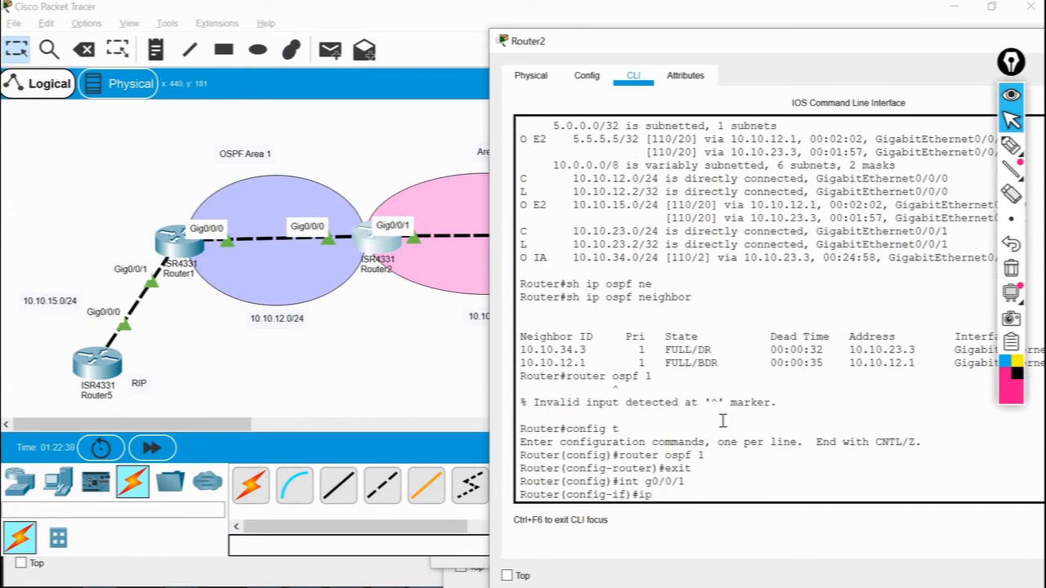
text( ospf 1 area 0)
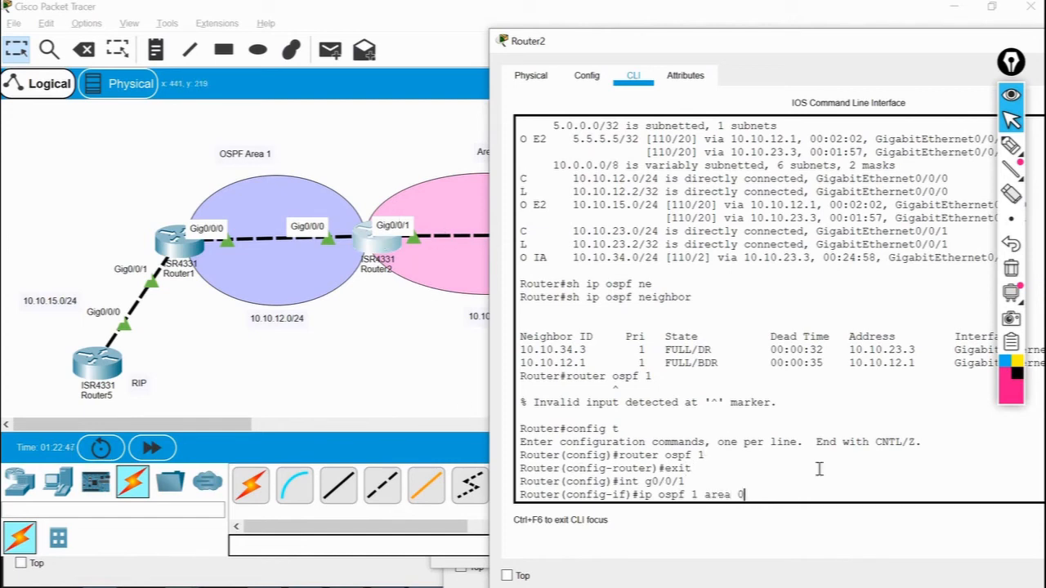
key(Return)
text(er(config-if)#e)
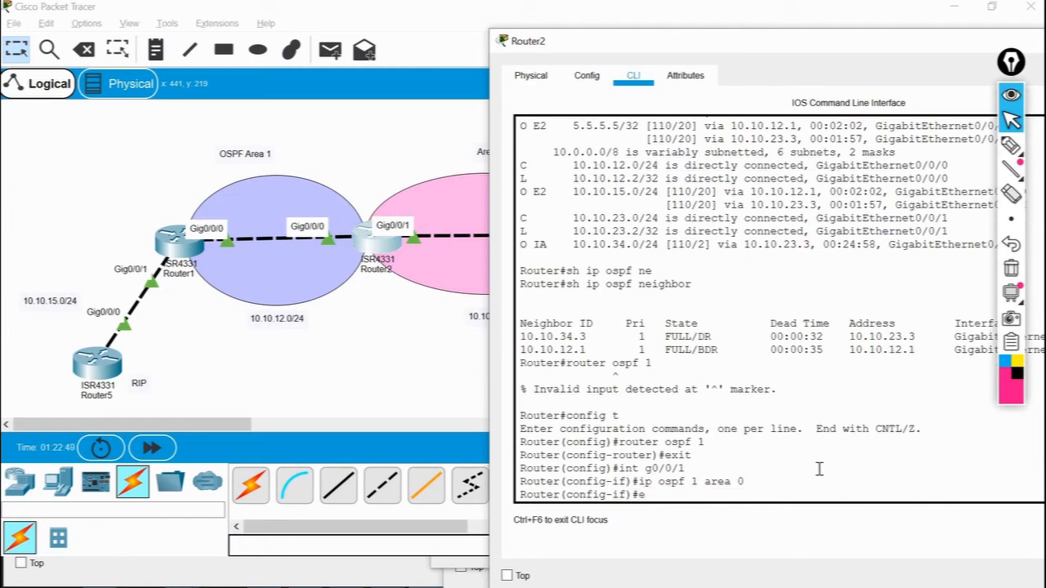
text(xit)
key(Return)
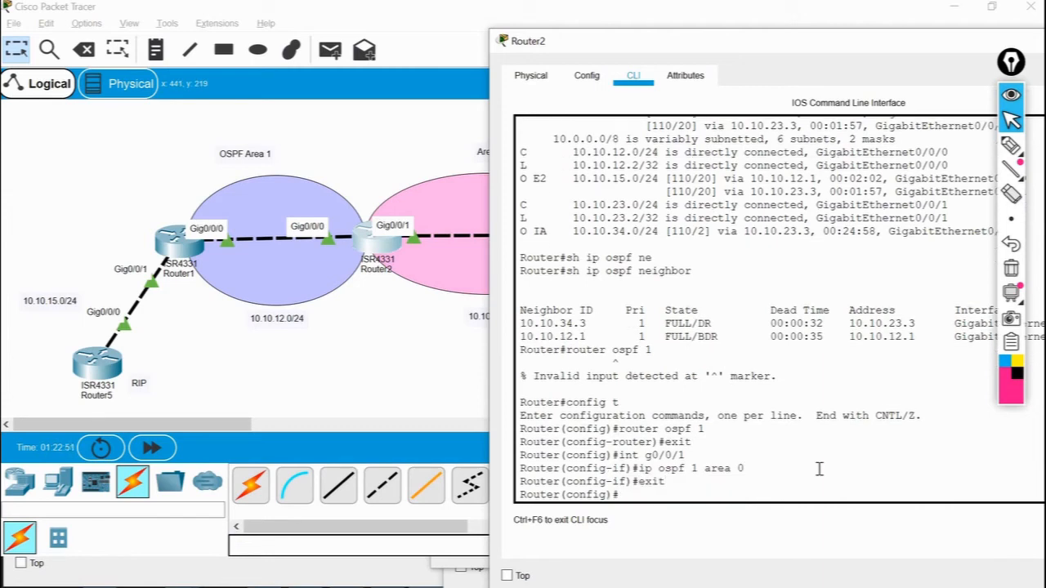
text(end)
key(Return)
Open Router3's command line and display its routing table with sh ip route.
click(348, 361)
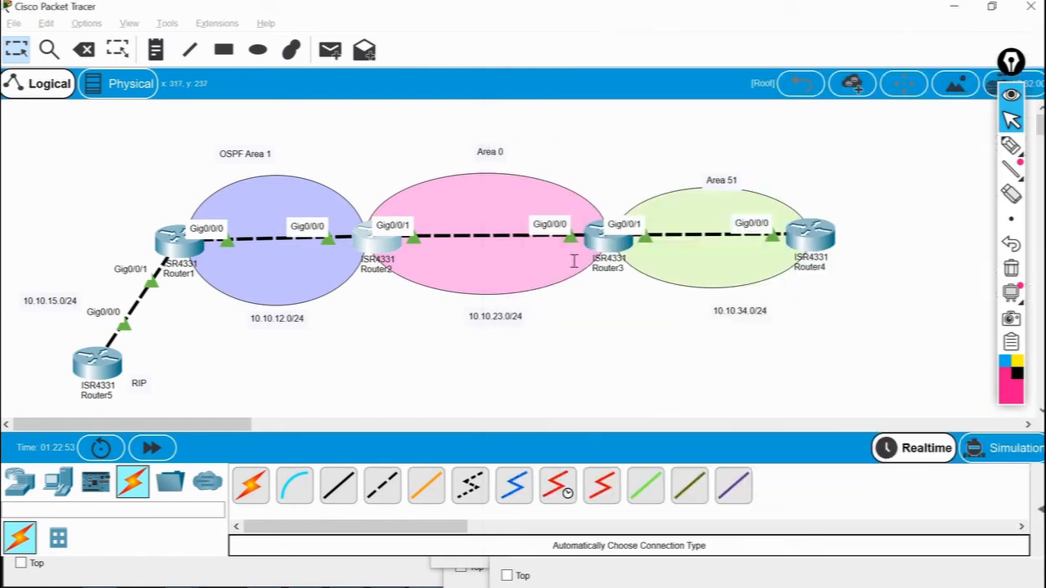
click(605, 238)
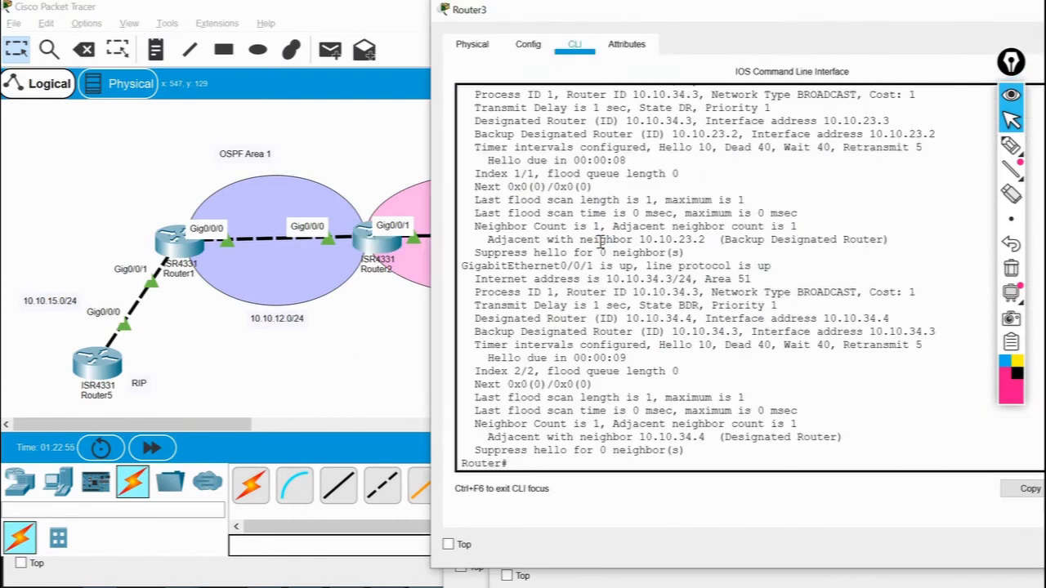
key(Up)
key(BackSpace)
key(BackSpace)
key(BackSpace)
key(BackSpace)
key(BackSpace)
key(BackSpace)
key(BackSpace)
key(BackSpace)
key(BackSpace)
text(neighbor)
key(Up)
key(Return)
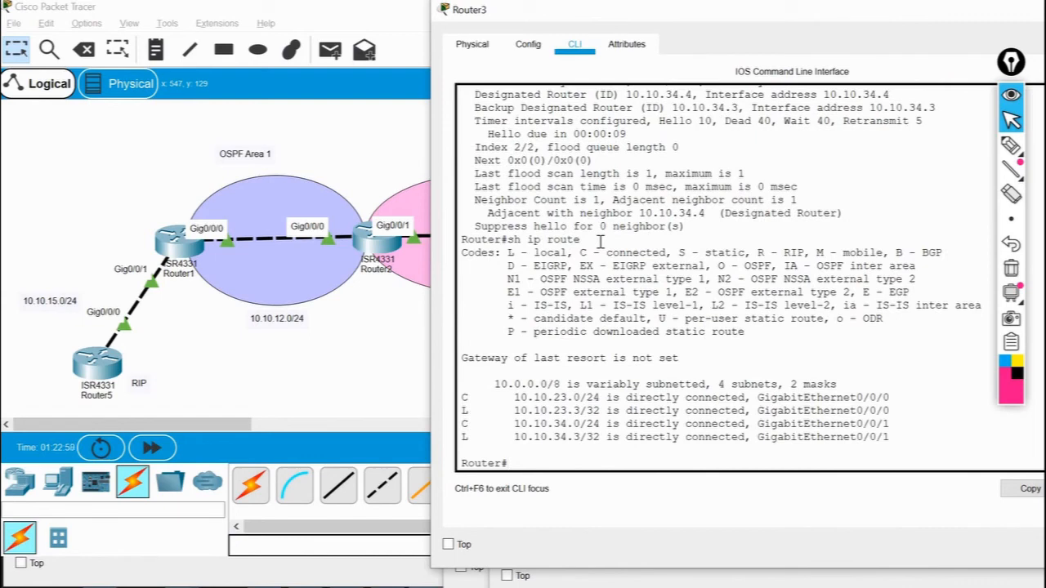
List Router2's OSPF neighbors with sh ip ospf neighbor and compare them with the topology.
click(365, 236)
key(Return)
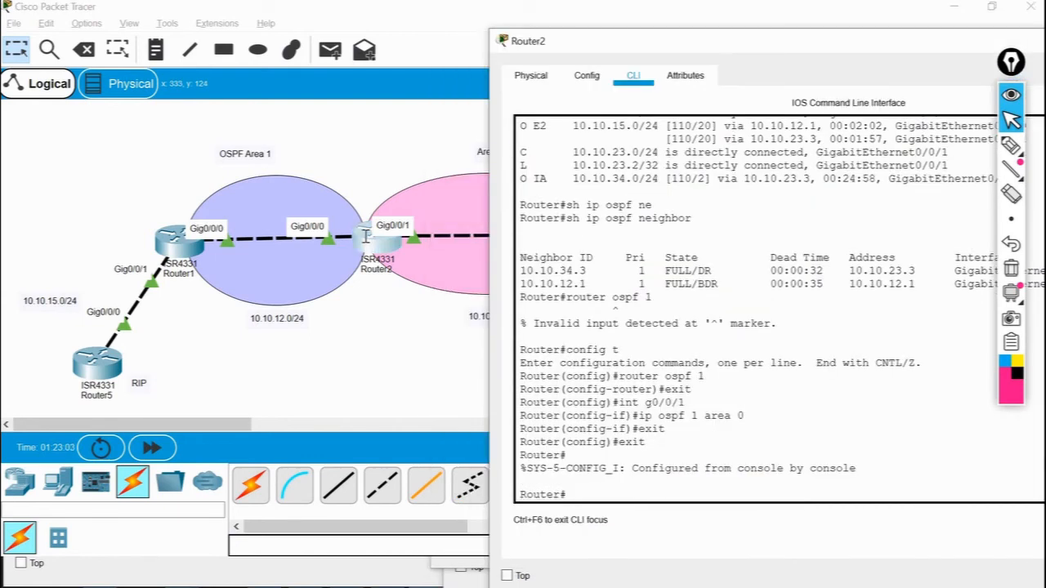
text(sh ip ospf ne)
key(Tab)
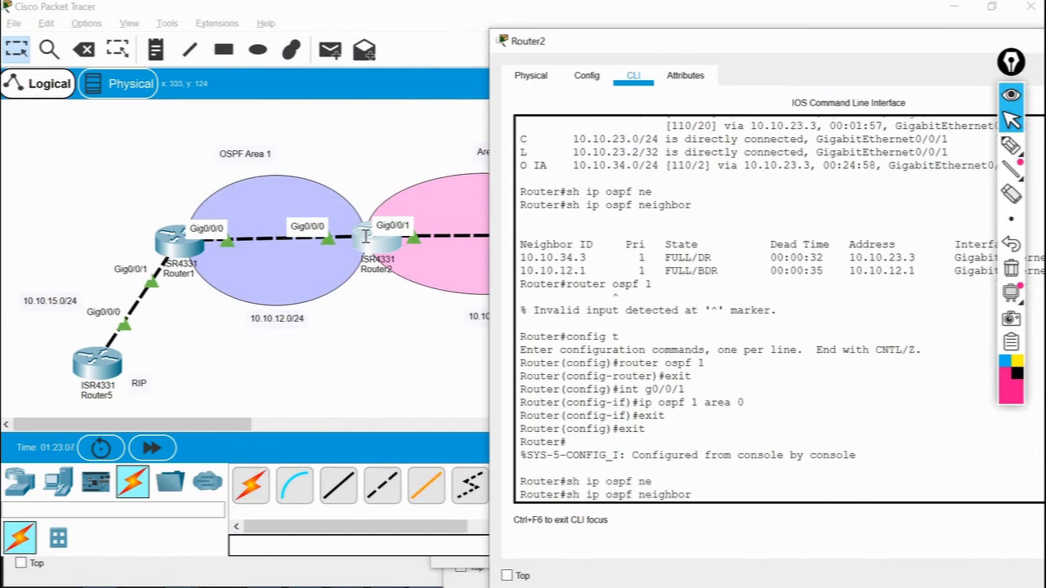
key(Return)
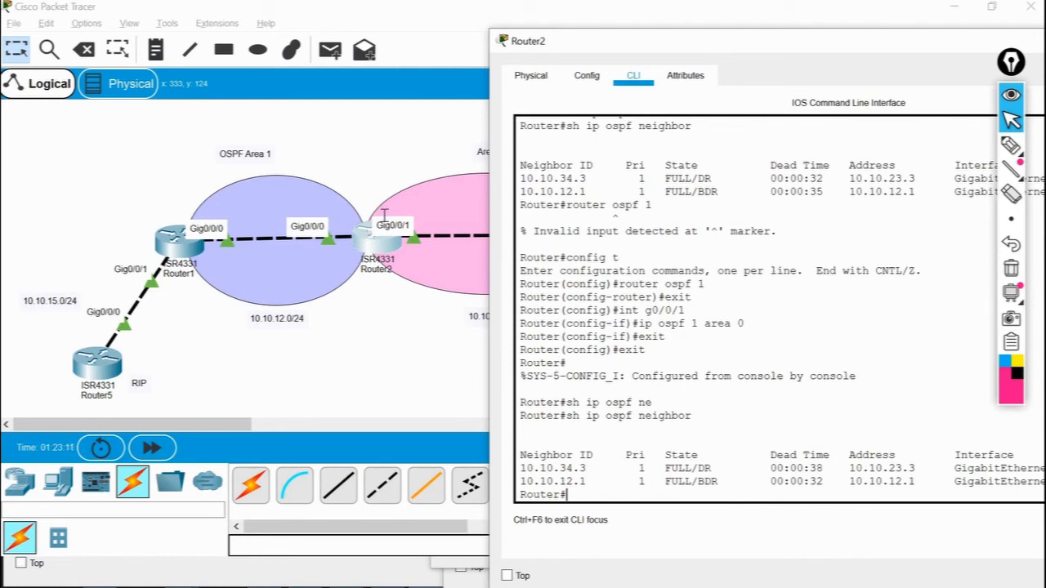
click(398, 321)
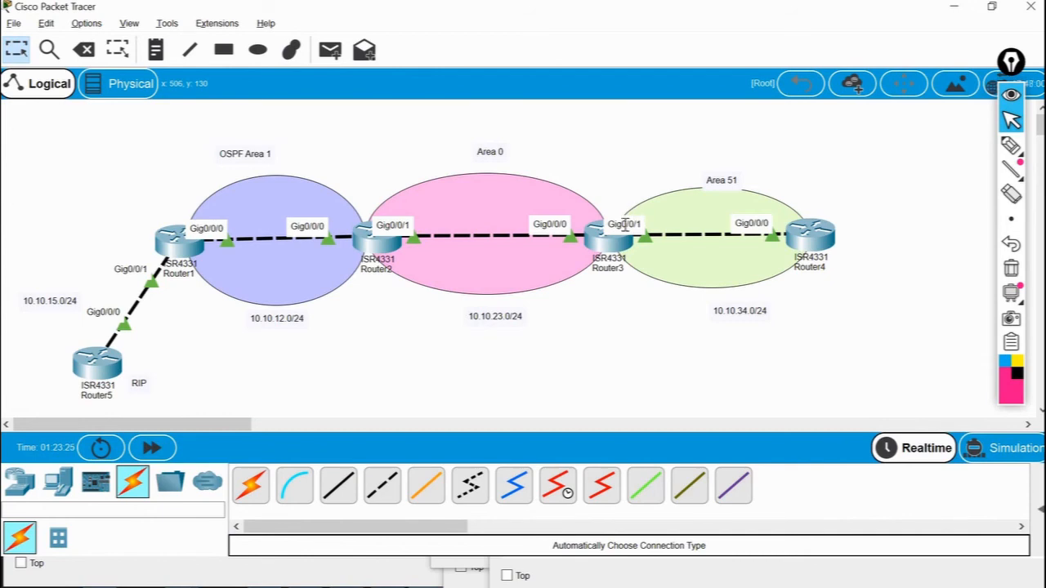
Display Router2's routing table with sh ip route.
click(369, 243)
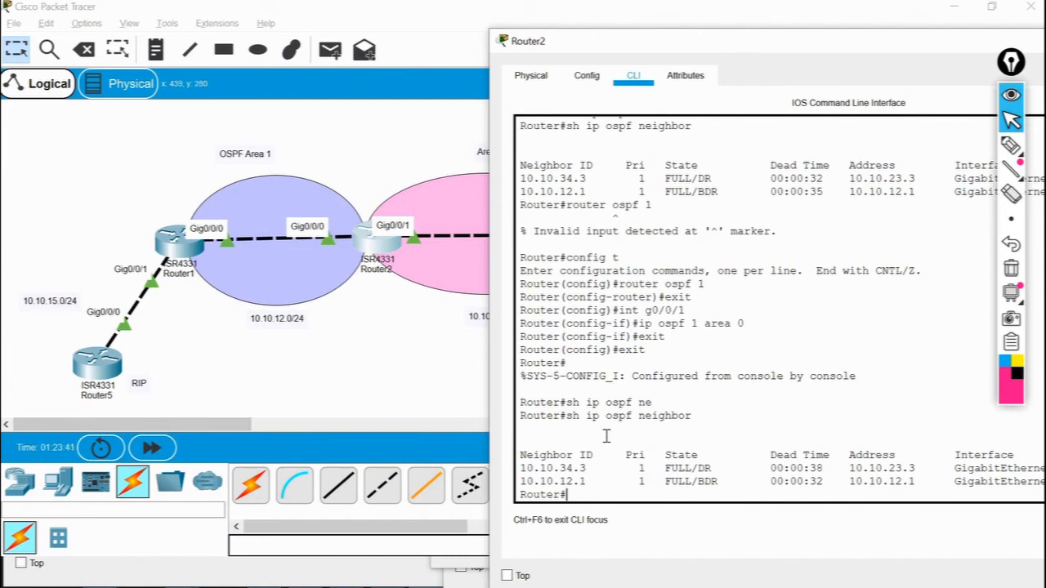
text(ip route)
key(Return)
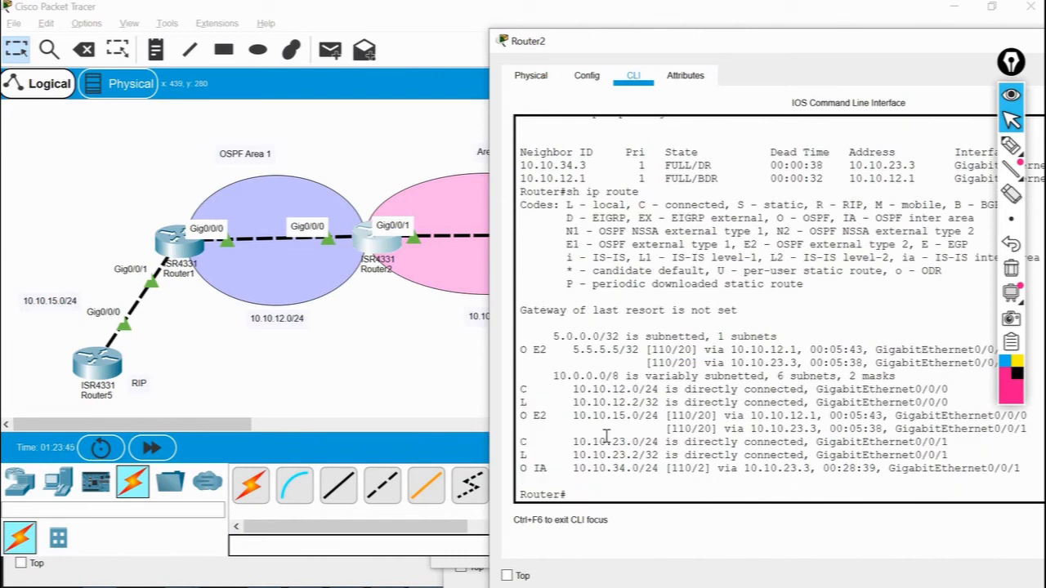
Display Router3's routing table again with sh ip route.
click(470, 320)
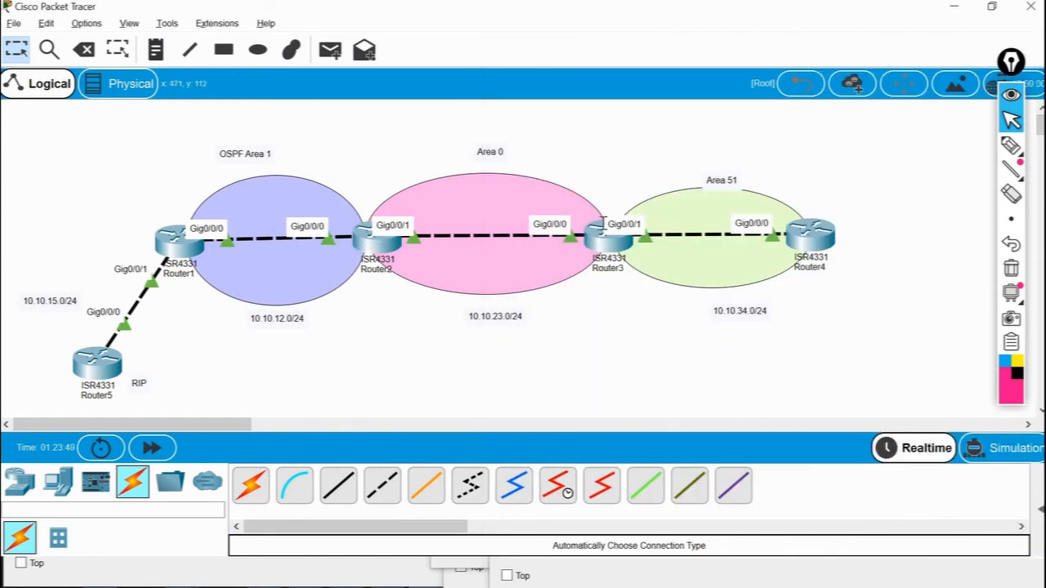
click(603, 229)
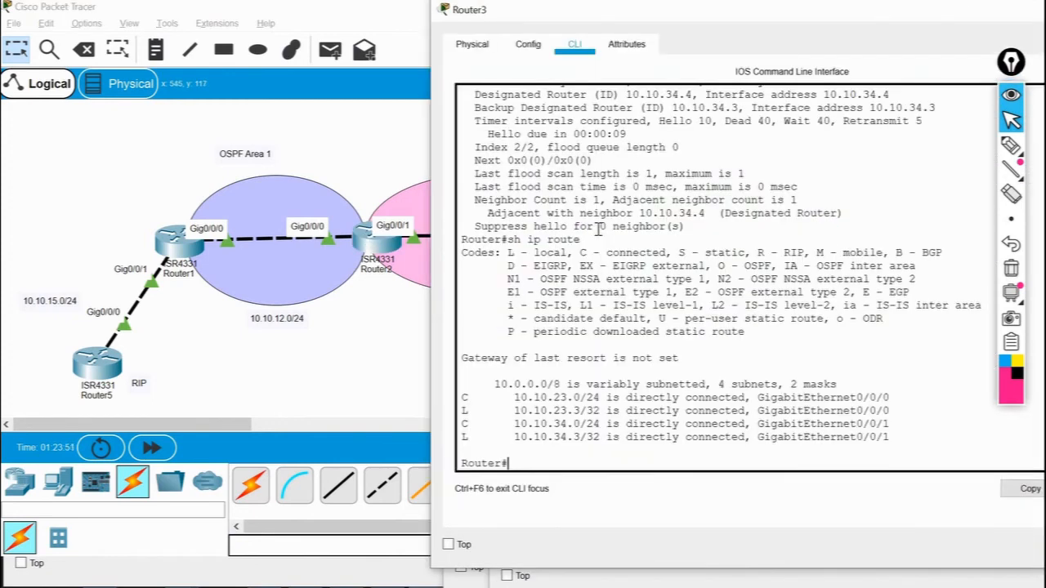
text(sh ip route)
key(Return)
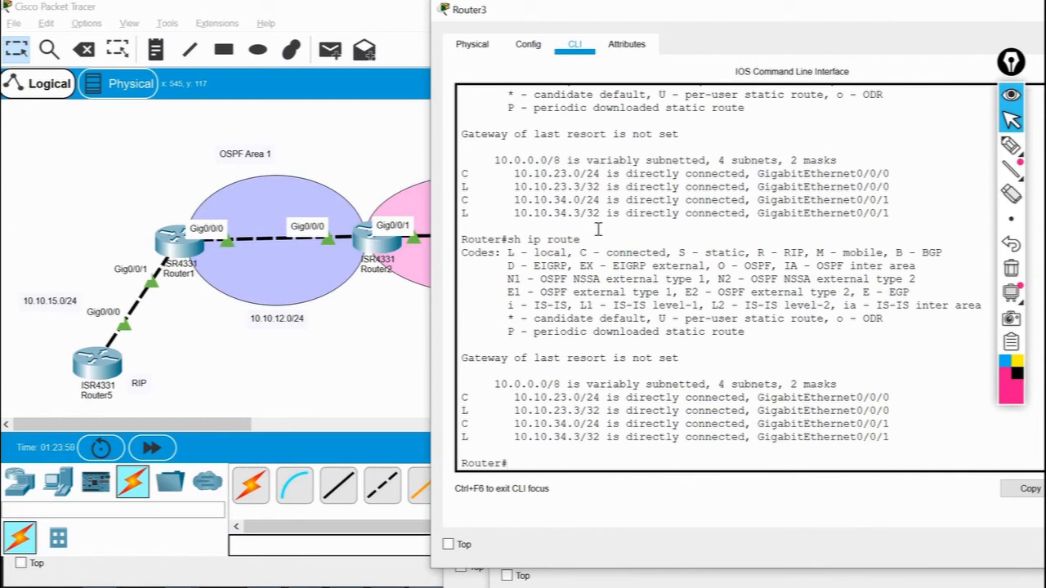
List Router3's interface addresses and status with sh ip int br, and move its window aside to compare with the topology.
text(sh i p int br)
key(Return)
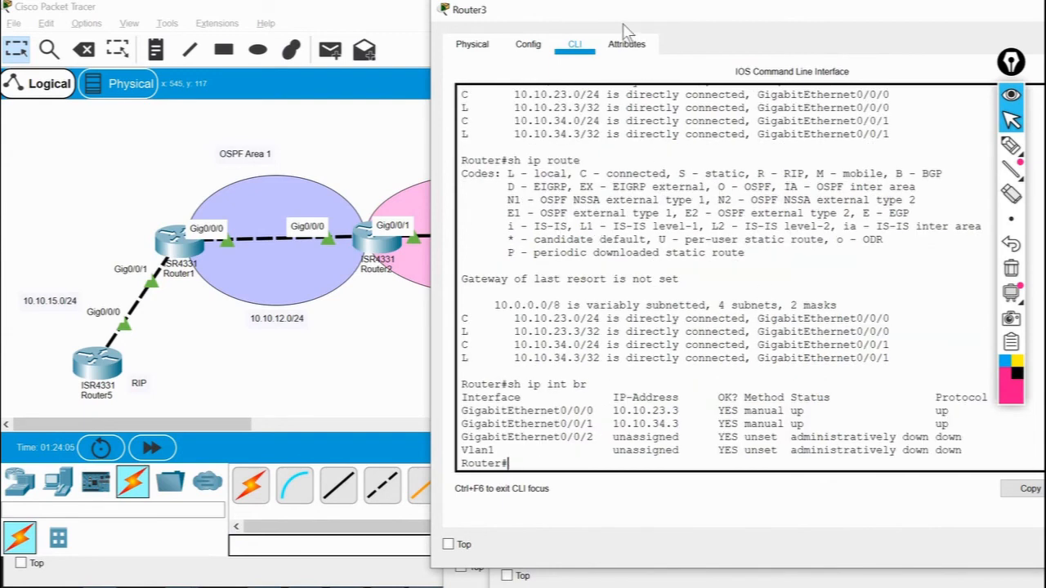
drag(621, 26, 838, 33)
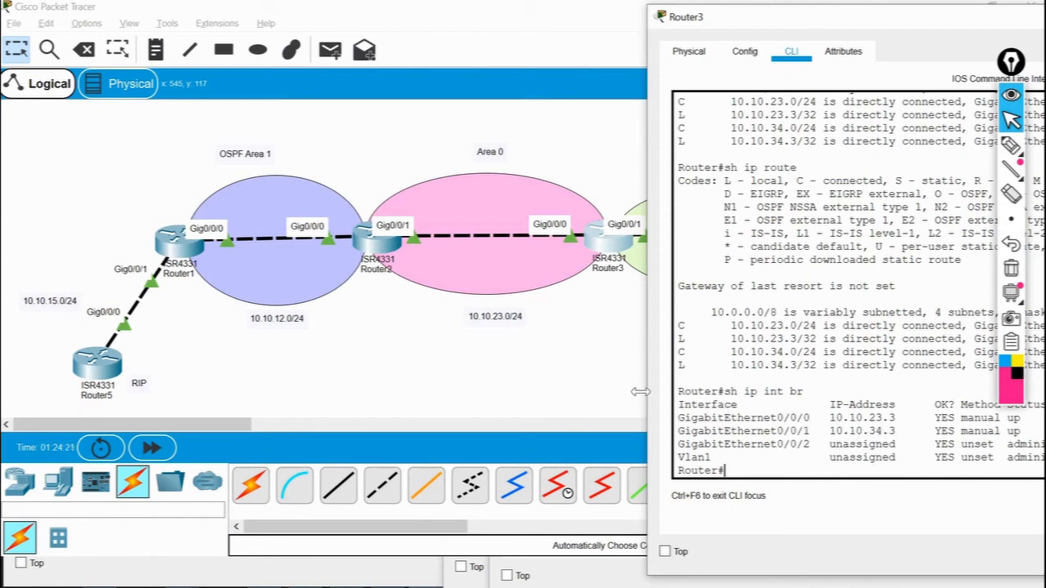
click(455, 280)
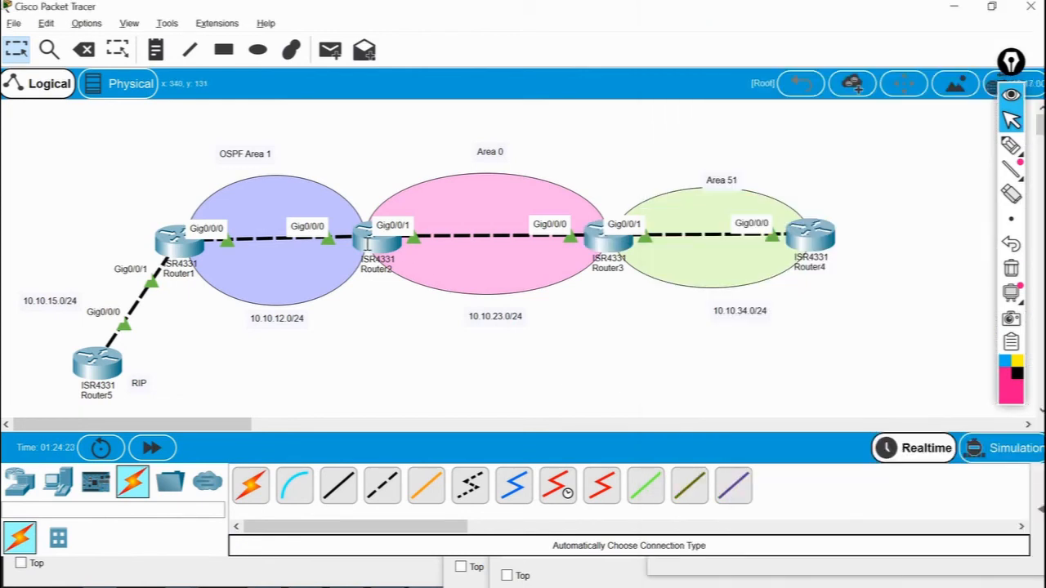
List Router2's interface addresses and status with sh ip int br, and reposition its window to compare with the topology.
click(367, 243)
text(sh ip int br)
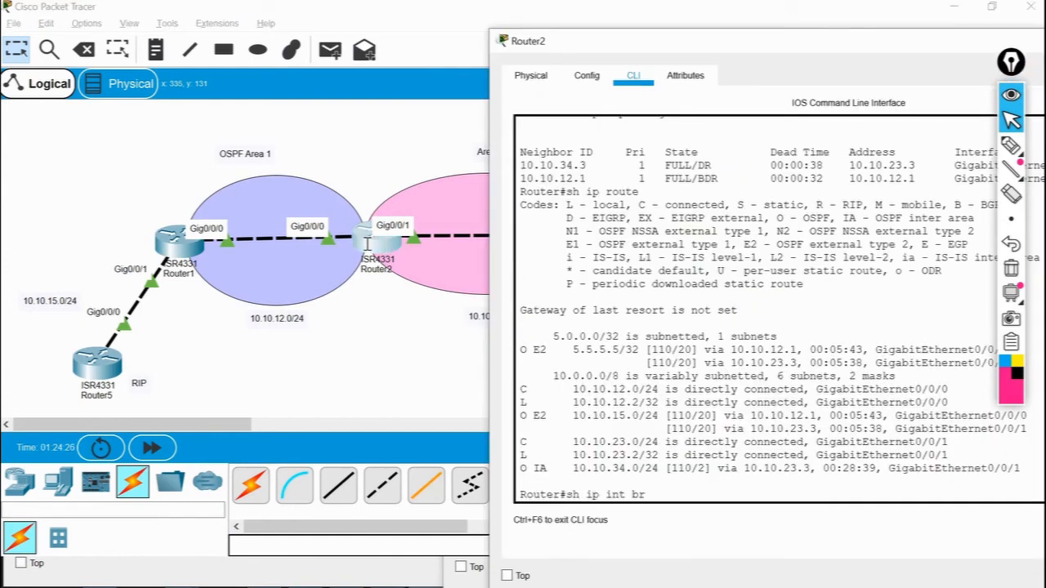
key(Return)
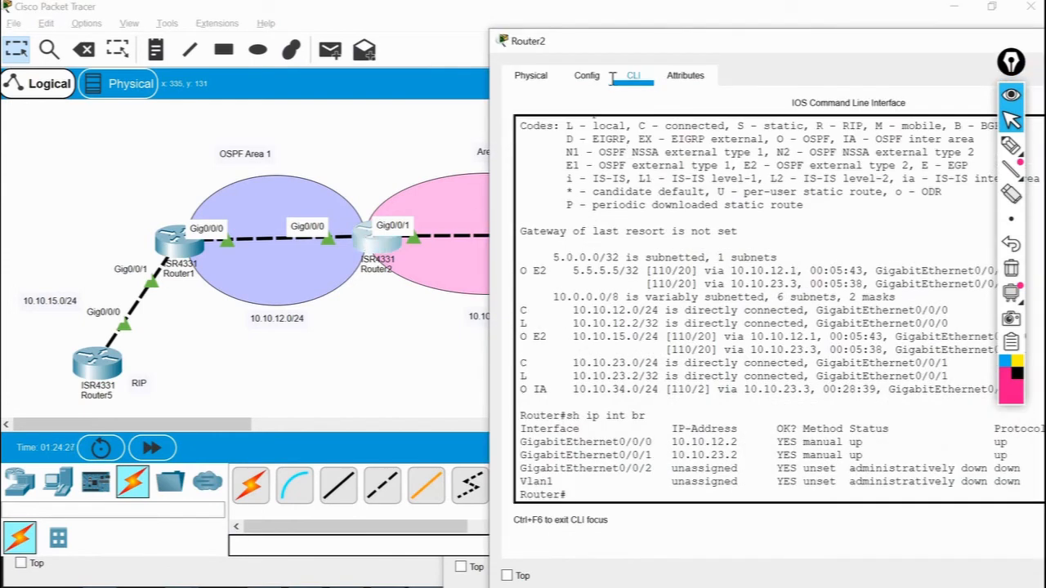
drag(768, 41, 905, 36)
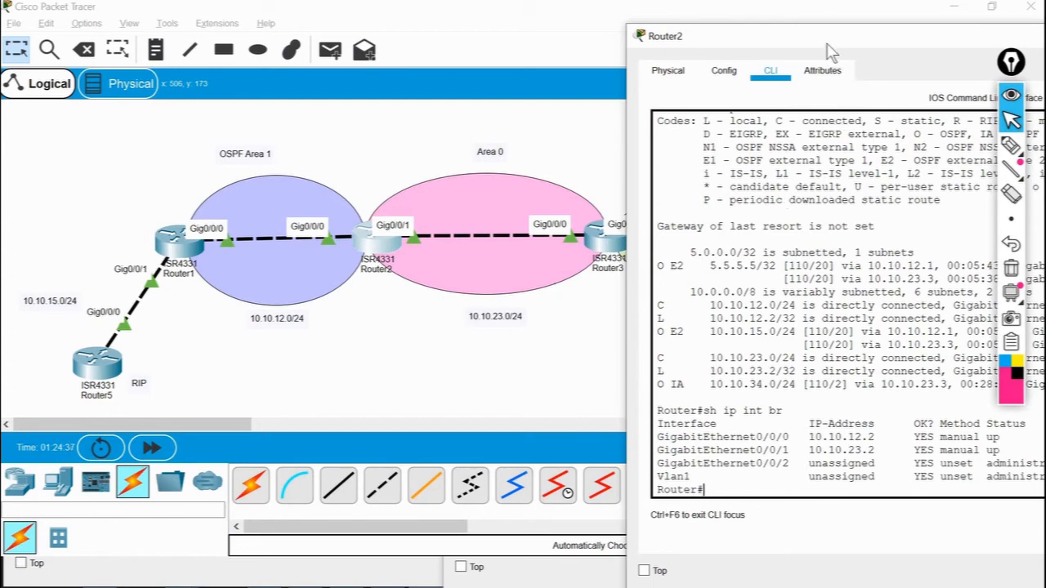
drag(832, 52, 538, 26)
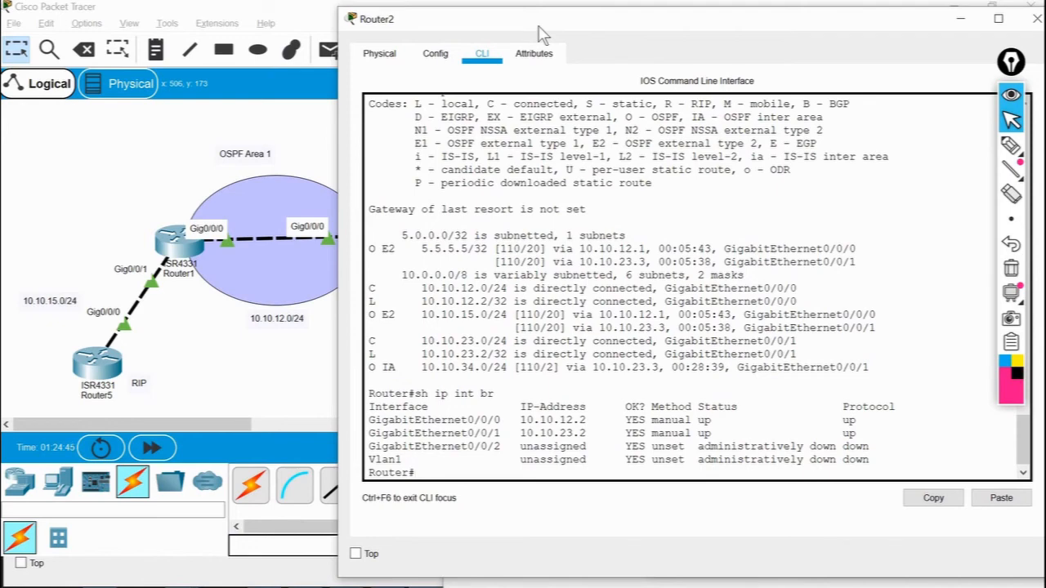
click(318, 122)
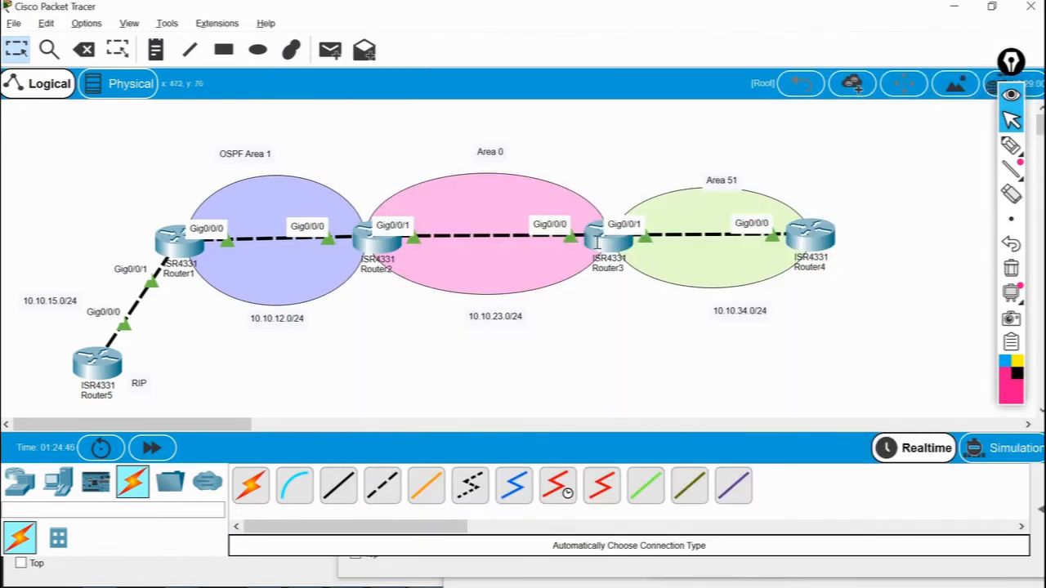
Reset all OSPF processes on Router3 with clear ip ospf process, answering yes.
click(596, 242)
text(cl)
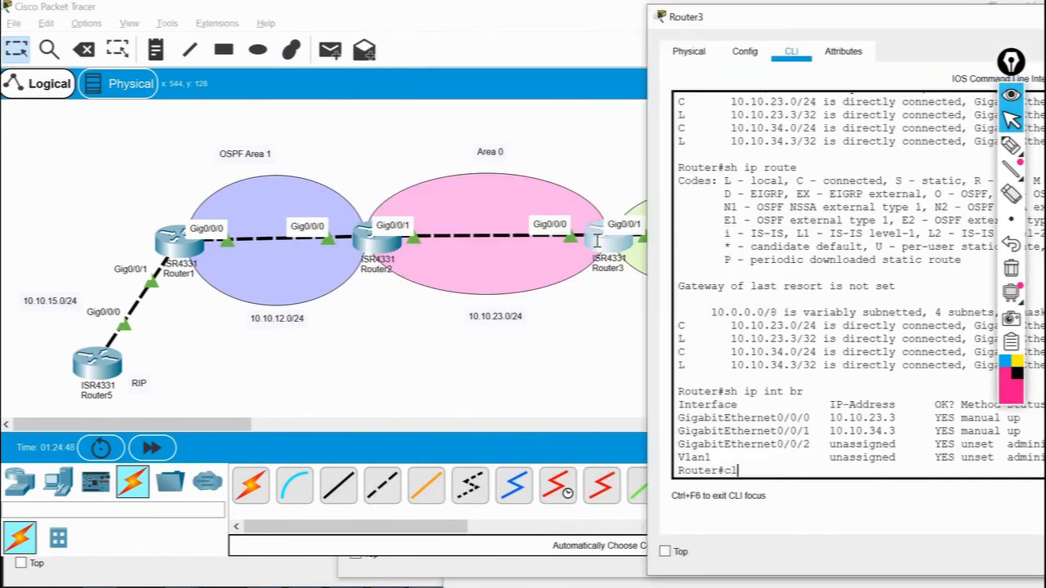
text(ear ip o)
text(o)
text(spf pr)
key(Tab)
key(Return)
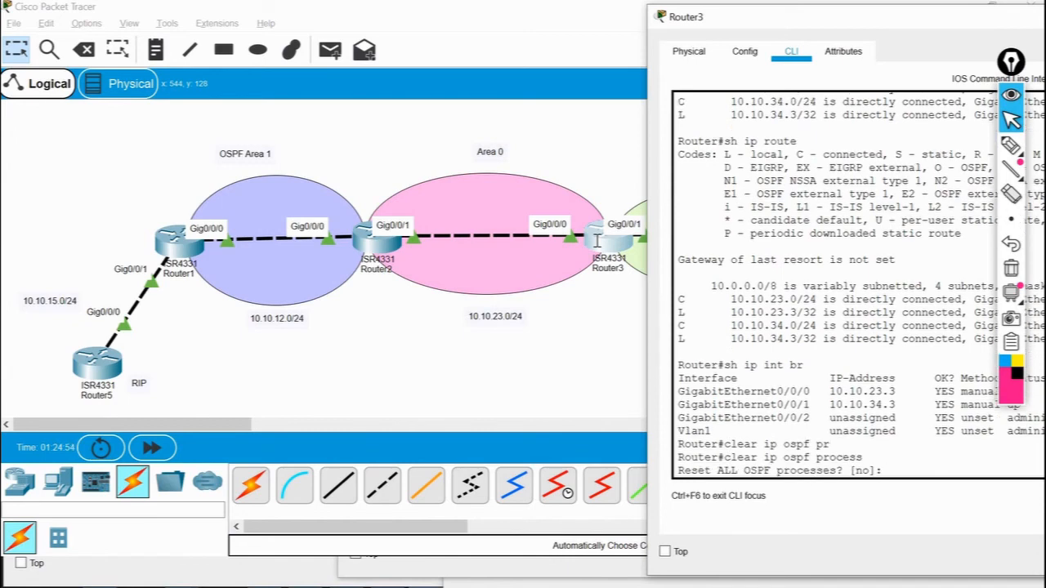
text(yes)
key(Return)
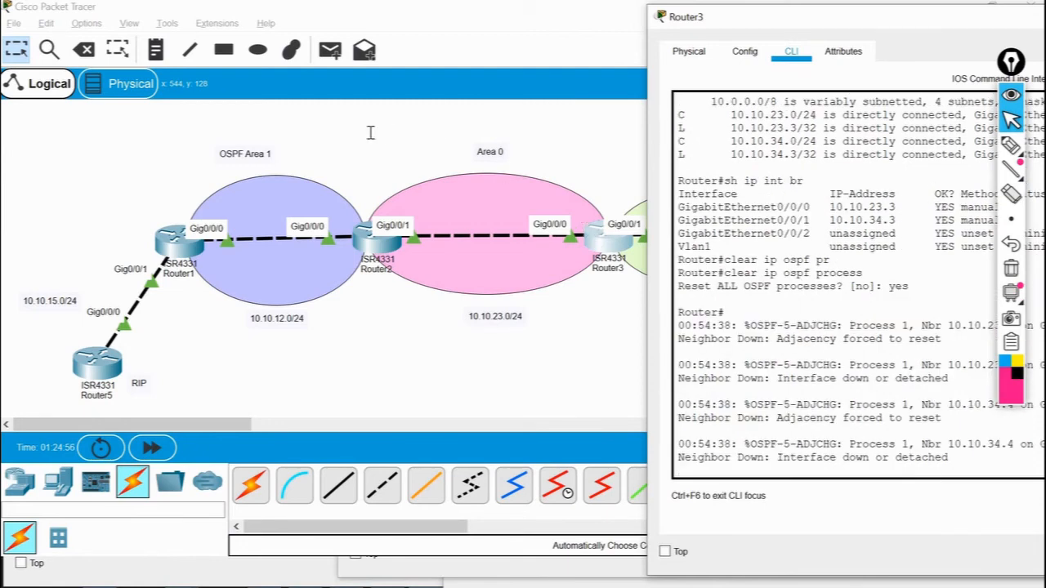
Reset all OSPF processes on Router2 with clear ip ospf process, answering yes.
click(384, 236)
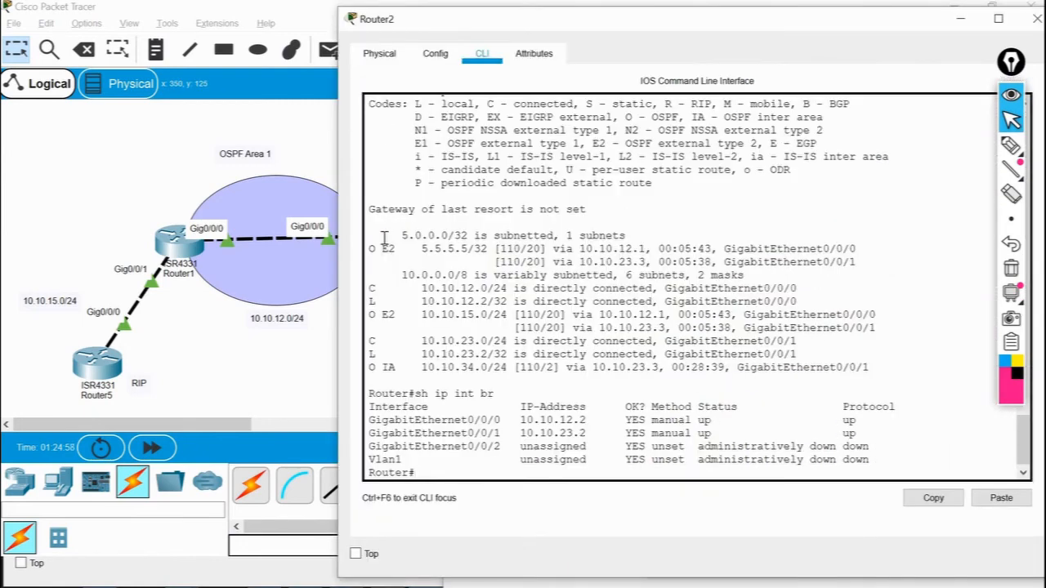
text(clear)
text(ospf)
key(BackSpace)
key(BackSpace)
key(BackSpace)
key(BackSpace)
text(ospf pr)
key(Tab)
key(Return)
key(Return)
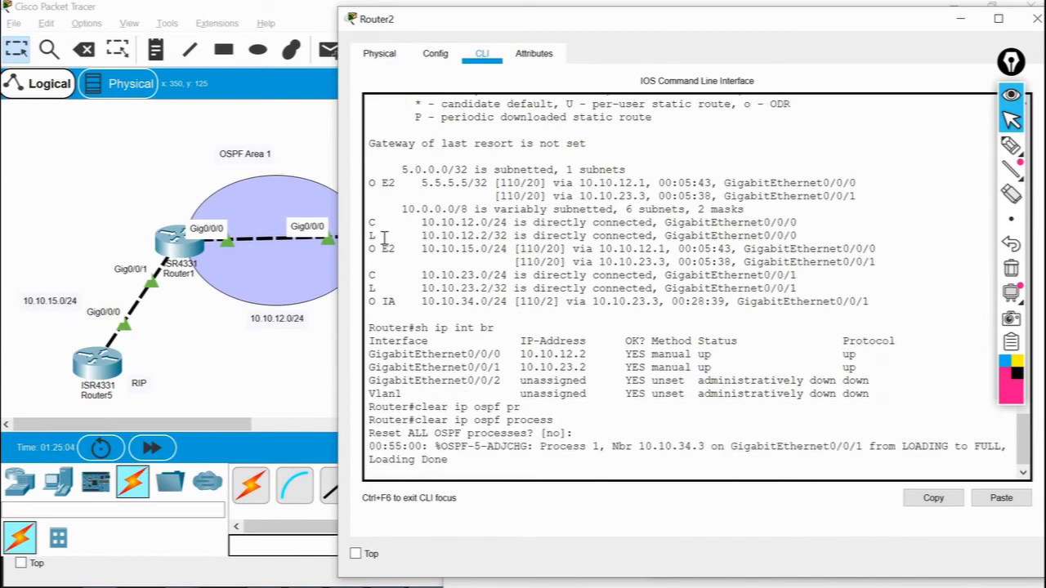
text(yes)
key(Return)
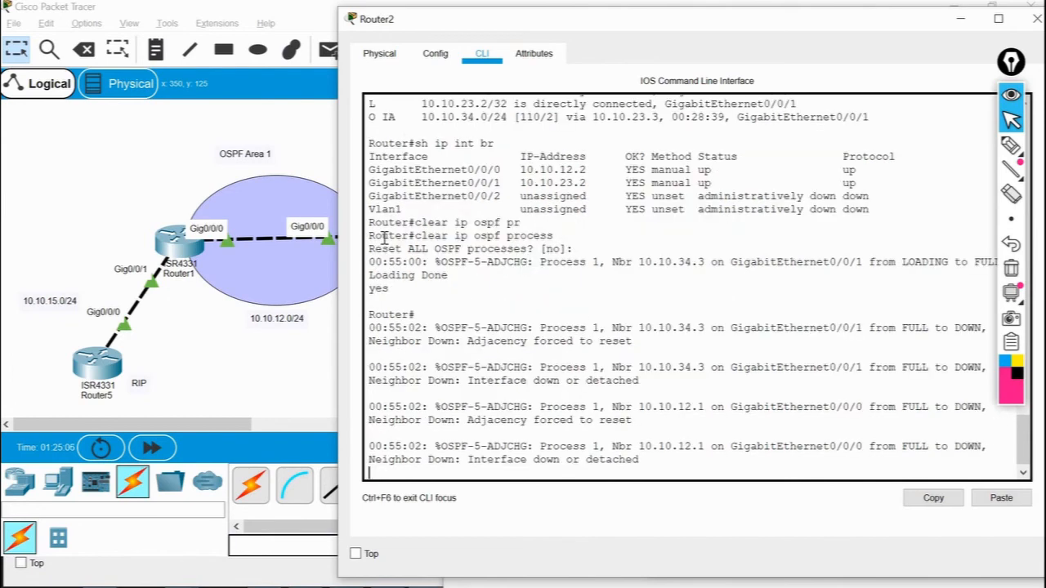
Display Router3's IP routing table with sh ip route, running the command a second time to recheck its OSPF routes.
click(277, 362)
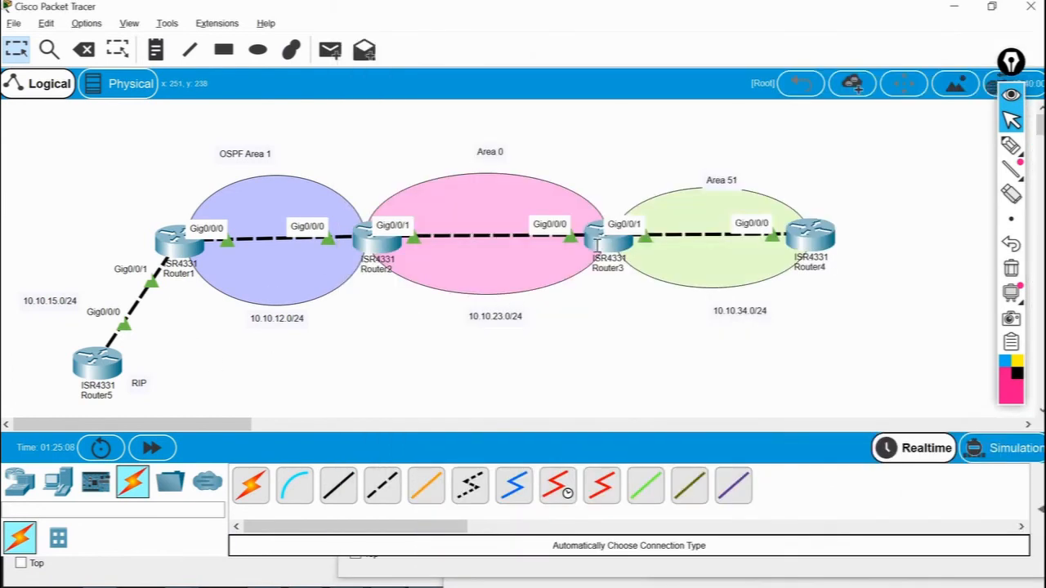
click(597, 242)
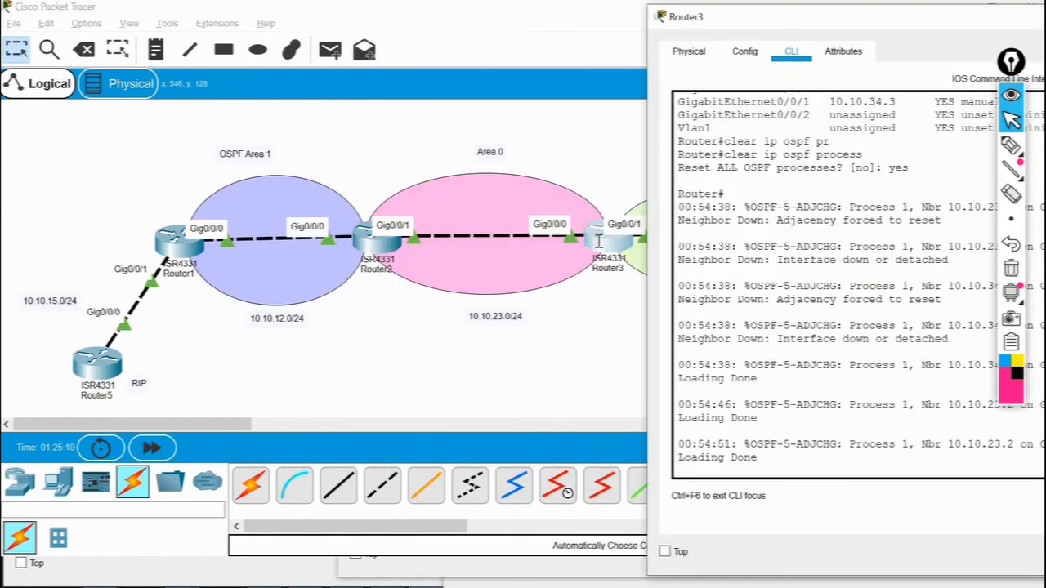
key(Up)
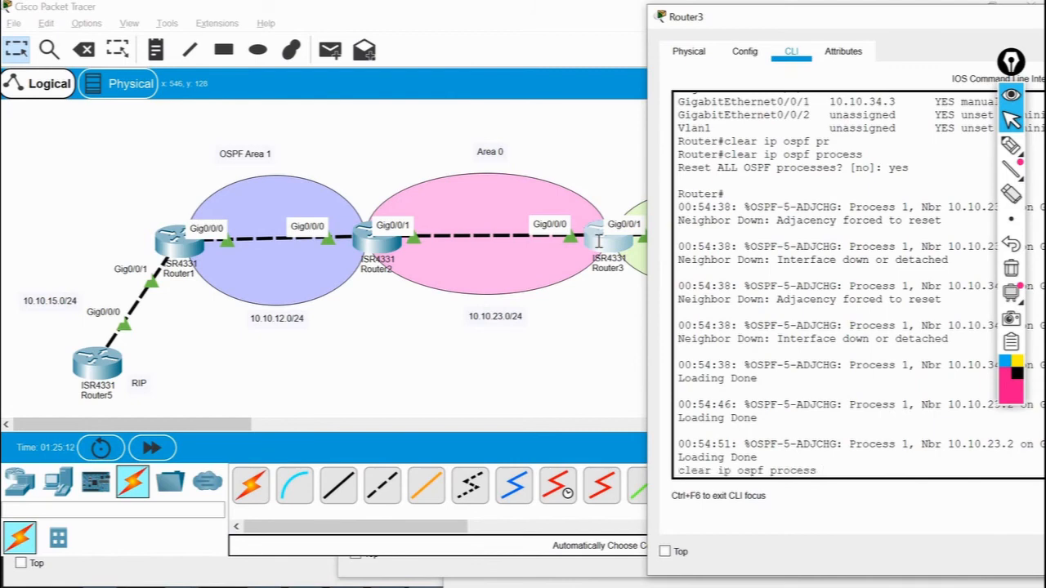
key(Up)
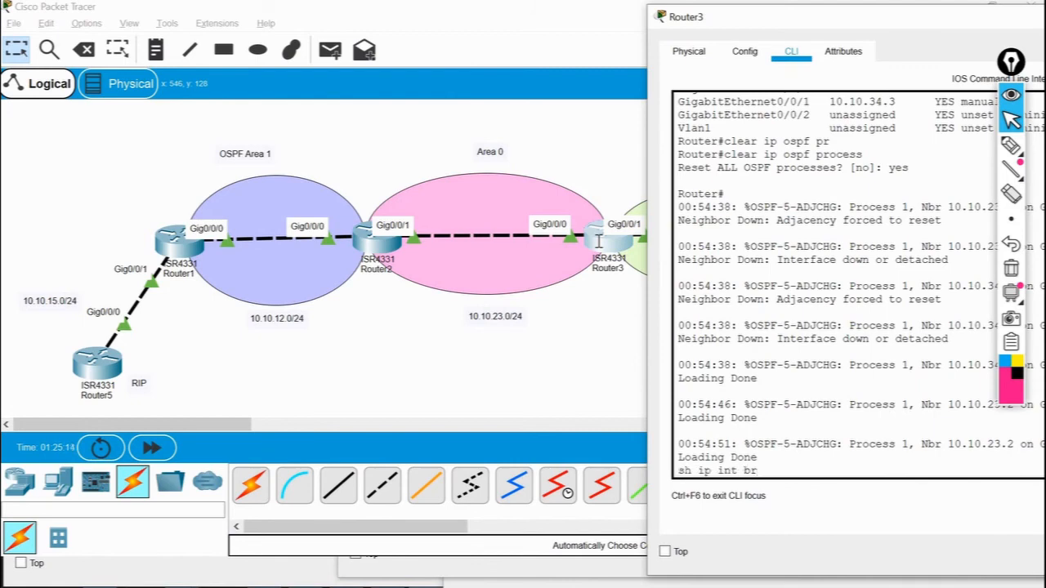
key(Up)
key(Return)
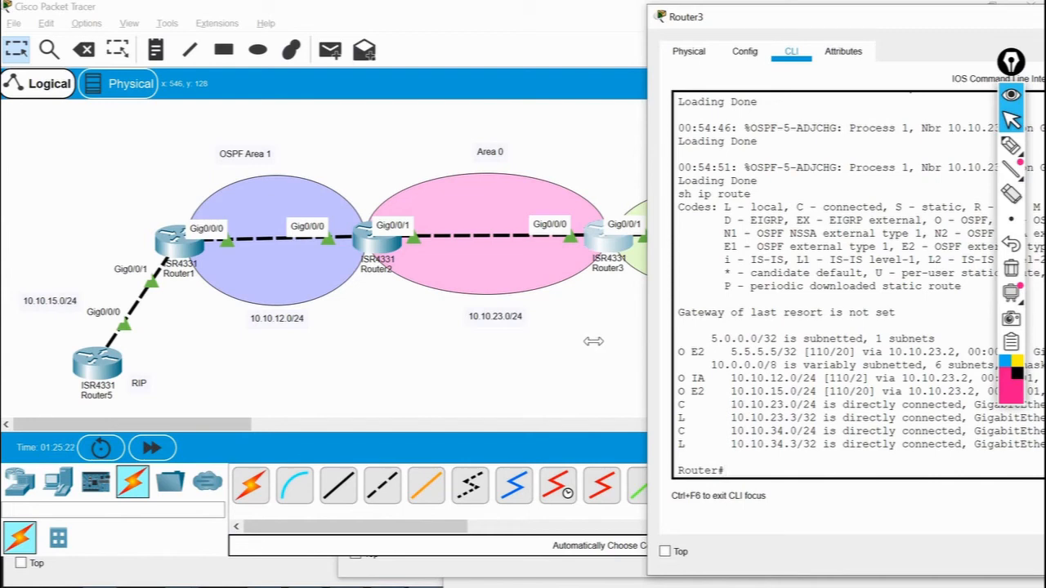
text(clear ip ospf process)
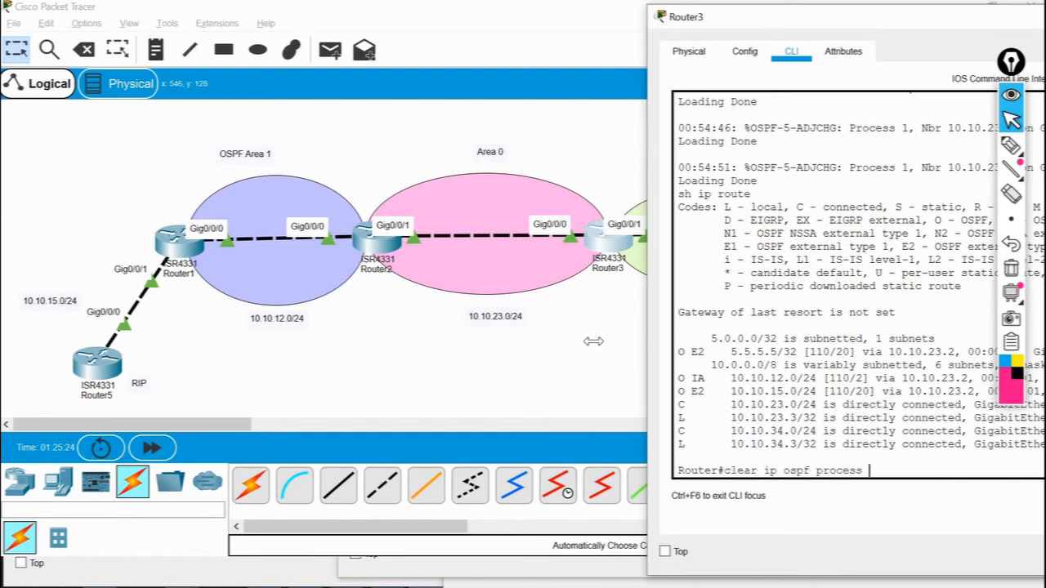
key(Up)
key(Return)
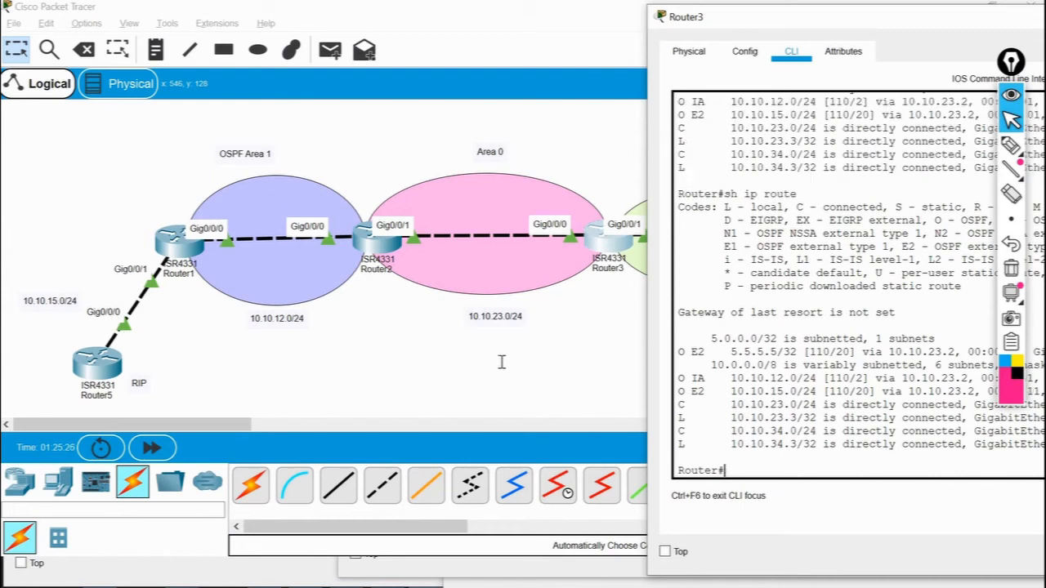
Ping 5.5.5.5 from Router4 and display Router4's routing table with sh ip route.
click(596, 354)
click(809, 243)
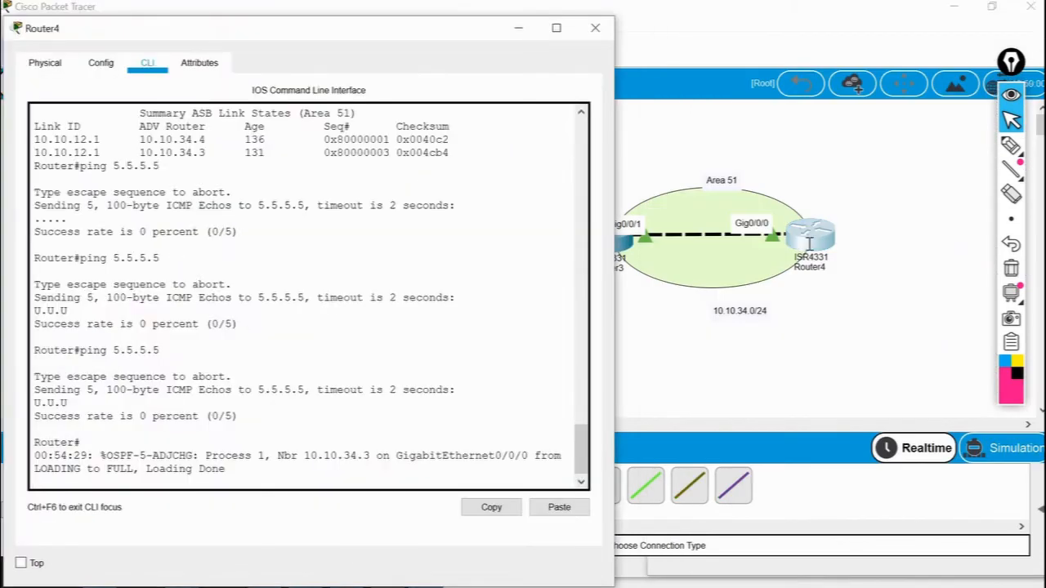
text(ping 5.5.5.5)
key(Return)
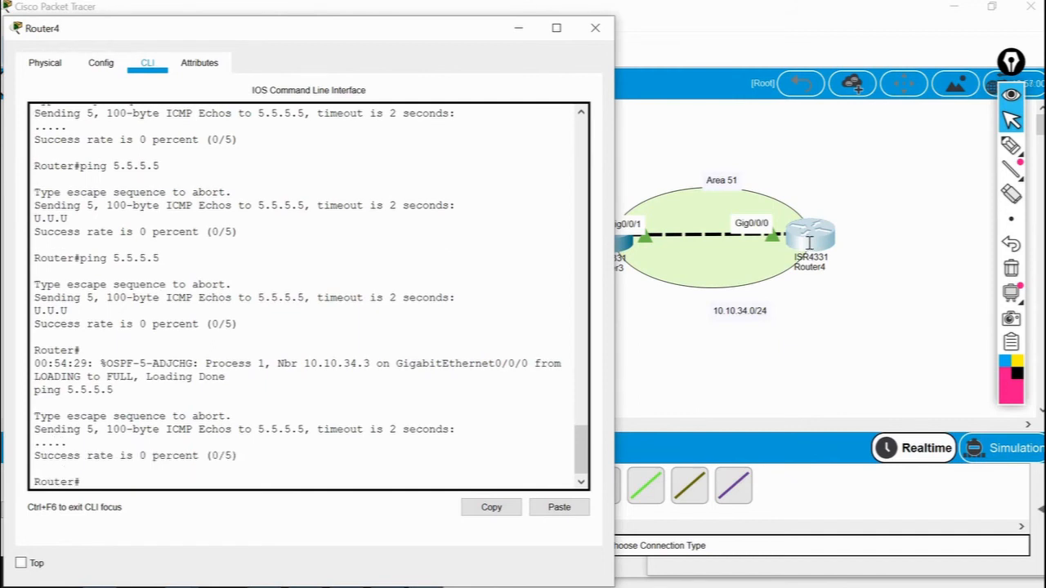
text(sh ip route)
key(Return)
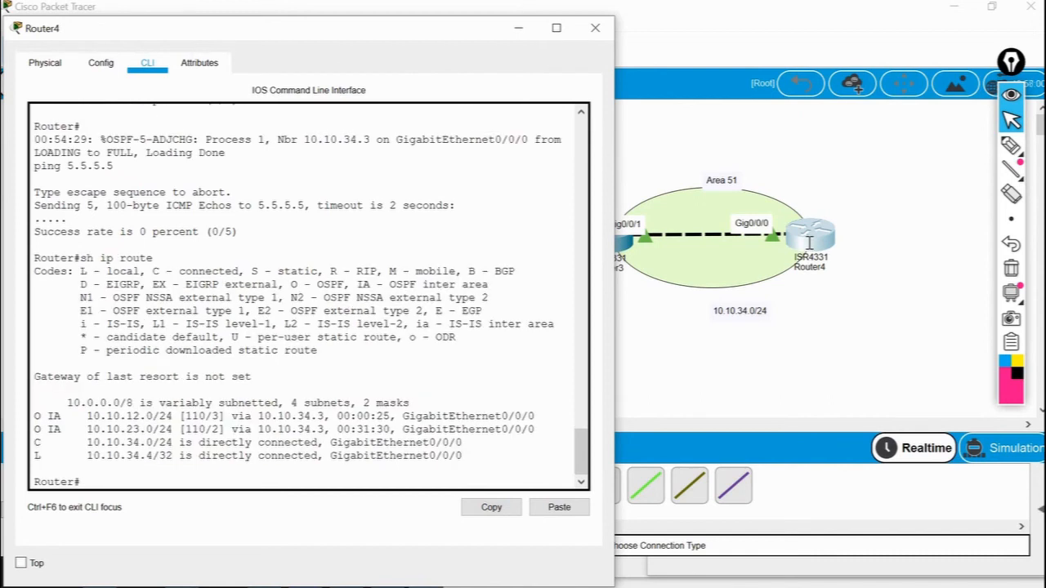
Reset all OSPF processes on Router4 with clear ip ospf process, answering yes.
text(clear ip ospf pr)
key(Tab)
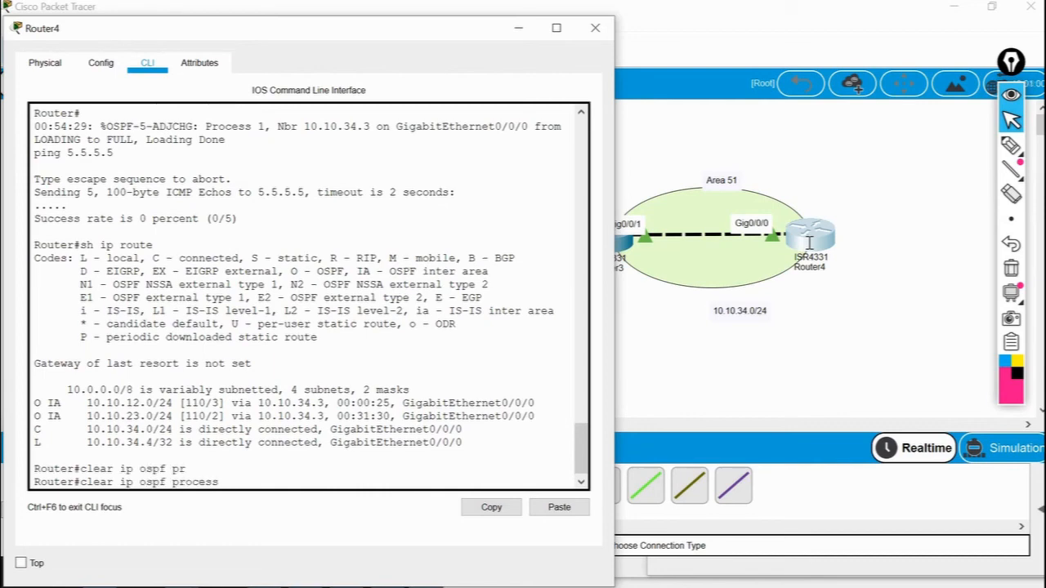
key(Return)
text(yes)
key(Return)
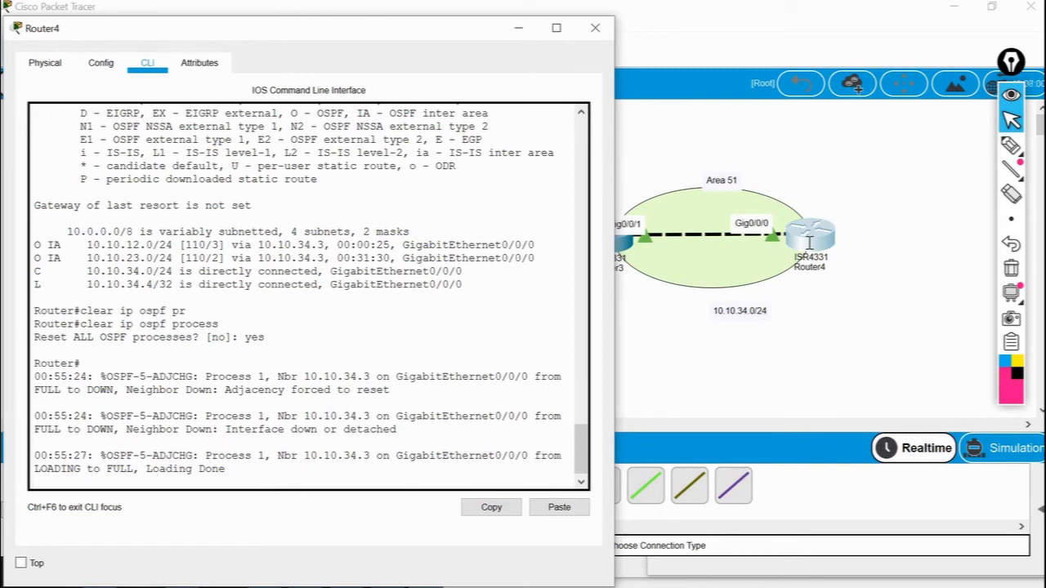
key(Return)
key(Return)
key(Return)
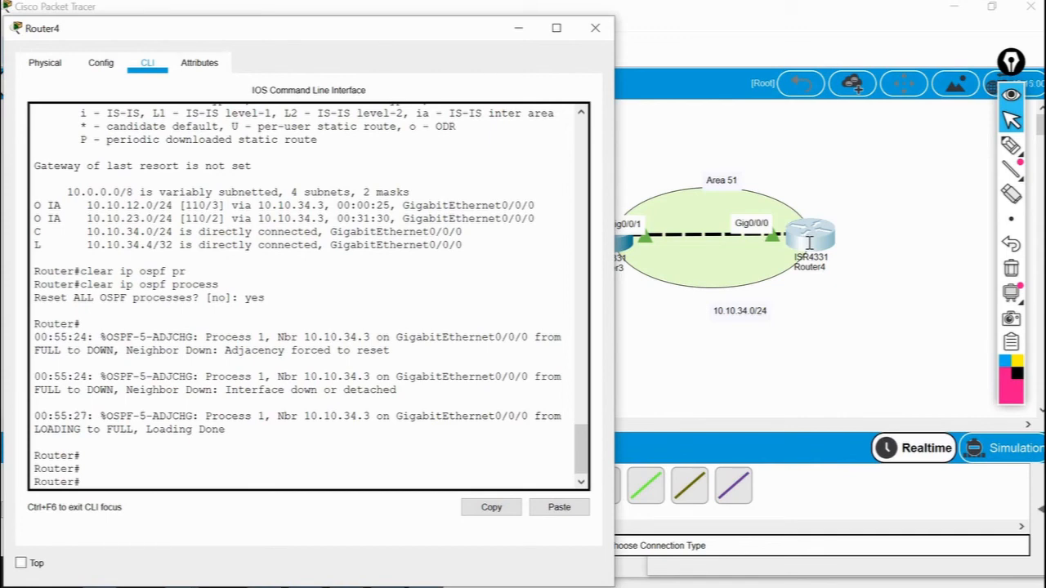
Recheck Router4's routing table after the OSPF reset by running sh ip route twice.
text(sh ipr)
key(Tab)
key(BackSpace)
text(r)
key(Tab)
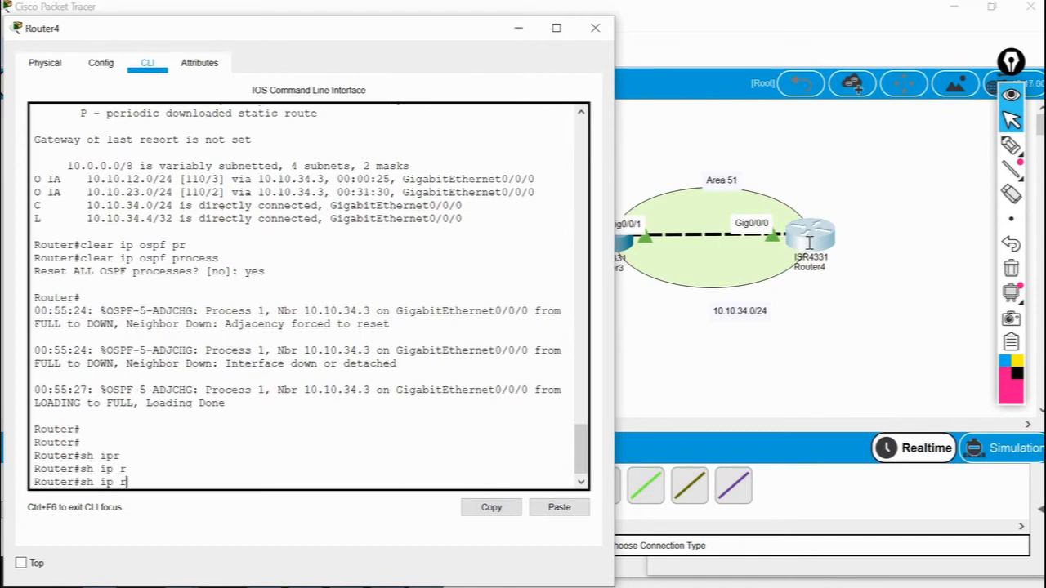
text(ou)
key(Tab)
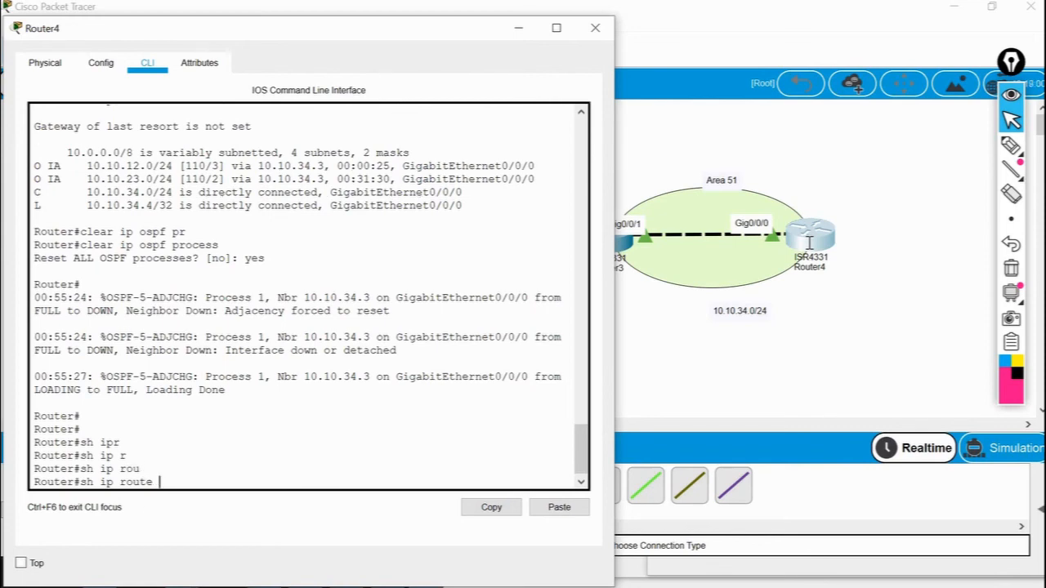
key(Return)
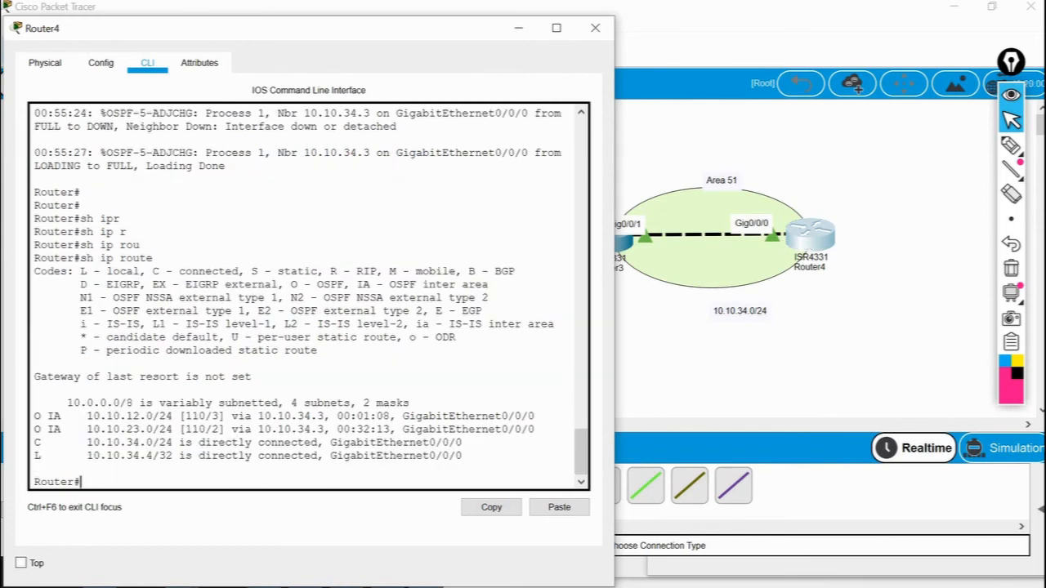
key(Up)
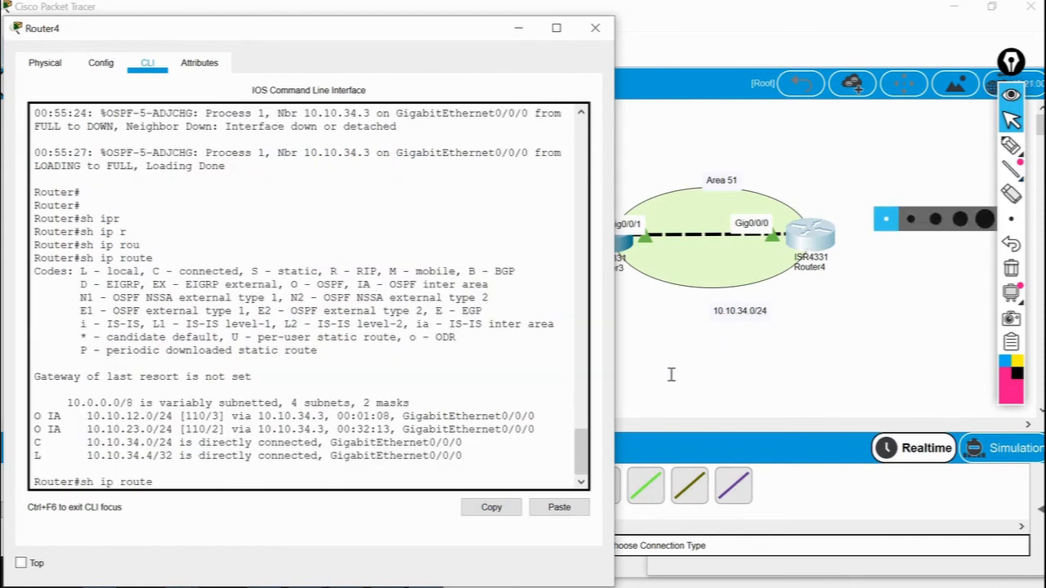
key(Return)
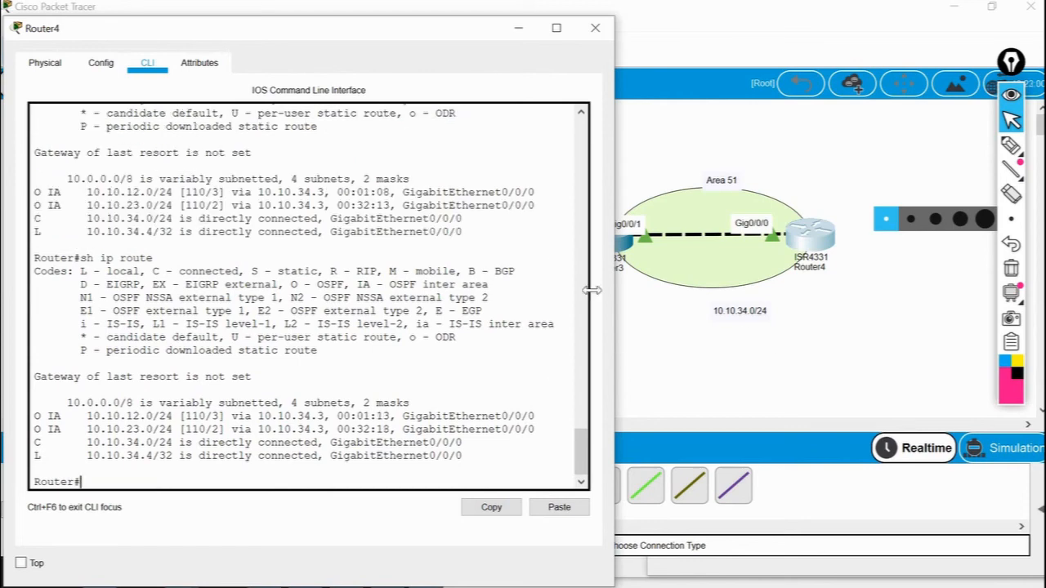
click(605, 235)
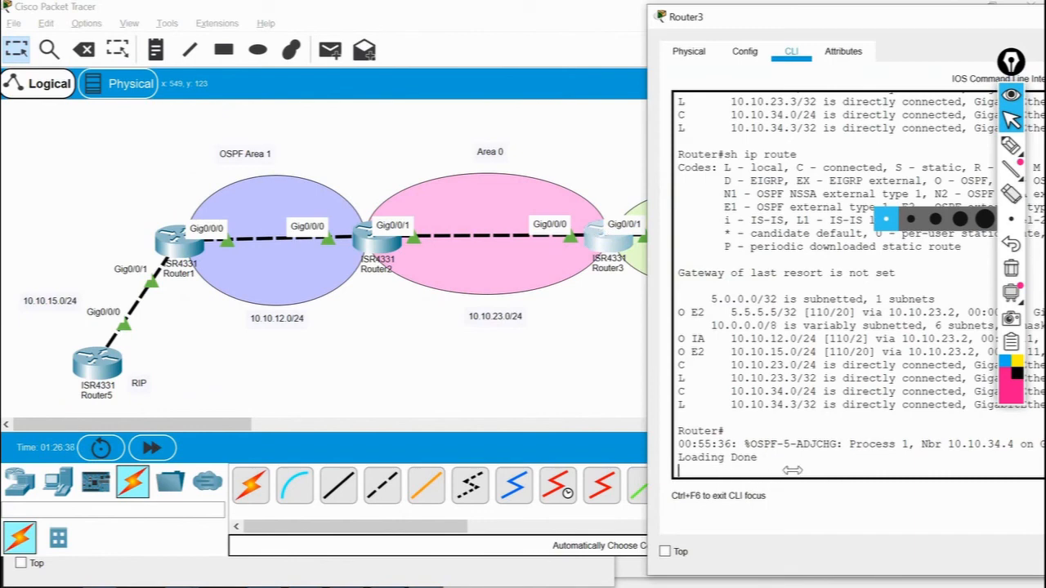
text(\)
key(Return)
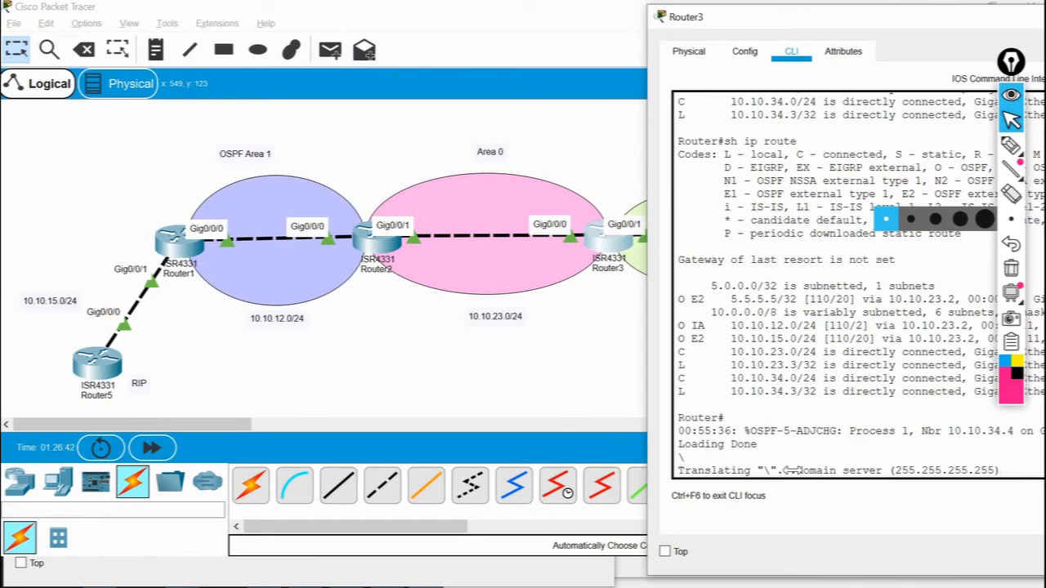
click(518, 388)
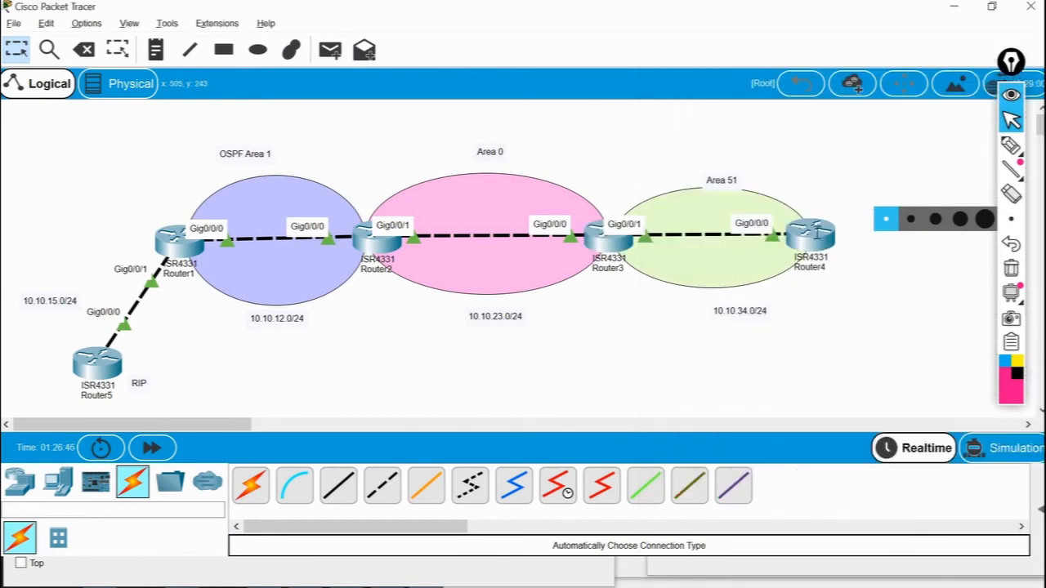
Display Router4's routing protocol settings with sh ip protocols and highlight its OSPF router ID.
click(815, 232)
text(sh ip route)
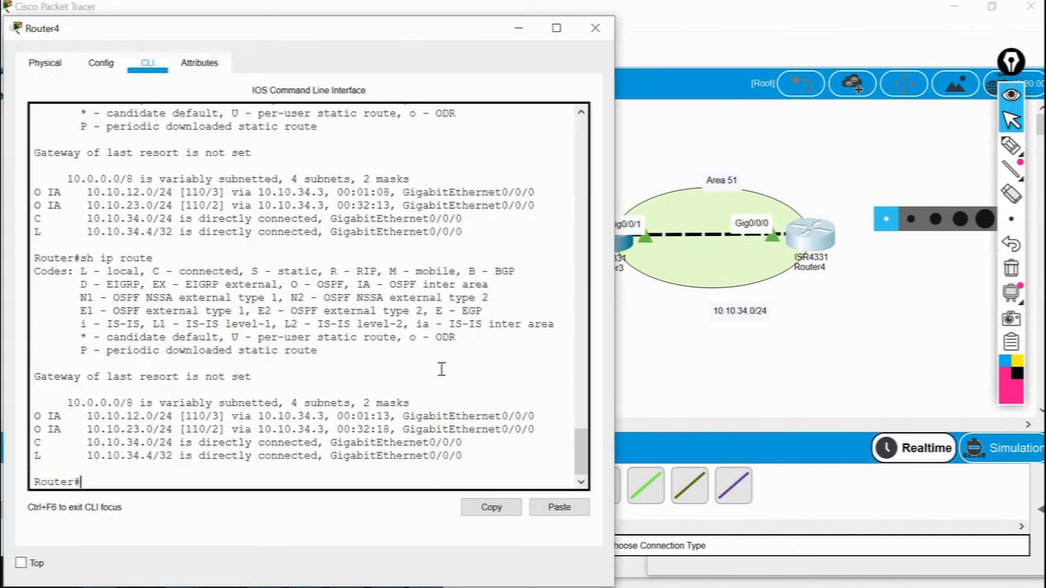
text( ip ospf)
key(BackSpace)
key(BackSpace)
key(BackSpace)
key(BackSpace)
key(BackSpace)
key(BackSpace)
key(BackSpace)
key(BackSpace)
key(BackSpace)
key(BackSpace)
text(sh ip ospf)
key(BackSpace)
key(BackSpace)
key(BackSpace)
key(BackSpace)
key(BackSpace)
text(p)
key(Tab)
key(Return)
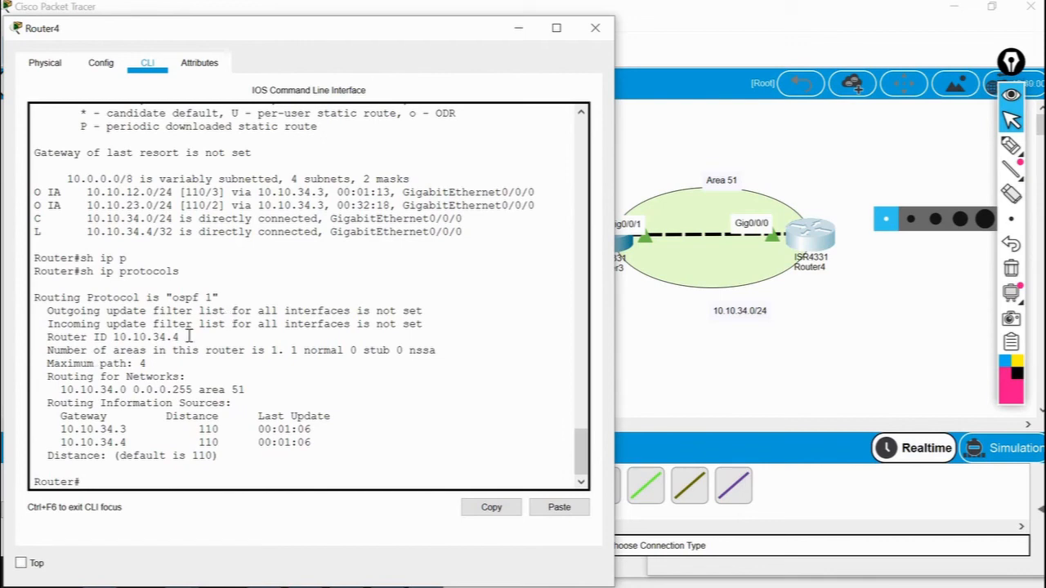
drag(113, 336, 182, 337)
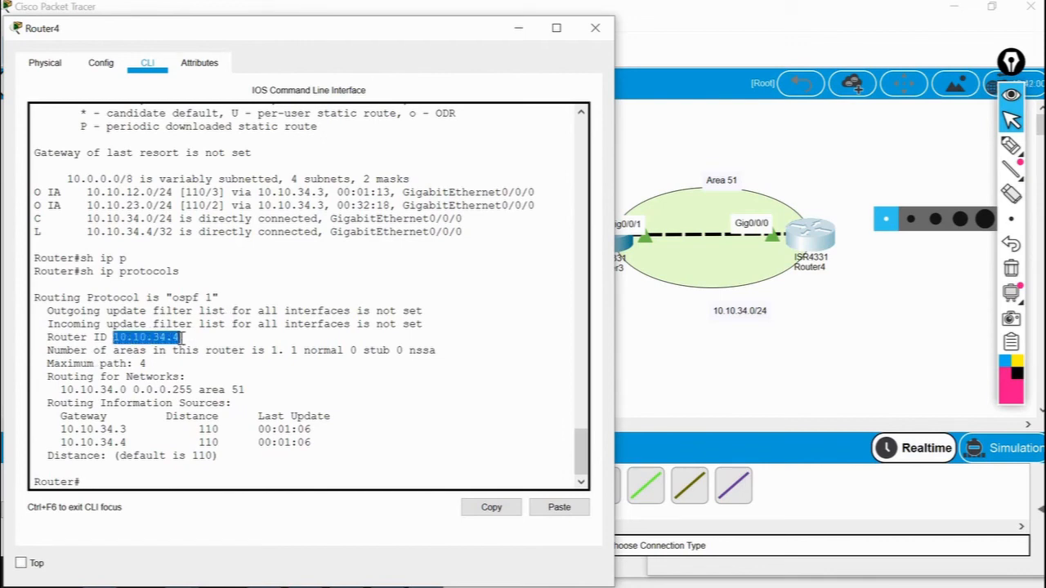
click(230, 459)
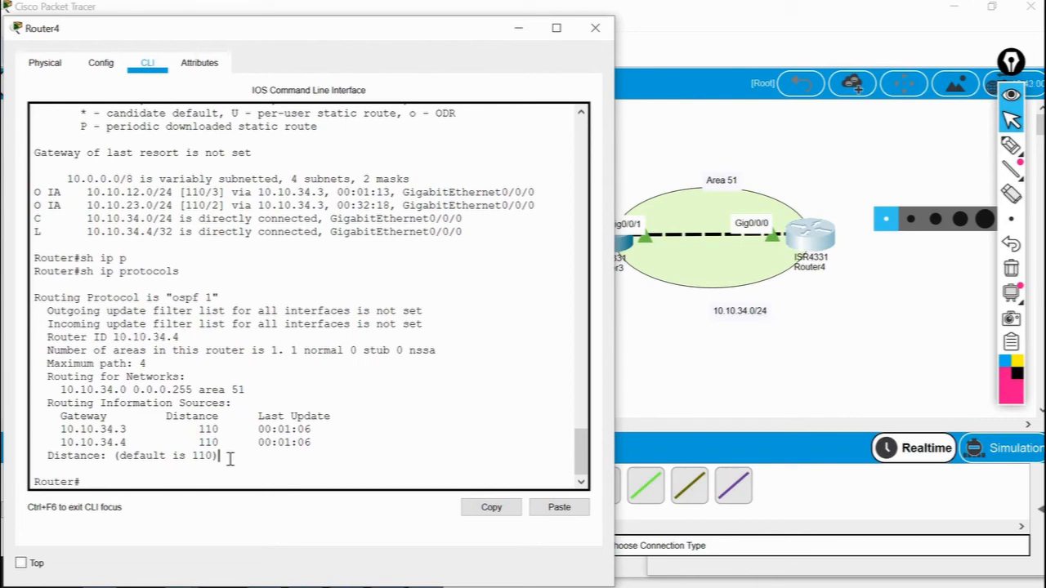
List Router4's OSPF neighbors with sh ip ospf neighbor.
text(sh ip os)
key(Tab)
text(ne)
key(Tab)
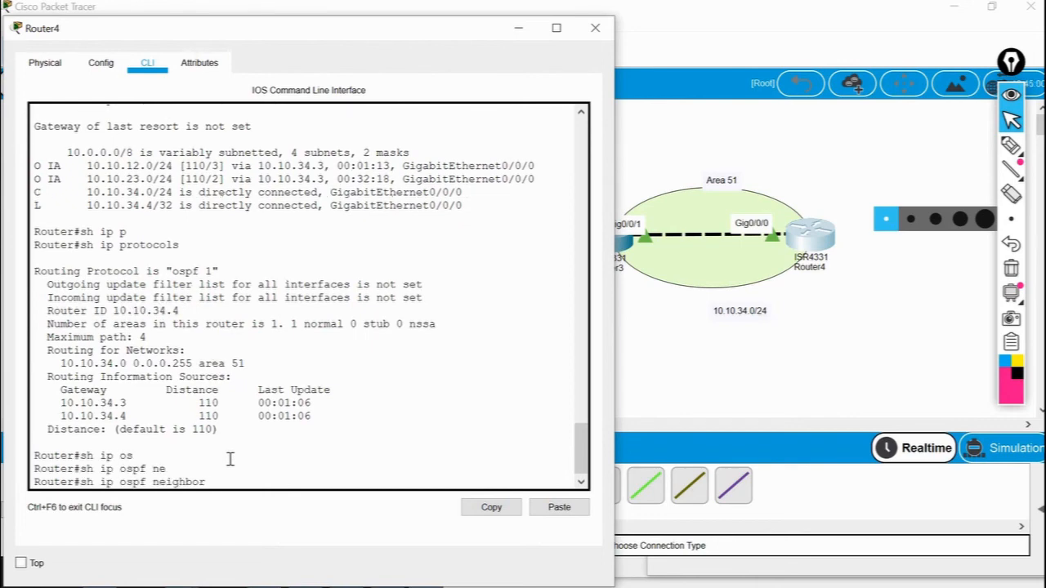
key(Return)
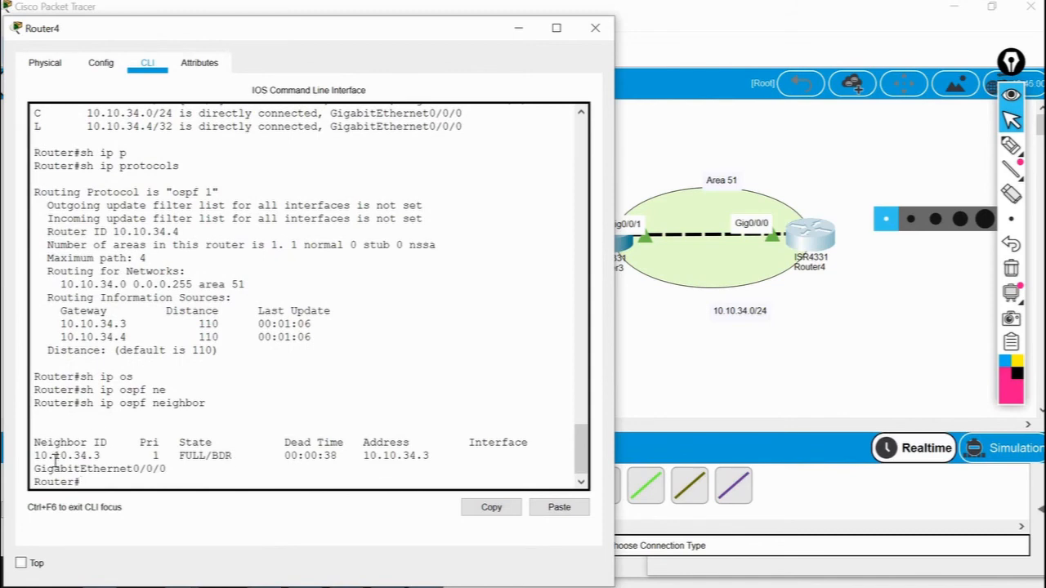
Move Router3's window fully into view and display its routing protocol settings with sh ip protocols.
click(643, 288)
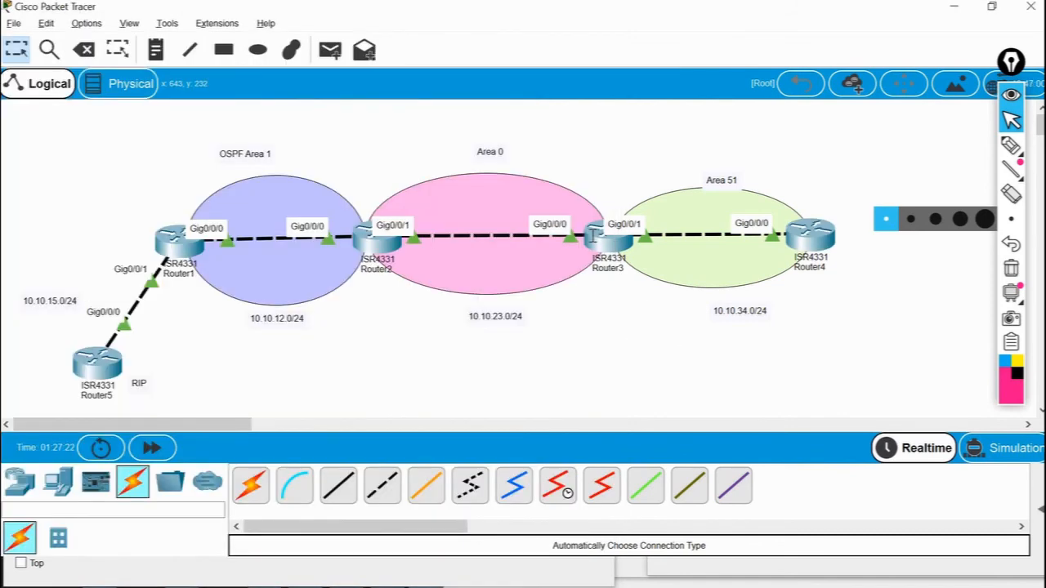
click(592, 234)
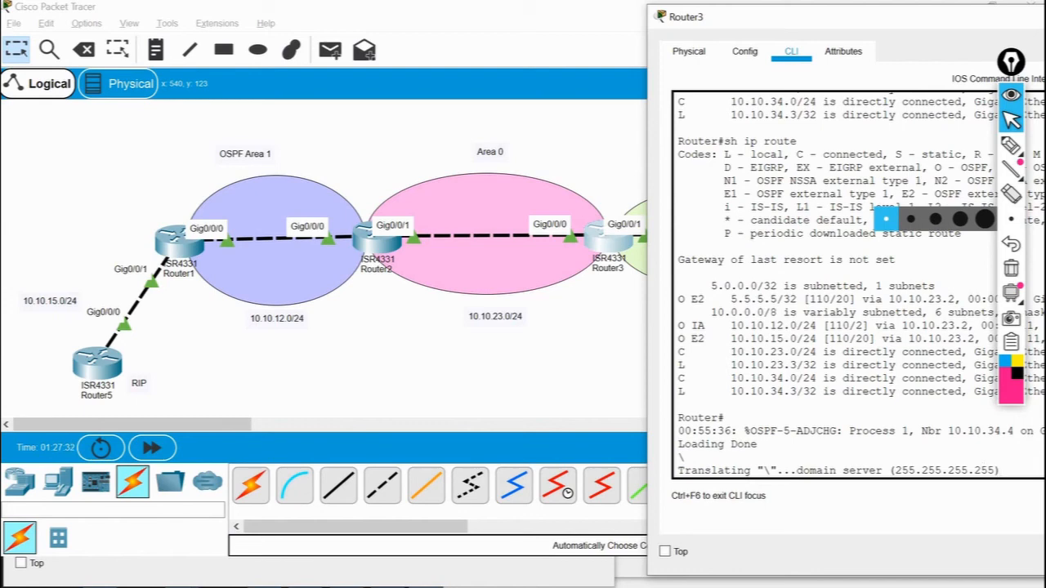
drag(849, 22, 582, 31)
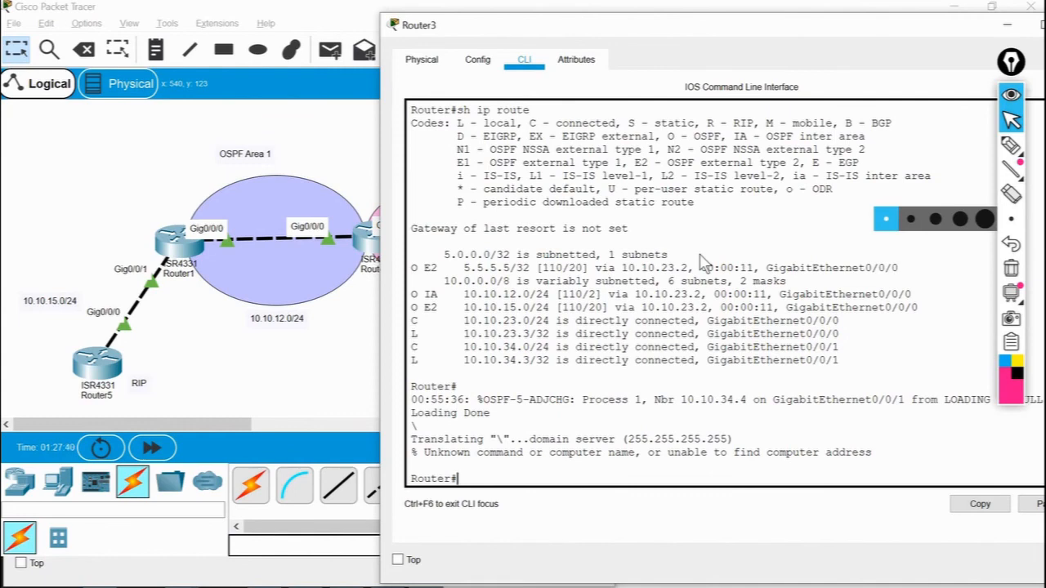
text(sh ip pr)
key(Tab)
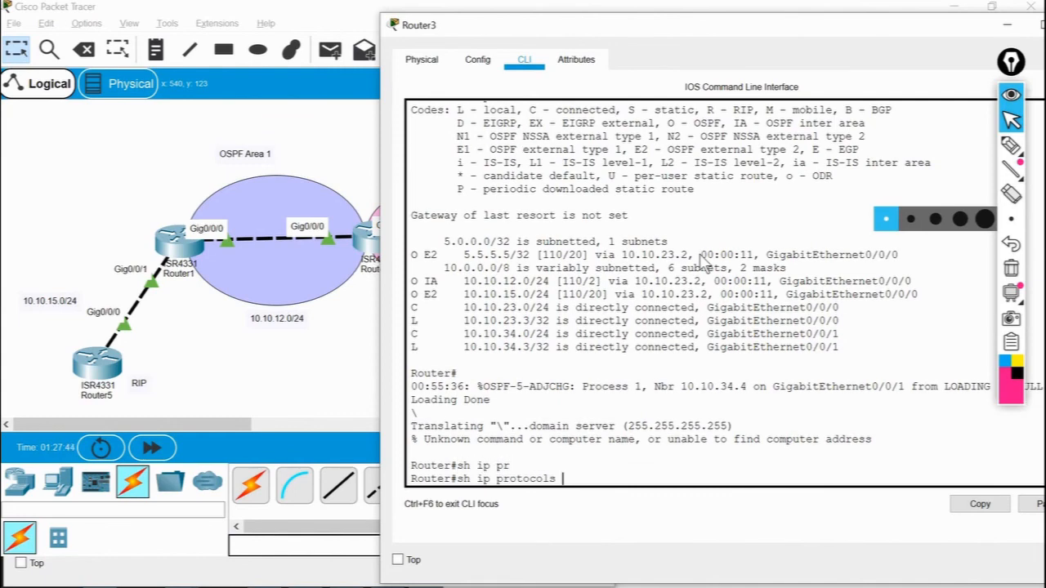
key(Return)
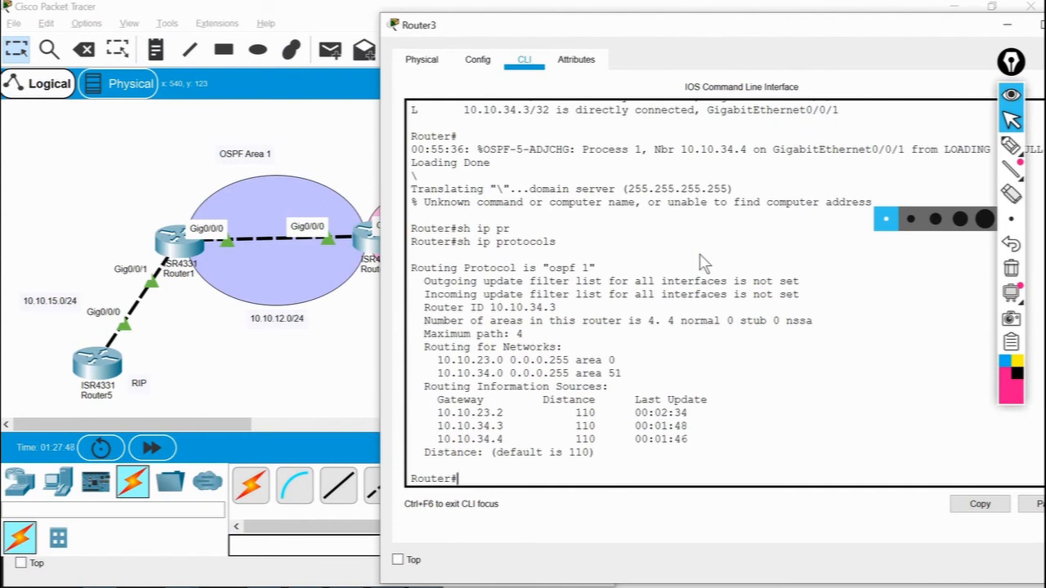
List Router3's OSPF neighbors with sh ip ospf neighbor.
text(sh ip)
text( ospf)
text( ne)
key(Tab)
key(Return)
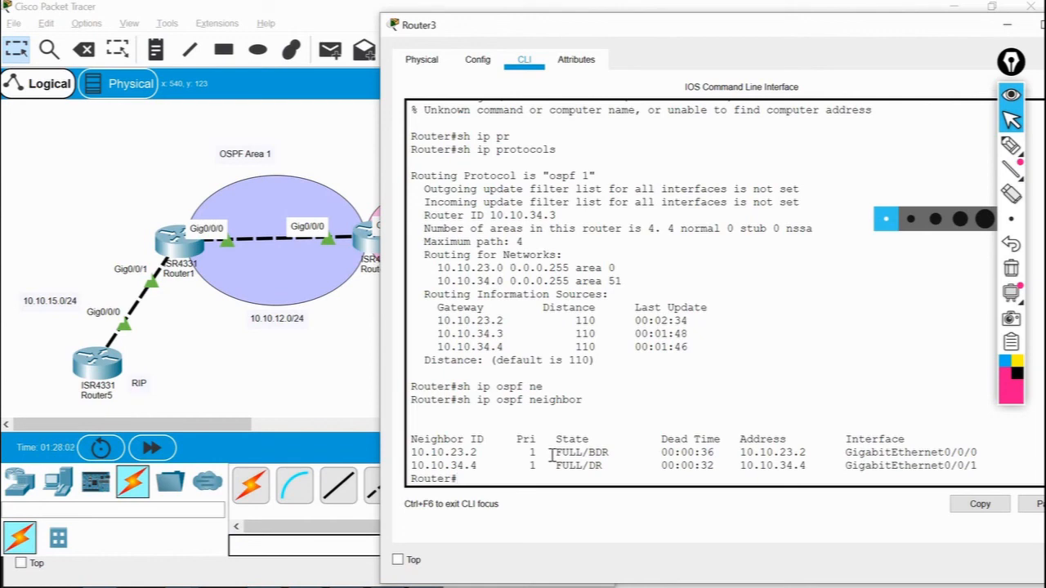
text(clea)
key(Tab)
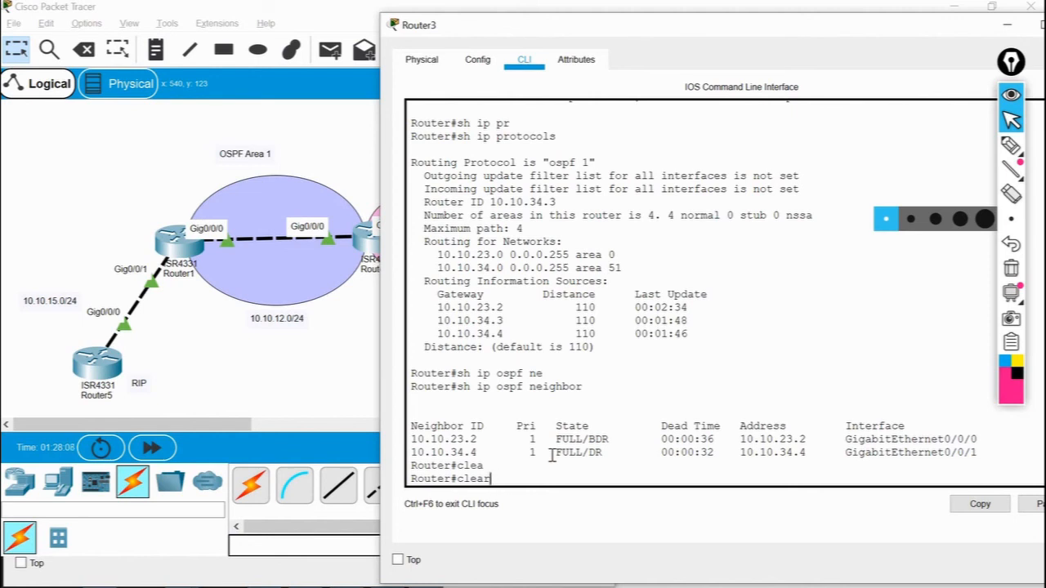
key(BackSpace)
key(BackSpace)
key(BackSpace)
key(BackSpace)
key(BackSpace)
click(315, 389)
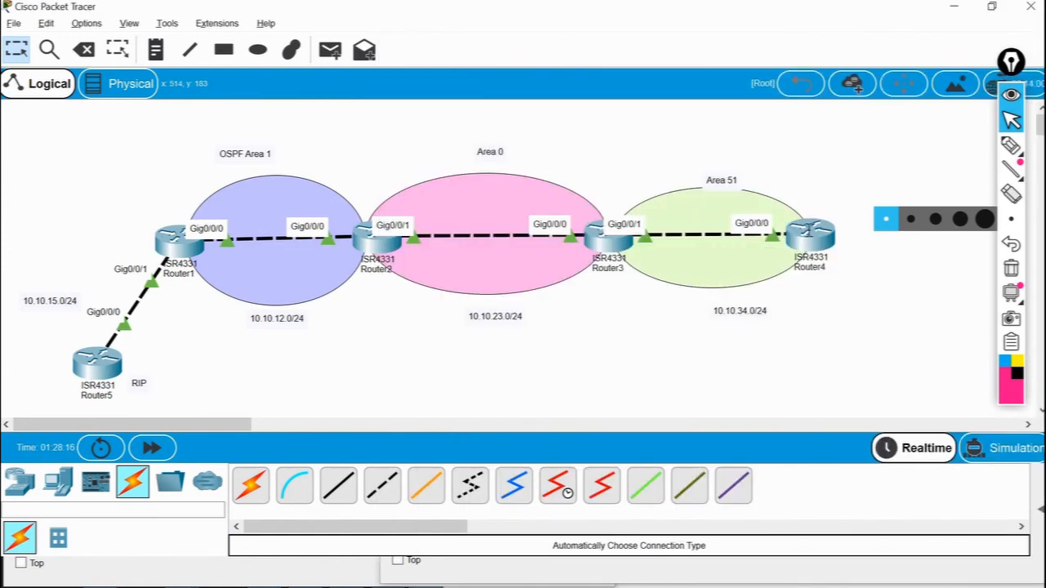
Display Router4's routing table with sh ip route.
click(812, 226)
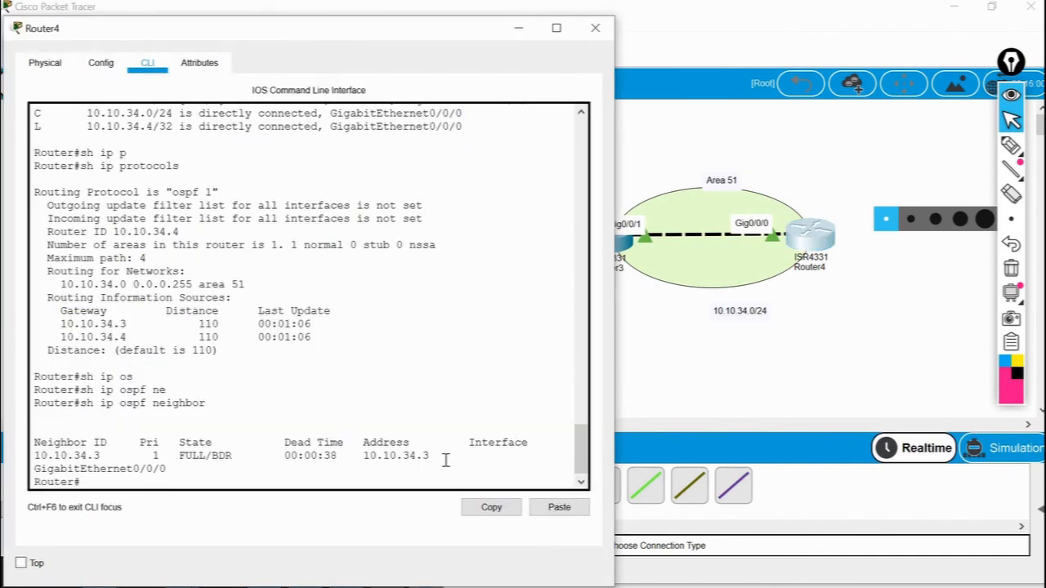
text(sh ip route)
key(Return)
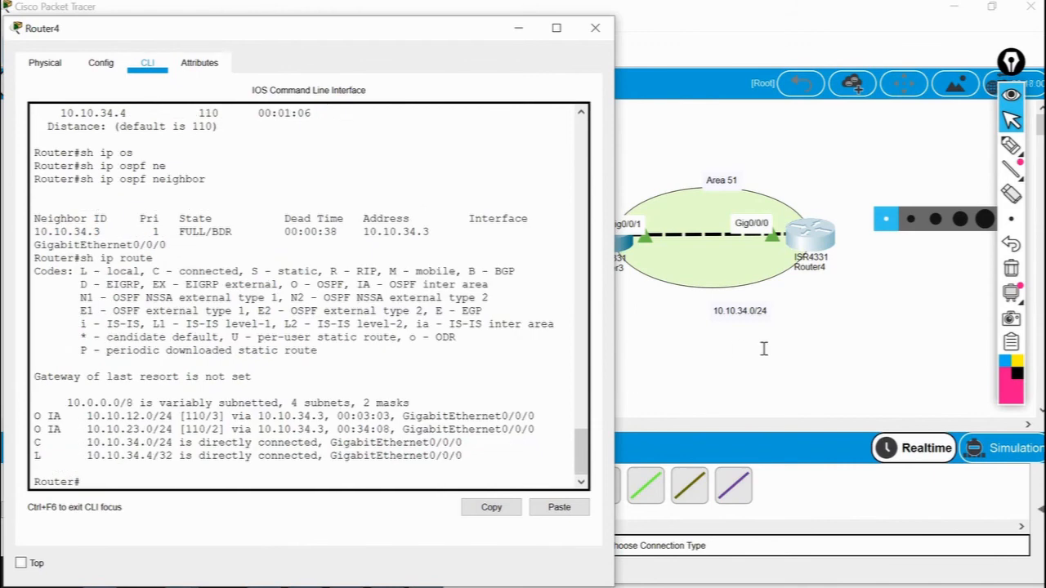
Display Router3's routing table with sh ip route to compare its external routes with Router4's.
click(607, 226)
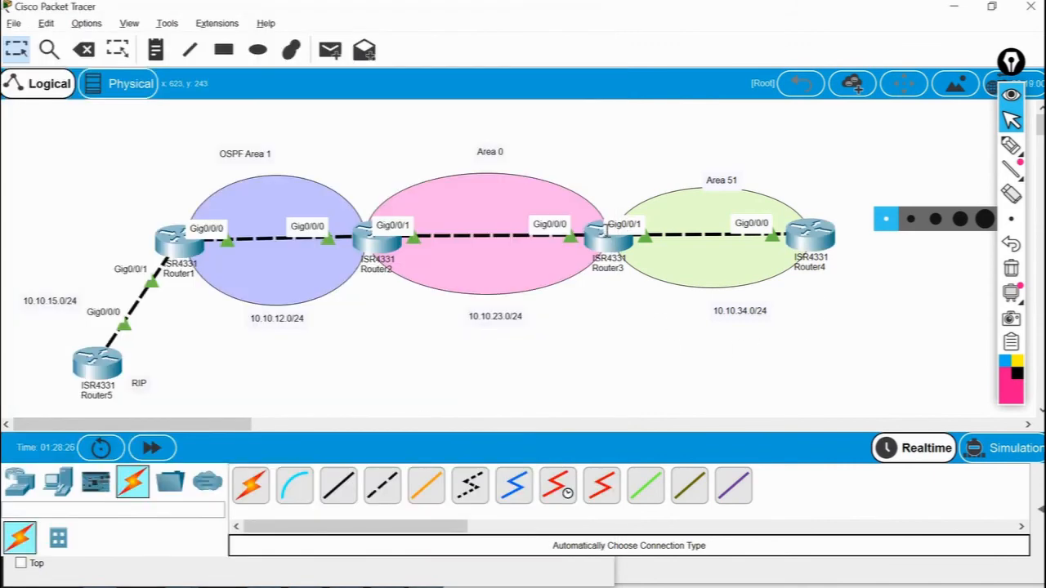
click(596, 230)
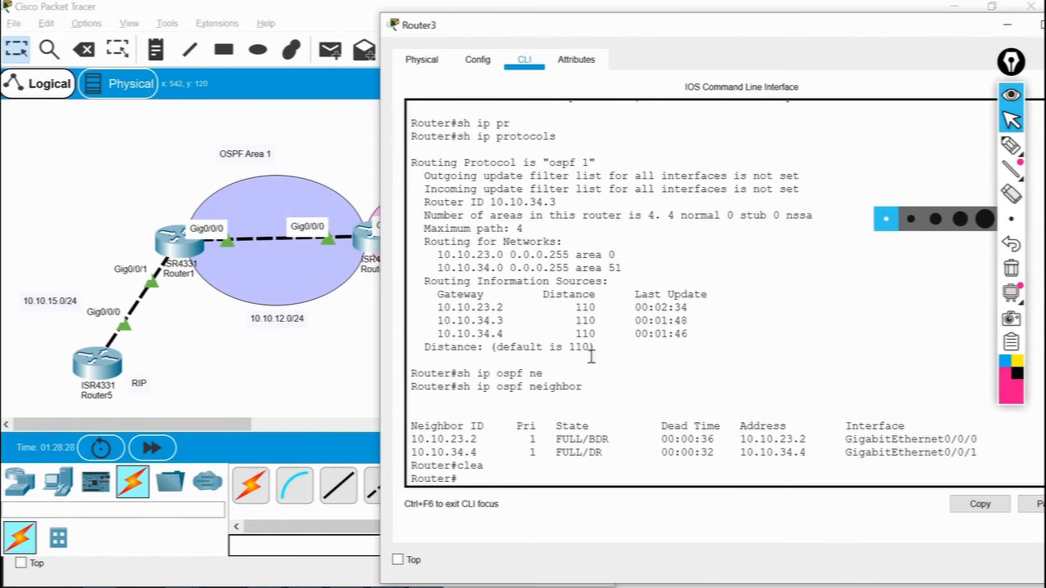
text(sh ip route)
key(Return)
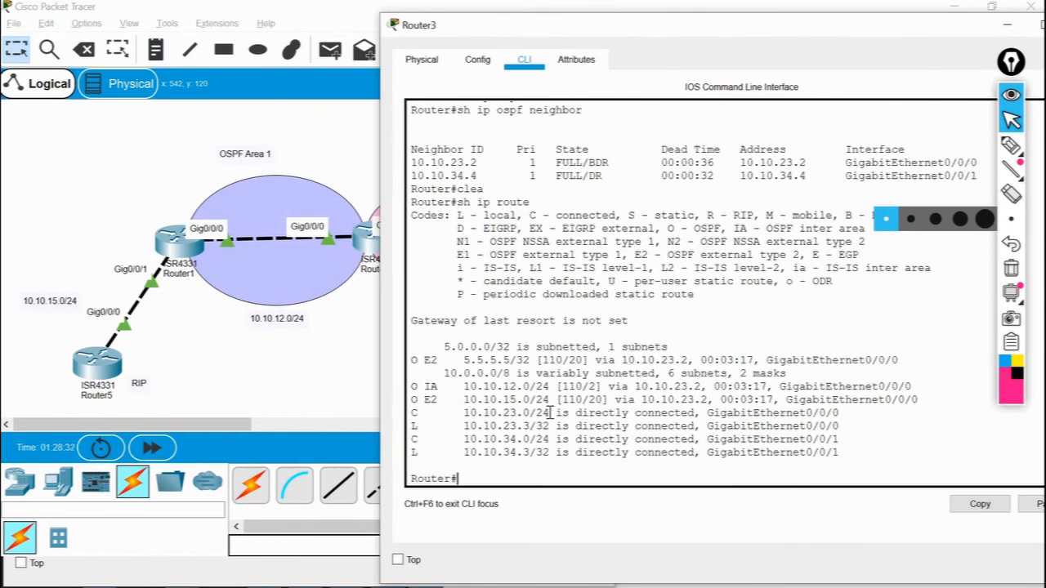
Reset all OSPF processes on Router3 with clear ip ospf process, answering yes to the confirmation.
click(307, 368)
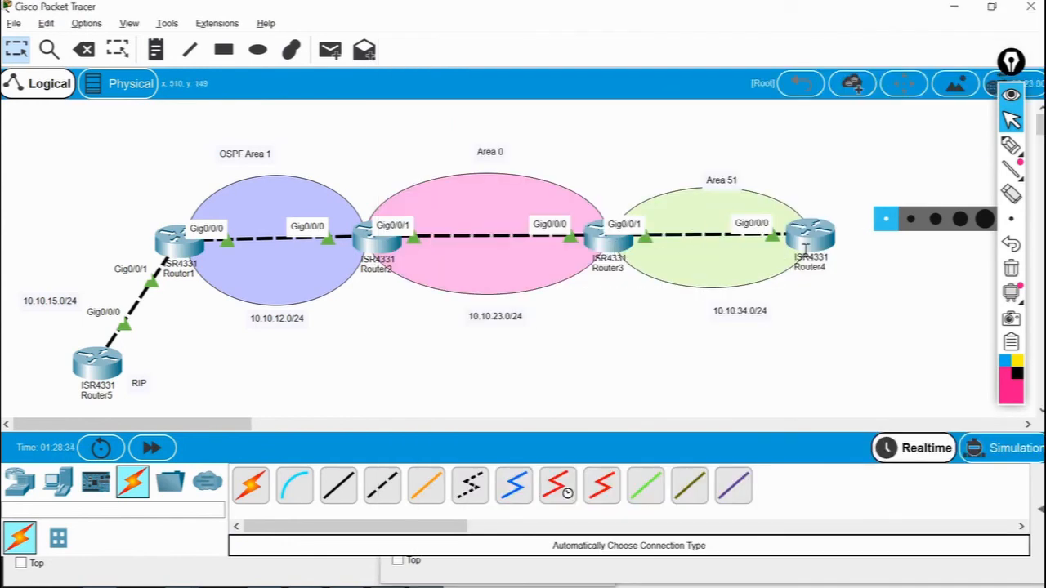
click(613, 235)
text(cl)
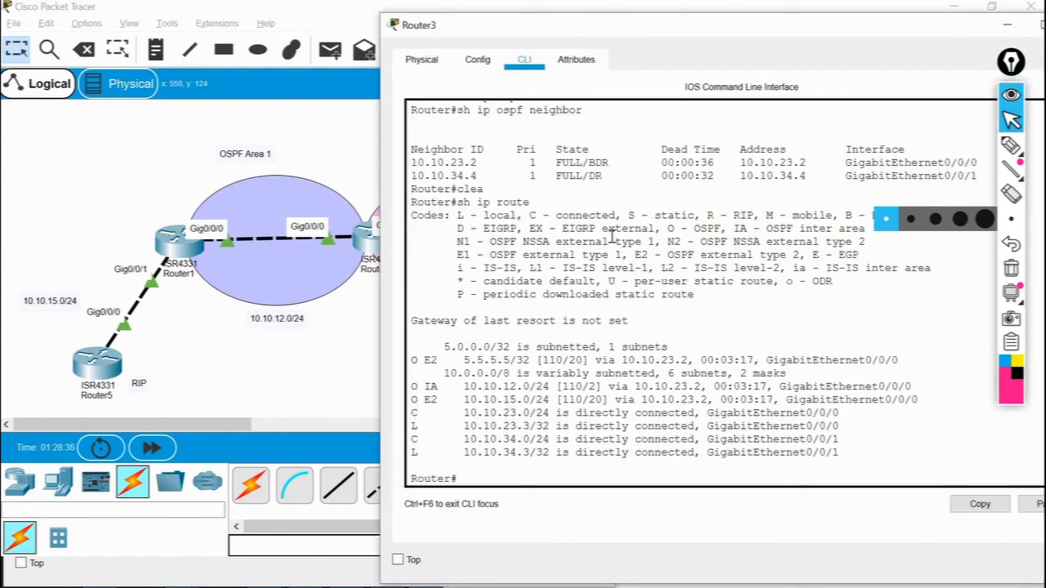
text(ear ip ospf pr)
key(Tab)
key(Return)
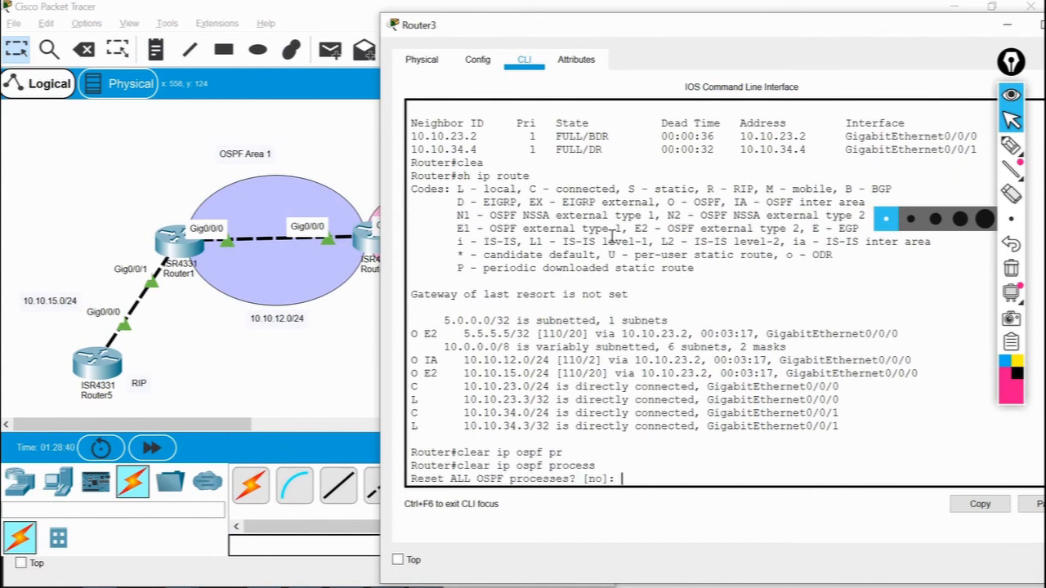
text(yes)
key(Return)
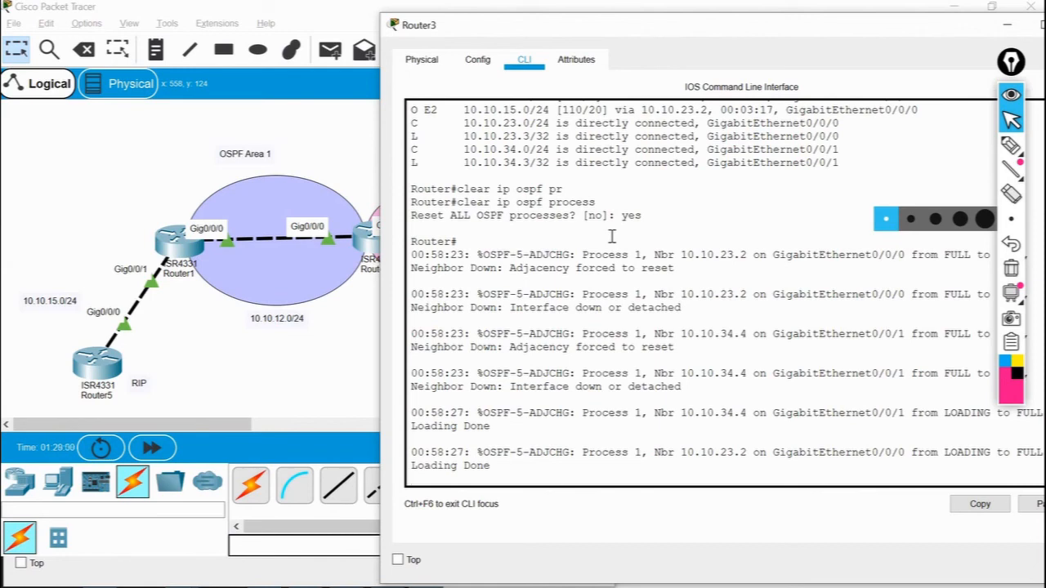
Check Router3's routing table again with sh ip route after the OSPF reset.
key(Return)
key(Return)
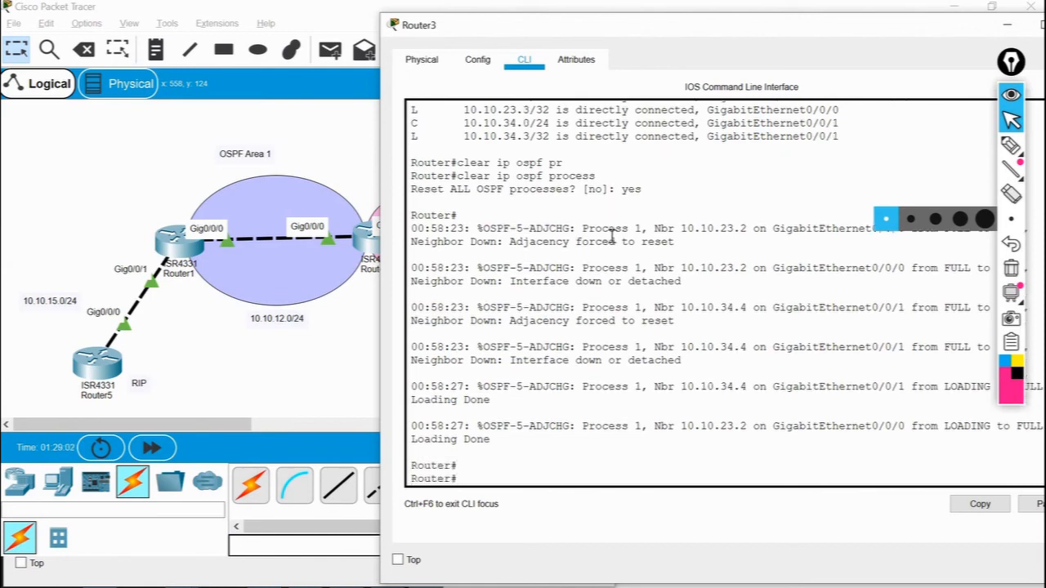
key(Up)
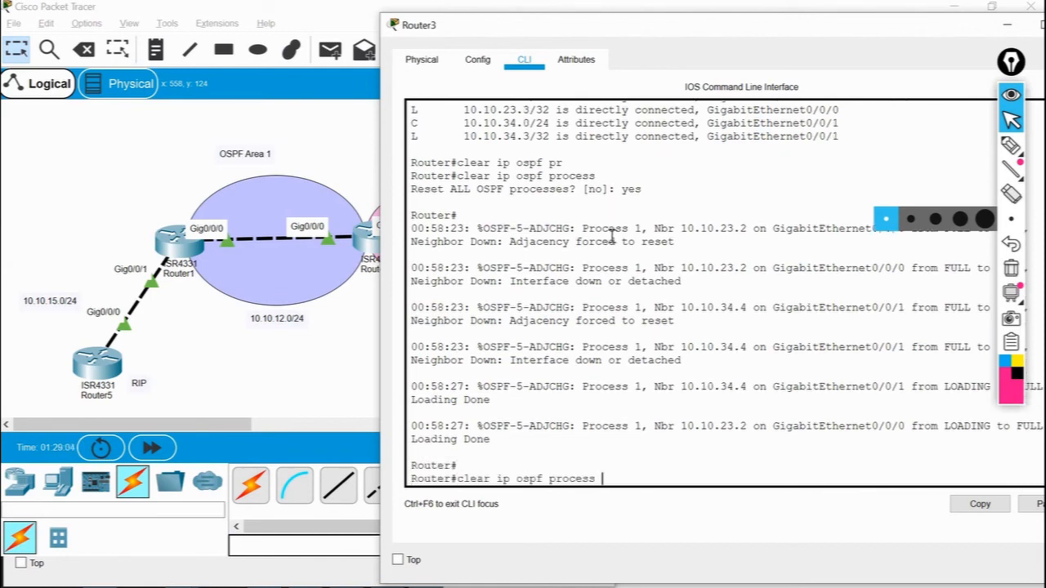
key(Up)
key(Return)
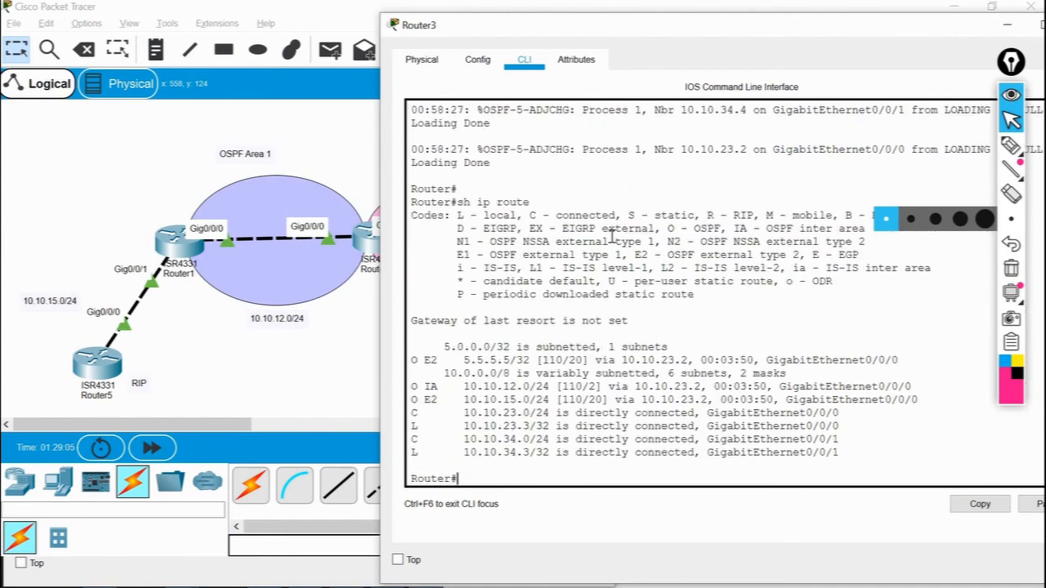
Redisplay Router4's routing table with sh ip route and highlight the external route to 5.5.5.5/32.
click(317, 333)
click(806, 236)
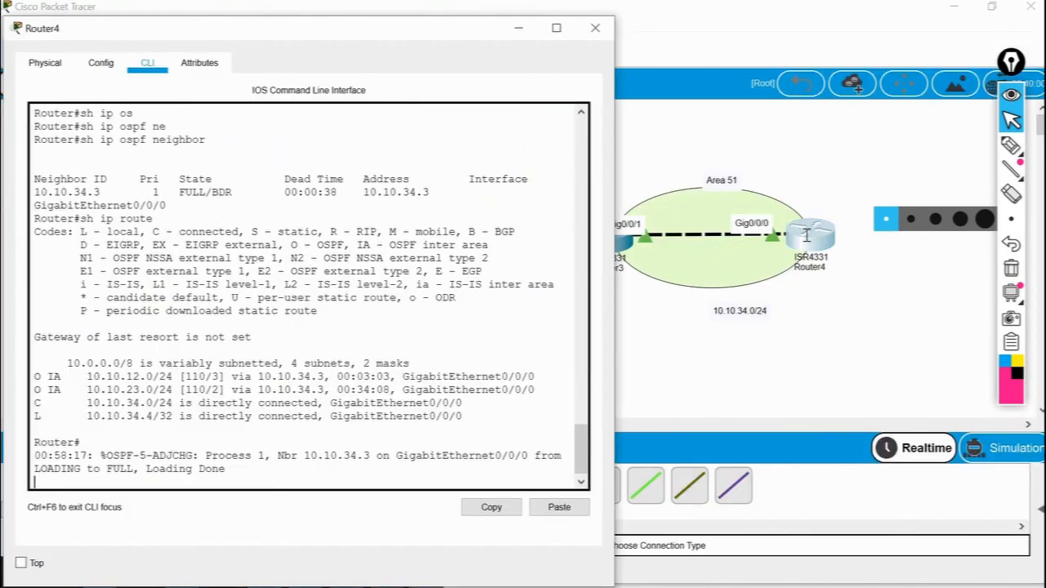
key(Up)
key(Return)
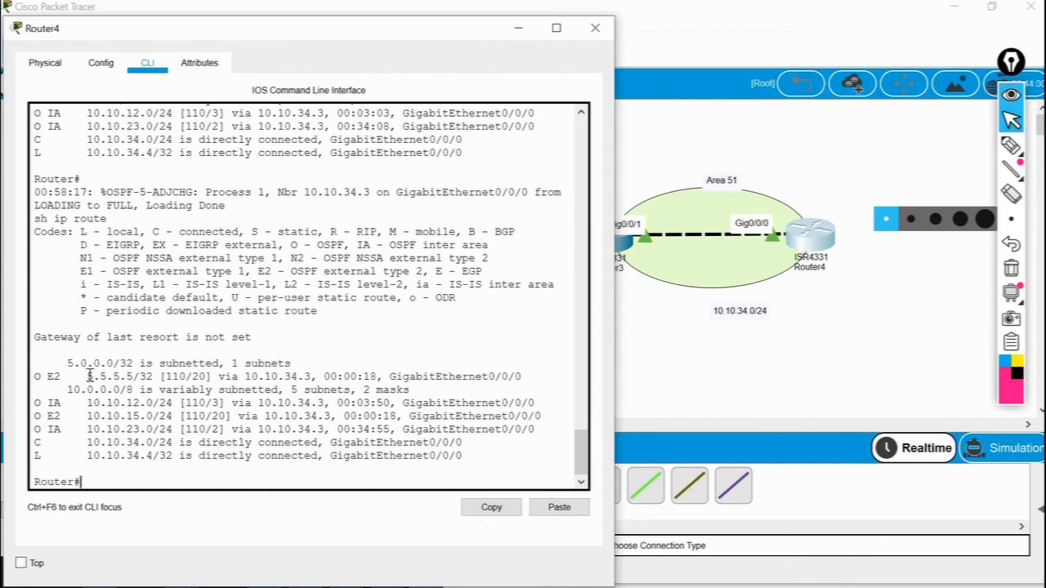
drag(82, 375, 521, 376)
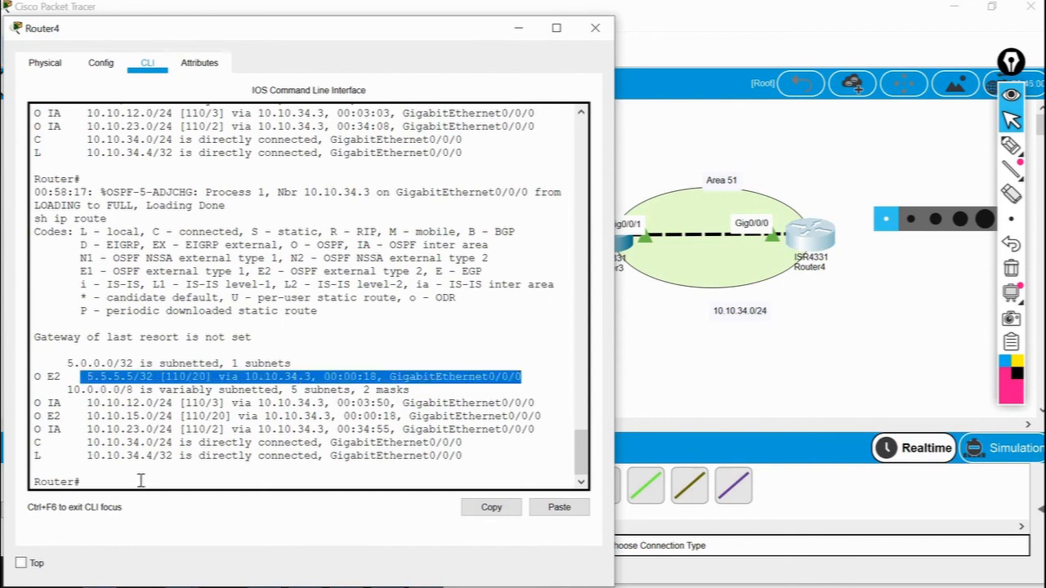
Ping 5.5.5.5 from Router4 to test connectivity to Router5's loopback.
click(141, 481)
text(ping 5.5.5.5)
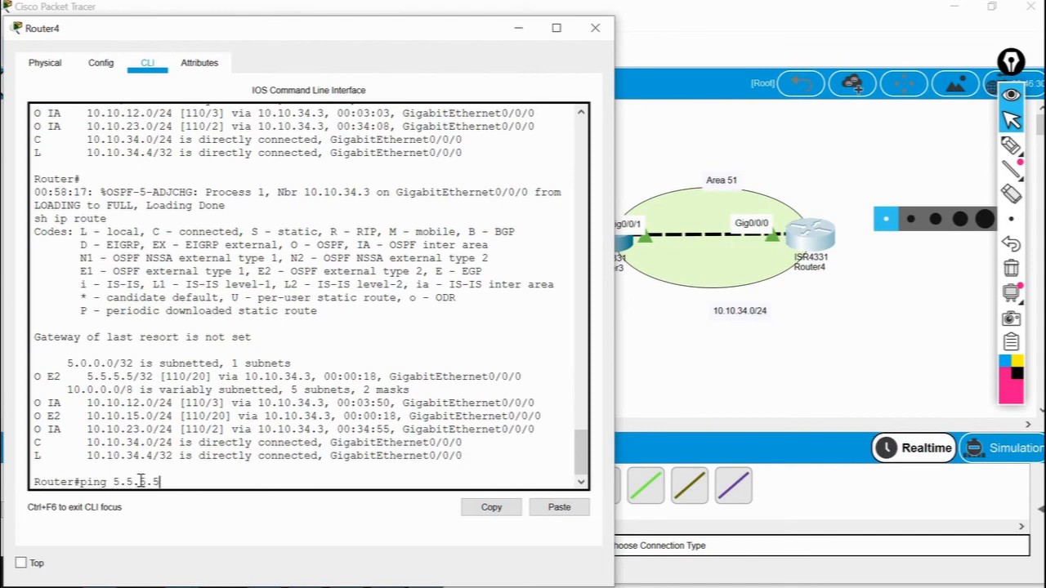
key(Return)
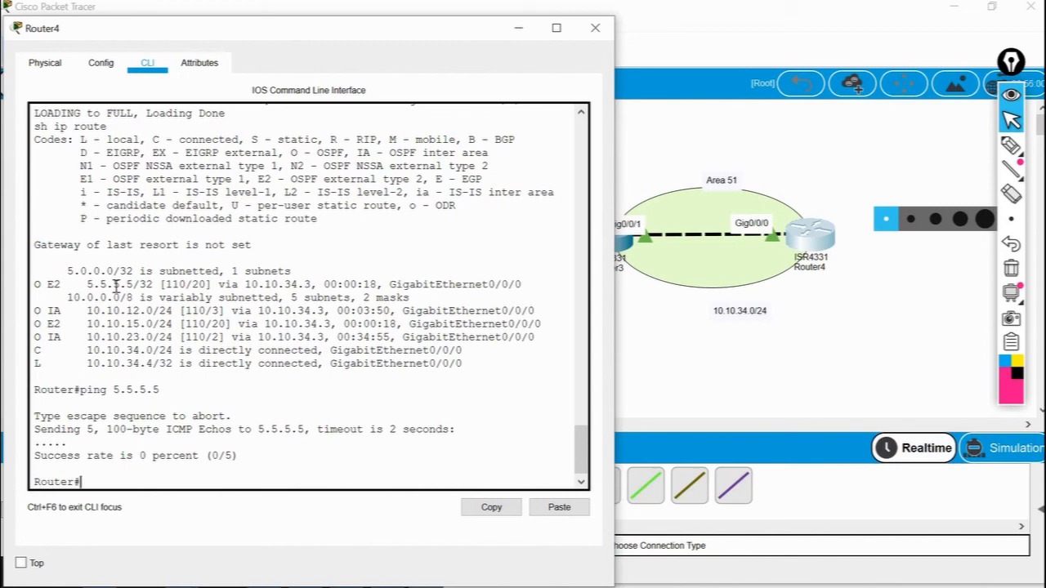
Open Router5's command line and enter privileged EXEC mode with en.
click(657, 325)
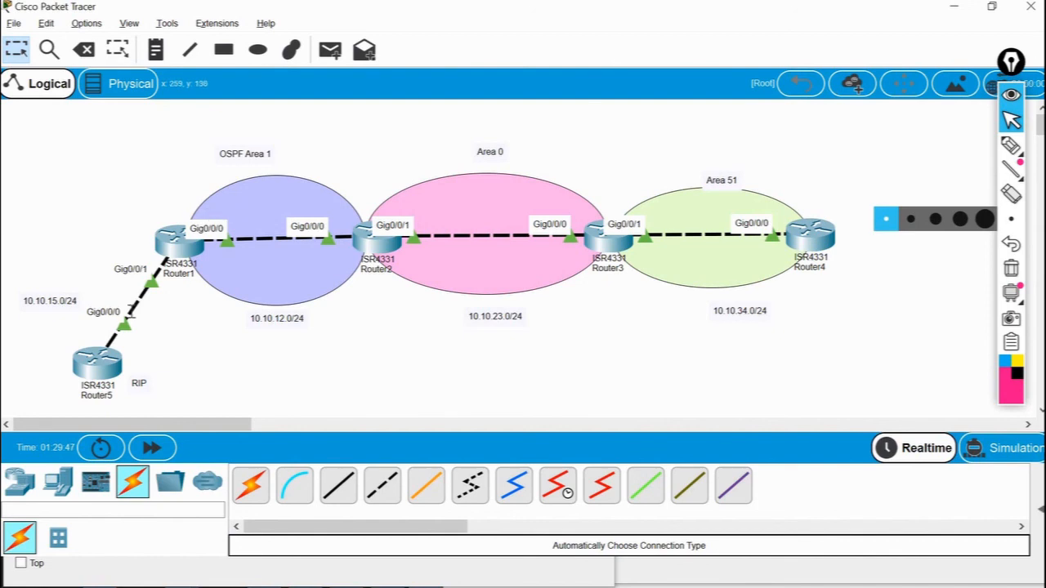
click(107, 369)
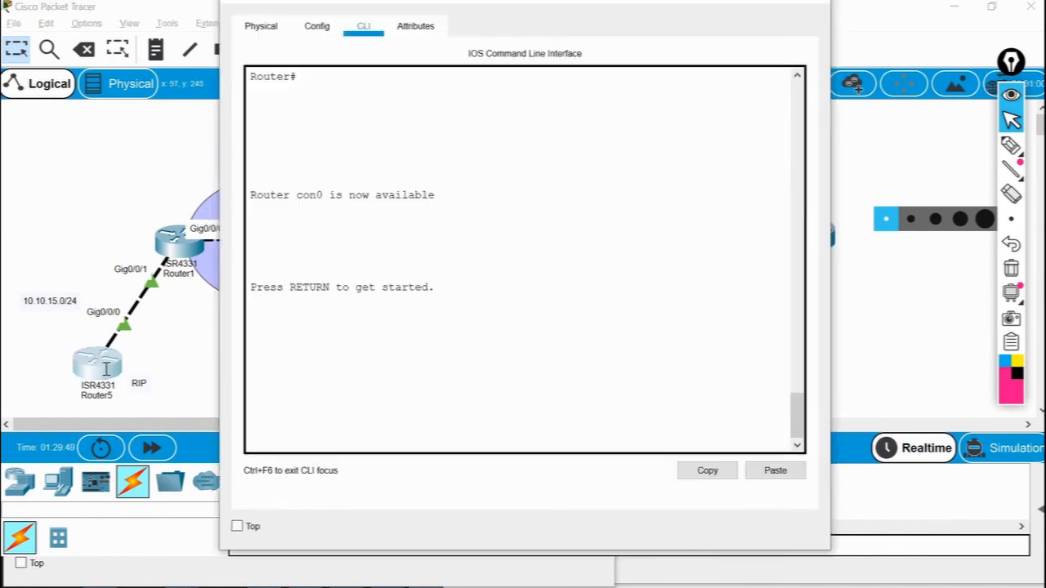
key(Return)
key(Return)
key(Return)
text(en)
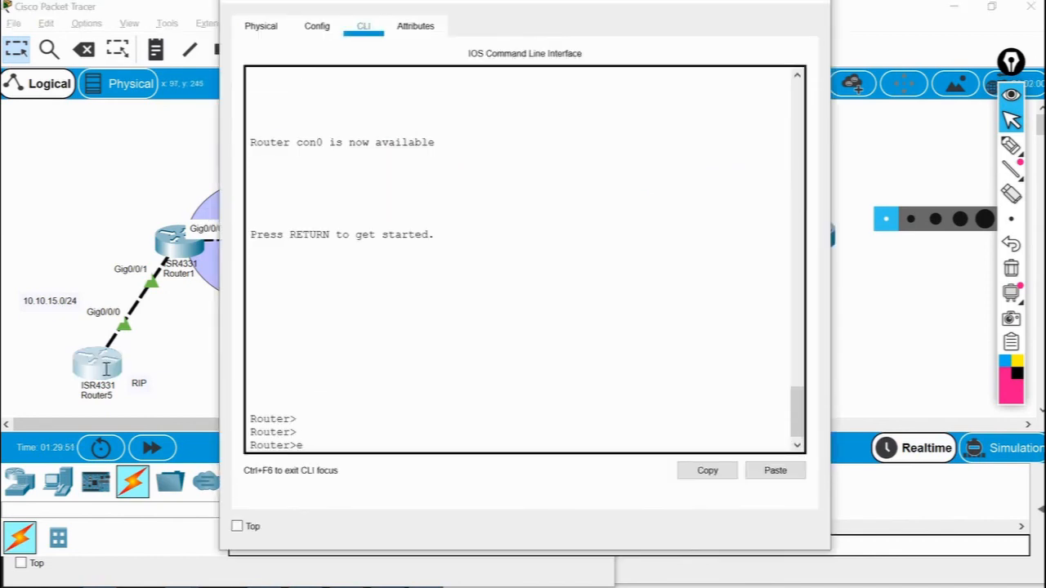
key(Return)
Display Router5's routing table with sh ip route and compare it with the network topology.
text(sh)
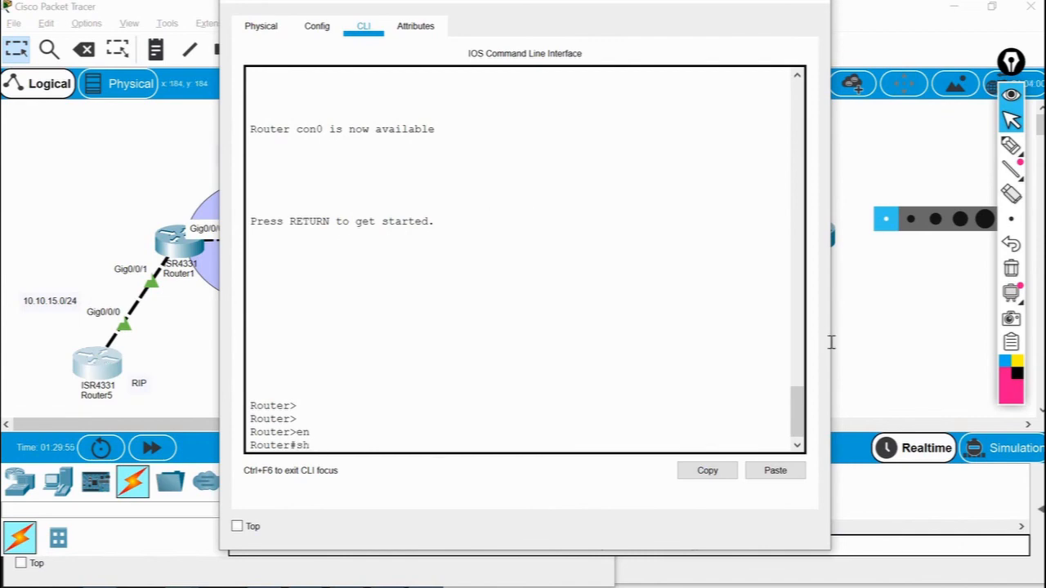
click(867, 321)
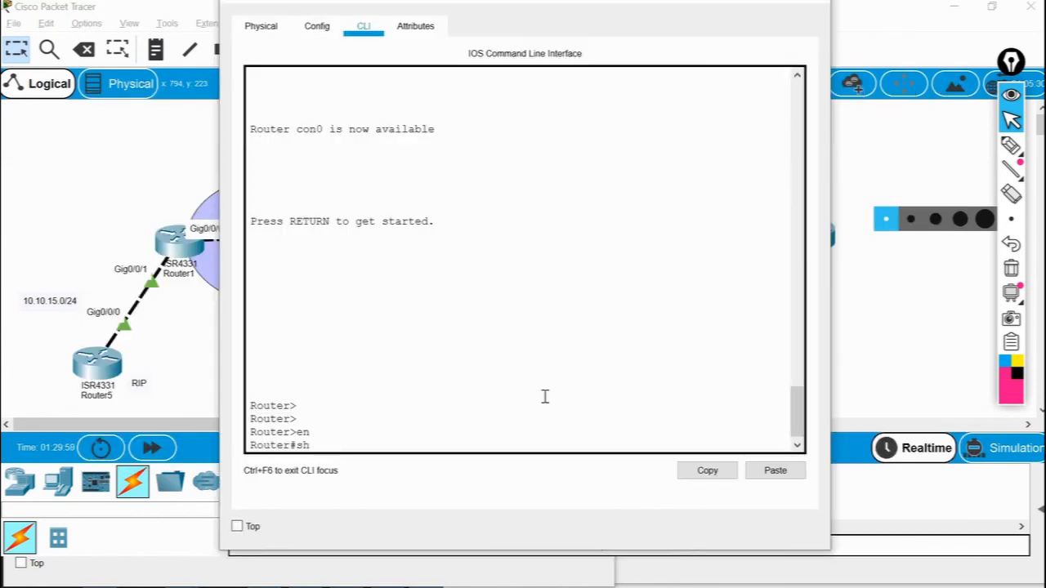
text(ip ospf)
key(BackSpace)
key(BackSpace)
key(BackSpace)
key(BackSpace)
key(BackSpace)
text(route)
key(Return)
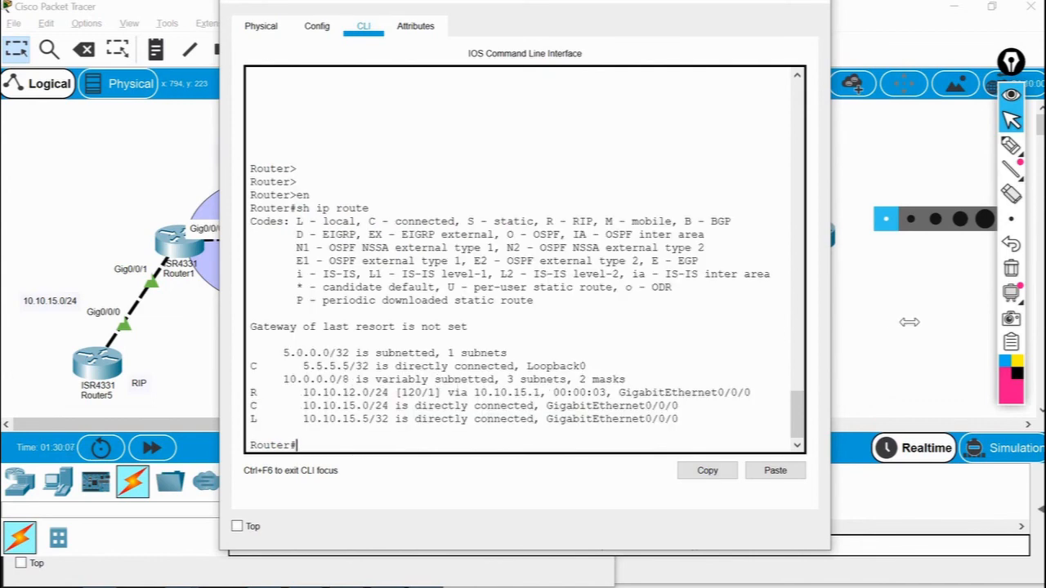
key(alt+Tab)
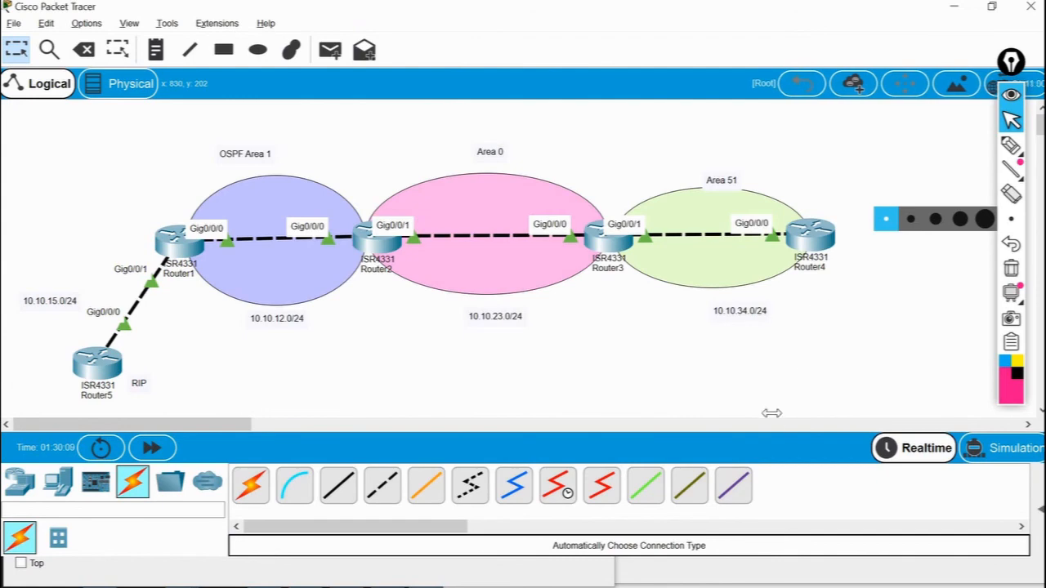
key(alt+Tab)
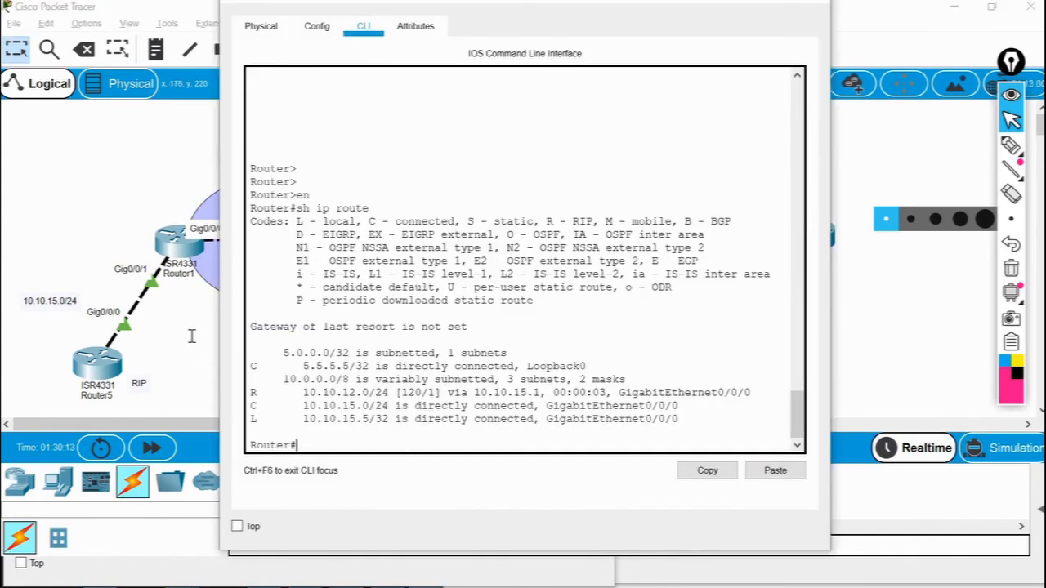
Open Router1's command line and enter privileged EXEC mode with en.
click(191, 336)
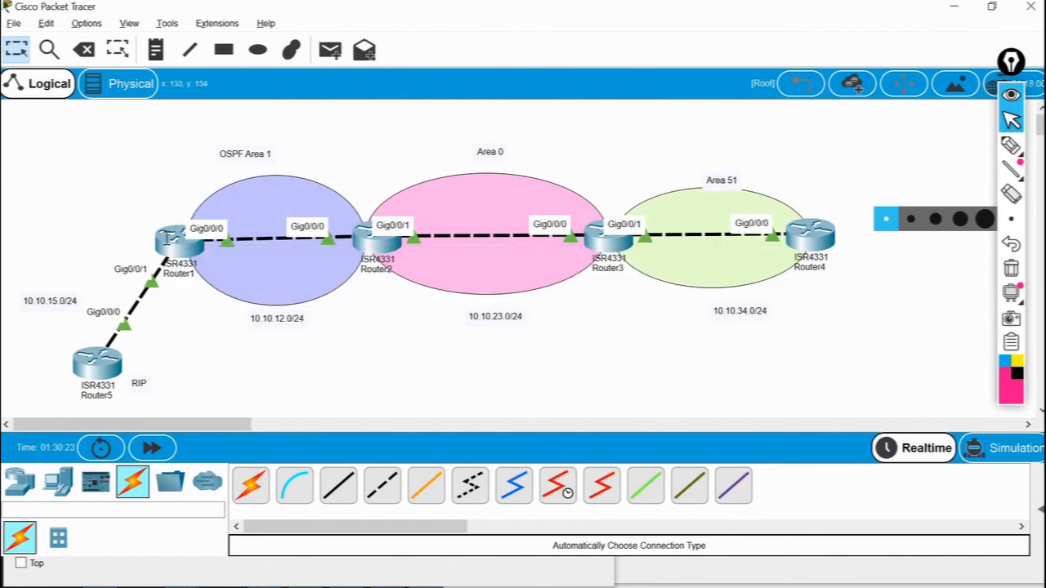
click(172, 237)
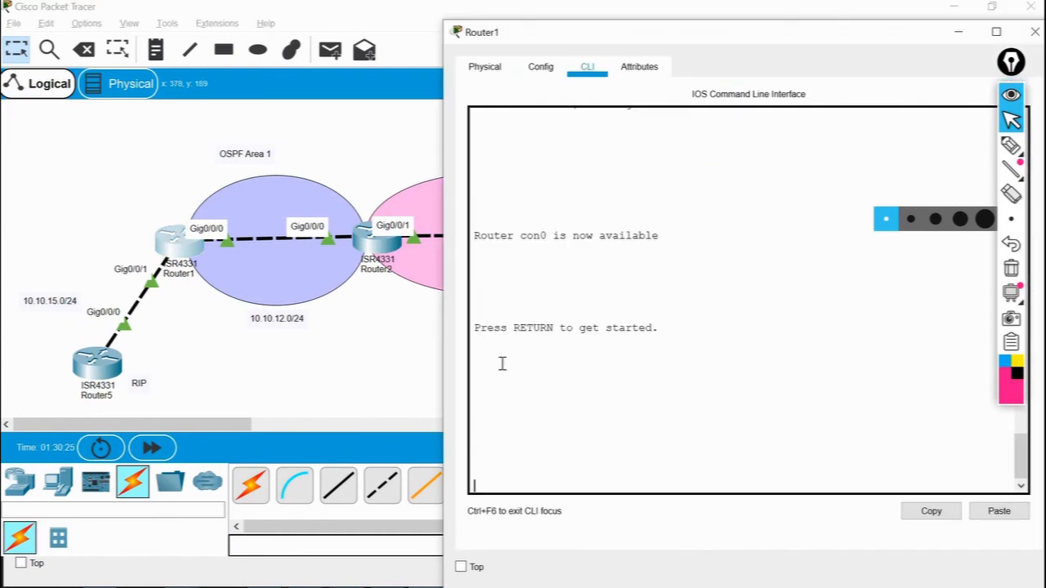
key(Return)
text(en)
key(Return)
Enter global configuration mode on Router1 with config t and open its RIP configuration with router rip.
text(c)
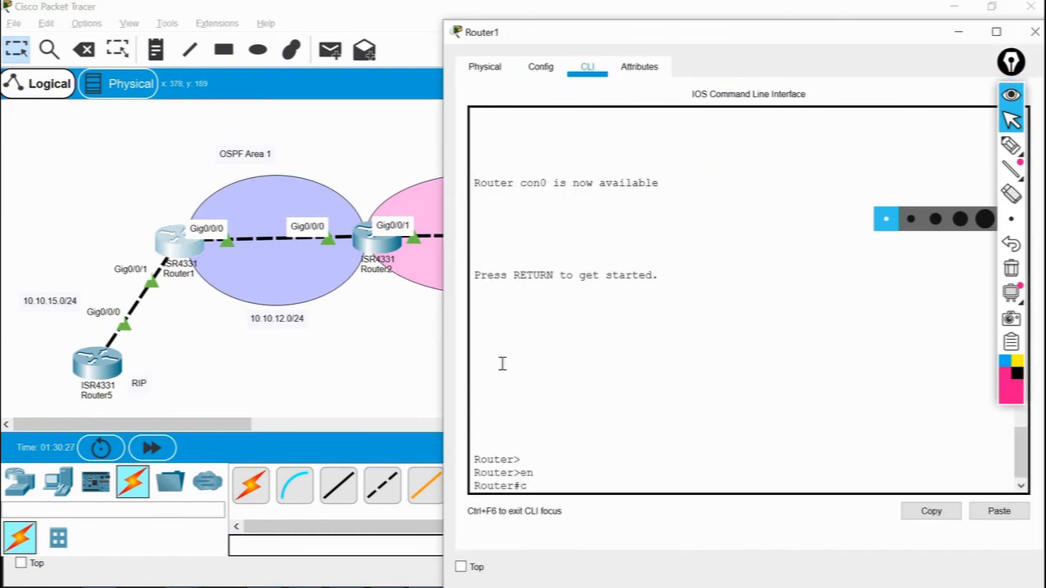
key(BackSpace)
text(router rip)
key(Return)
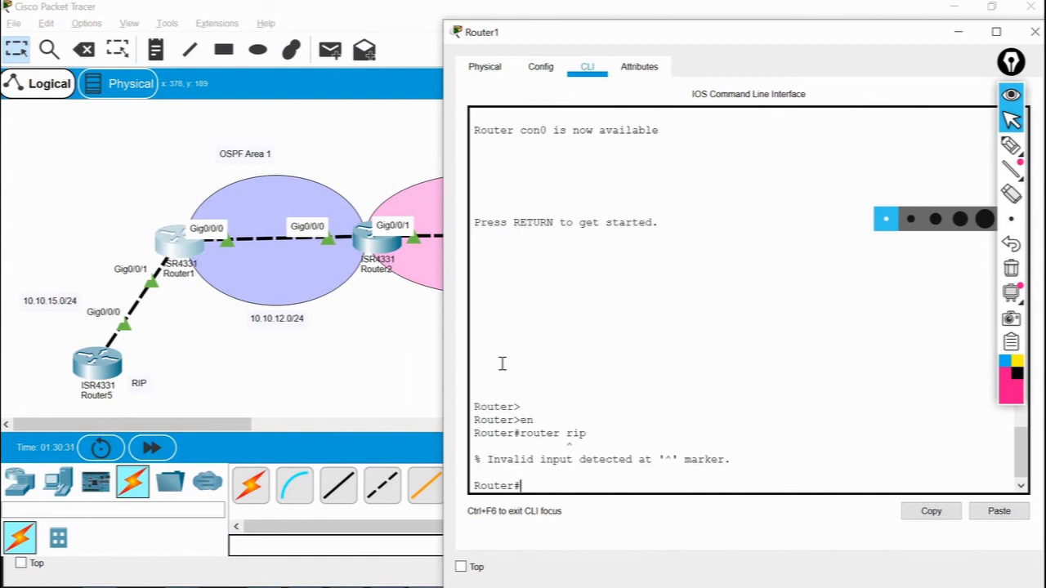
text(config t)
key(Return)
text(rouer ri)
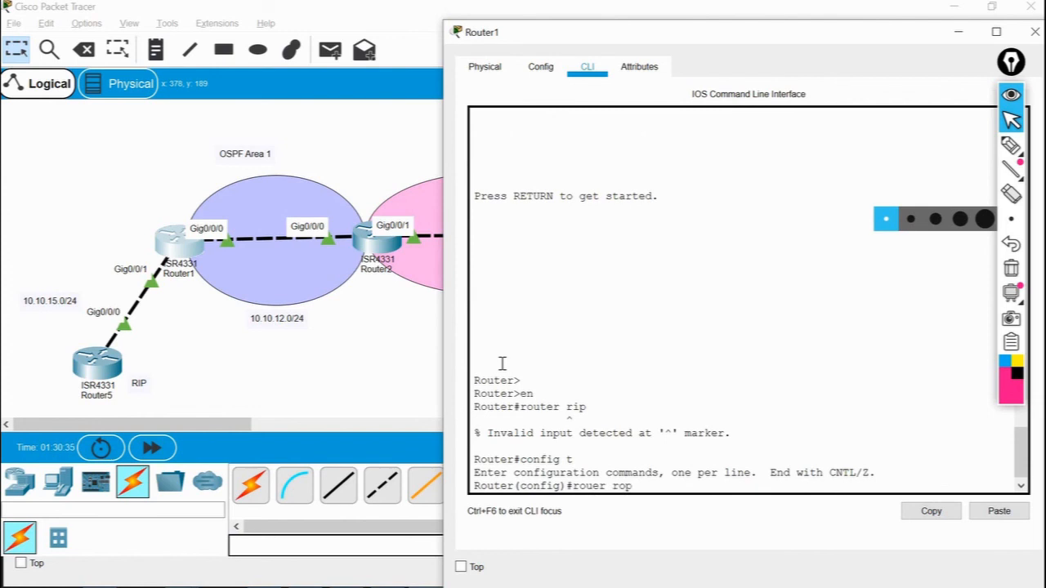
key(BackSpace)
text(p)
key(Return)
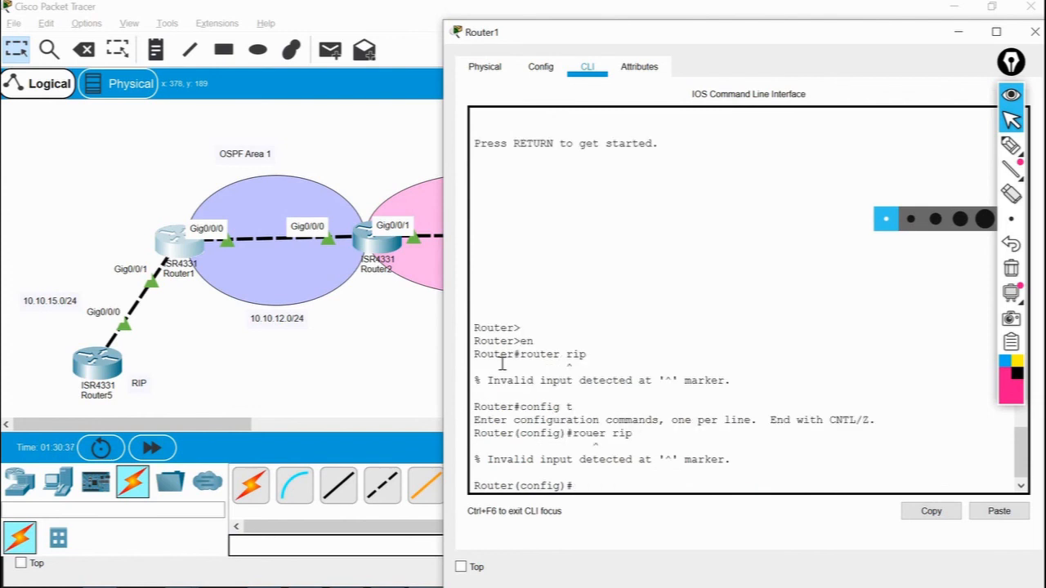
text(router rip)
key(Return)
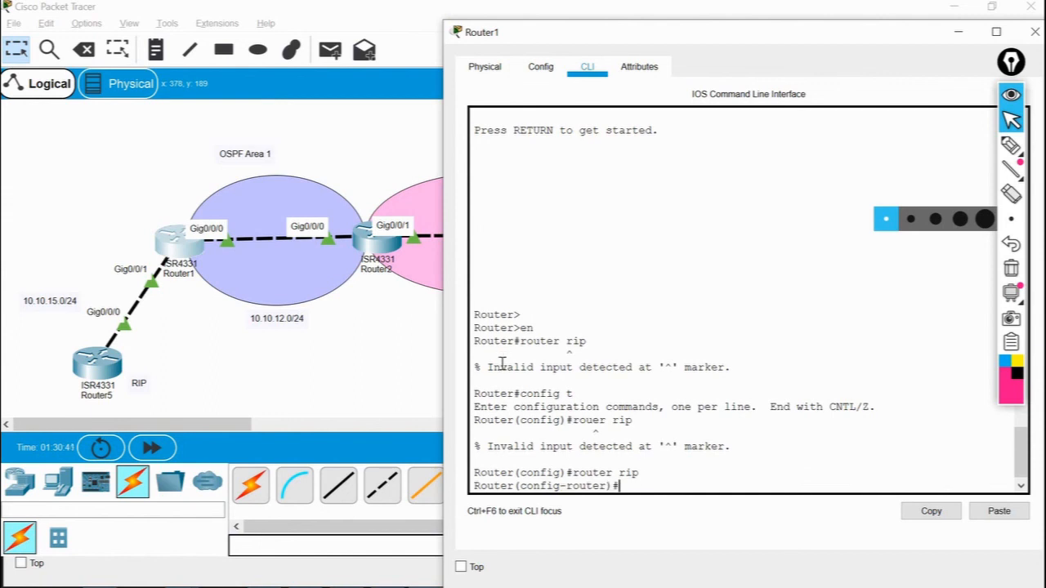
Redistribute OSPF process 1 into RIP on Router1 with redistribute ospf 1.
text(red)
key(Tab)
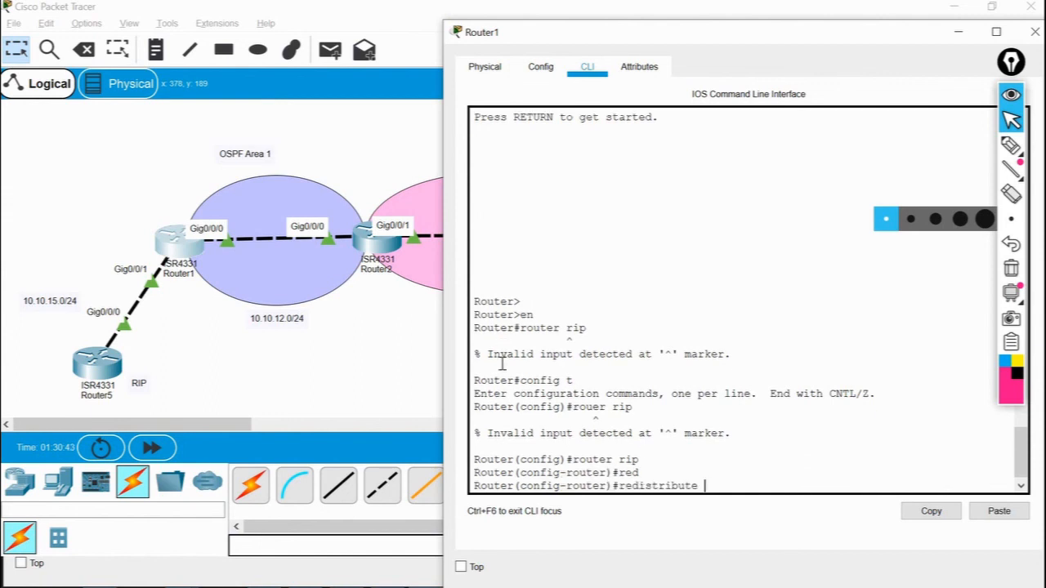
text(osp)
key(Tab)
key(Return)
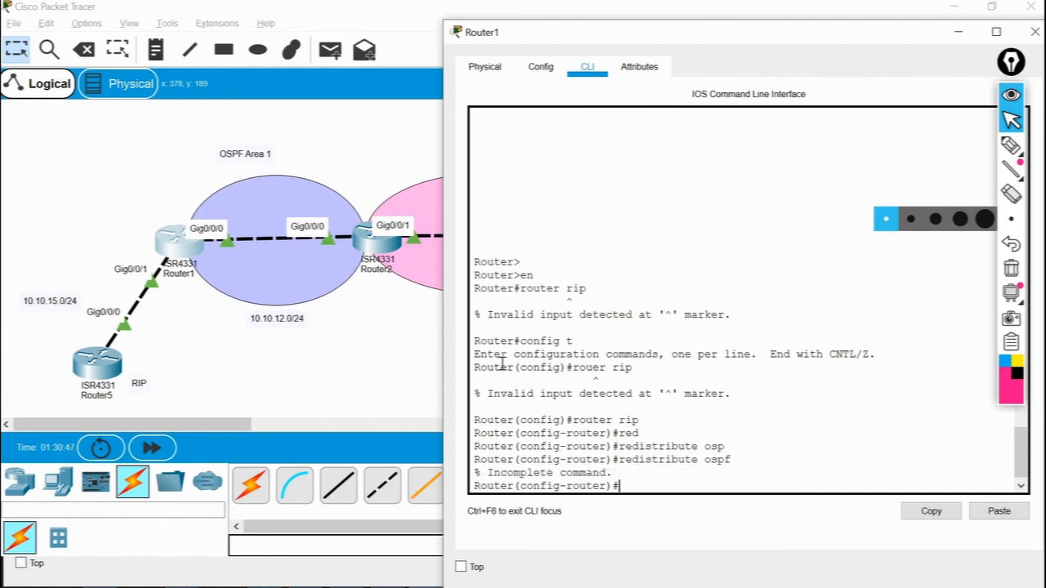
key(Up)
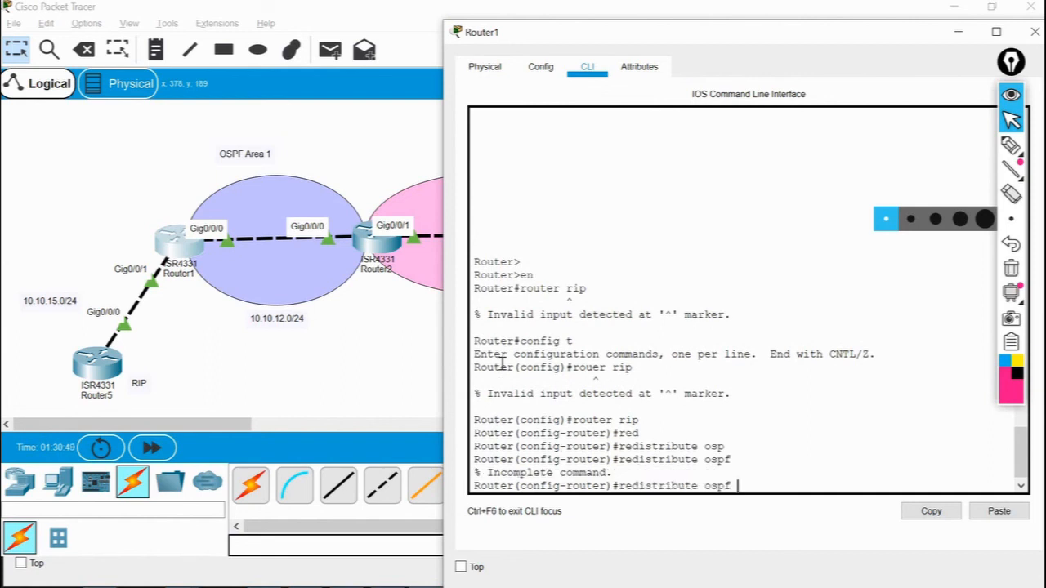
text(1)
key(Return)
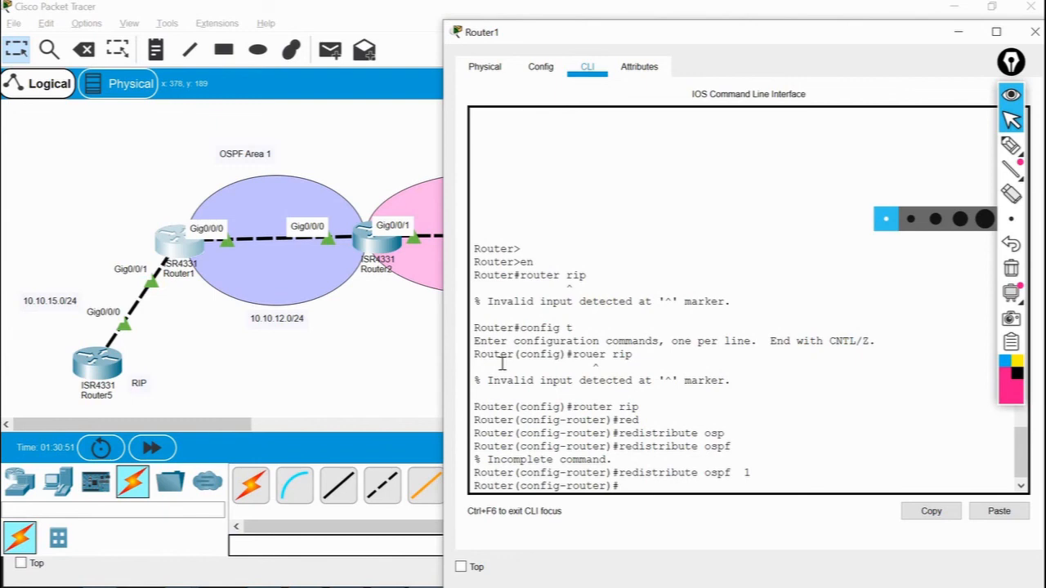
Switch to Router5's command line and display its routing table with sh ip route.
click(103, 292)
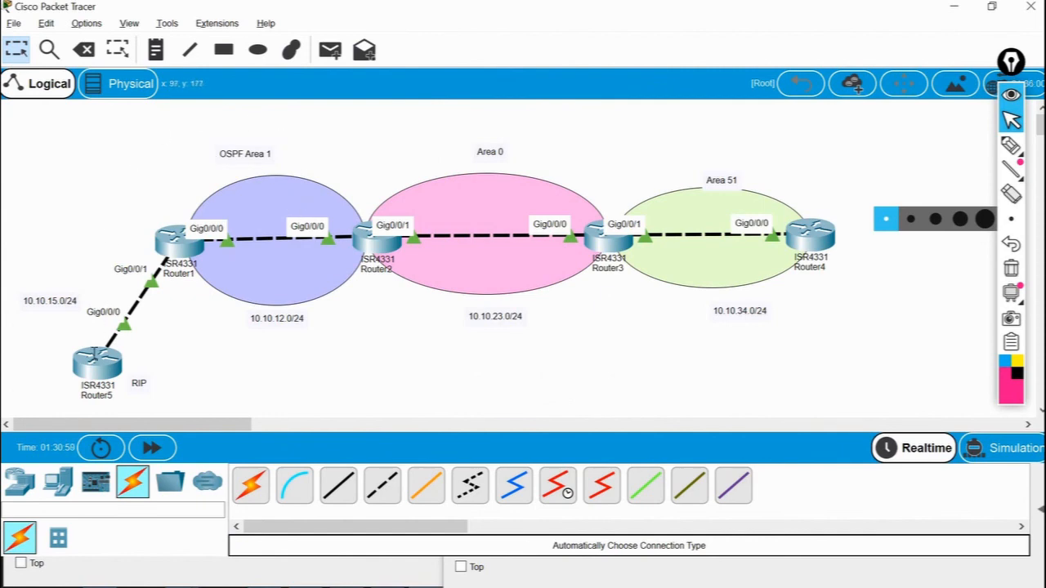
click(96, 361)
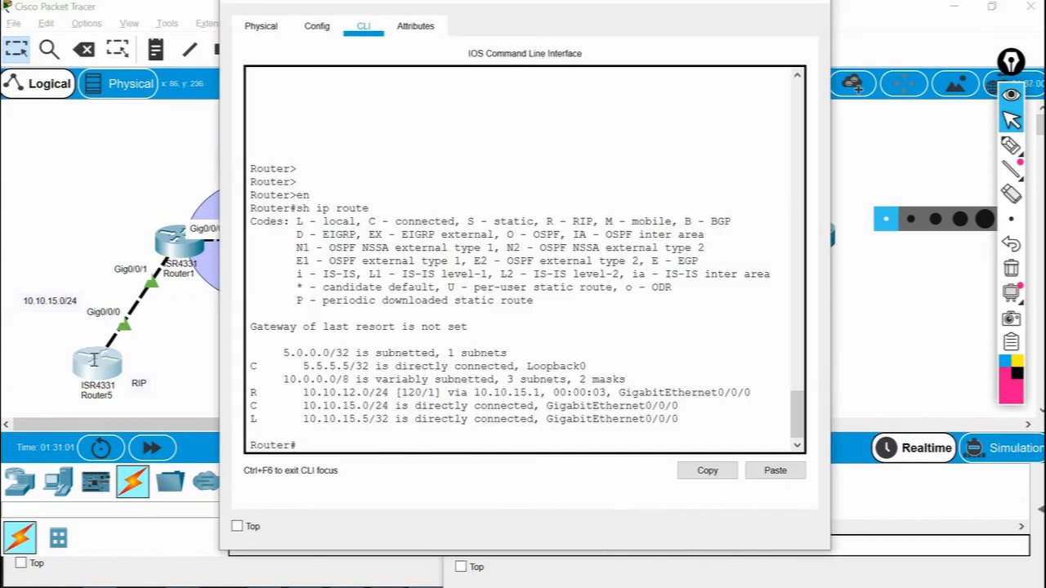
text(sh ip route)
key(Return)
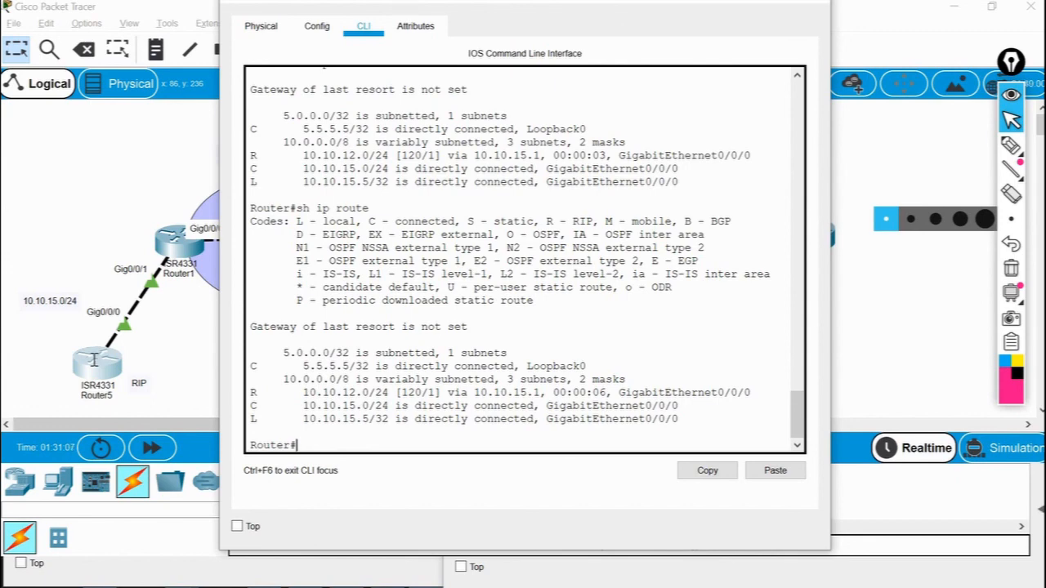
Return to Router1, exit its RIP configuration and display its routing table with do sh ip route.
click(69, 191)
click(173, 235)
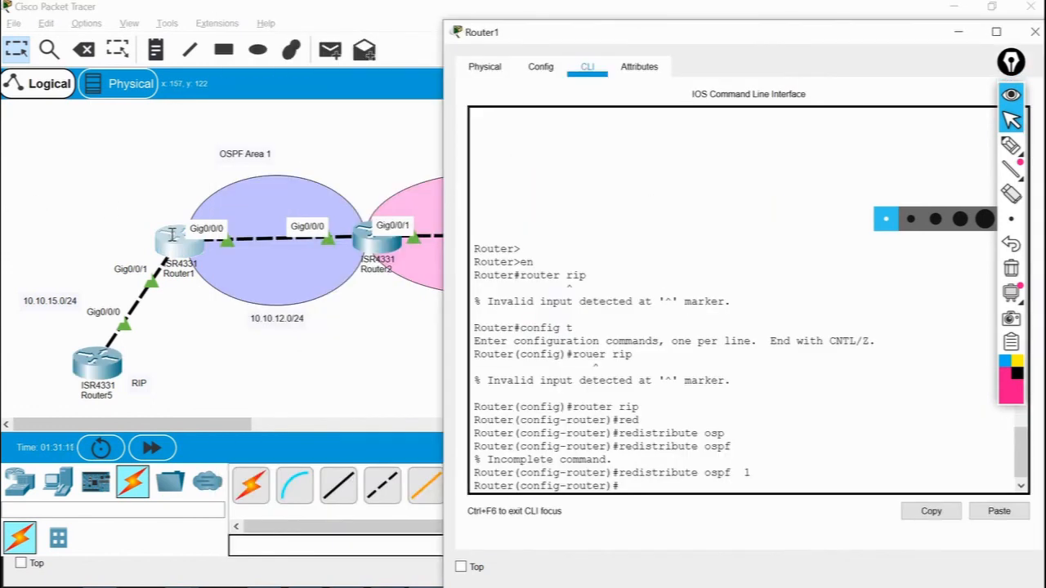
text(exit)
key(Return)
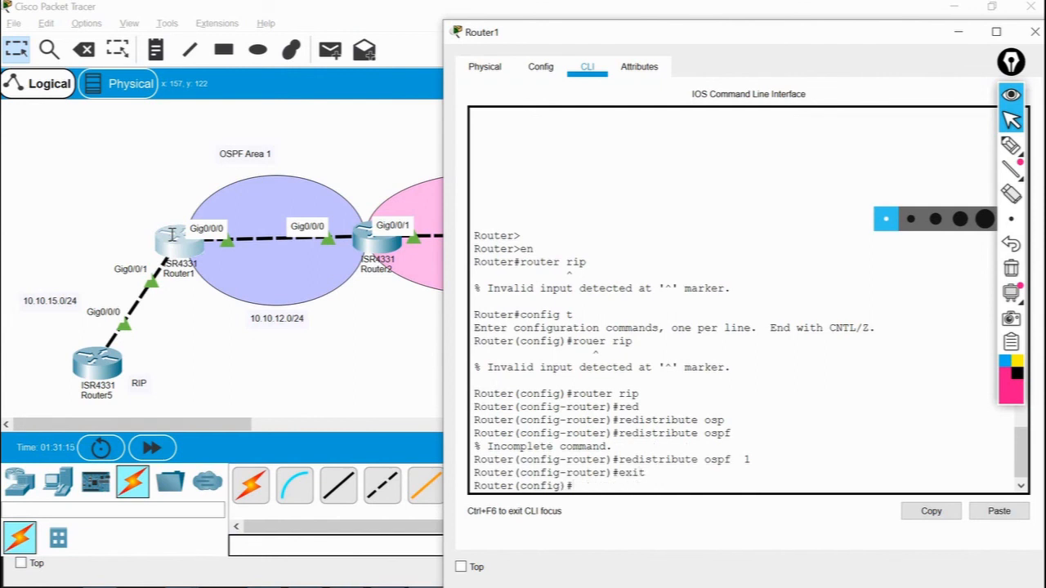
text(do sh ip route)
key(Return)
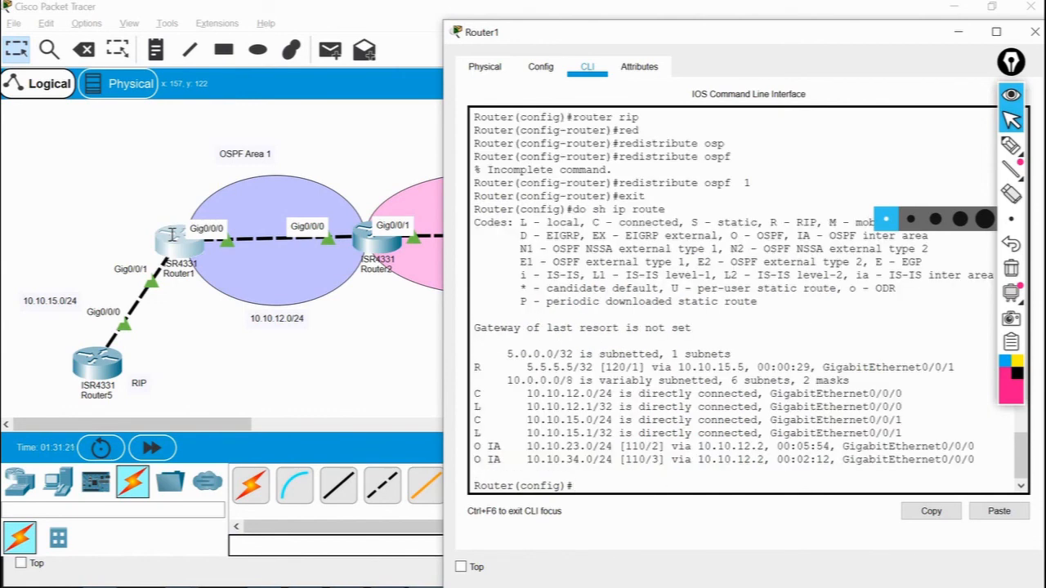
Recheck Router5's routing table with sh ip route, then return to the network topology.
click(94, 356)
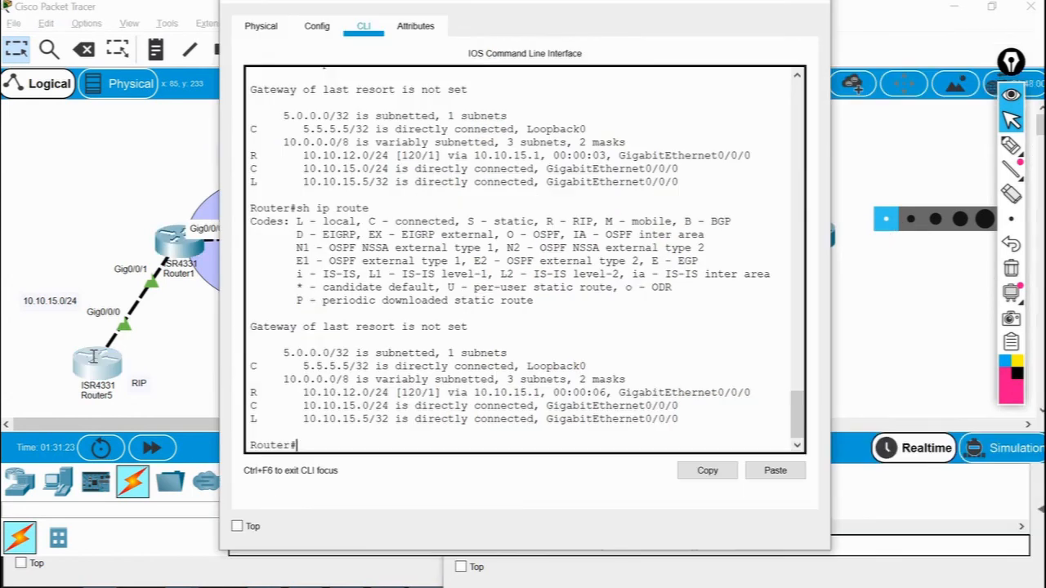
text(sh opi)
key(BackSpace)
text(ip route)
key(Return)
click(157, 249)
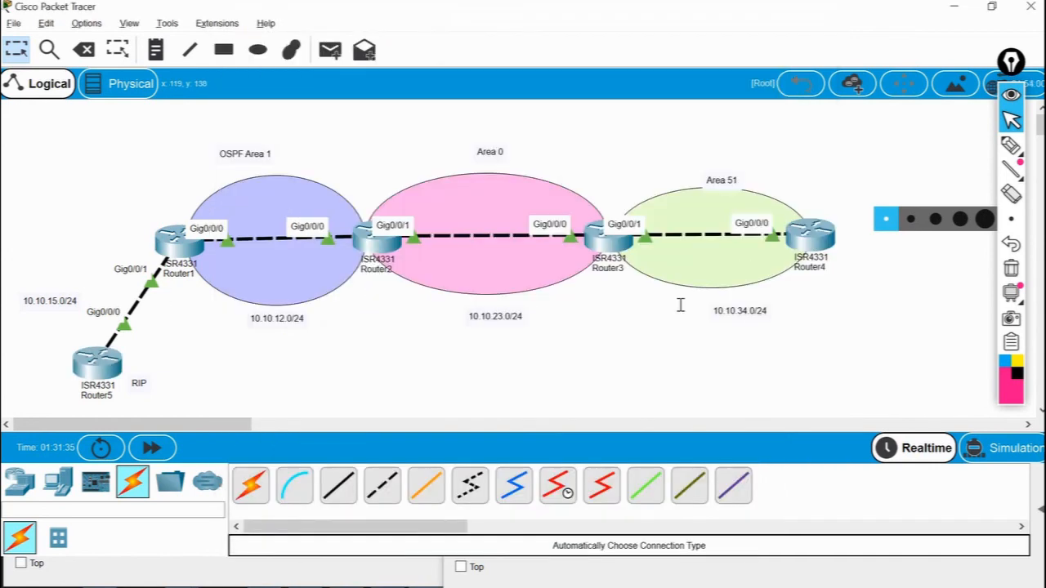
Repeat the ping to 5.5.5.5 from Router4's command line and return to the topology.
click(825, 233)
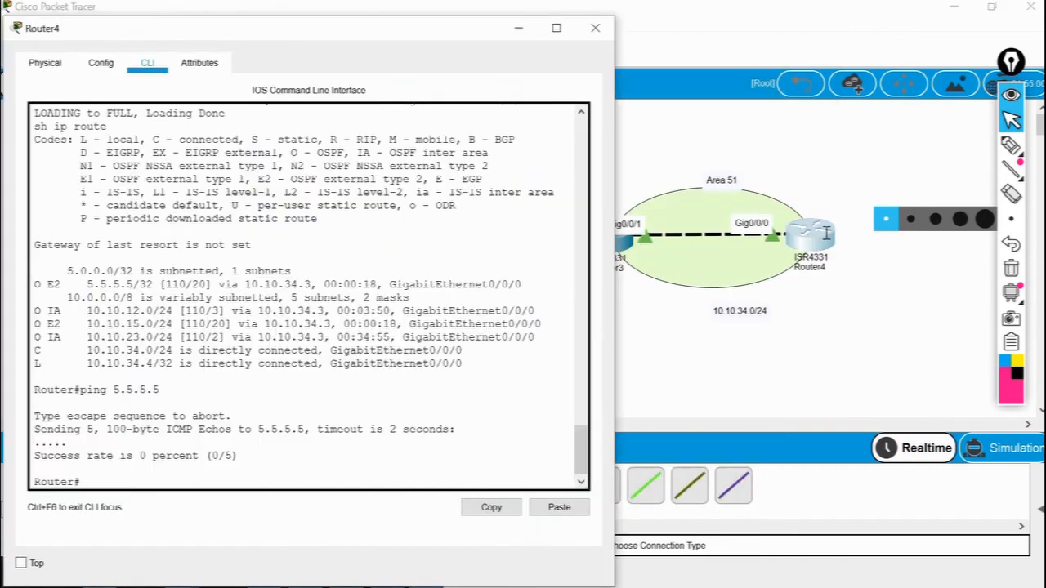
key(Up)
key(Return)
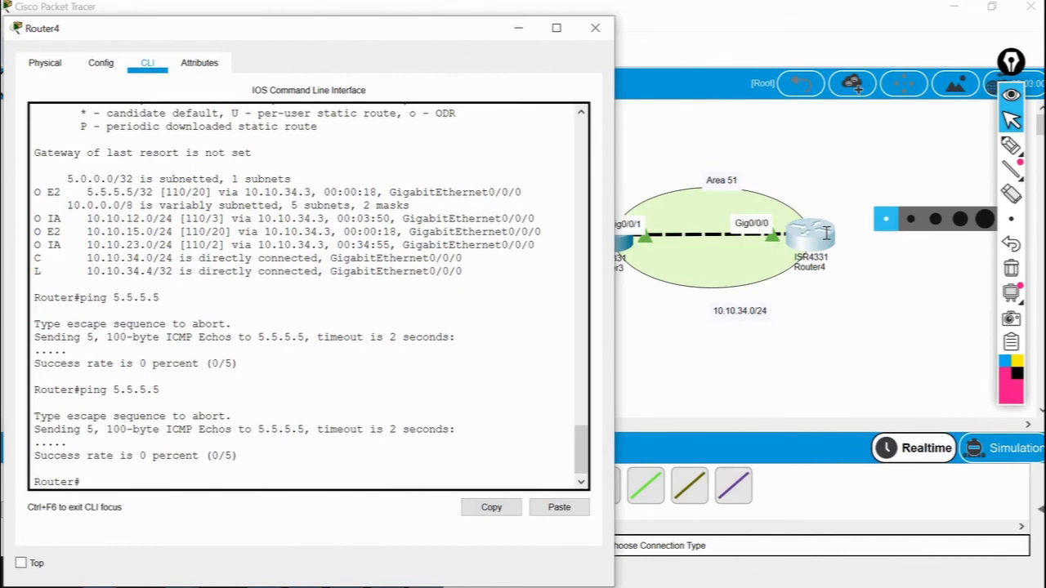
click(714, 371)
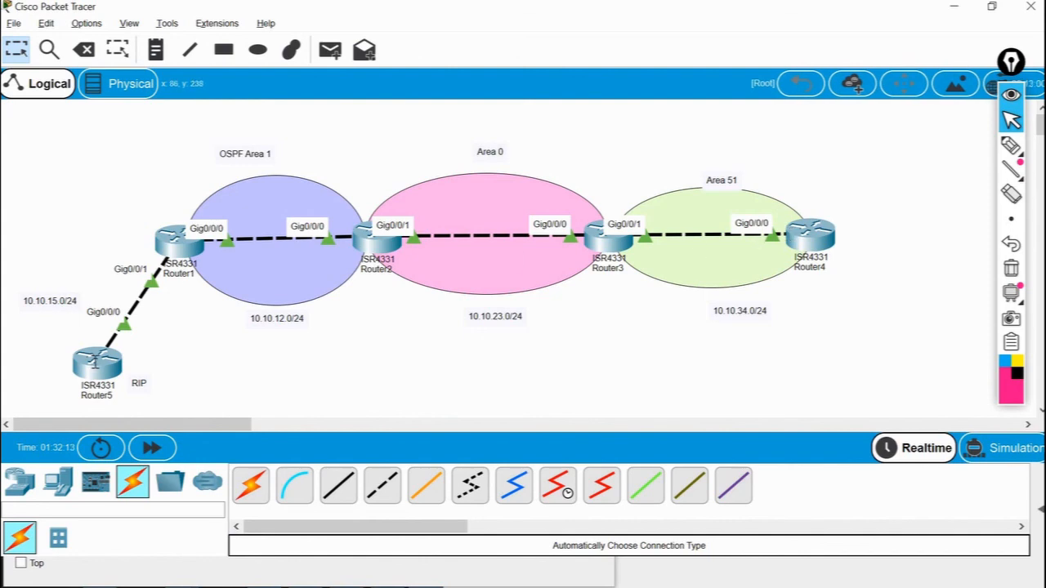
Configure a static default route on Router5 with ip route 0.0.0.0 0.0.0.0 10.10.15.1 and exit configuration mode.
click(95, 363)
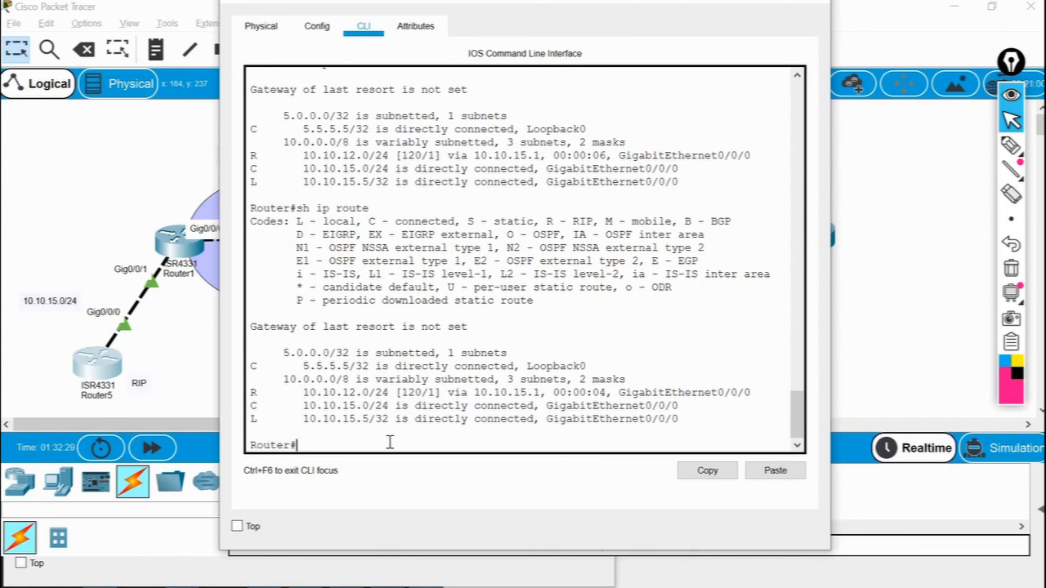
text(config t)
key(Return)
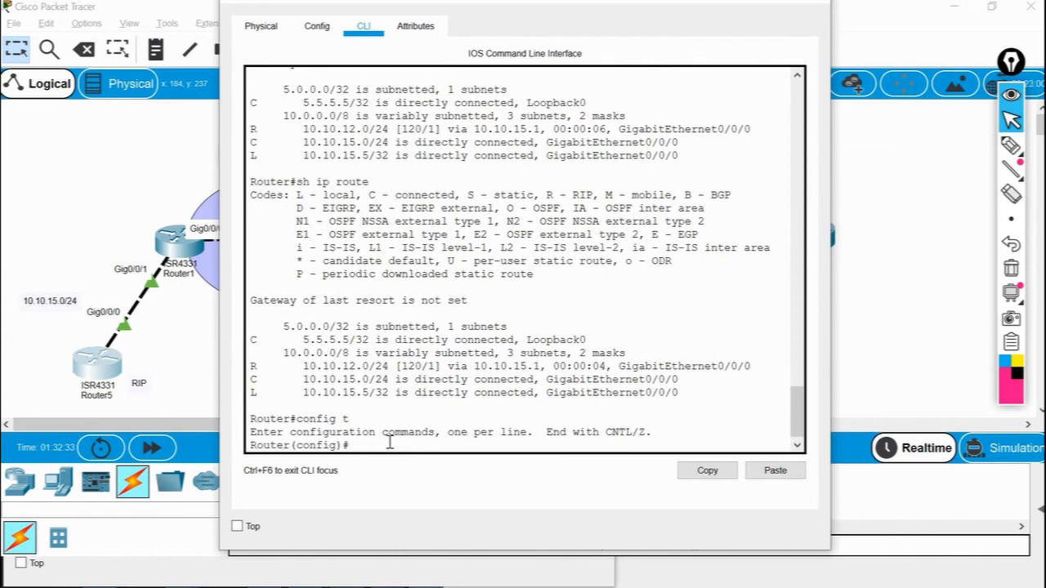
text(ip route 0.0.0.0 0.0.0.)
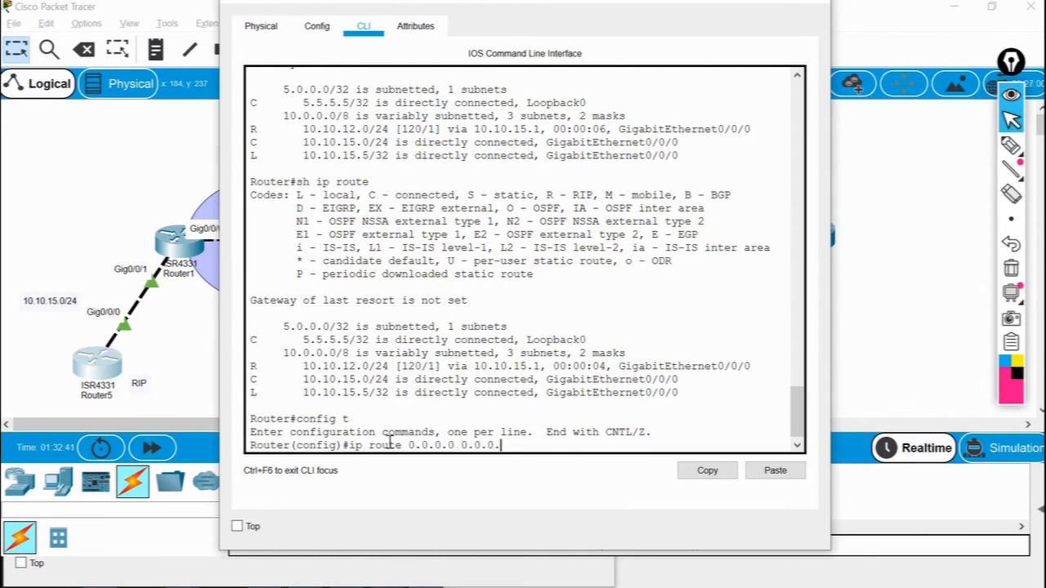
text(0 10.10.15.1)
key(Return)
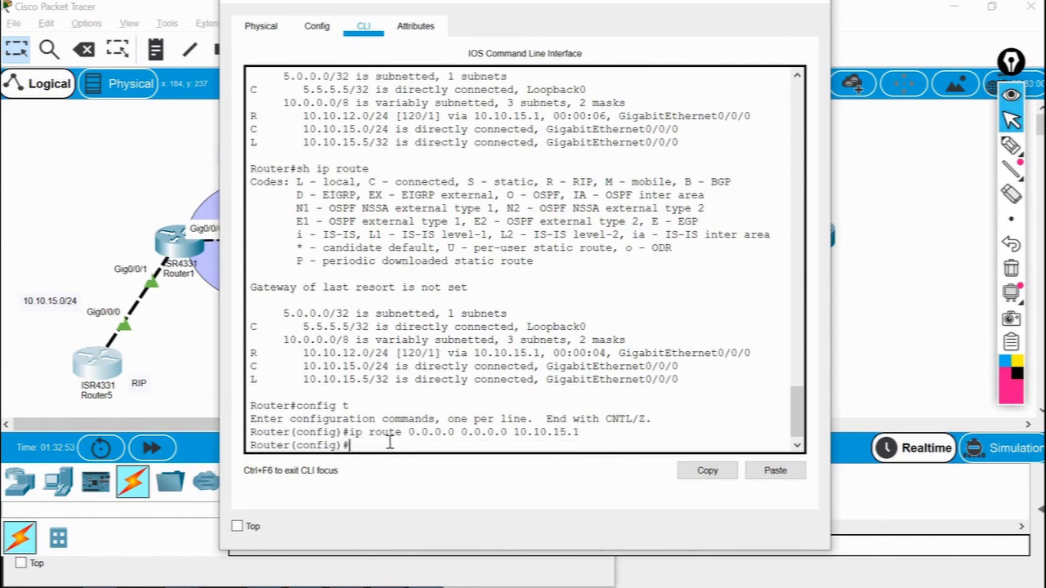
text(exit)
key(Return)
key(Return)
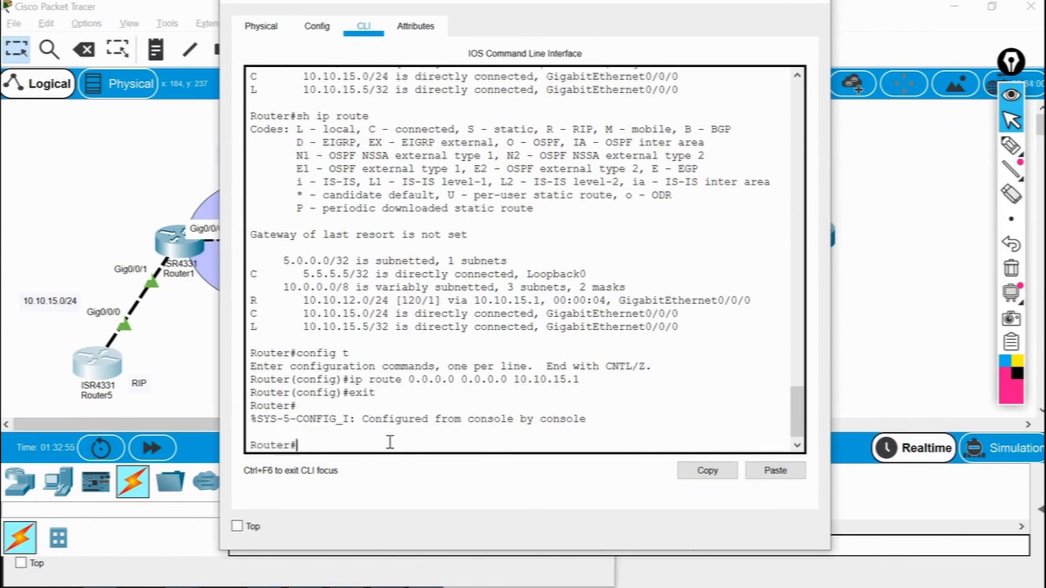
Display Router5's routing table with sh ip route and highlight the static default route entry.
text(sh ip route)
key(Return)
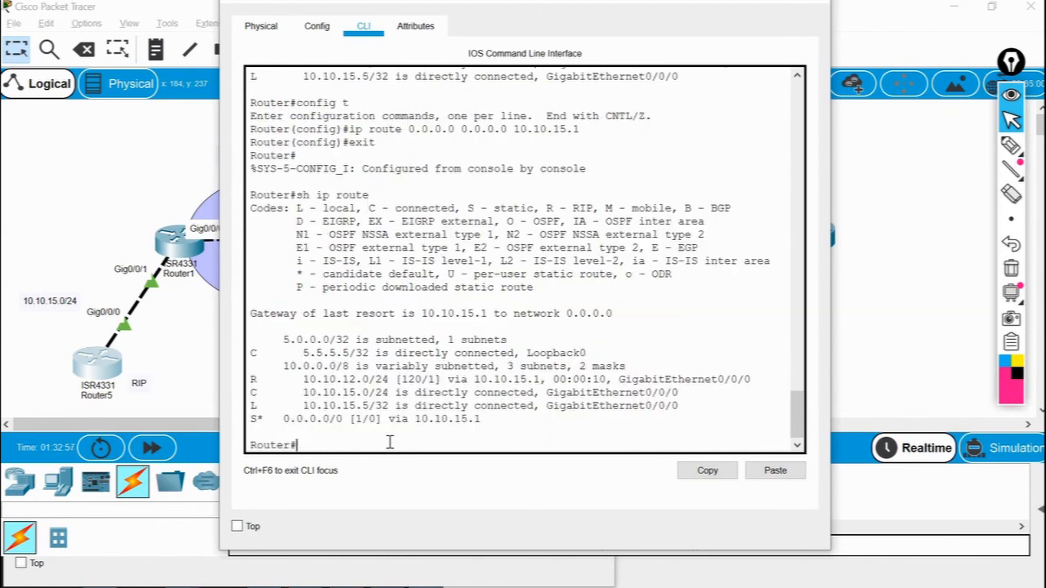
drag(490, 419, 248, 418)
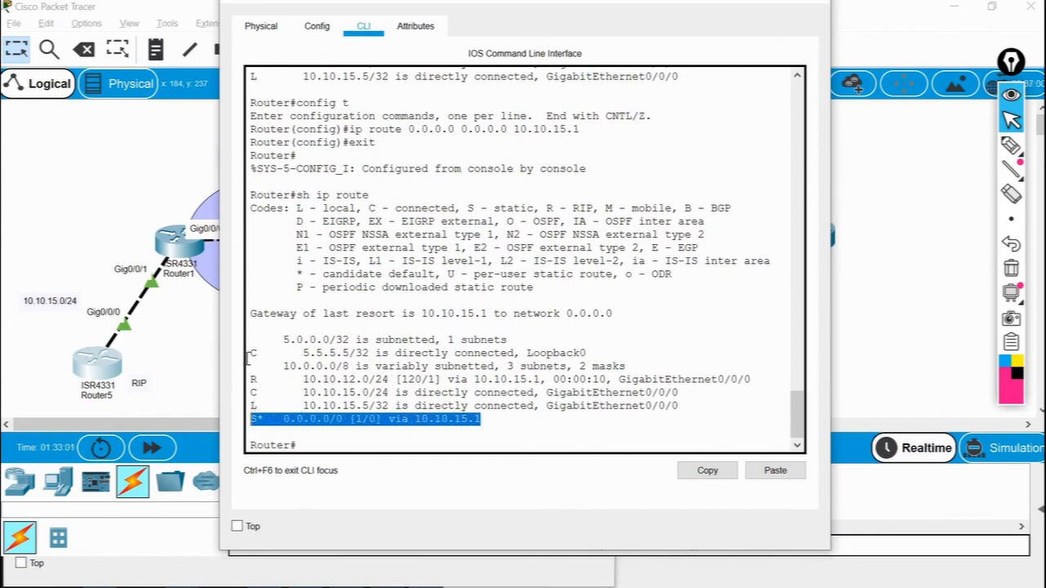
click(181, 350)
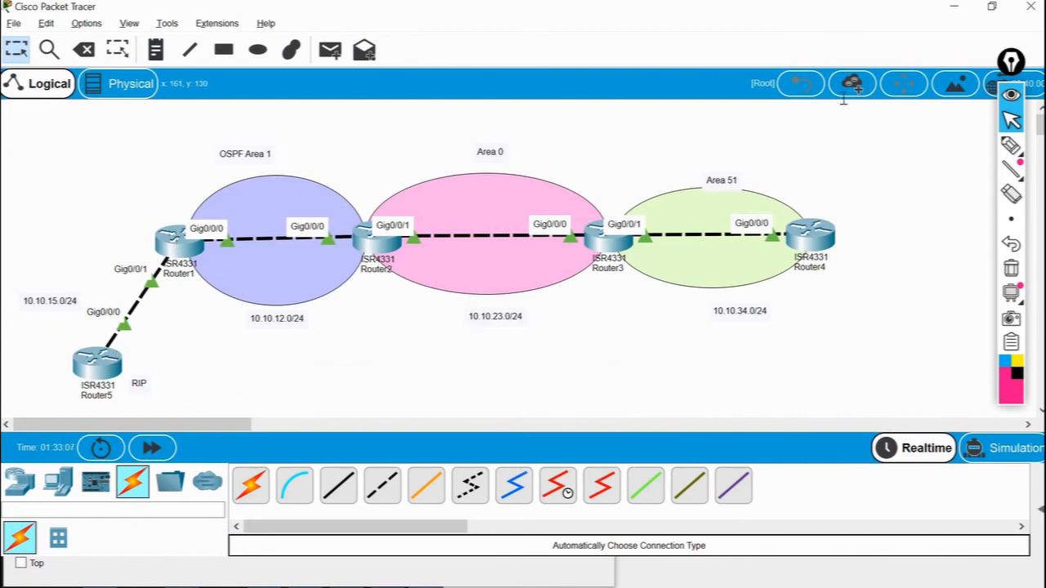
Ping 5.5.5.5 again from Router4 and minimize its window.
click(812, 235)
key(Up)
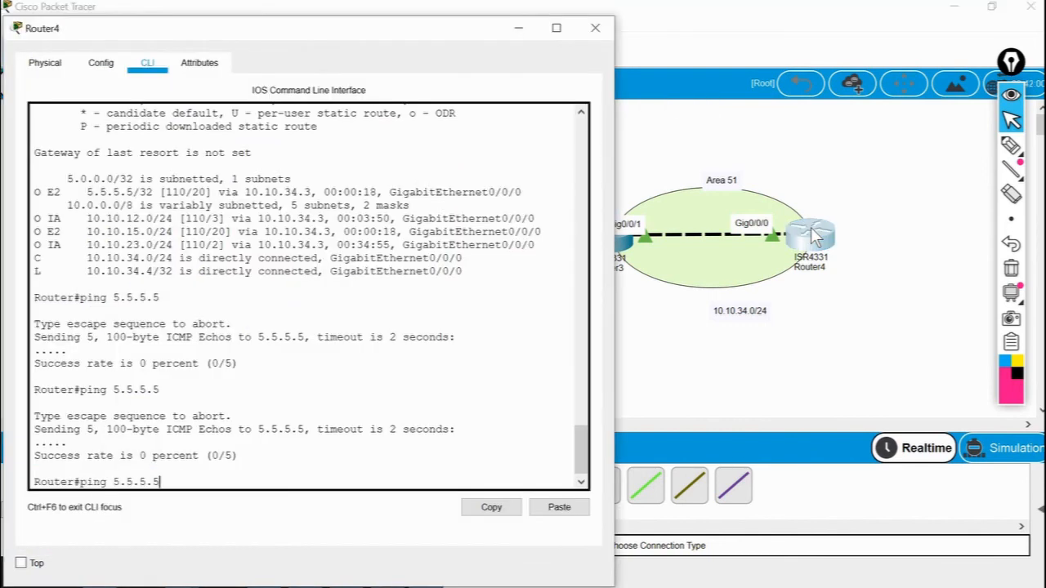
key(Return)
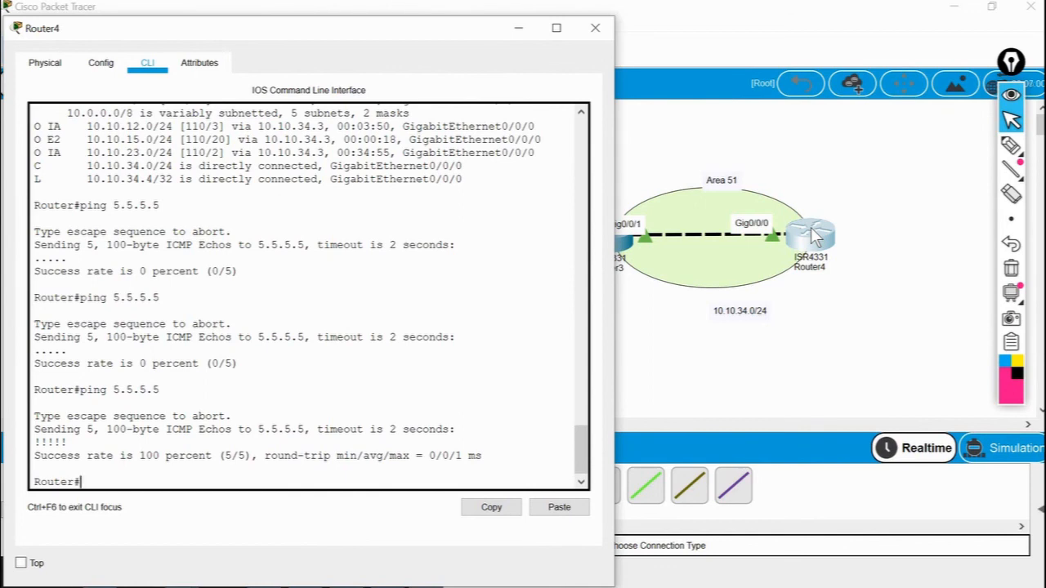
click(518, 29)
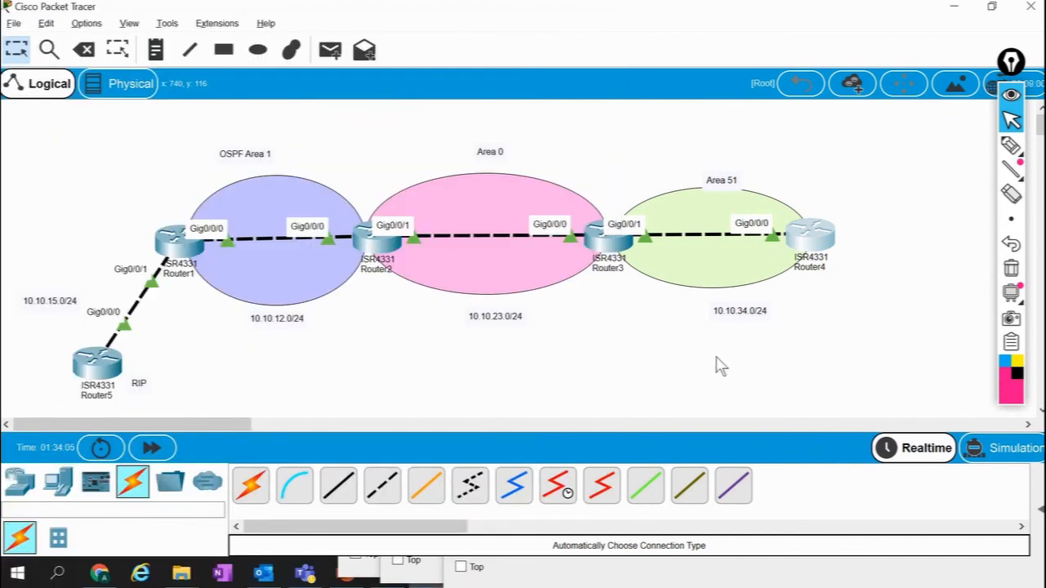
Handwrite an arrowed list below the topology reading Live Session, Comment Section and Instagram/Face, with an arrow leading to the presenter's account name.
click(1010, 145)
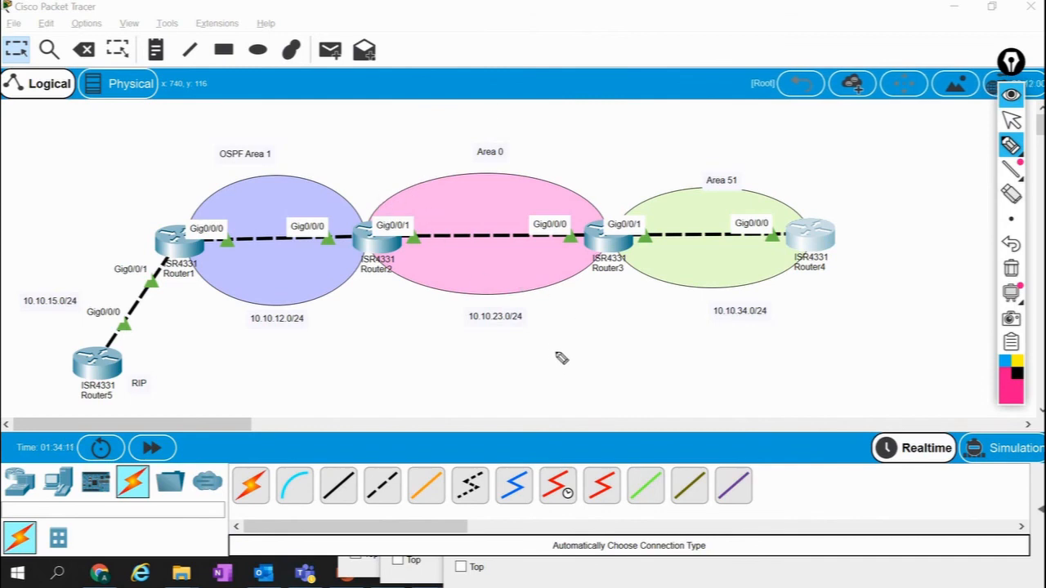
mouse_move(553, 331)
mouse_down()
mouse_move(664, 352)
mouse_move(726, 346)
mouse_move(696, 332)
mouse_up()
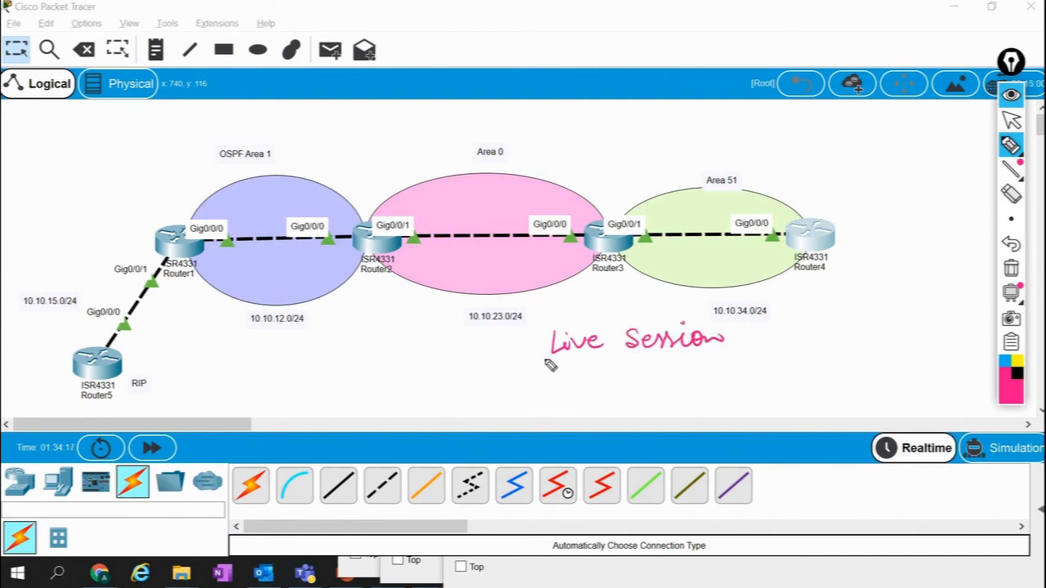
mouse_move(485, 347)
mouse_down()
mouse_move(531, 347)
mouse_move(521, 352)
mouse_up()
drag(487, 388, 524, 384)
mouse_move(512, 379)
mouse_down()
mouse_move(513, 390)
mouse_move(580, 390)
mouse_up()
mouse_move(585, 382)
mouse_down()
mouse_move(603, 392)
mouse_move(613, 381)
mouse_move(700, 367)
mouse_move(737, 389)
mouse_move(754, 376)
mouse_move(789, 380)
mouse_up()
click(761, 353)
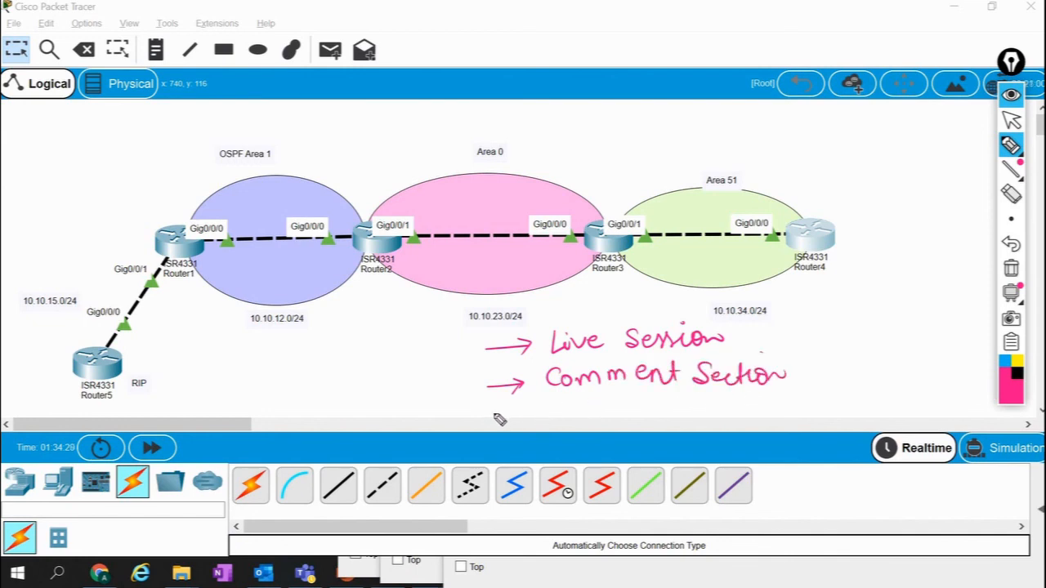
mouse_move(492, 414)
mouse_down()
mouse_move(597, 425)
mouse_move(612, 406)
mouse_move(617, 417)
mouse_move(670, 410)
mouse_move(719, 420)
mouse_move(722, 403)
mouse_move(730, 421)
mouse_move(720, 426)
mouse_move(747, 407)
mouse_move(780, 411)
mouse_move(719, 418)
mouse_move(740, 394)
mouse_move(933, 390)
mouse_move(920, 420)
mouse_up()
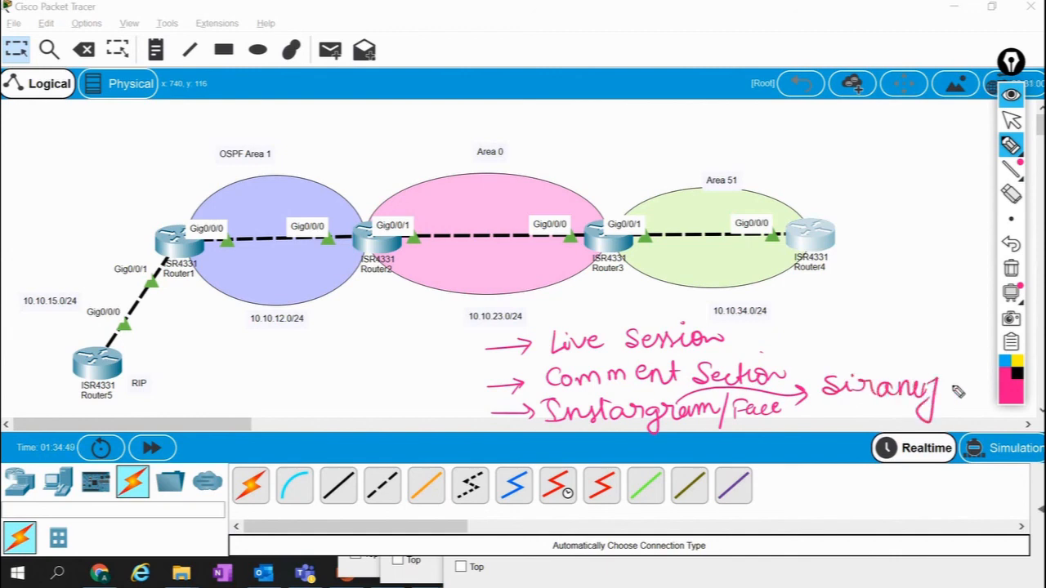
mouse_move(946, 378)
mouse_down()
mouse_move(954, 399)
mouse_move(1005, 403)
mouse_up()
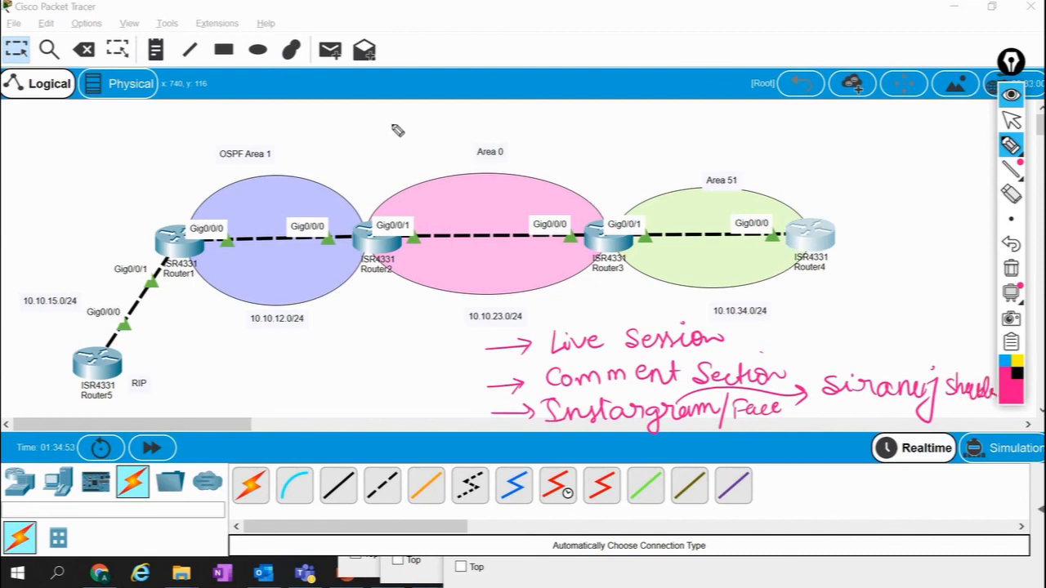
Write the presenter's name in underlined capitals above Area 0, sketch an arrow and small icon beside Router1, and return to the normal pointer.
mouse_move(397, 121)
mouse_down()
mouse_move(389, 136)
mouse_move(452, 136)
mouse_move(493, 114)
mouse_up()
mouse_move(537, 121)
mouse_down()
mouse_move(588, 110)
mouse_move(602, 127)
mouse_move(626, 112)
mouse_move(635, 122)
mouse_up()
mouse_move(380, 114)
mouse_down()
mouse_move(441, 145)
mouse_move(595, 148)
mouse_move(654, 114)
mouse_up()
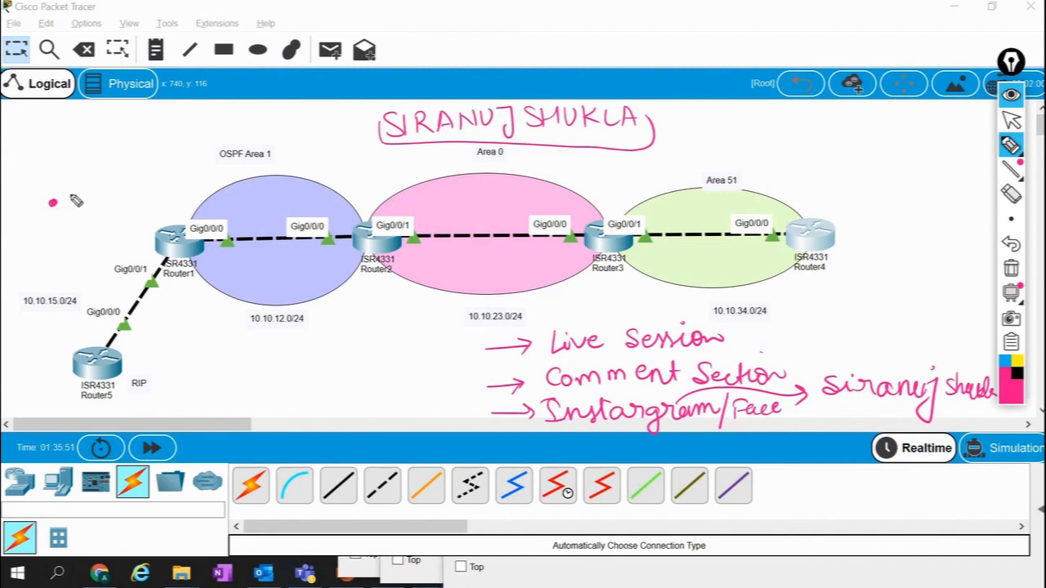
mouse_move(80, 152)
mouse_down()
mouse_move(44, 241)
mouse_move(67, 258)
mouse_move(39, 260)
mouse_move(69, 253)
mouse_up()
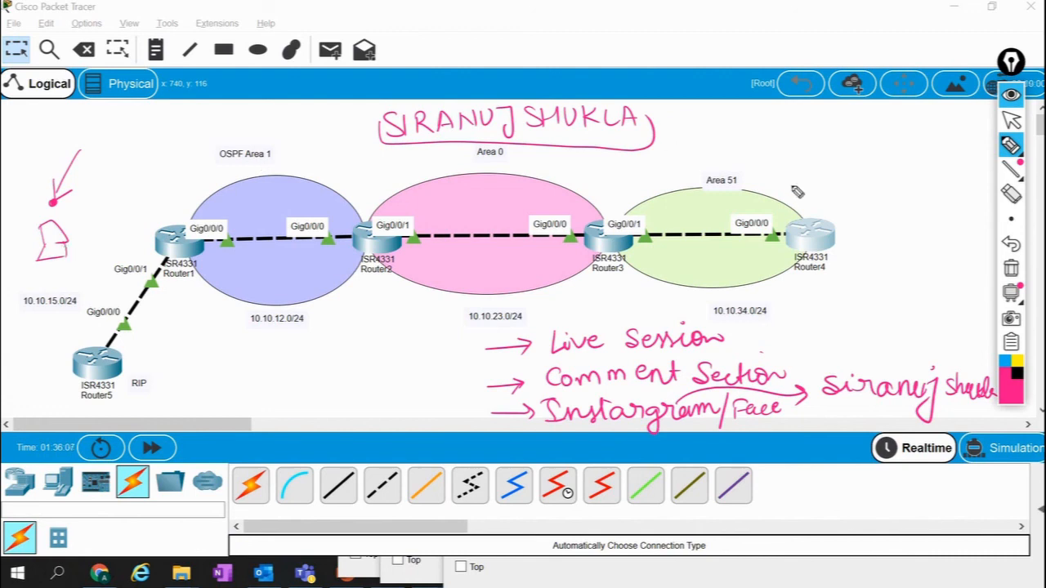
click(1011, 120)
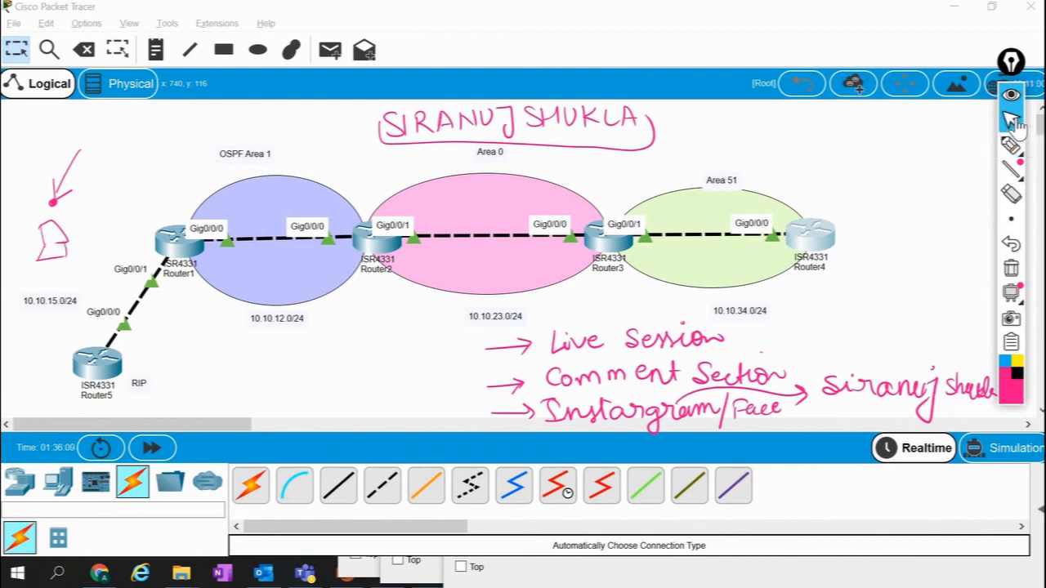